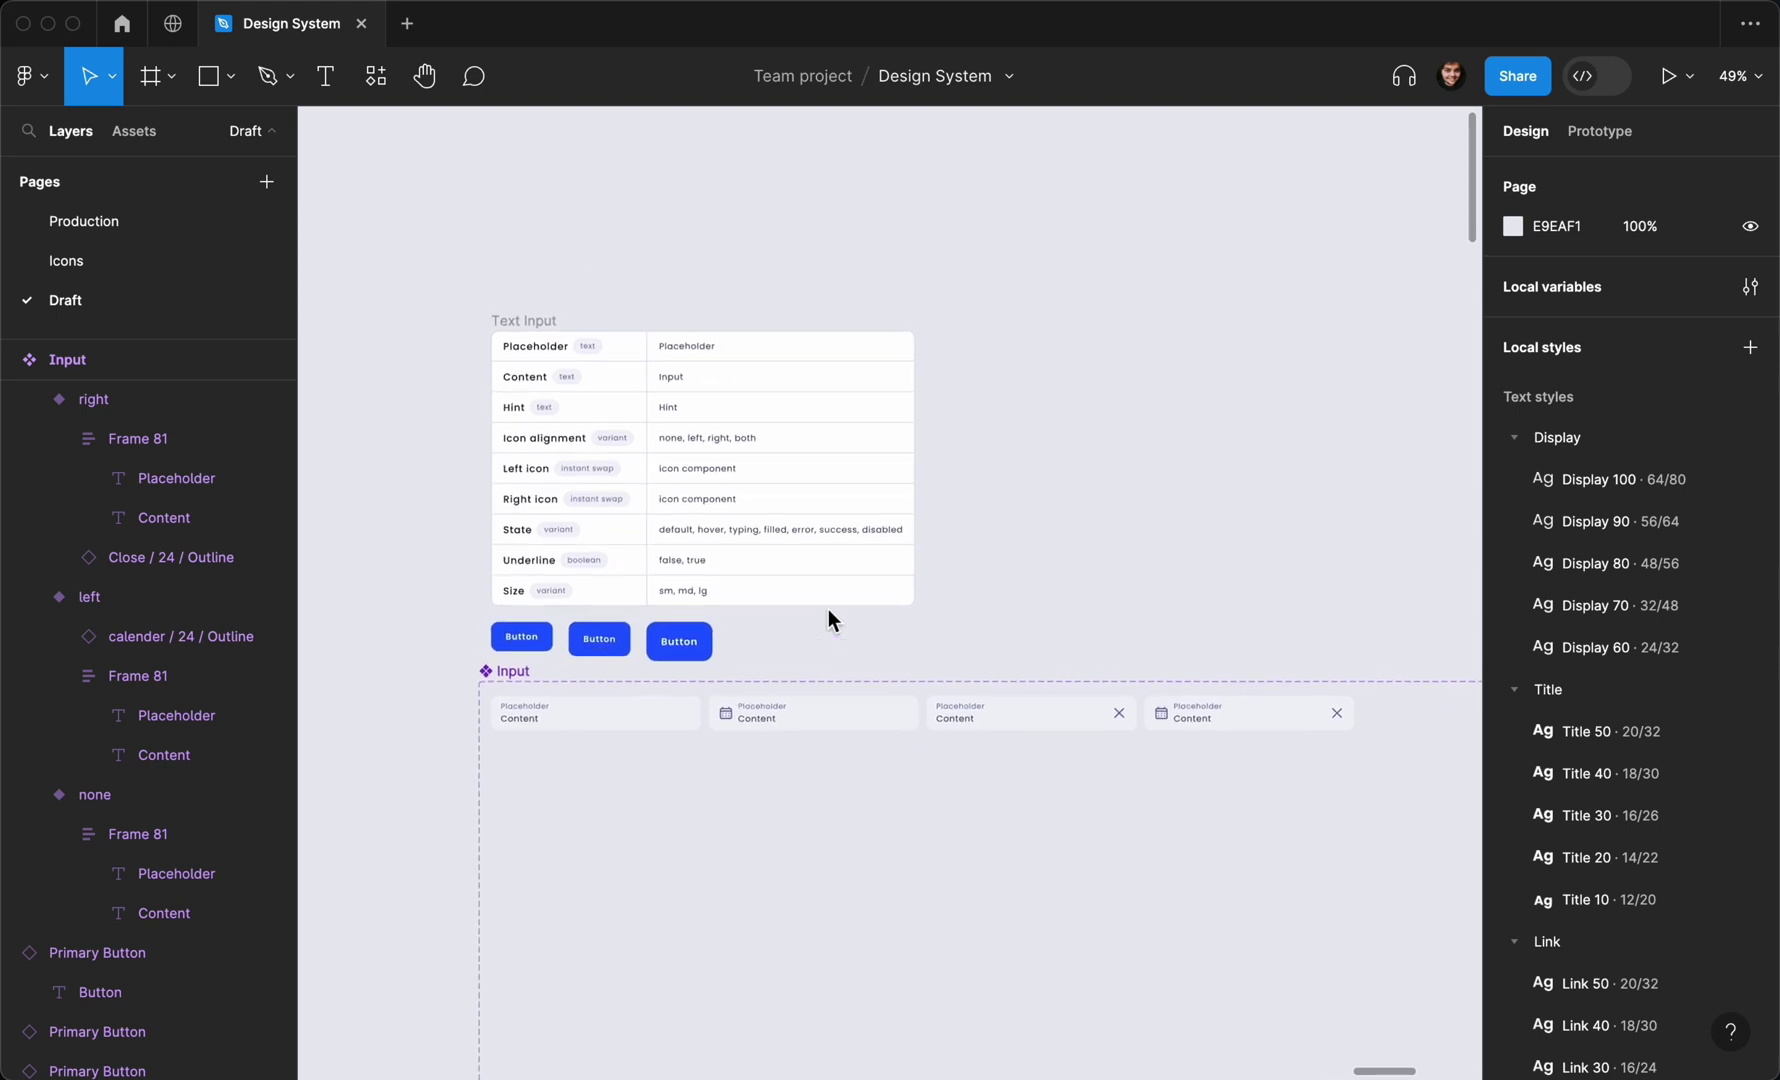
Add the text "hint goes here" beneath the first Input variant (icon alignment none)
{"action": "scroll", "coordinate": [827, 609], "scroll_direction": "up", "scroll_amount": 1}
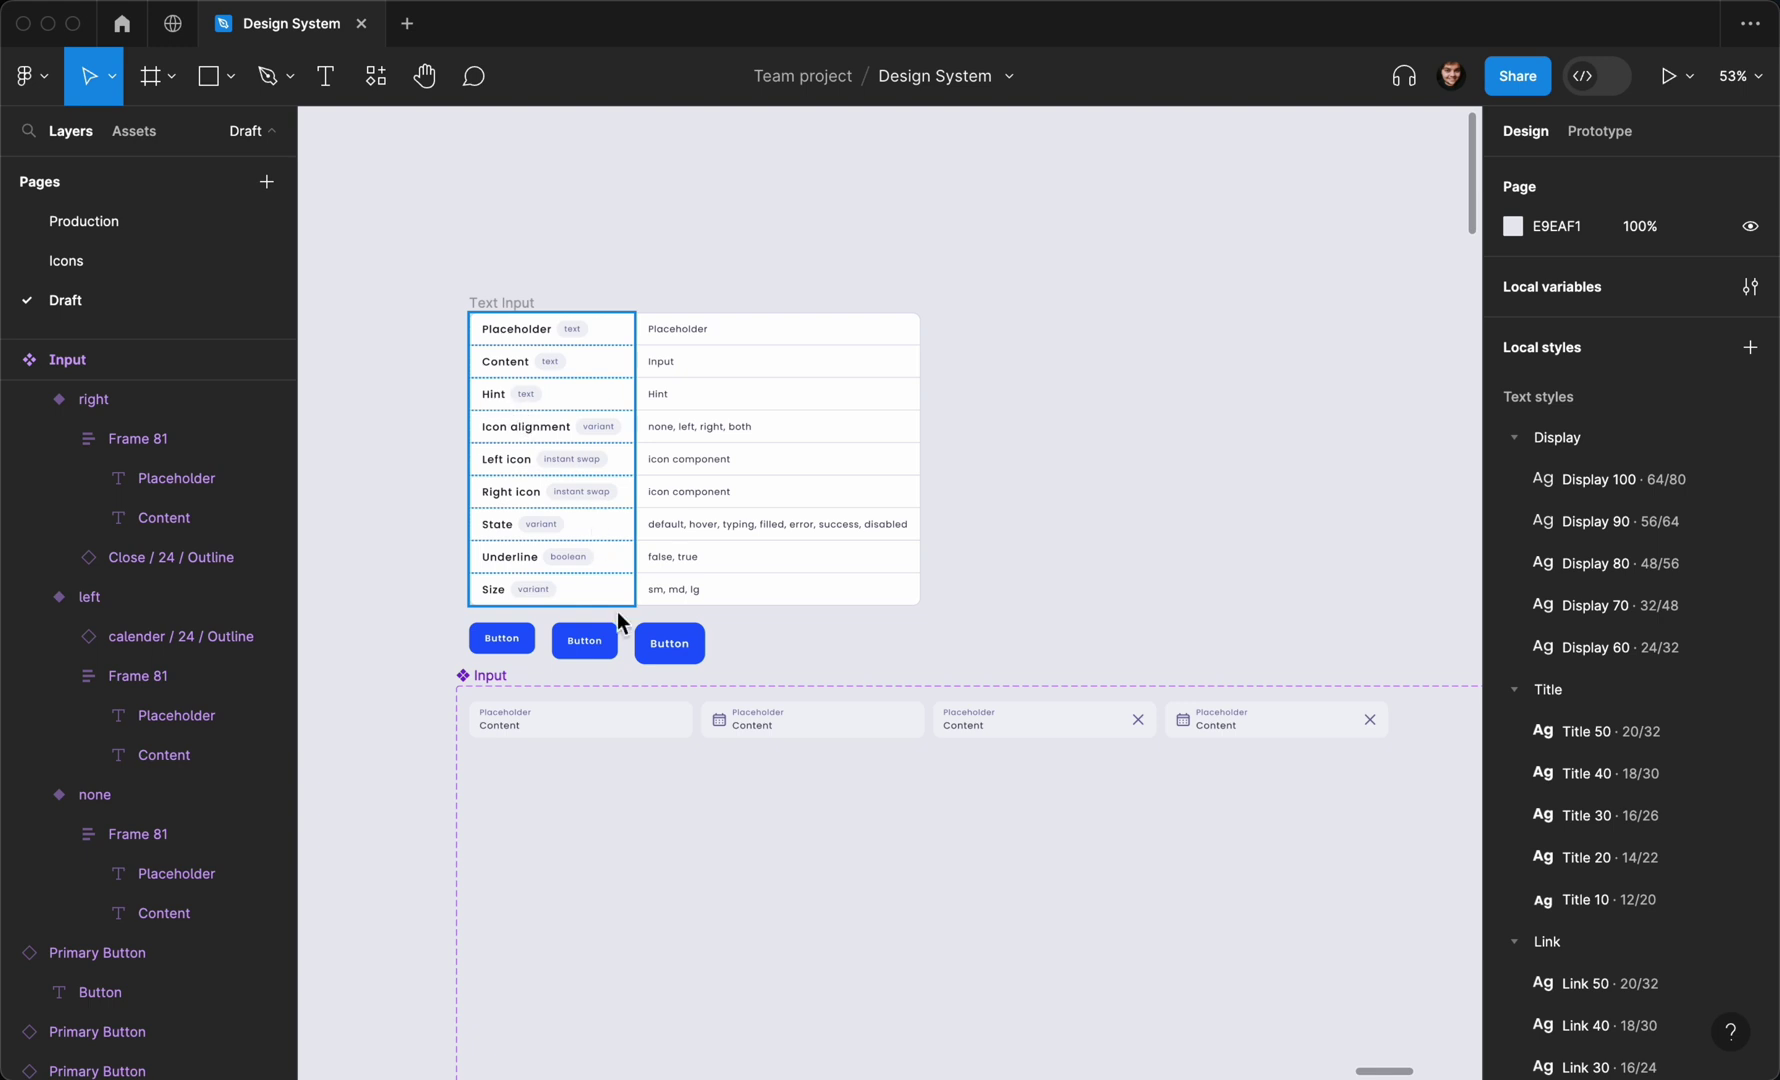
{"action": "scroll", "coordinate": [617, 610], "scroll_direction": "up", "scroll_amount": 3}
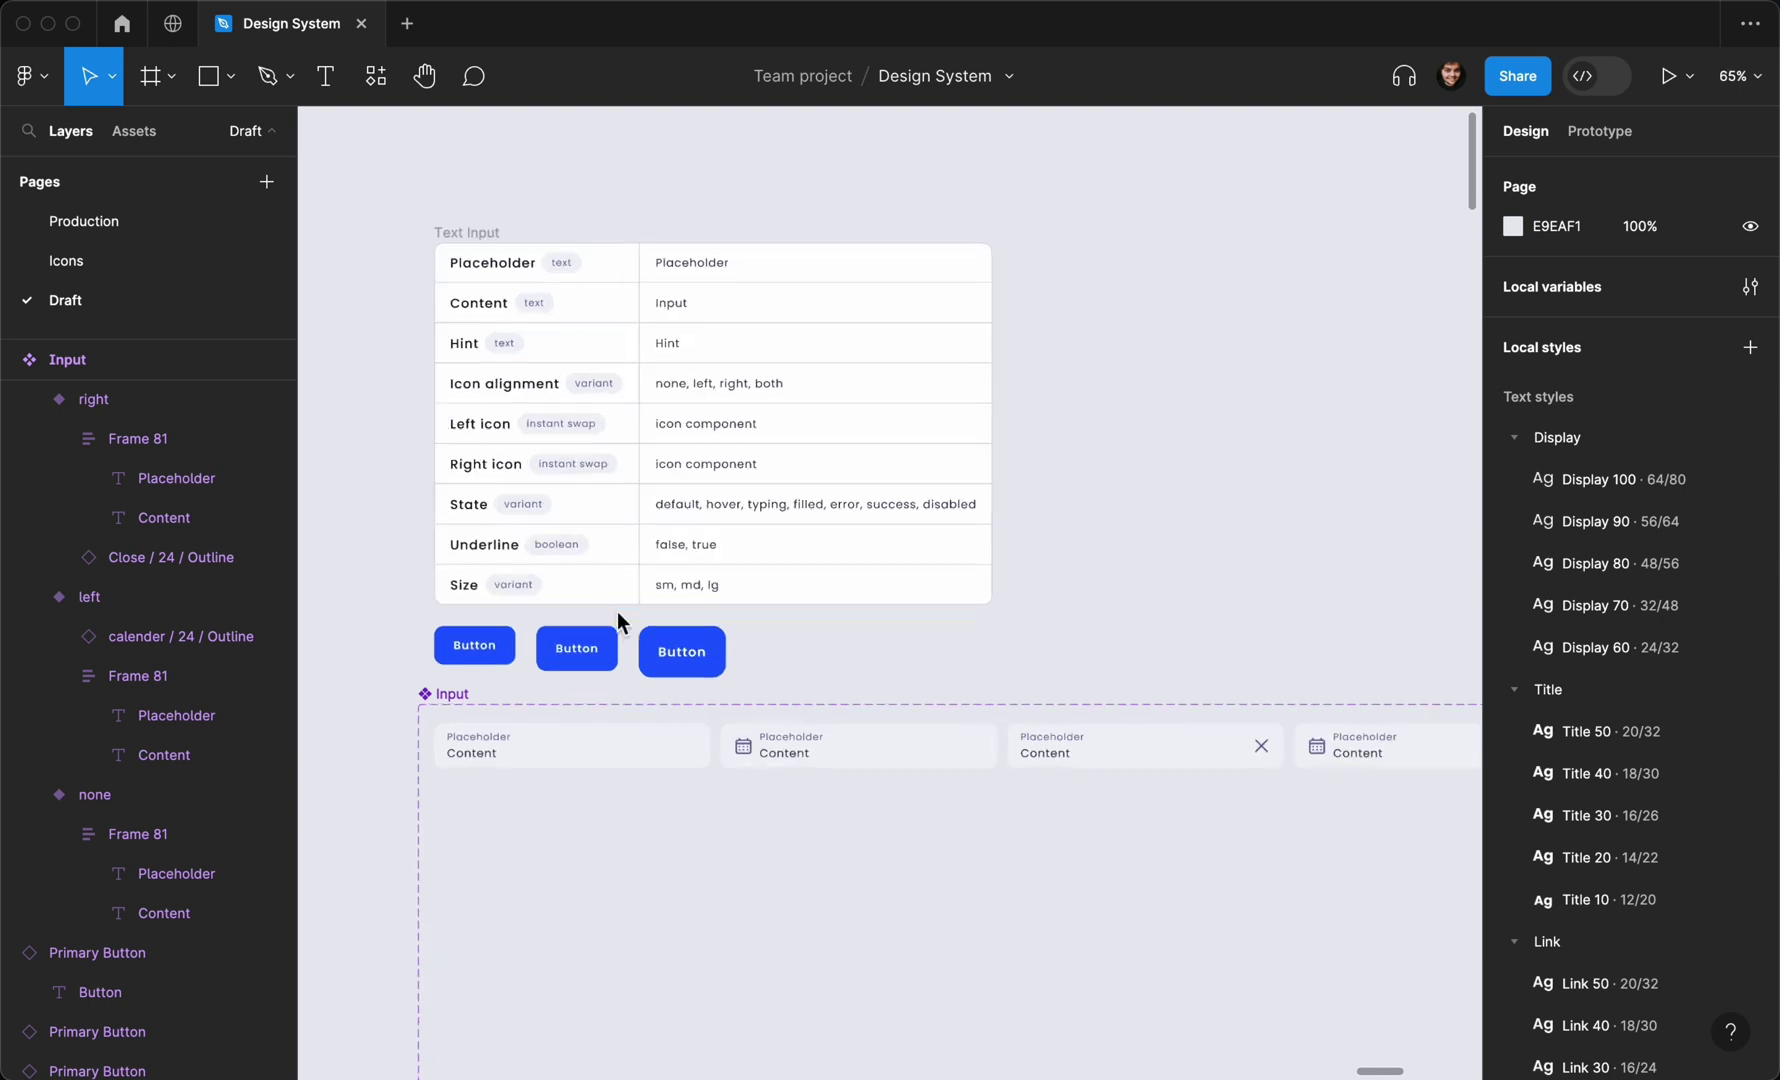
{"action": "left_click", "coordinate": [572, 716]}
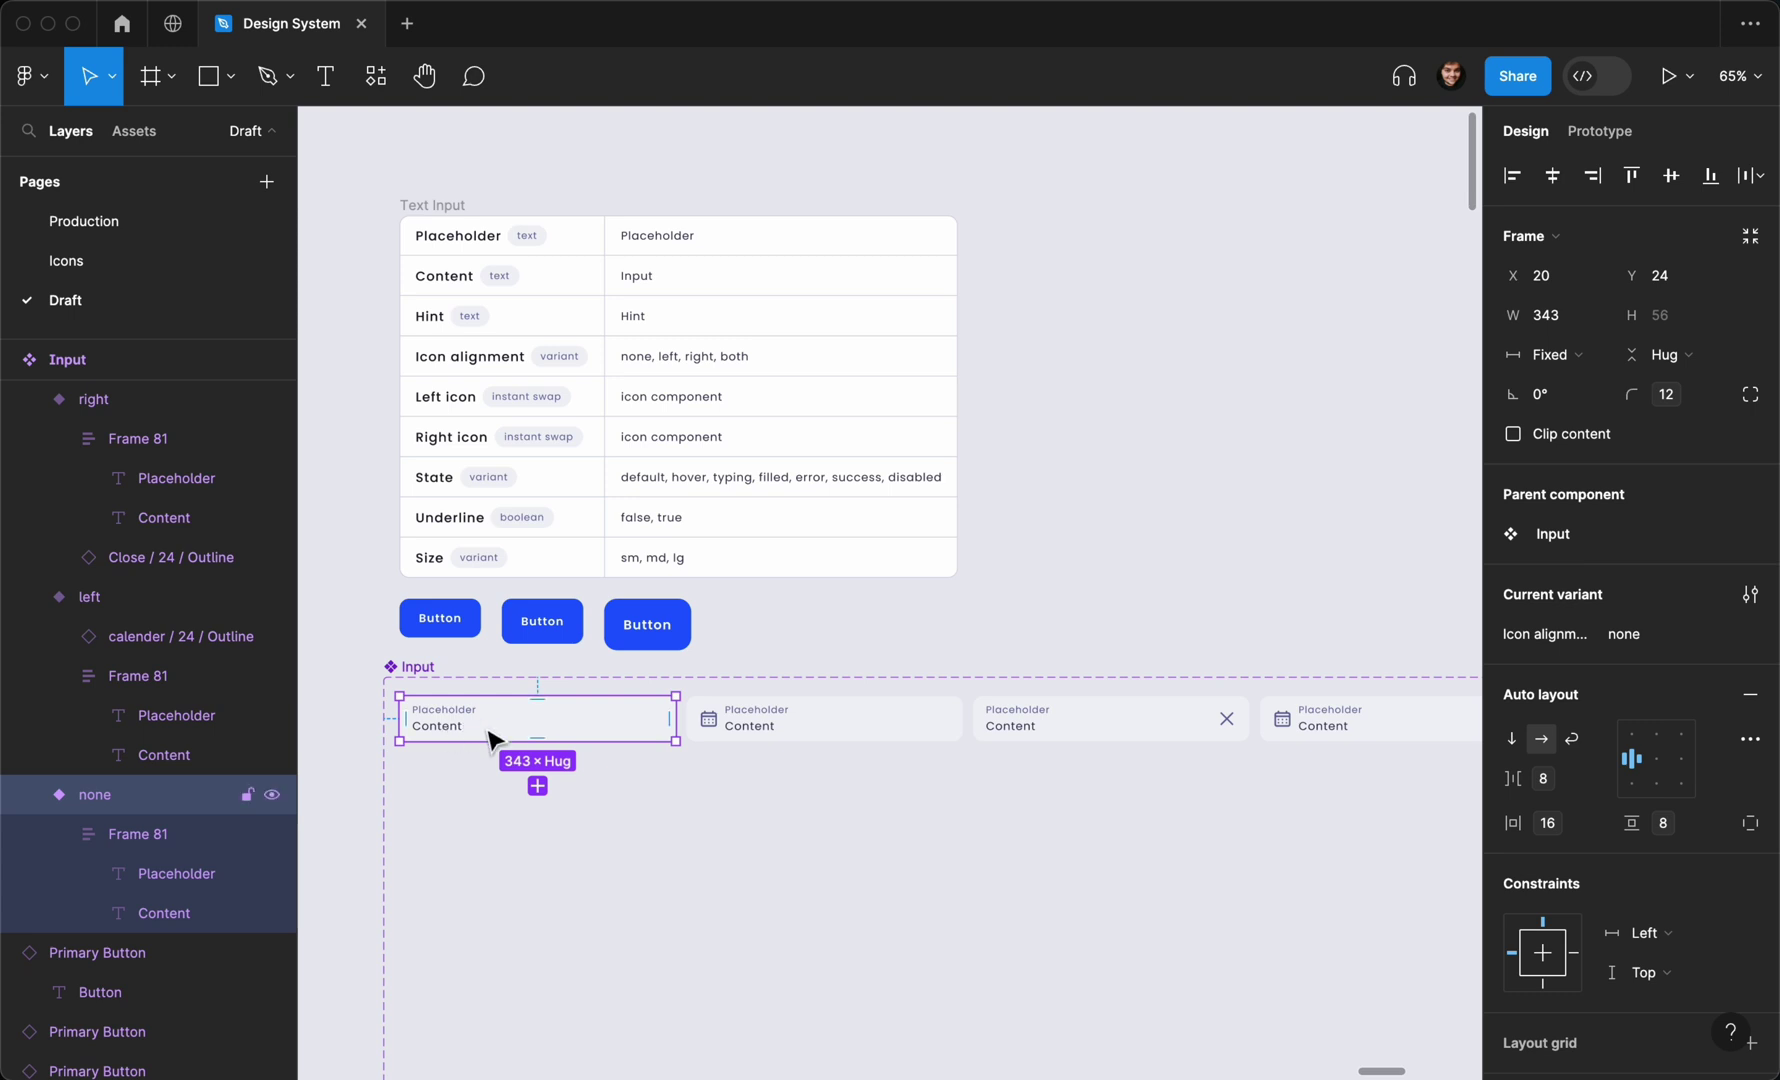
{"action": "scroll", "coordinate": [437, 745], "scroll_direction": "up", "scroll_amount": 5}
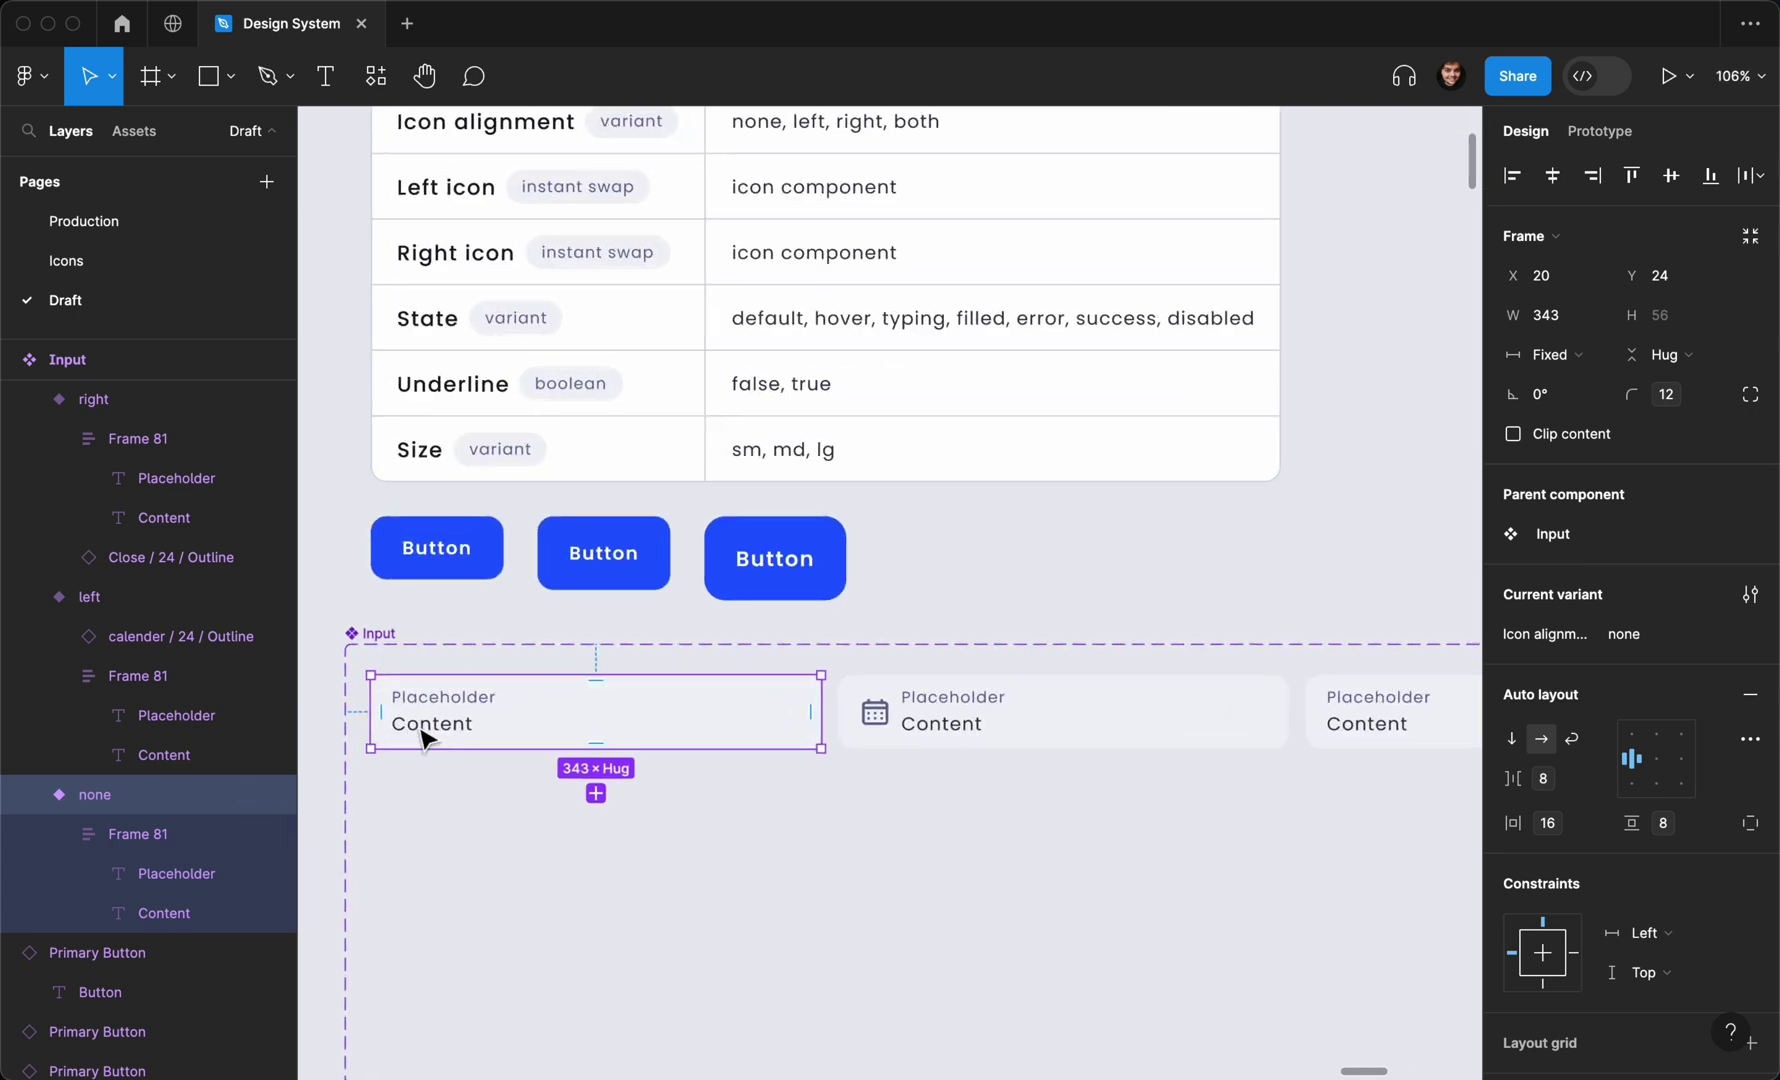
{"action": "scroll", "coordinate": [415, 722], "scroll_direction": "up", "scroll_amount": 3}
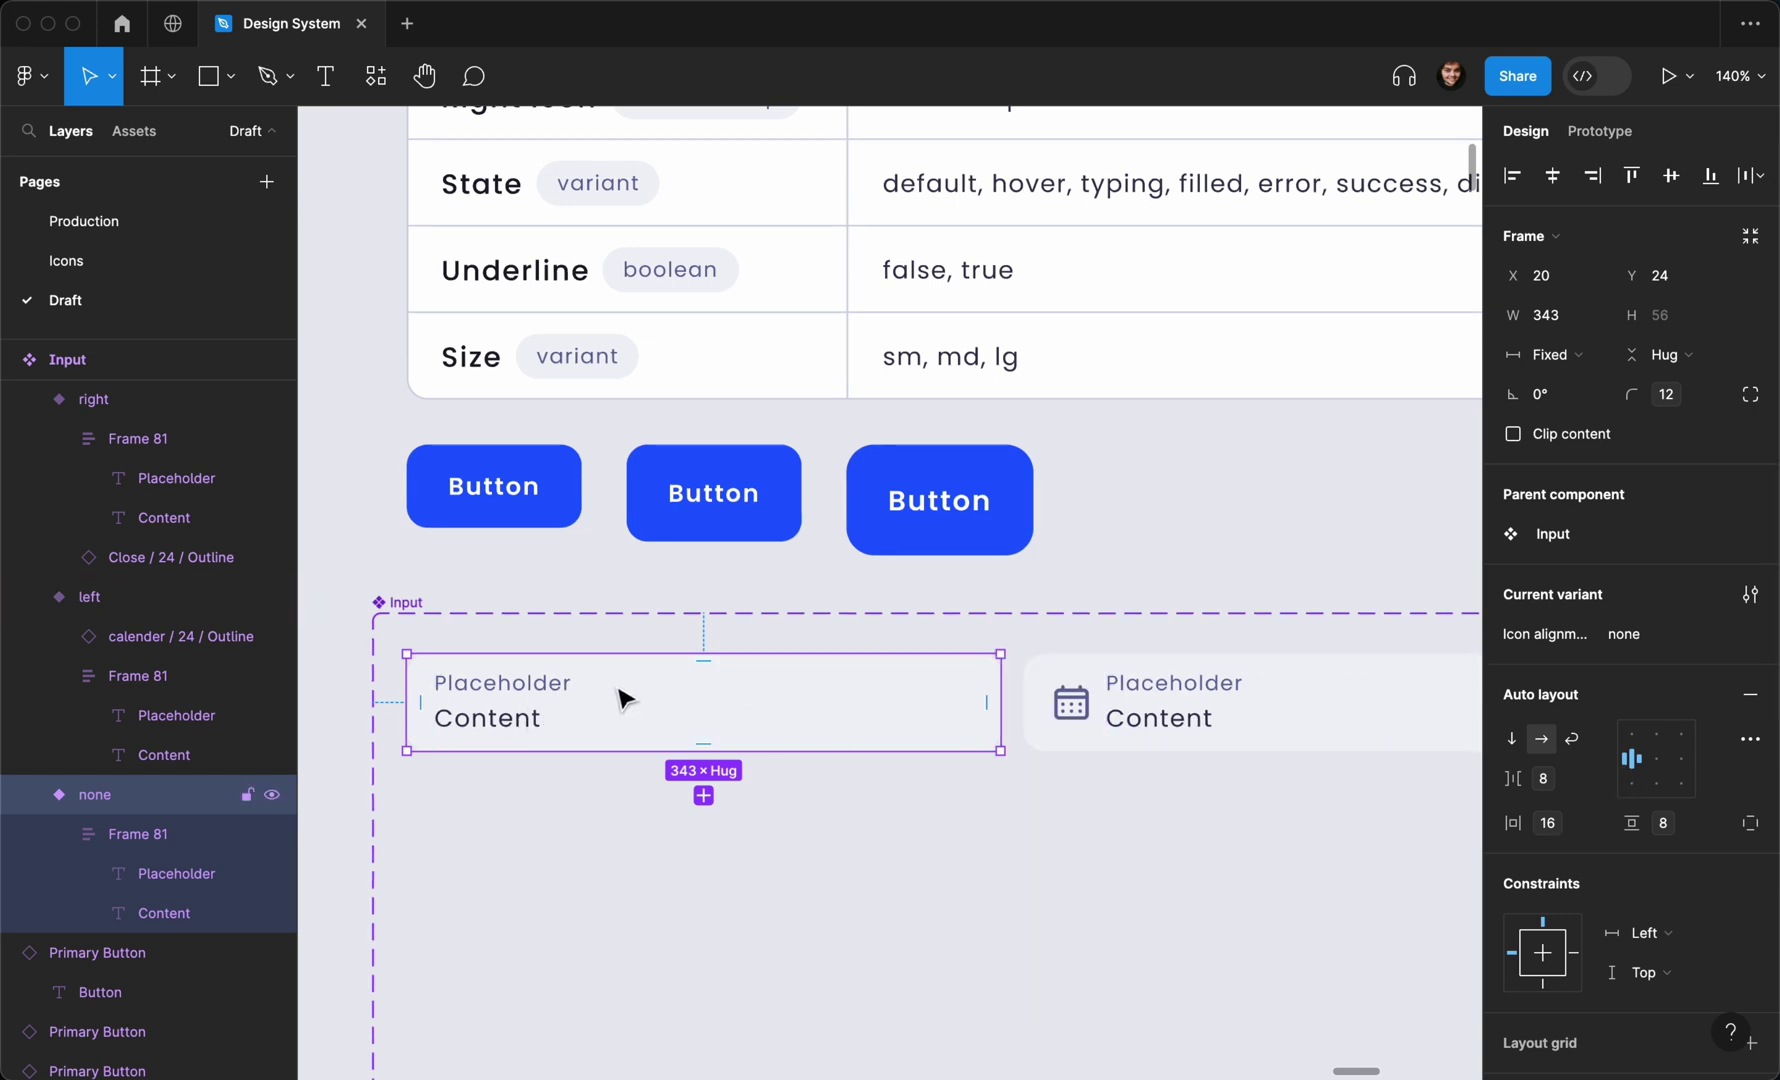
{"action": "left_click", "coordinate": [564, 822]}
{"action": "key", "text": "t"}
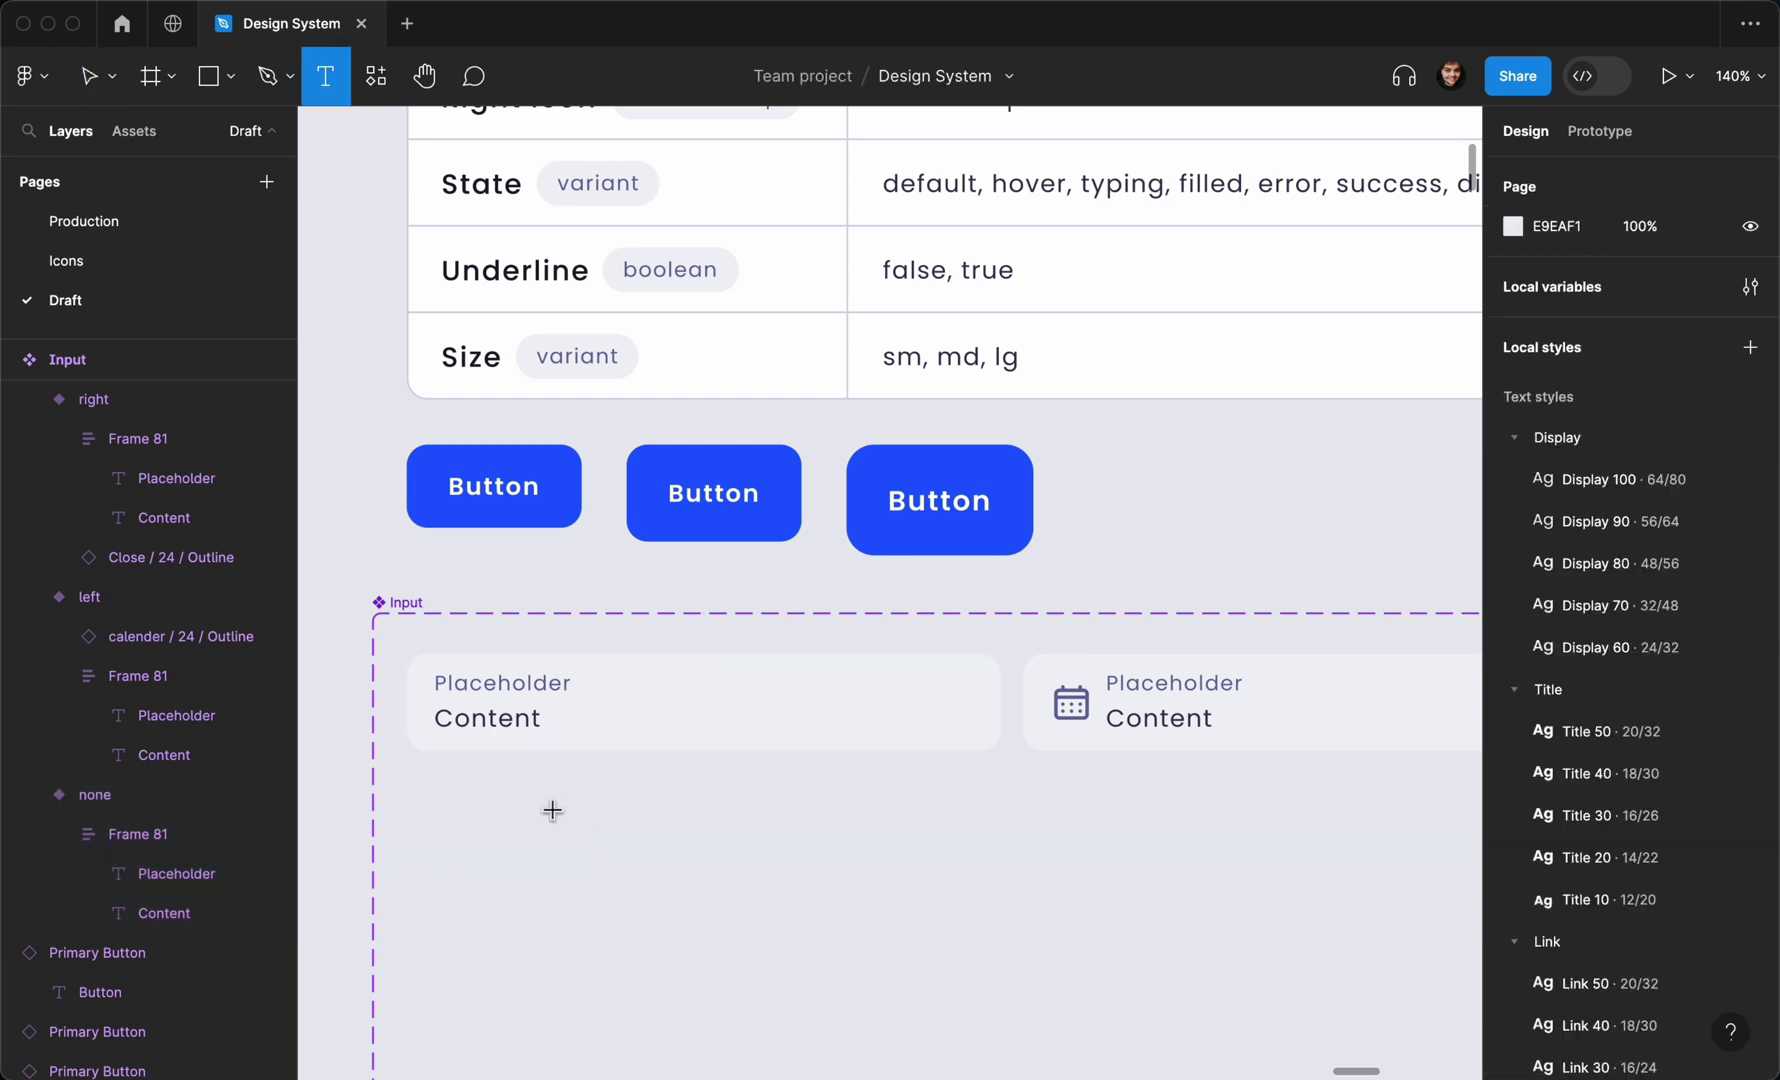
{"action": "left_click", "coordinate": [552, 818]}
{"action": "type", "text": "hint"}
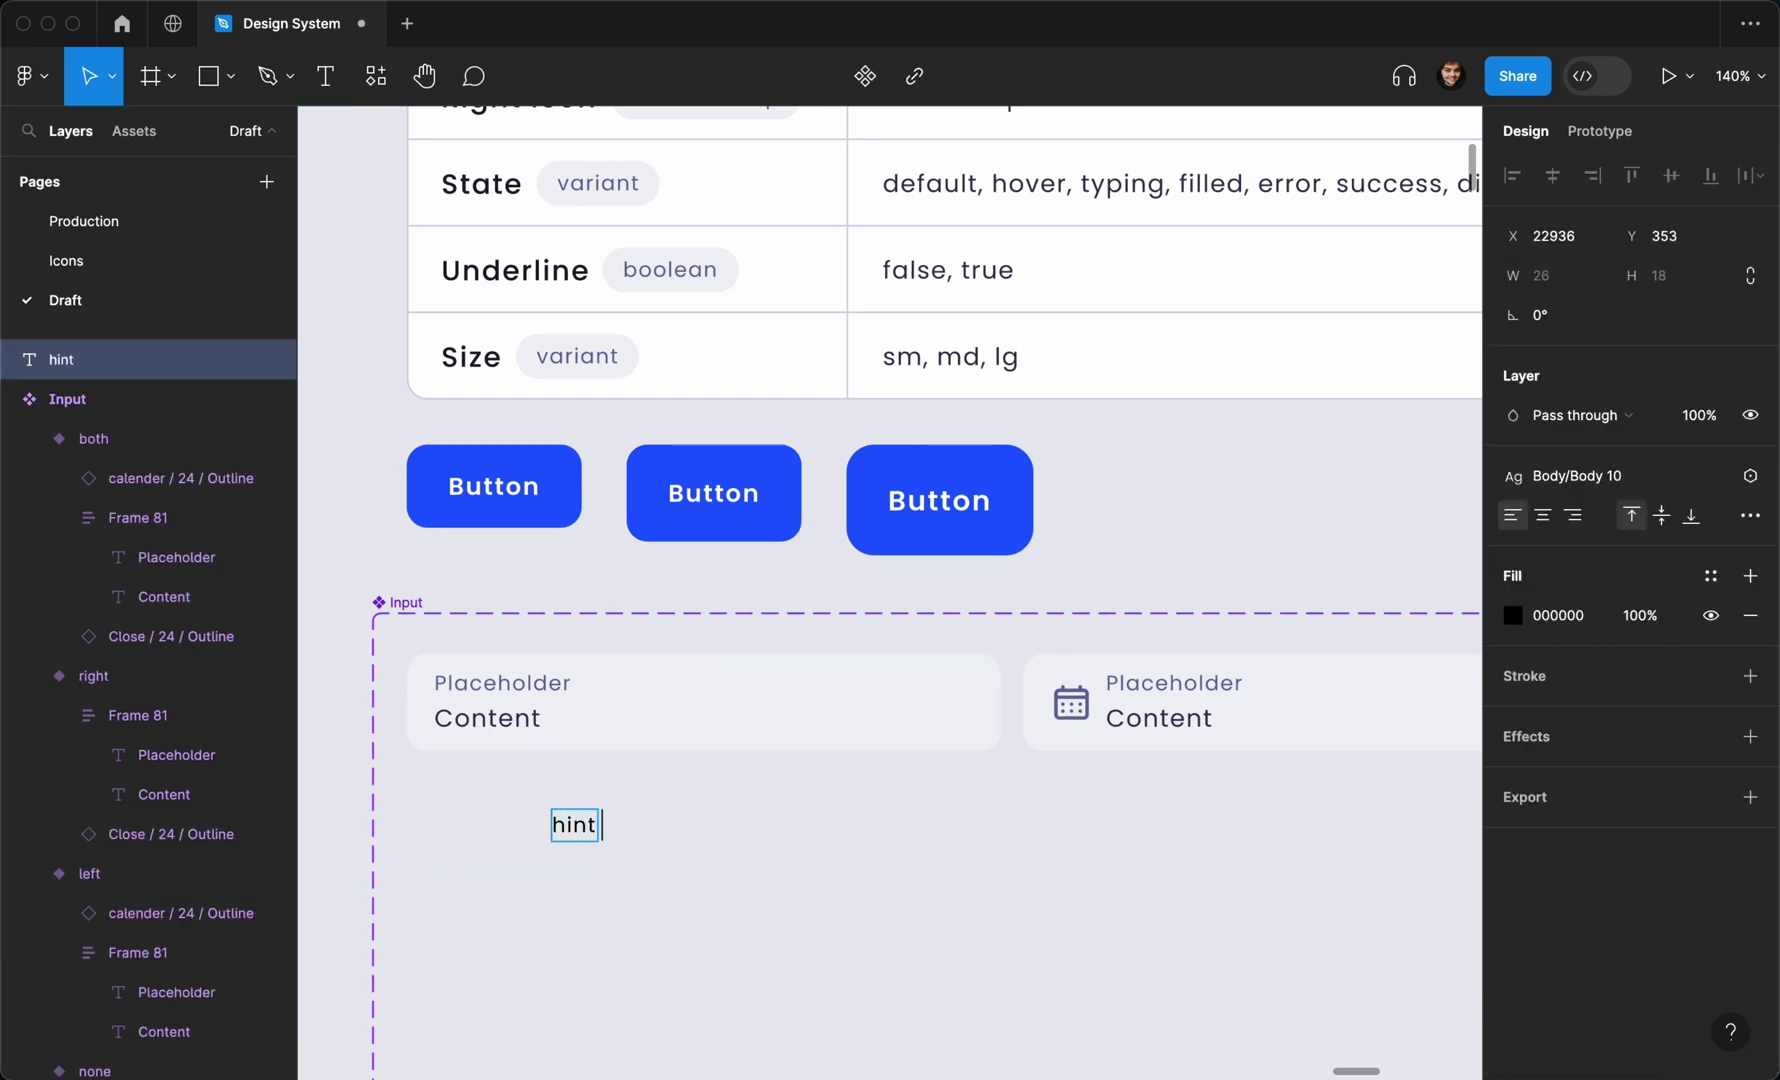
{"action": "type", "text": " goes here"}
{"action": "left_click", "coordinate": [550, 915]}
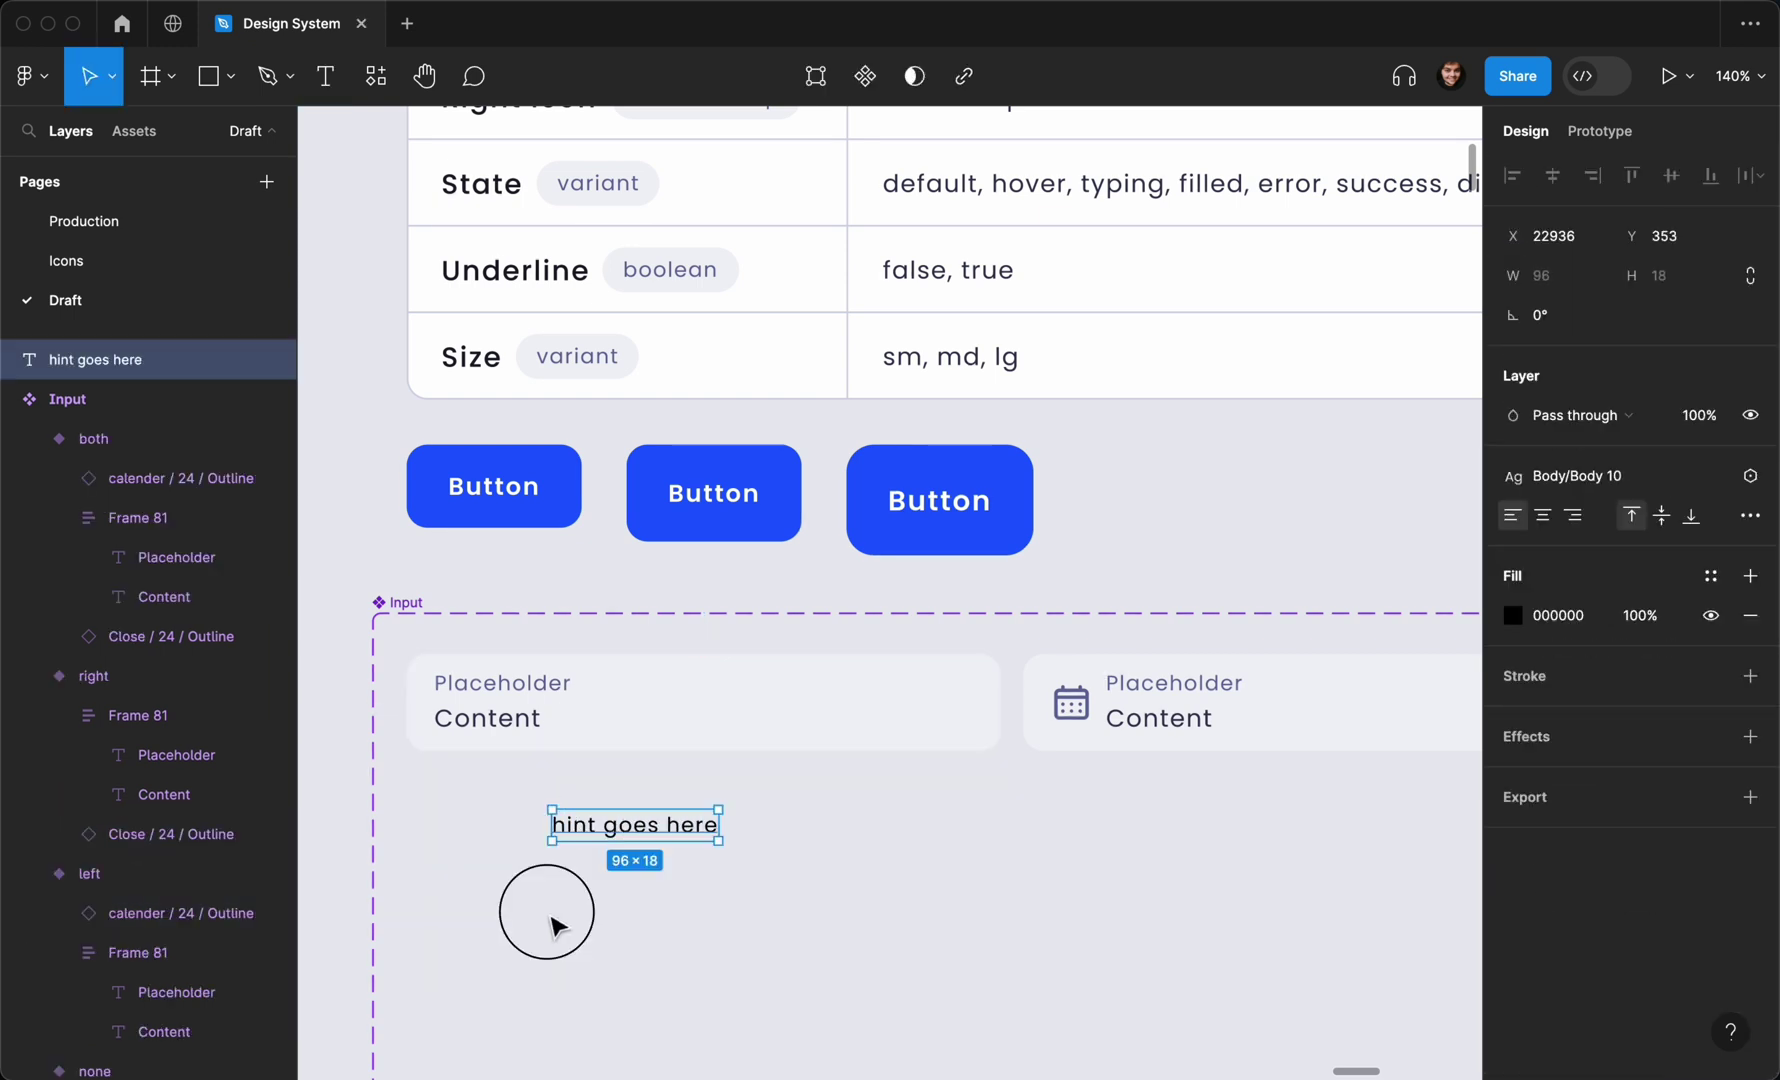
Move the hint text inside the Input variant whose icon alignment is none
{"action": "left_click", "coordinate": [595, 880]}
{"action": "left_click", "coordinate": [606, 730]}
{"action": "key", "text": "super+v"}
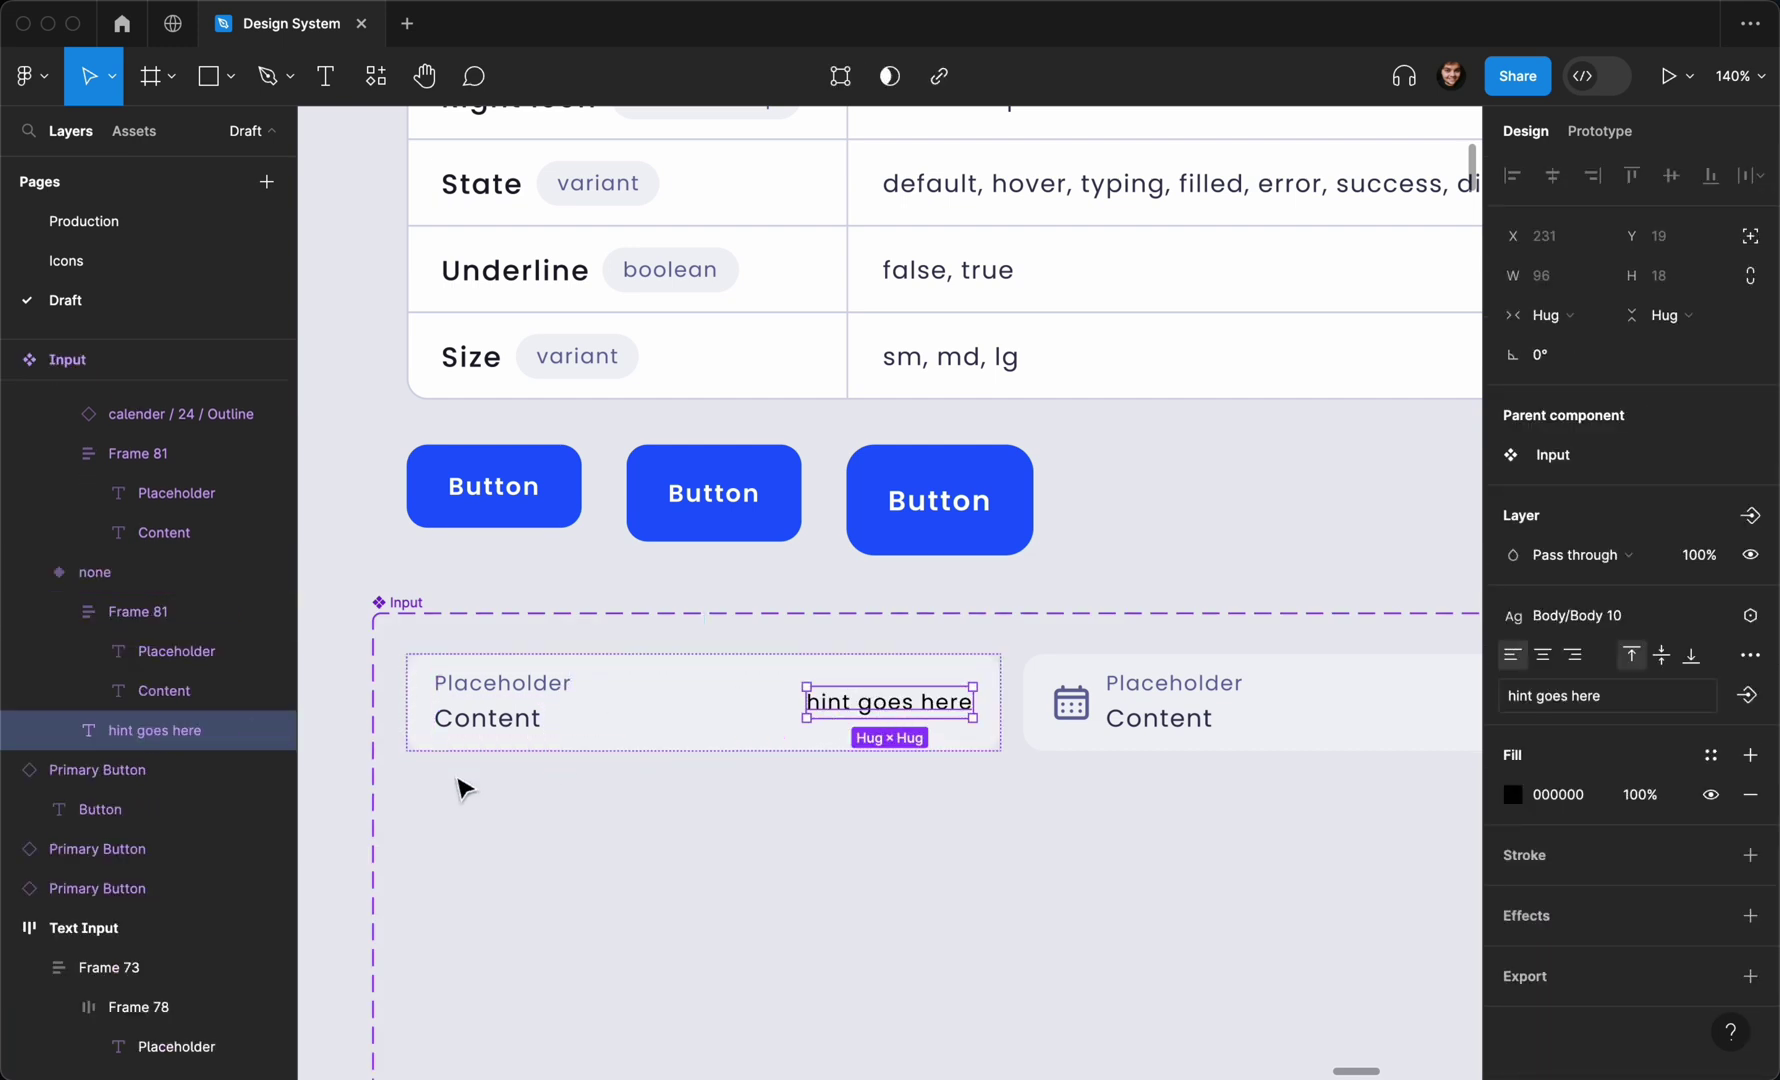
{"action": "left_click", "coordinate": [497, 737]}
{"action": "key", "text": "Escape"}
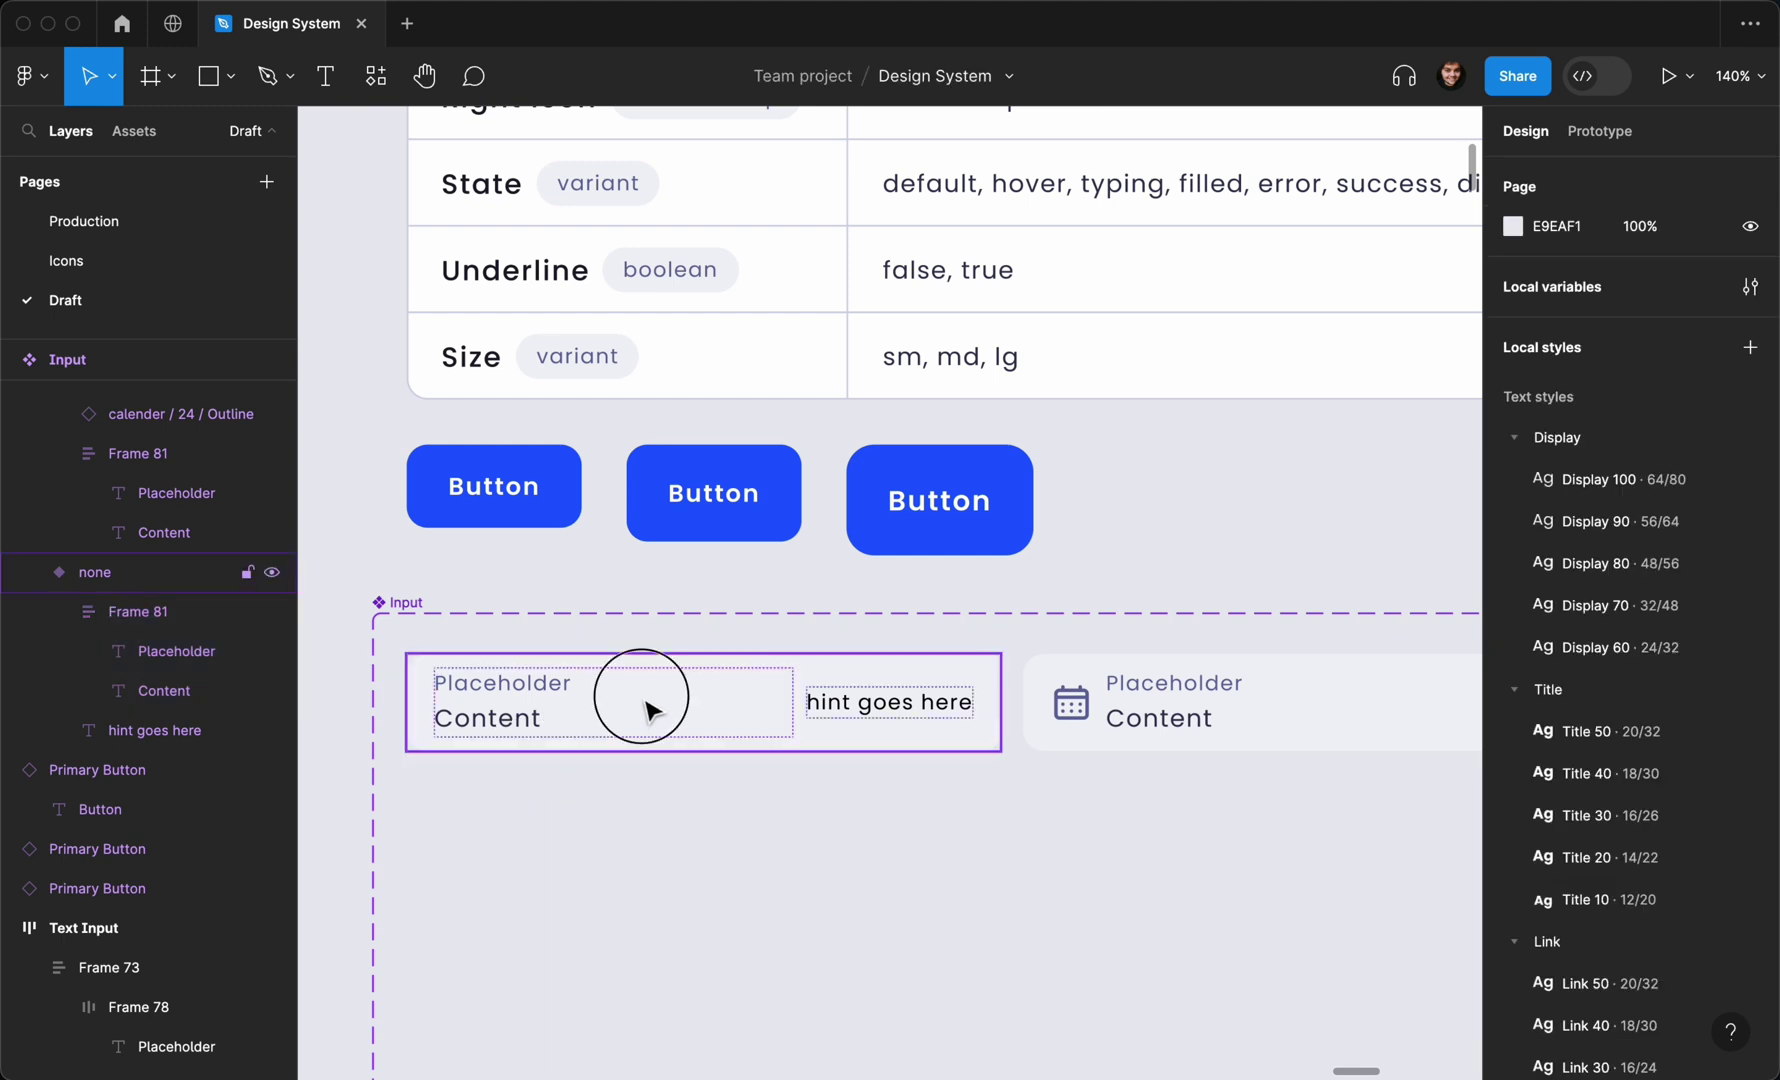
Try a vertical auto layout on the none variant with the hint text and on the left variant
{"action": "left_click", "coordinate": [648, 695]}
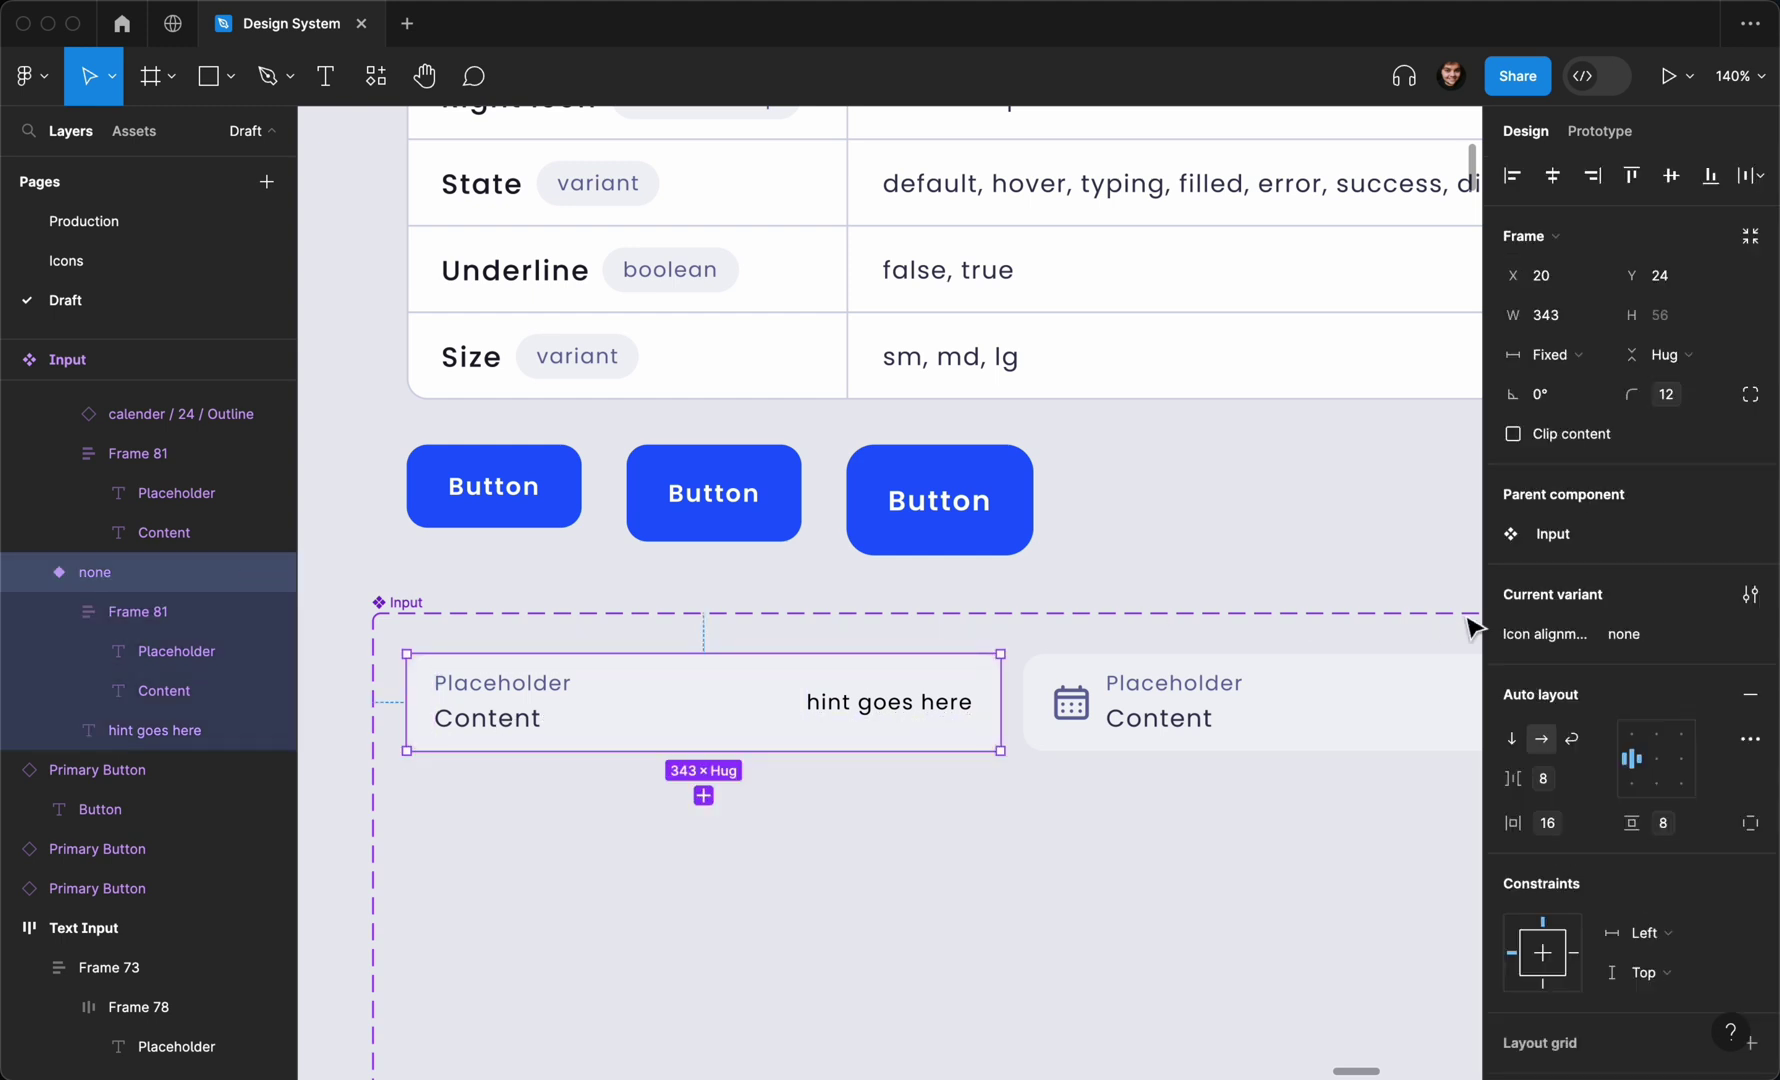
{"action": "left_click", "coordinate": [1513, 740]}
{"action": "left_click", "coordinate": [1176, 677]}
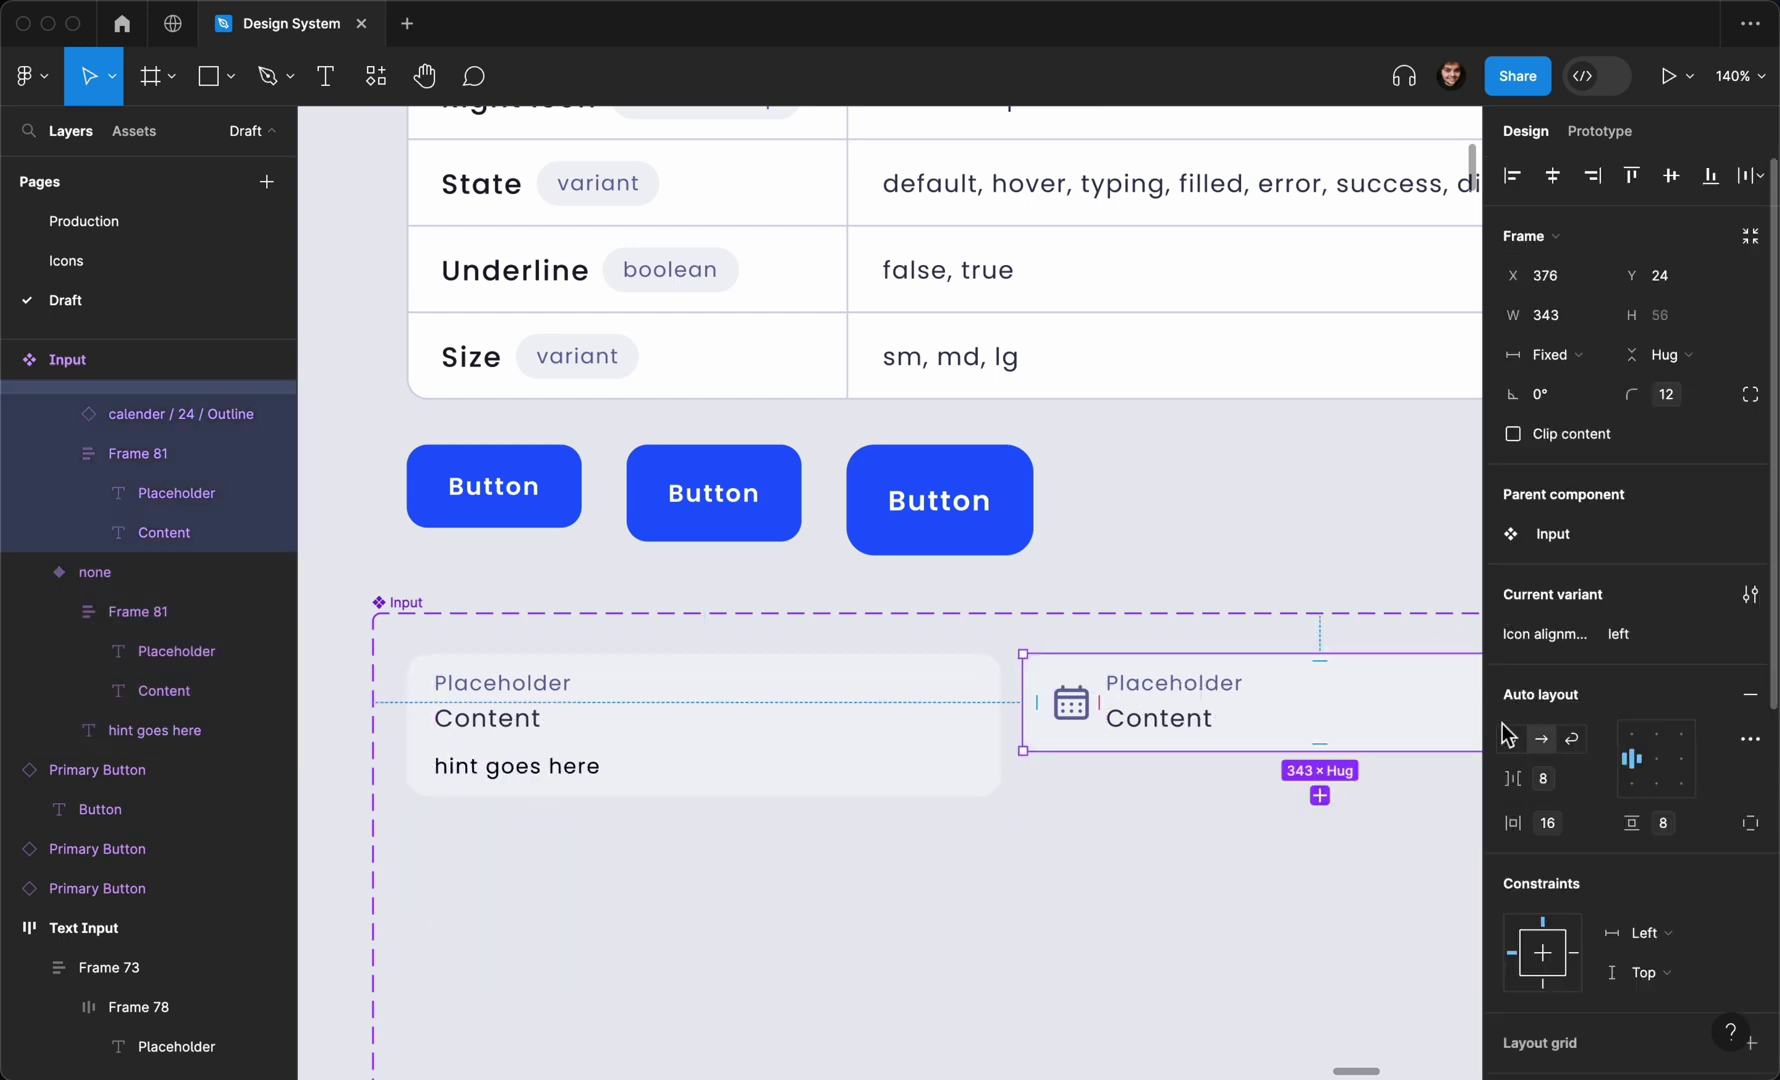
{"action": "left_click", "coordinate": [1508, 737]}
{"action": "scroll", "coordinate": [1017, 763], "scroll_direction": "right", "scroll_amount": 3}
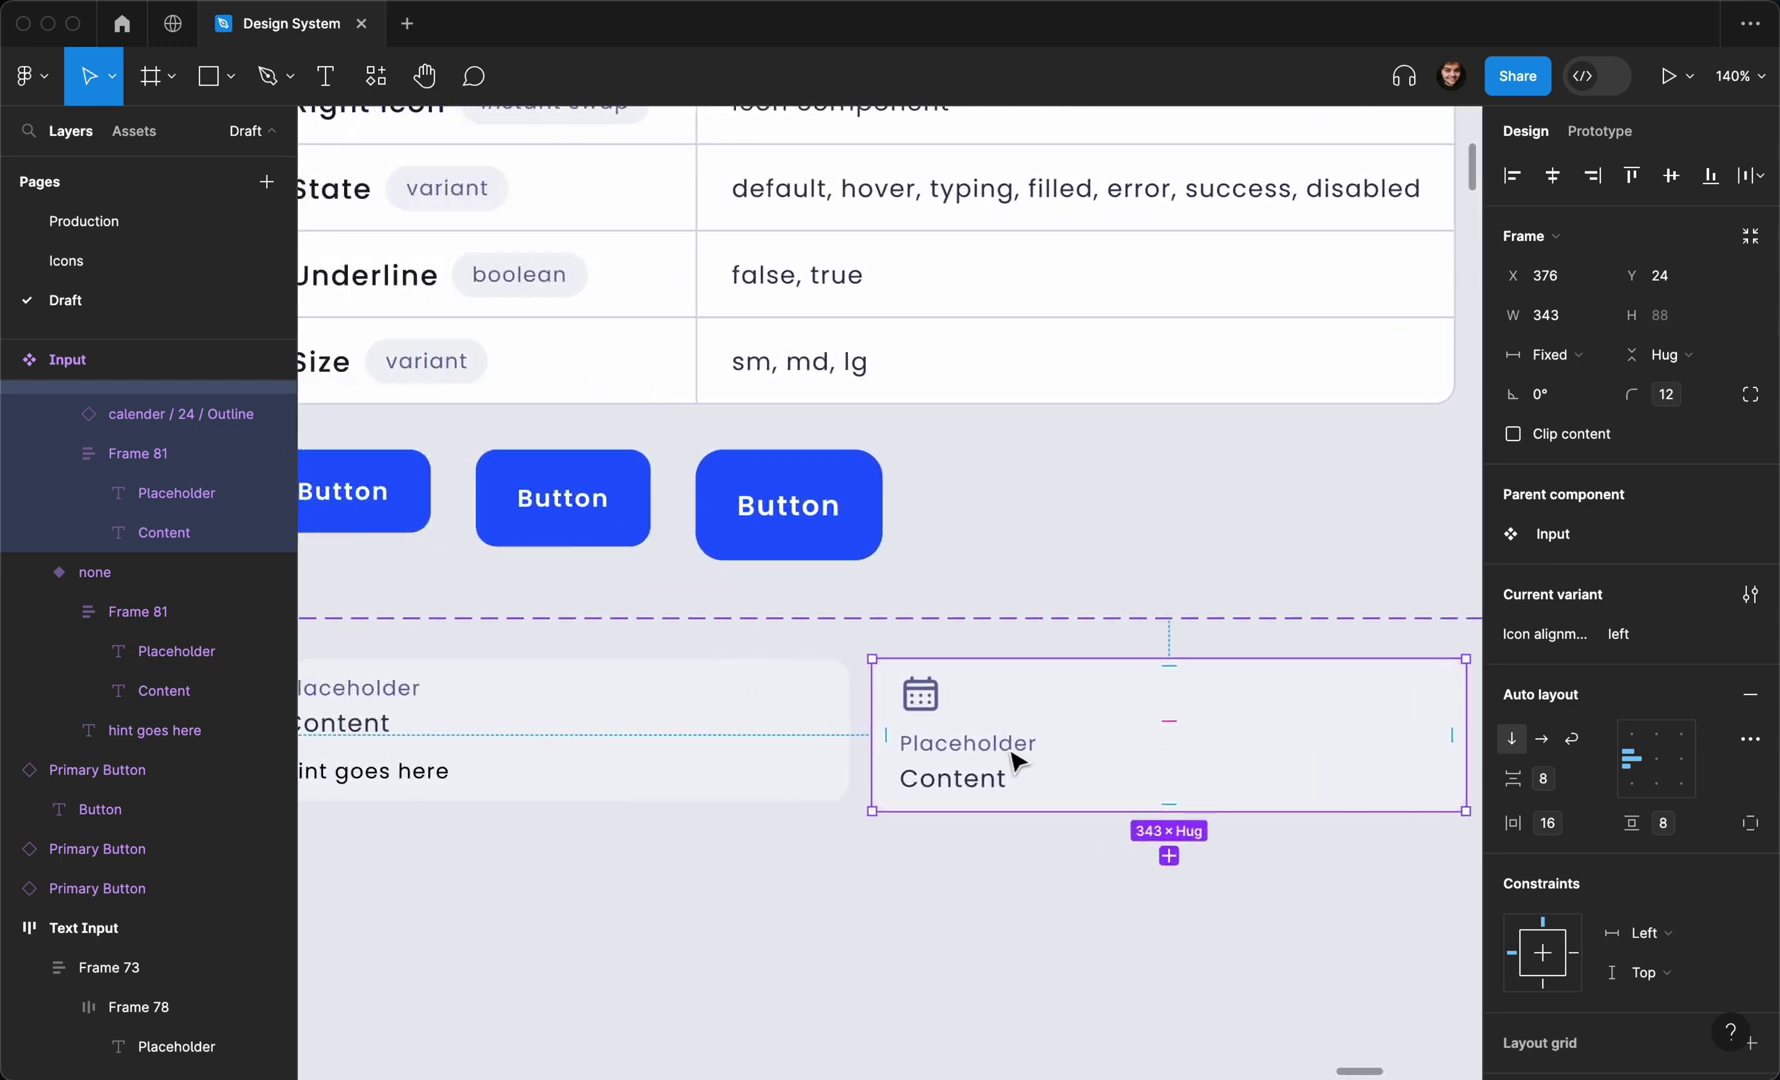
Undo the vertical layout changes and remove the hint text from the none variant
{"action": "key", "text": "ctrl+z"}
{"action": "left_click", "coordinate": [848, 735]}
{"action": "key", "text": "ctrl+z"}
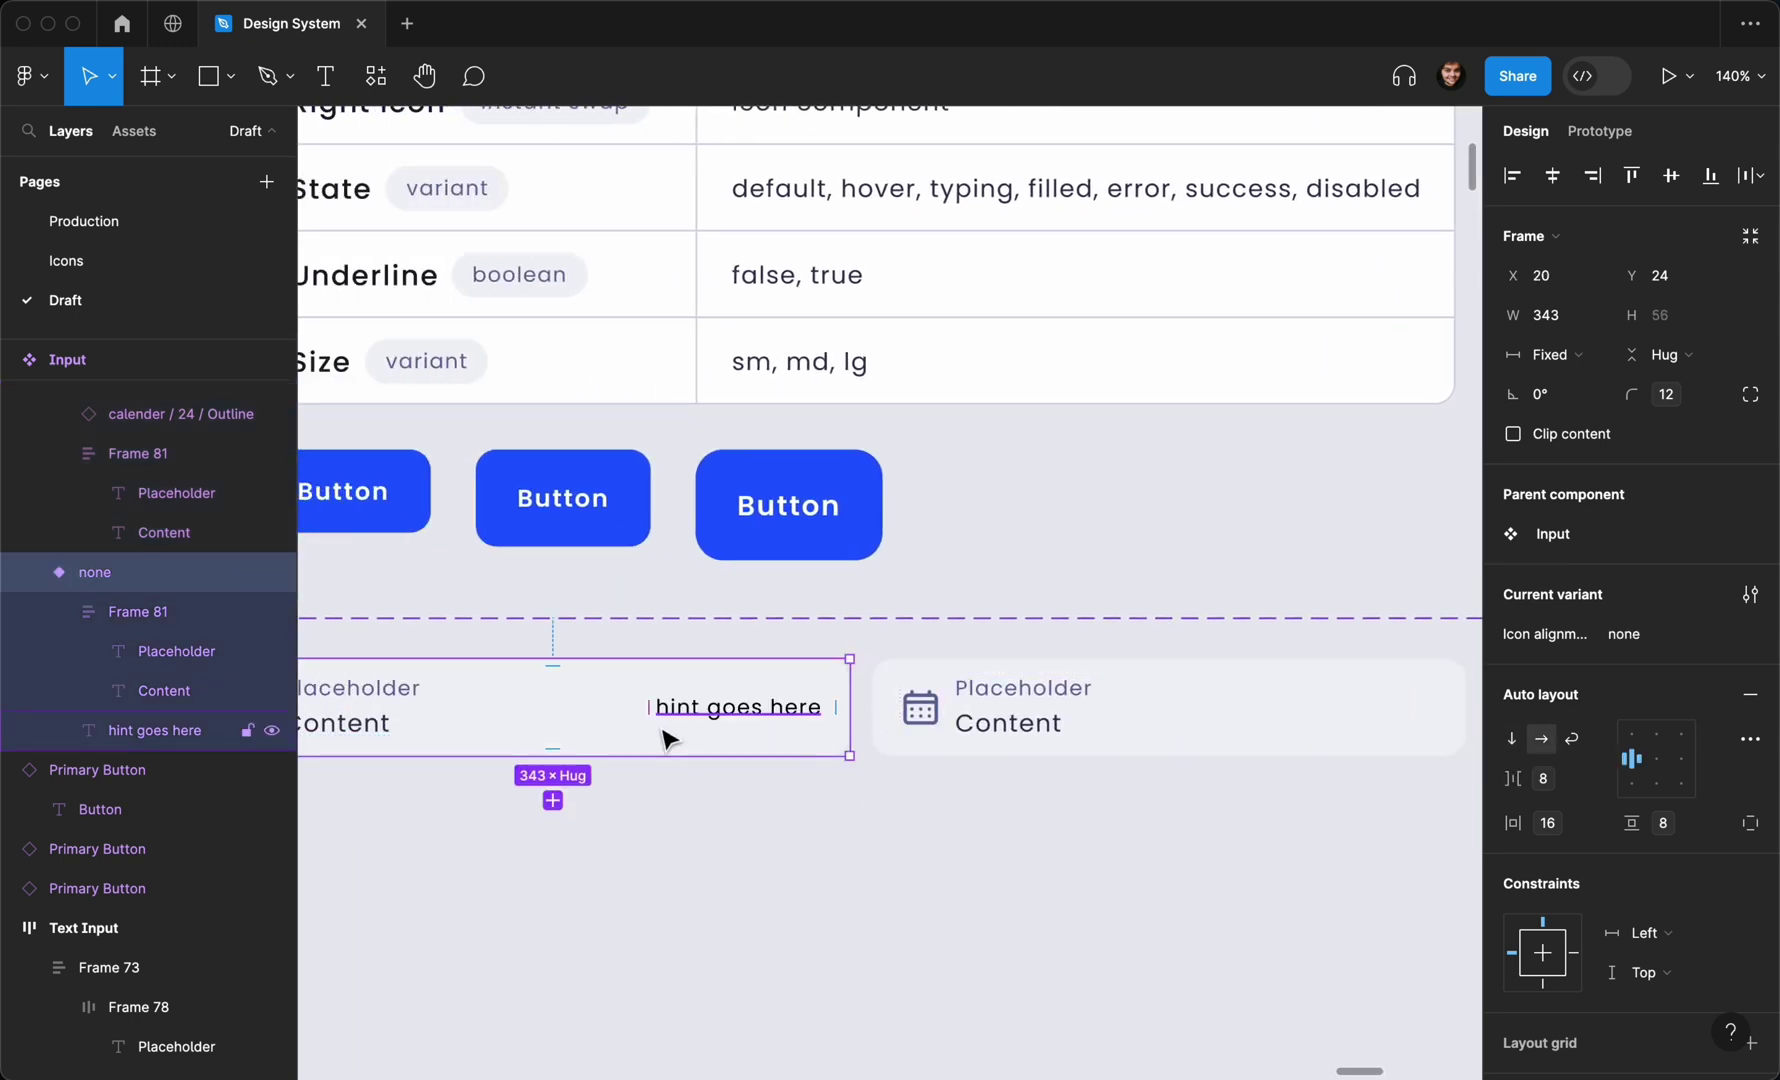
{"action": "key", "text": "ctrl+z"}
{"action": "key", "text": "ctrl+z"}
{"action": "left_click", "coordinate": [662, 732]}
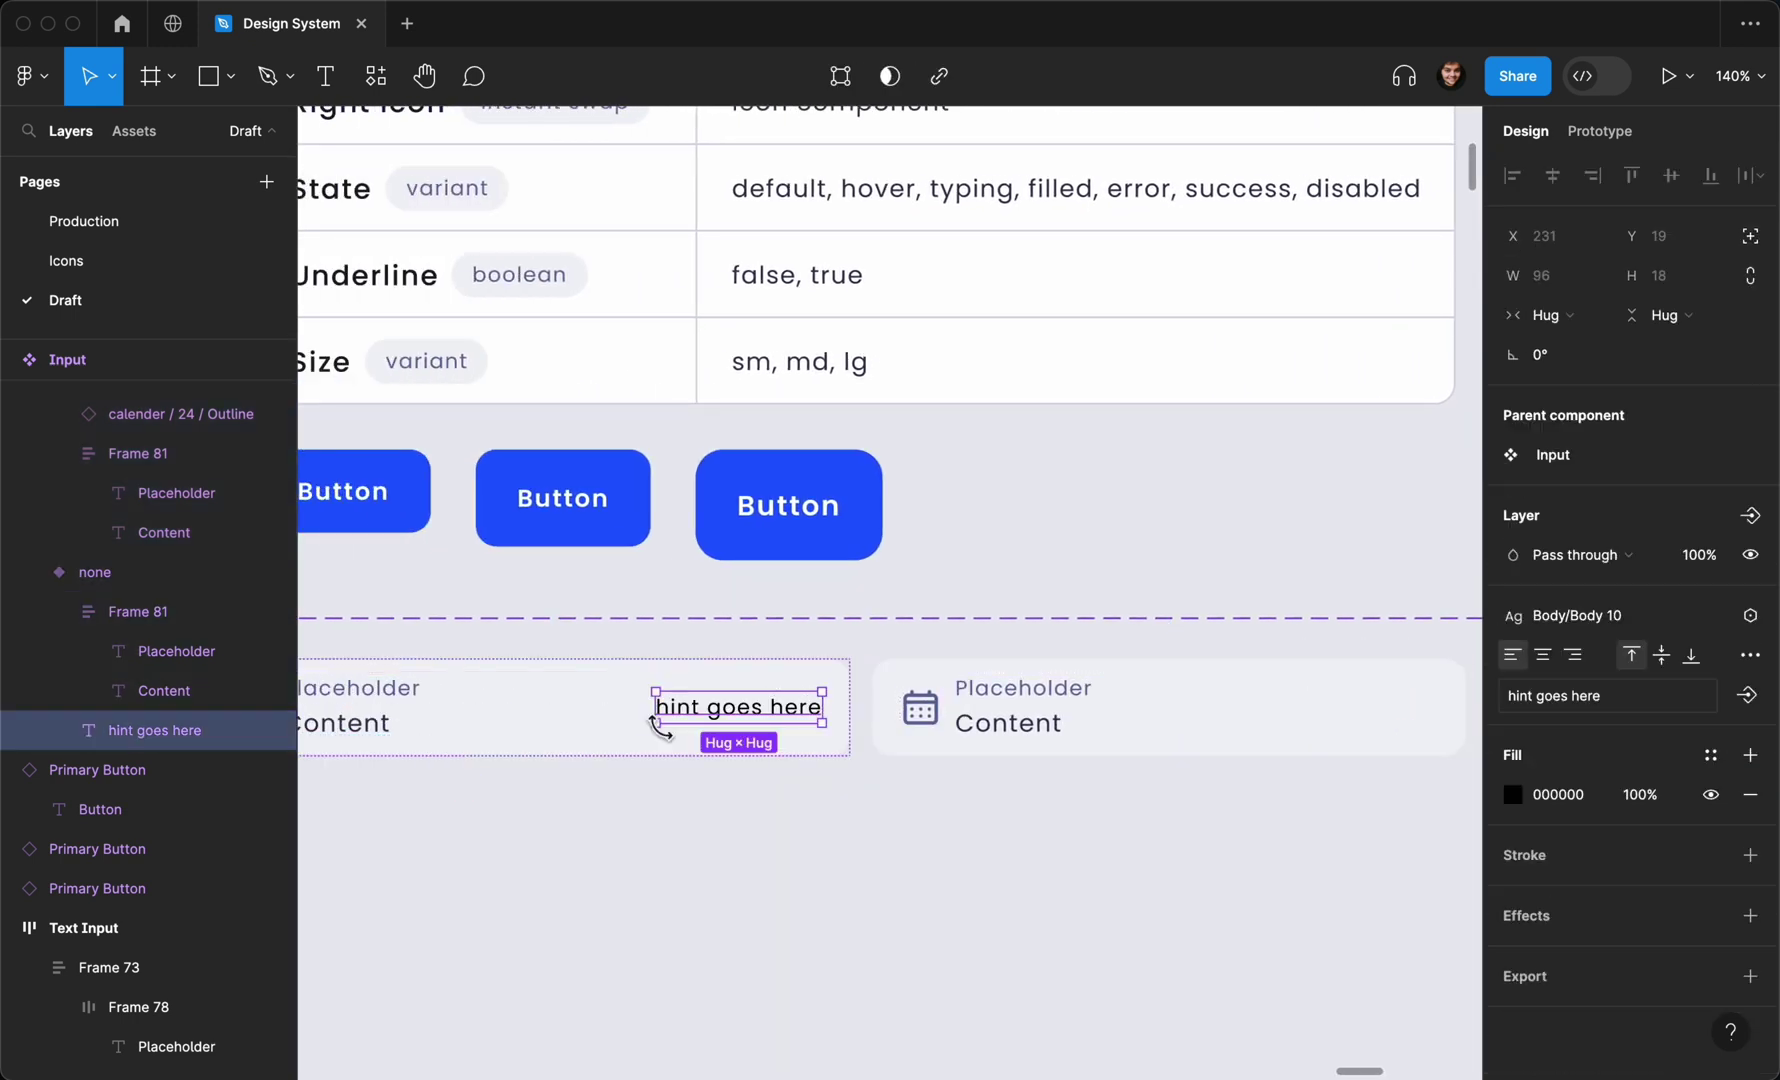
{"action": "key", "text": "Escape"}
Select all four Input variants and set their corner radius to 0
{"action": "scroll", "coordinate": [657, 745], "scroll_direction": "down", "scroll_amount": 5}
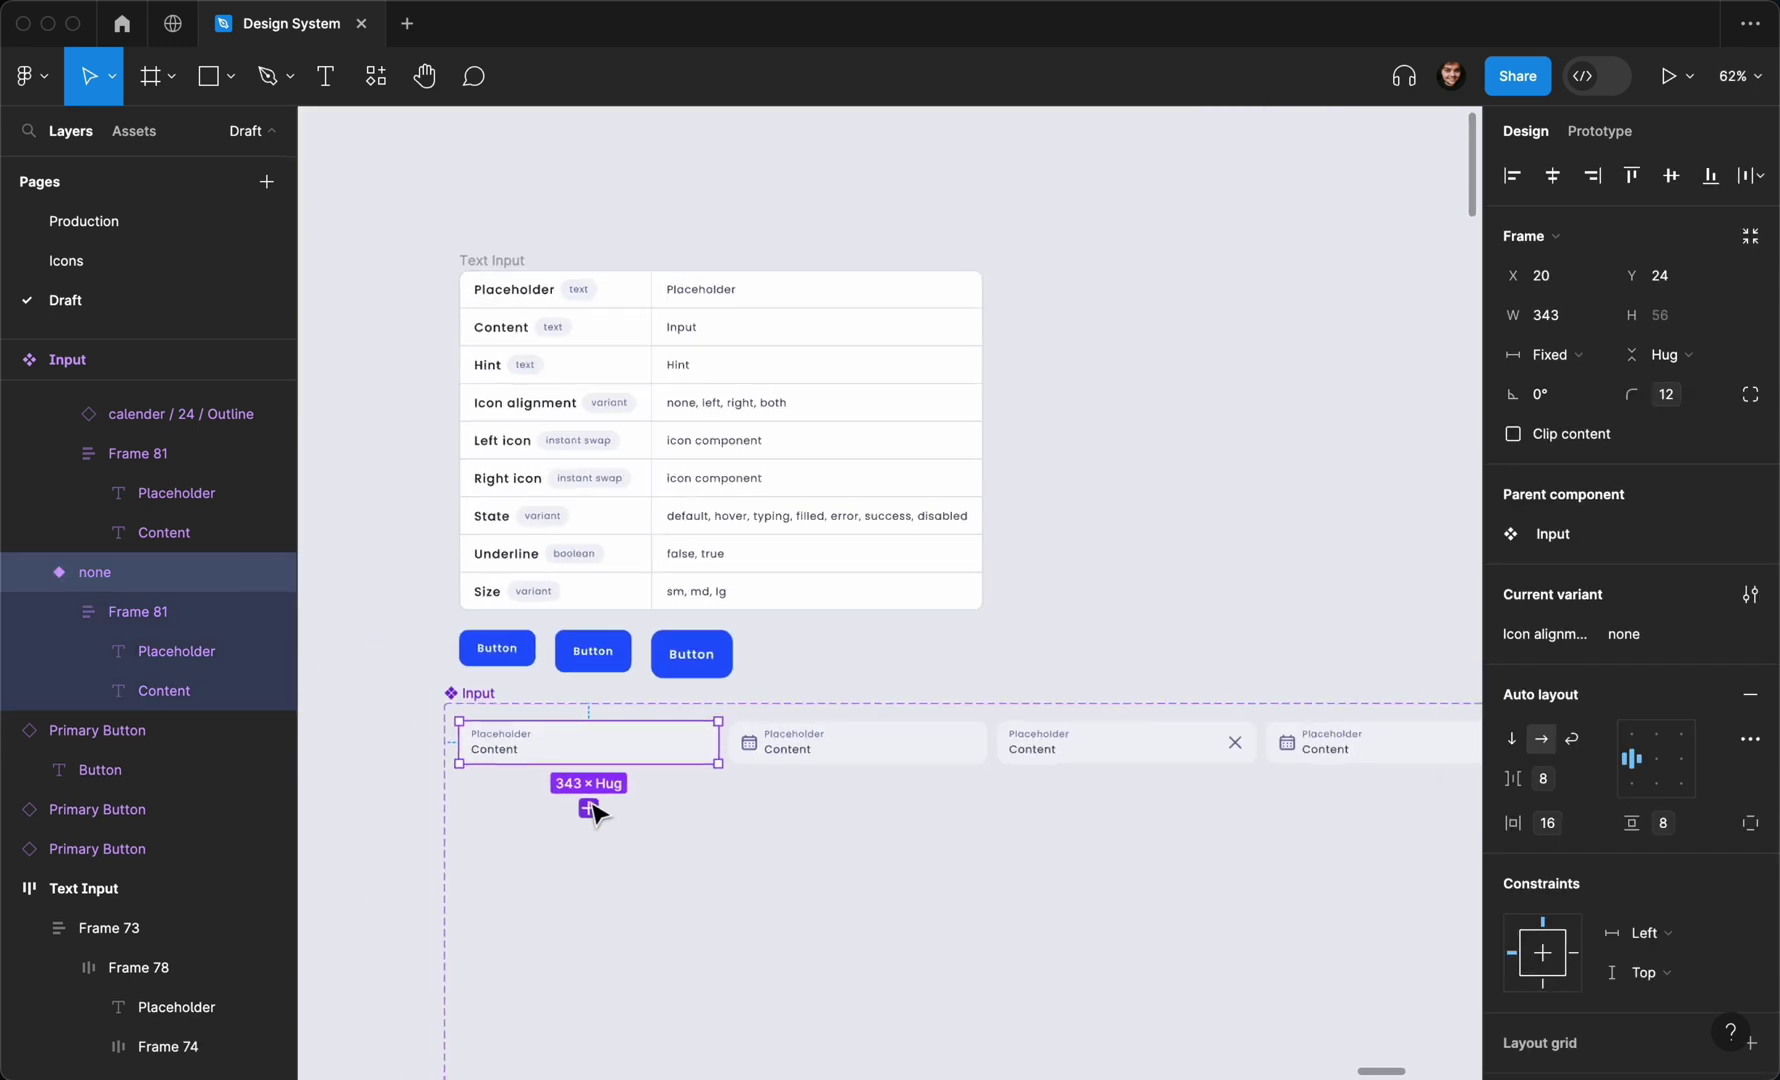
{"action": "scroll", "coordinate": [553, 828], "scroll_direction": "down", "scroll_amount": 2}
{"action": "left_click_drag", "start_coordinate": [495, 821], "coordinate": [1253, 752]}
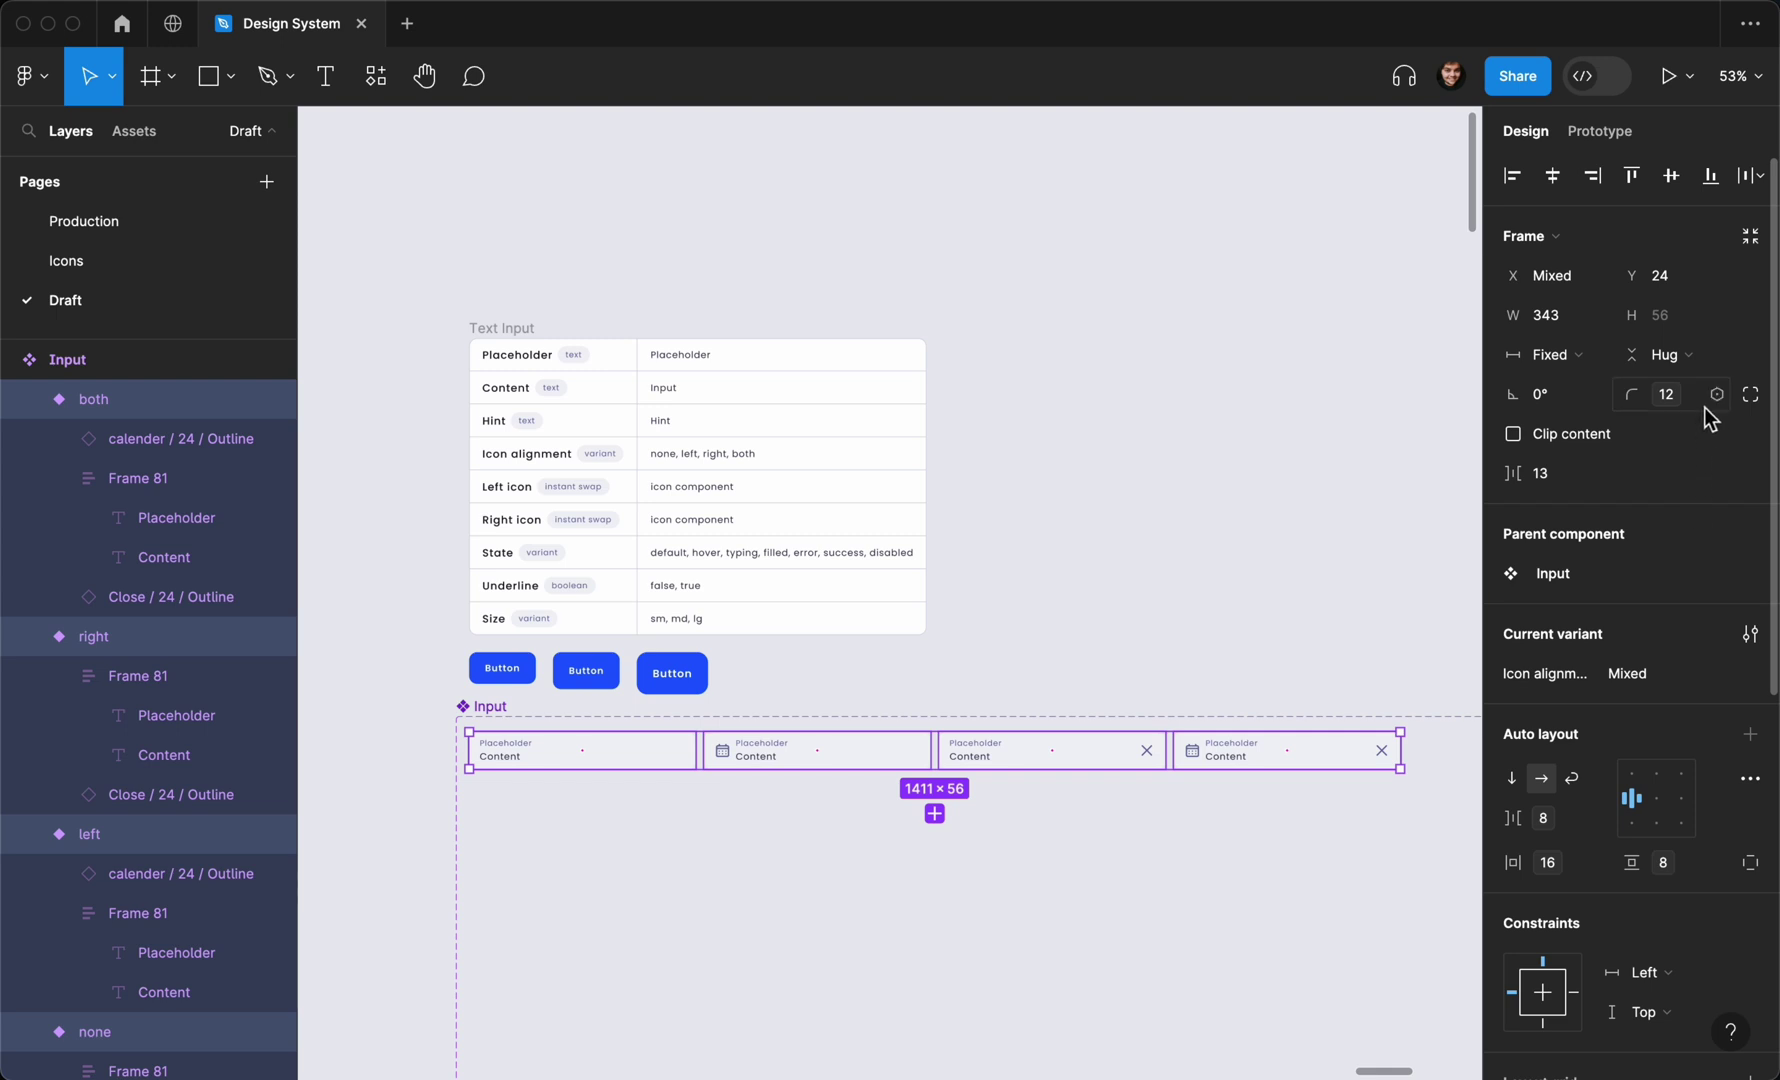
{"action": "left_click", "coordinate": [1704, 400]}
{"action": "type", "text": "12"}
{"action": "key", "text": "Return"}
{"action": "left_click", "coordinate": [1700, 398]}
{"action": "key", "text": "Return"}
Set the vertical and horizontal padding of all four Input variants to 0
{"action": "scroll", "coordinate": [1656, 574], "scroll_direction": "down", "scroll_amount": 1}
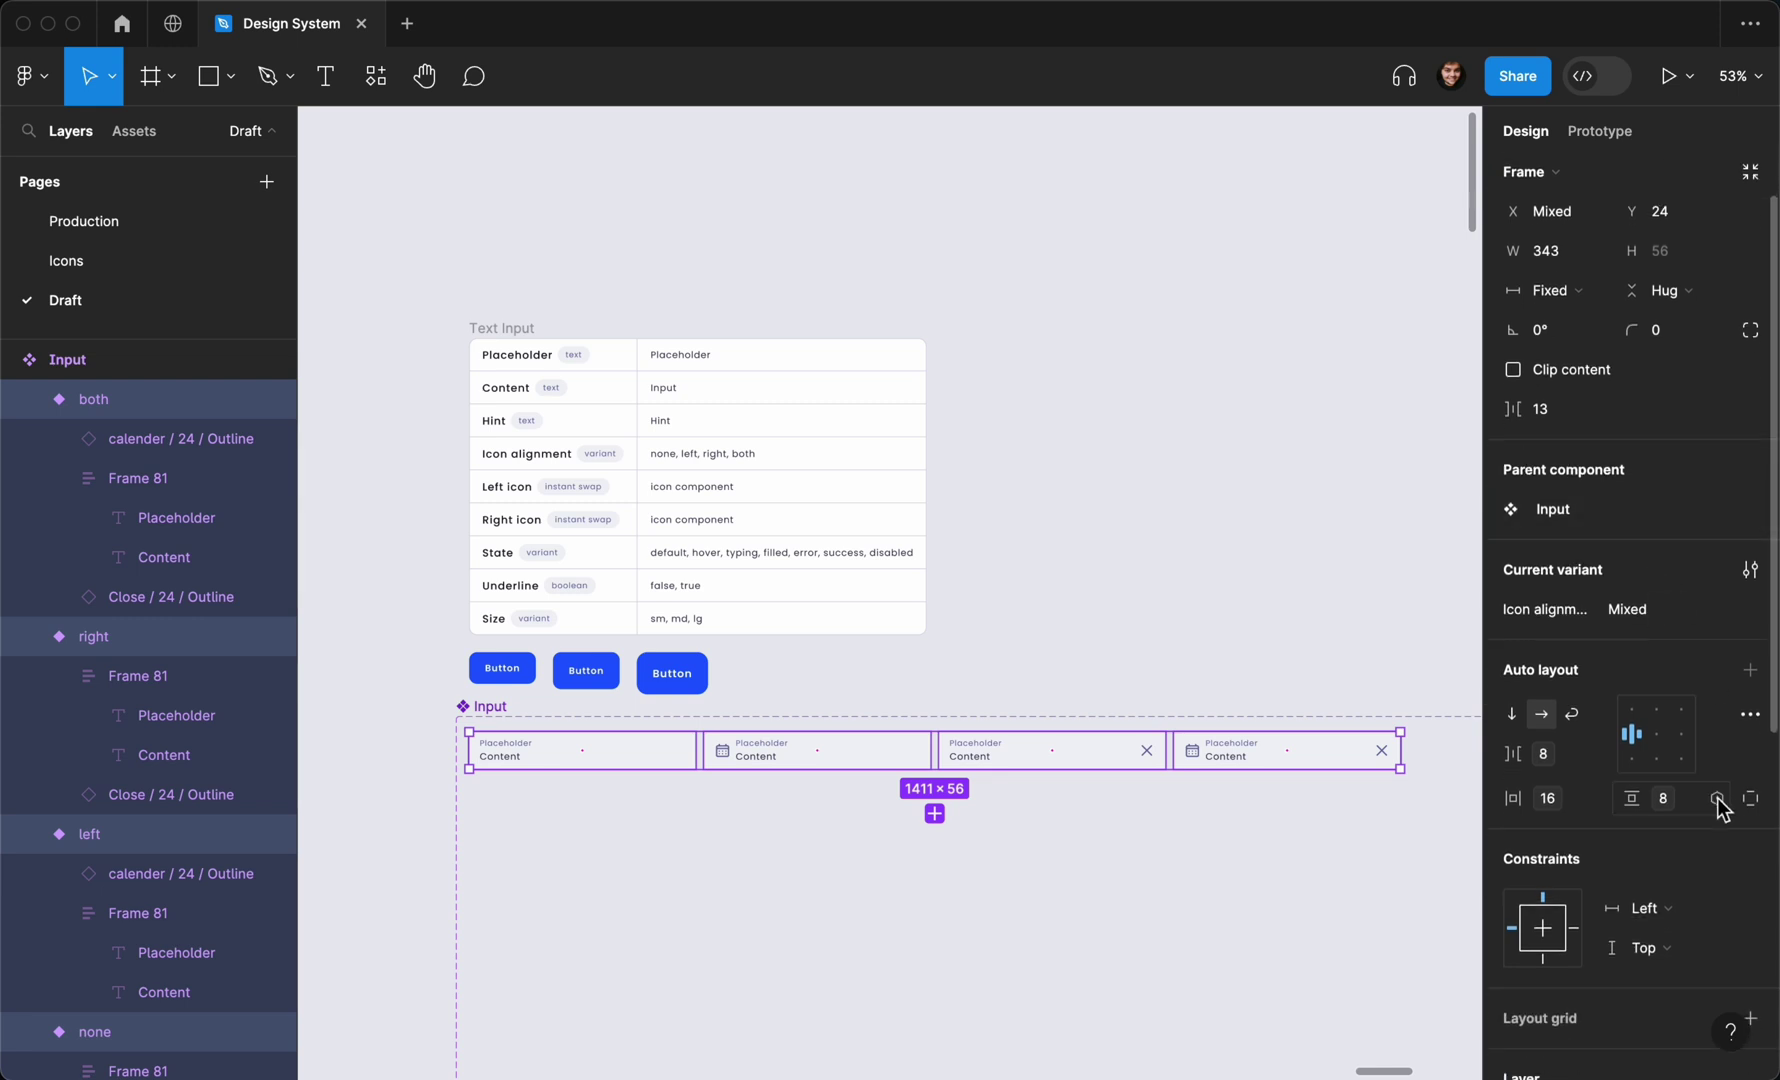
{"action": "left_click", "coordinate": [1716, 798]}
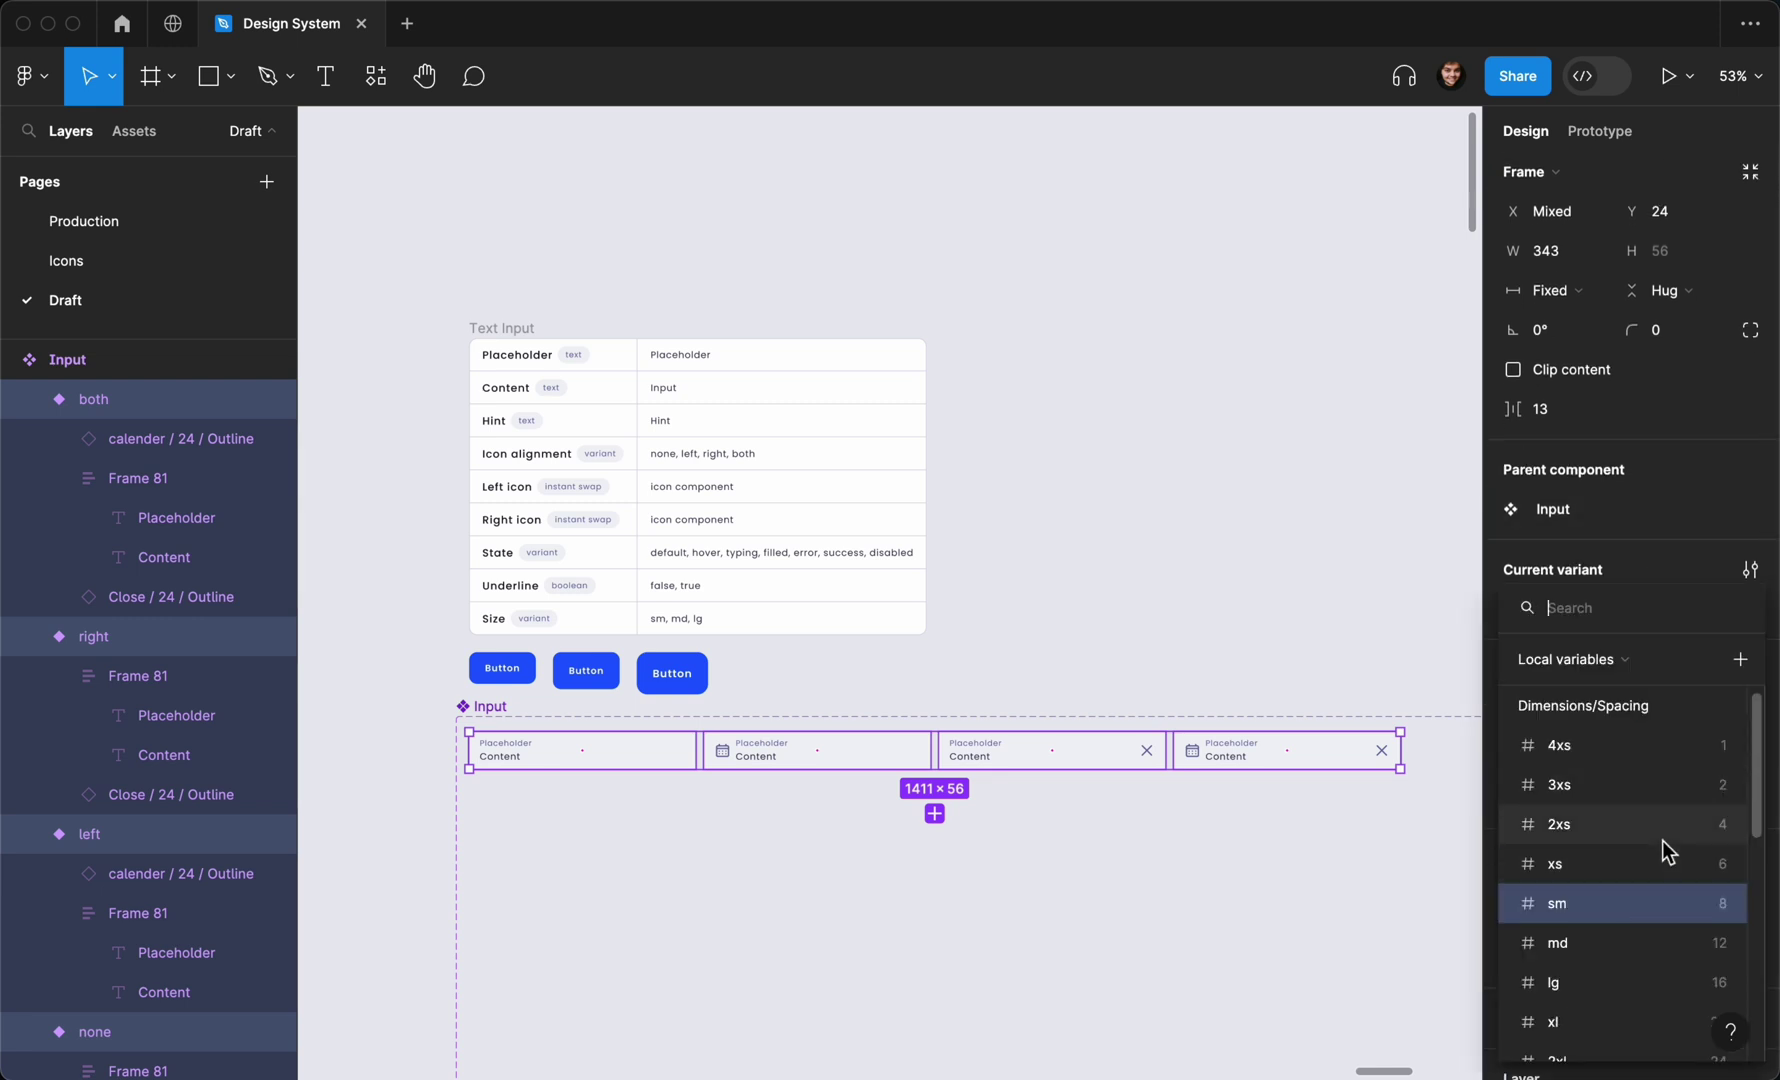
{"action": "left_click", "coordinate": [1685, 542]}
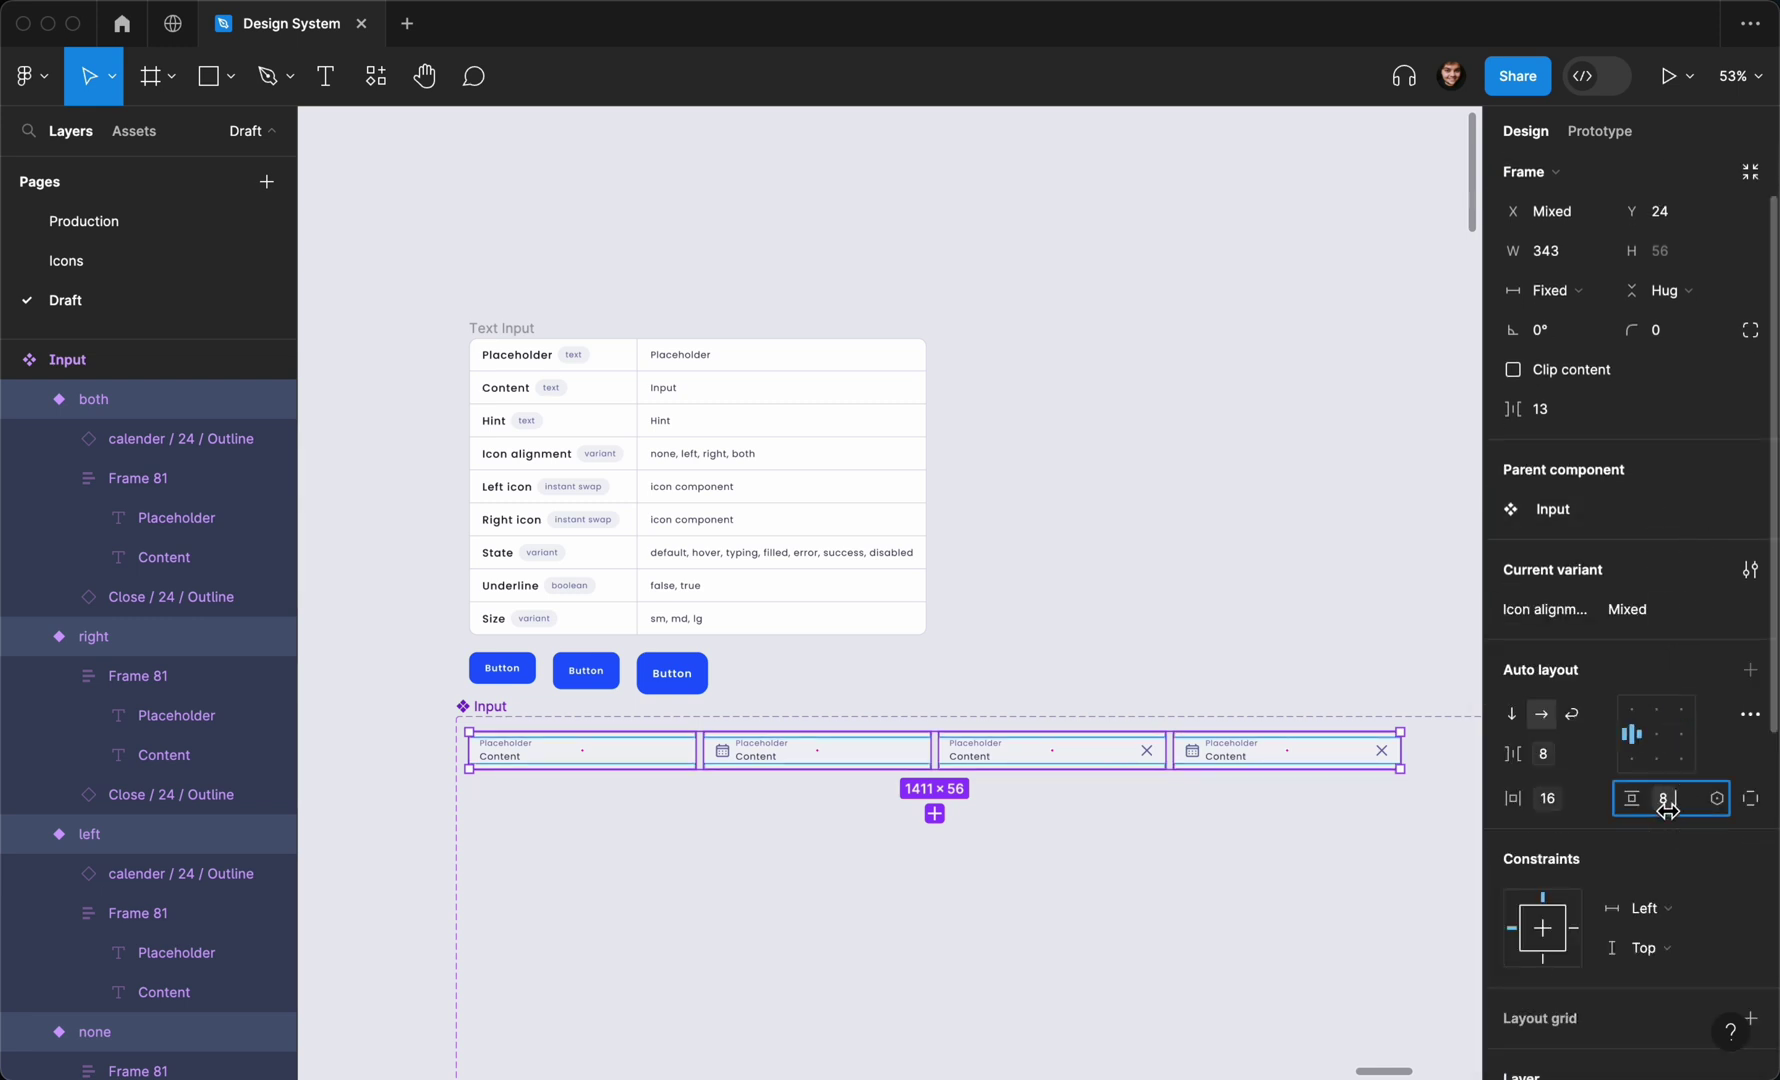
{"action": "type", "text": "0"}
{"action": "key", "text": "Return"}
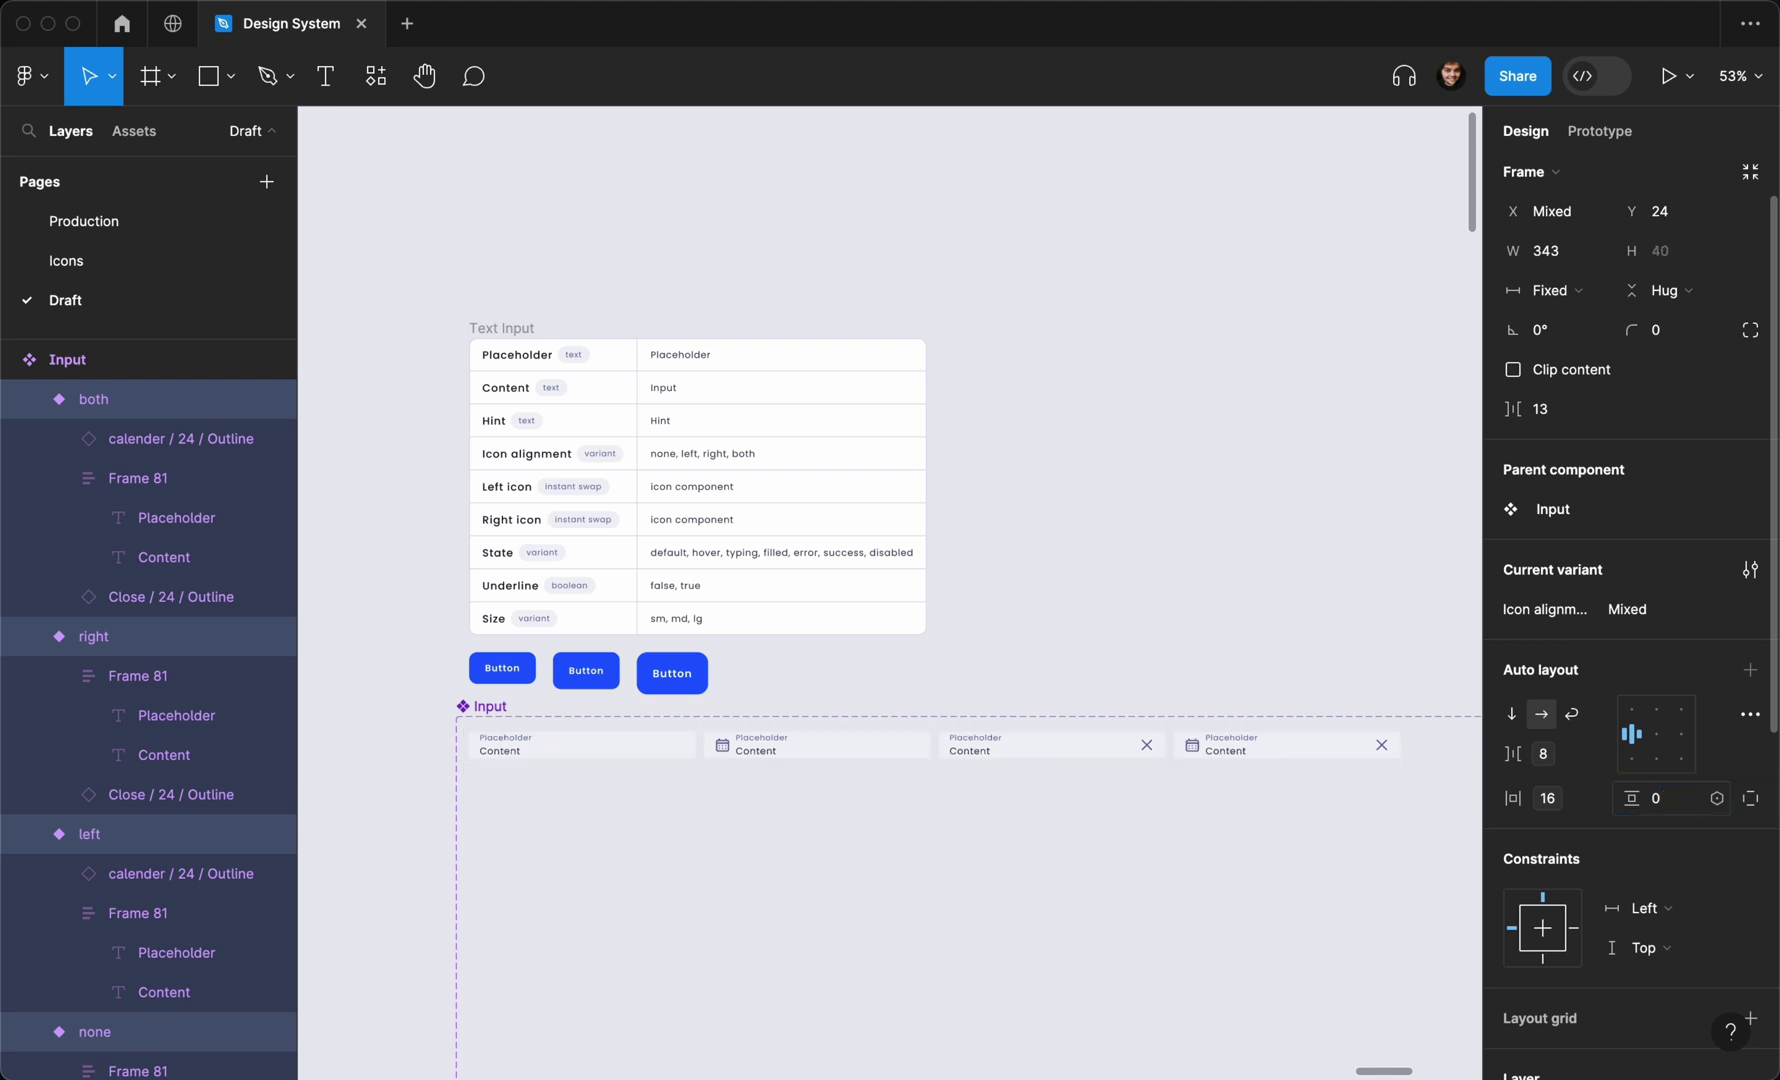
{"action": "key", "text": "BackSpace"}
{"action": "key", "text": "BackSpace"}
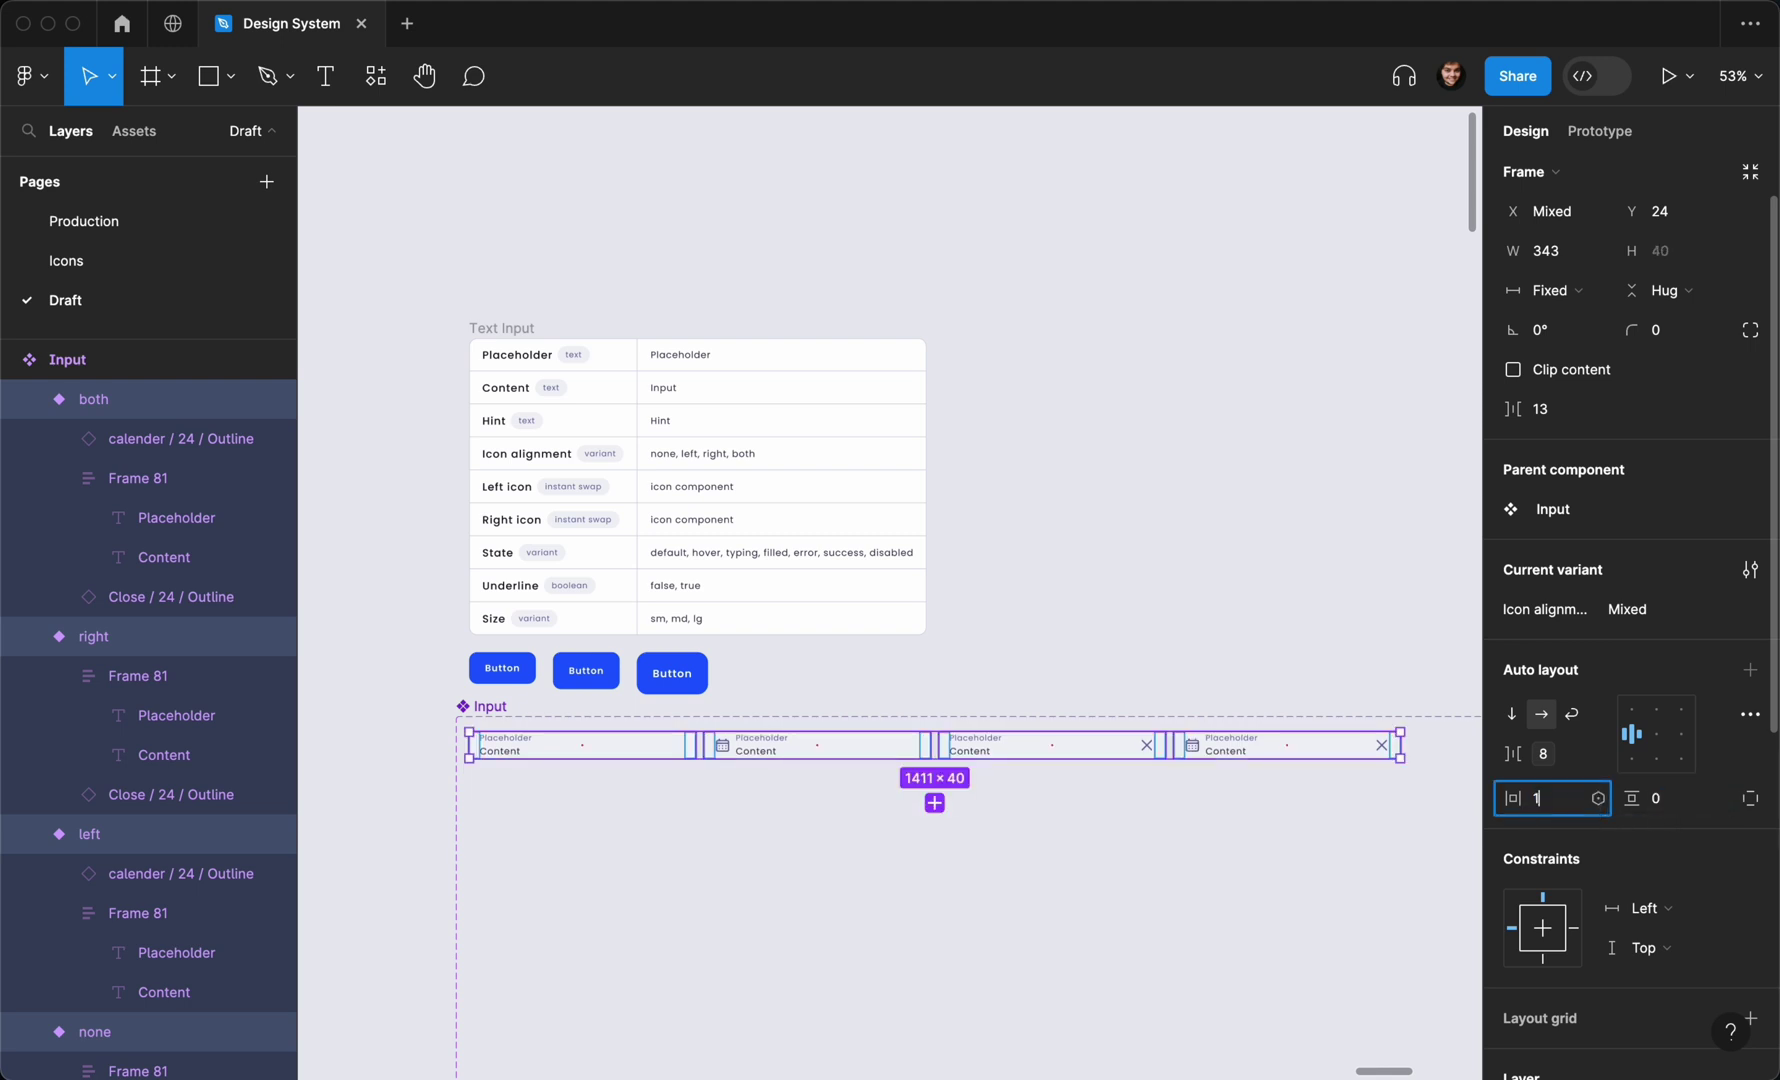
{"action": "key", "text": "Return"}
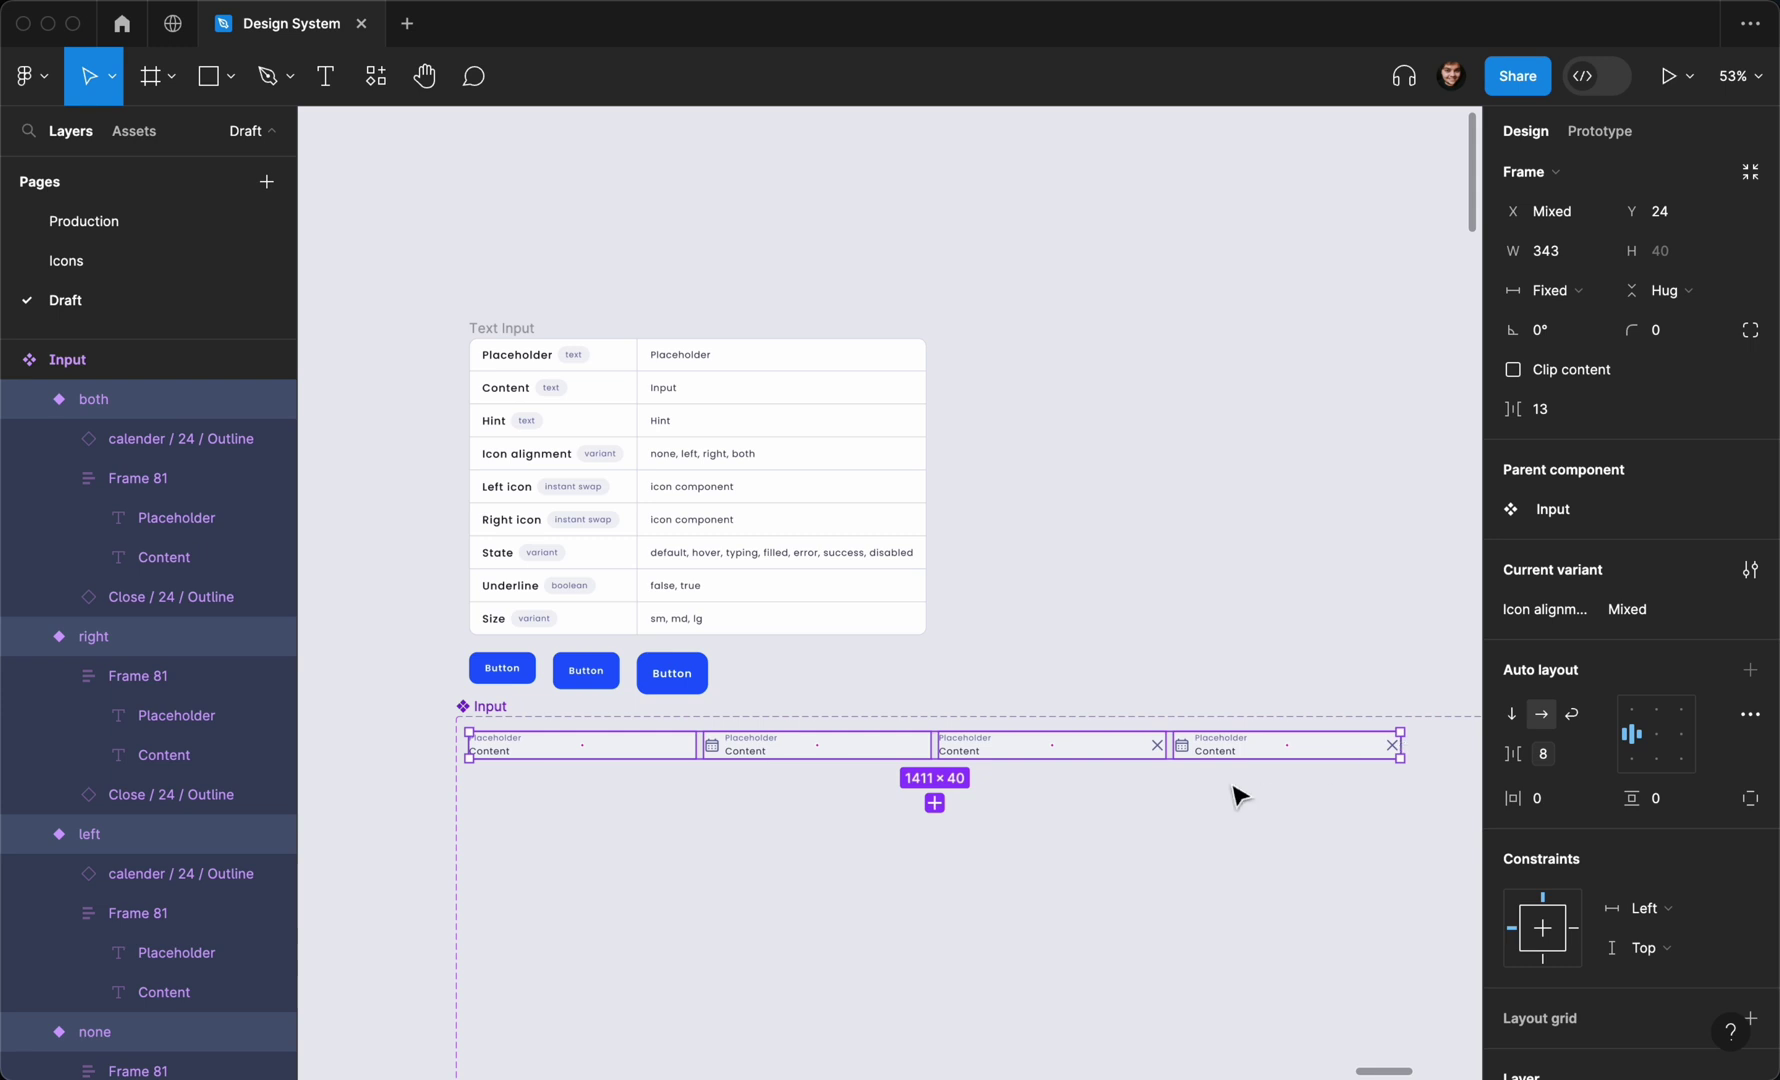
Remove the default-subtle surface fill from all four Input variants
{"action": "scroll", "coordinate": [1240, 795], "scroll_direction": "up", "scroll_amount": 5}
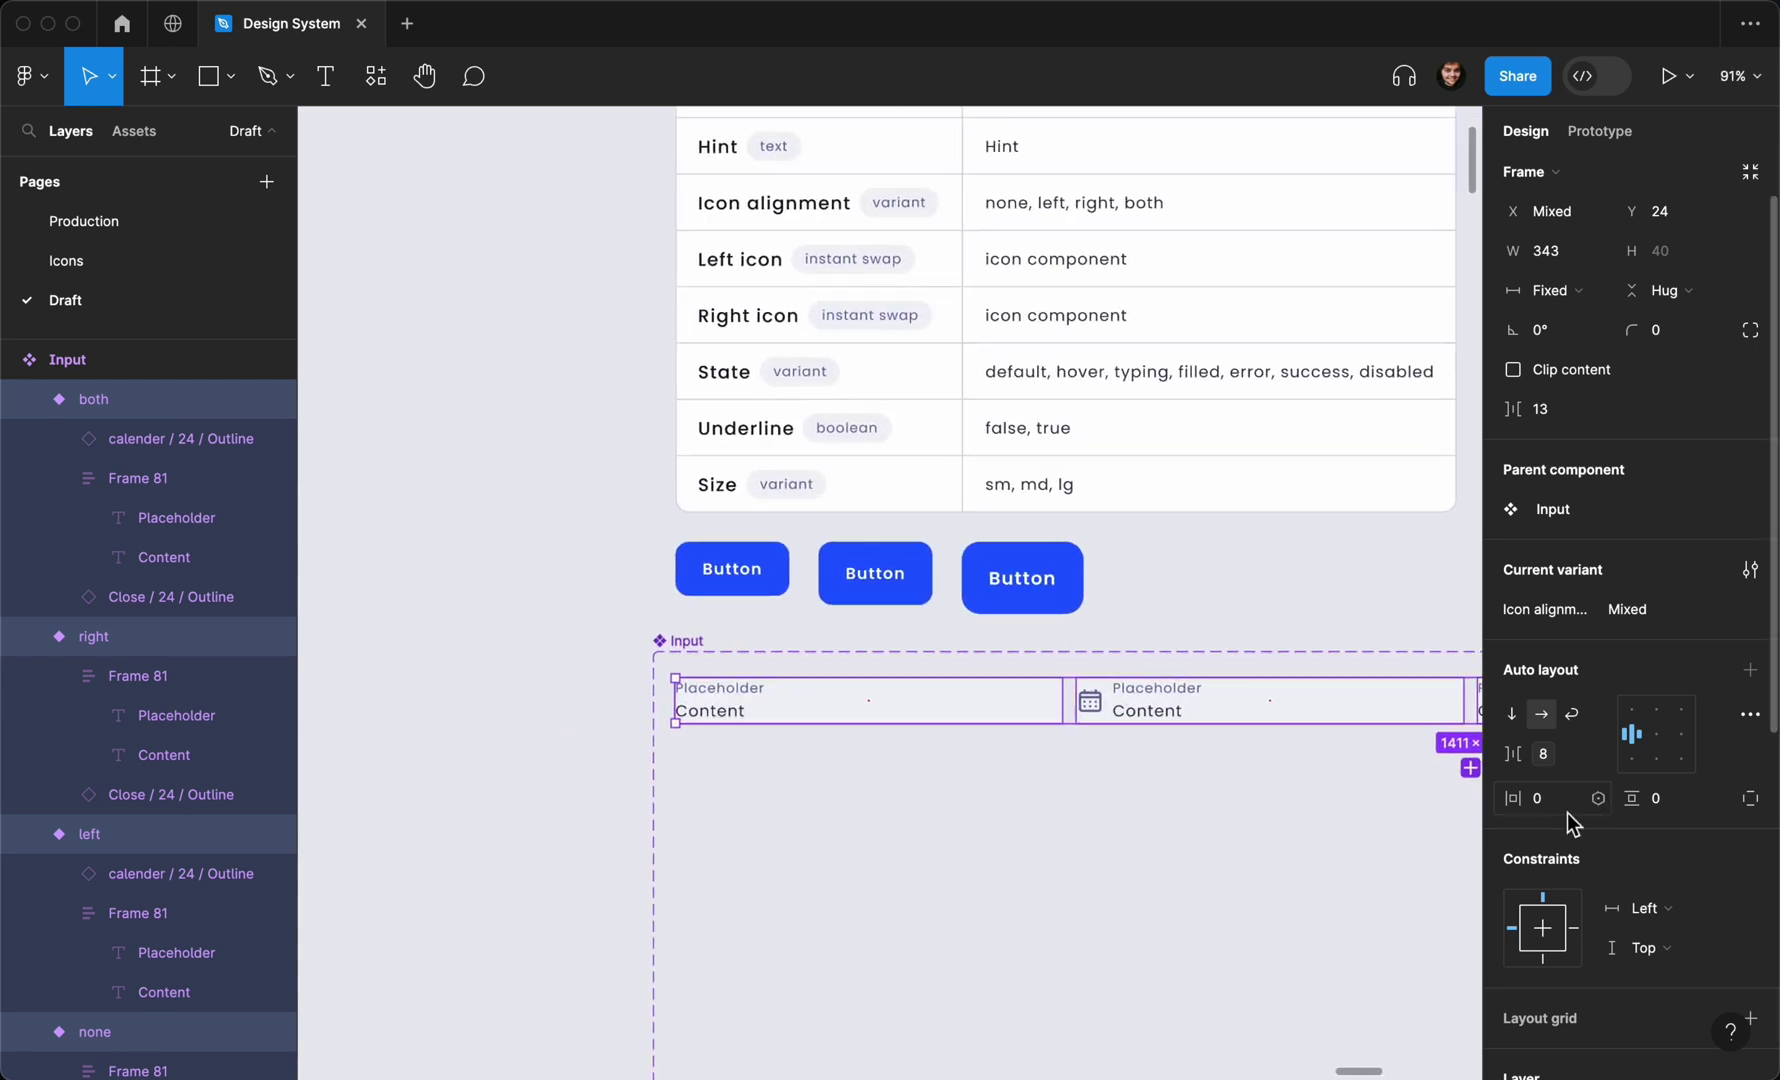
{"action": "scroll", "coordinate": [1567, 814], "scroll_direction": "down", "scroll_amount": 5}
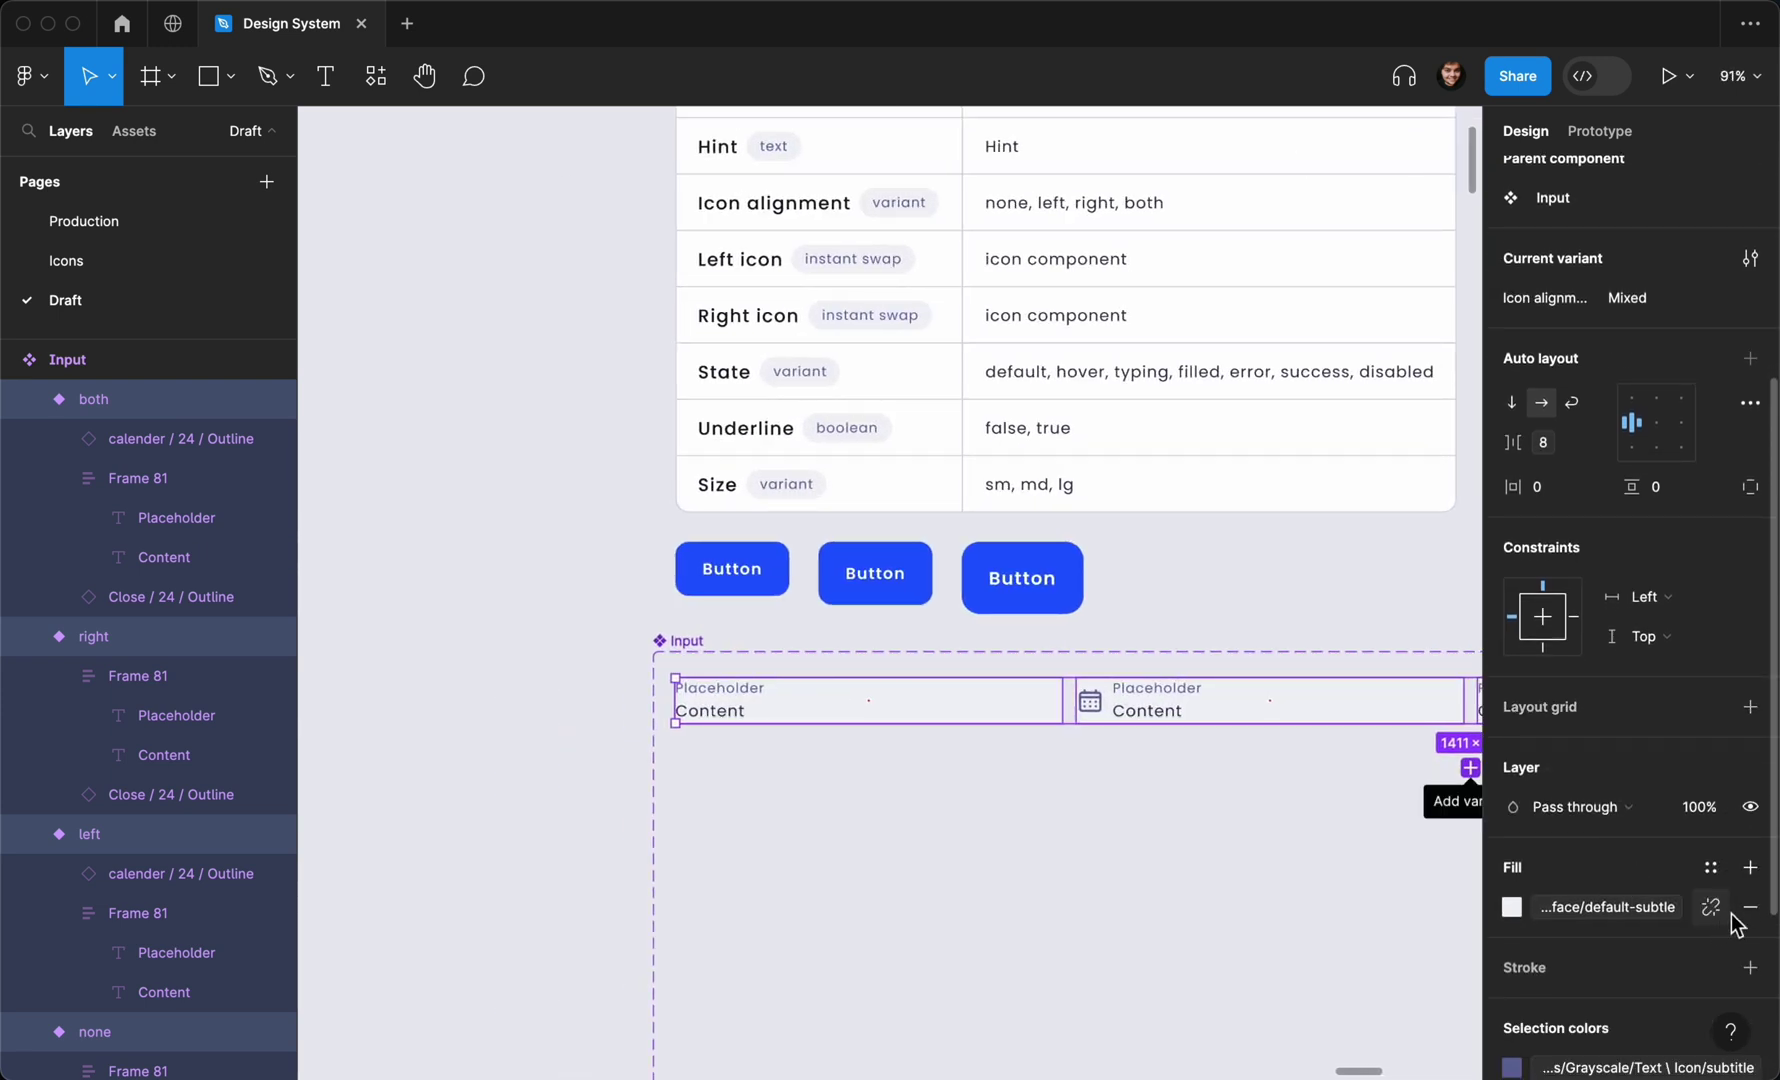
{"action": "left_click", "coordinate": [1749, 907]}
{"action": "scroll", "coordinate": [1252, 797], "scroll_direction": "down", "scroll_amount": 3}
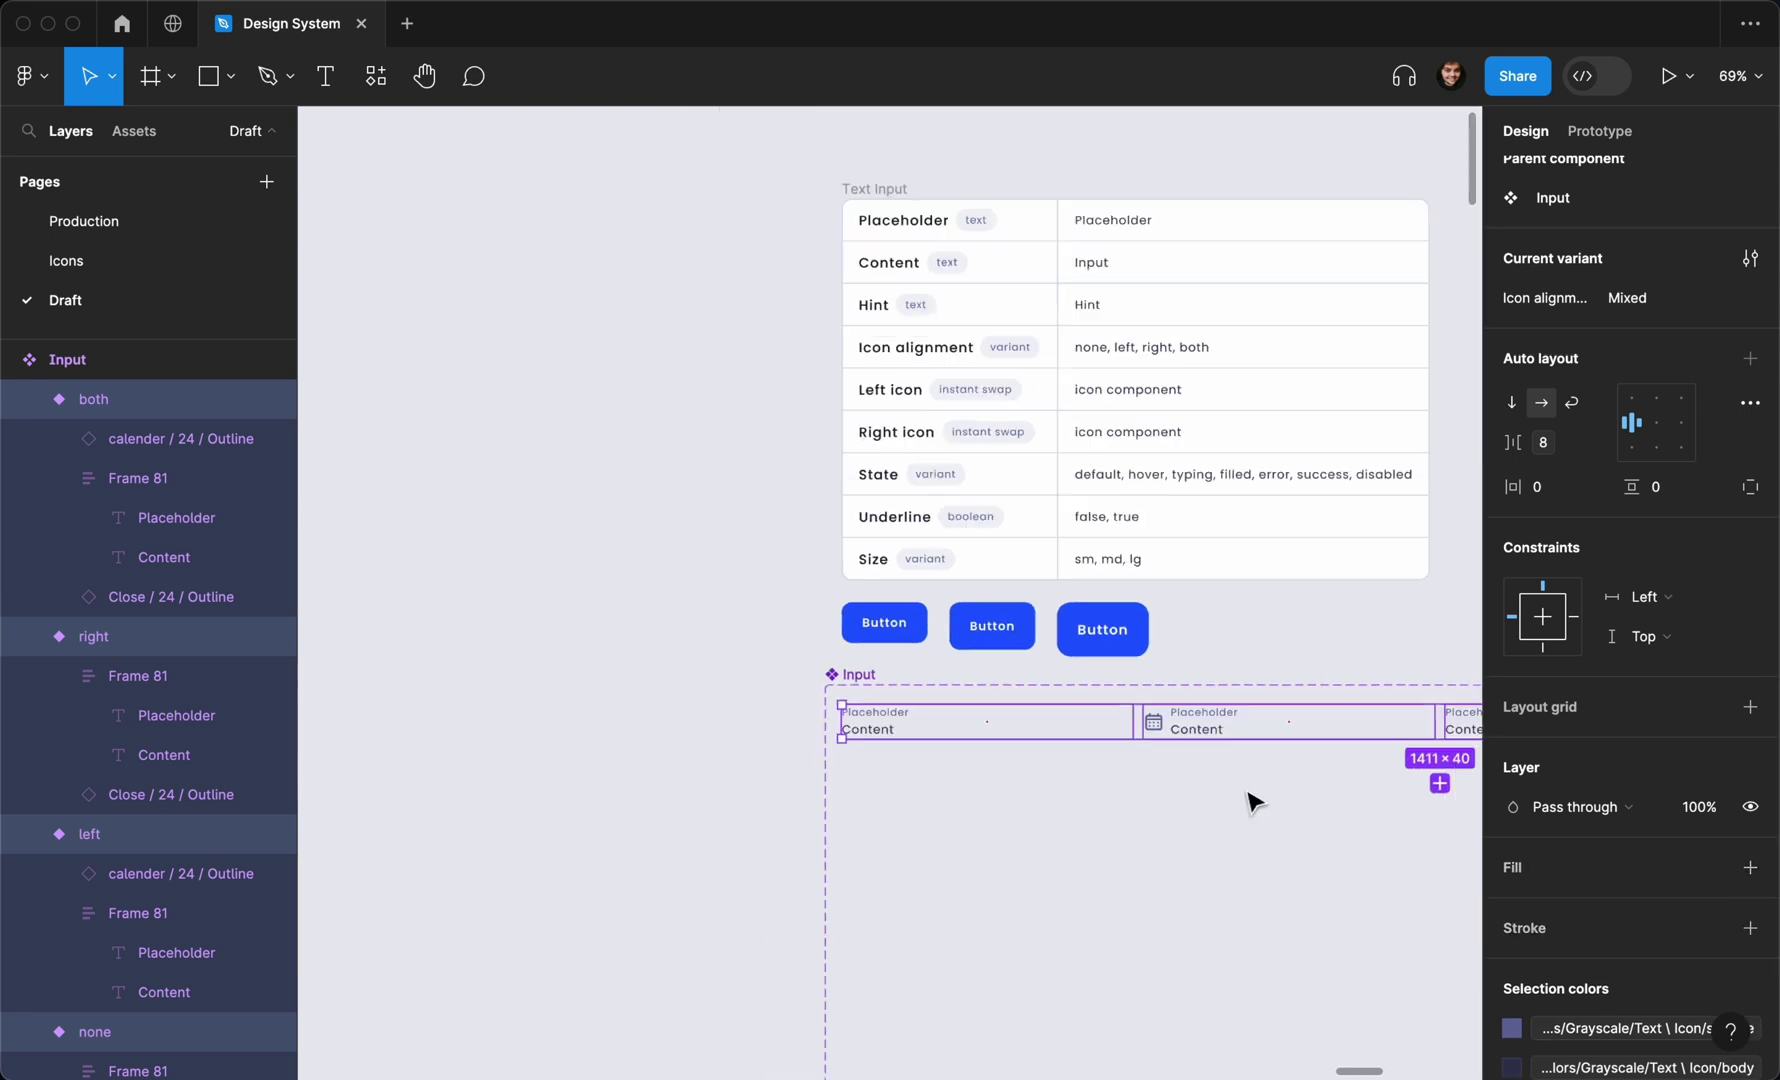
Wrap the calendar icon, text frame and close icon of the both variant in a new auto layout frame
{"action": "scroll", "coordinate": [1254, 801], "scroll_direction": "right", "scroll_amount": 10}
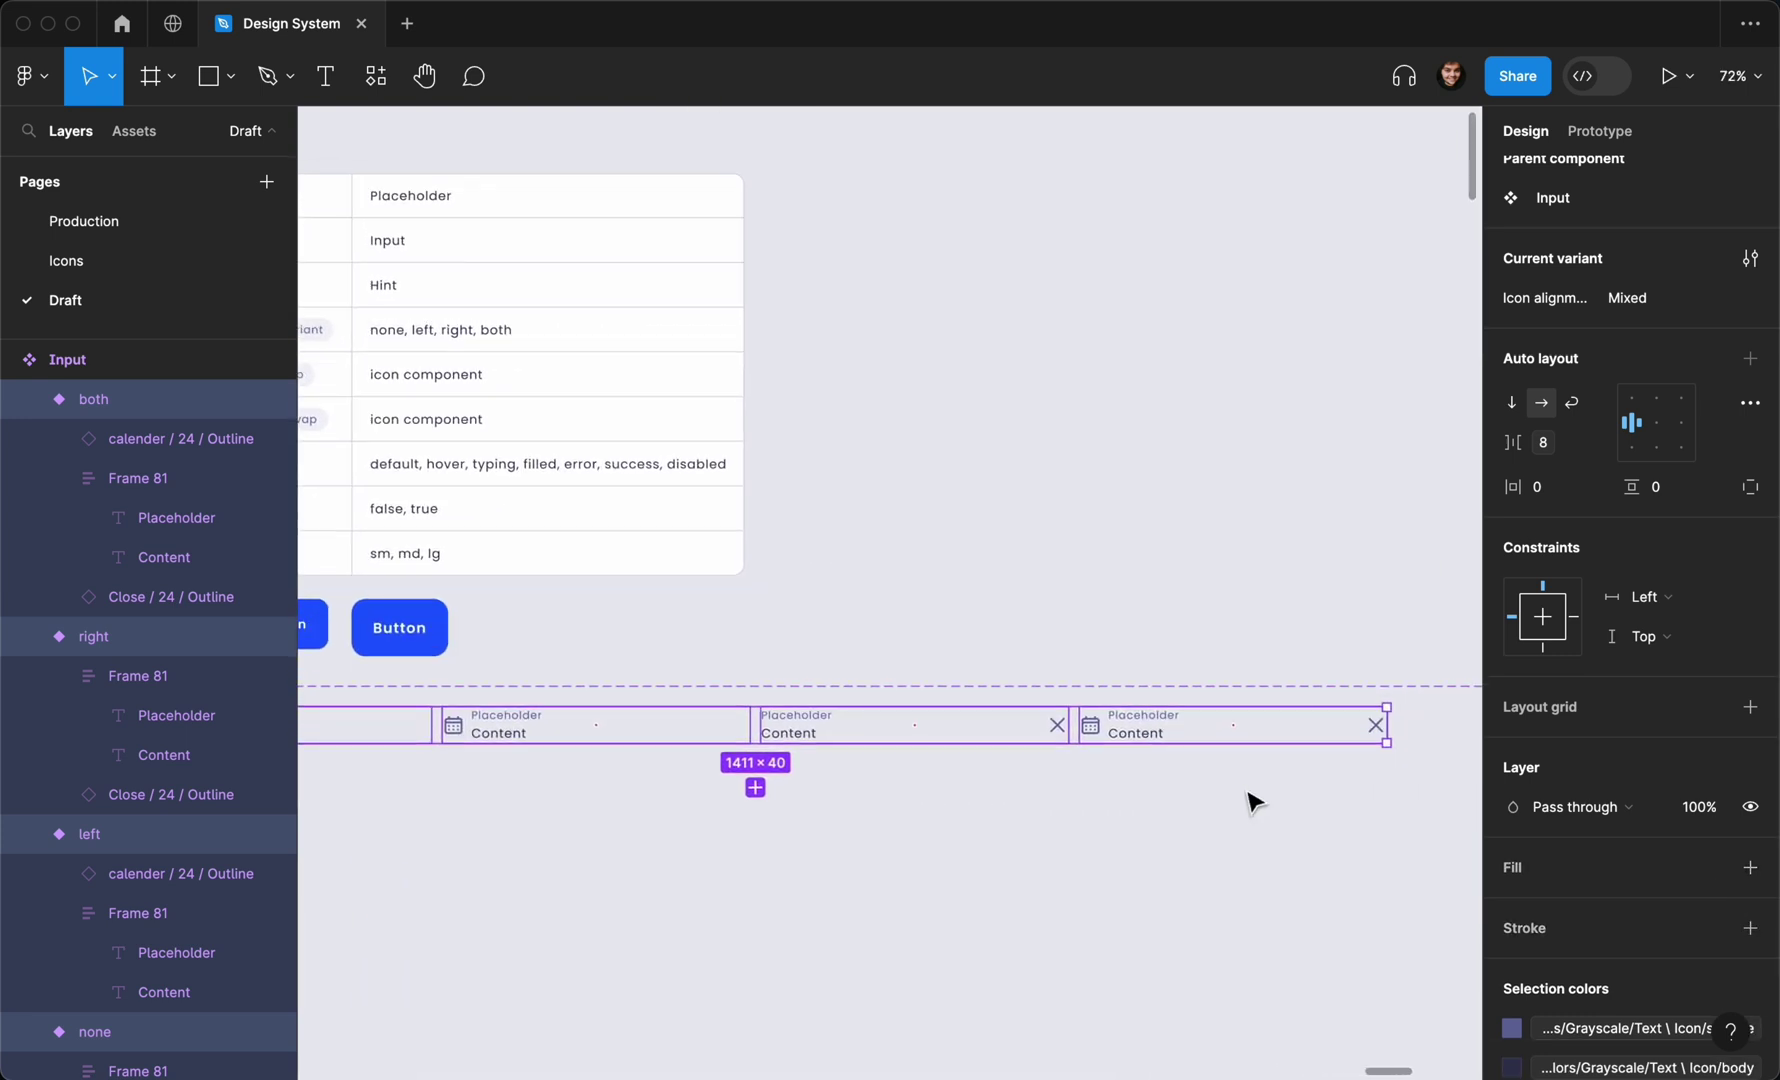
{"action": "scroll", "coordinate": [1252, 801], "scroll_direction": "up", "scroll_amount": 3}
{"action": "left_click", "coordinate": [1112, 702]}
{"action": "left_click", "coordinate": [1116, 715]}
{"action": "scroll", "coordinate": [1118, 720], "scroll_direction": "right", "scroll_amount": 3}
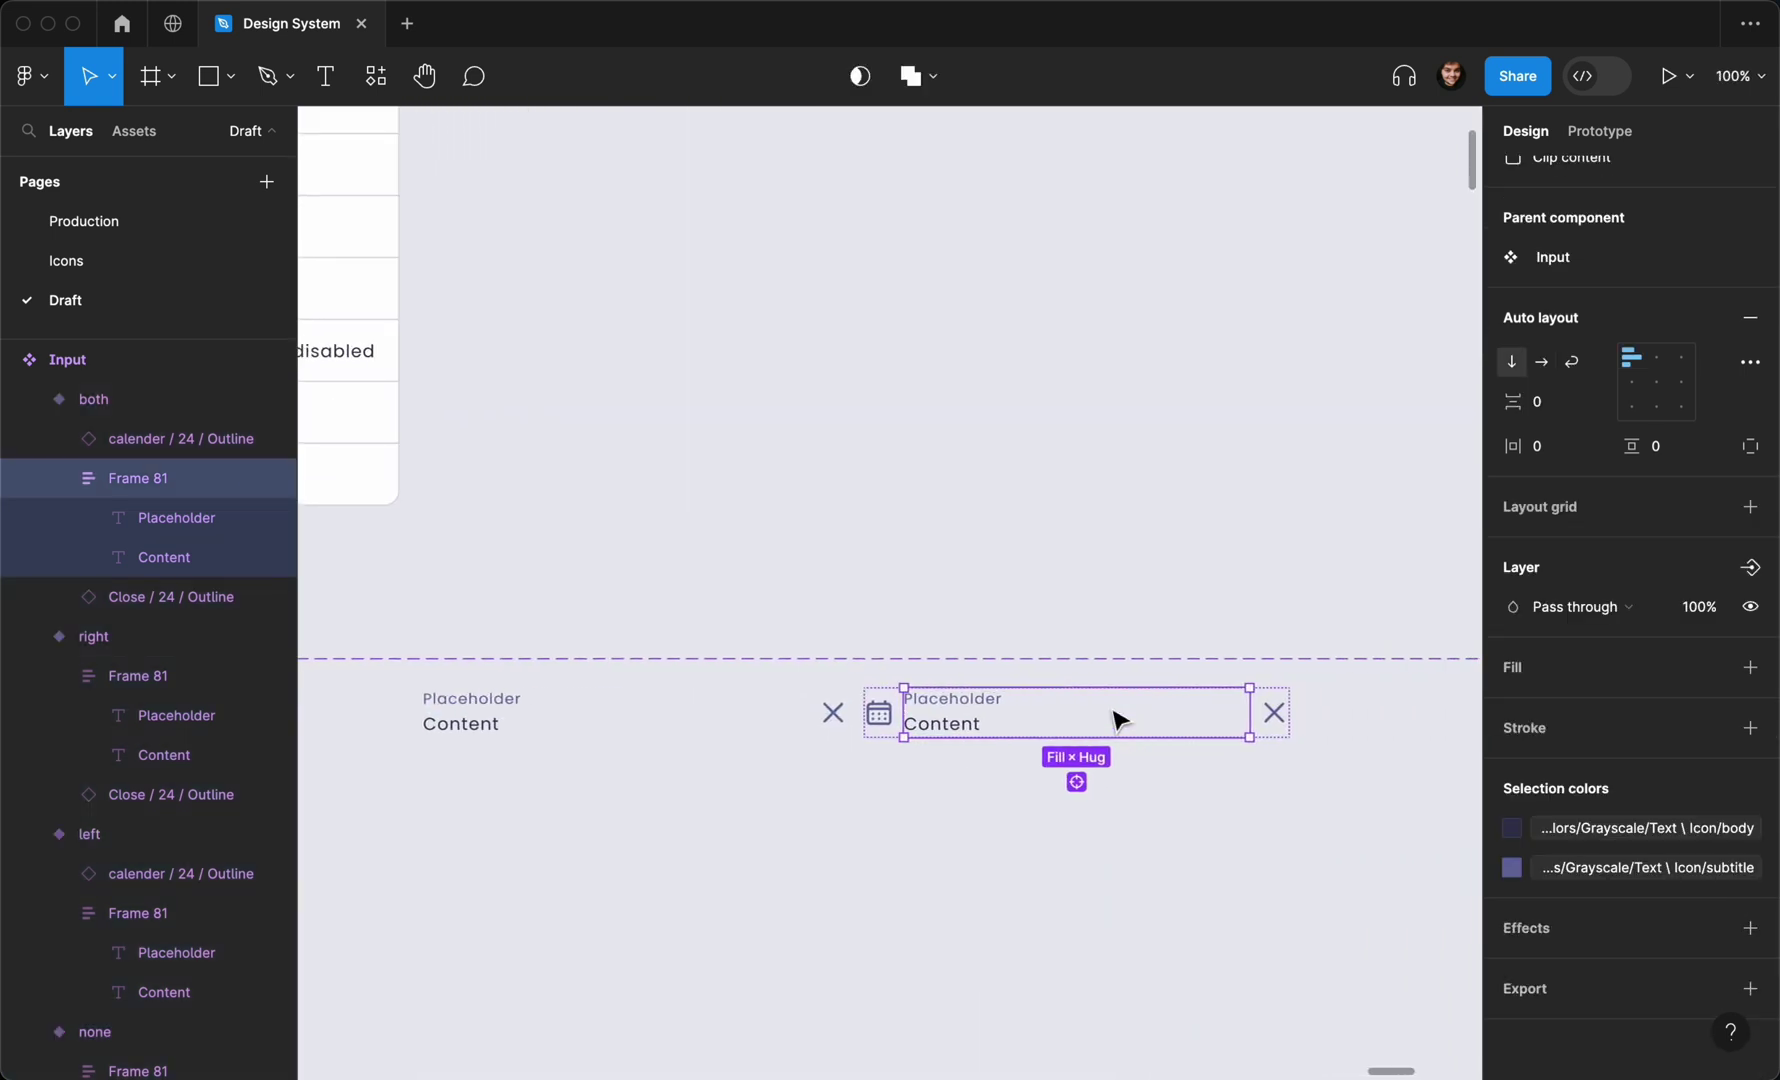
{"action": "key", "text": "super+a"}
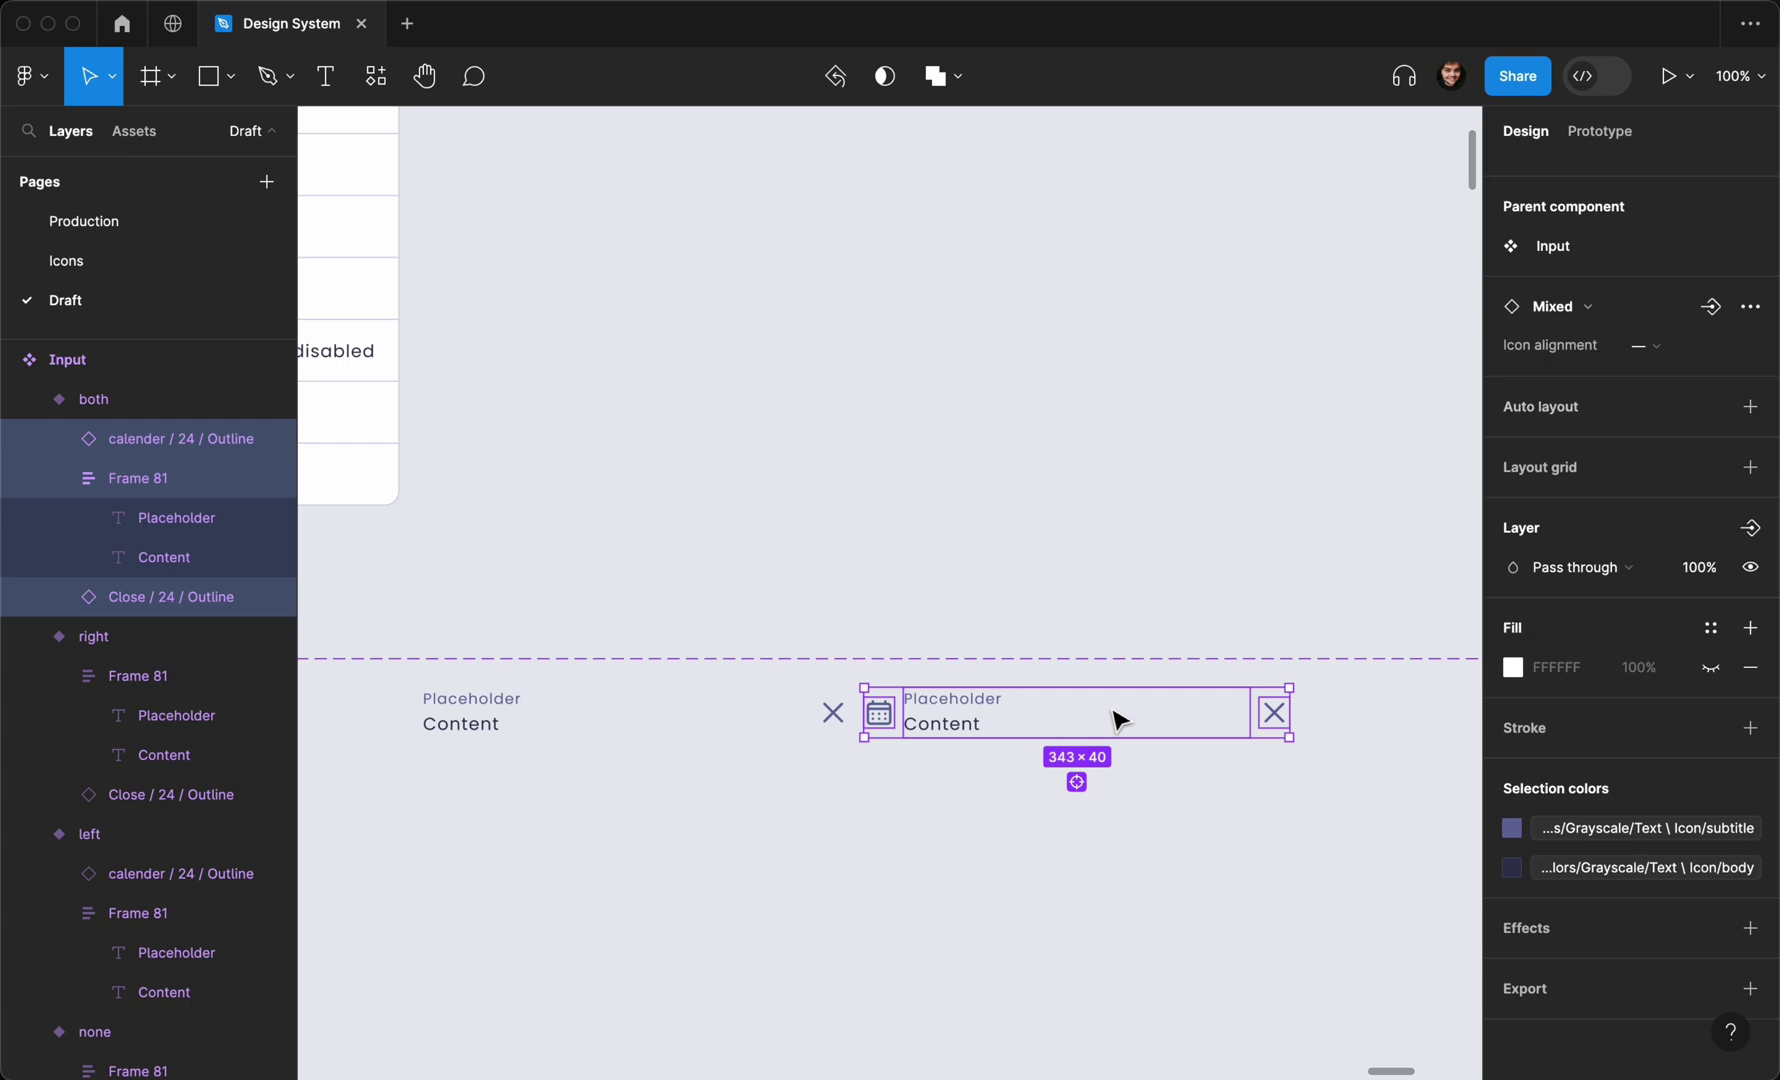
{"action": "key", "text": "shift+a"}
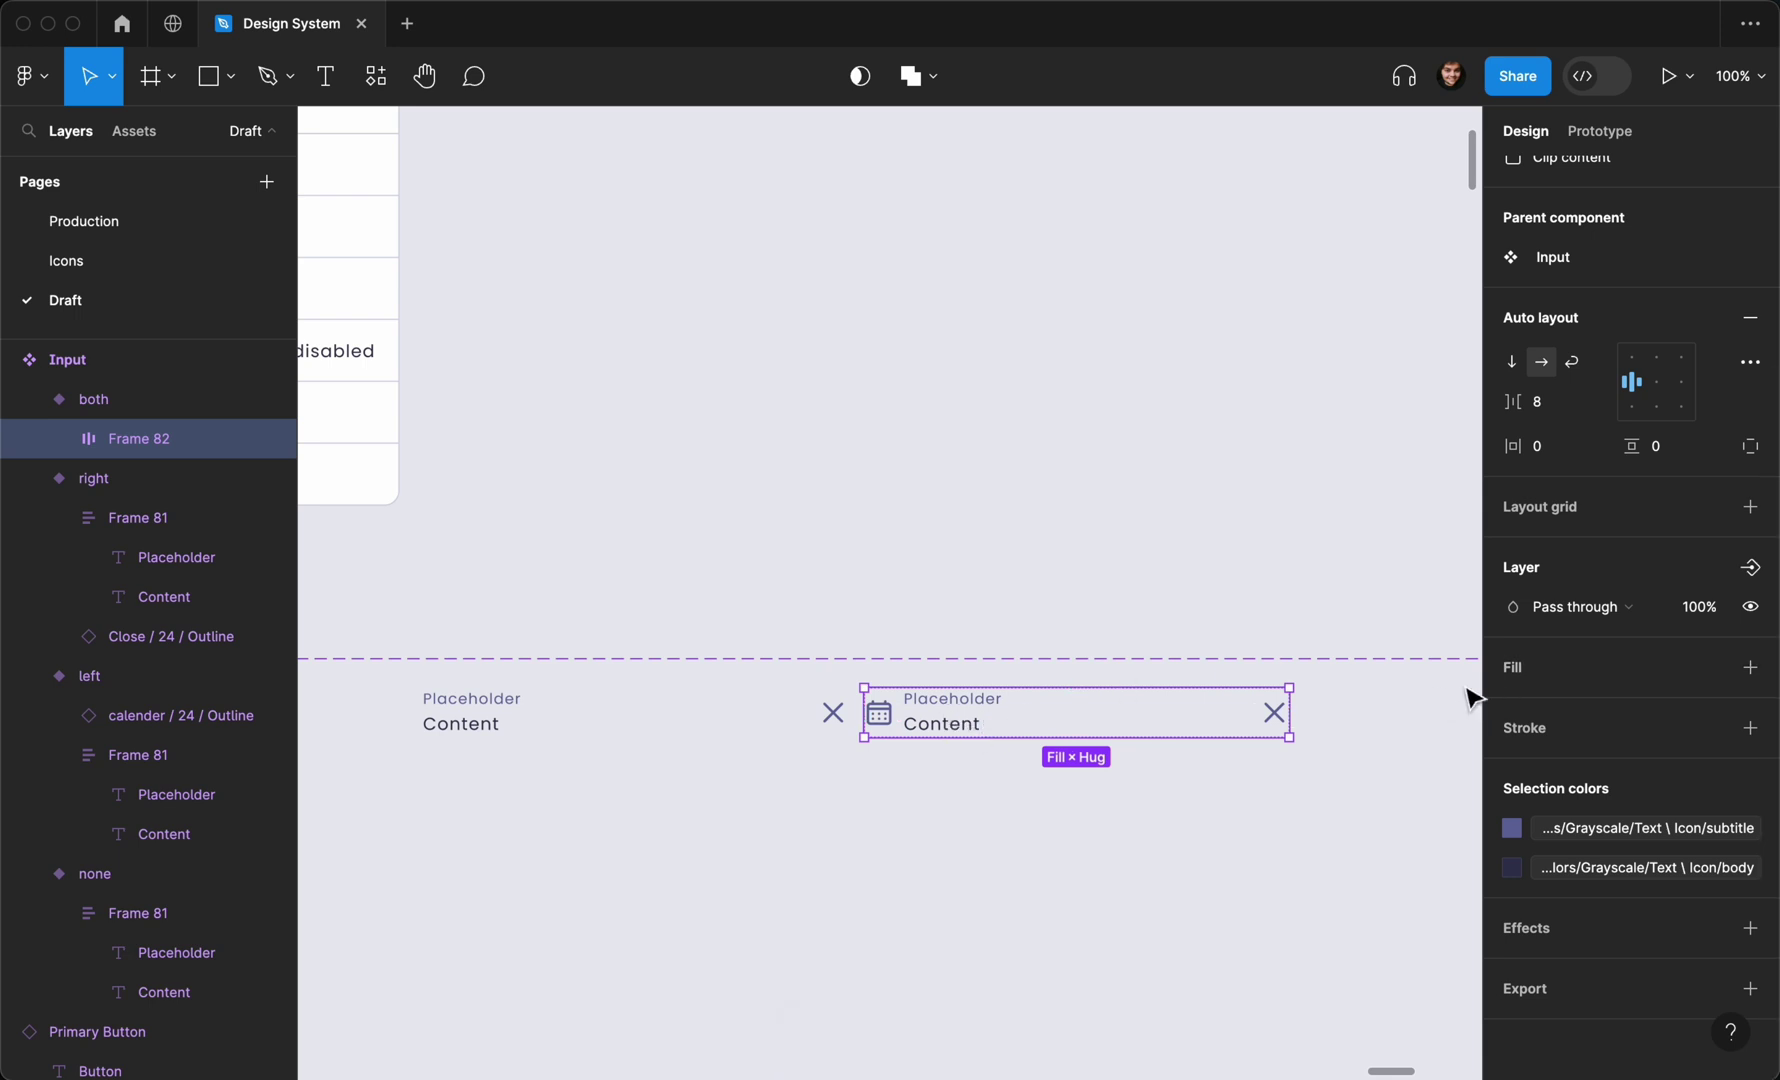
Apply the variable with value 12 to the new inner frame's corner radius
{"action": "scroll", "coordinate": [1515, 668], "scroll_direction": "up", "scroll_amount": 5}
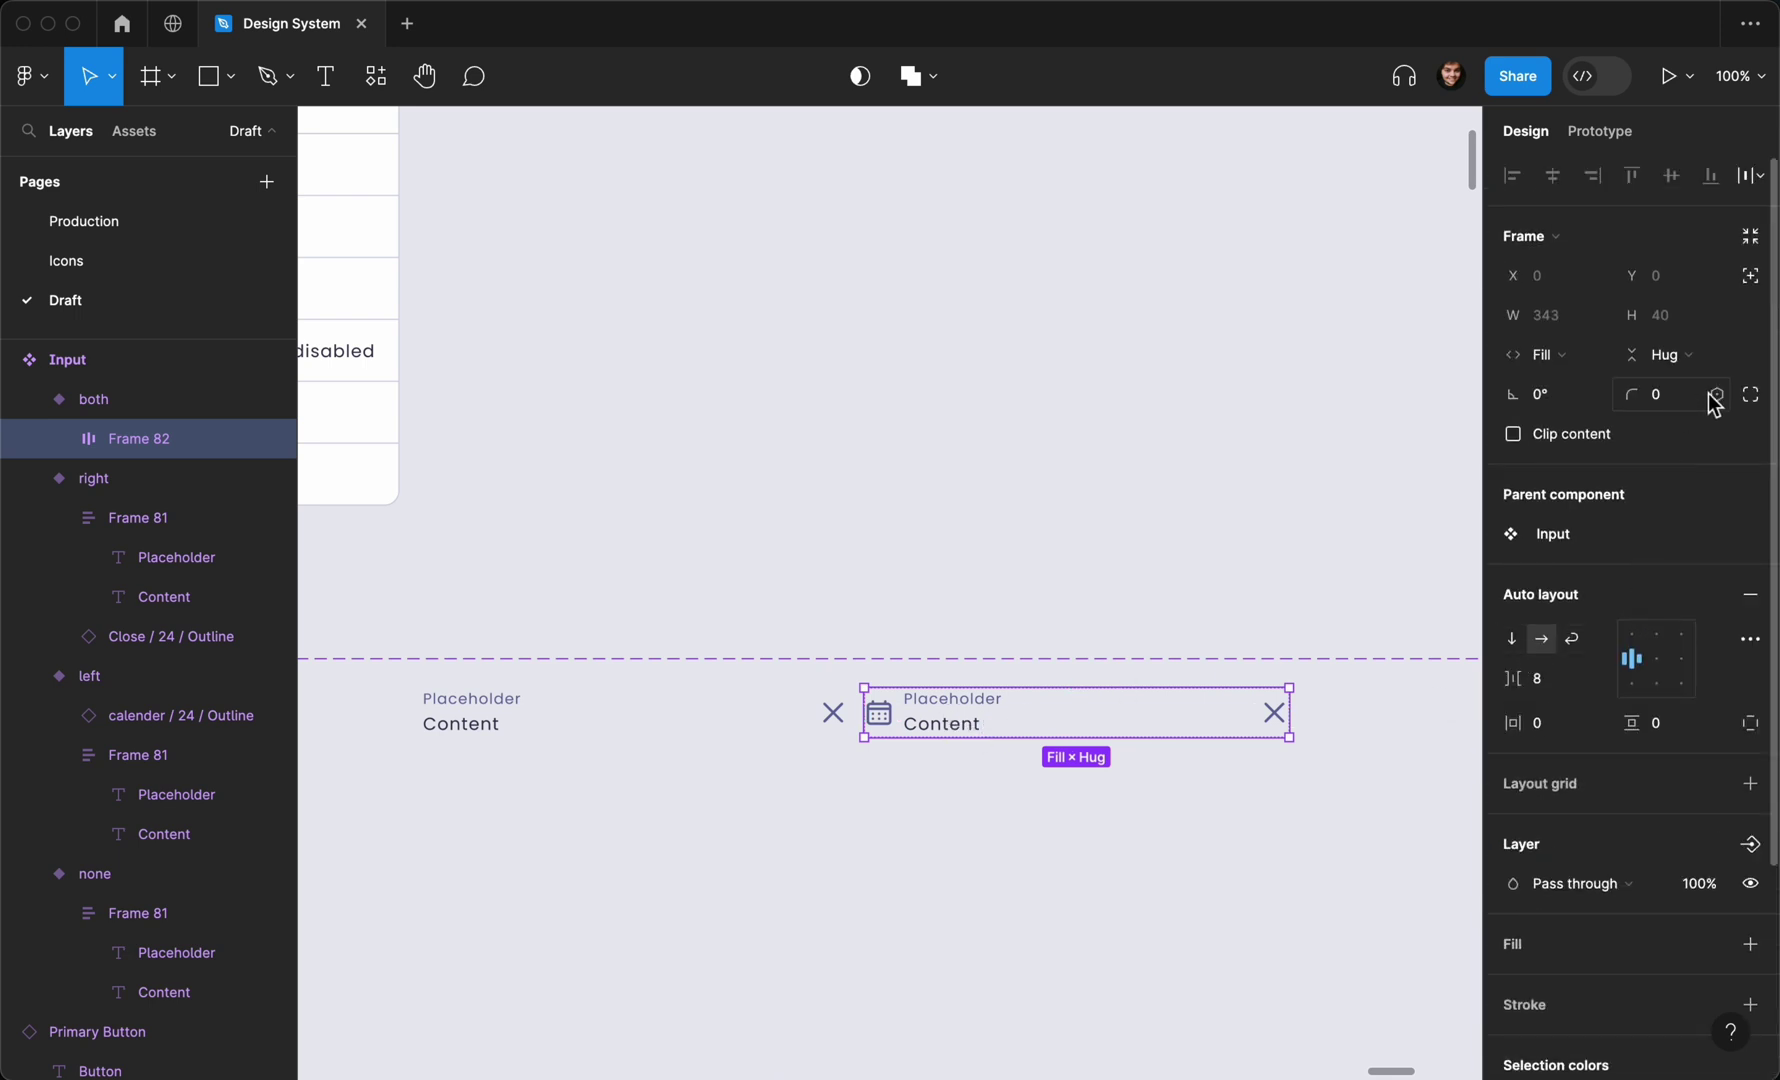
{"action": "left_click", "coordinate": [1716, 394]}
{"action": "left_click", "coordinate": [1620, 780]}
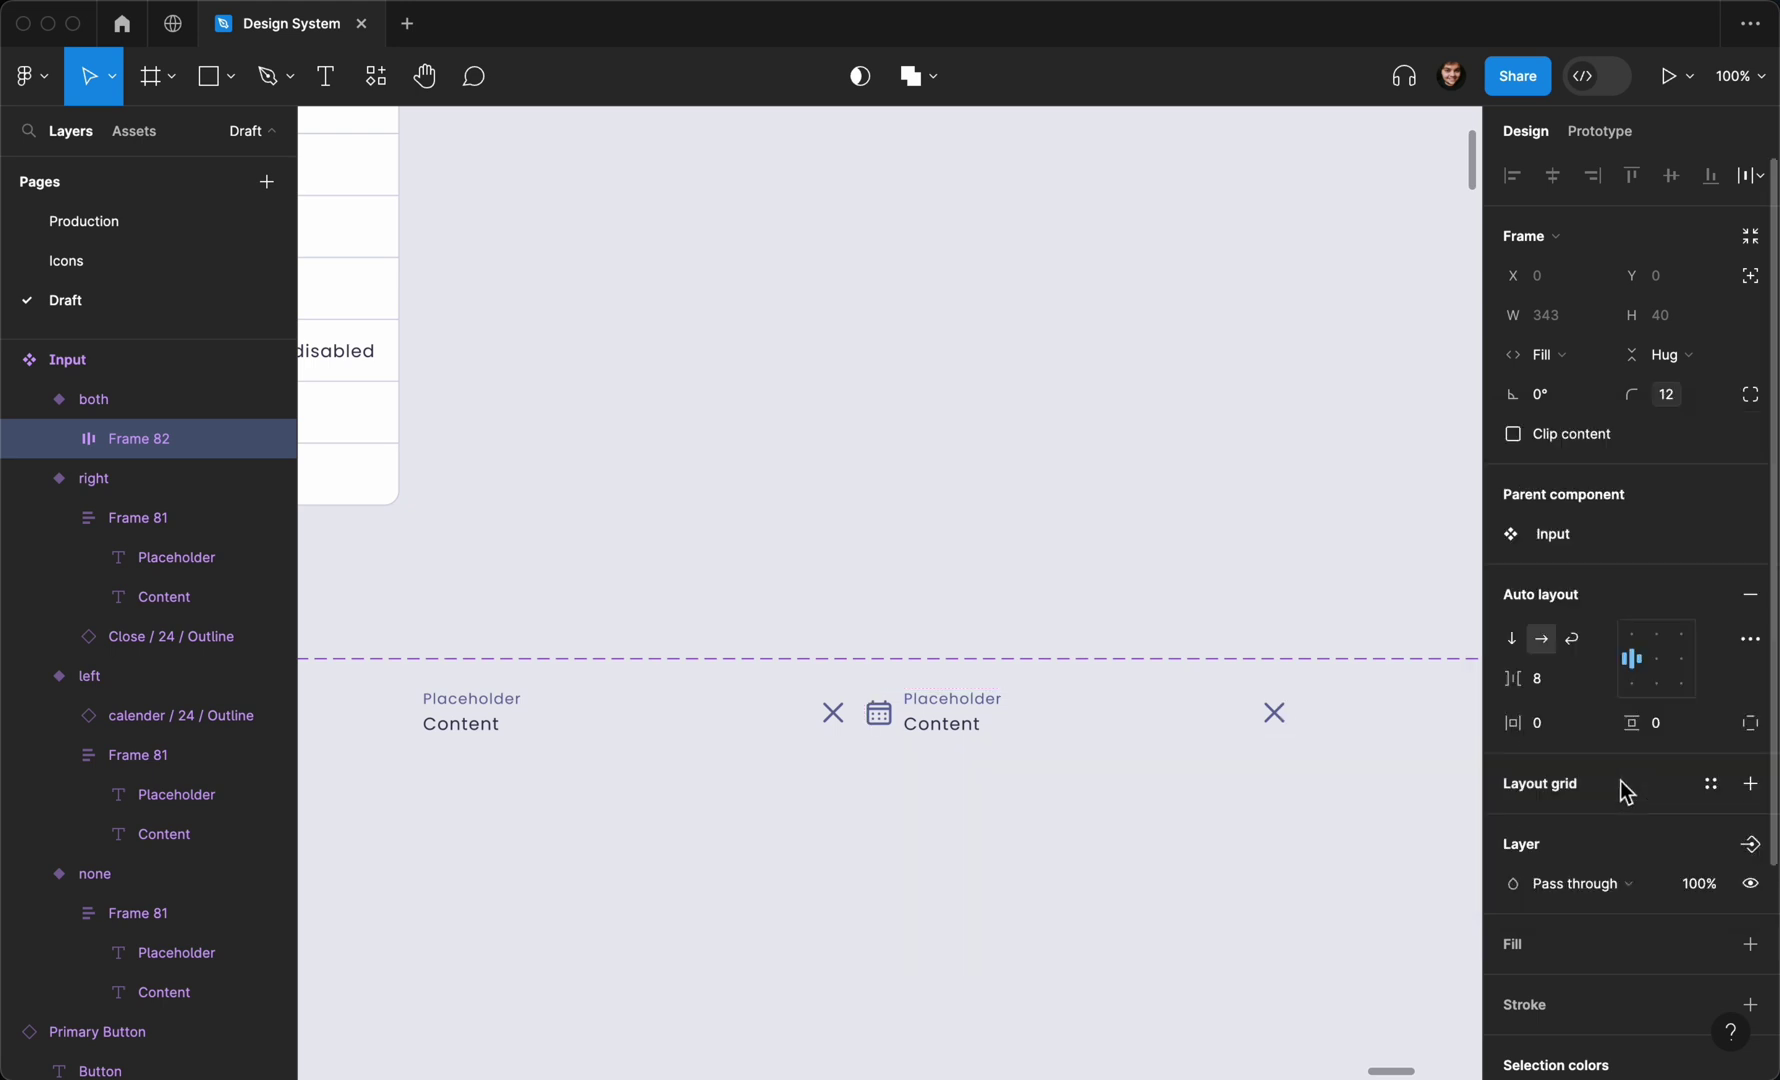
Apply the sm (8) variable to the inner frame's vertical padding and the lg (16) variable to its horizontal padding
{"action": "left_click", "coordinate": [1717, 725]}
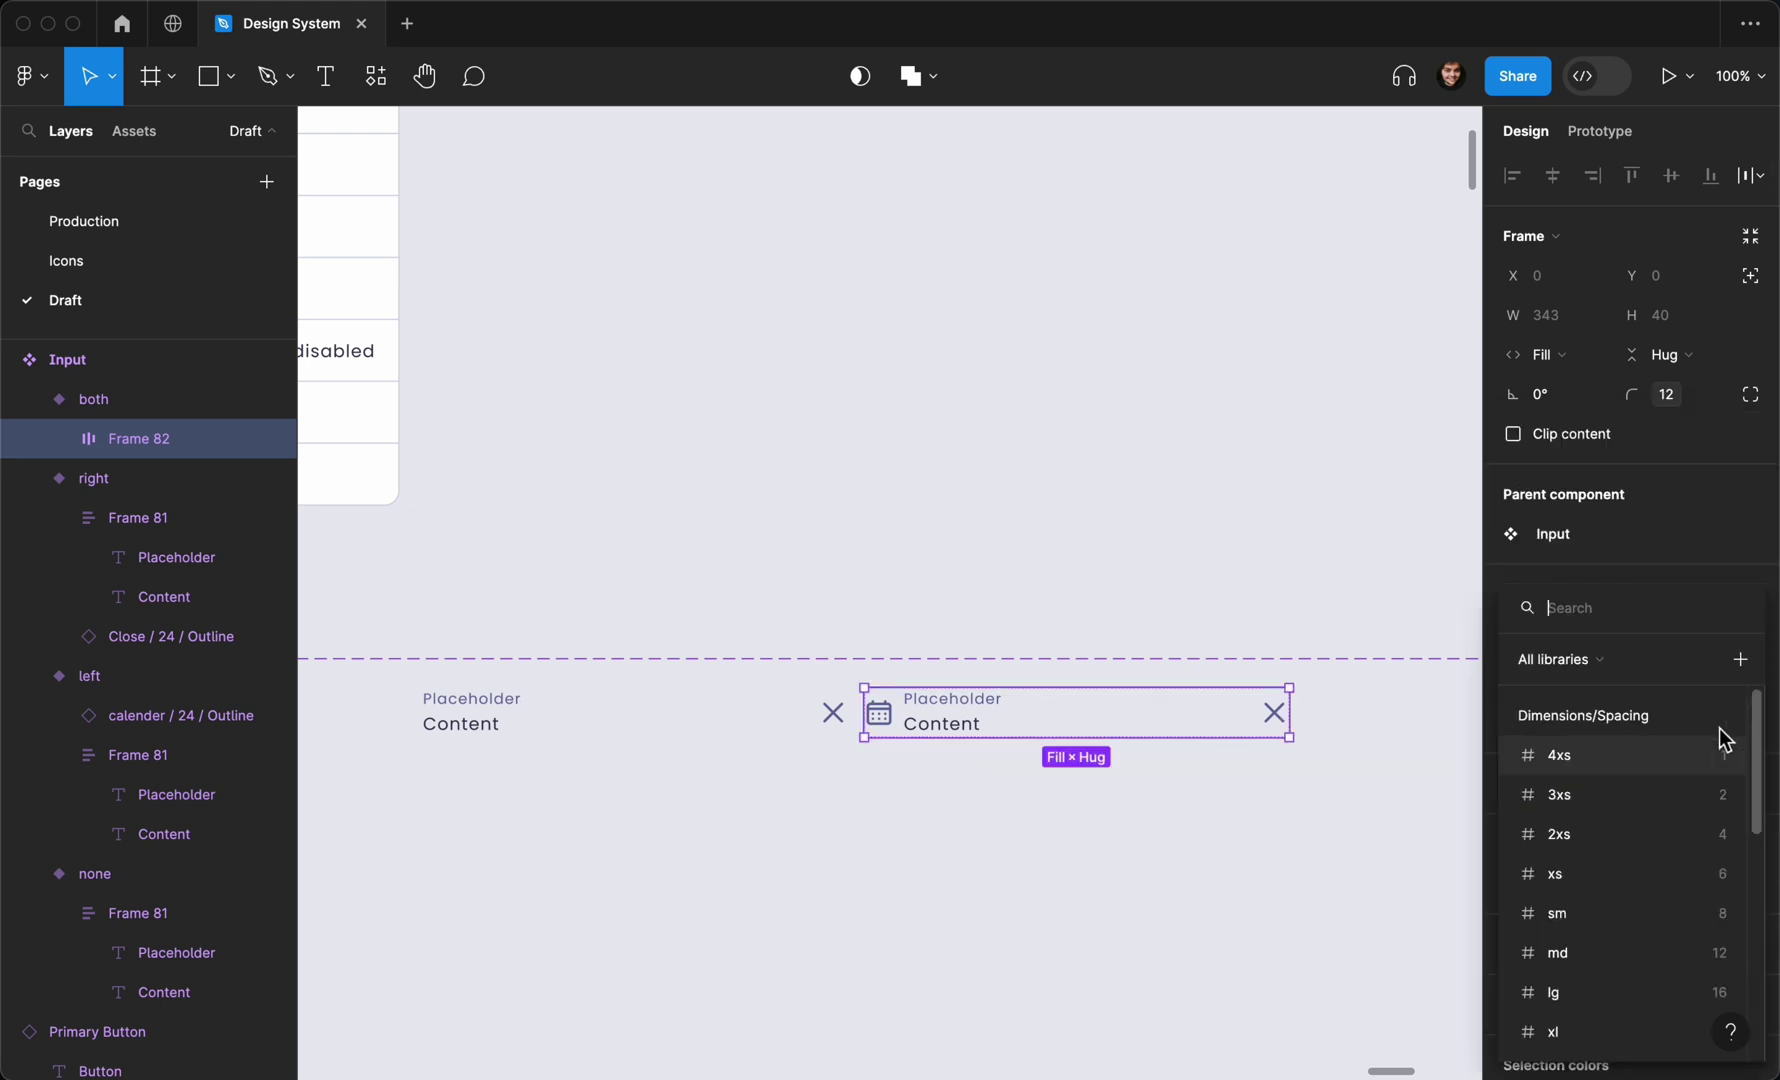
{"action": "scroll", "coordinate": [1653, 871], "scroll_direction": "down", "scroll_amount": 1}
{"action": "left_click", "coordinate": [1651, 887]}
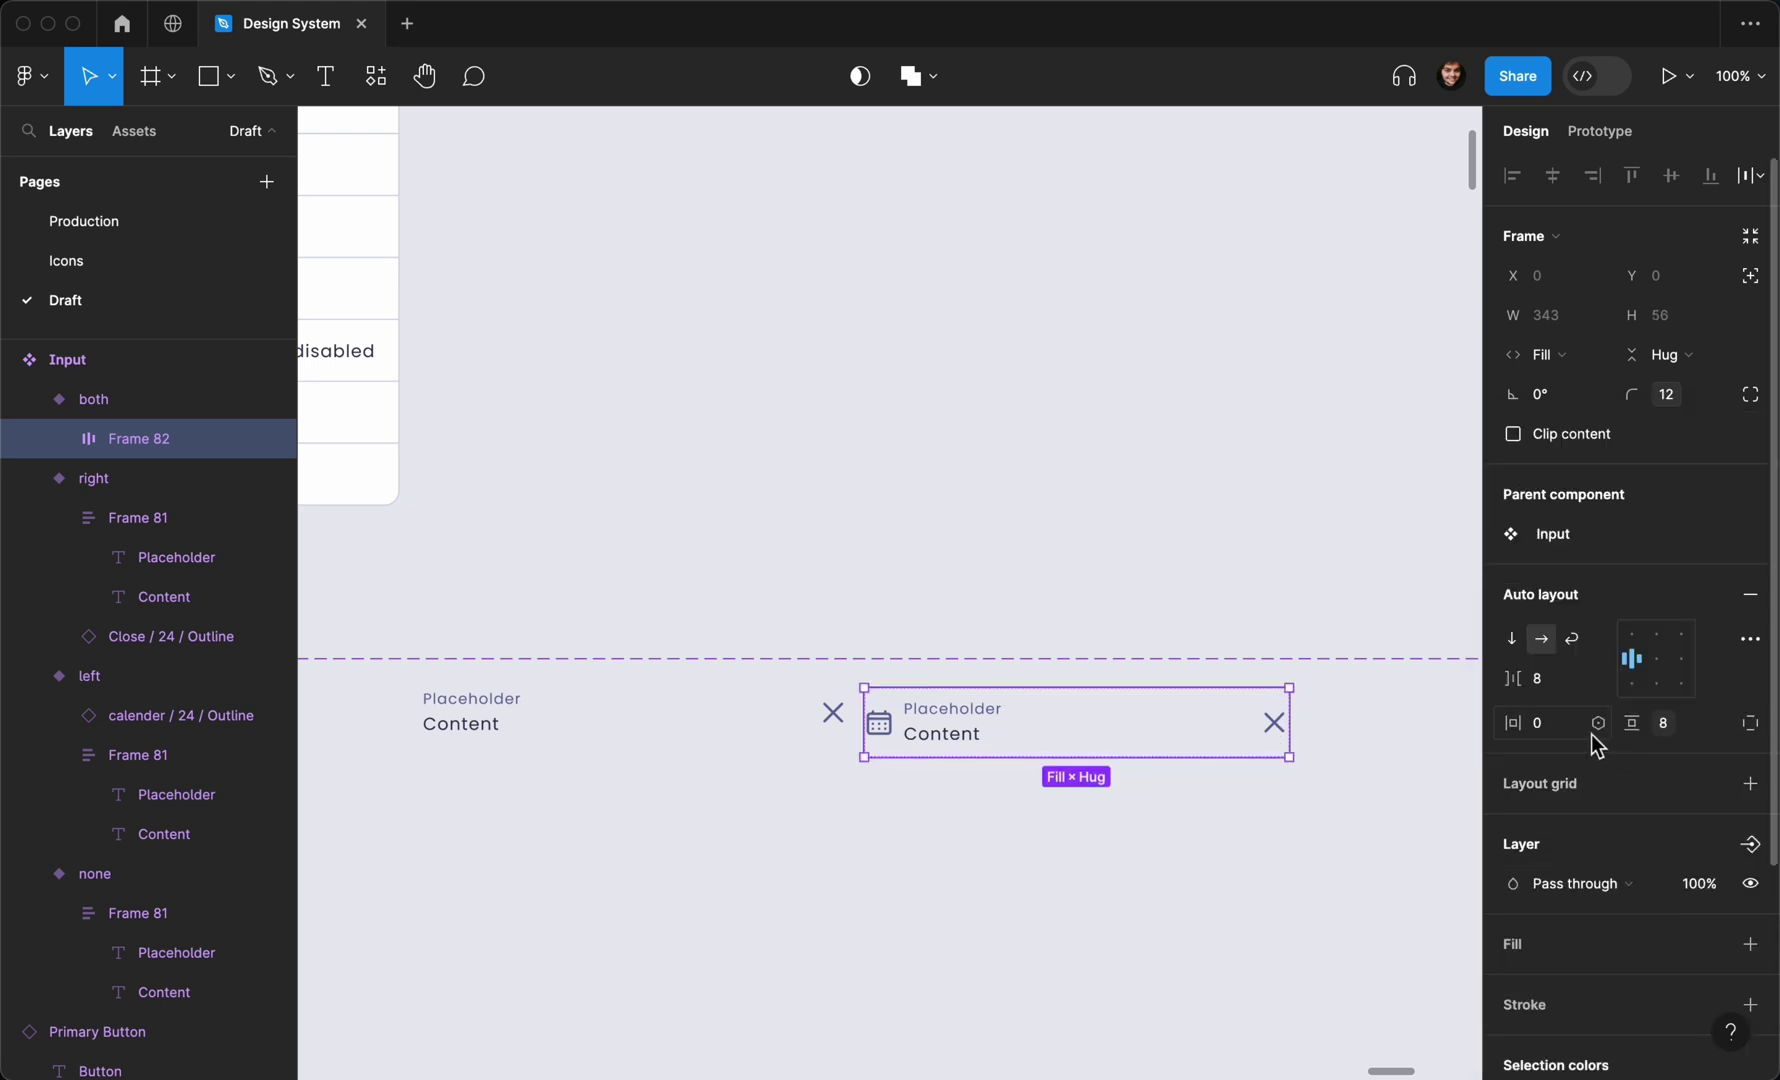
{"action": "left_click", "coordinate": [1596, 729]}
{"action": "scroll", "coordinate": [1630, 900], "scroll_direction": "down", "scroll_amount": 1}
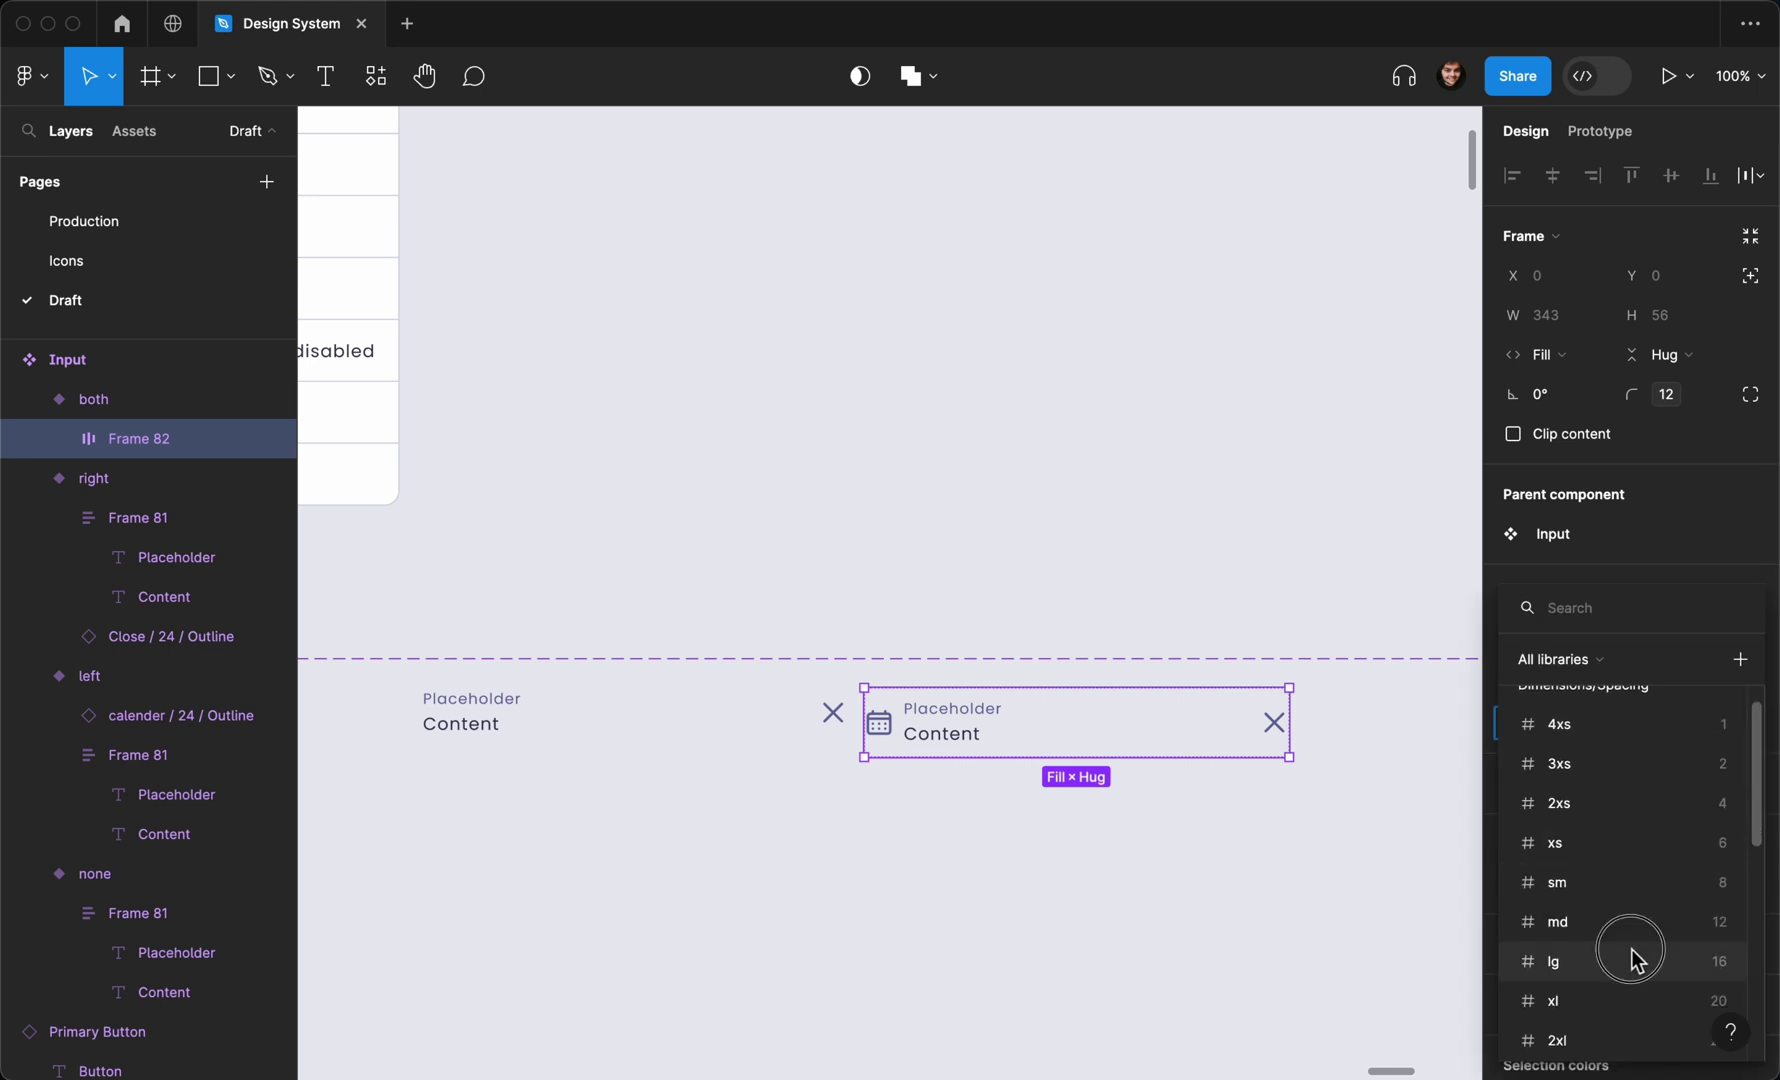
{"action": "left_click", "coordinate": [1631, 948]}
Apply the default-subtle surface color as the fill of the both variant's inner frame
{"action": "scroll", "coordinate": [1594, 897], "scroll_direction": "down", "scroll_amount": 1}
{"action": "left_click", "coordinate": [1712, 942]}
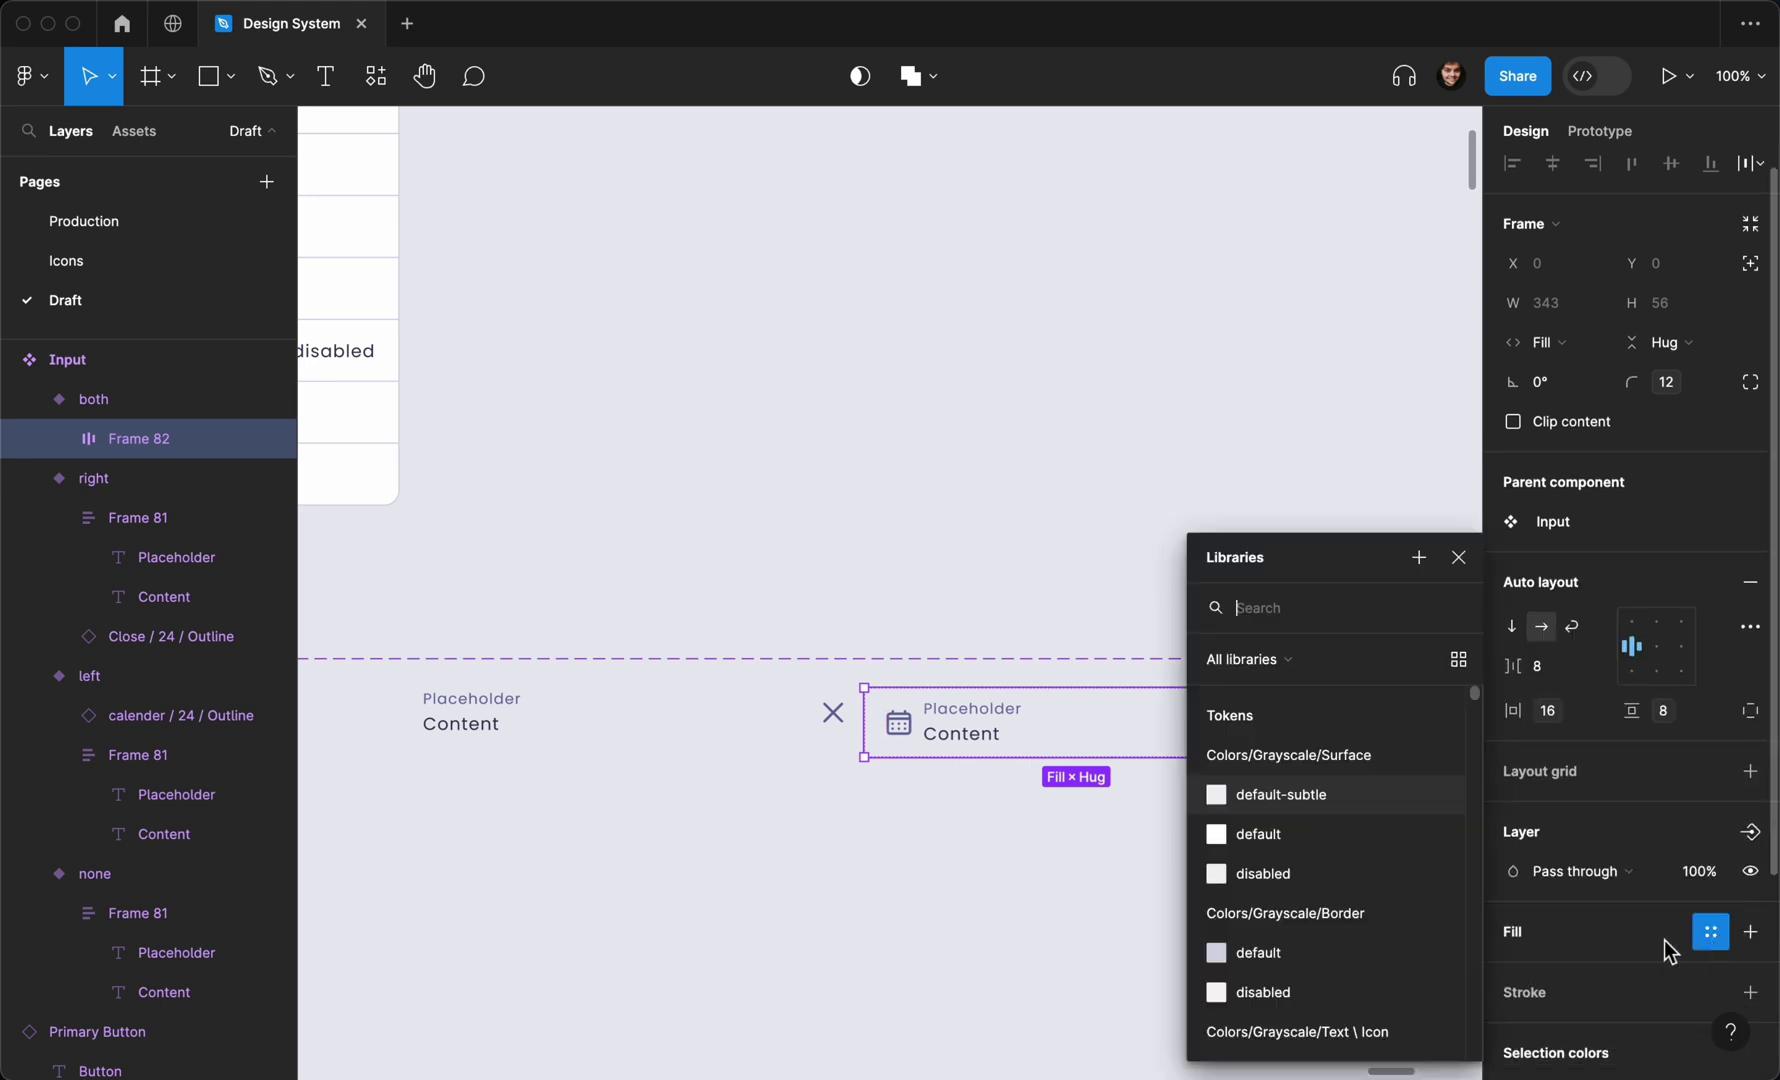
{"action": "left_click", "coordinate": [1342, 797]}
{"action": "left_click", "coordinate": [1222, 818]}
Create a text layer reading "hint" below the both variant and cut it from the canvas
{"action": "scroll", "coordinate": [1225, 820], "scroll_direction": "left", "scroll_amount": 1}
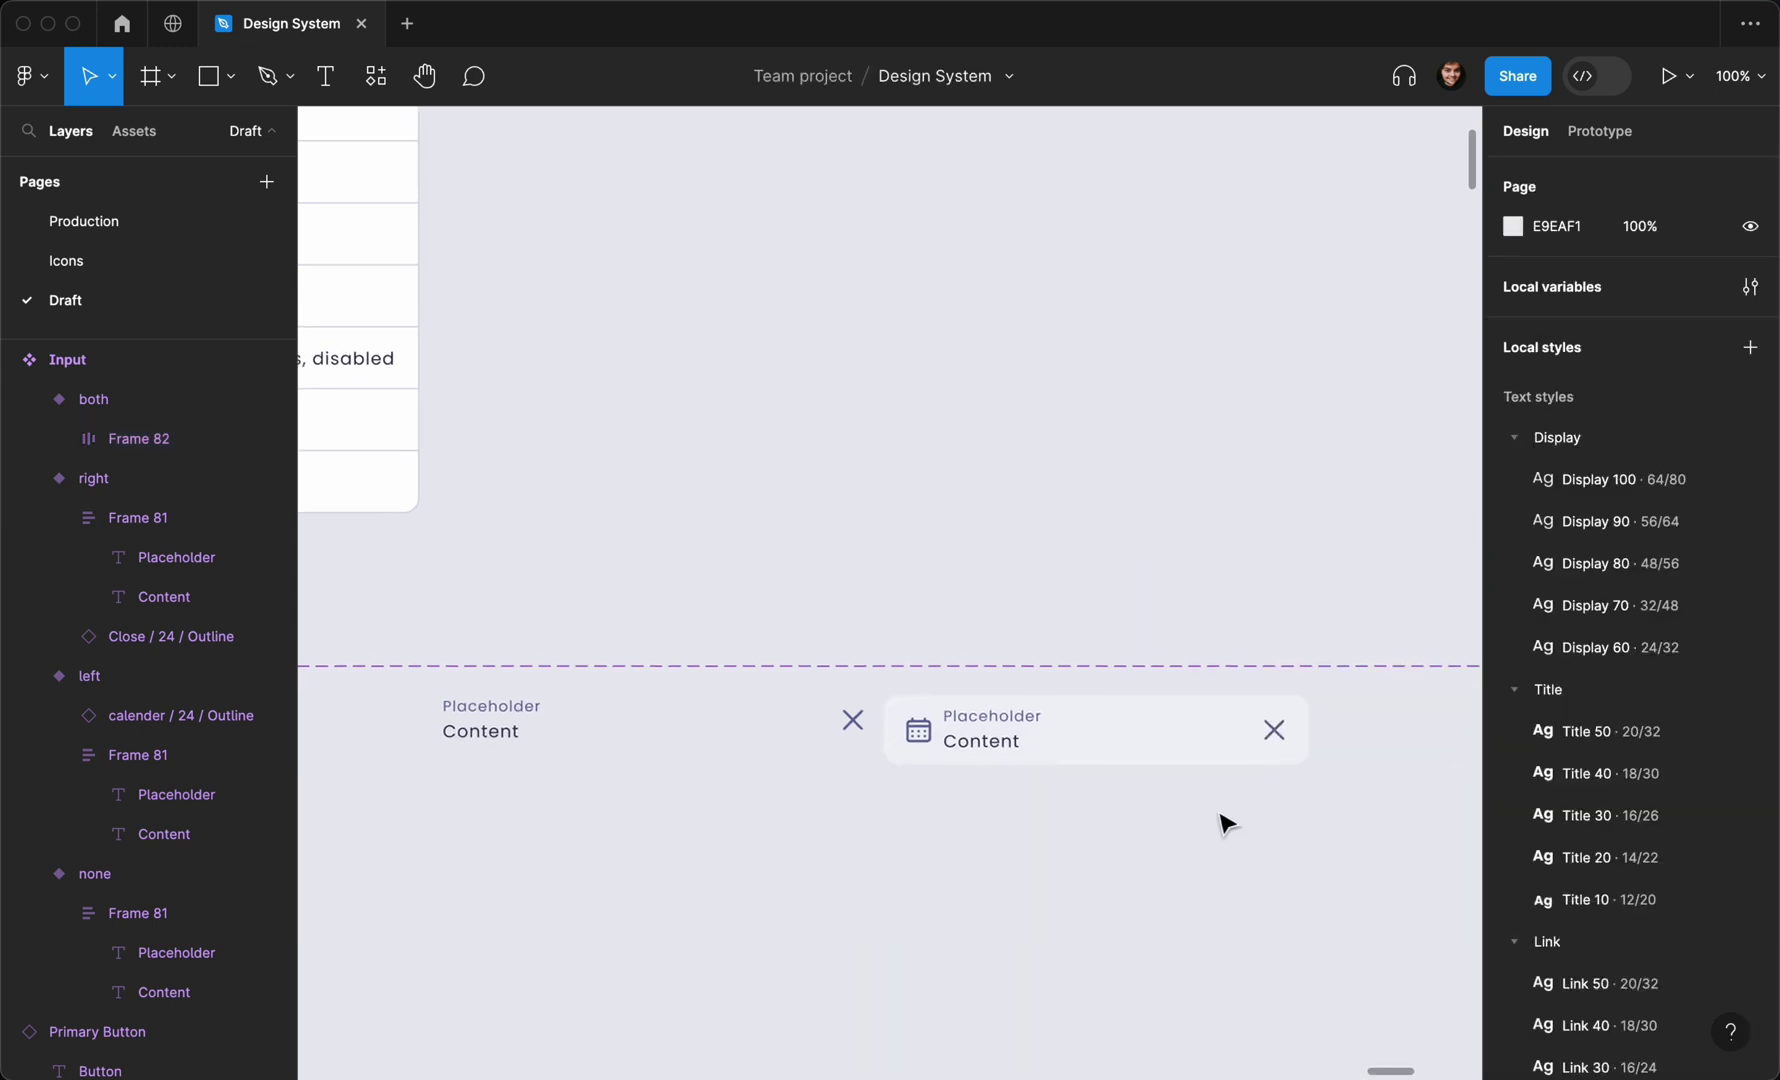
{"action": "scroll", "coordinate": [1226, 822], "scroll_direction": "down", "scroll_amount": 2}
{"action": "left_click", "coordinate": [1223, 758]}
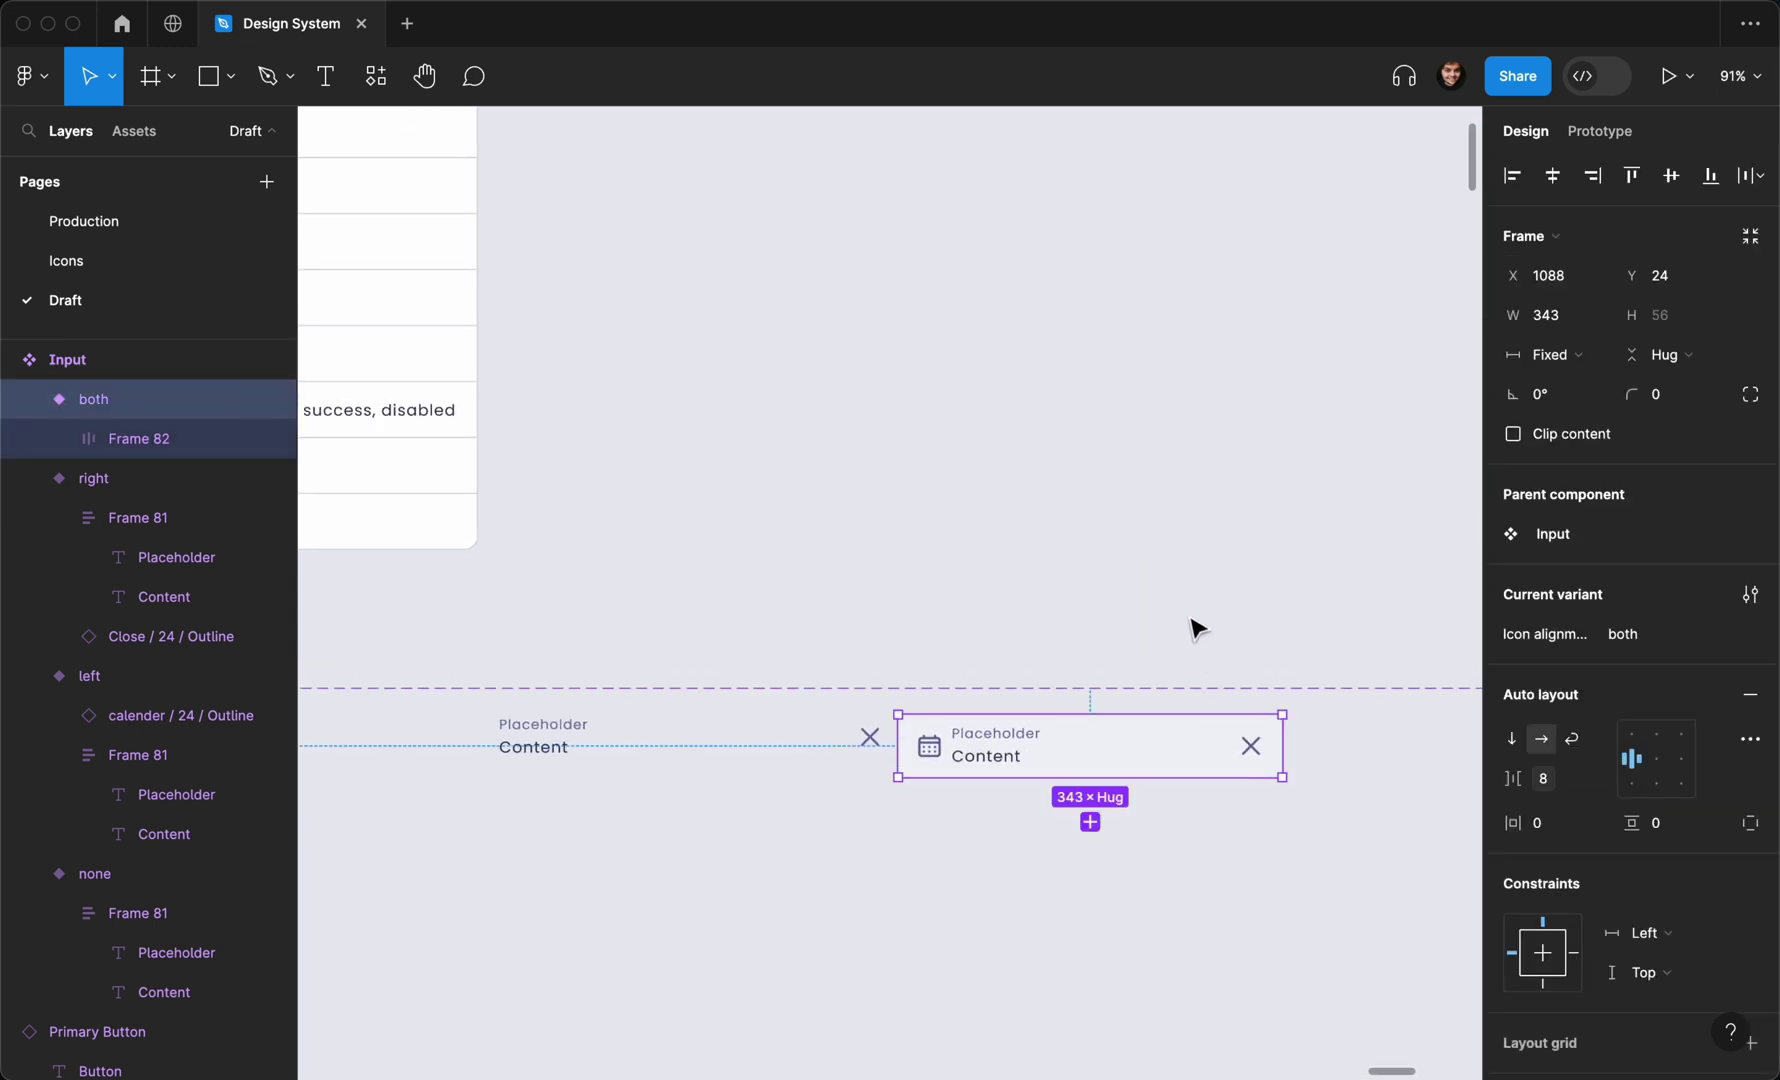
{"action": "left_click", "coordinate": [977, 882]}
{"action": "key", "text": "t"}
{"action": "left_click", "coordinate": [960, 858]}
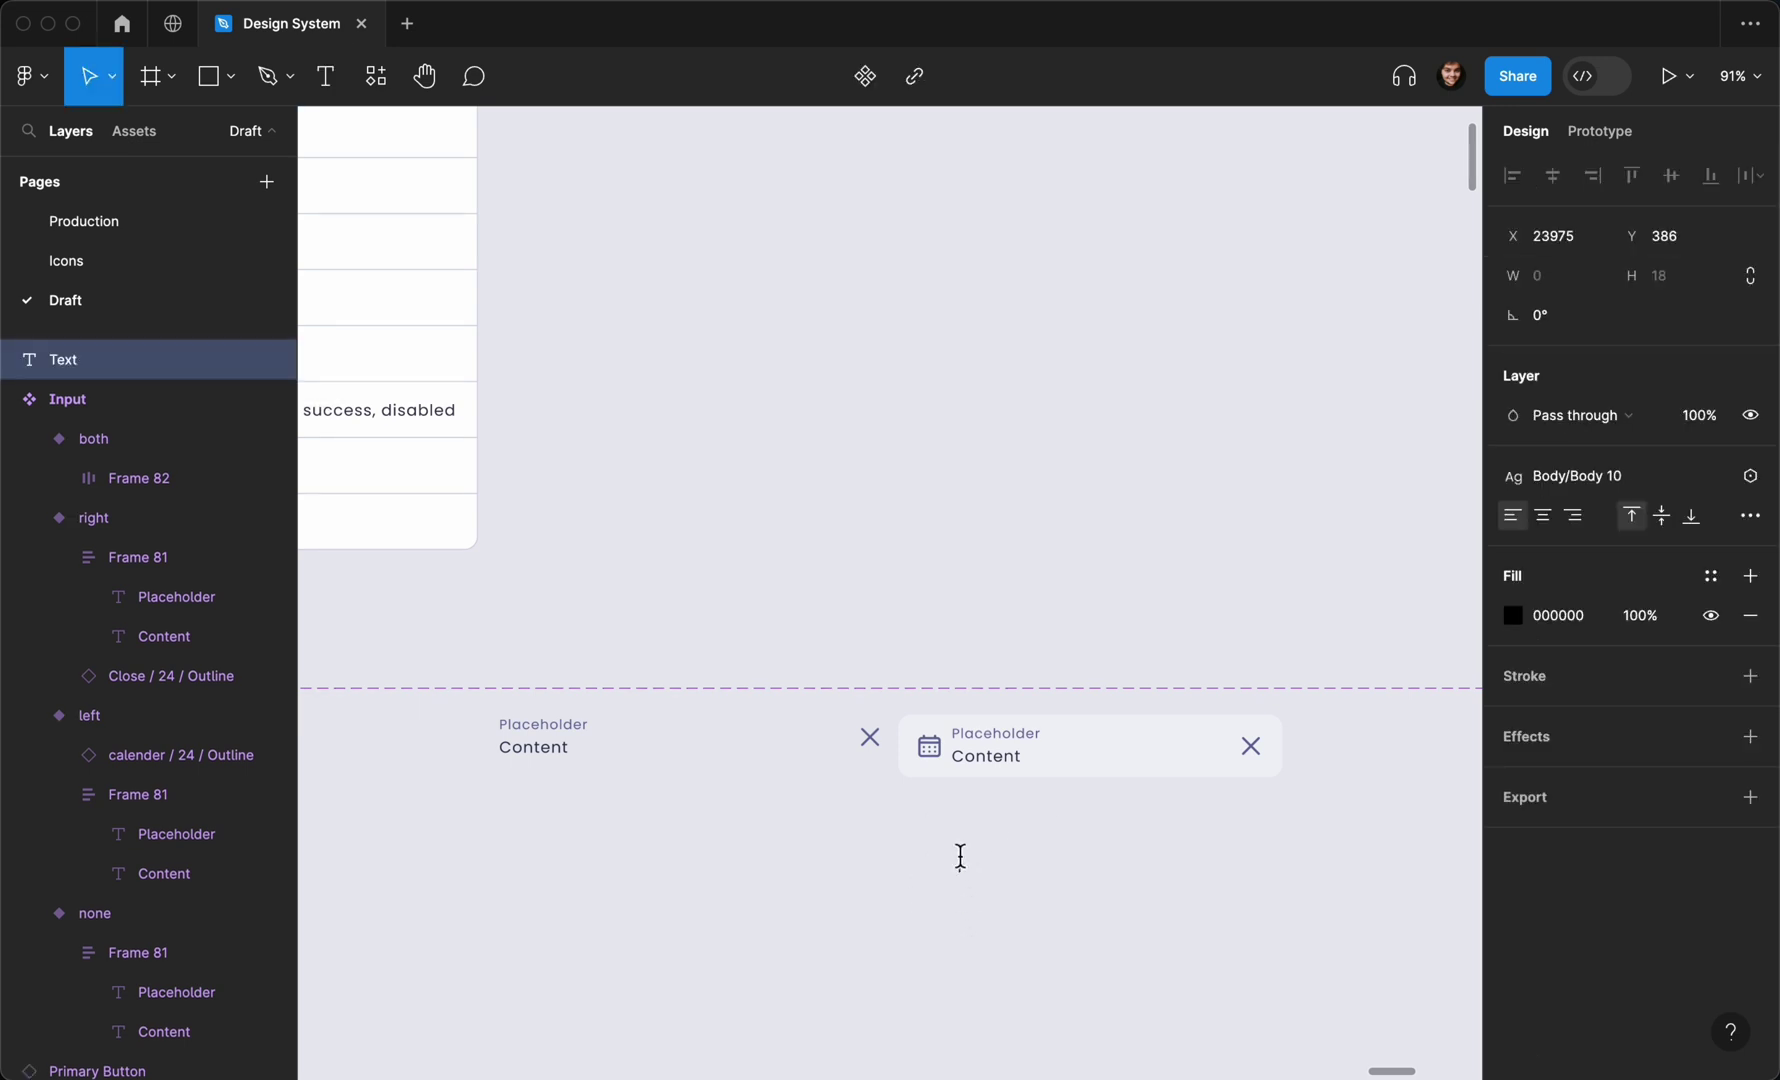
{"action": "type", "text": "hint"}
{"action": "key", "text": "Escape"}
{"action": "key", "text": "BackSpace"}
Set the both variant's auto layout direction to vertical
{"action": "left_click", "coordinate": [1050, 772]}
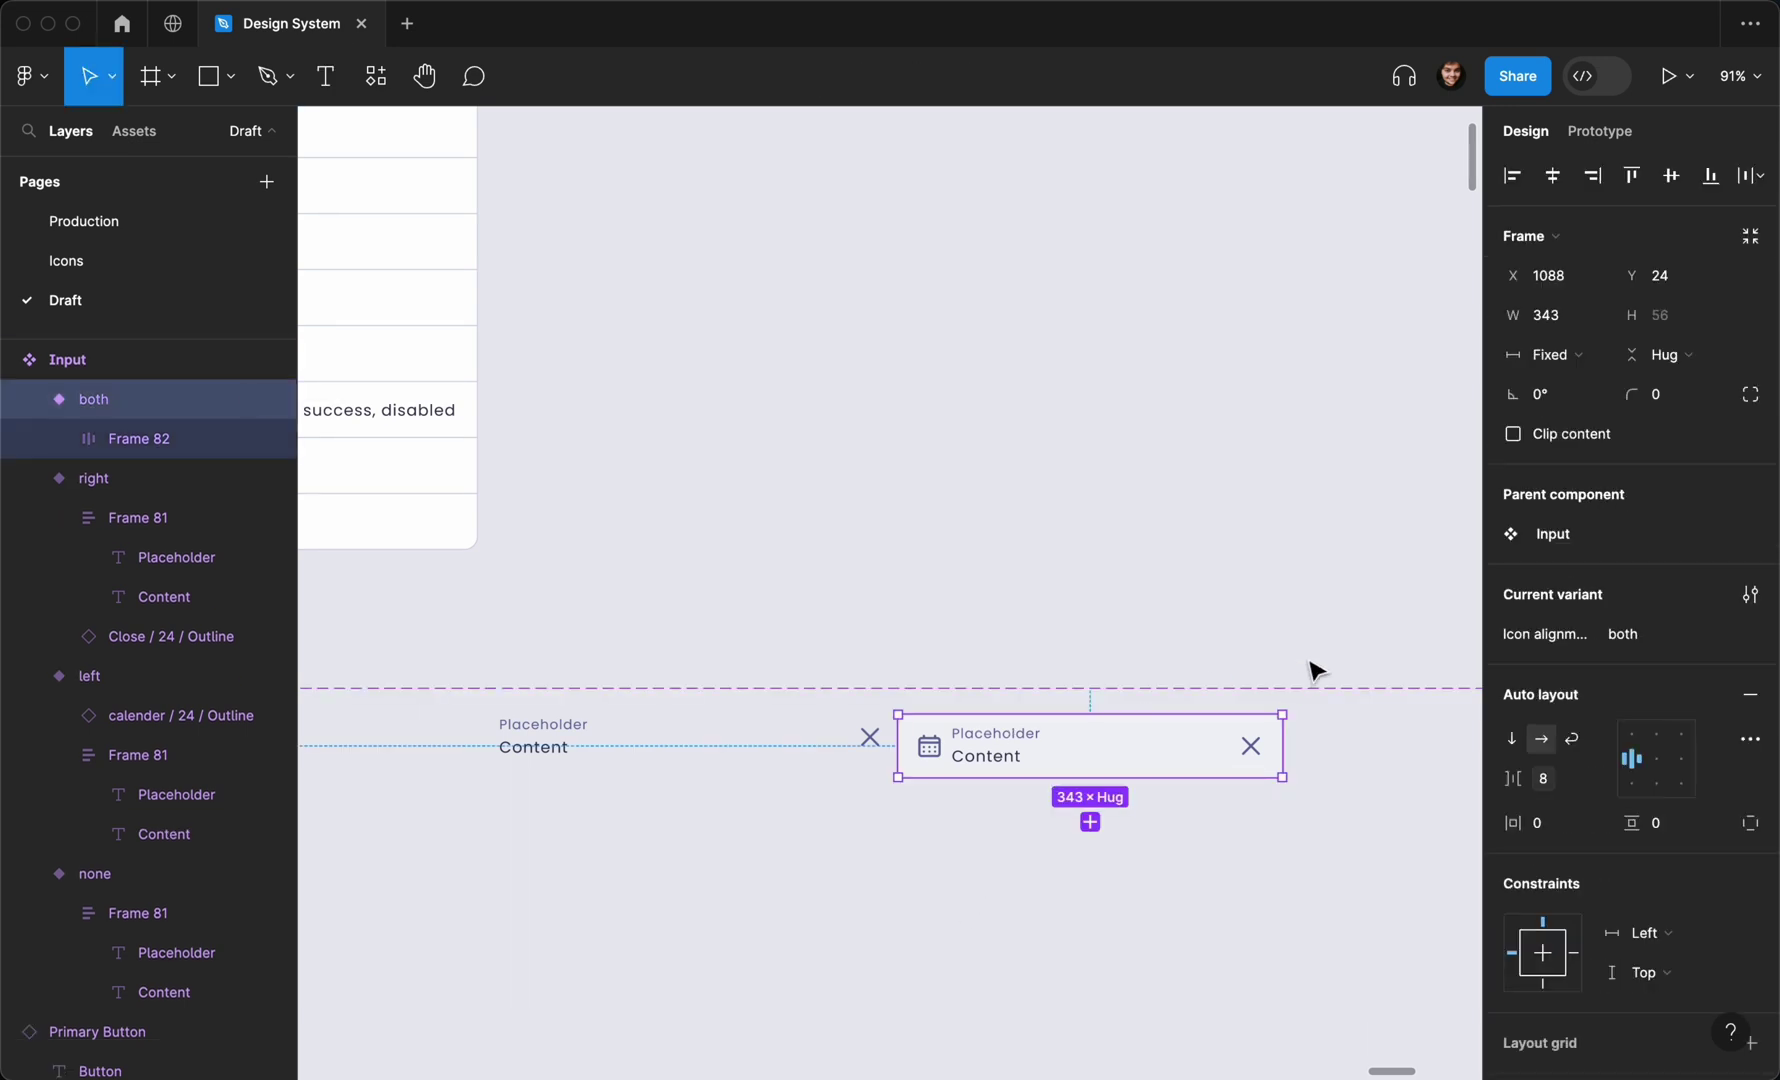
{"action": "left_click", "coordinate": [1515, 738]}
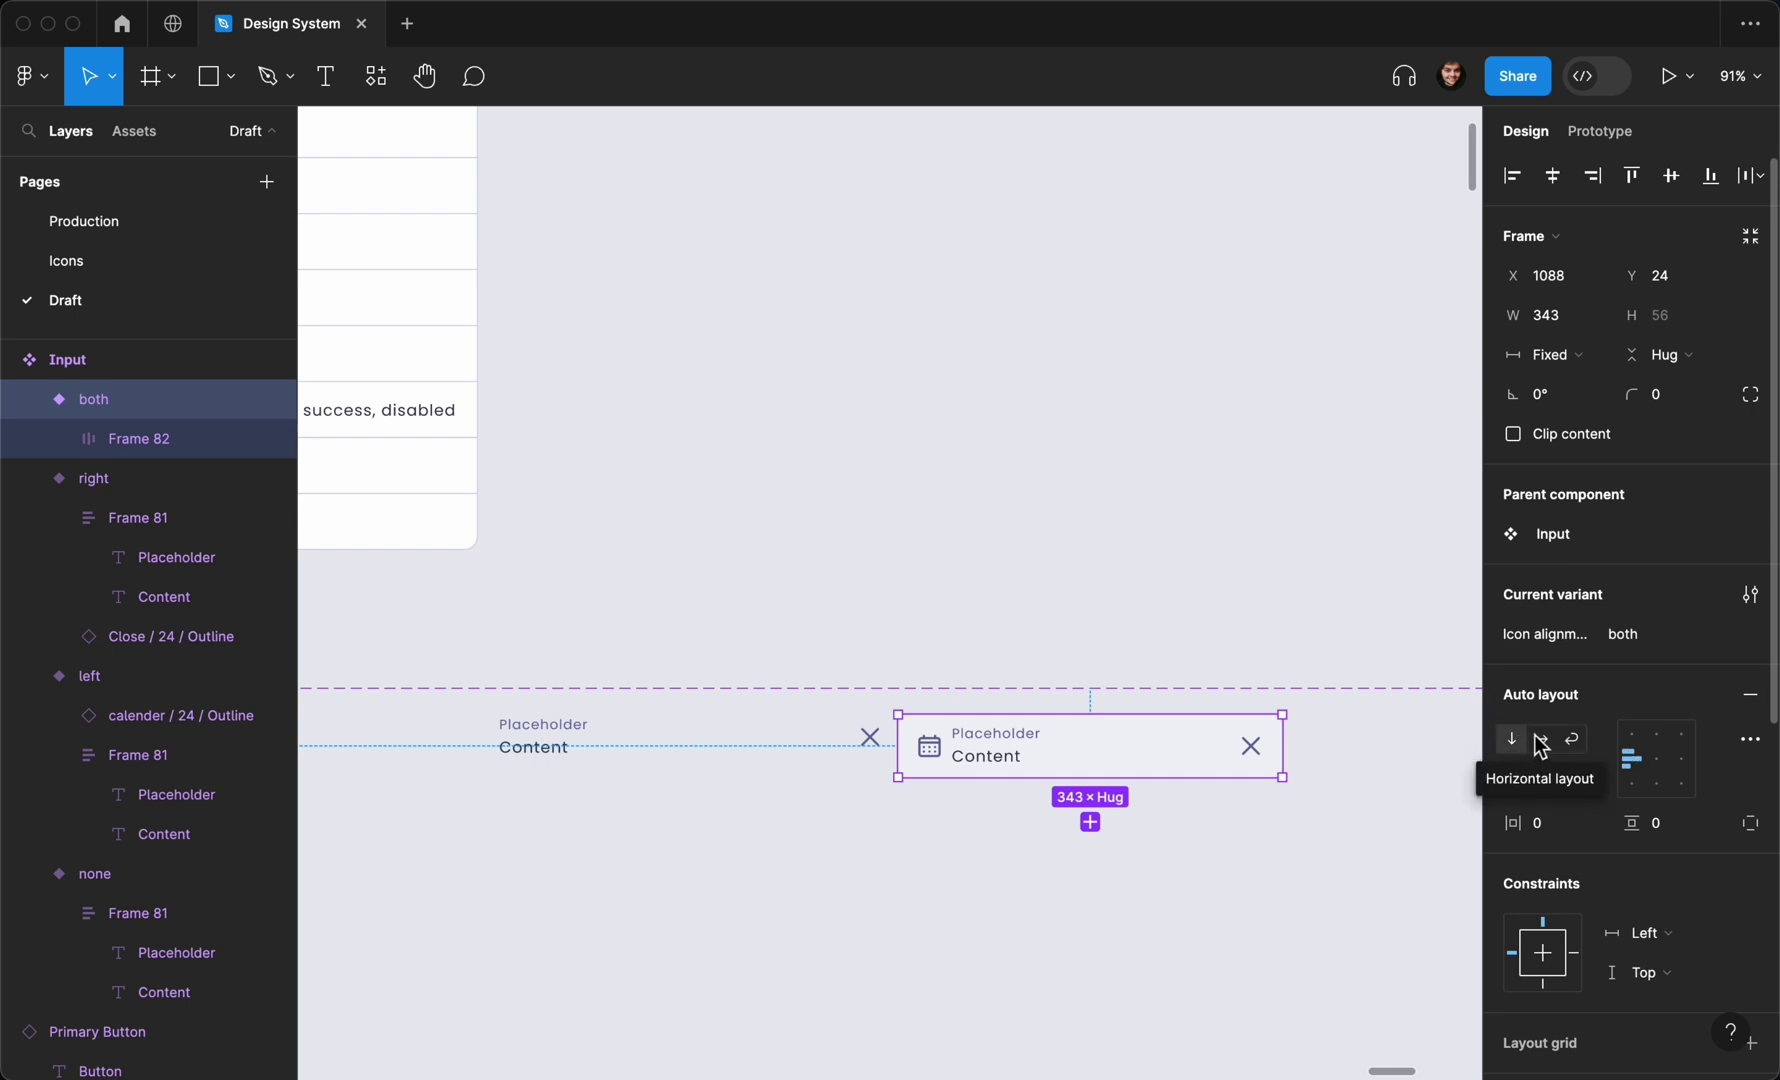
{"action": "left_click", "coordinate": [1195, 872]}
Paste the hint text into the both variant below its inner frame
{"action": "left_click", "coordinate": [1155, 765]}
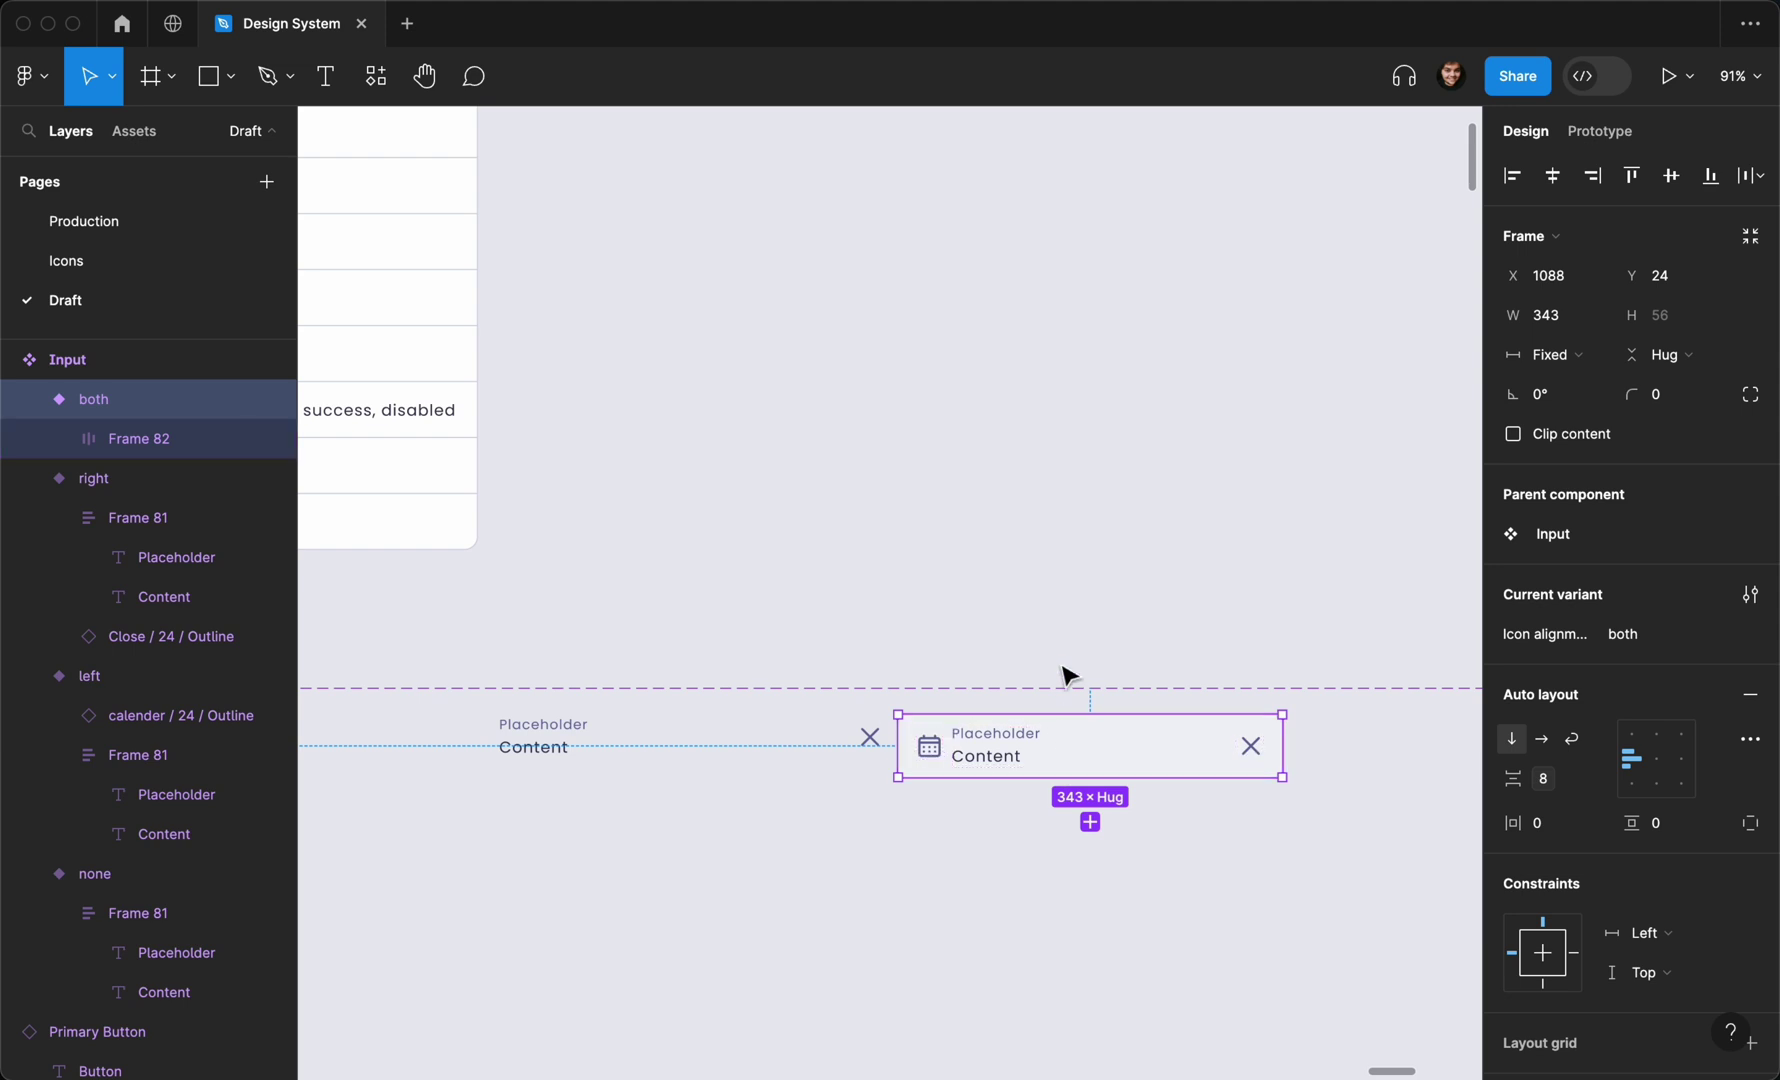
{"action": "key", "text": "ctrl+v"}
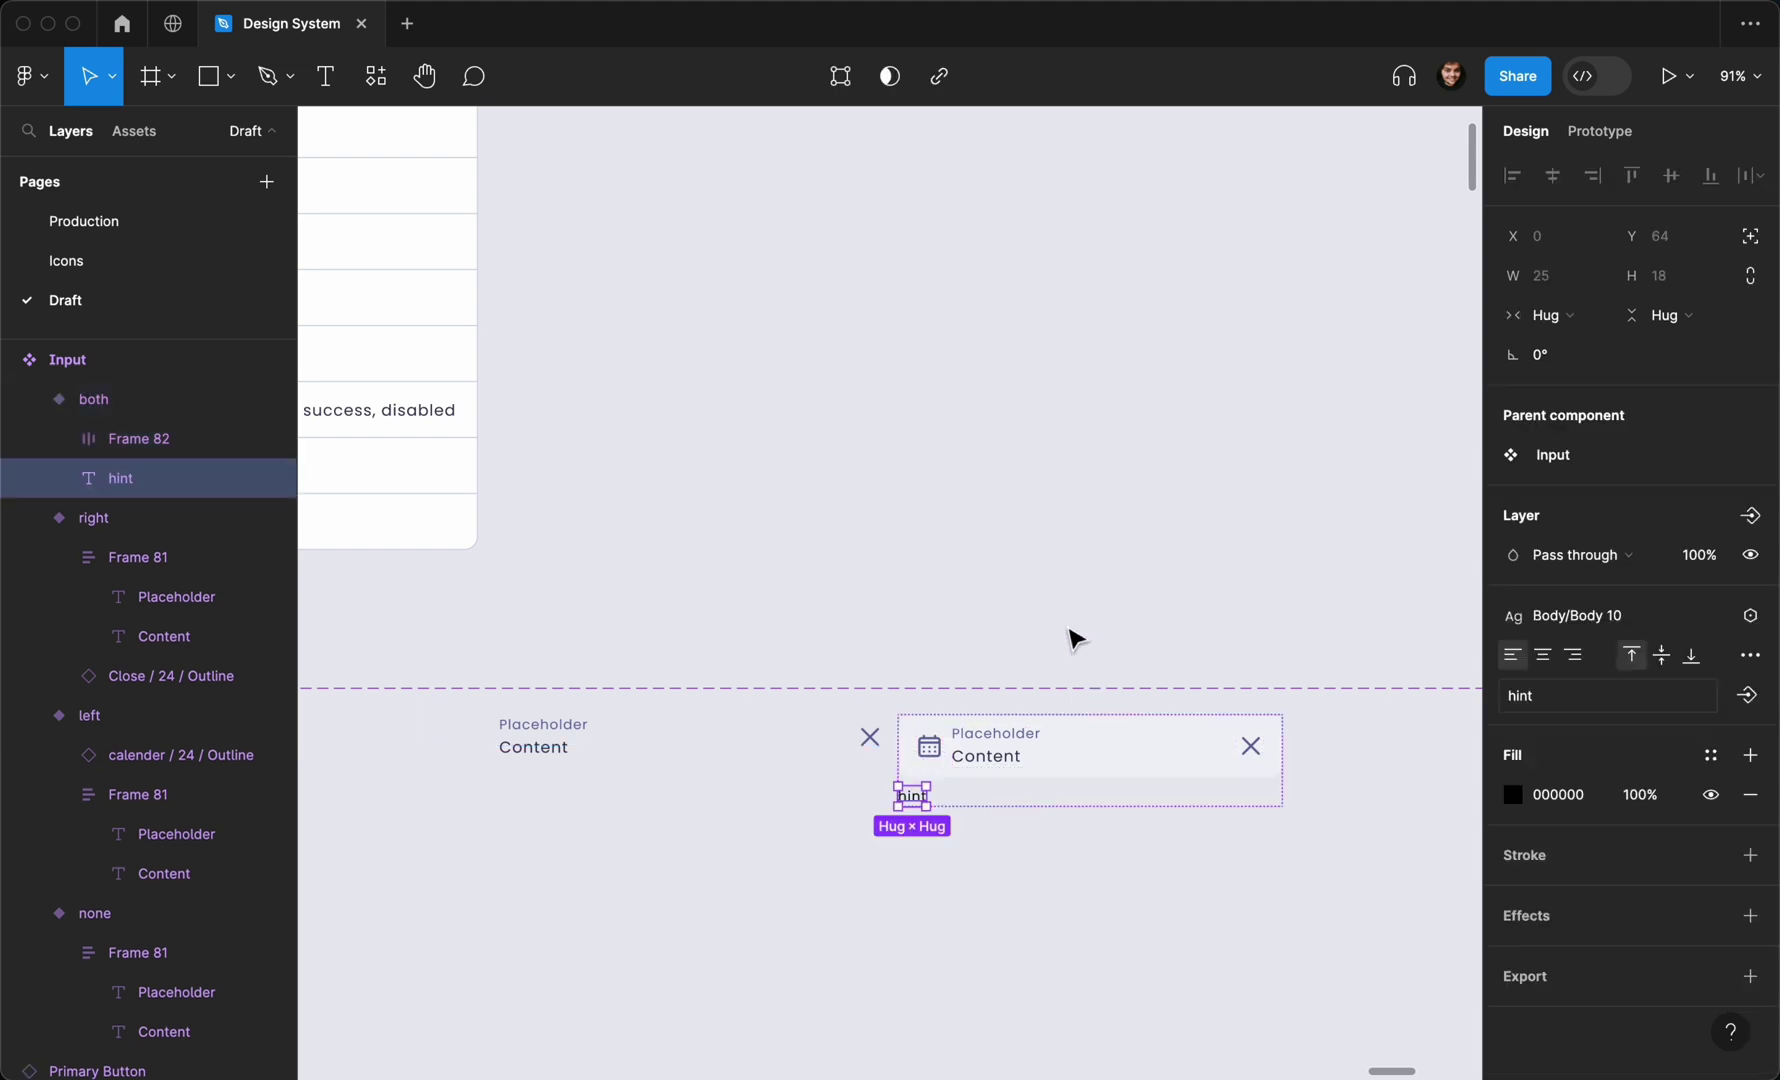
{"action": "left_click", "coordinate": [1066, 636]}
Check the both variant's inner frame and hint text, and delete the hint text
{"action": "scroll", "coordinate": [993, 742], "scroll_direction": "up", "scroll_amount": 5}
{"action": "left_click", "coordinate": [993, 745]}
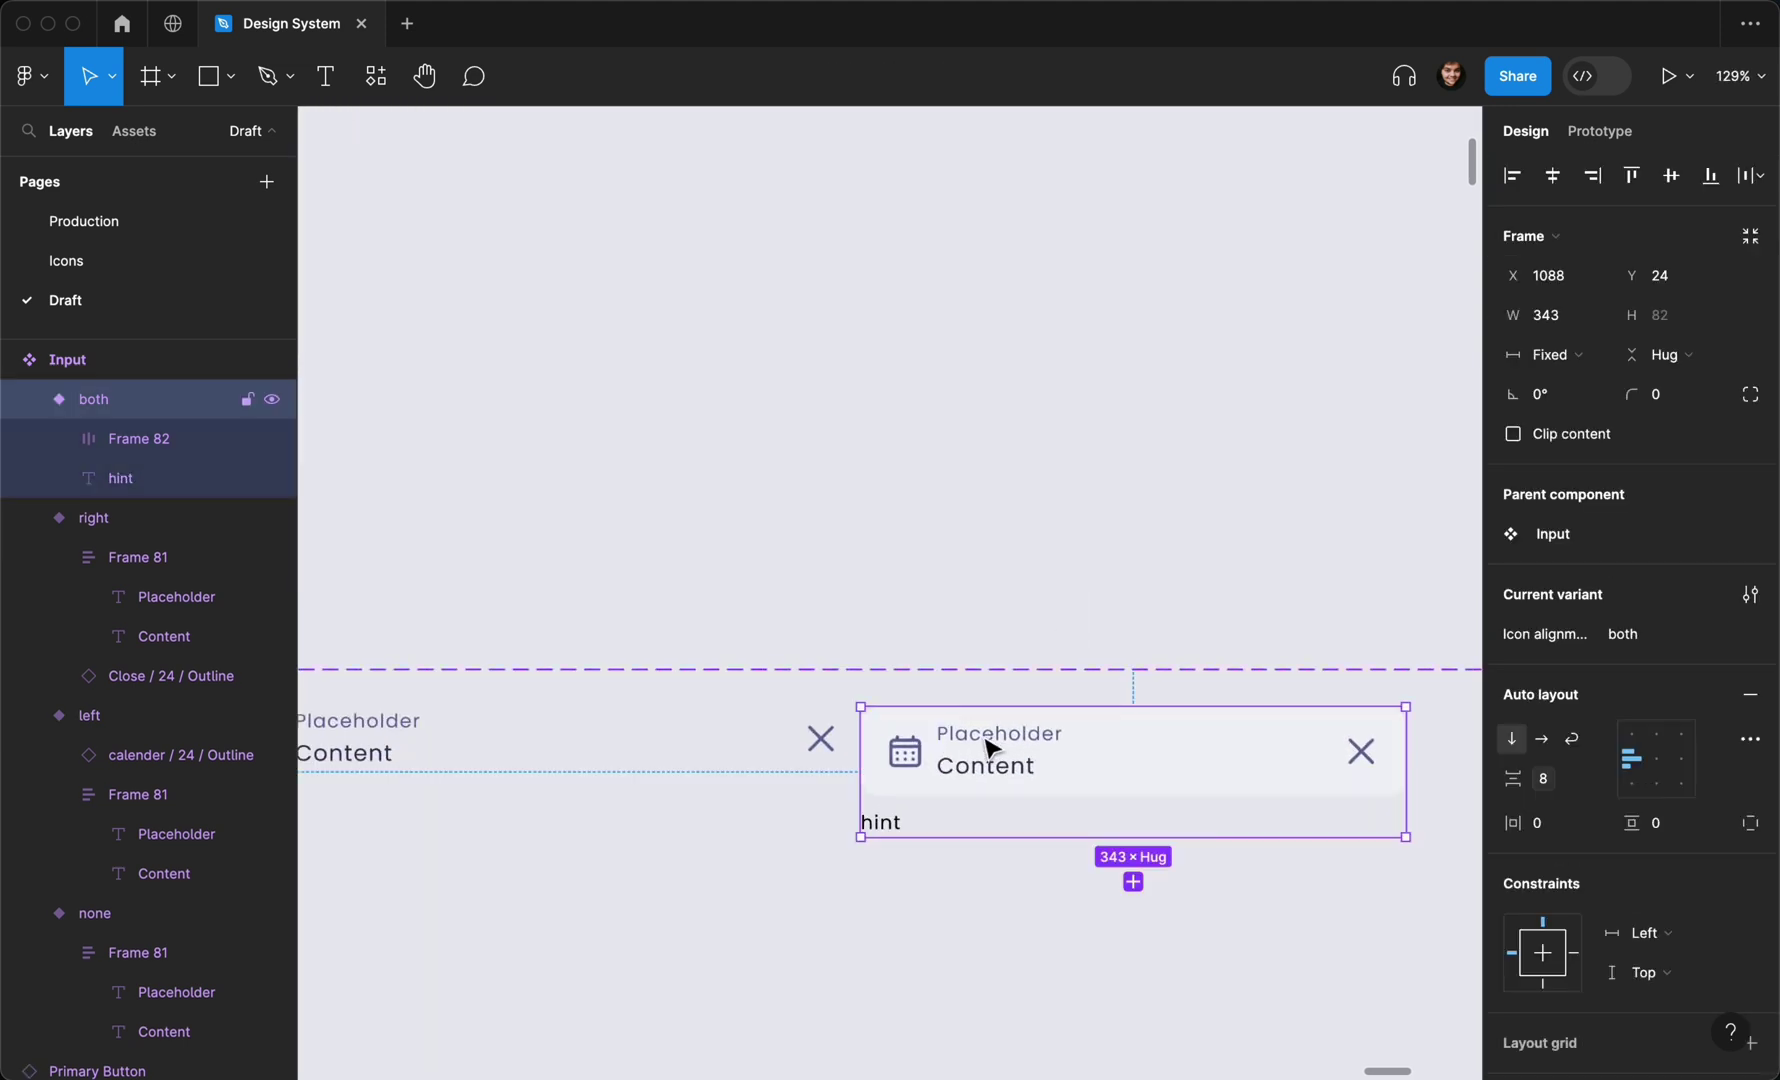
{"action": "left_click", "coordinate": [915, 795]}
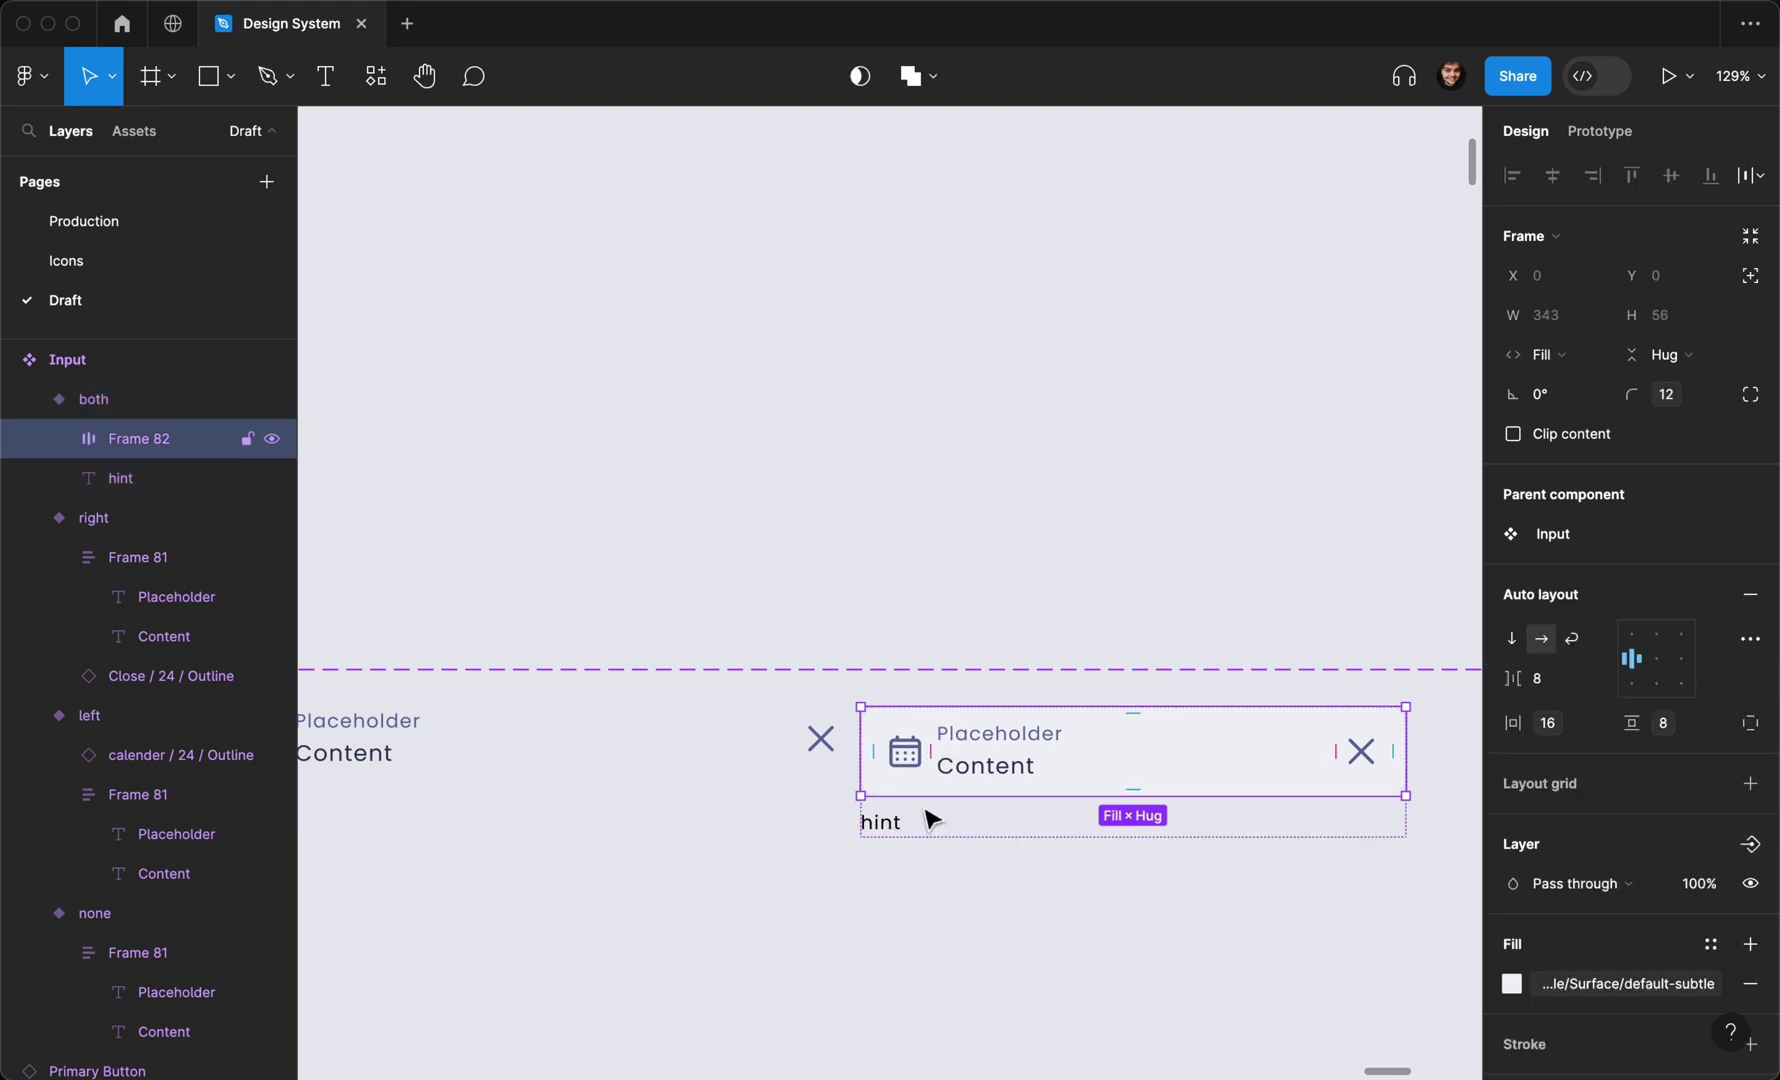
{"action": "left_click", "coordinate": [897, 832]}
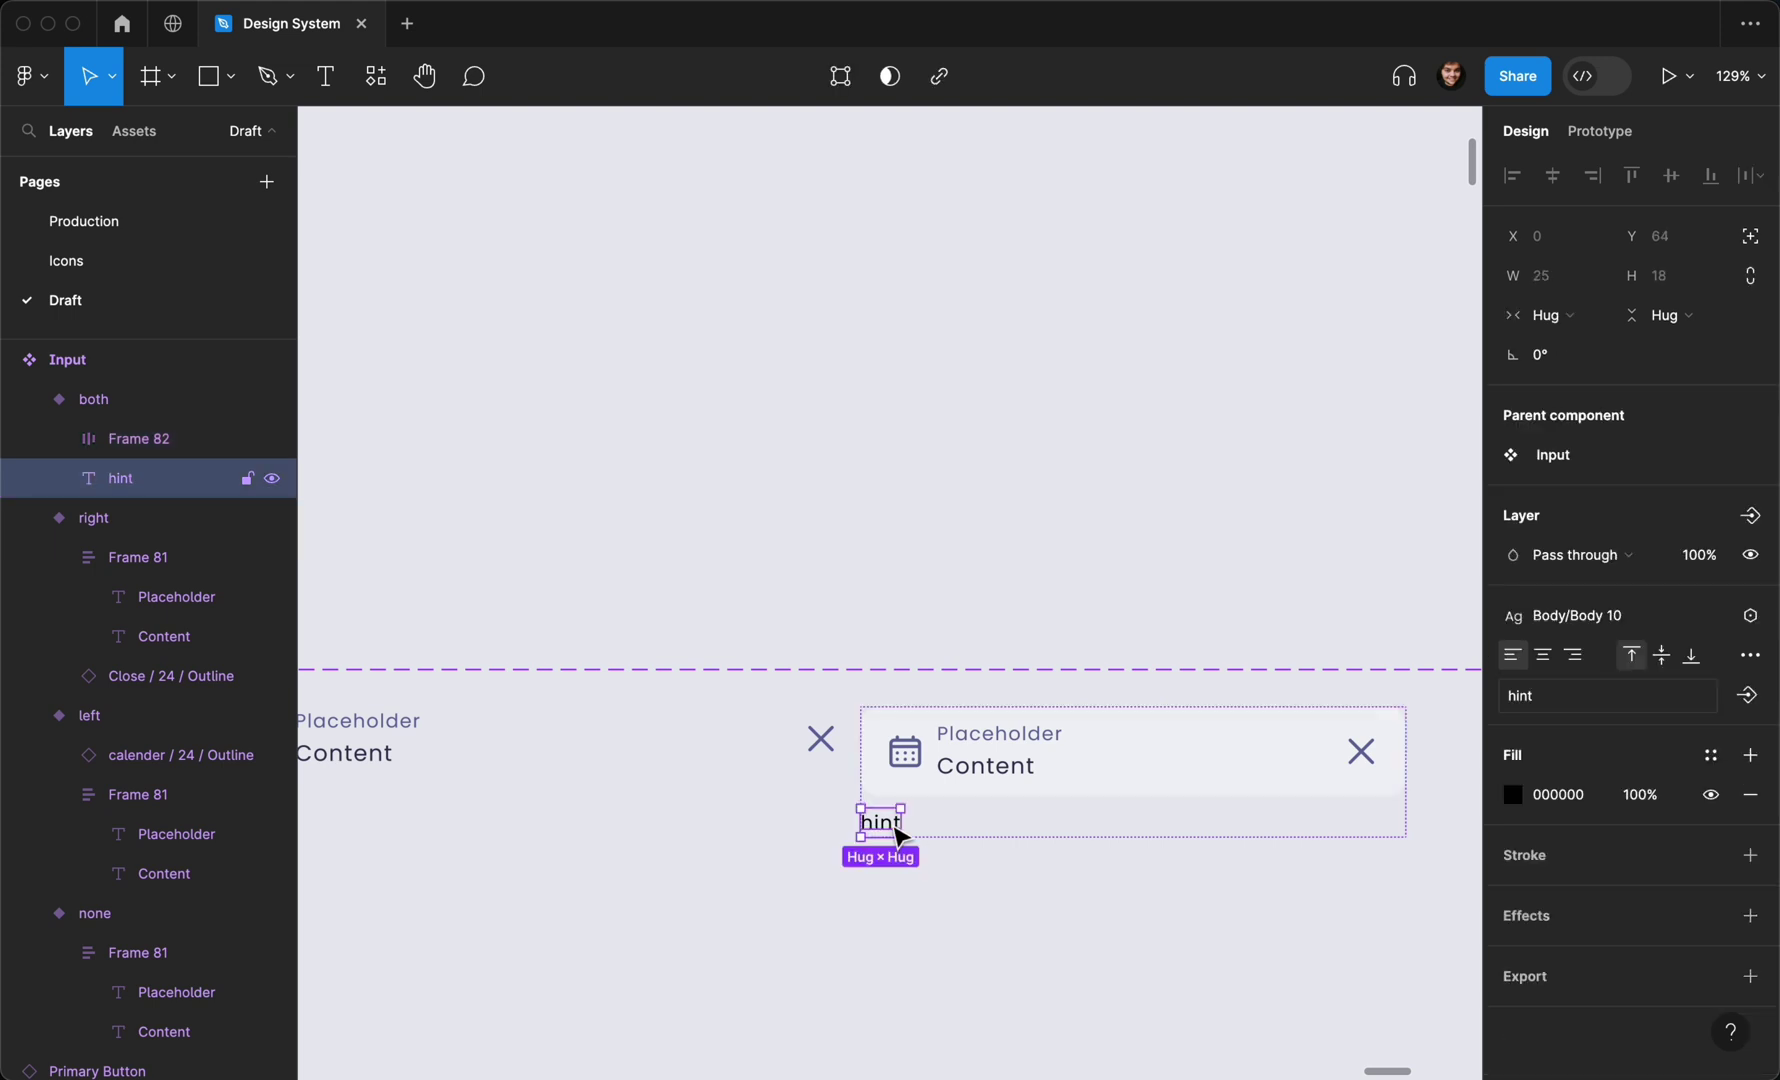
{"action": "key", "text": "Escape"}
{"action": "key", "text": "Escape"}
{"action": "key", "text": "Escape"}
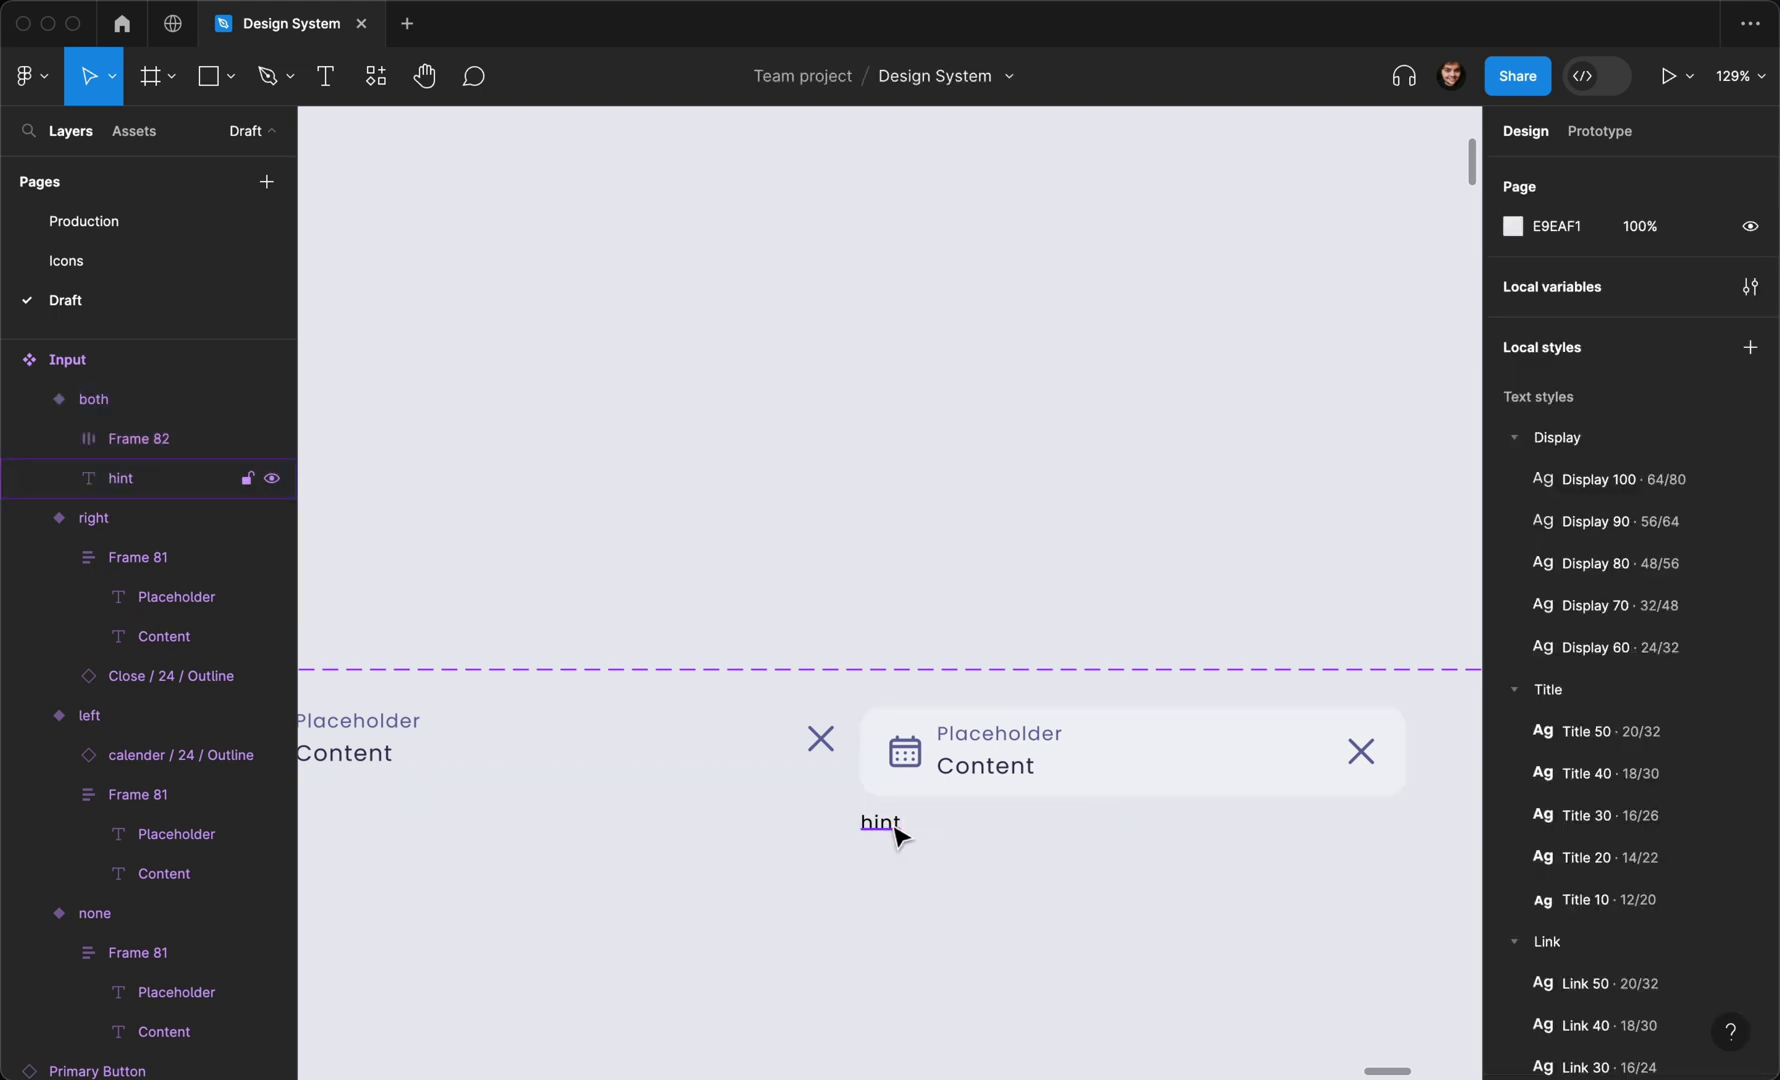
{"action": "left_click", "coordinate": [897, 835]}
{"action": "key", "text": "Escape"}
Move the right, left and none variants out of the Input component set onto the empty canvas beside the Text Input table
{"action": "scroll", "coordinate": [894, 834], "scroll_direction": "down", "scroll_amount": 5}
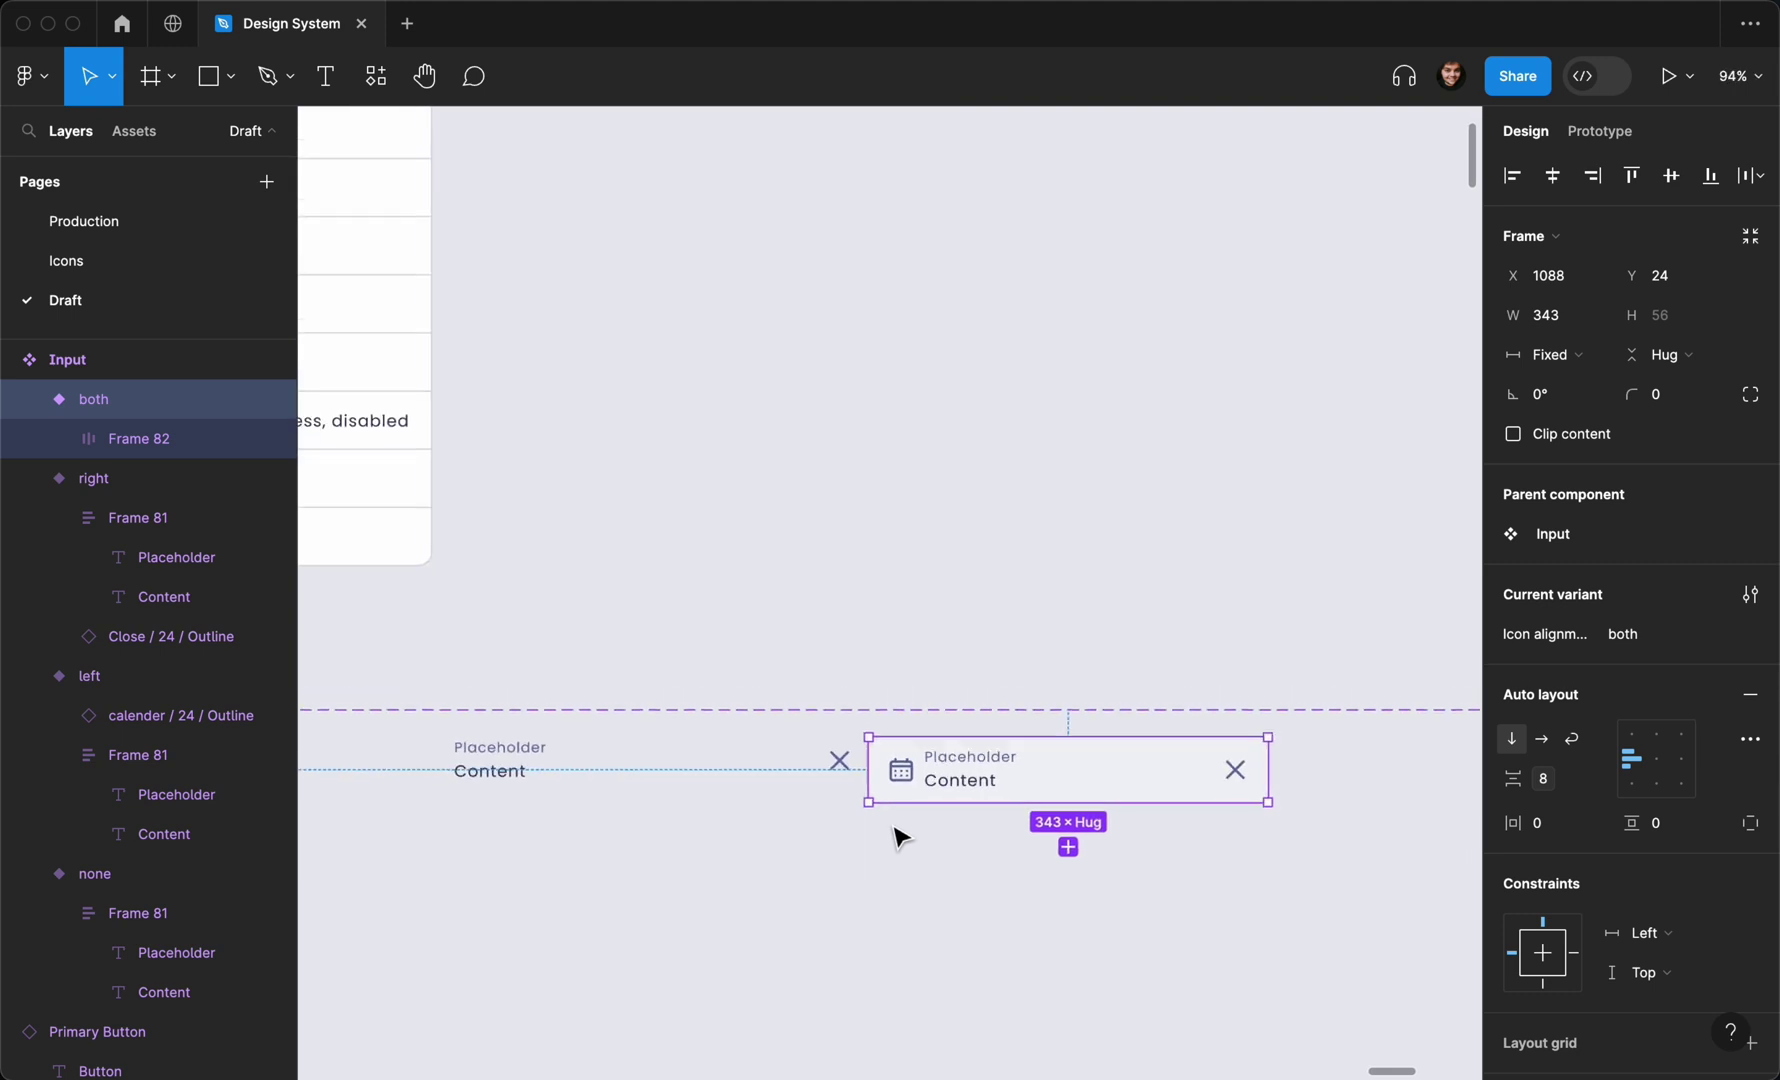
{"action": "scroll", "coordinate": [784, 815], "scroll_direction": "down", "scroll_amount": 3}
{"action": "left_click", "coordinate": [833, 810]}
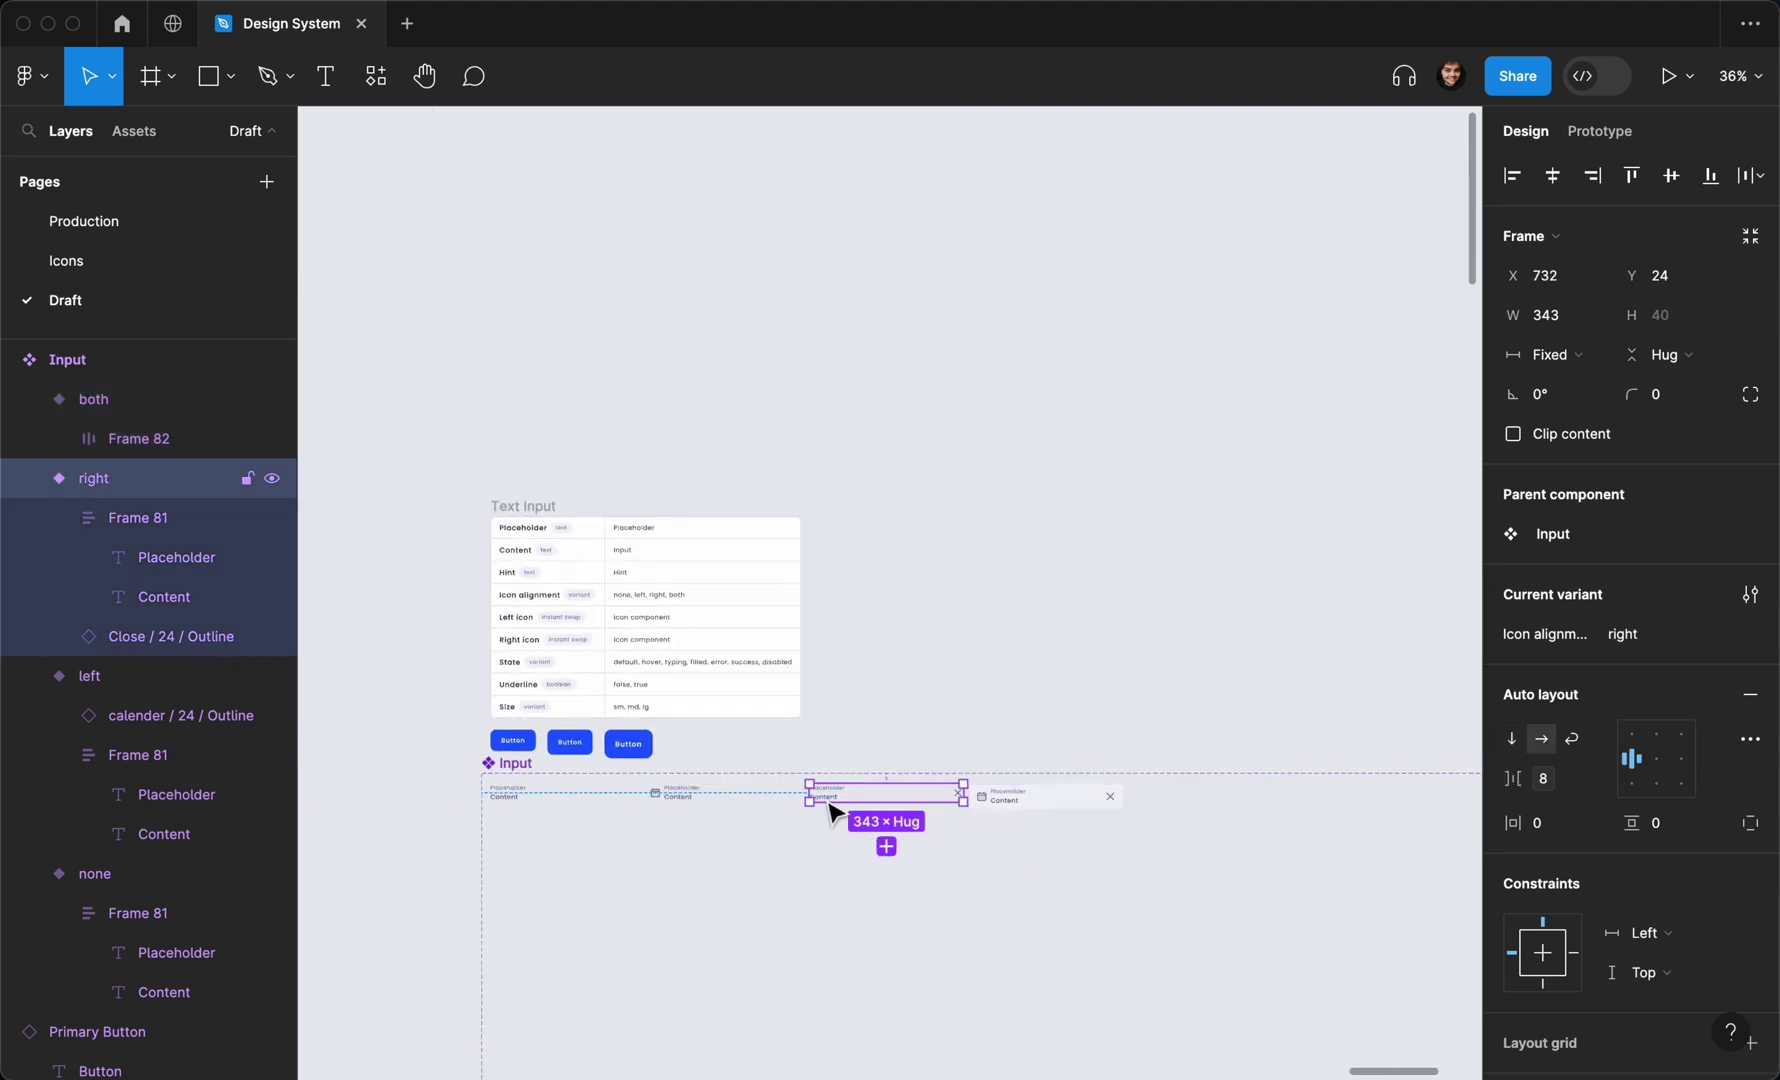
{"action": "left_click", "coordinate": [727, 810], "text": "shift"}
{"action": "left_click", "coordinate": [603, 805], "text": "shift"}
{"action": "left_click_drag", "start_coordinate": [591, 806], "coordinate": [964, 627]}
Duplicate the both variant until there are four copies in a row, spaced 24 apart
{"action": "left_click_drag", "start_coordinate": [1020, 803], "coordinate": [877, 804]}
{"action": "key", "text": "super+d"}
{"action": "key", "text": "super+d"}
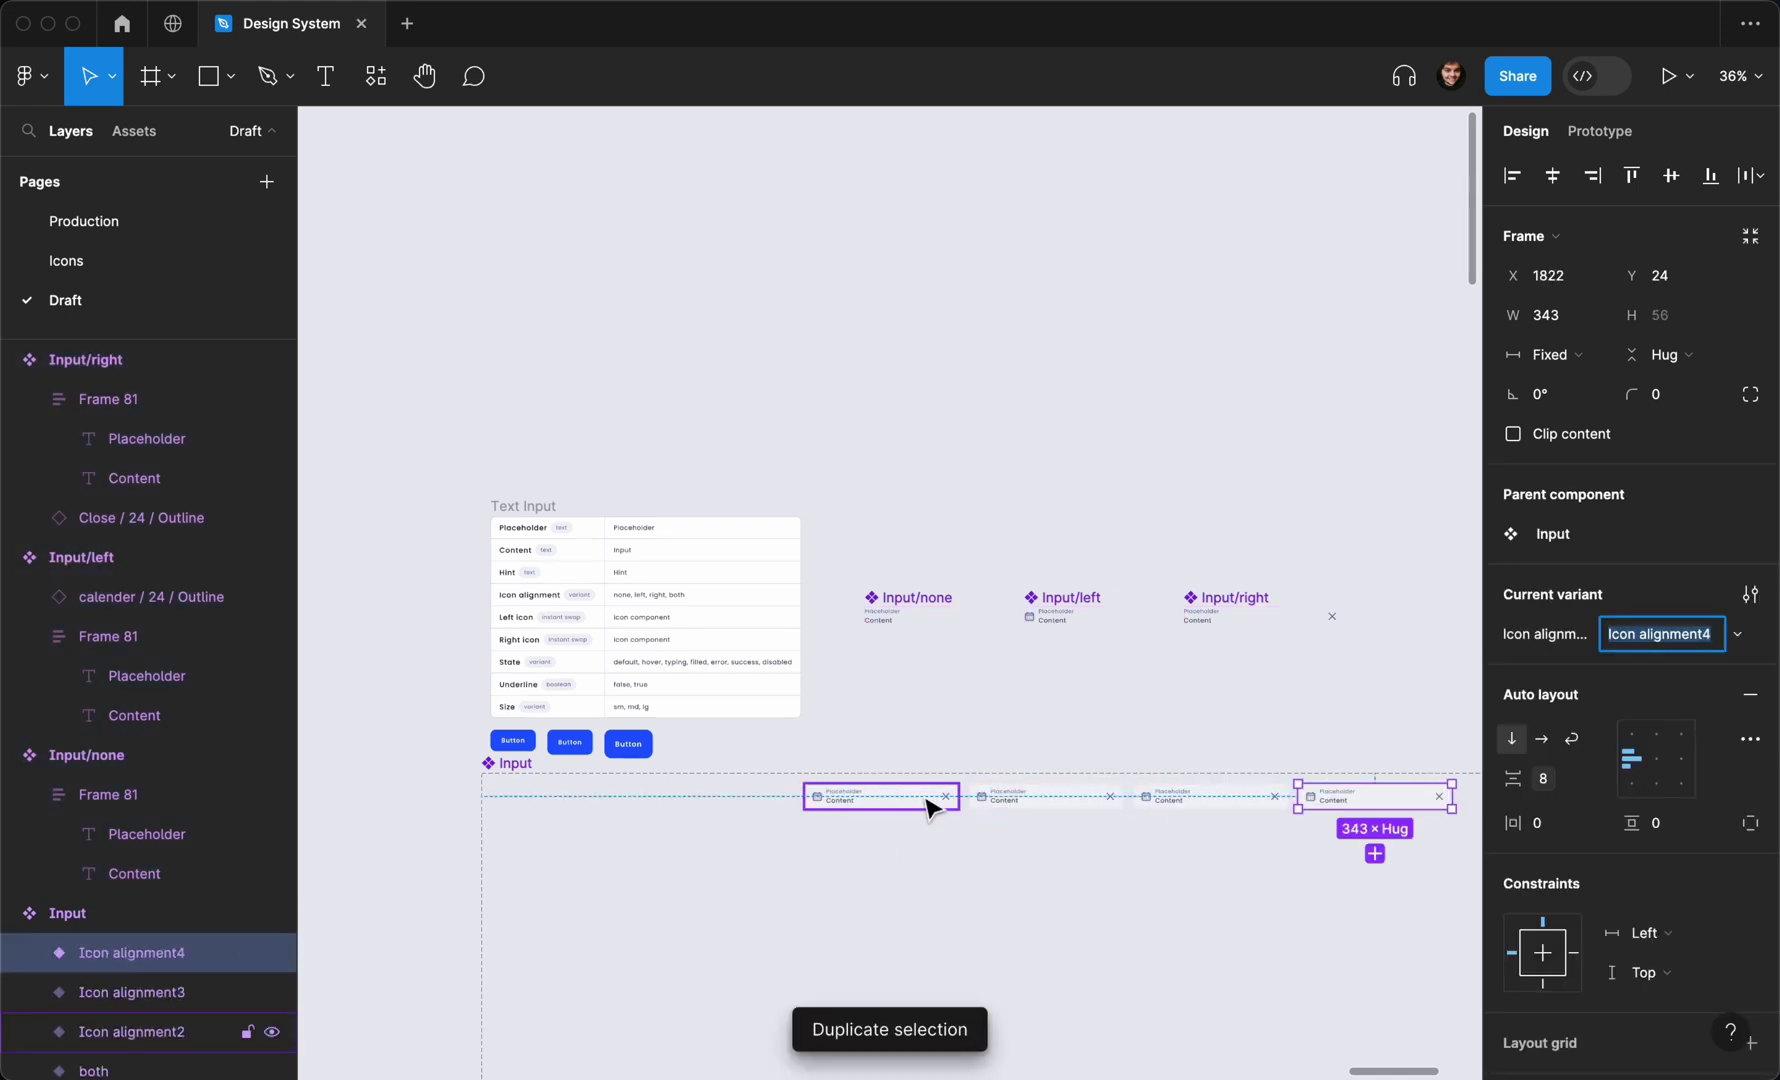
Move all four variants together to the start of the Input component set, with the first at X 30
{"action": "left_click", "coordinate": [1345, 860]}
{"action": "left_click_drag", "start_coordinate": [1424, 720], "coordinate": [850, 874]}
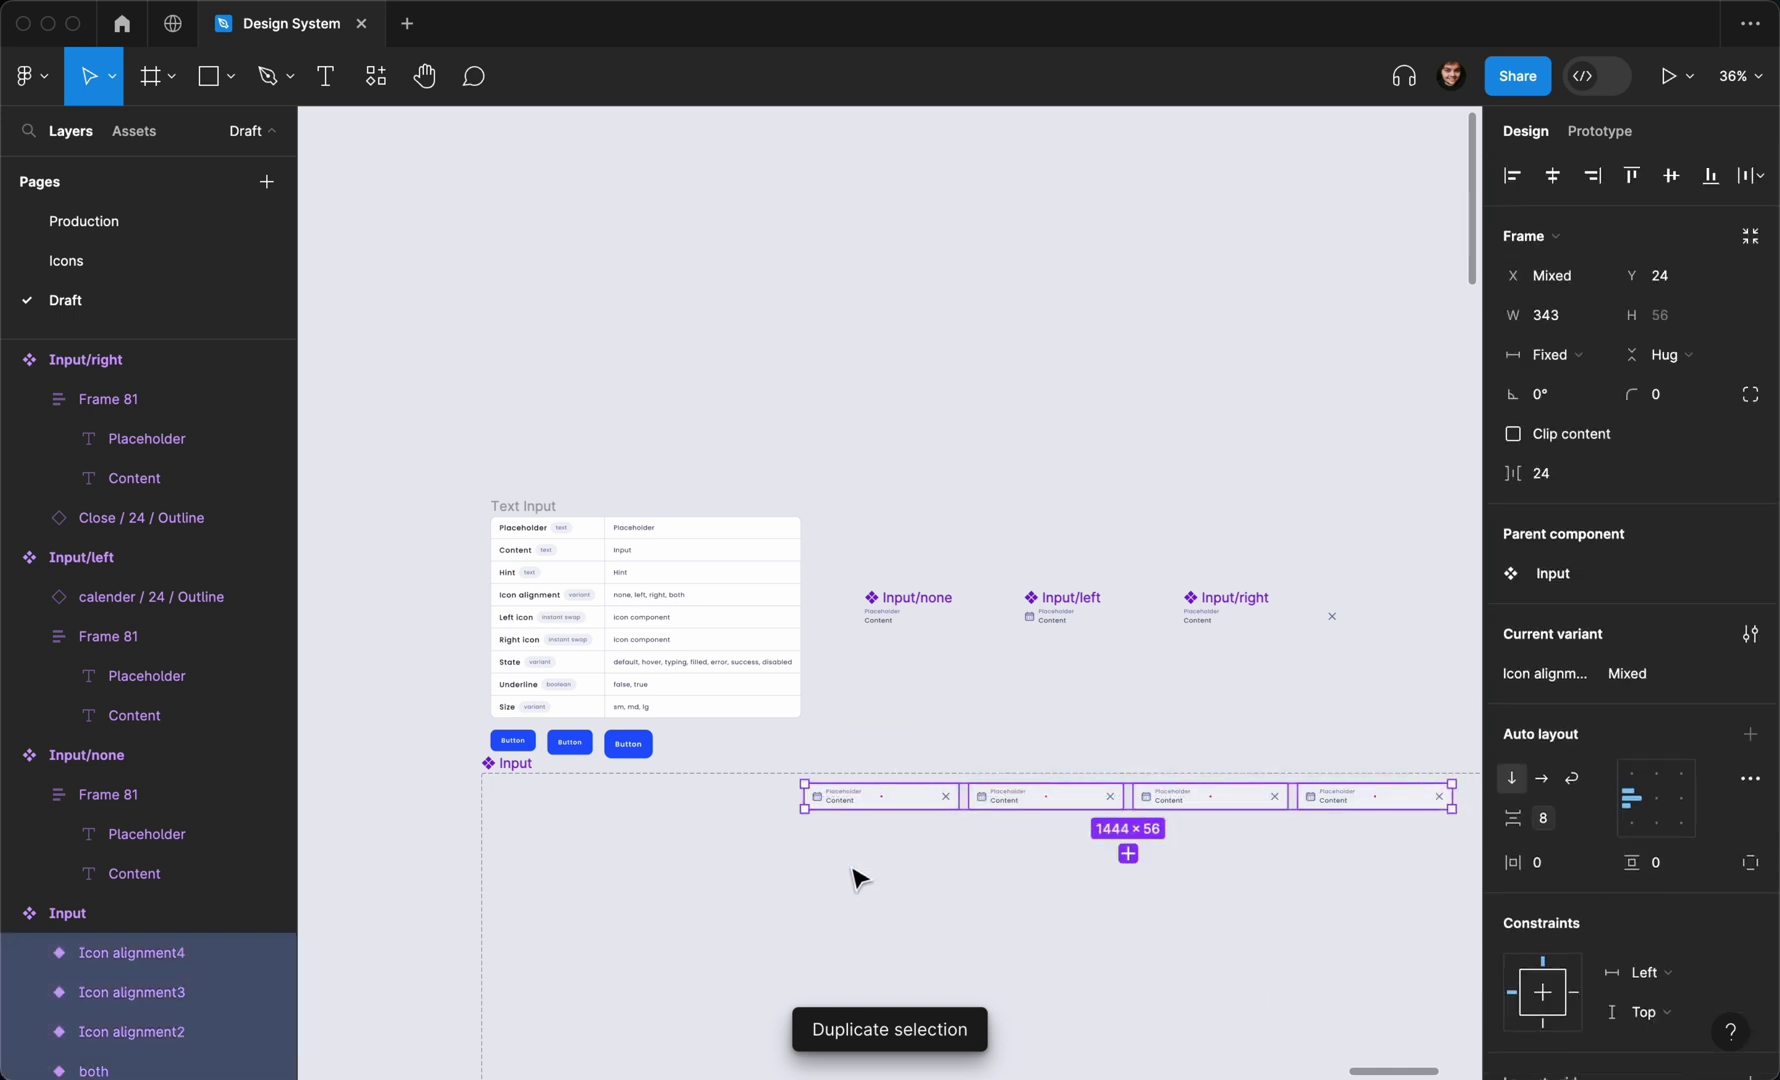
{"action": "left_click_drag", "start_coordinate": [910, 814], "coordinate": [604, 815]}
Delete the detached Input/none, Input/left and Input/right components from the canvas
{"action": "left_click", "coordinate": [906, 663]}
{"action": "left_click_drag", "start_coordinate": [810, 692], "coordinate": [1339, 520]}
{"action": "key", "text": "Delete"}
Set the first variant's icon alignment property to none
{"action": "scroll", "coordinate": [670, 795], "scroll_direction": "up", "scroll_amount": 3}
{"action": "left_click", "coordinate": [580, 805]}
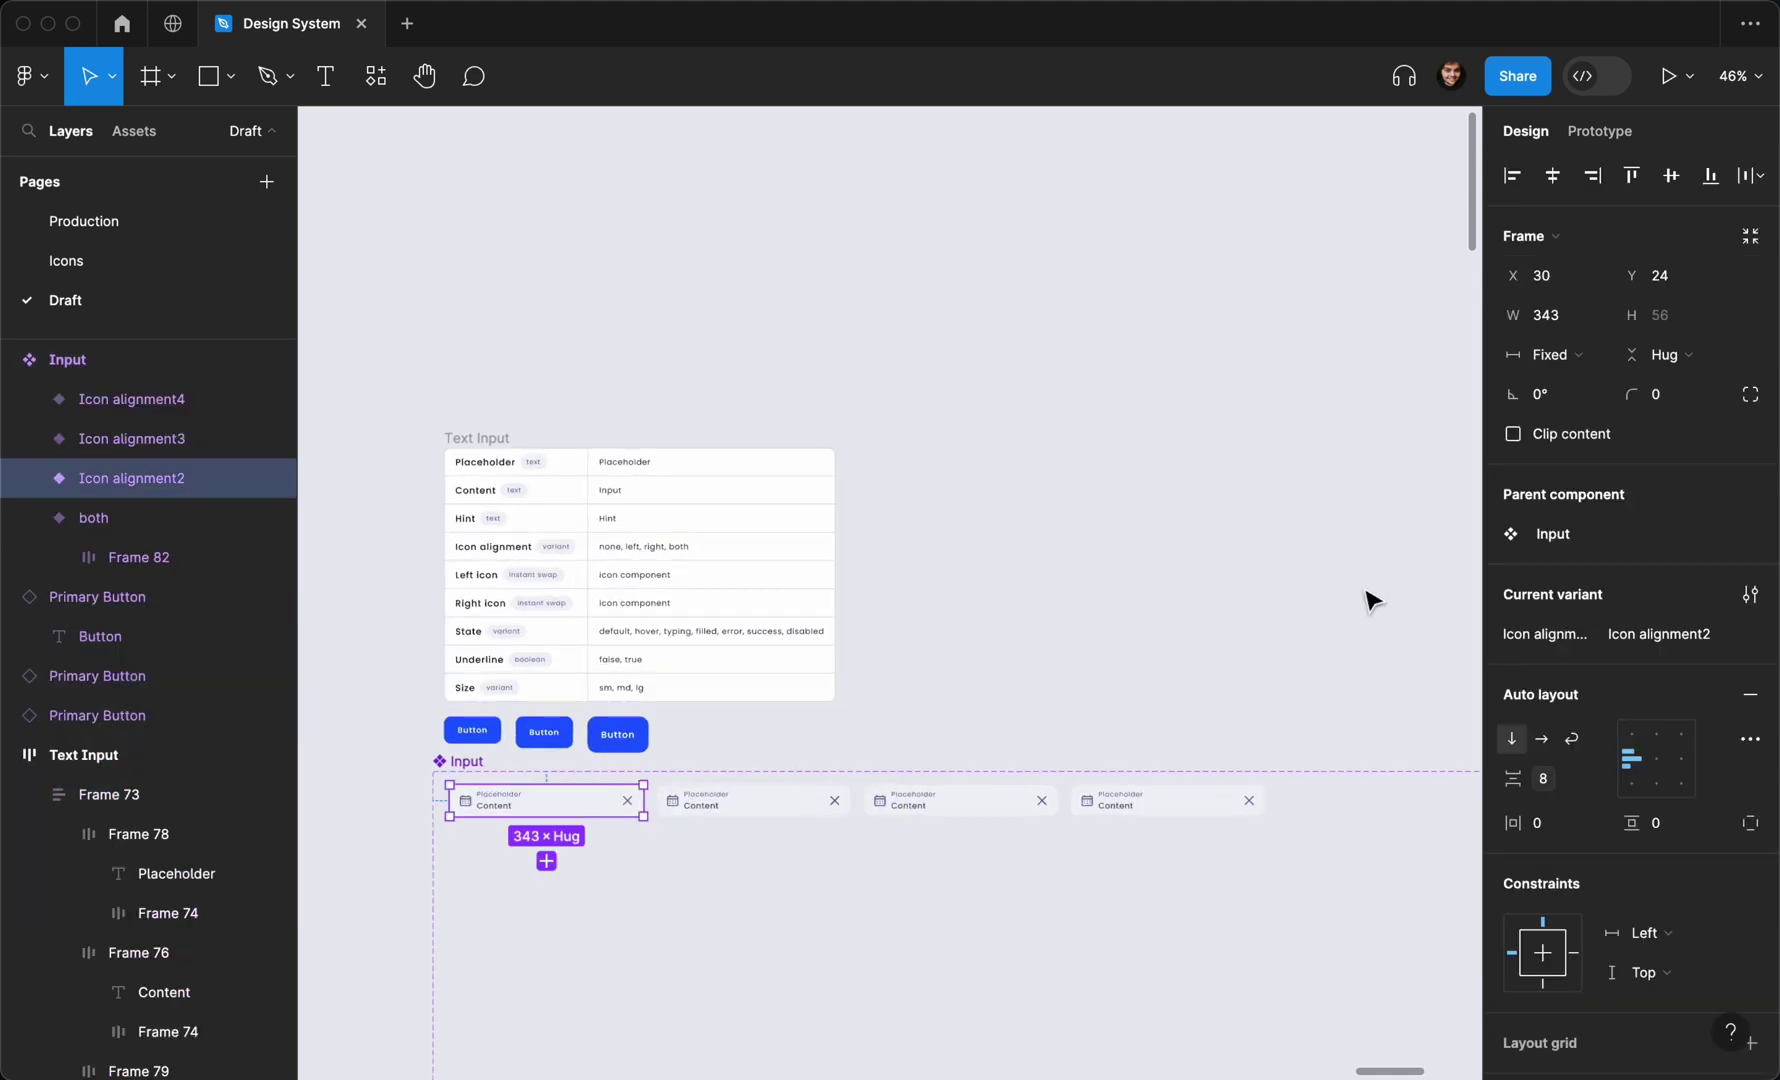
{"action": "left_click", "coordinate": [1627, 630]}
{"action": "type", "text": "none"}
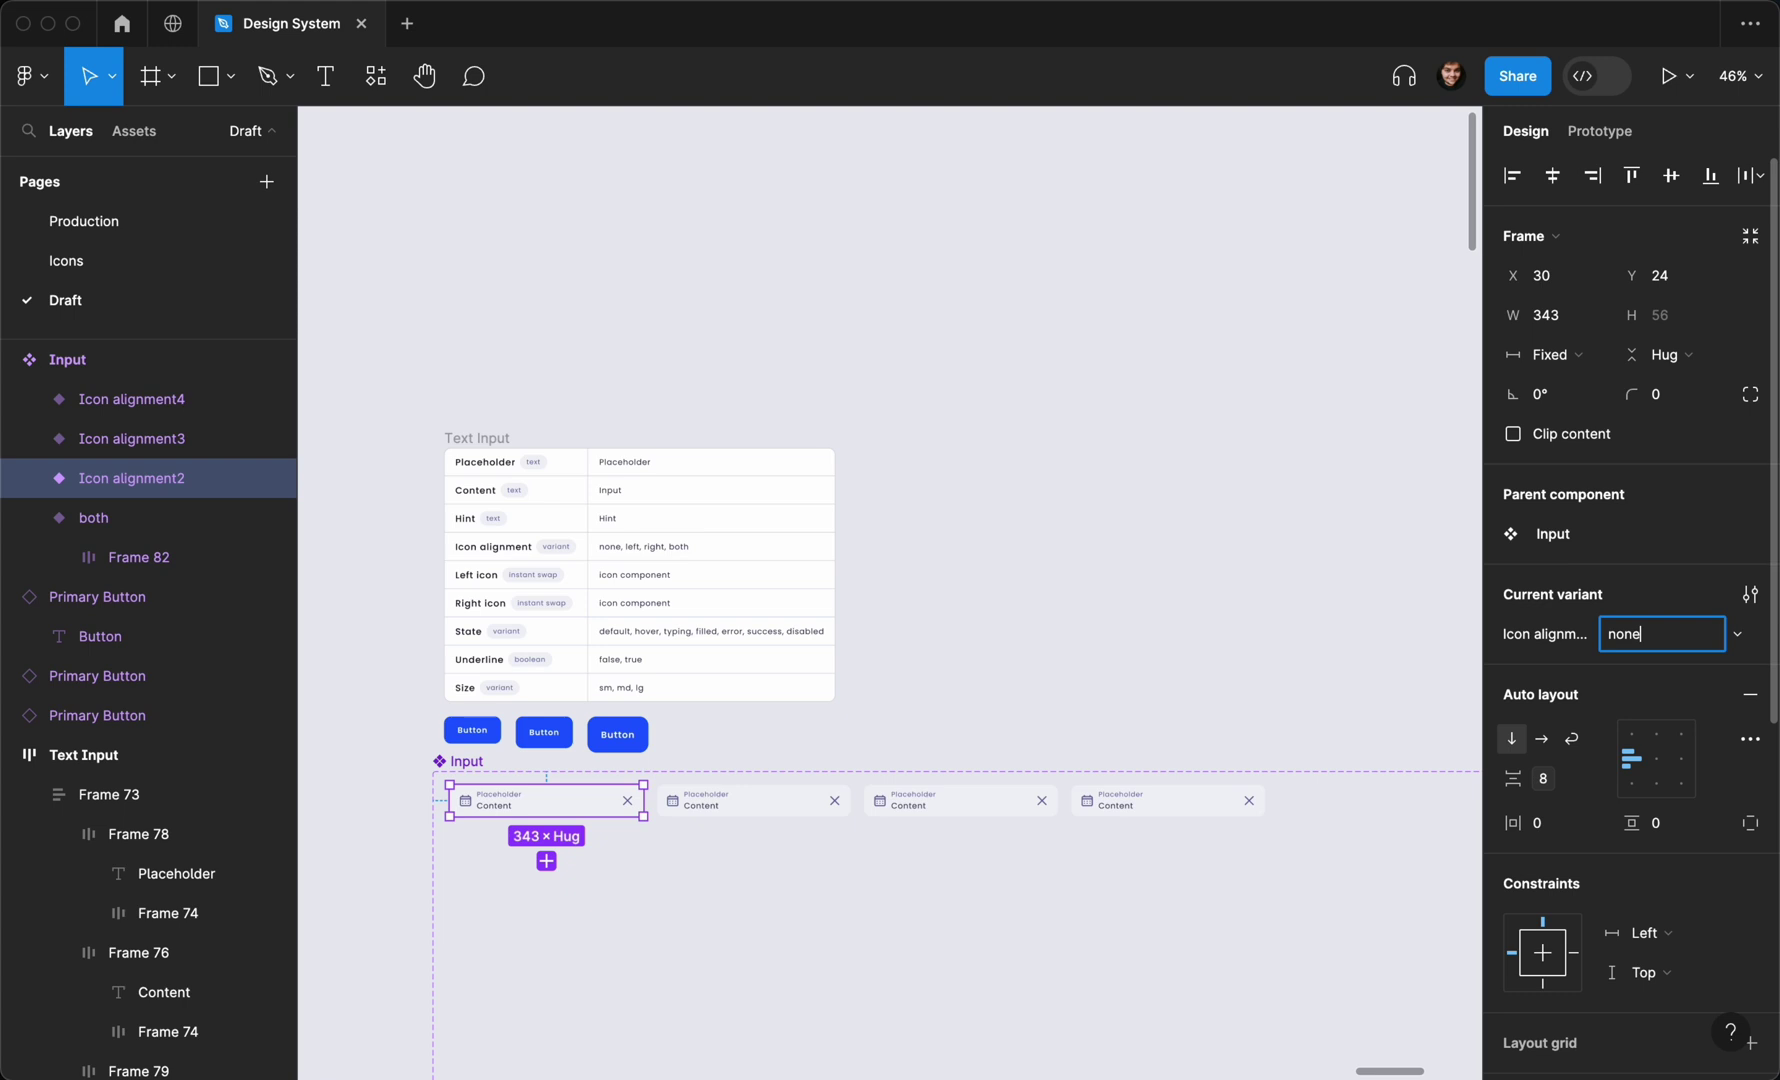
{"action": "key", "text": "Return"}
Delete the close icon and the calendar icon from the none variant
{"action": "scroll", "coordinate": [636, 882], "scroll_direction": "up", "scroll_amount": 5}
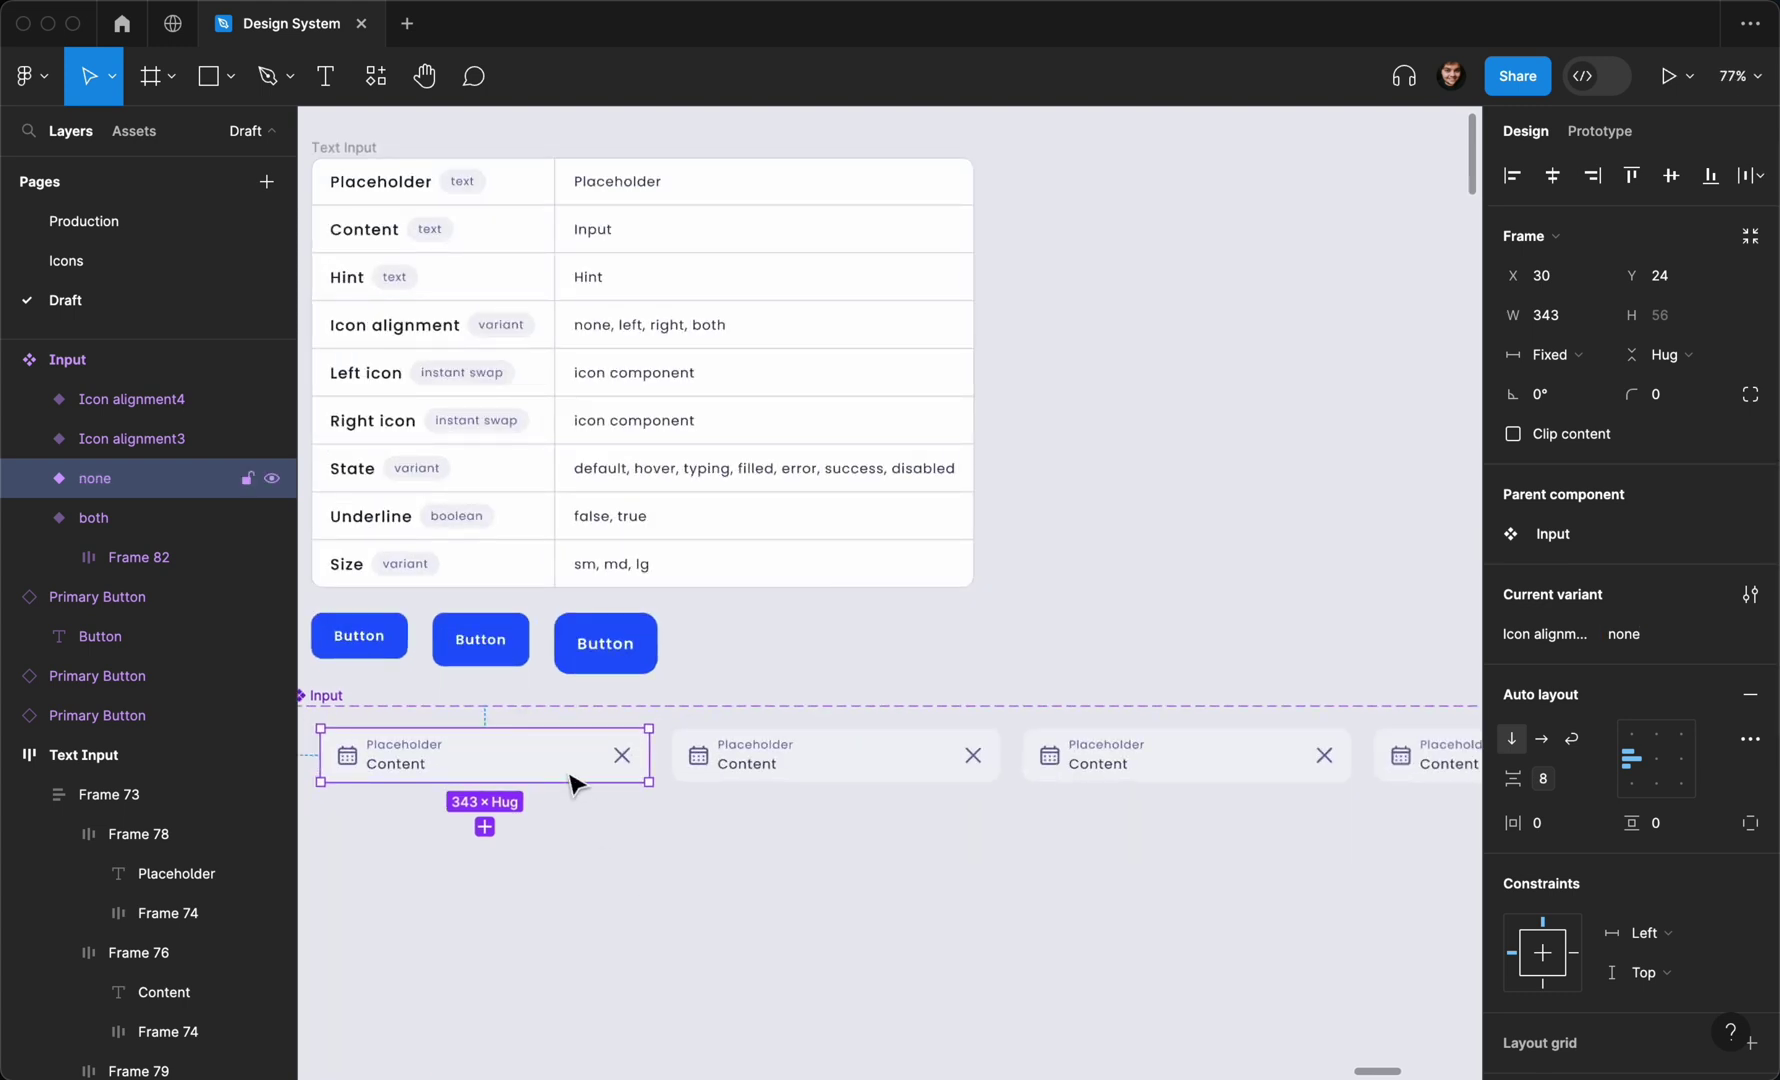
{"action": "double_click", "coordinate": [613, 758]}
{"action": "left_click", "coordinate": [613, 758]}
{"action": "key", "text": "Delete"}
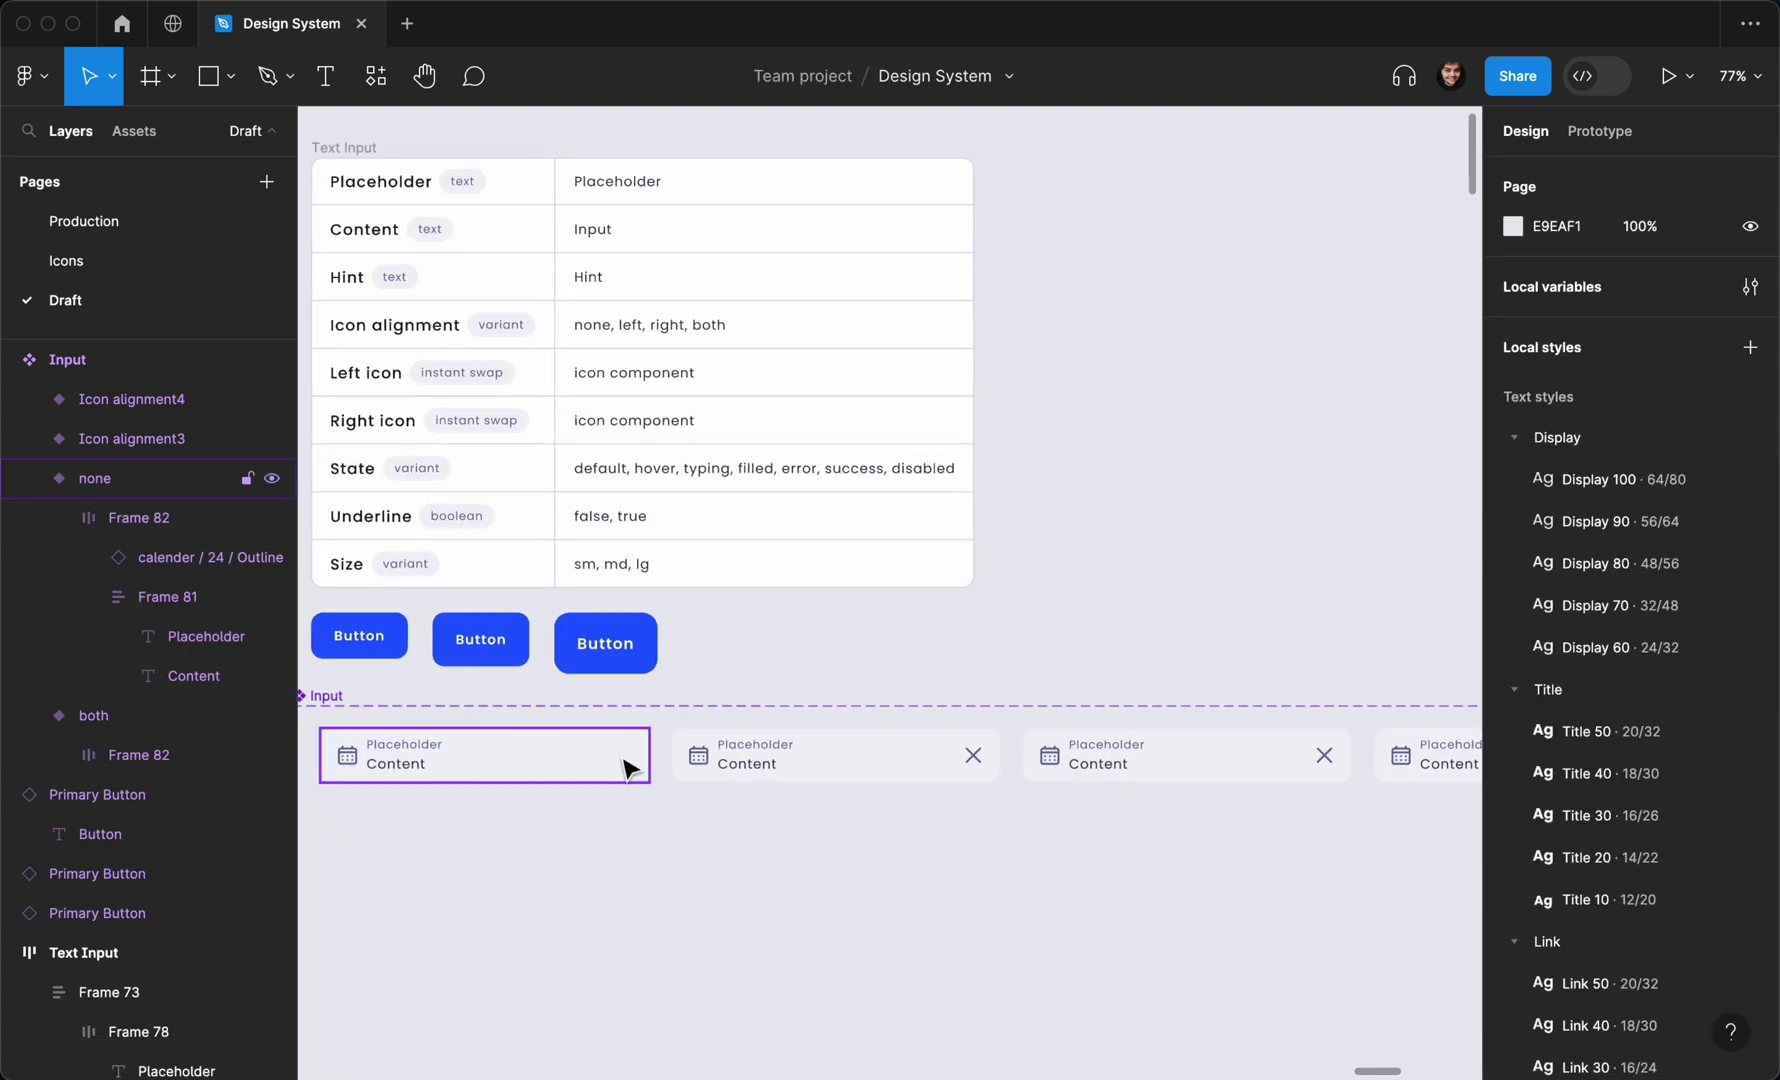
{"action": "double_click", "coordinate": [346, 751]}
{"action": "left_click", "coordinate": [346, 753]}
{"action": "key", "text": "Delete"}
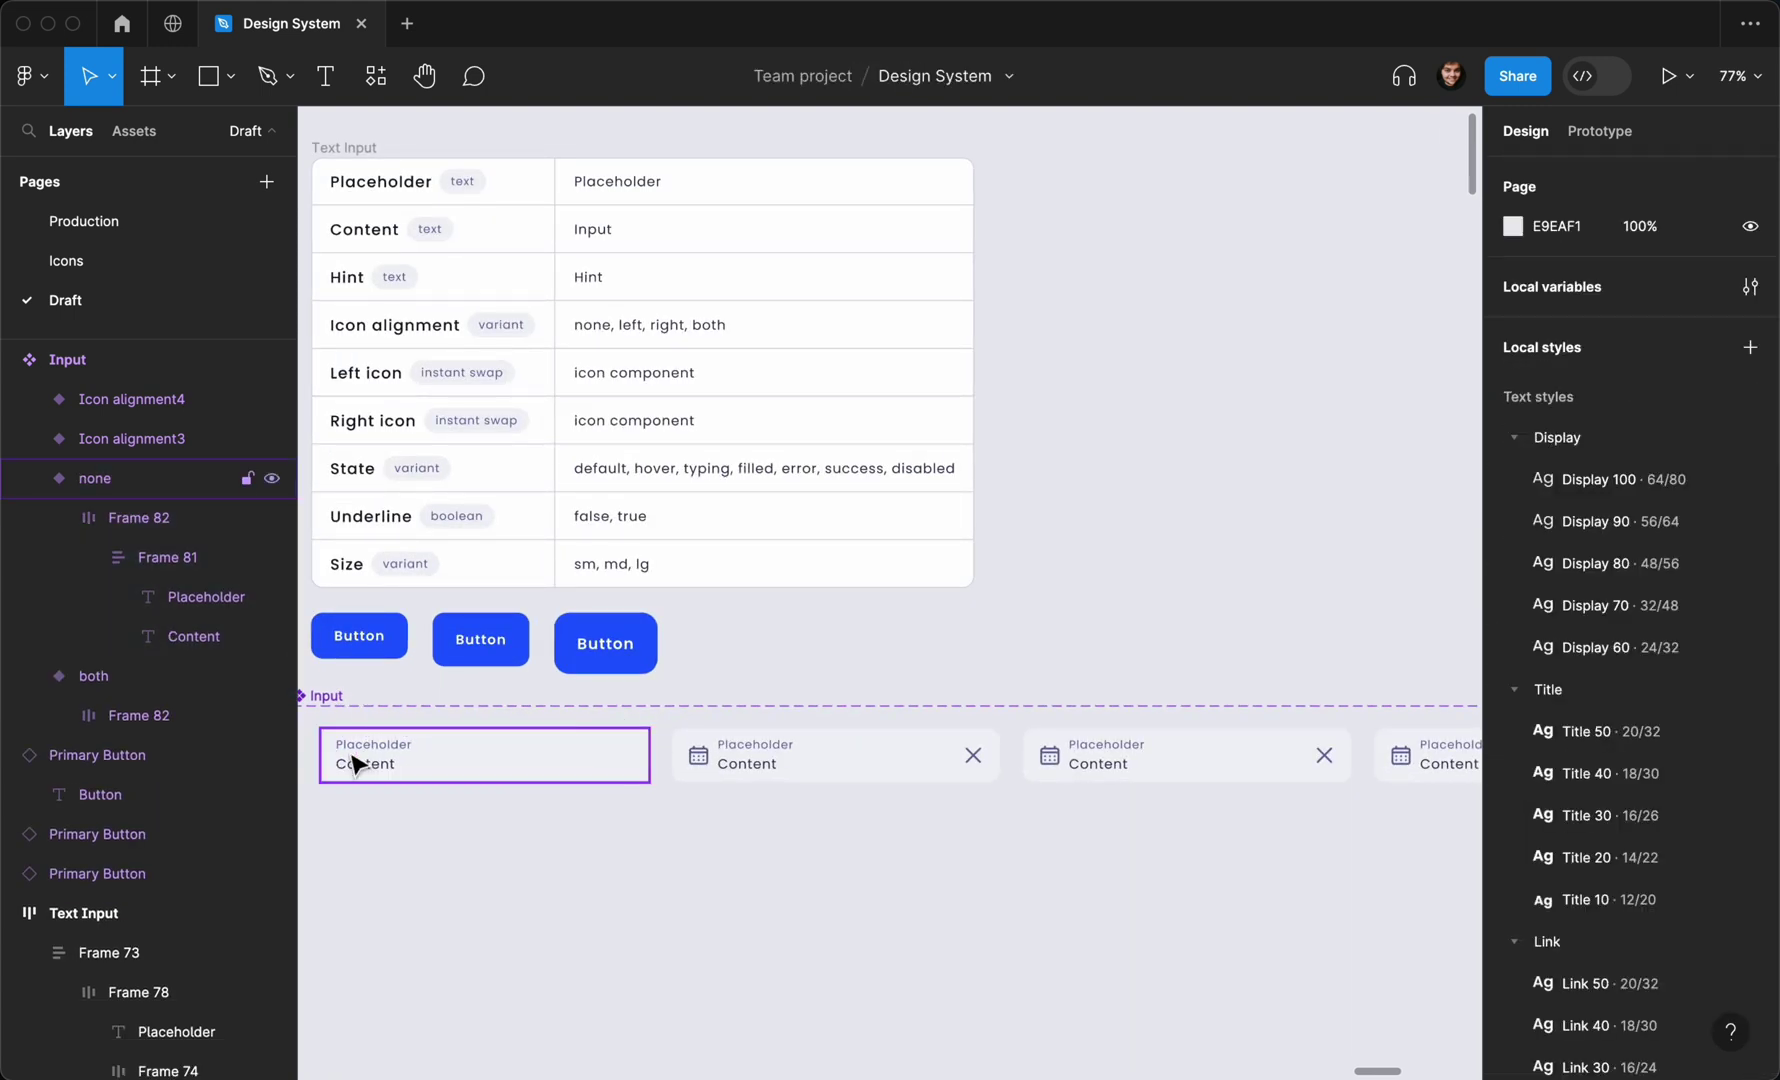
Set the fourth variant's icon alignment property to both
{"action": "left_click", "coordinate": [763, 745]}
{"action": "left_click", "coordinate": [763, 745]}
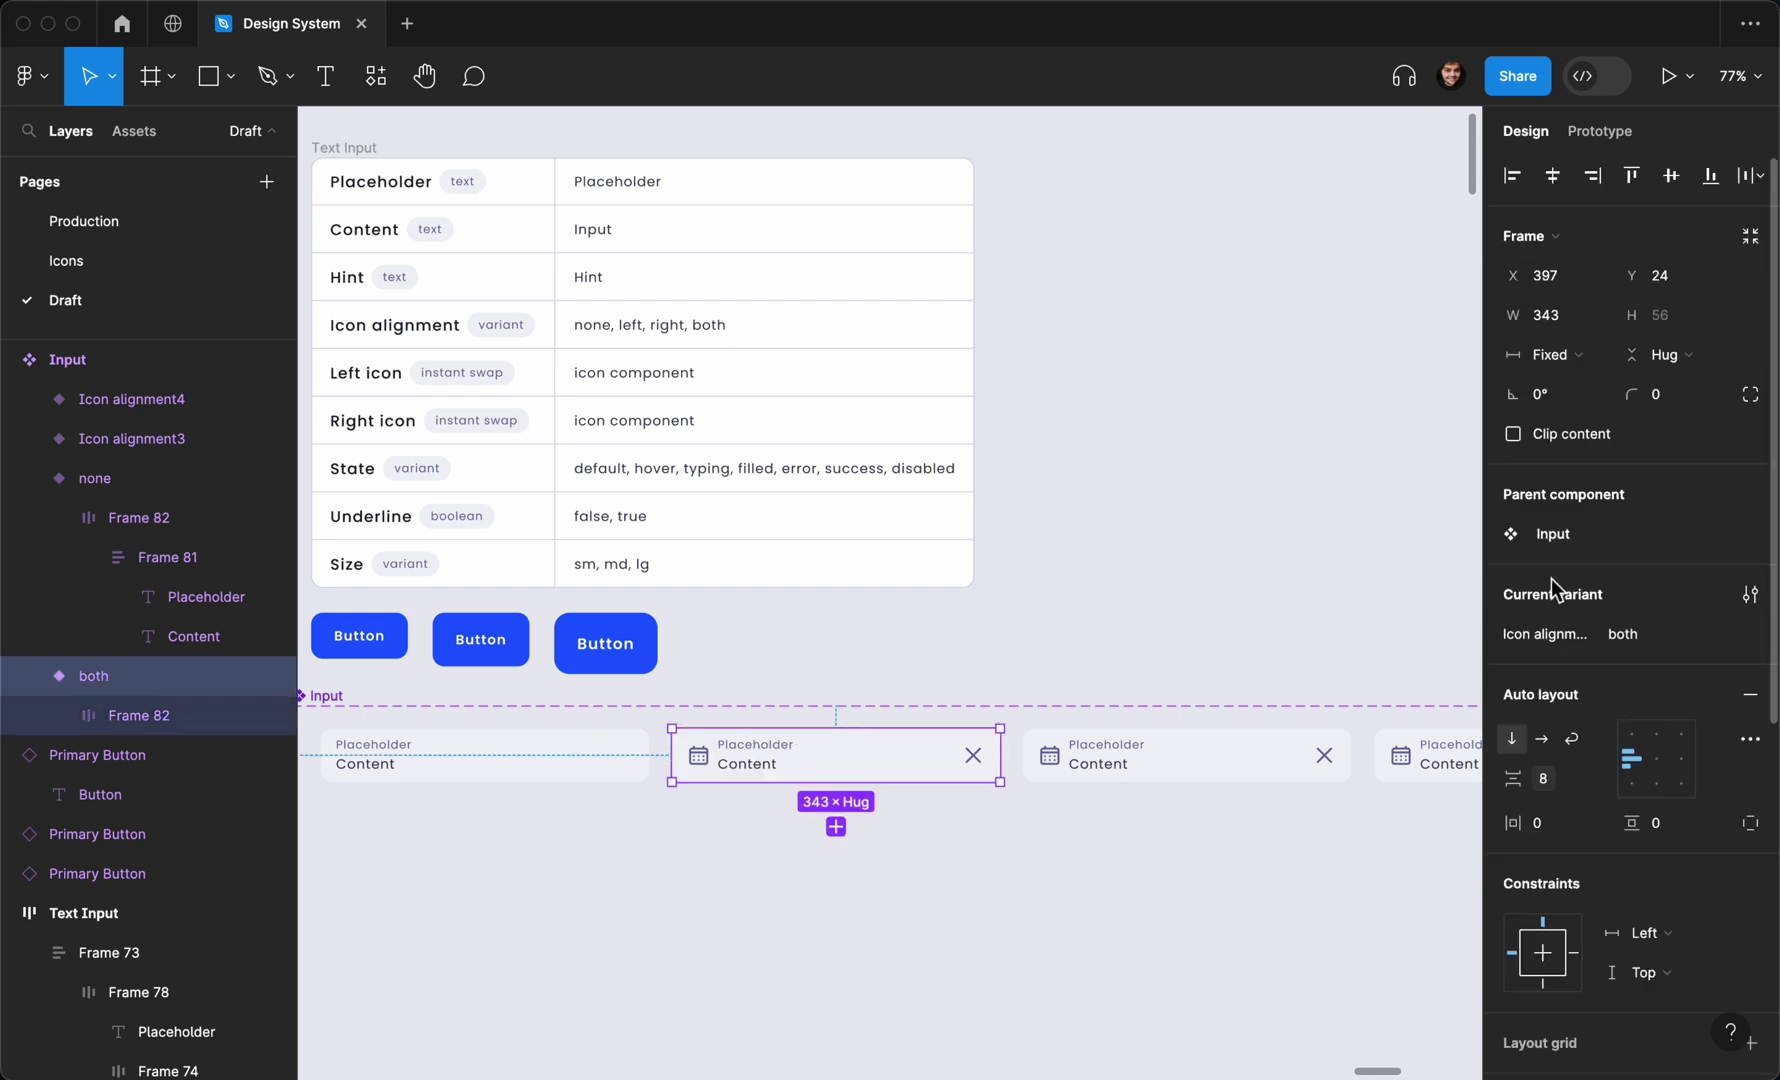
{"action": "left_click", "coordinate": [1633, 635]}
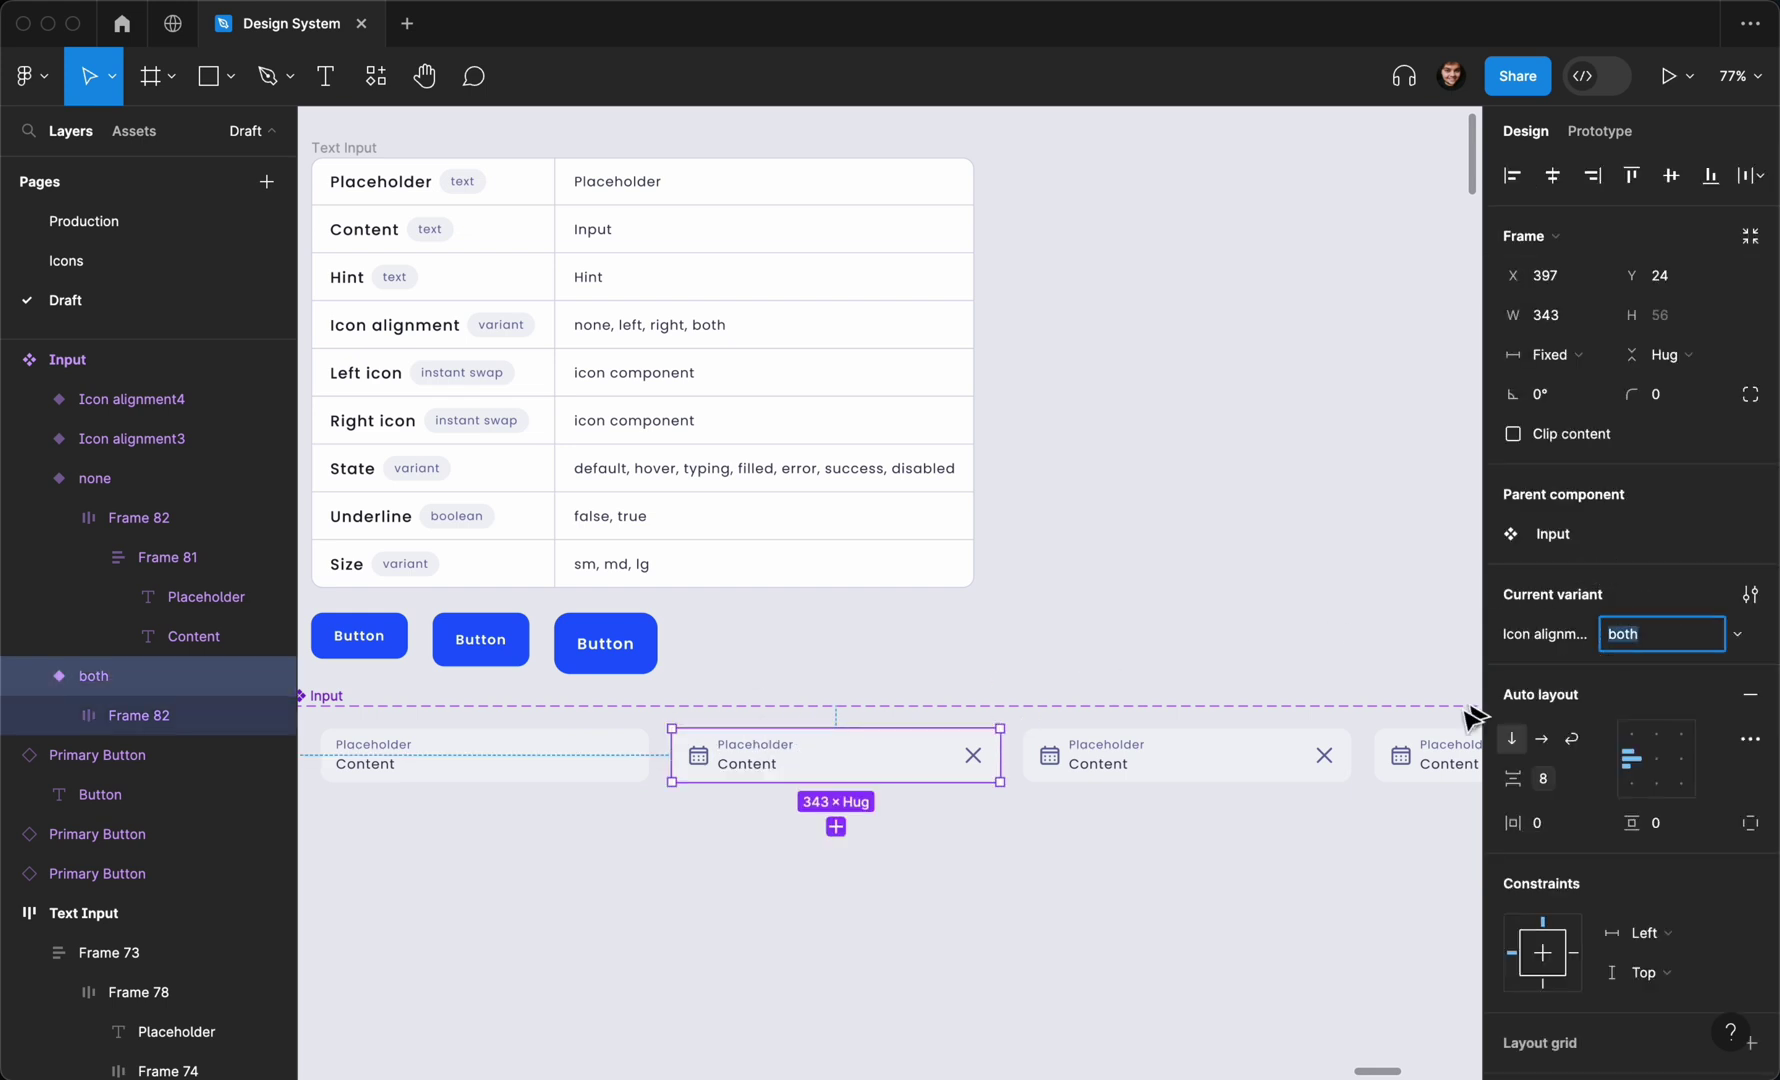
{"action": "left_click", "coordinate": [1367, 745]}
{"action": "left_click", "coordinate": [1440, 757]}
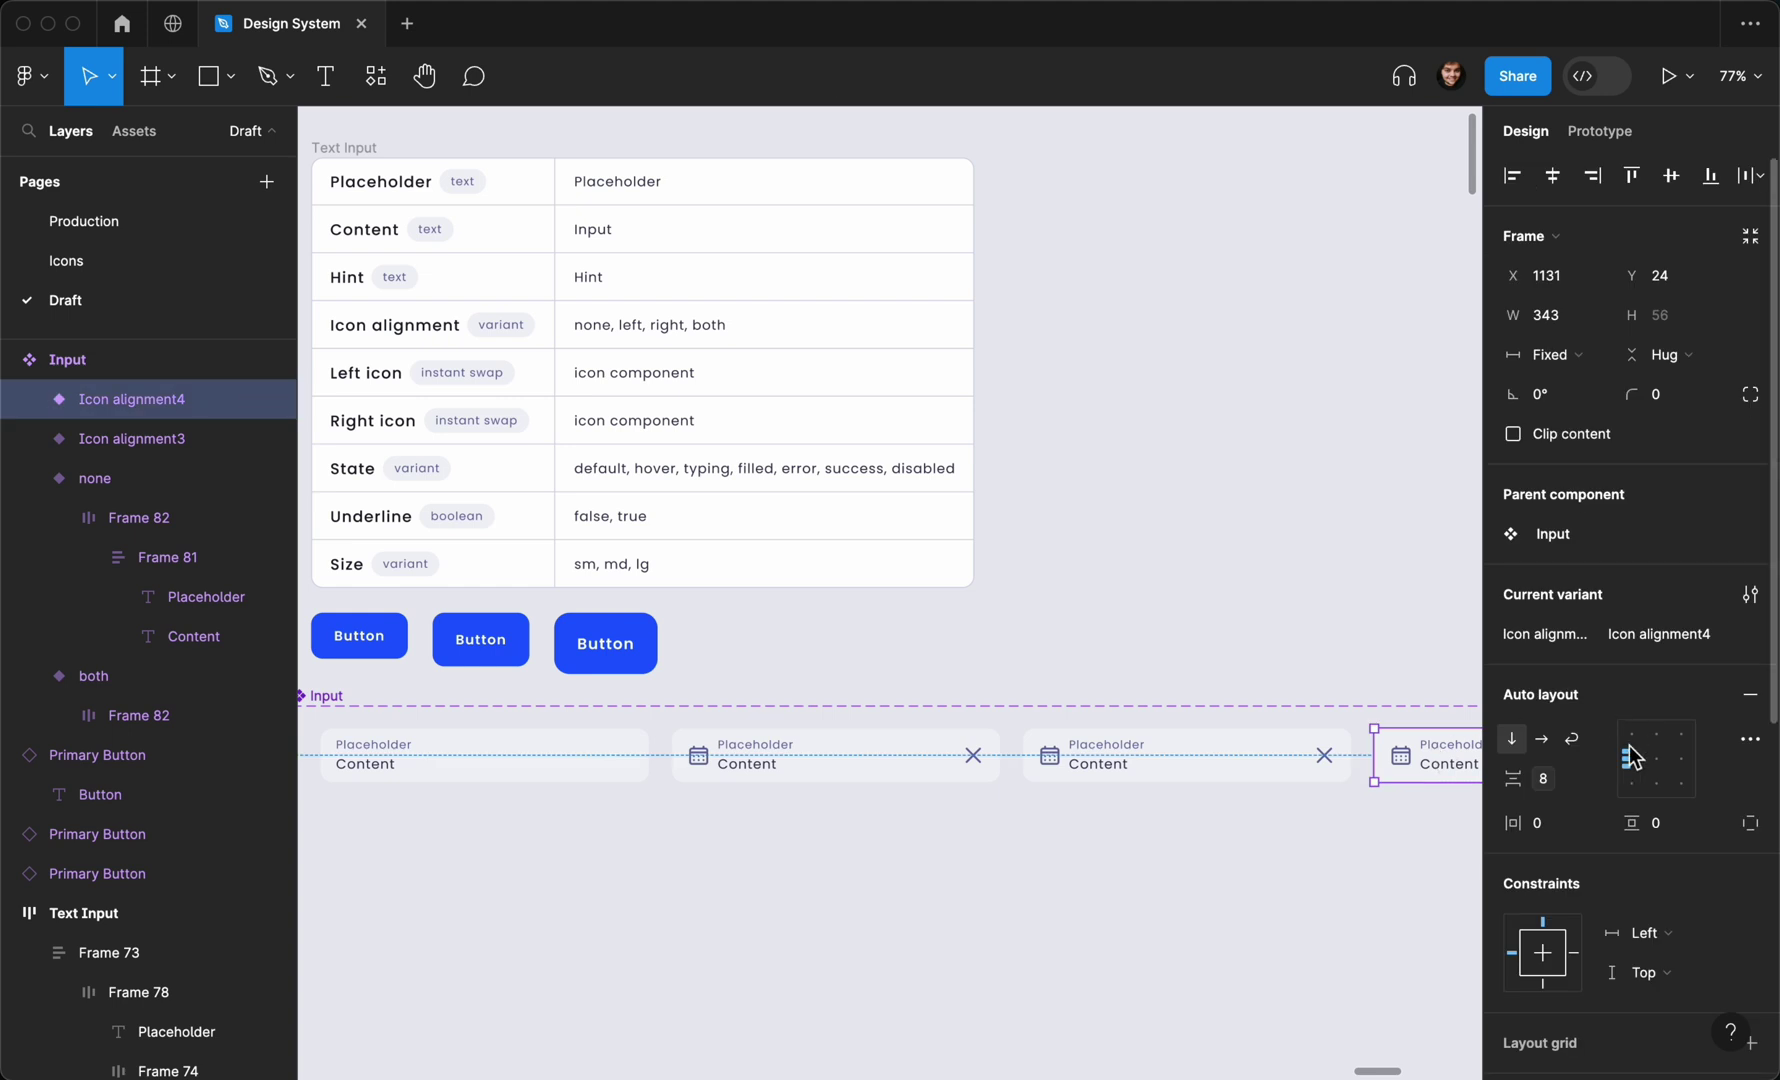
{"action": "left_click", "coordinate": [1664, 640]}
{"action": "type", "text": "both"}
{"action": "key", "text": "Return"}
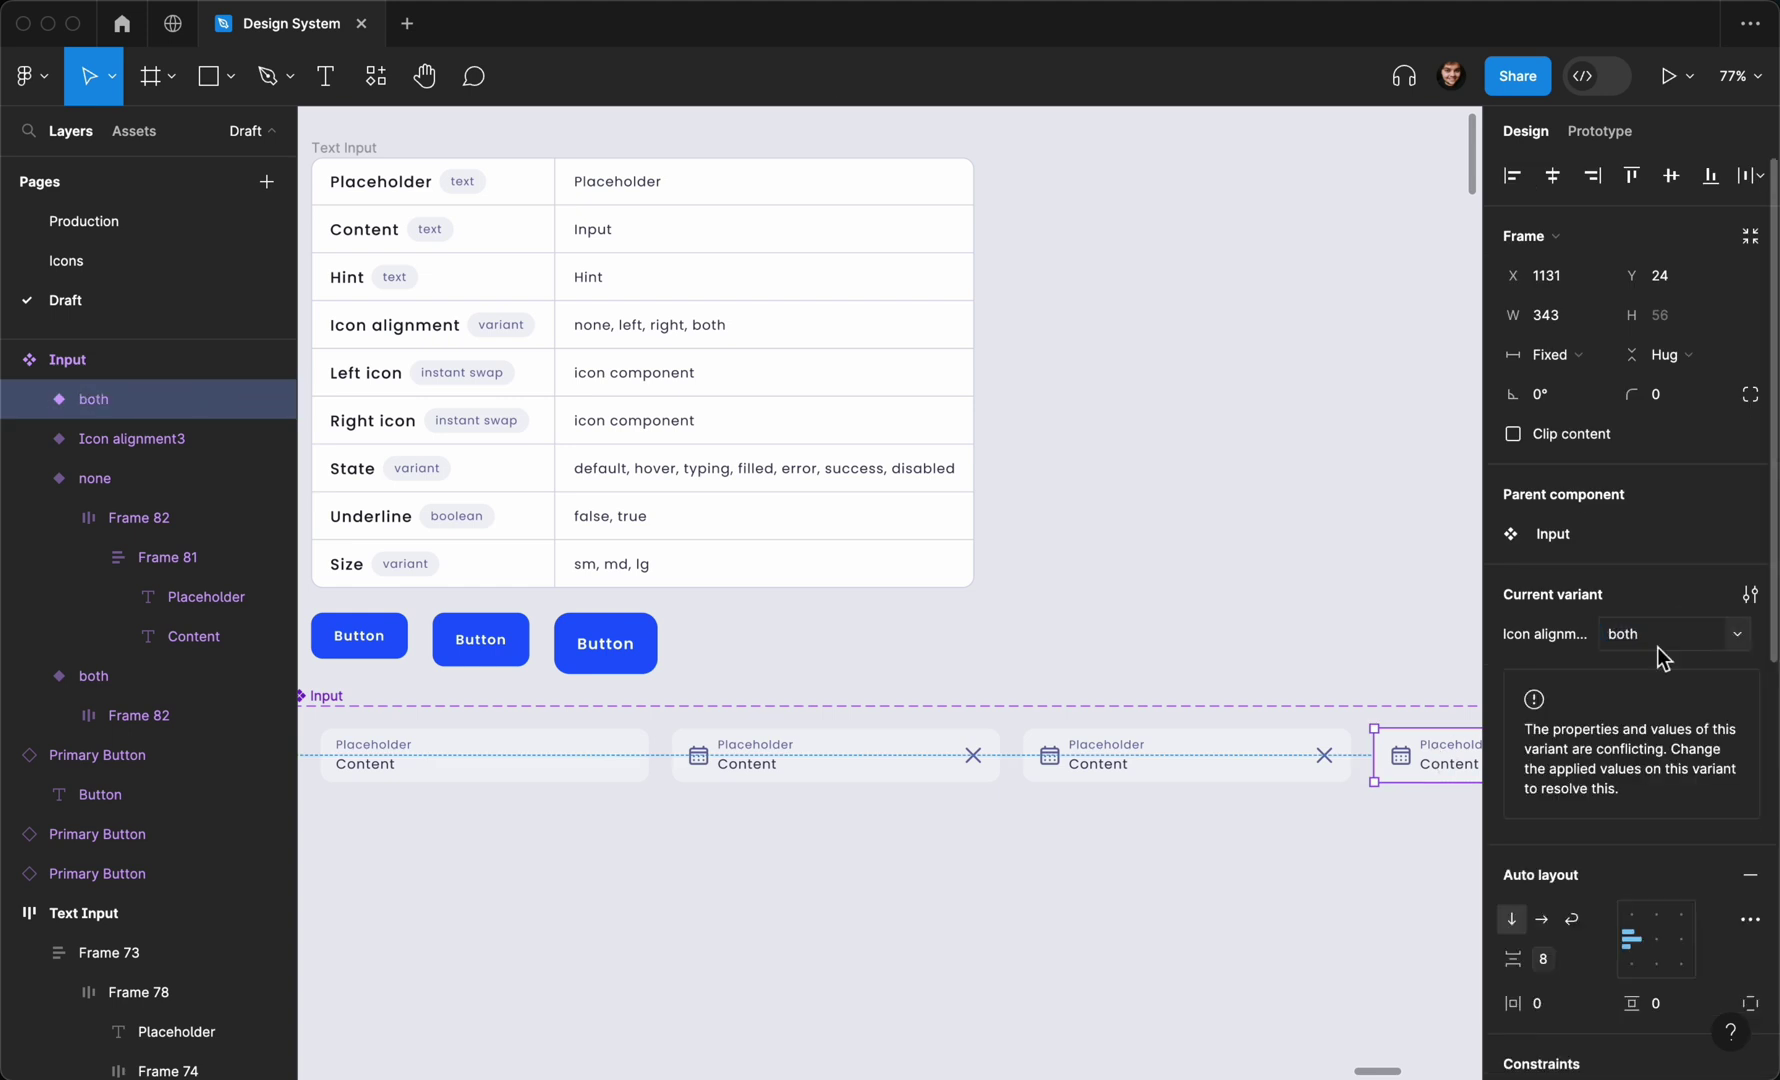
Set the third variant's icon alignment property to right
{"action": "left_click", "coordinate": [1068, 765]}
{"action": "left_click", "coordinate": [1661, 636]}
{"action": "type", "text": "r"}
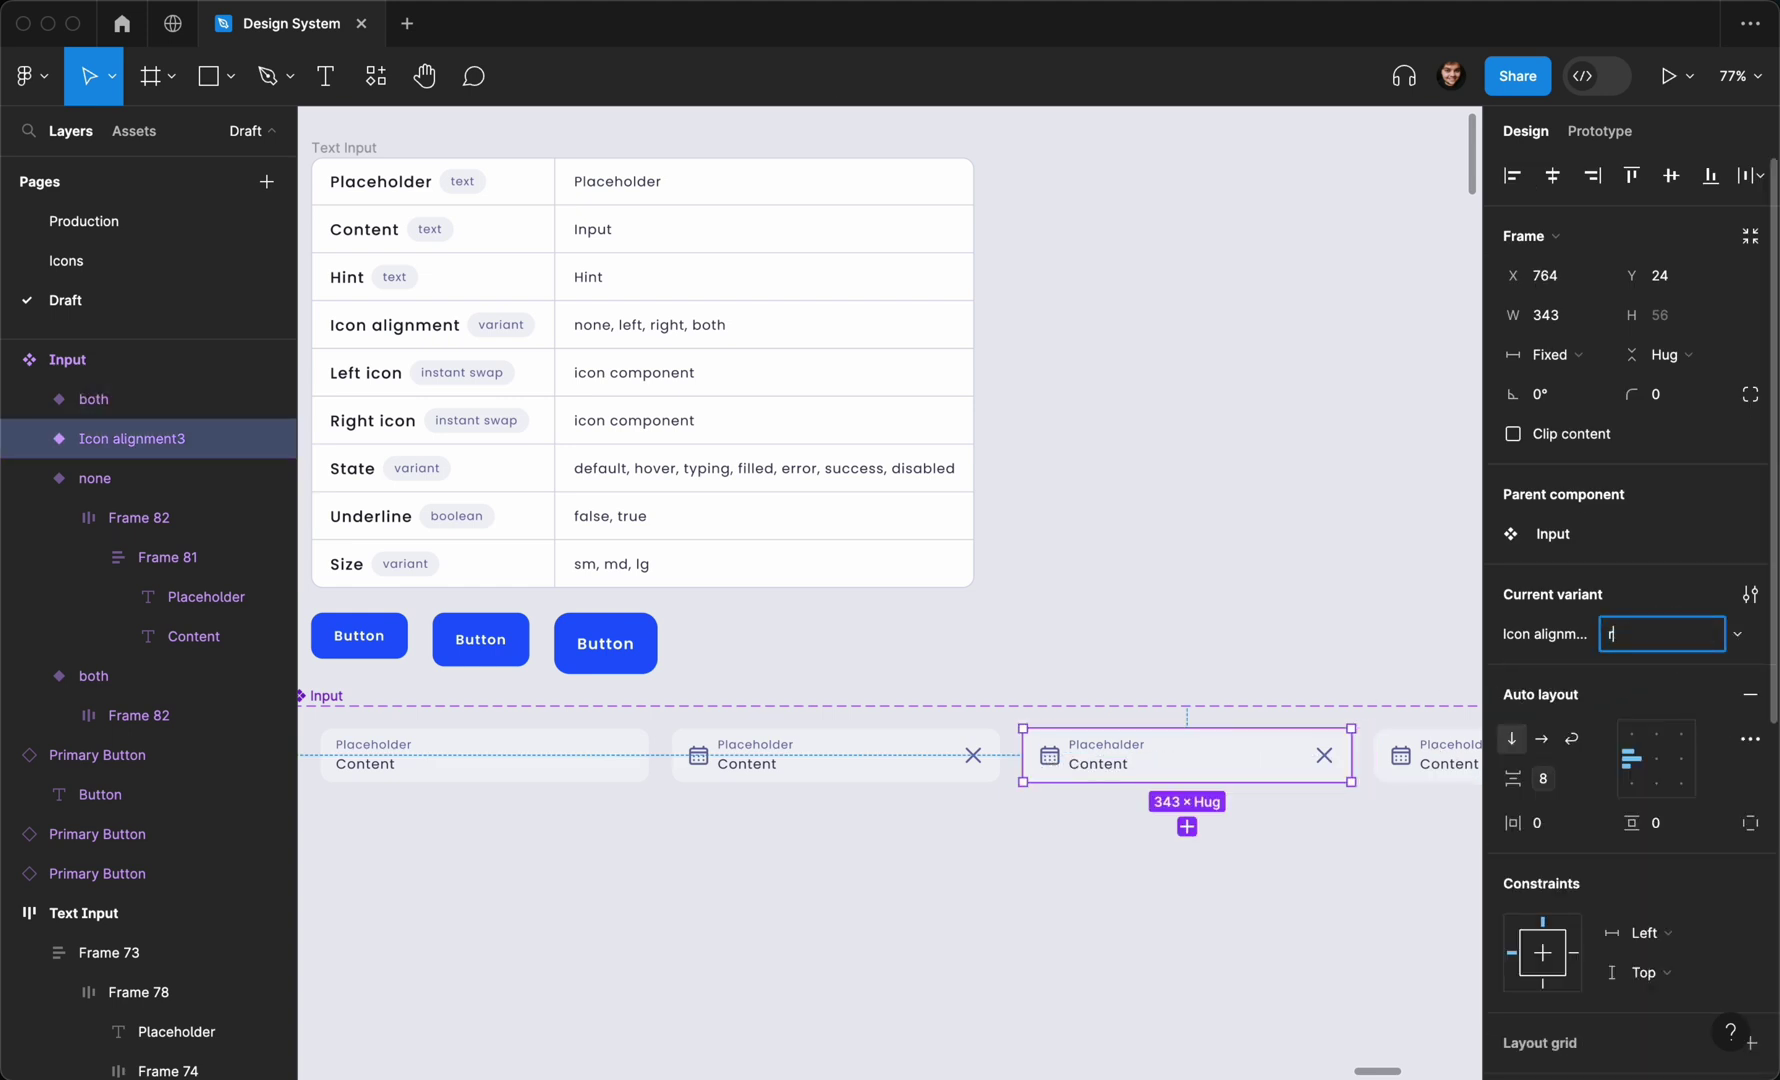
{"action": "type", "text": "ight"}
{"action": "key", "text": "Return"}
Set the second variant's icon alignment property to left
{"action": "left_click", "coordinate": [894, 775]}
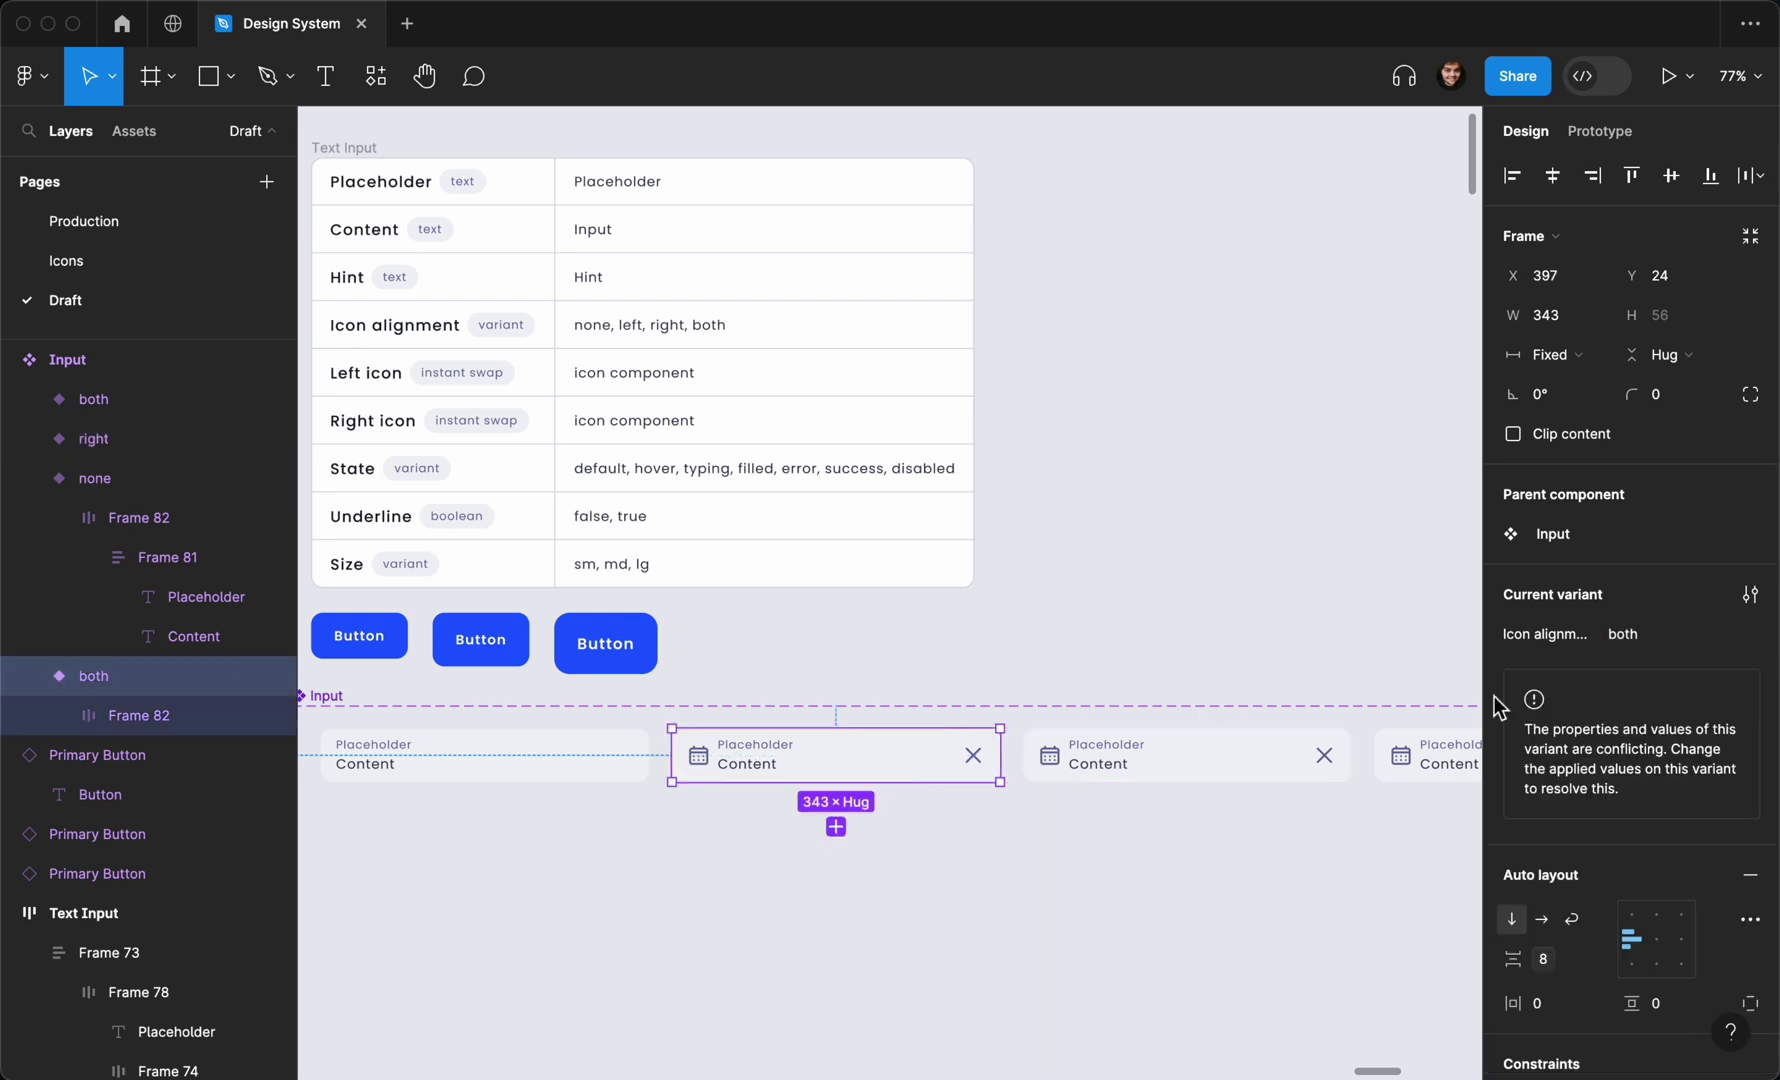
{"action": "left_click", "coordinate": [1640, 632]}
{"action": "key", "text": "BackSpace"}
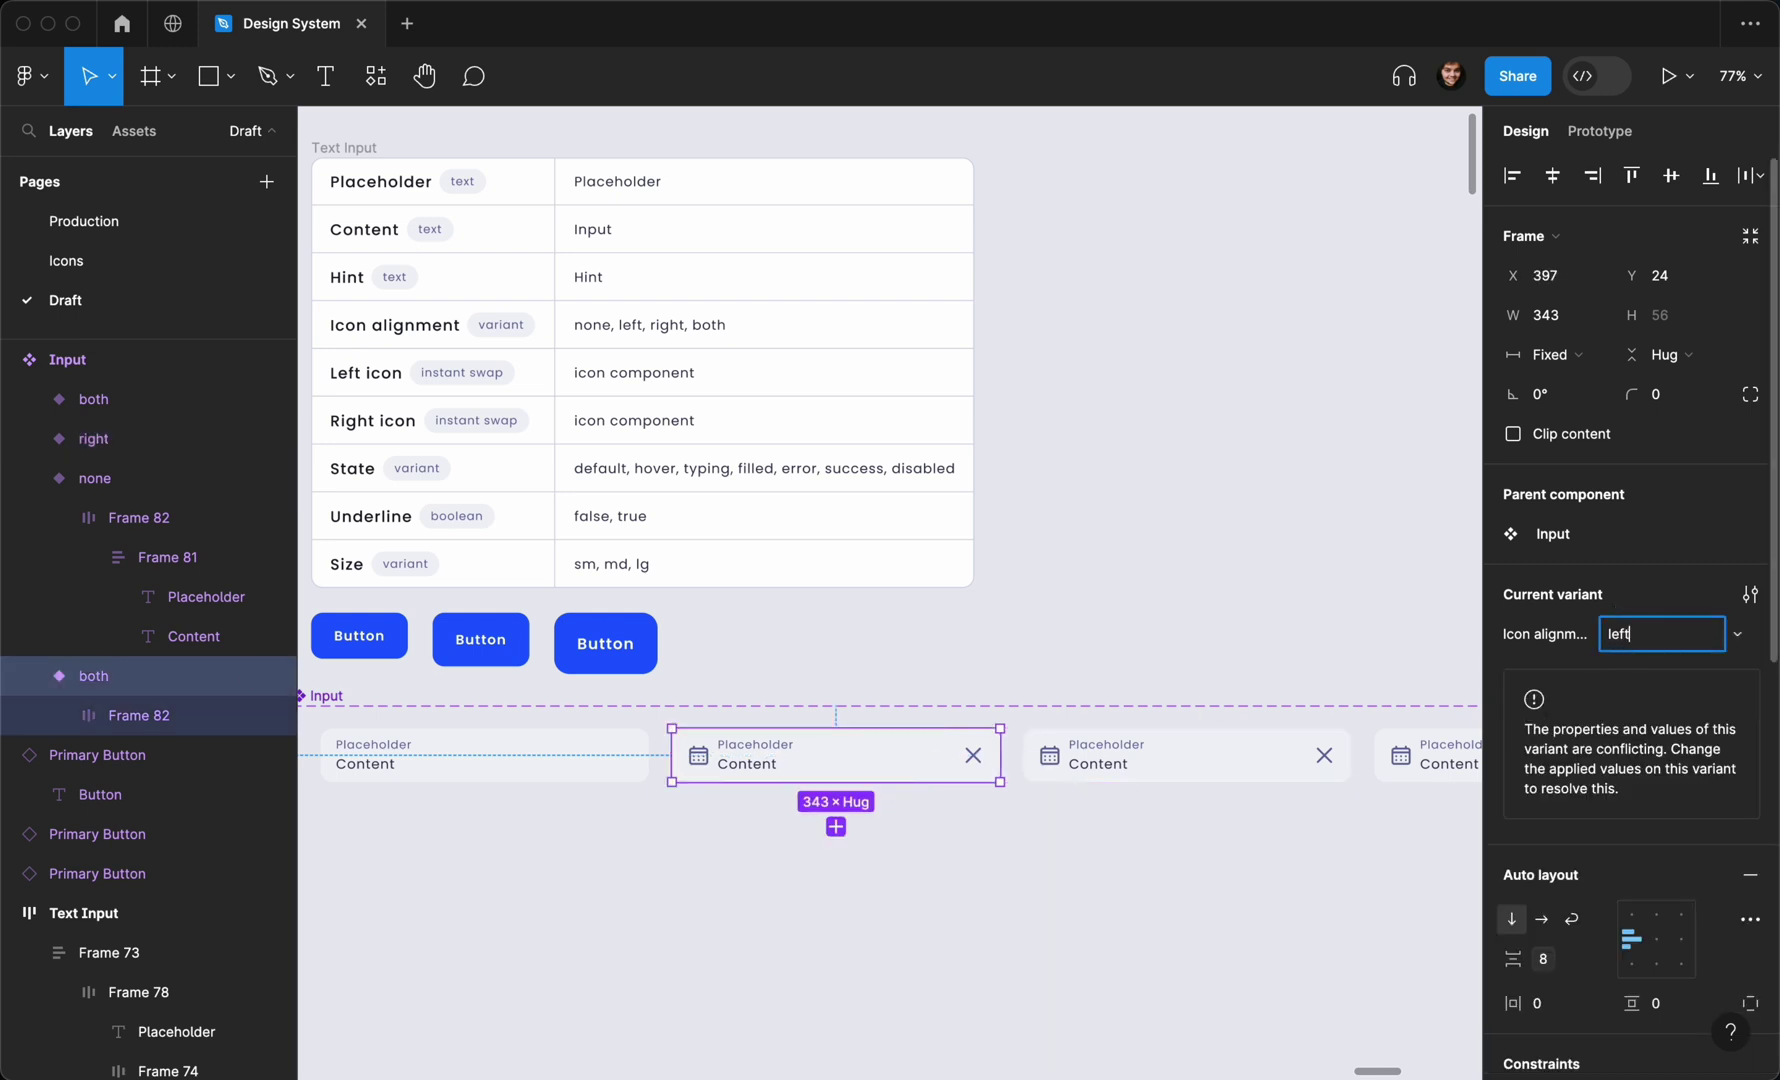
{"action": "key", "text": "Return"}
Delete the close icon from the left variant and the calendar icon from the right variant
{"action": "left_click", "coordinate": [972, 768]}
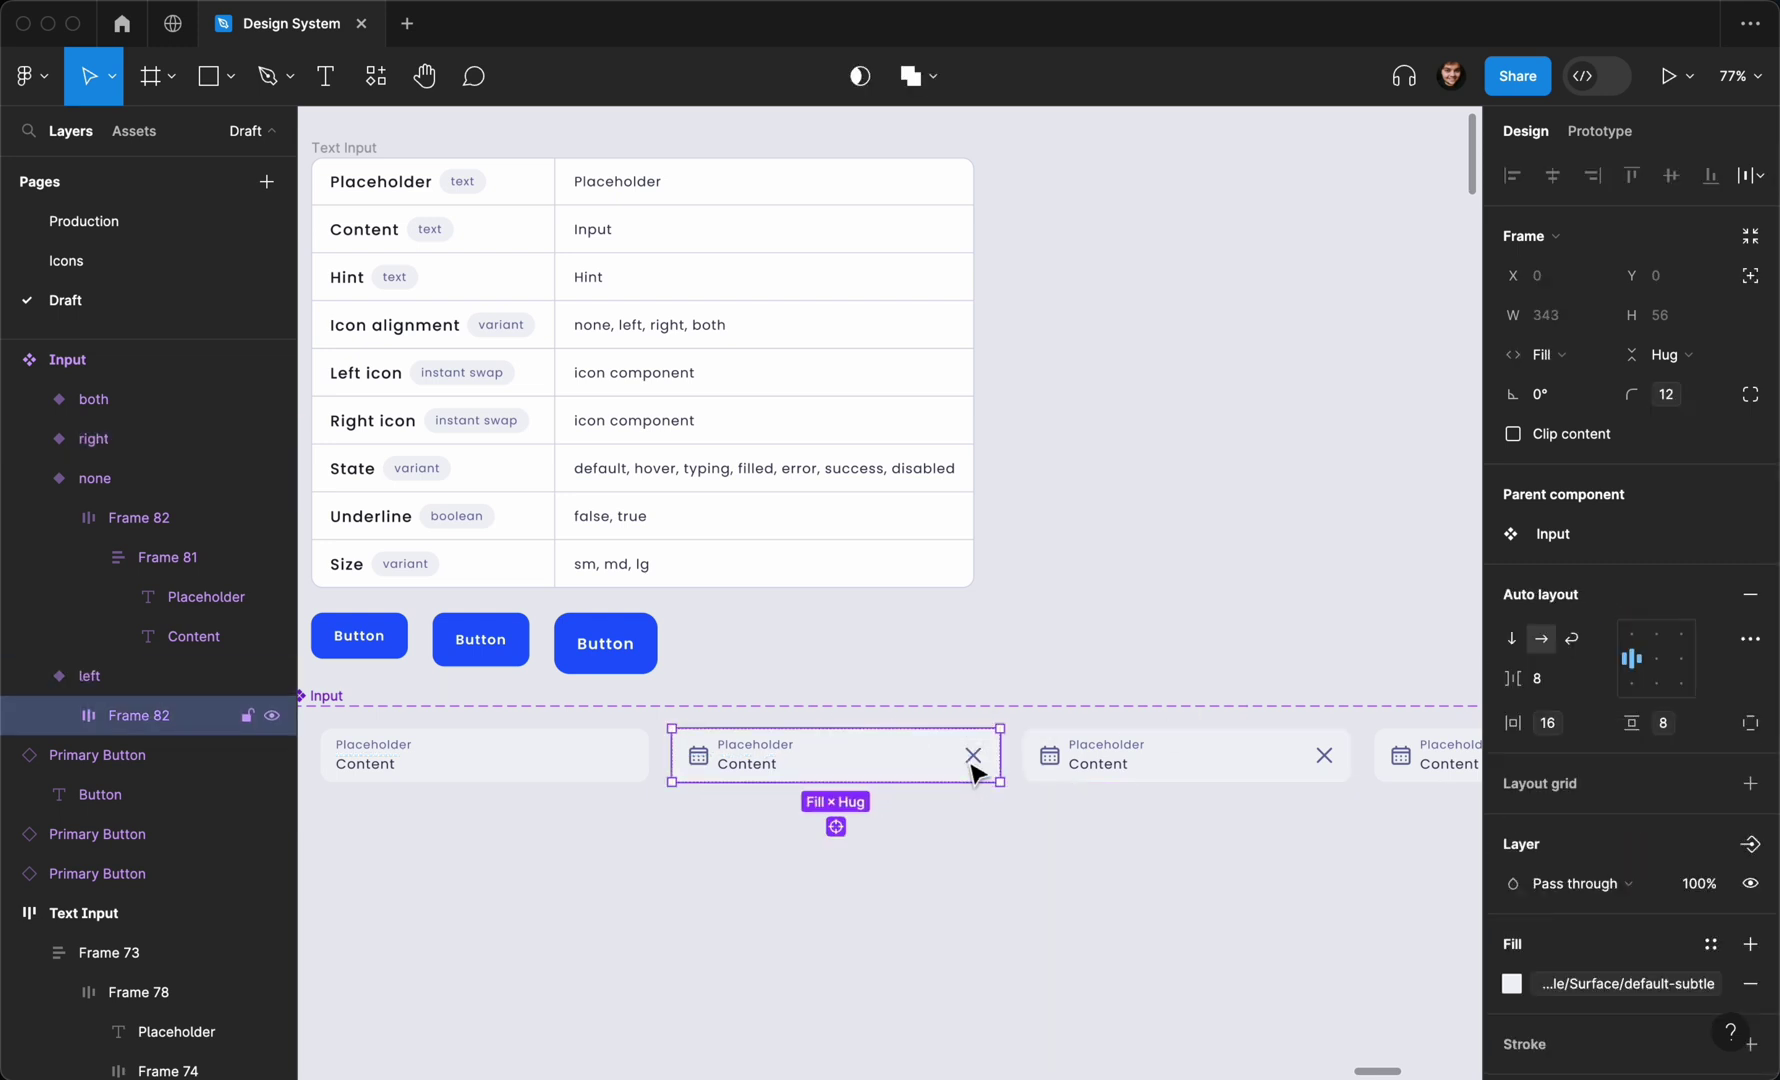
{"action": "left_click", "coordinate": [973, 765]}
{"action": "key", "text": "Escape"}
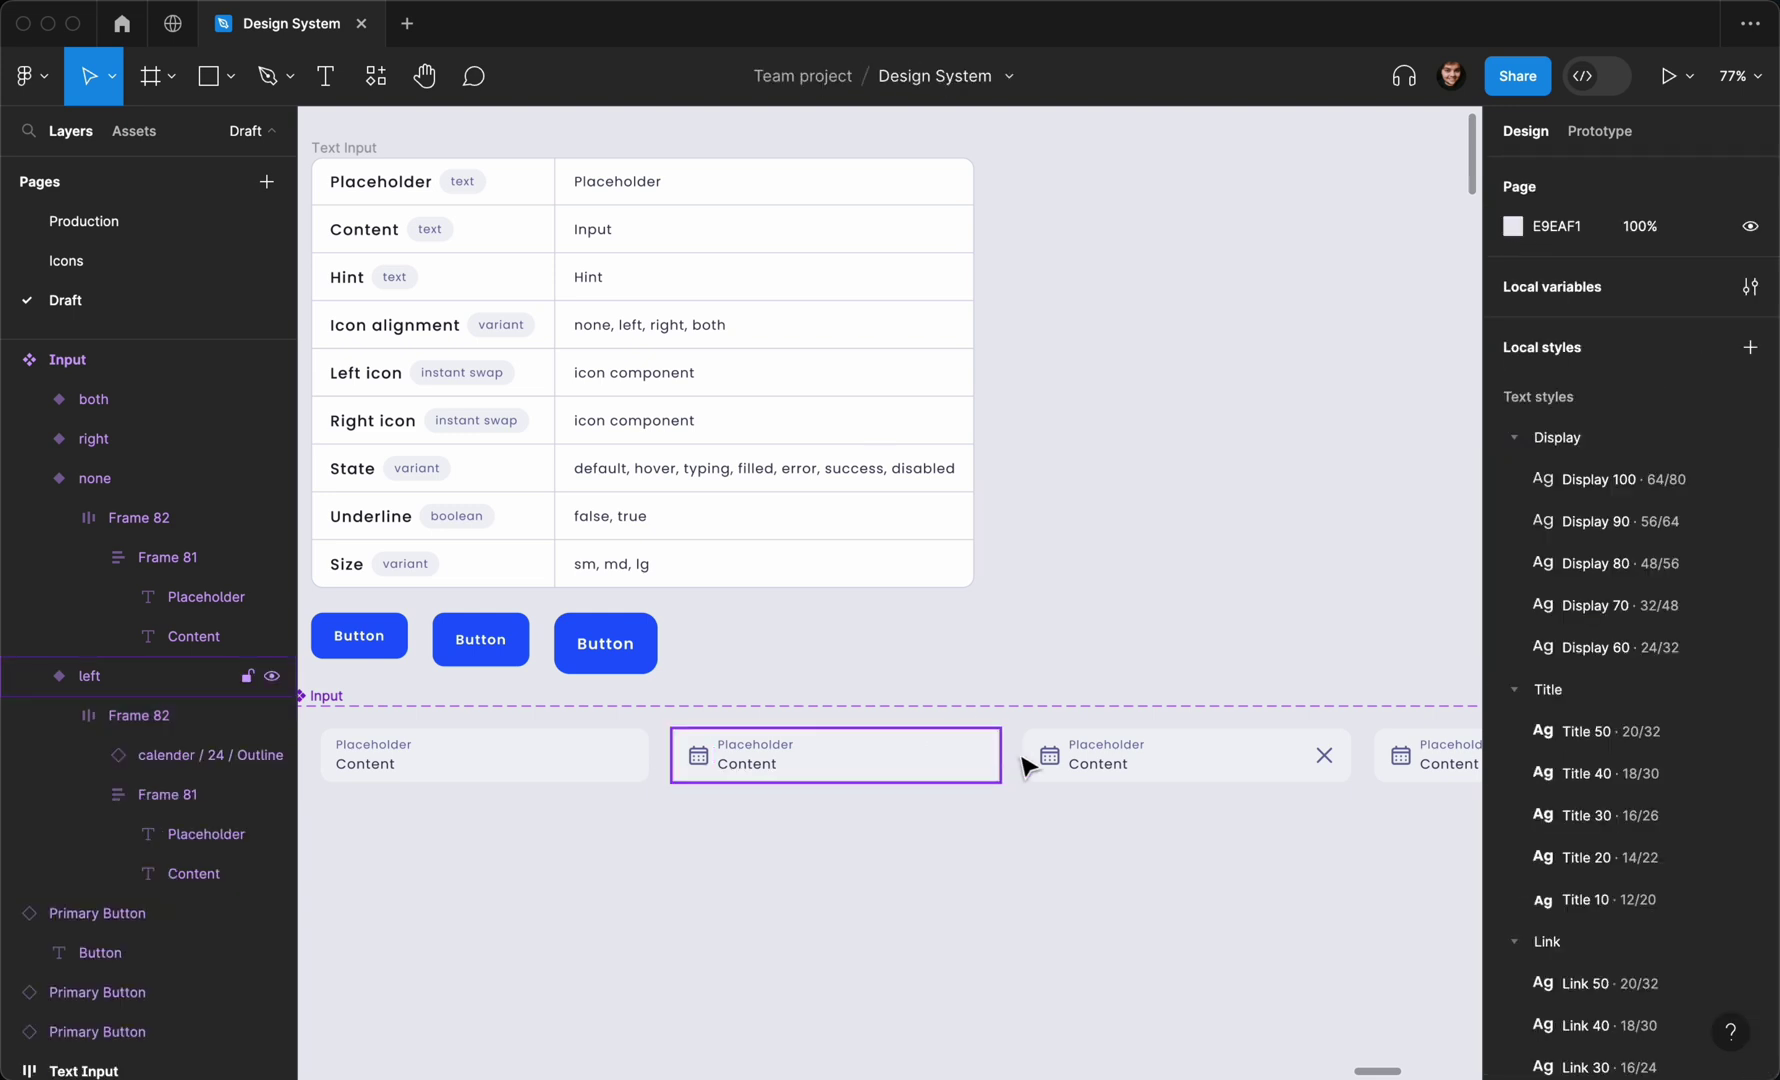
{"action": "double_click", "coordinate": [1050, 766]}
{"action": "left_click", "coordinate": [1073, 556]}
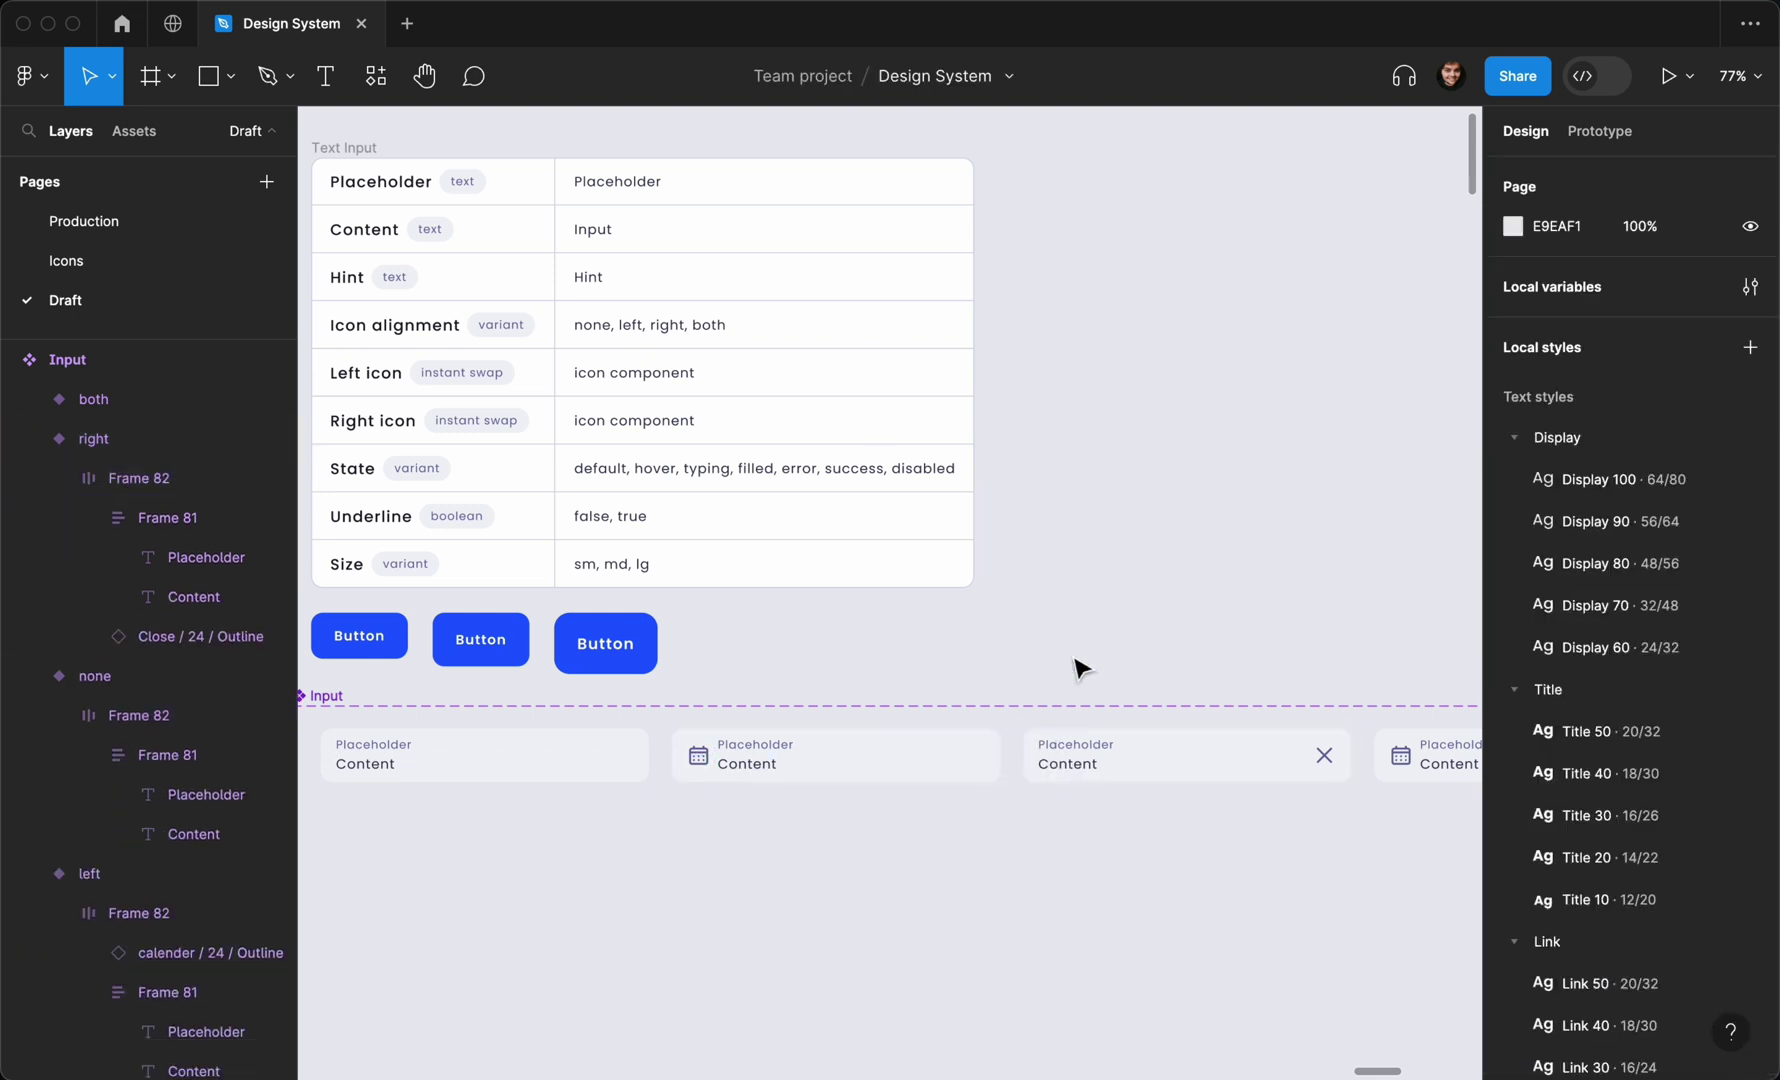
{"action": "scroll", "coordinate": [1073, 556], "scroll_direction": "down", "scroll_amount": 5, "text": "ctrl"}
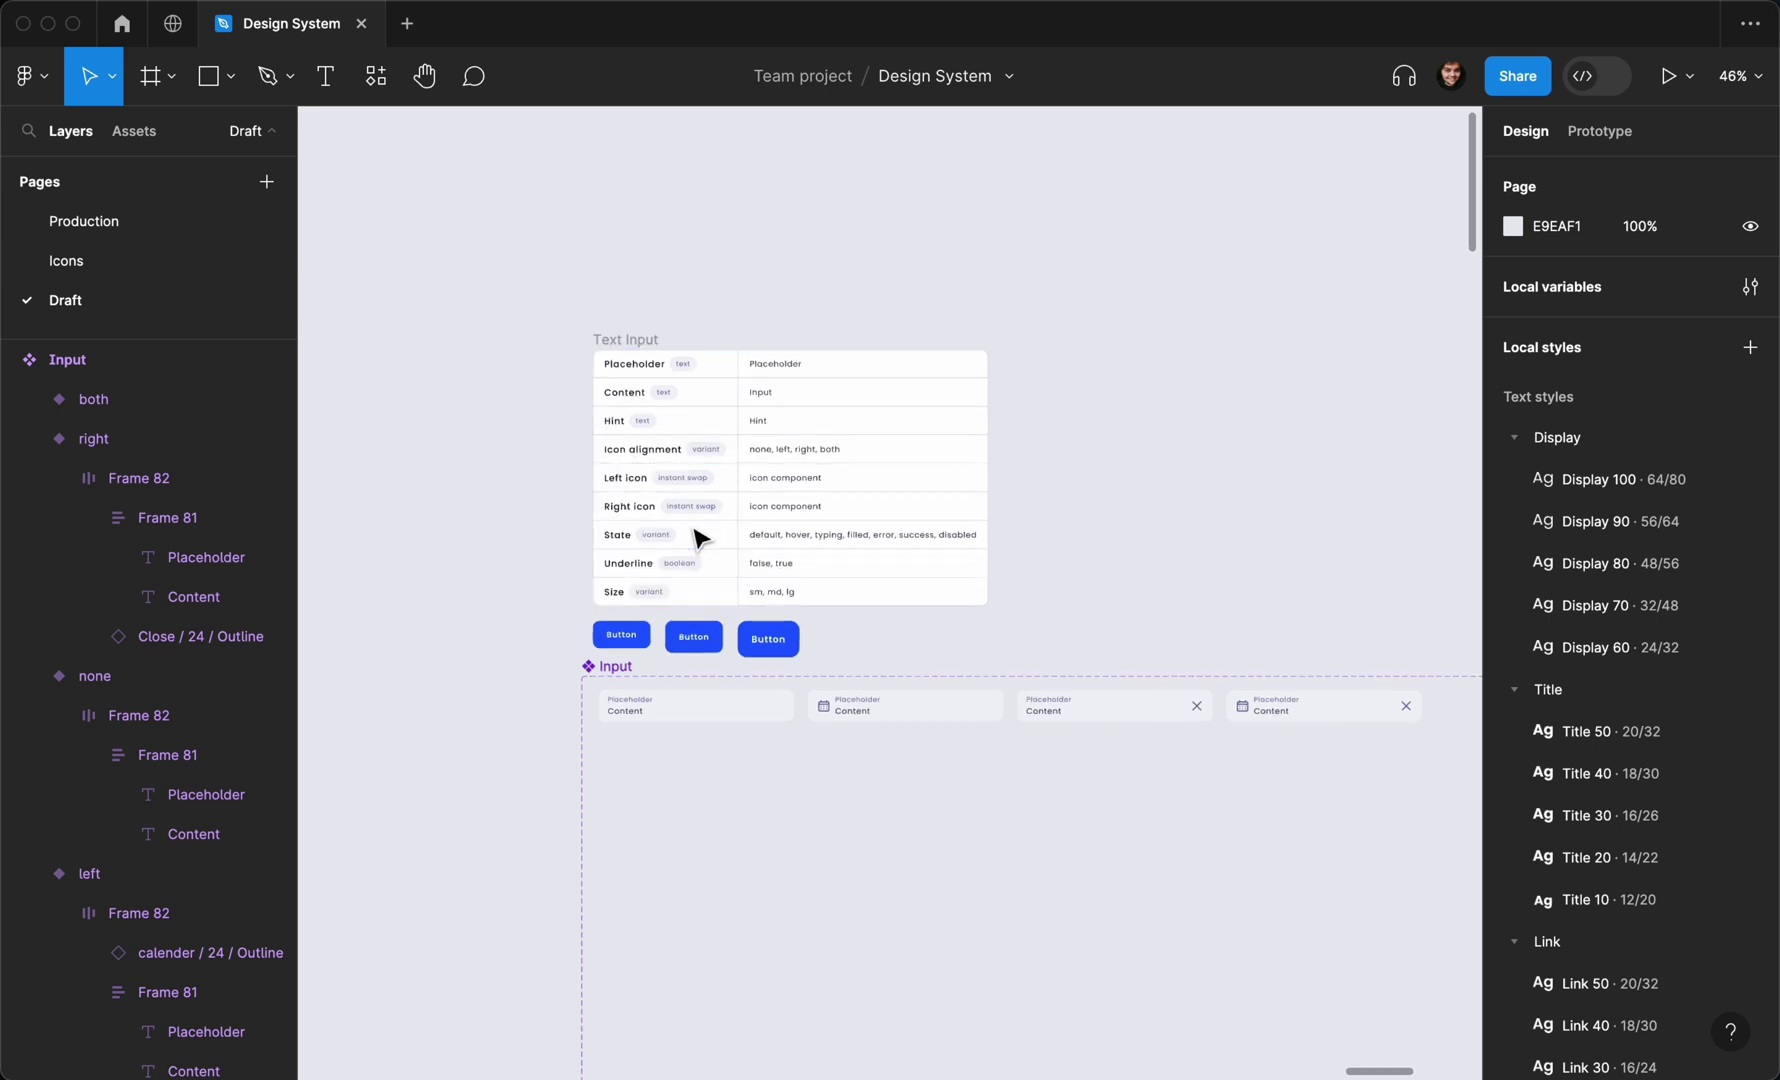
Add a text property named Hint with the value "Hint goes here" to the Input component set
{"action": "scroll", "coordinate": [700, 580], "scroll_direction": "up", "scroll_amount": 4}
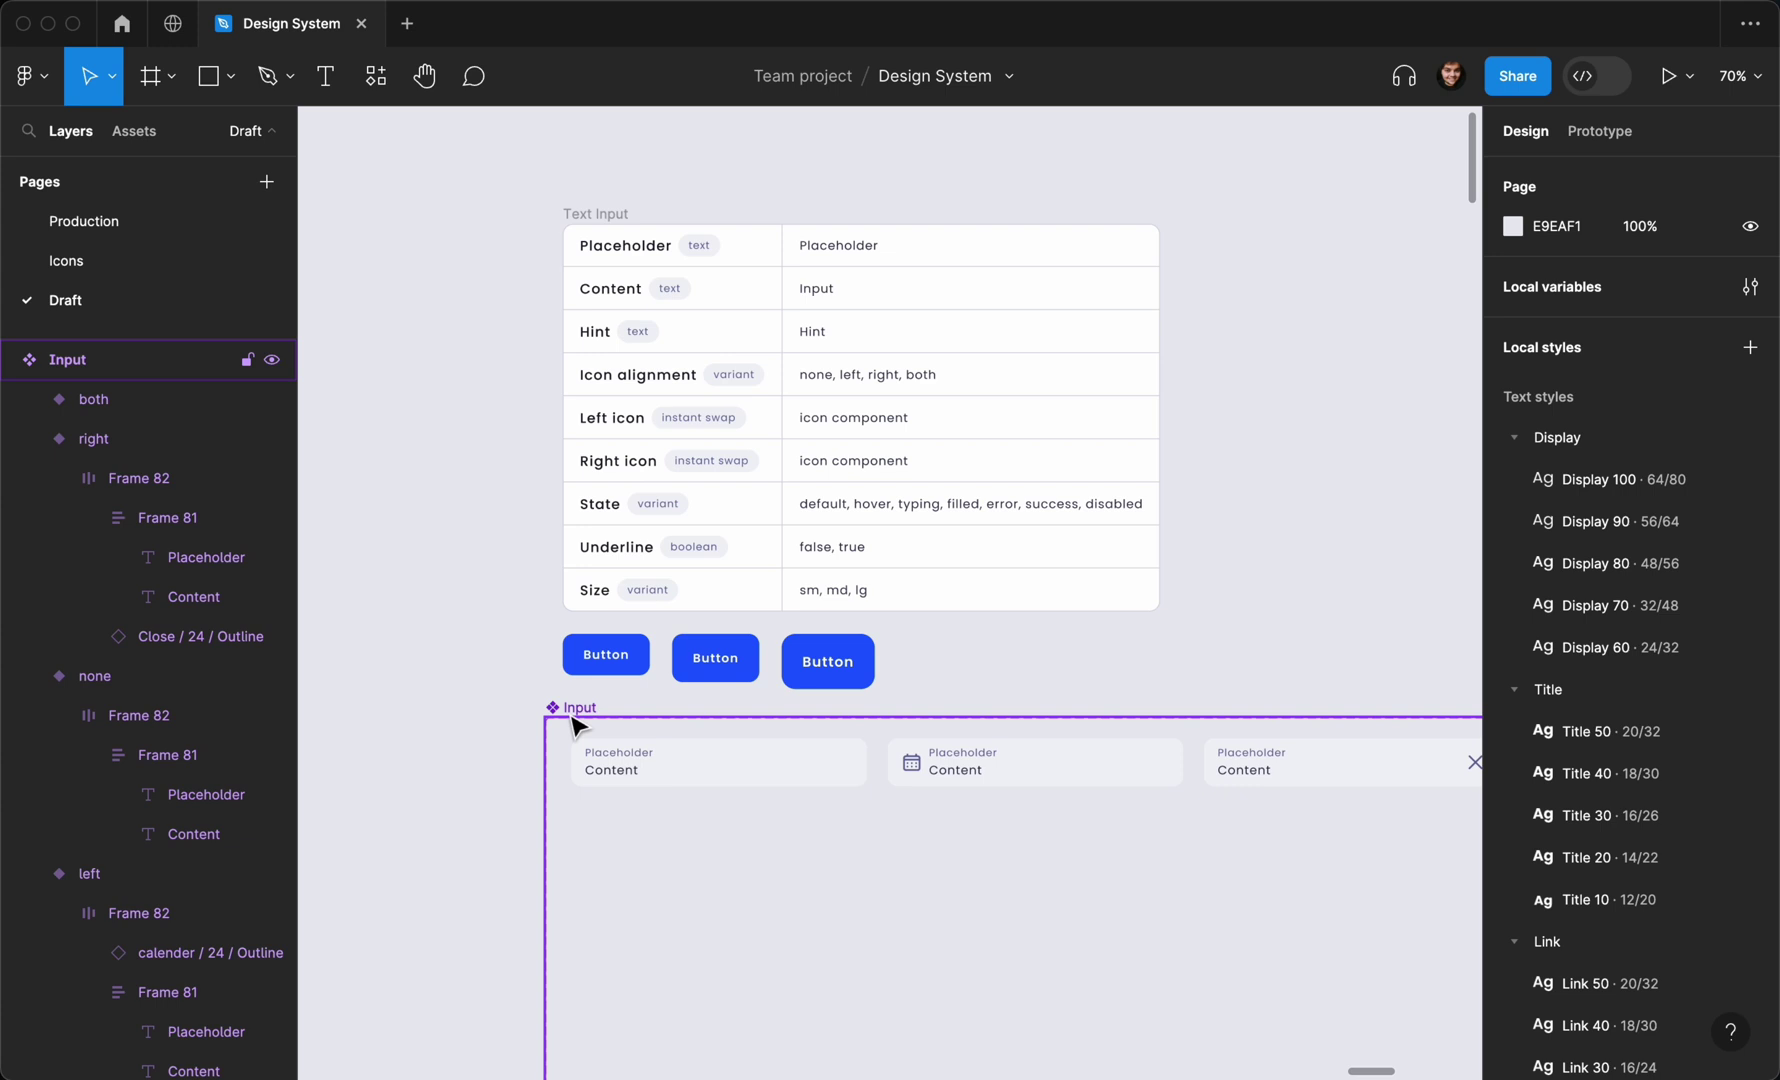
{"action": "left_click", "coordinate": [578, 724]}
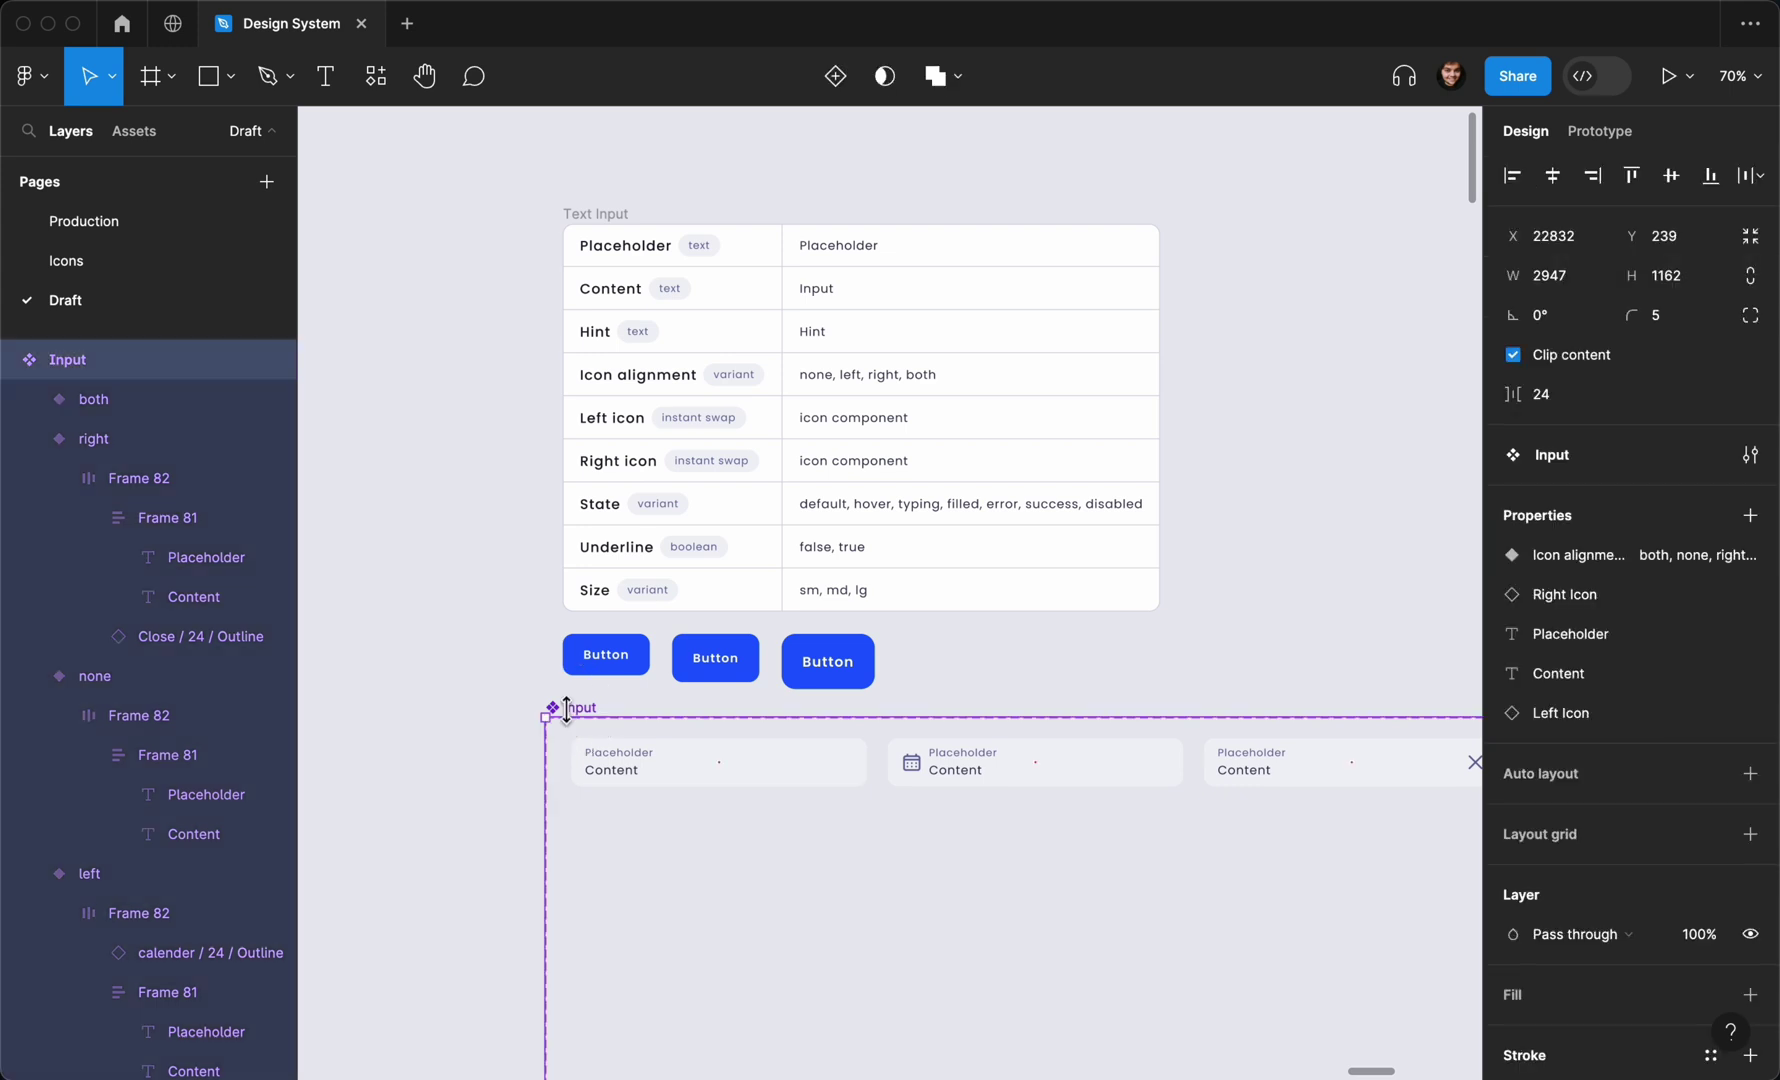
{"action": "left_click", "coordinate": [1750, 517]}
{"action": "left_click", "coordinate": [1589, 681]}
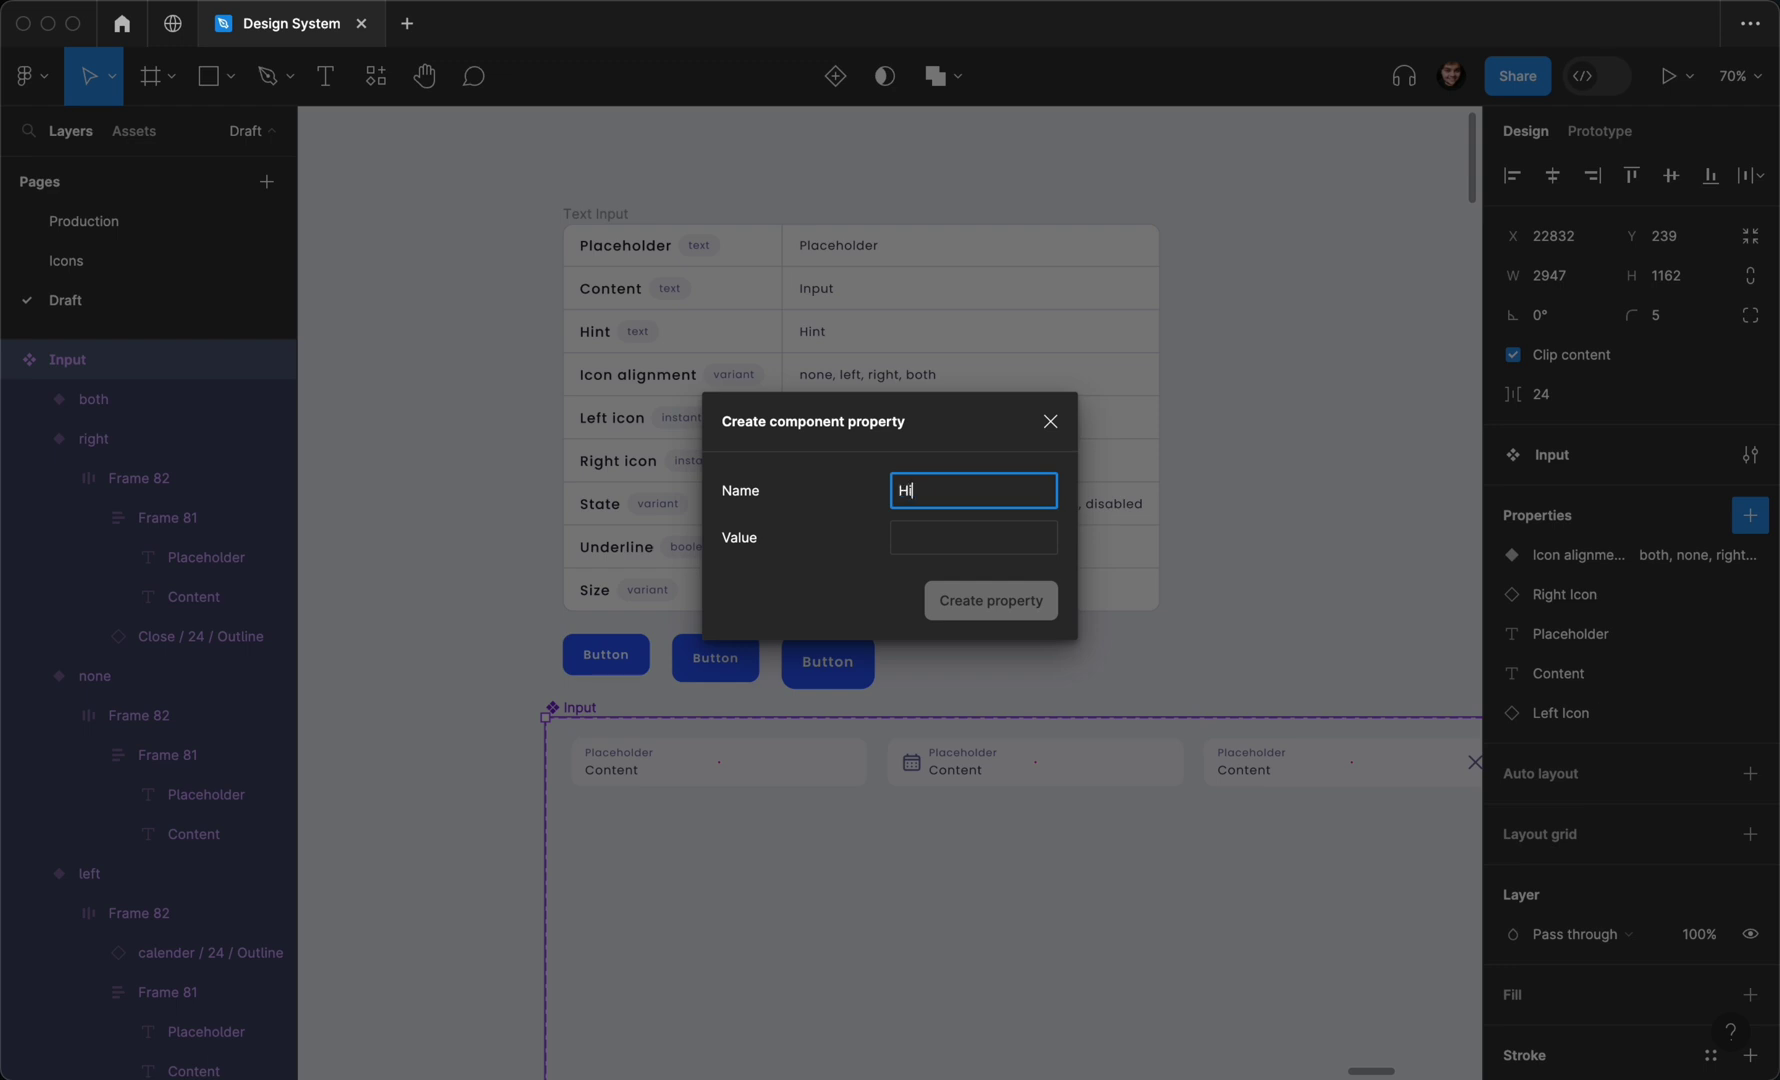
{"action": "left_click", "coordinate": [979, 548]}
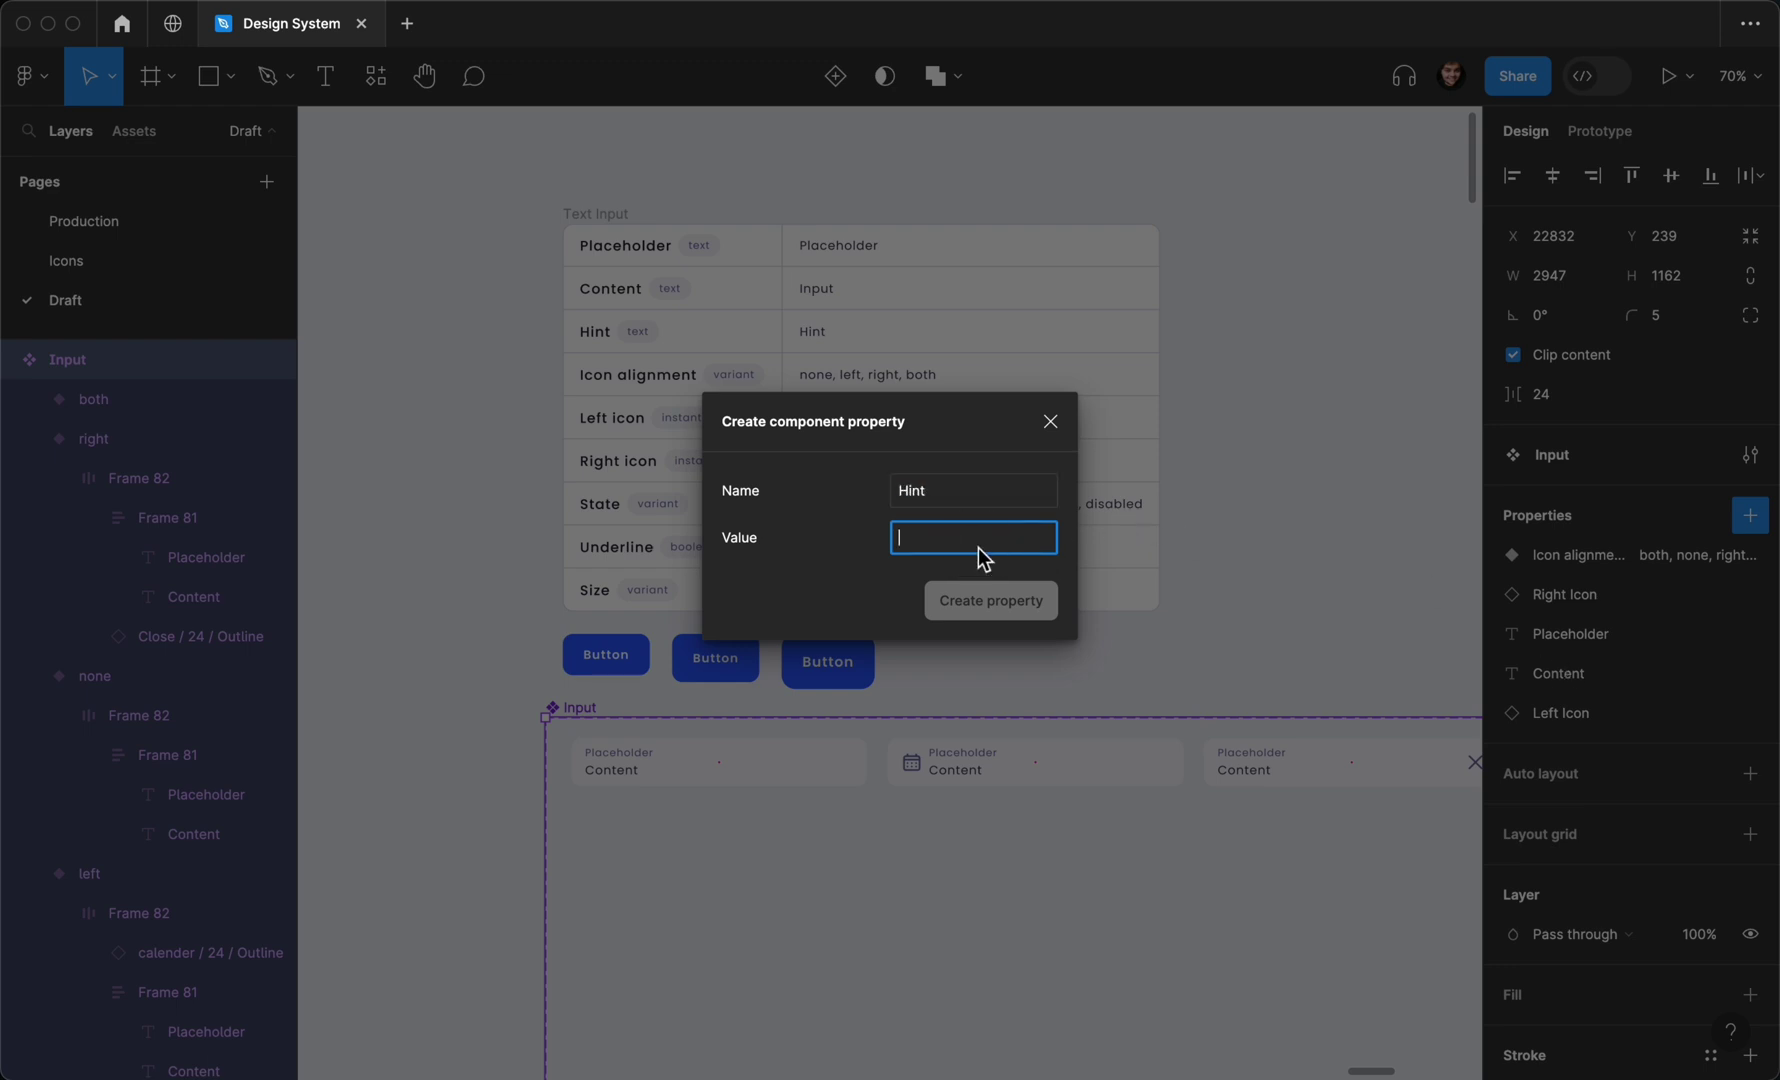
{"action": "type", "text": "Hint goes here"}
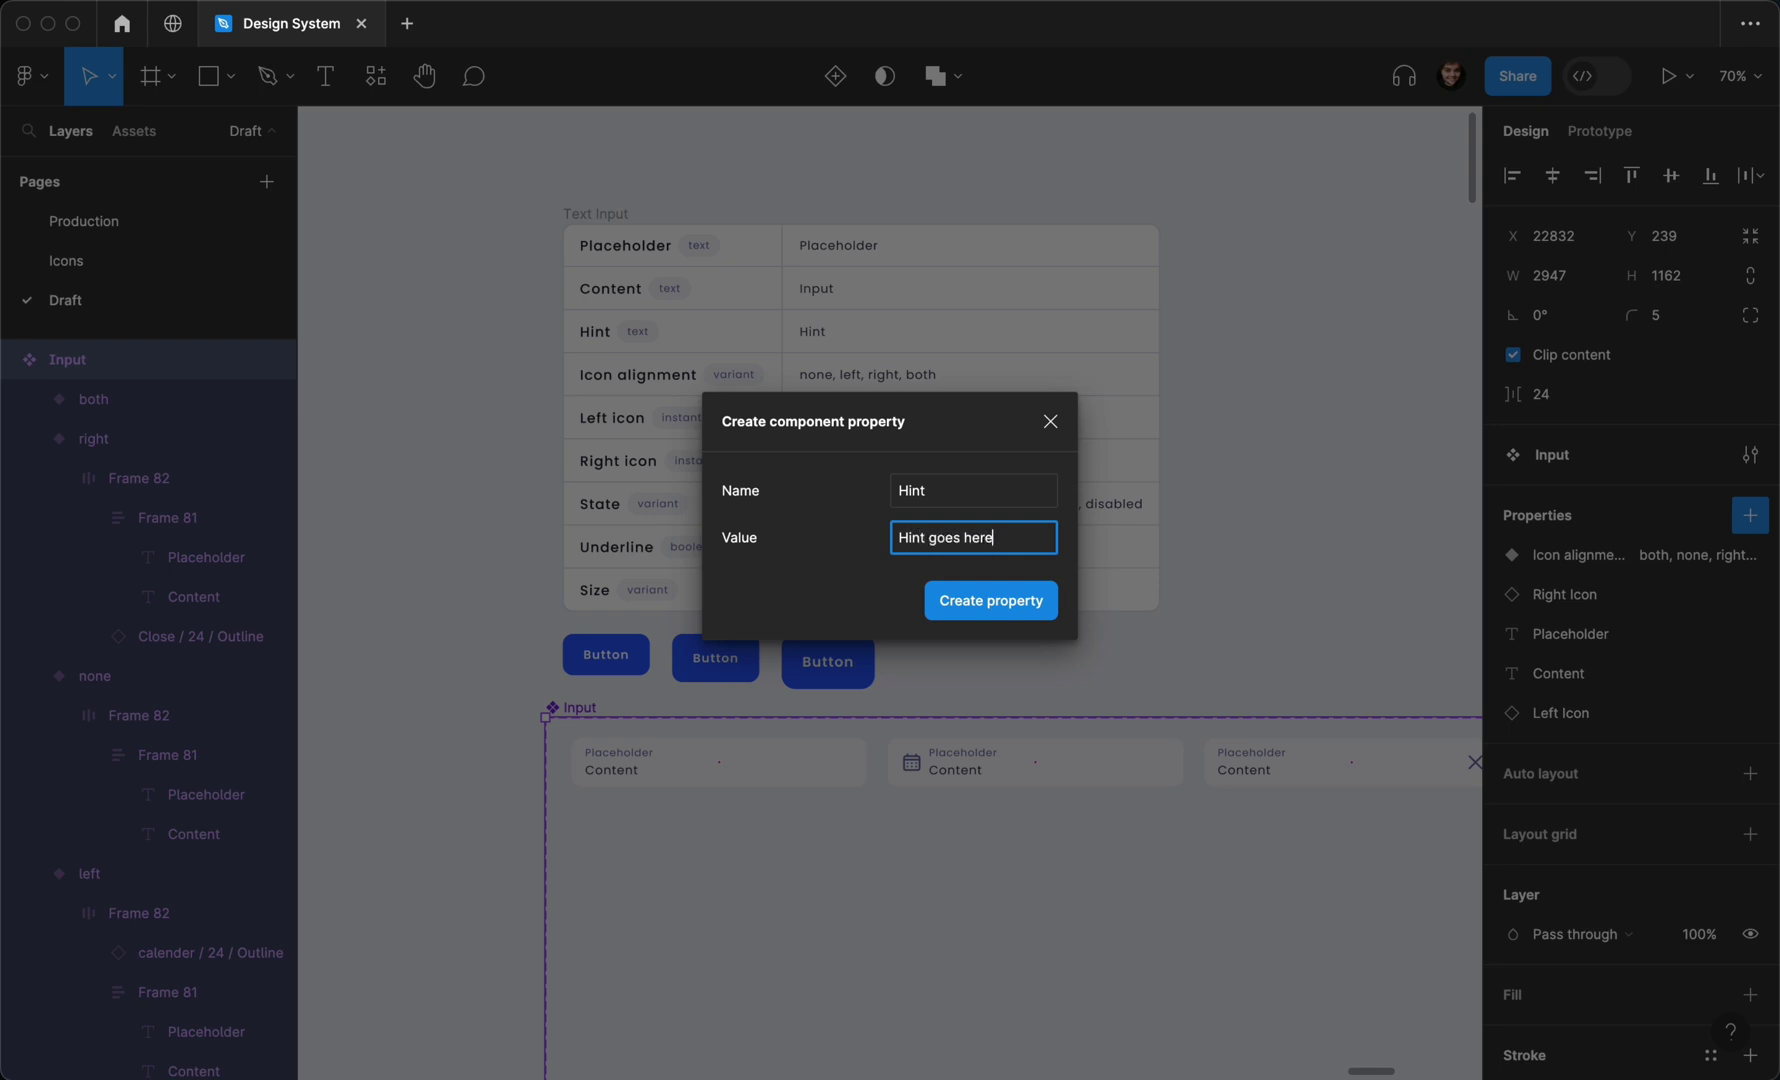
{"action": "left_click", "coordinate": [958, 600]}
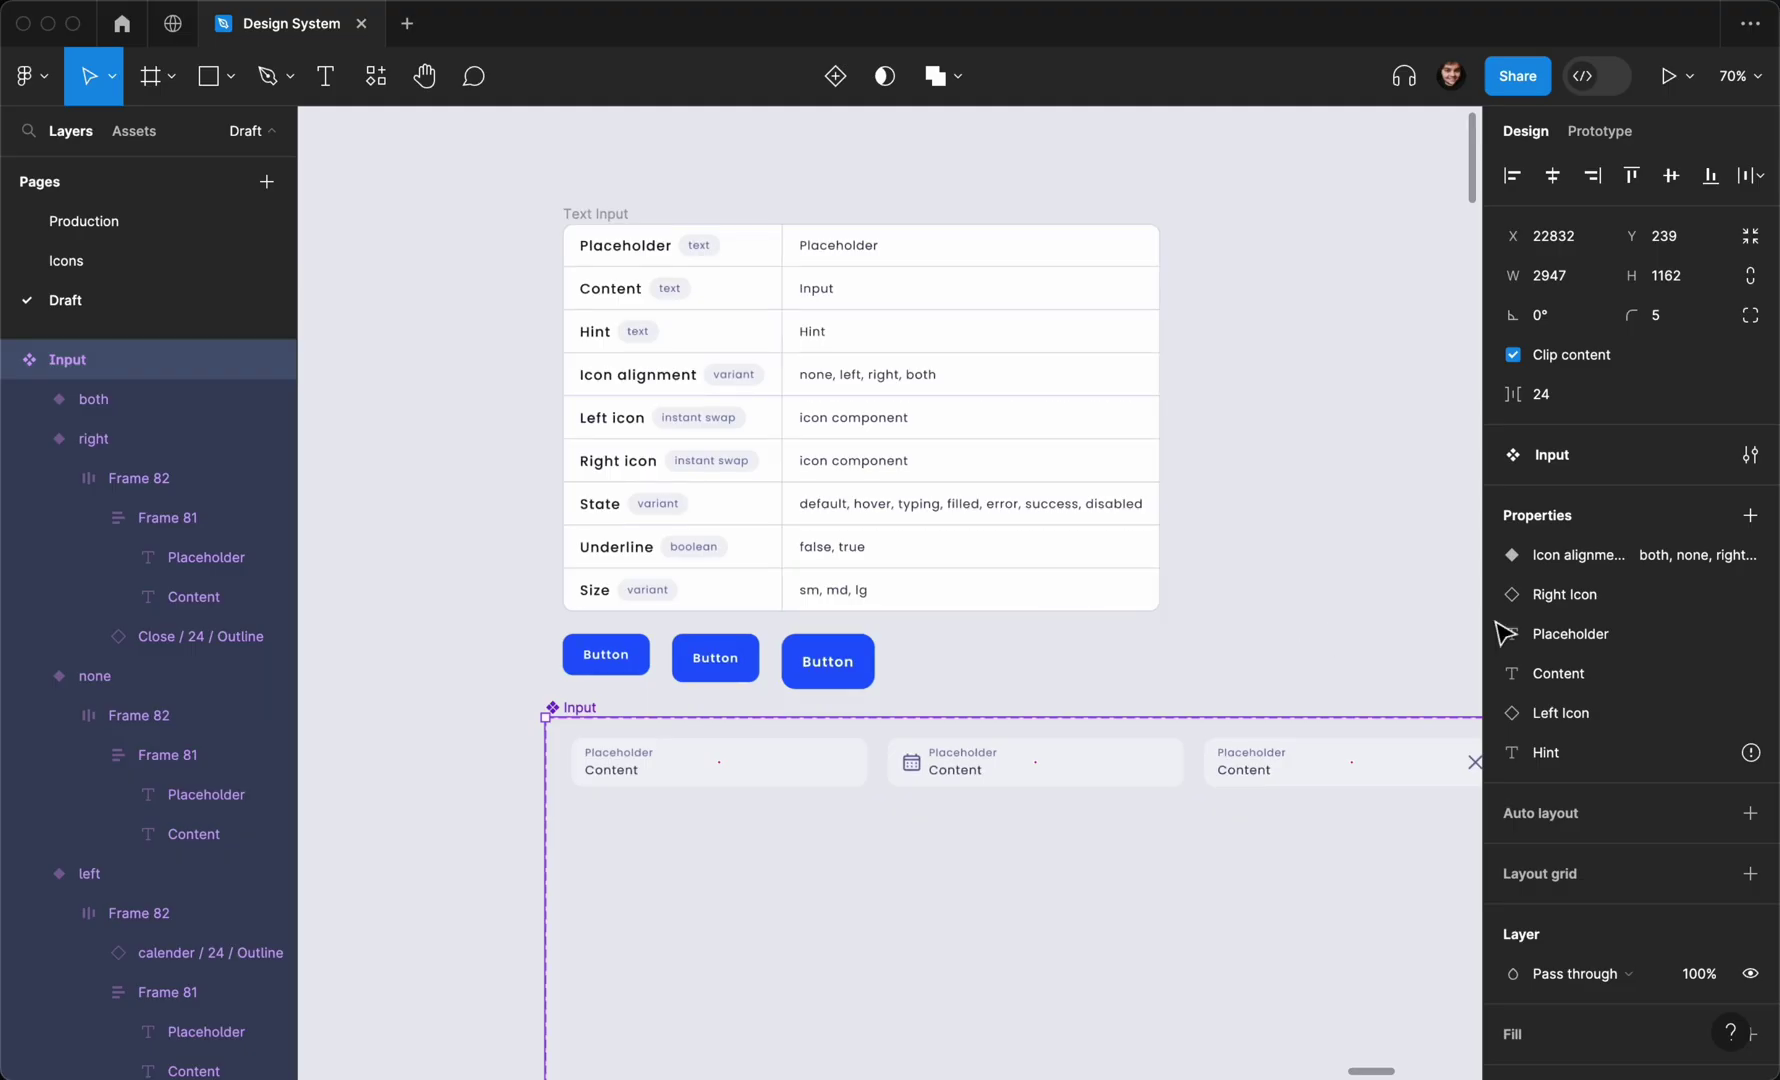
Add a variant property named Hint with the value false to the Input component set
{"action": "left_click", "coordinate": [1750, 518]}
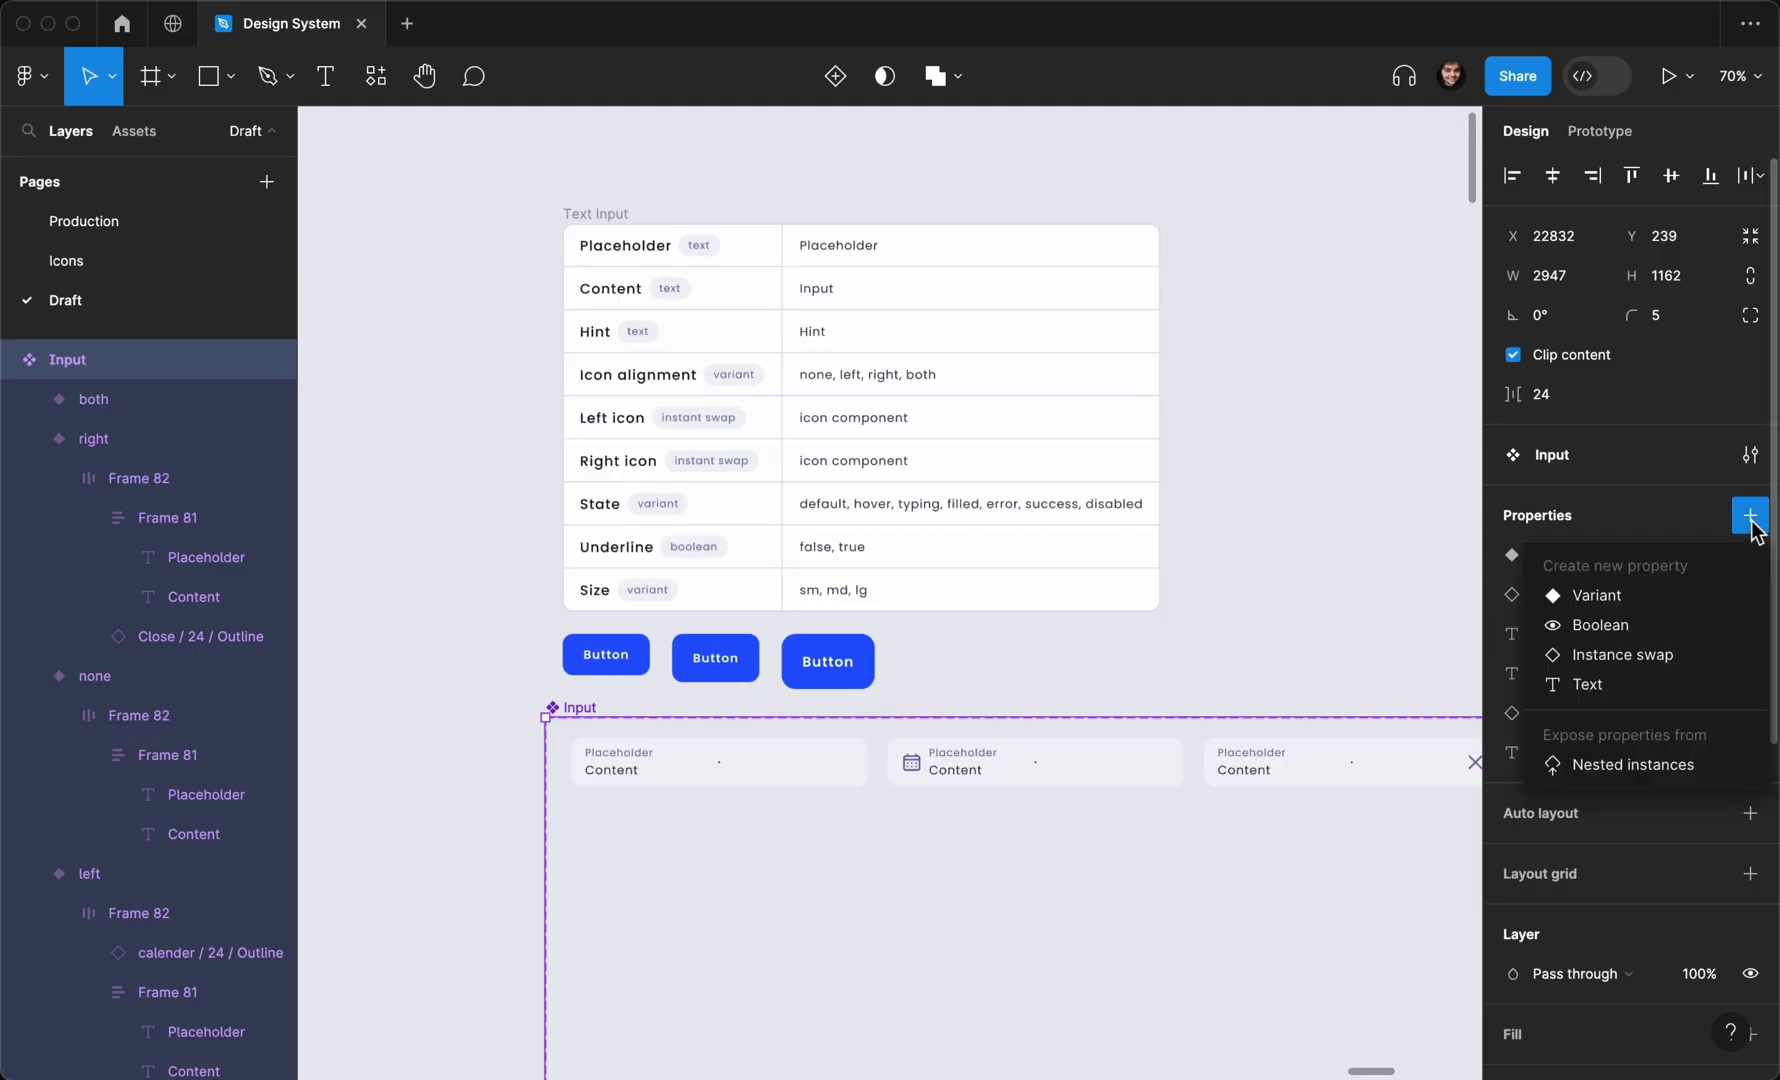
{"action": "left_click", "coordinate": [1648, 597]}
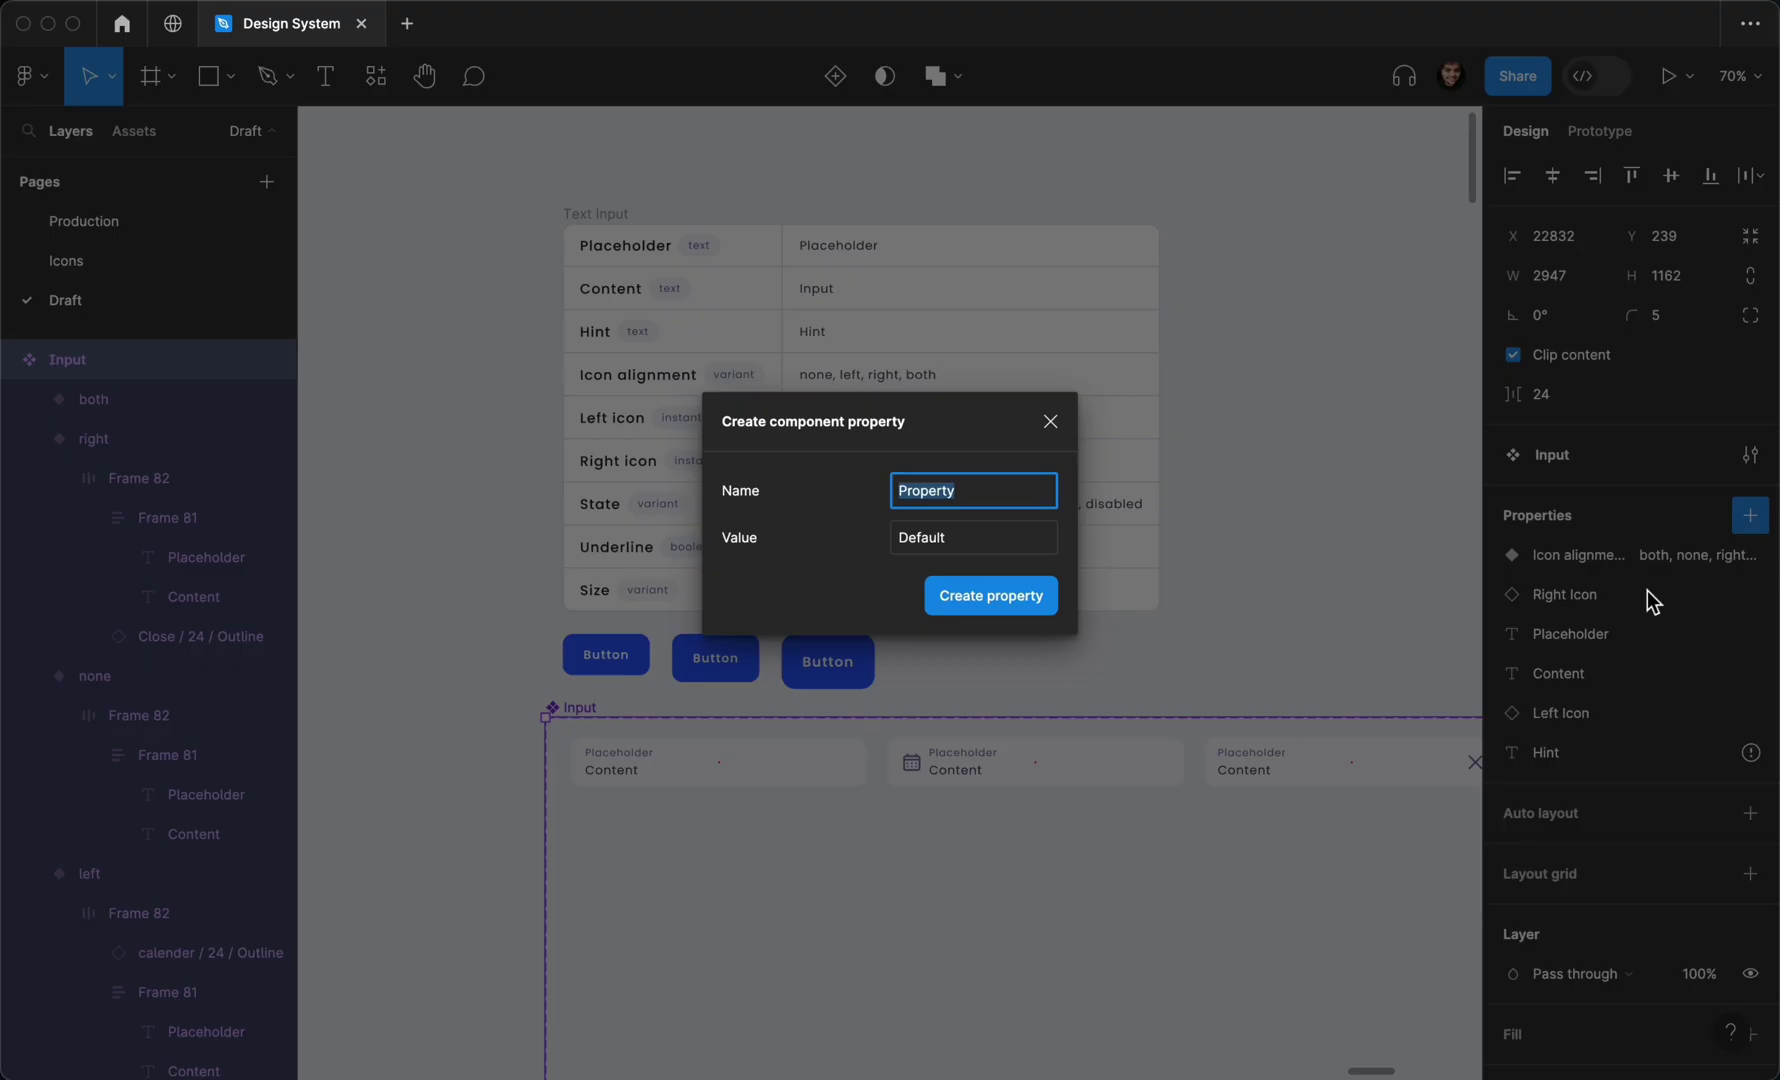
{"action": "type", "text": "Hint"}
{"action": "left_click", "coordinate": [938, 542]}
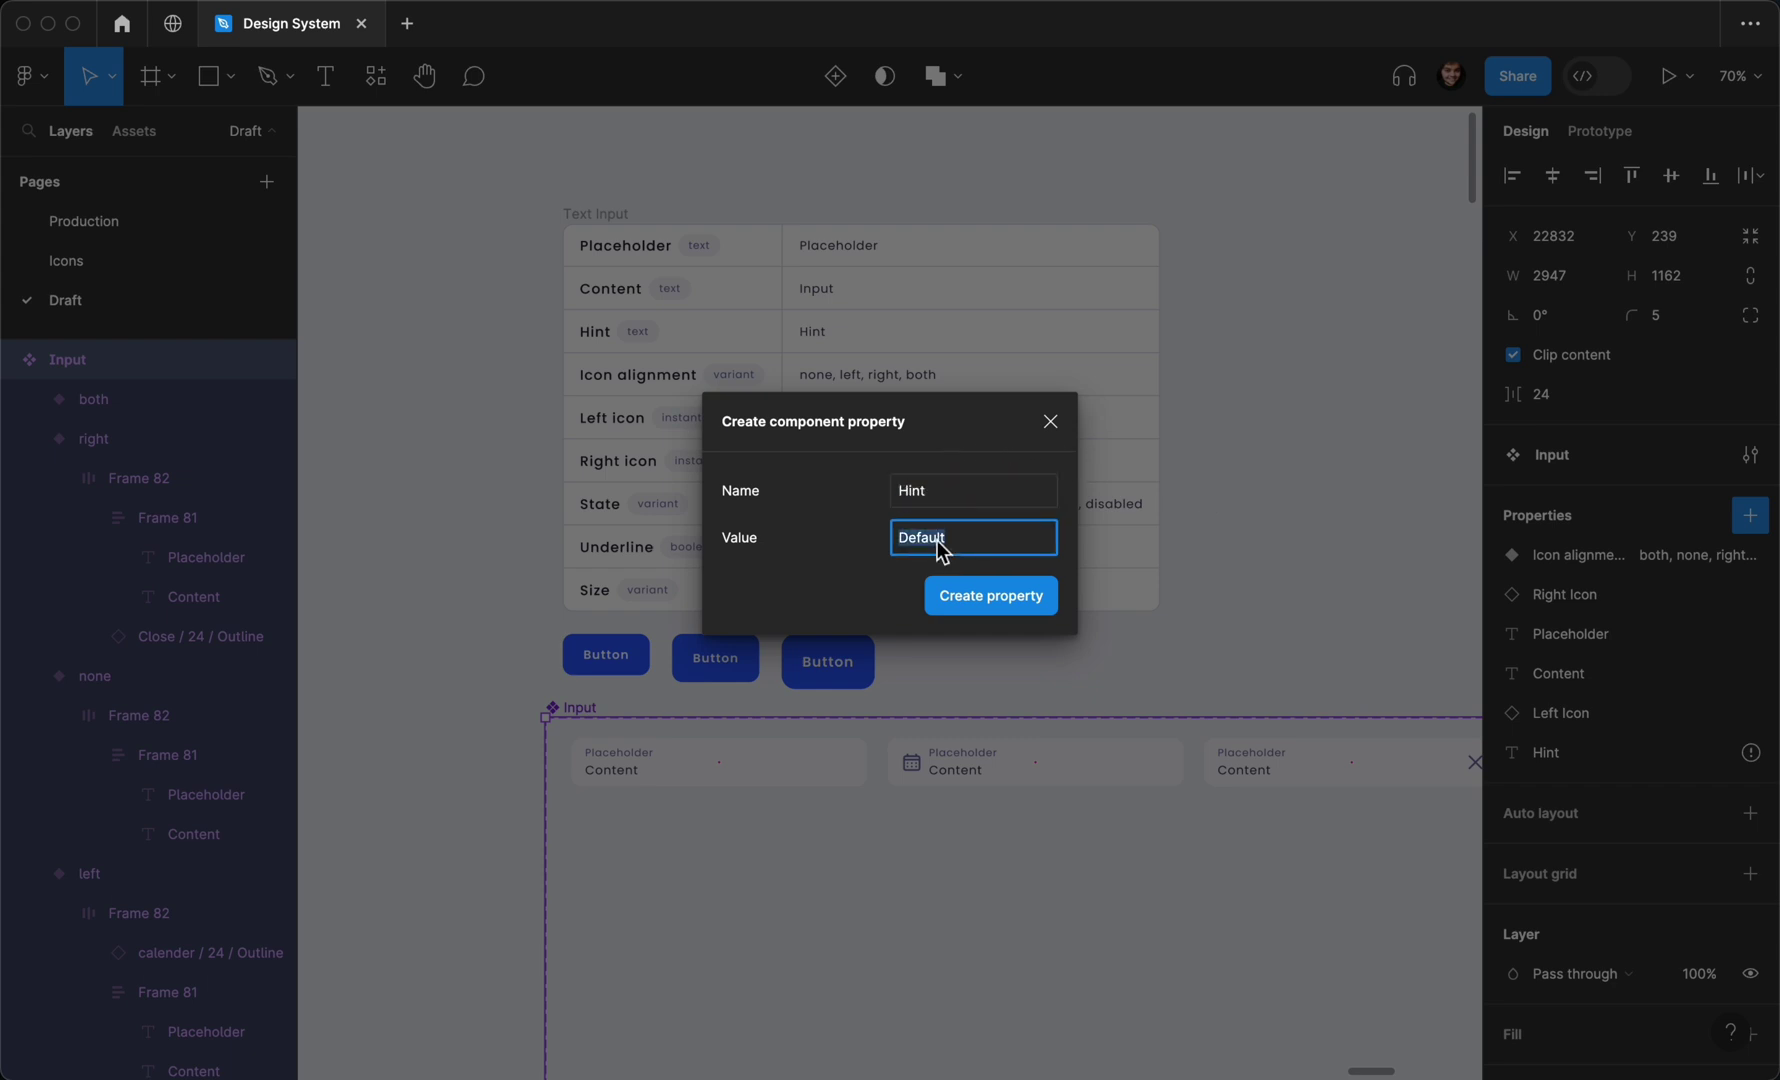
{"action": "type", "text": "false"}
{"action": "key", "text": "Return"}
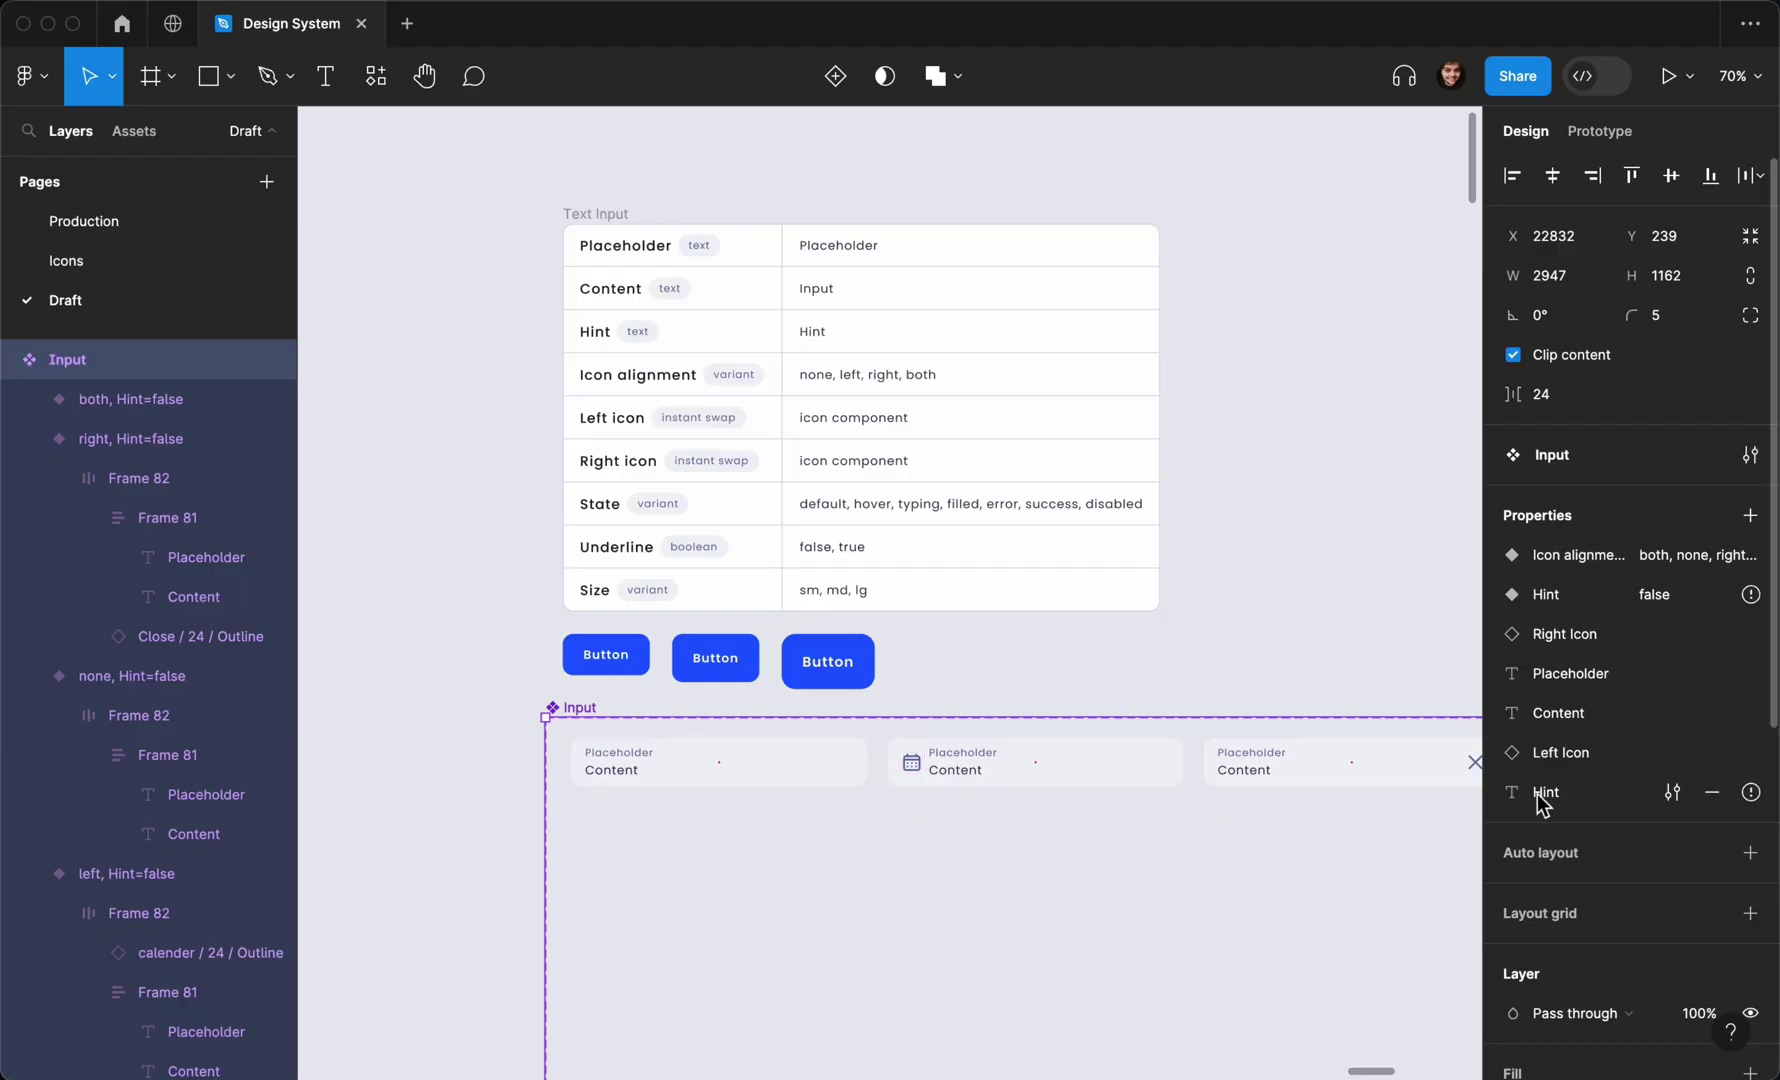
Rename the Hint text property using the word Text, to distinguish it from the Hint variant property
{"action": "left_click", "coordinate": [1672, 792]}
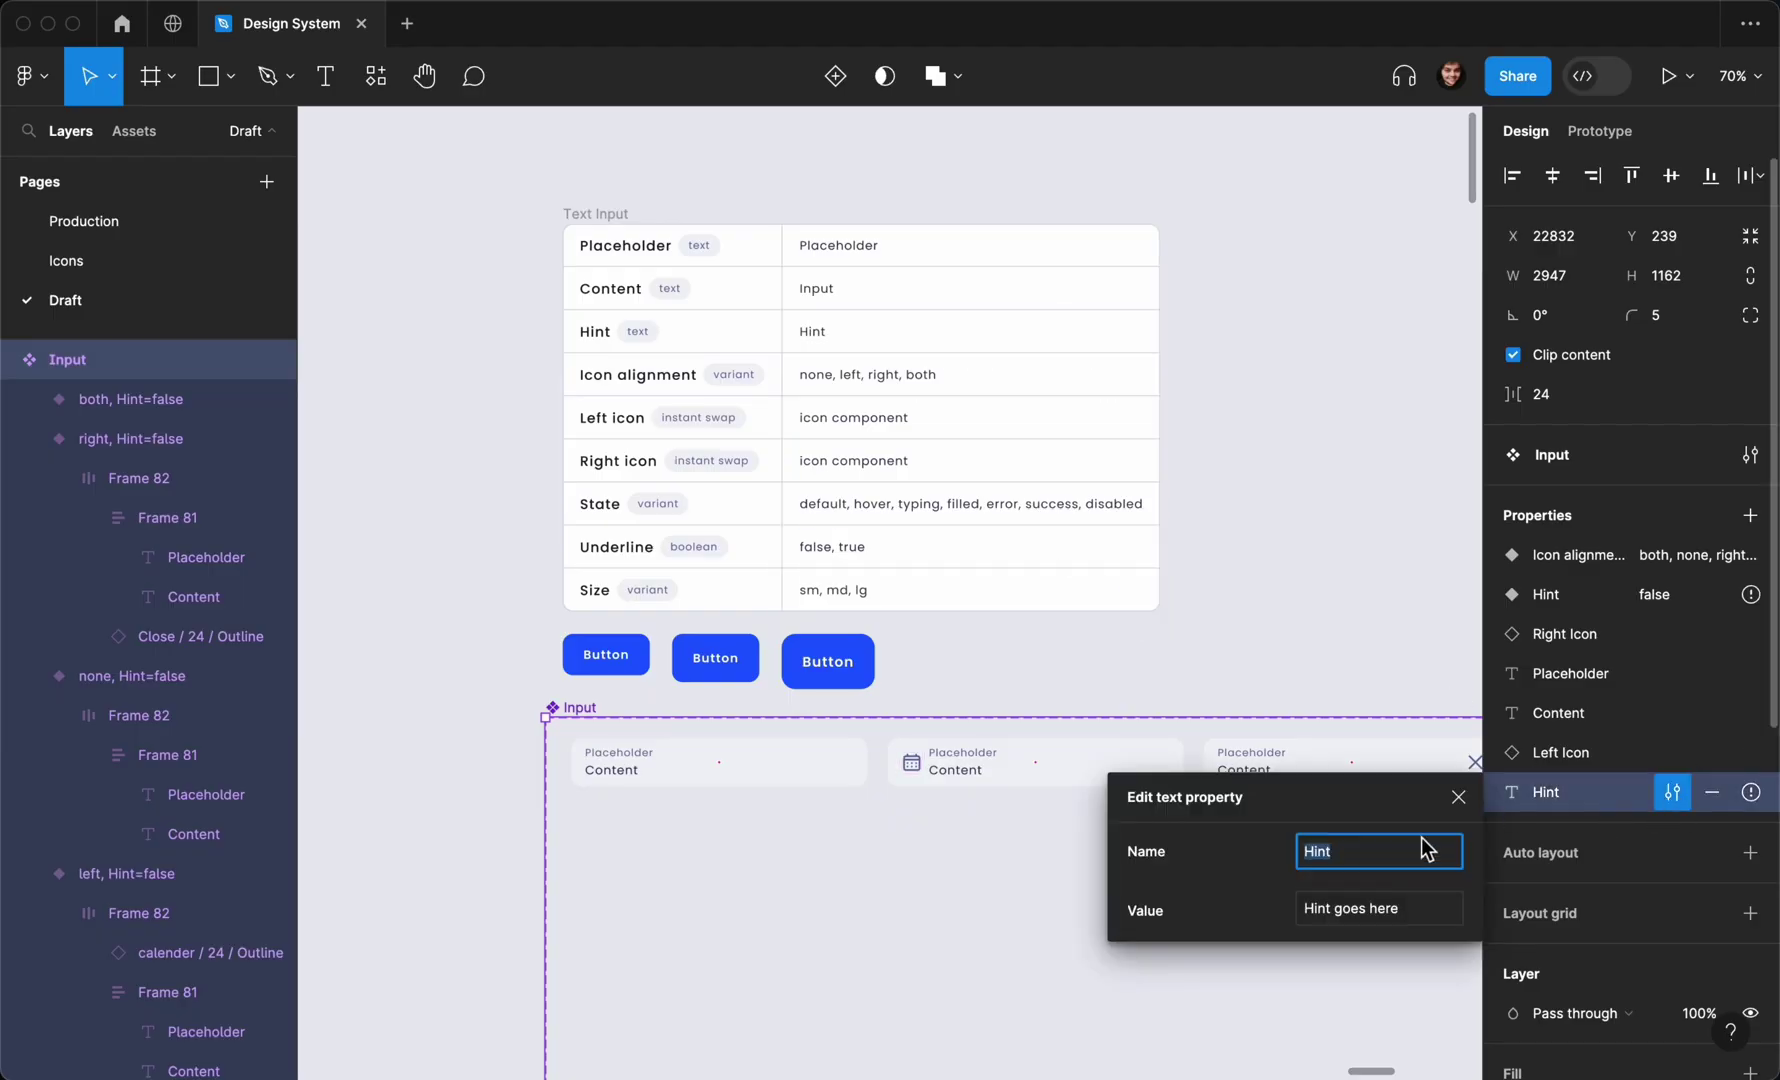
{"action": "left_click", "coordinate": [1380, 853]}
{"action": "type", "text": "Text"}
{"action": "left_click", "coordinate": [1346, 708]}
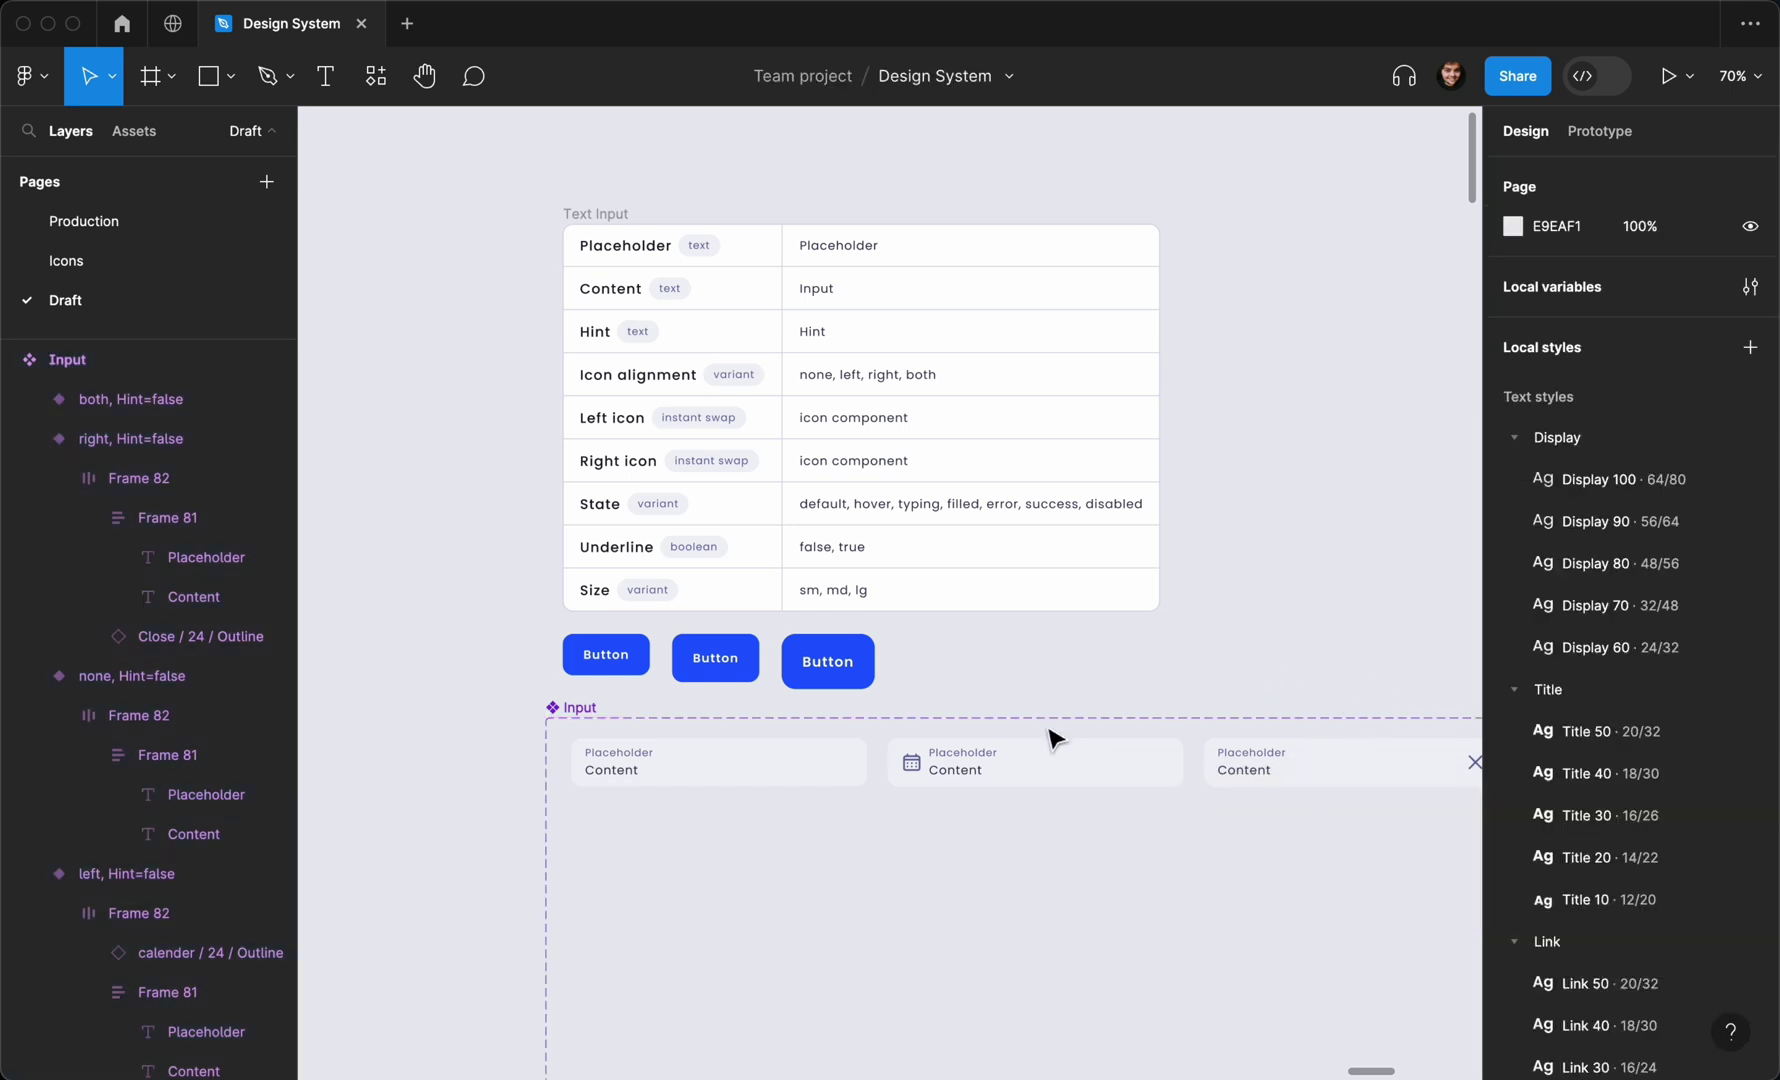
Duplicate the none, left, right and both variants into a row directly below and set the copies' Hint property to true
{"action": "left_click", "coordinate": [1010, 772]}
{"action": "left_click", "coordinate": [776, 764]}
{"action": "scroll", "coordinate": [775, 768], "scroll_direction": "right", "scroll_amount": 1}
{"action": "scroll", "coordinate": [775, 768], "scroll_direction": "down", "scroll_amount": 1}
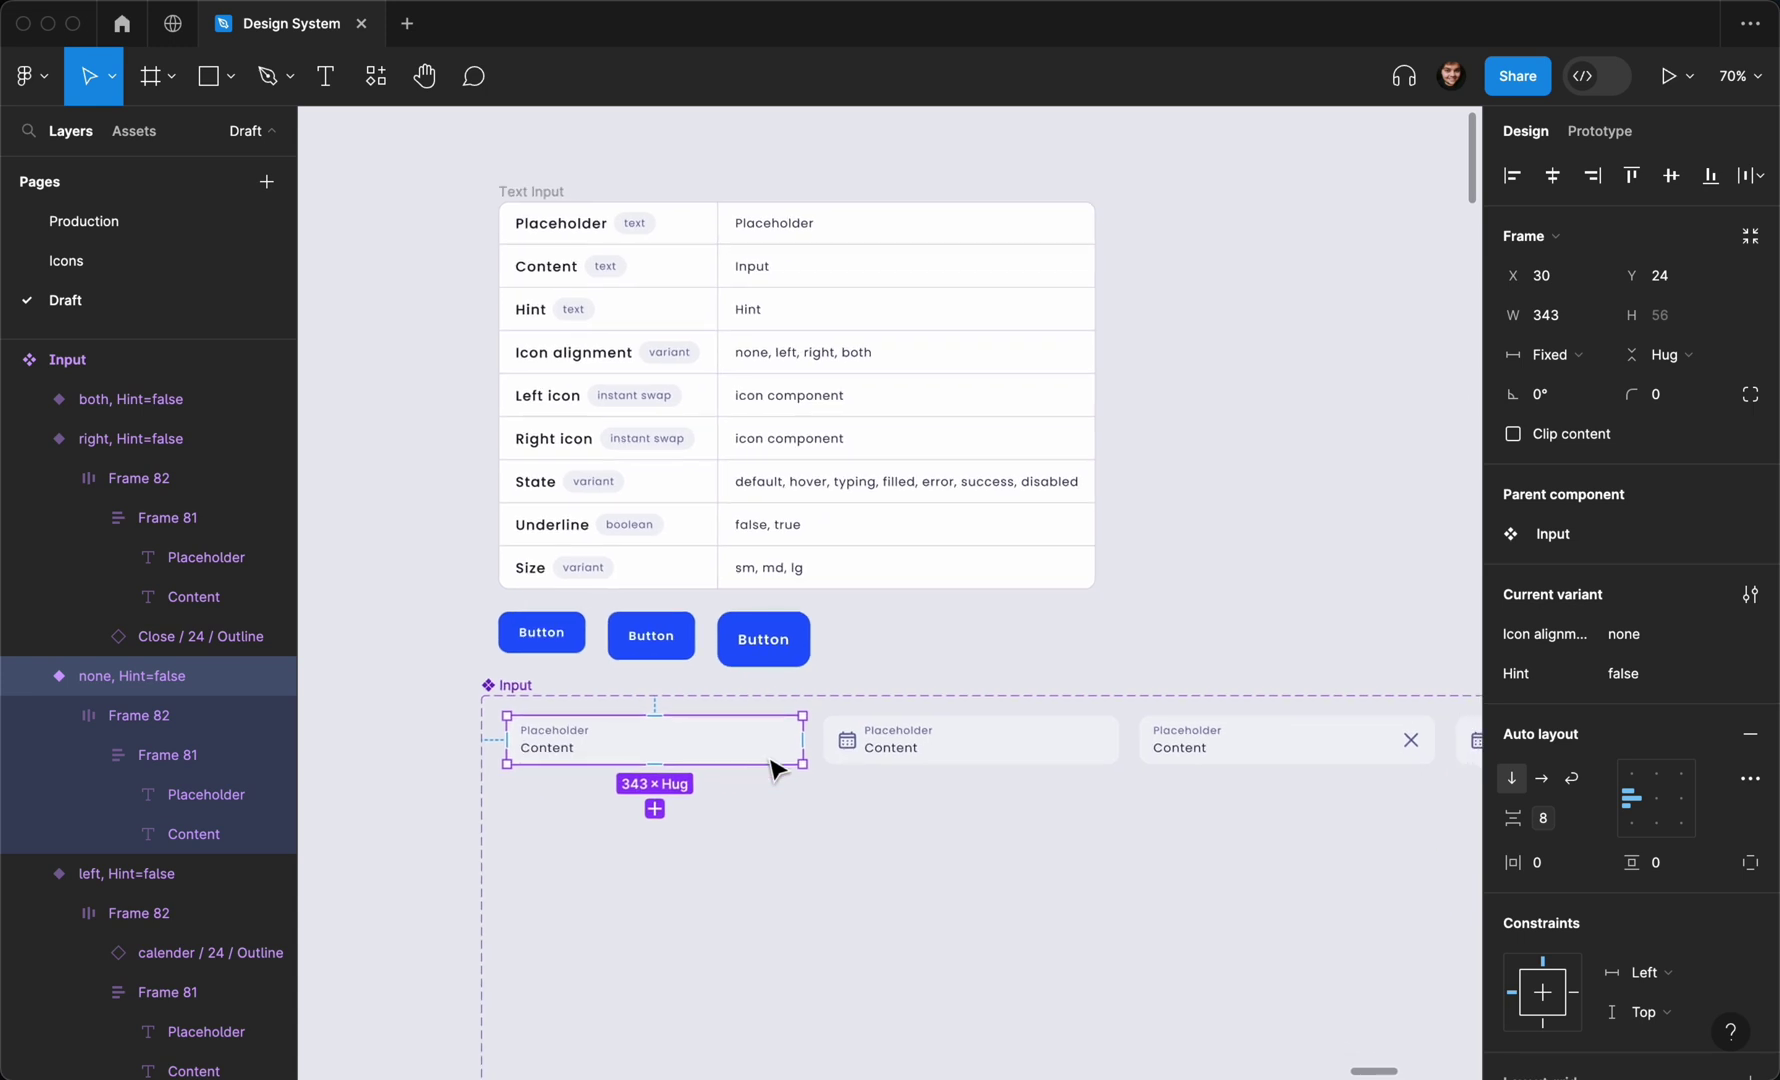
{"action": "scroll", "coordinate": [775, 768], "scroll_direction": "down", "scroll_amount": 2}
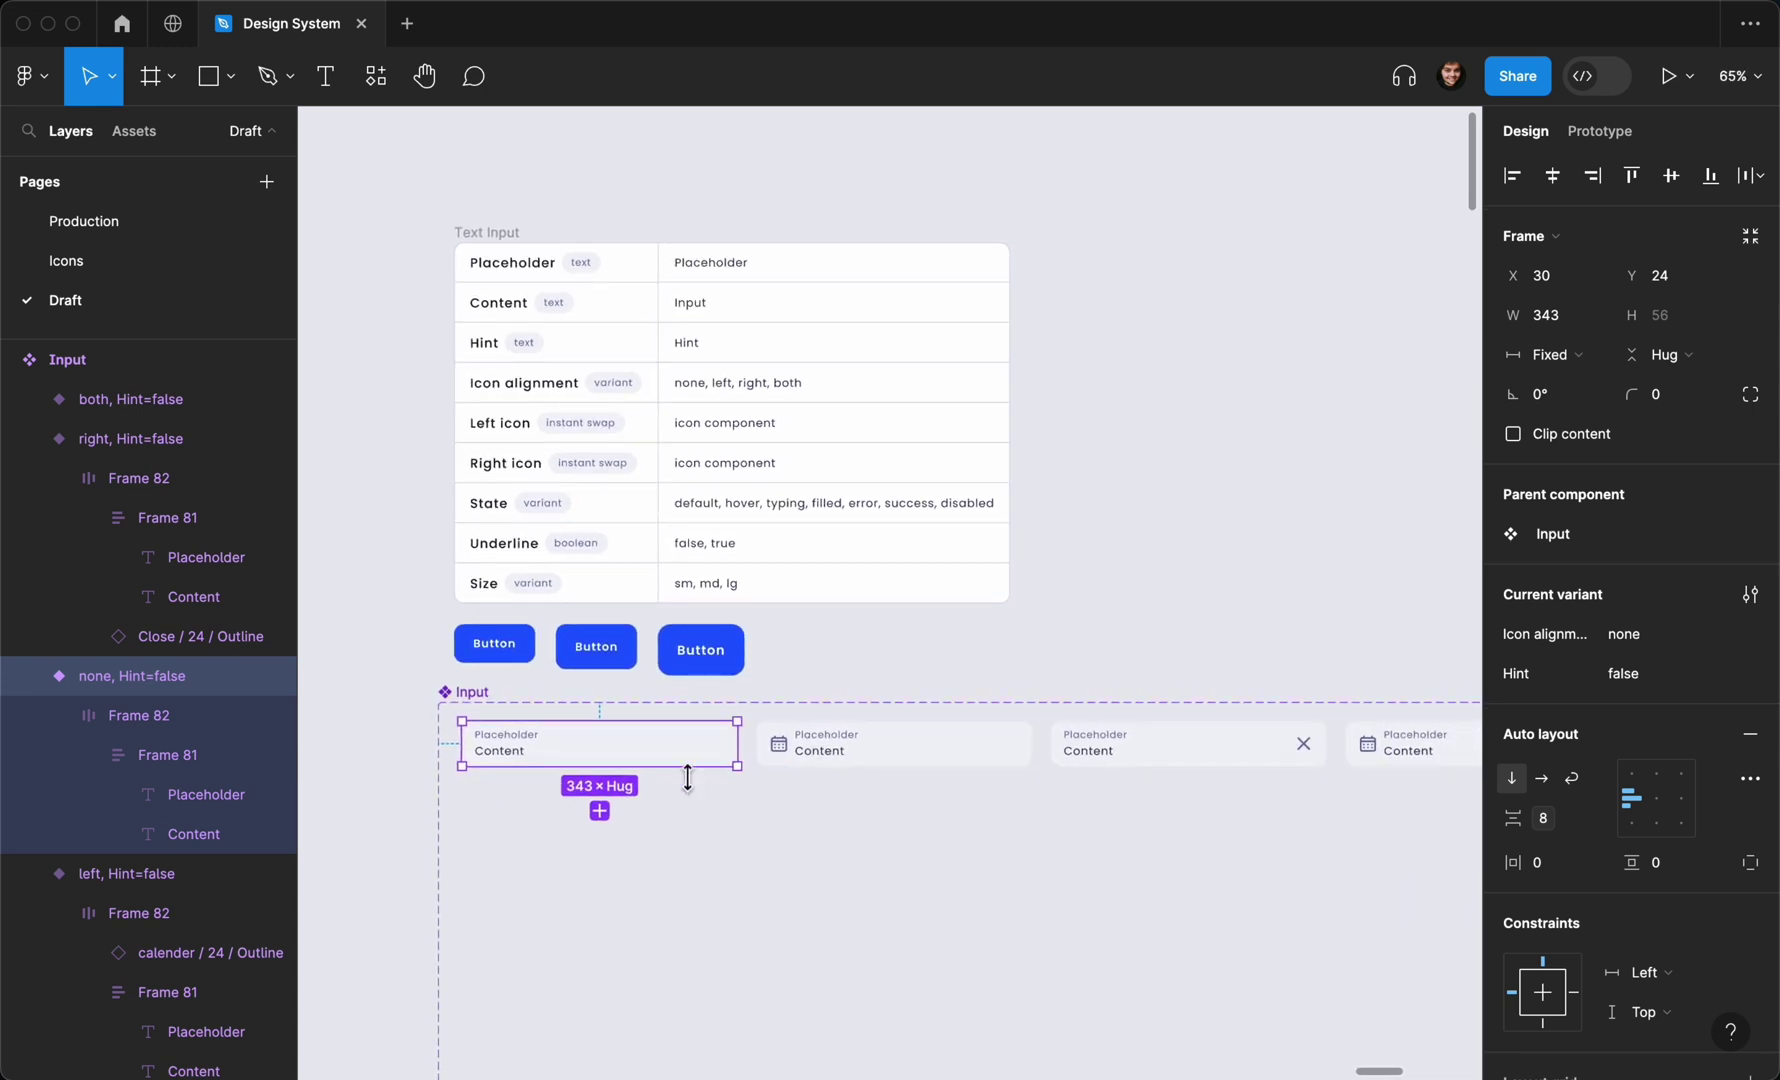
{"action": "left_click", "coordinate": [822, 768], "text": "shift"}
{"action": "left_click", "coordinate": [1128, 740], "text": "shift"}
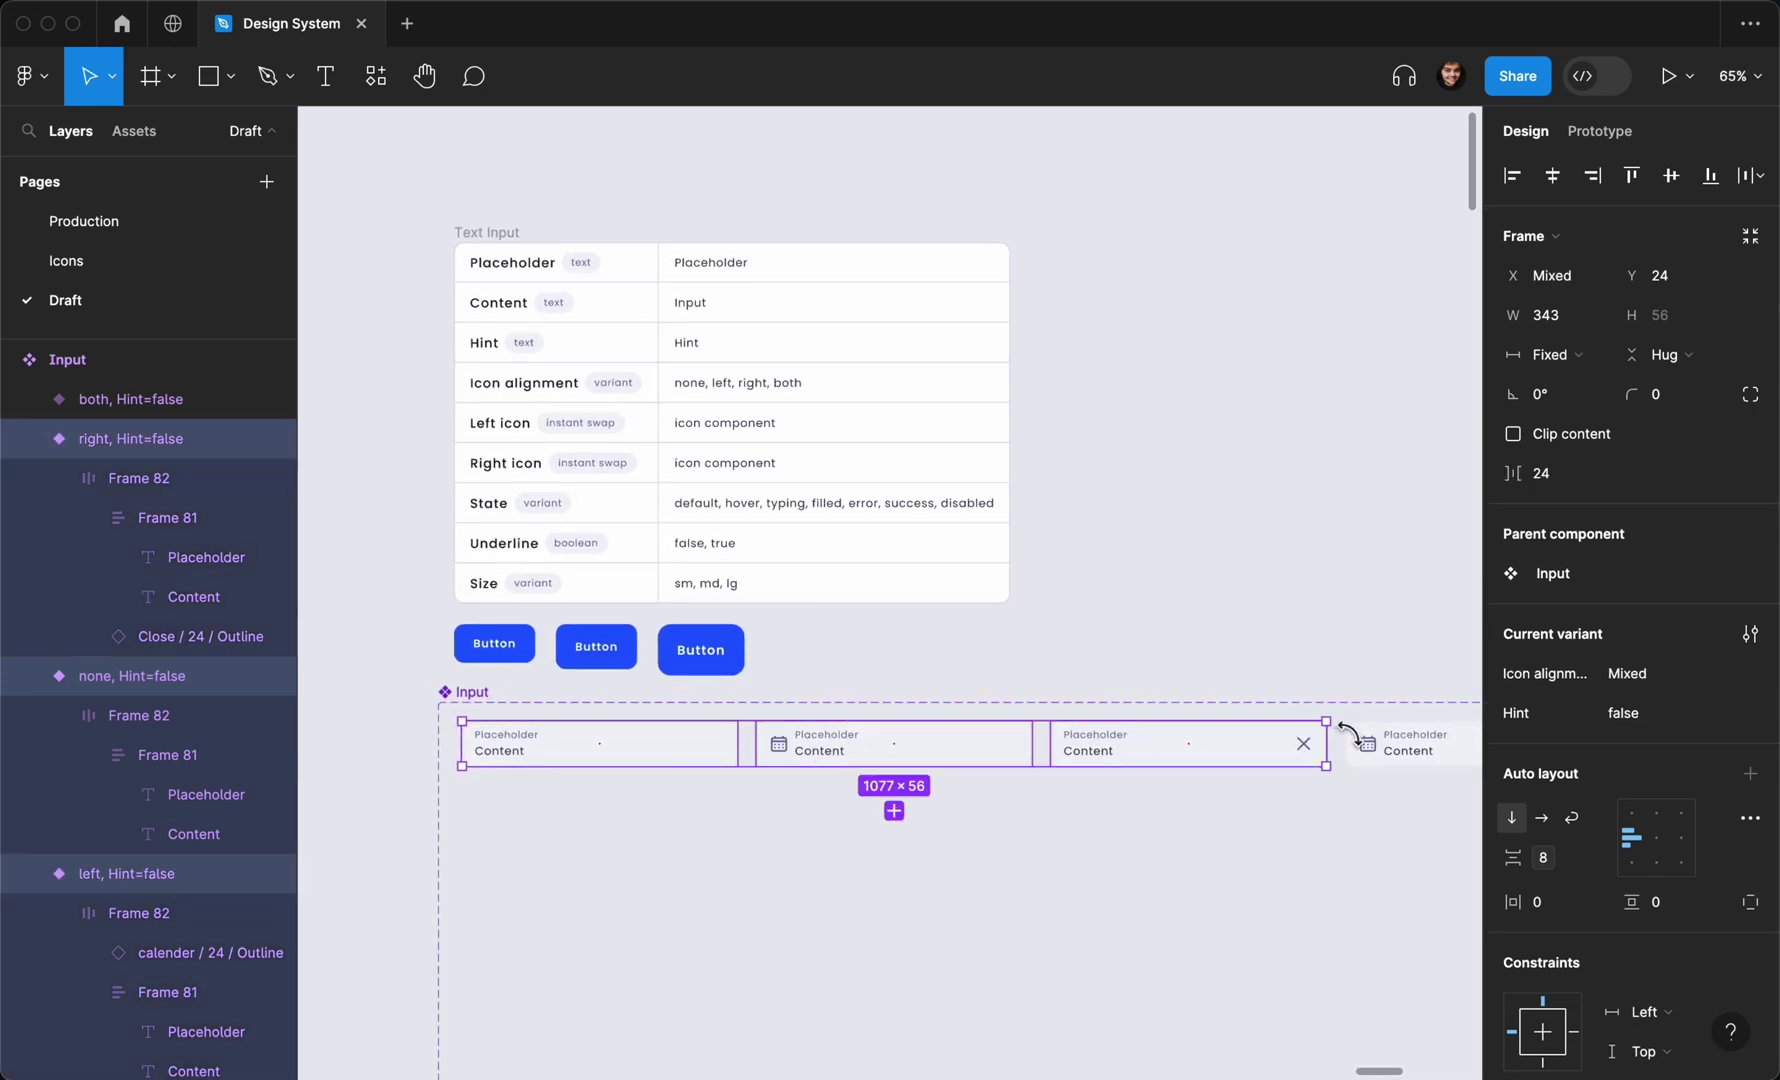
{"action": "left_click", "coordinate": [1390, 740], "text": "shift"}
{"action": "scroll", "coordinate": [1390, 740], "scroll_direction": "down", "scroll_amount": 3}
{"action": "left_click_drag", "start_coordinate": [1263, 738], "coordinate": [1272, 797]}
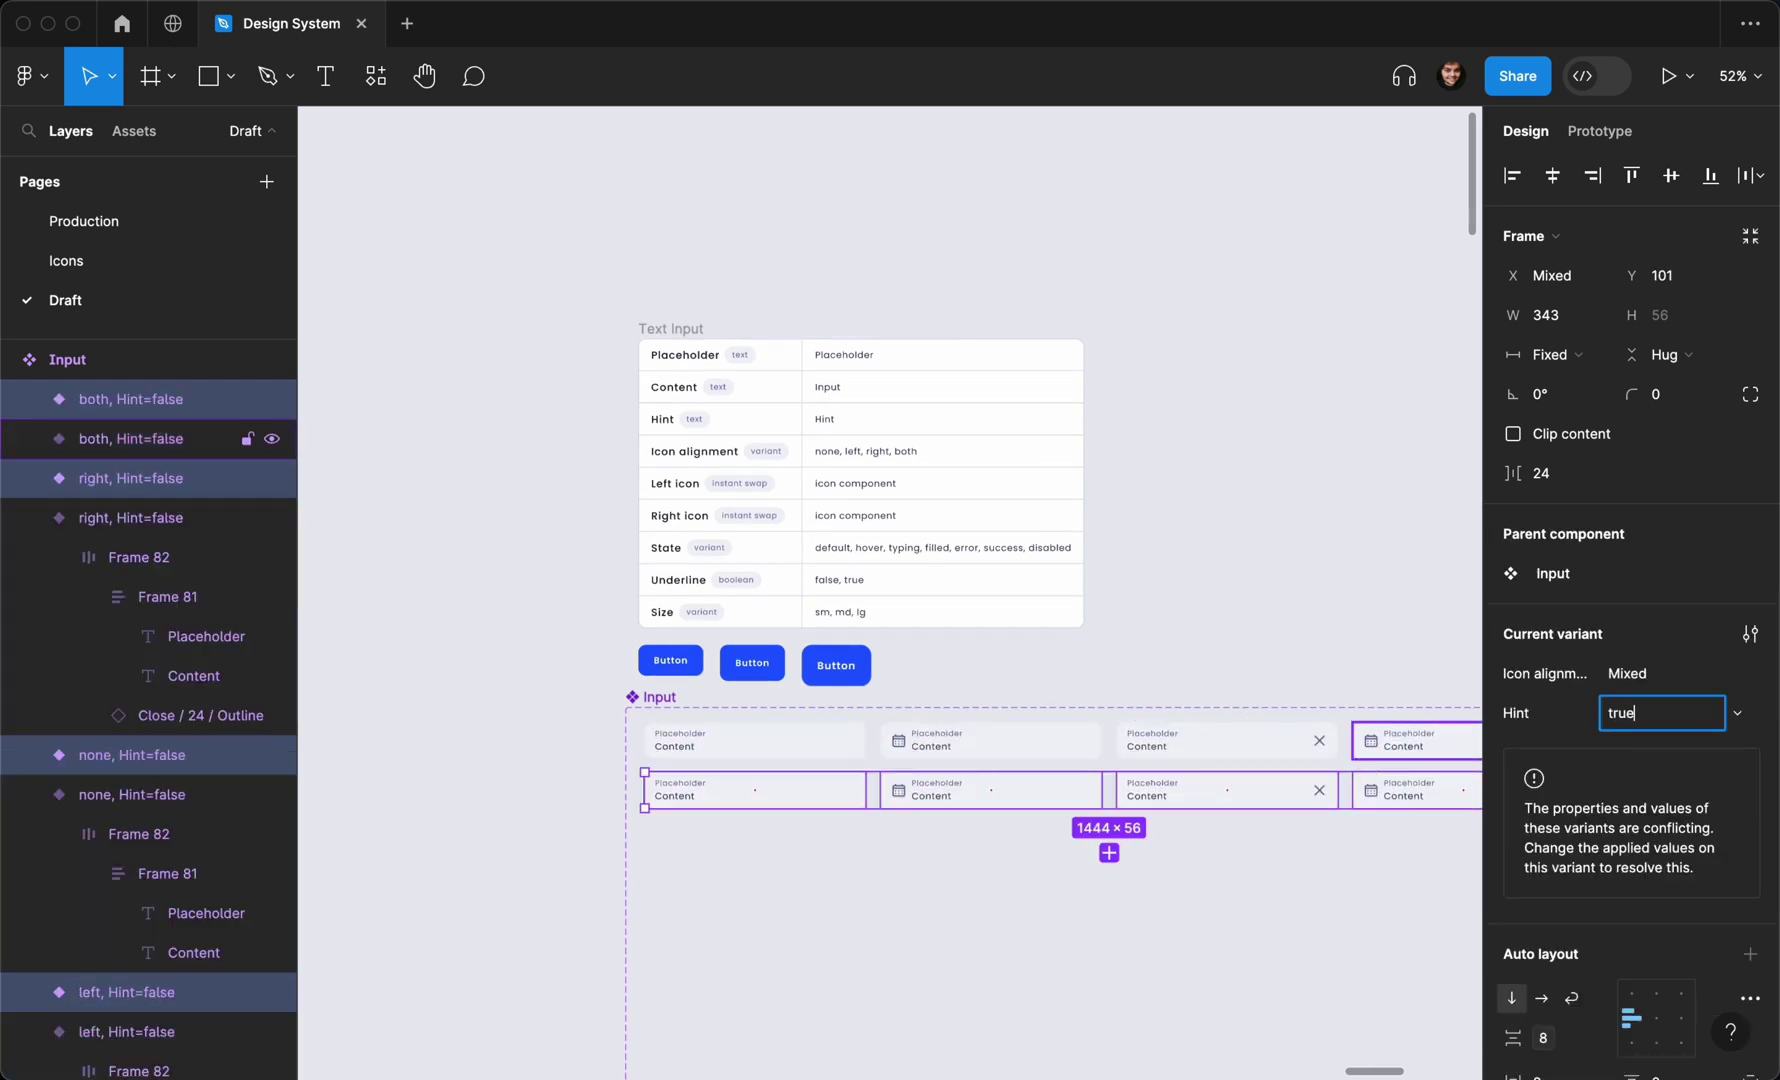
{"action": "key", "text": "Return"}
Add a text layer reading "Hint goes here" in the empty area below the second row of variants
{"action": "scroll", "coordinate": [727, 914], "scroll_direction": "up", "scroll_amount": 10}
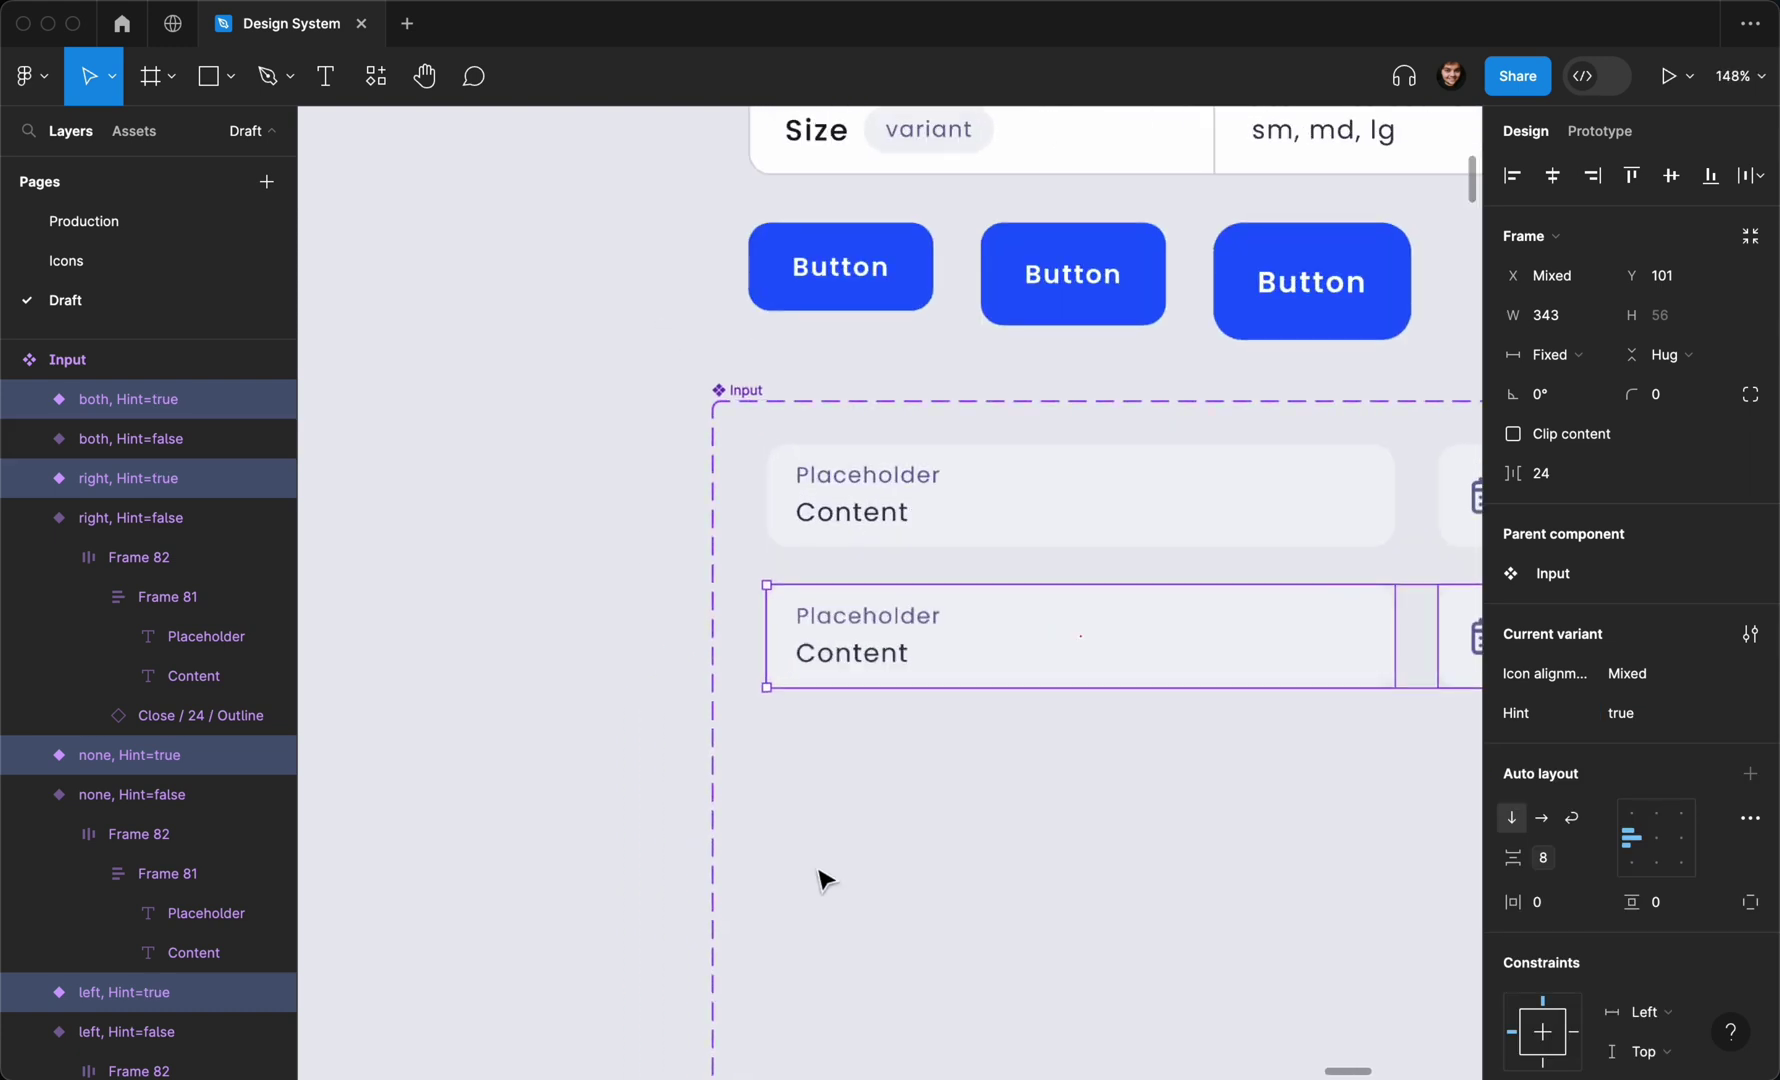
{"action": "key", "text": "Escape"}
{"action": "key", "text": "t"}
{"action": "left_click", "coordinate": [826, 860]}
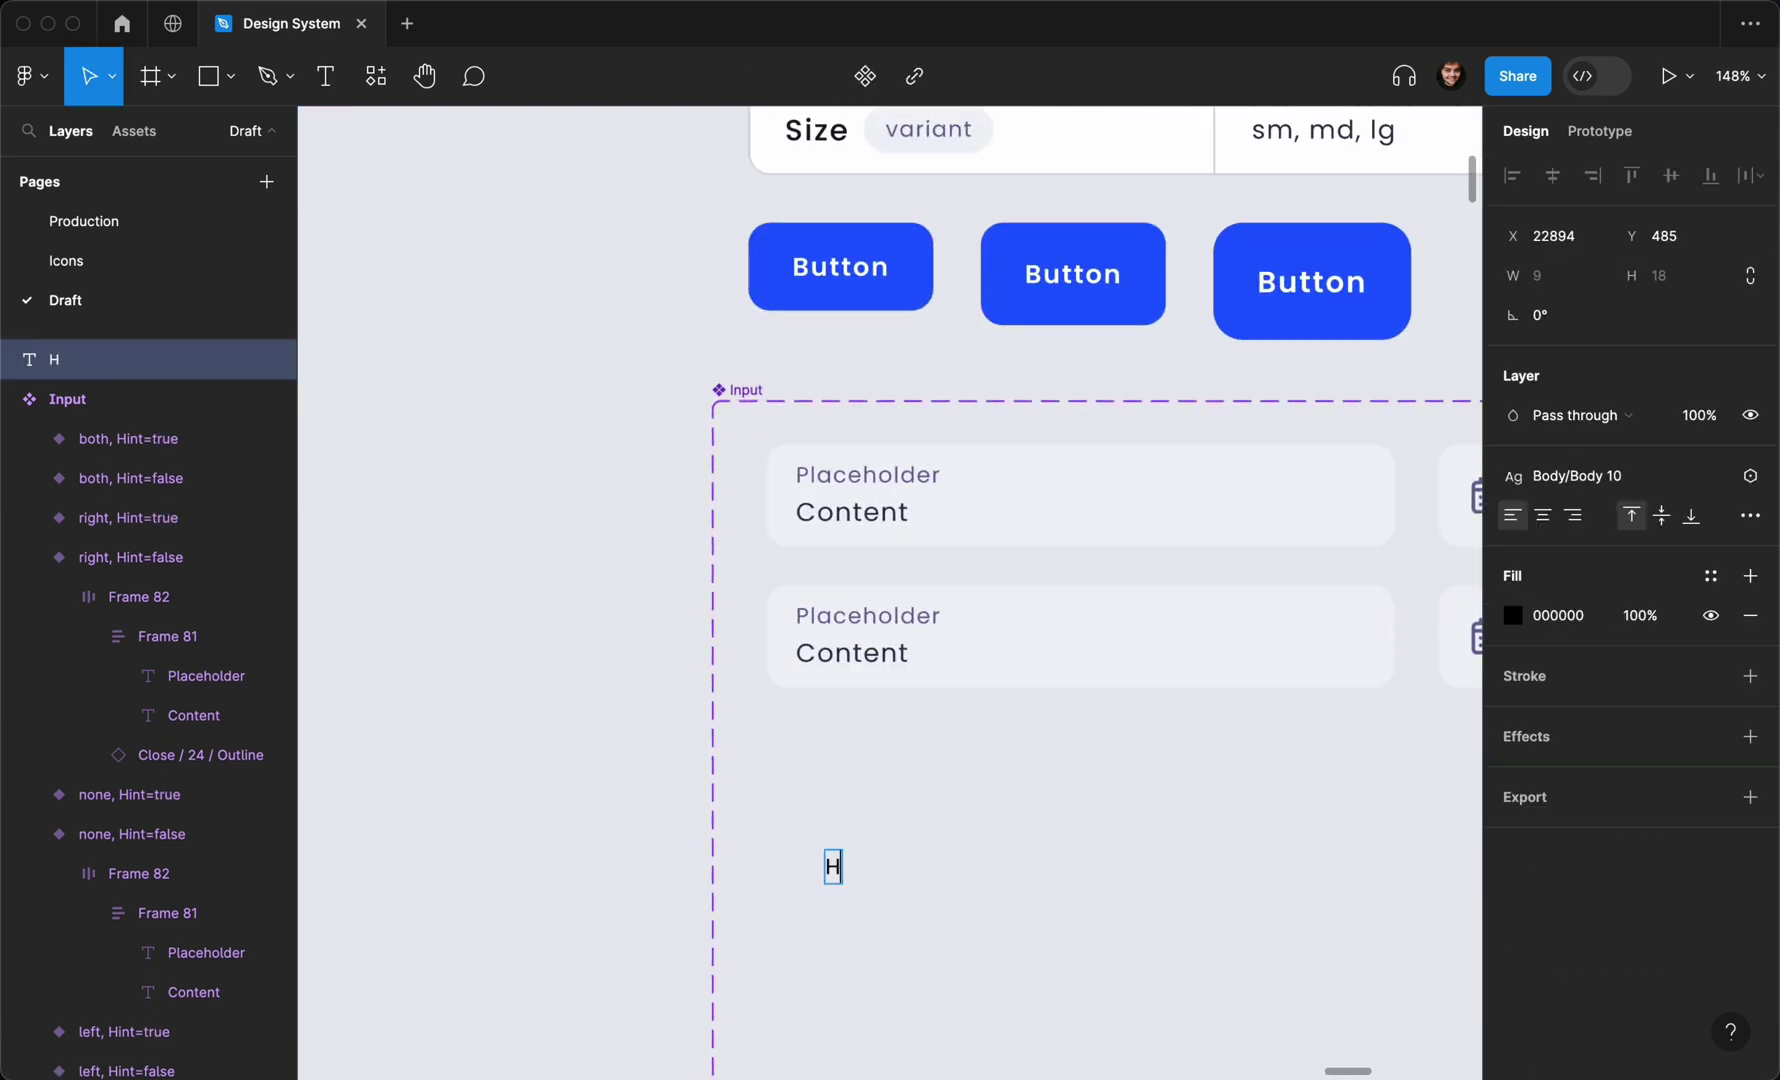
{"action": "type", "text": "Hint goes here"}
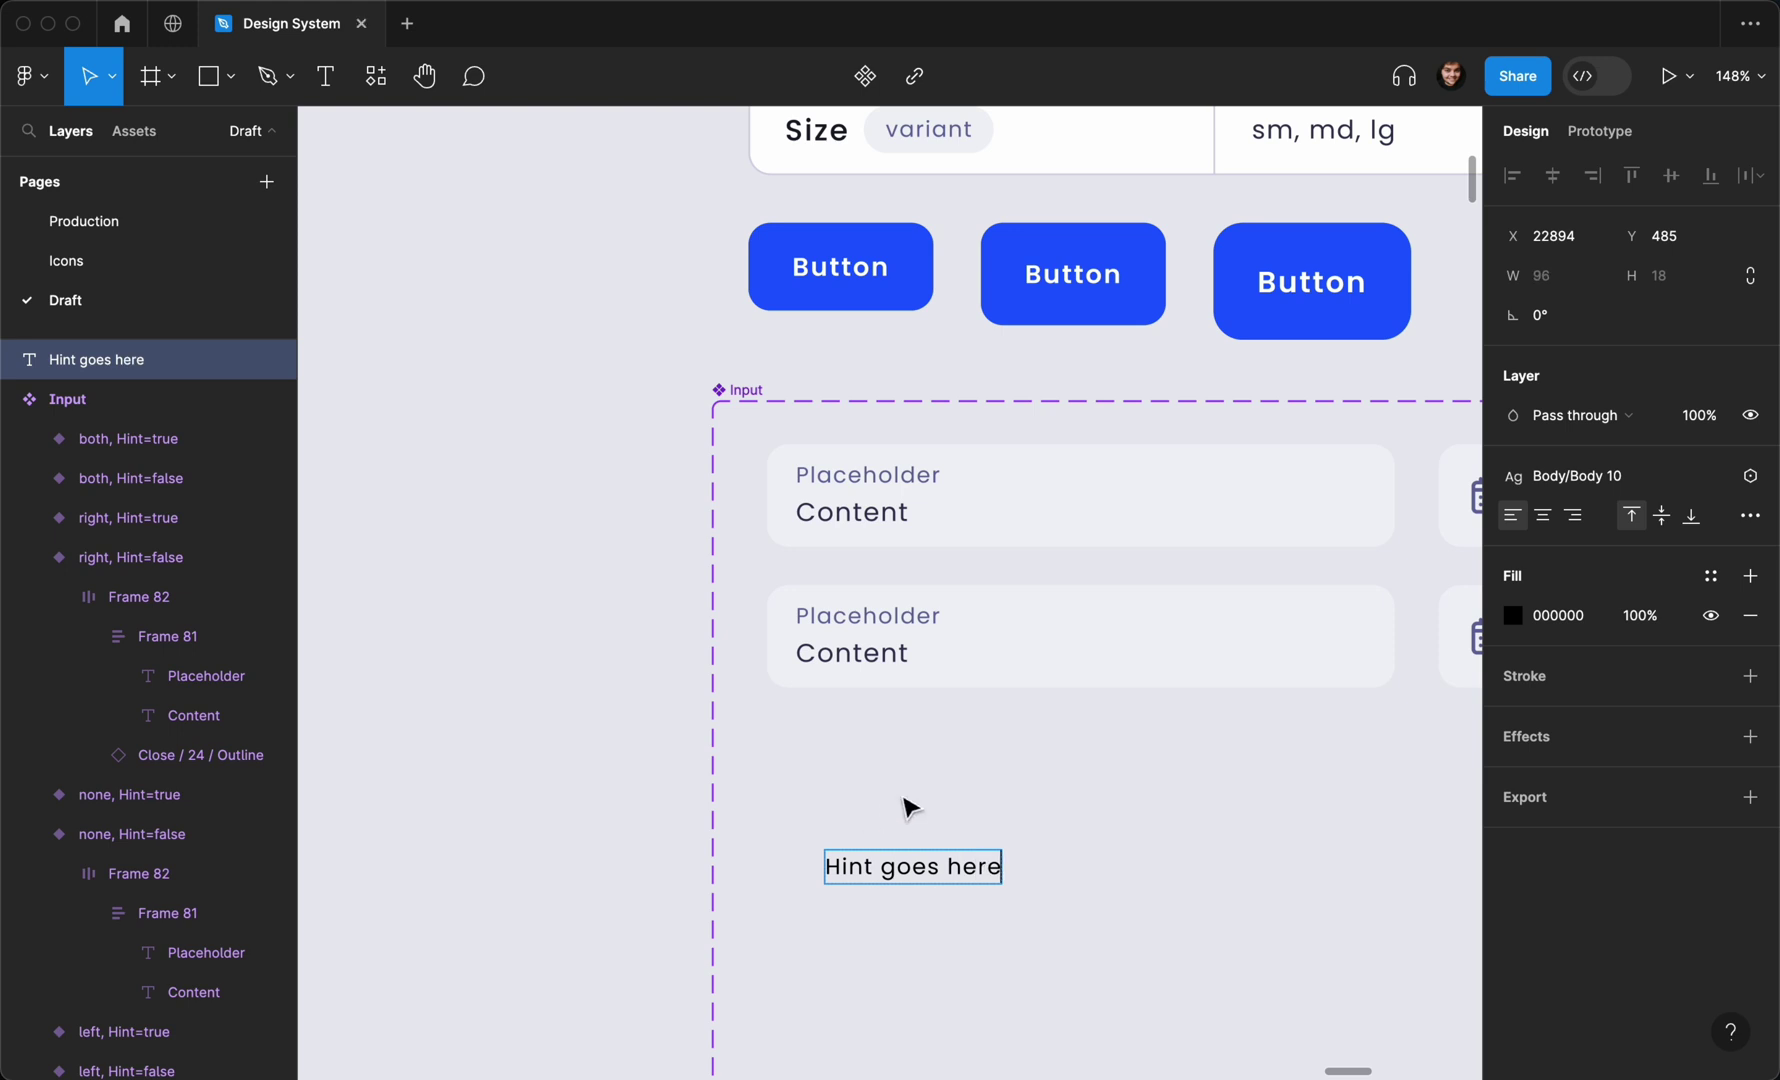
{"action": "key", "text": "Escape"}
Keep the hint text in the Body 10 style and apply the Text \ Icon/subtitle colour as its fill
{"action": "left_click", "coordinate": [1669, 482]}
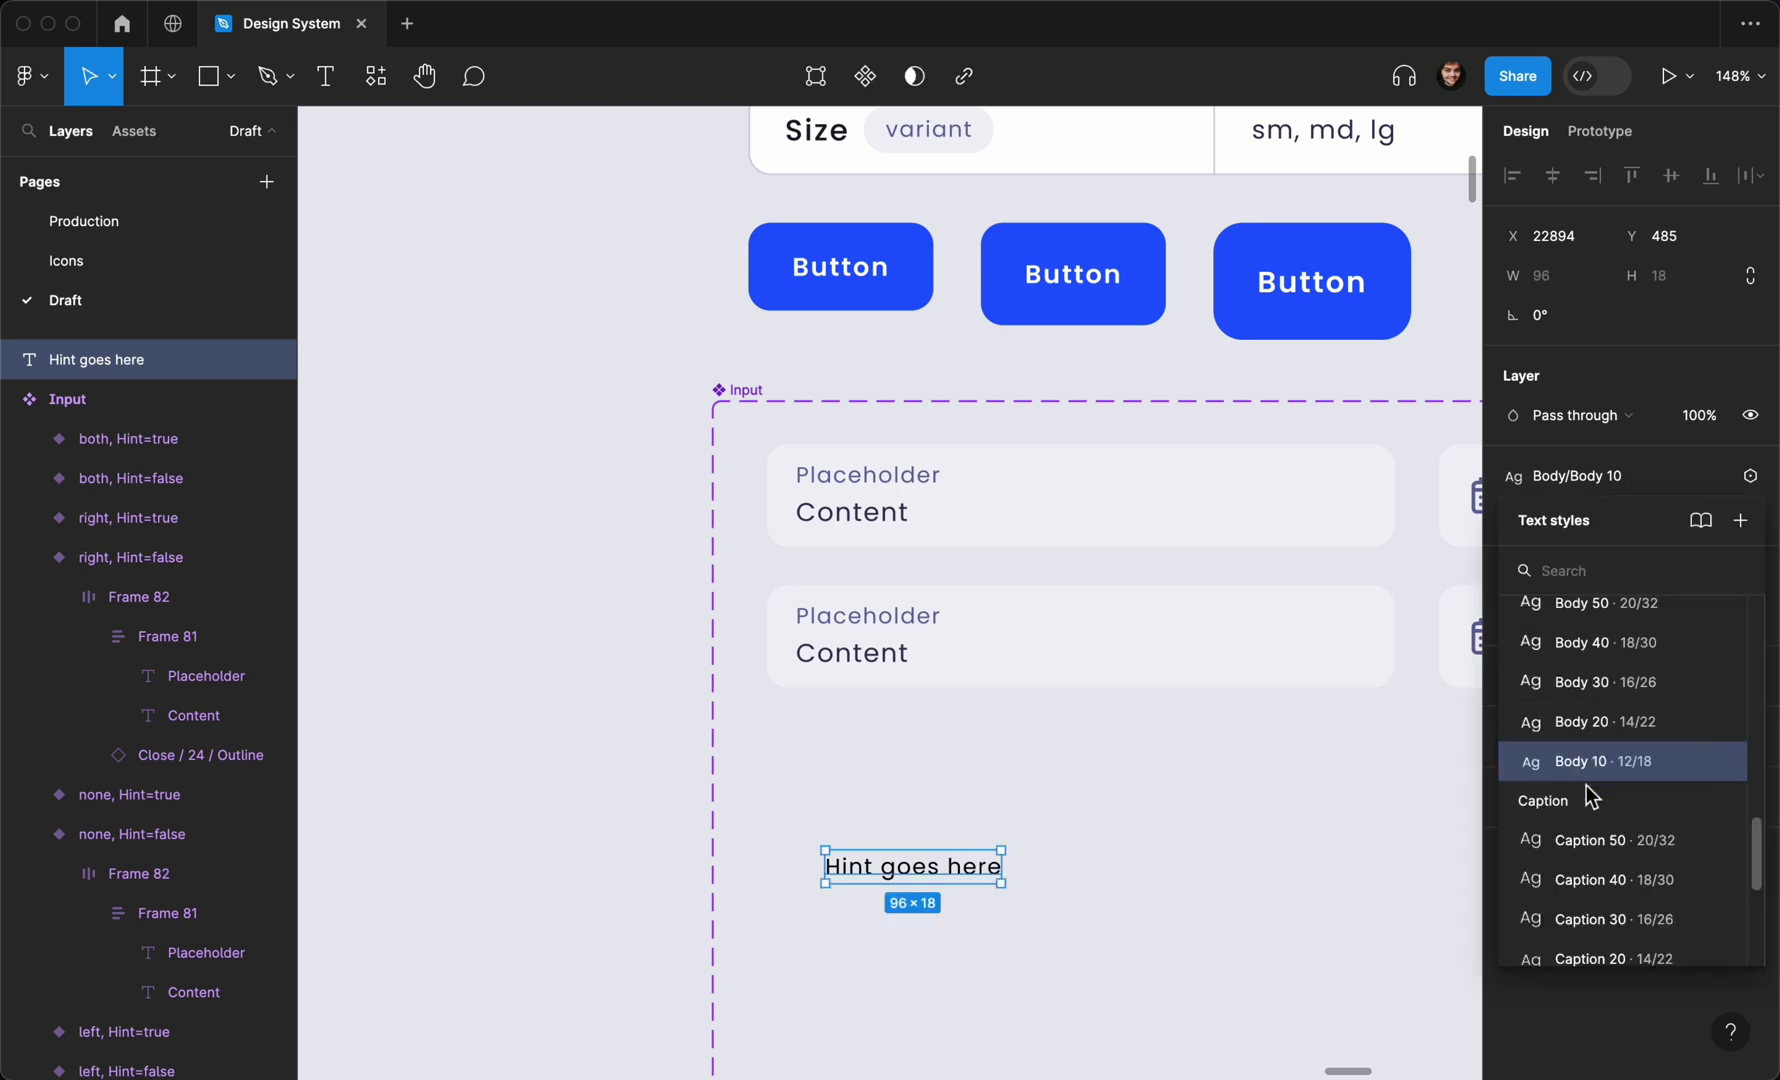
{"action": "left_click", "coordinate": [1279, 829]}
{"action": "left_click", "coordinate": [993, 892]}
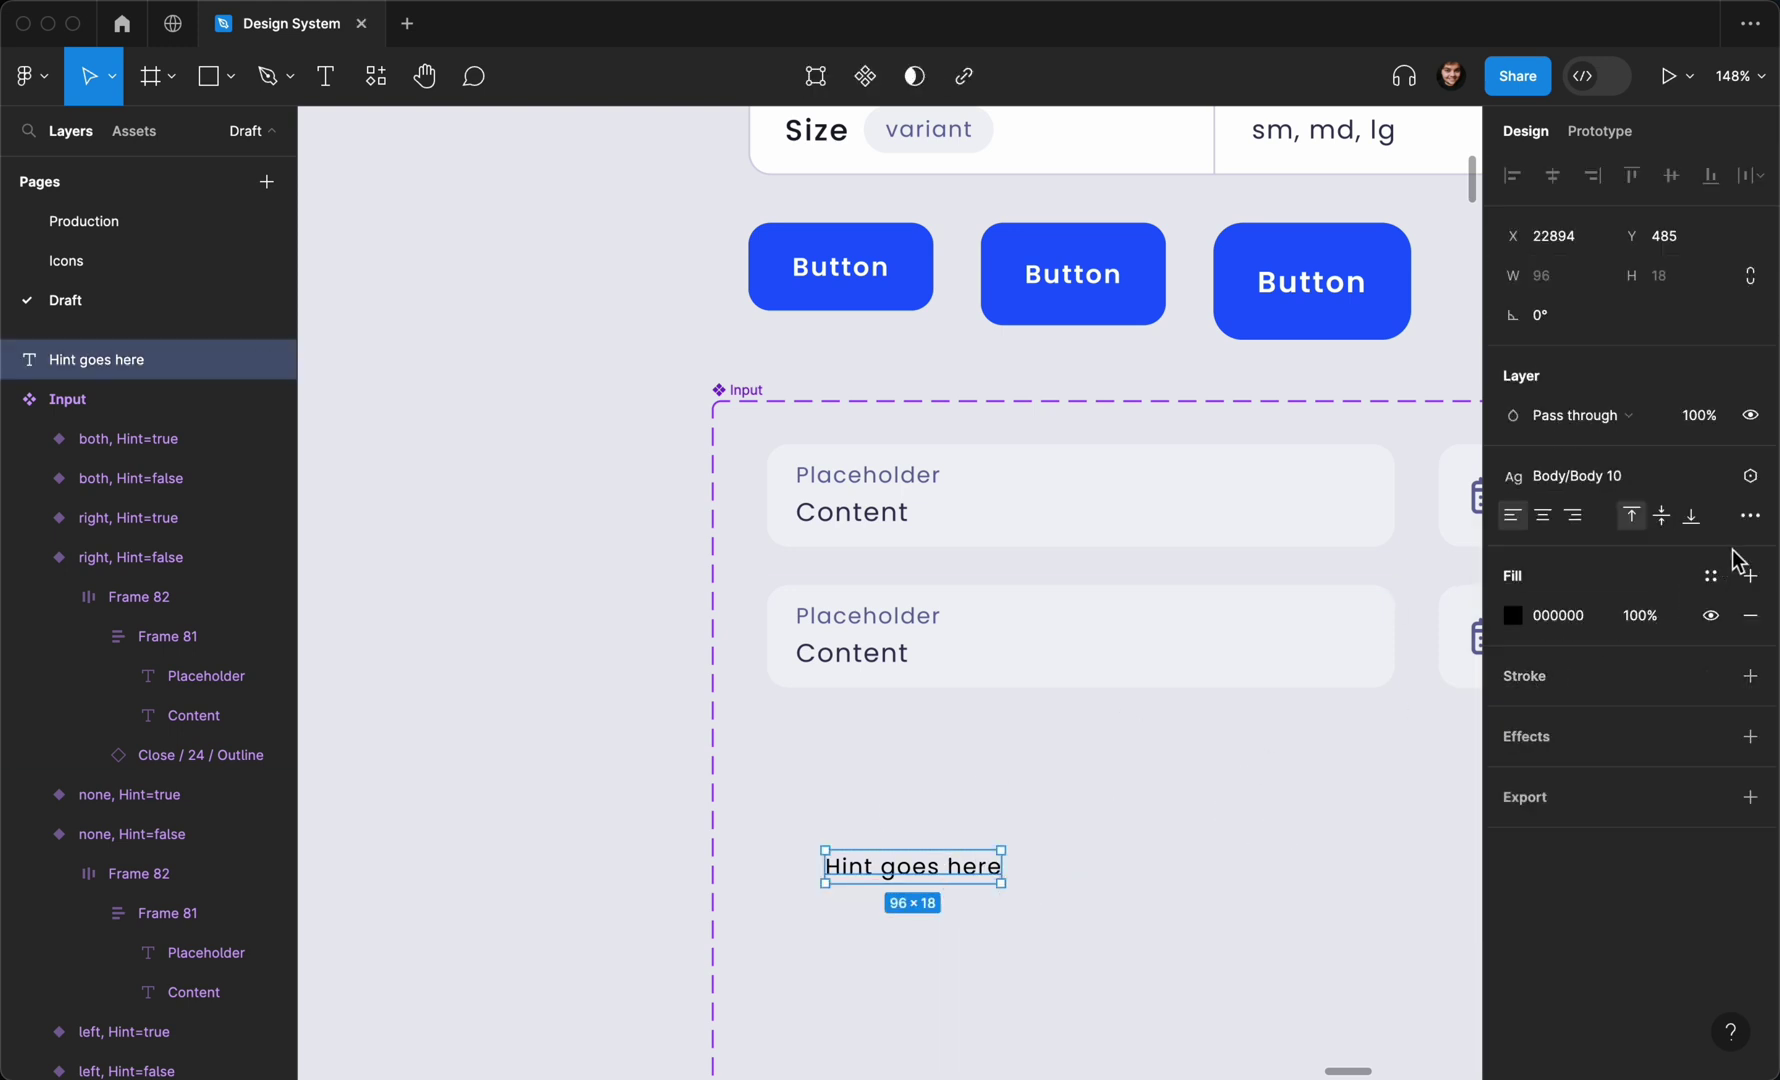
{"action": "left_click", "coordinate": [1711, 576]}
{"action": "type", "text": "text"}
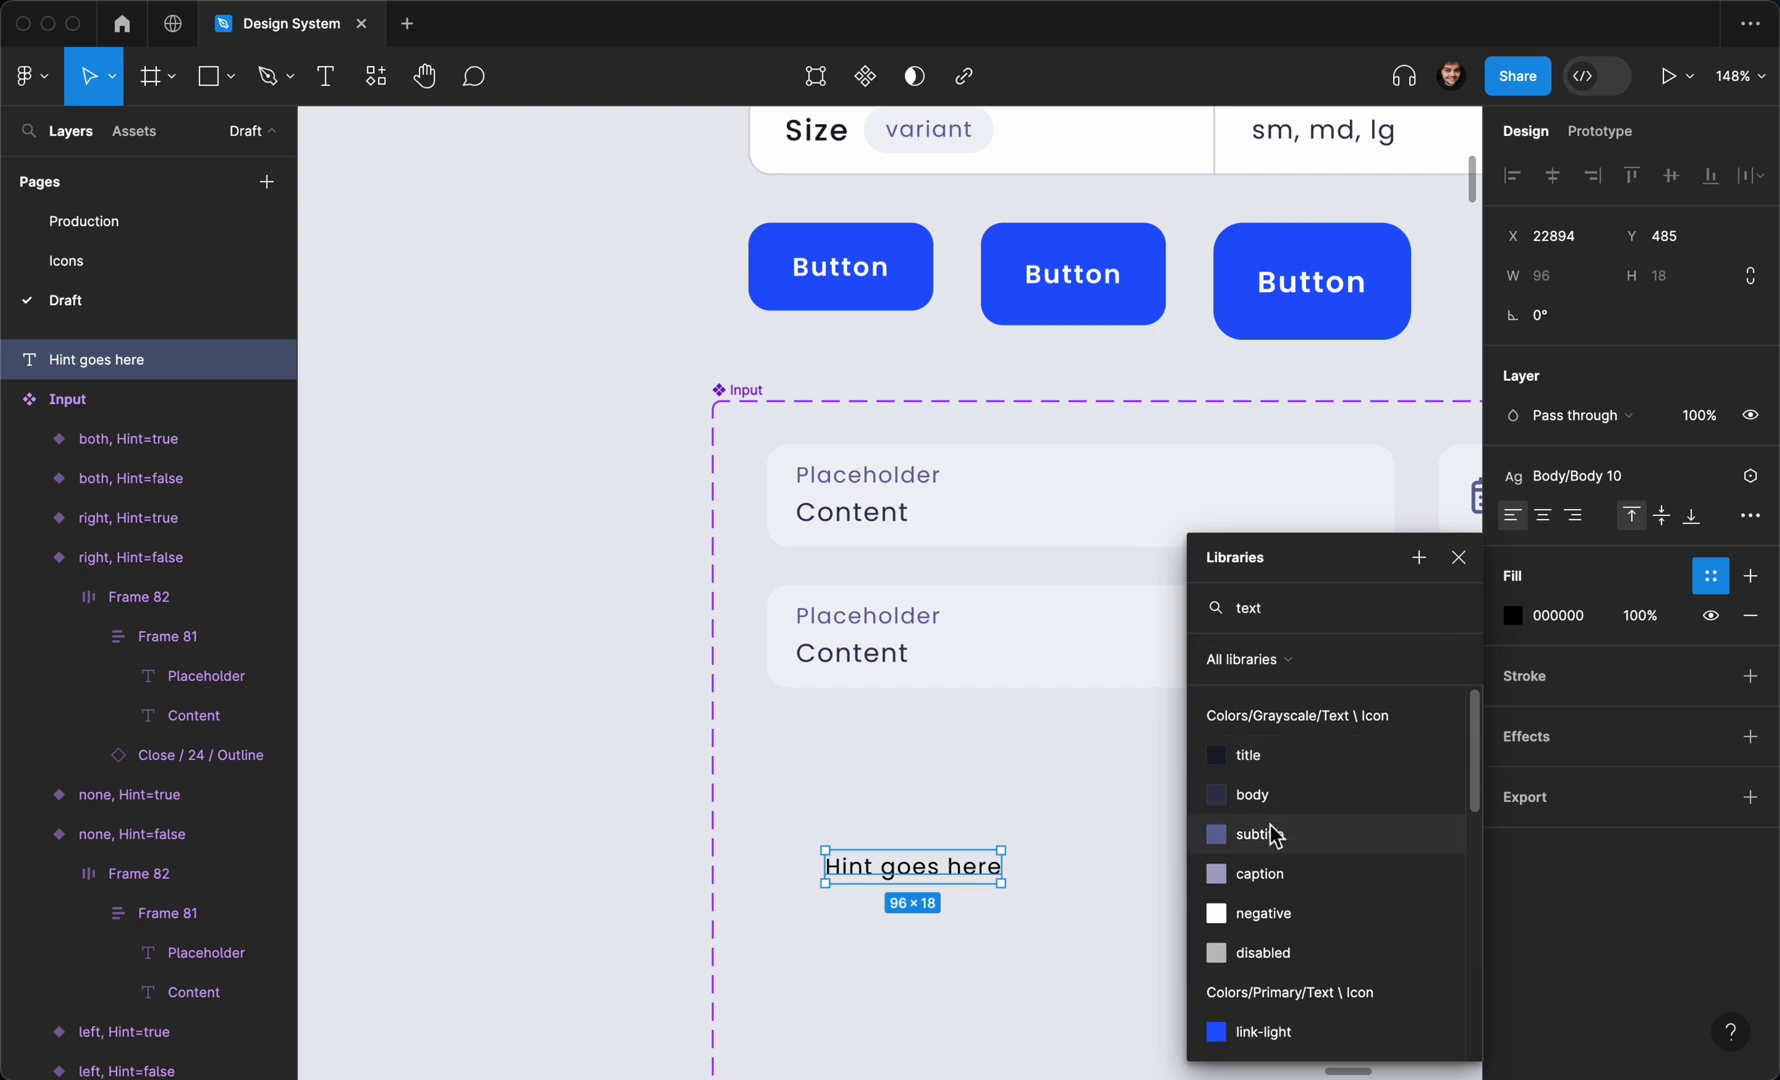
{"action": "left_click", "coordinate": [1260, 834]}
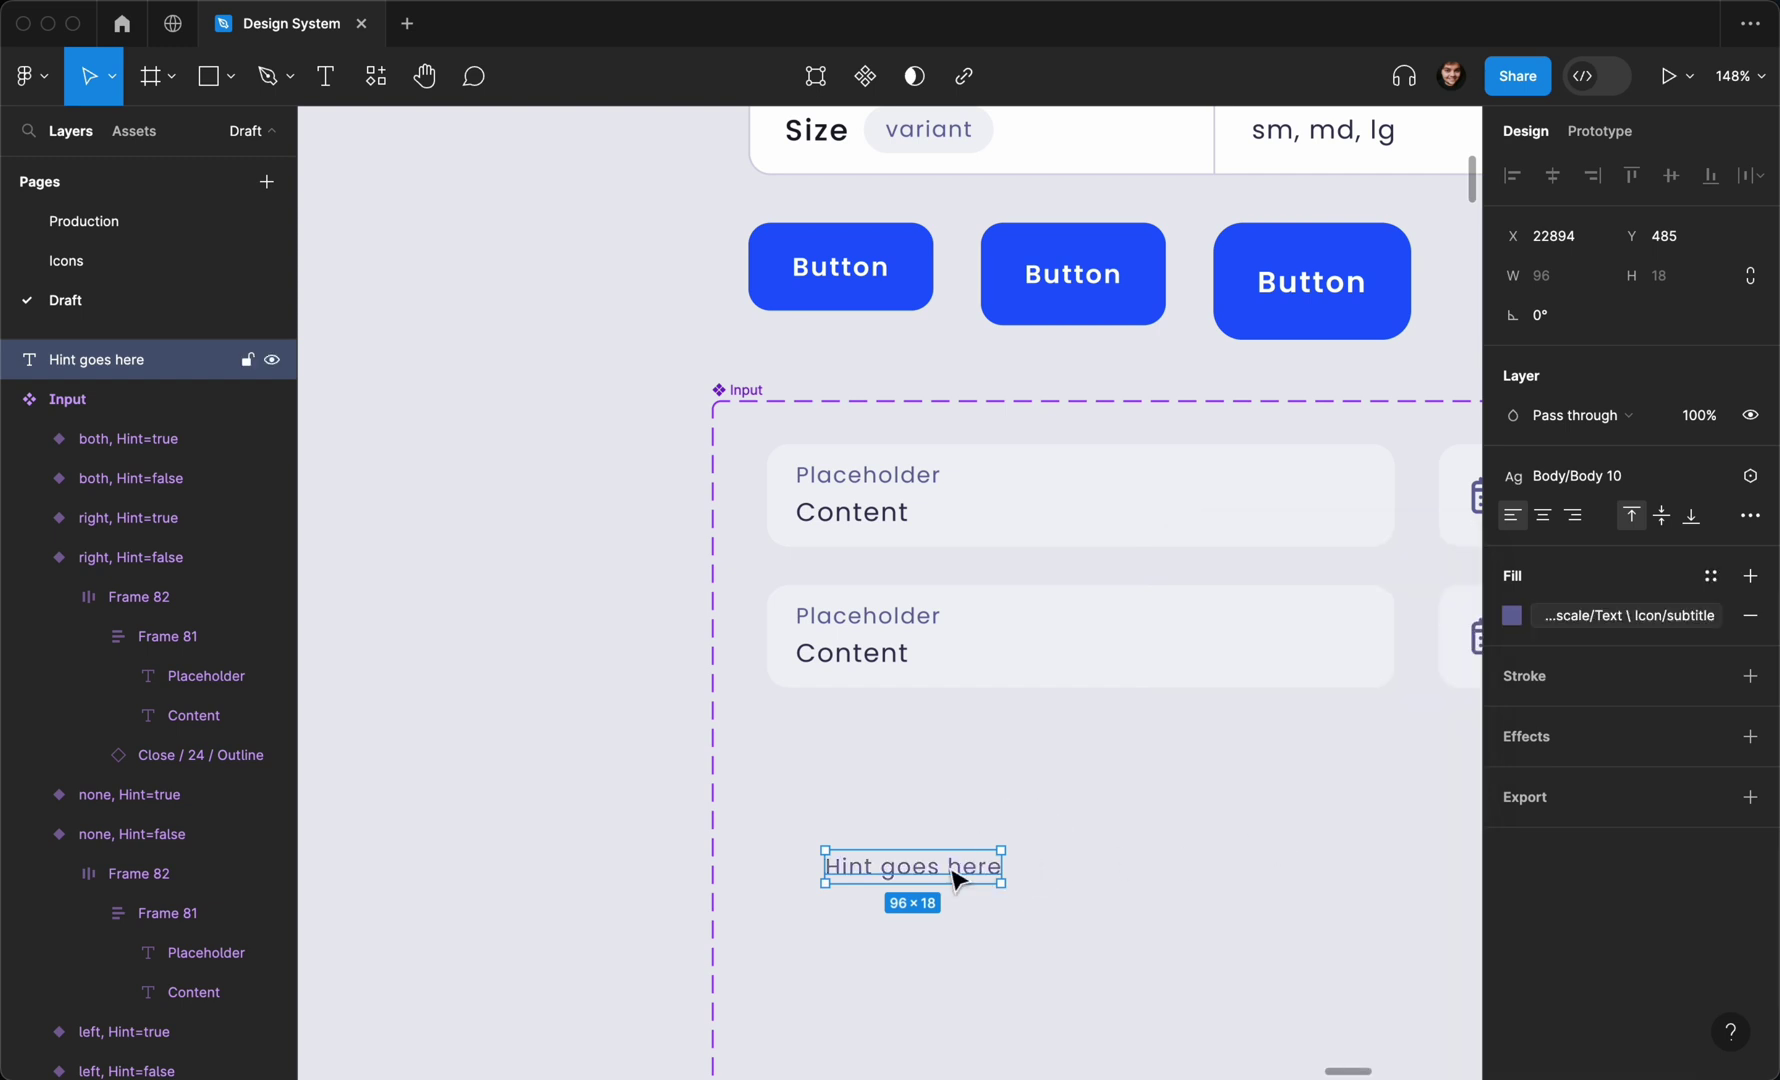
Move the hint text into the none variant with Hint set to true, below its input frame
{"action": "left_click", "coordinate": [1023, 825]}
{"action": "left_click", "coordinate": [962, 858]}
{"action": "key", "text": "Delete"}
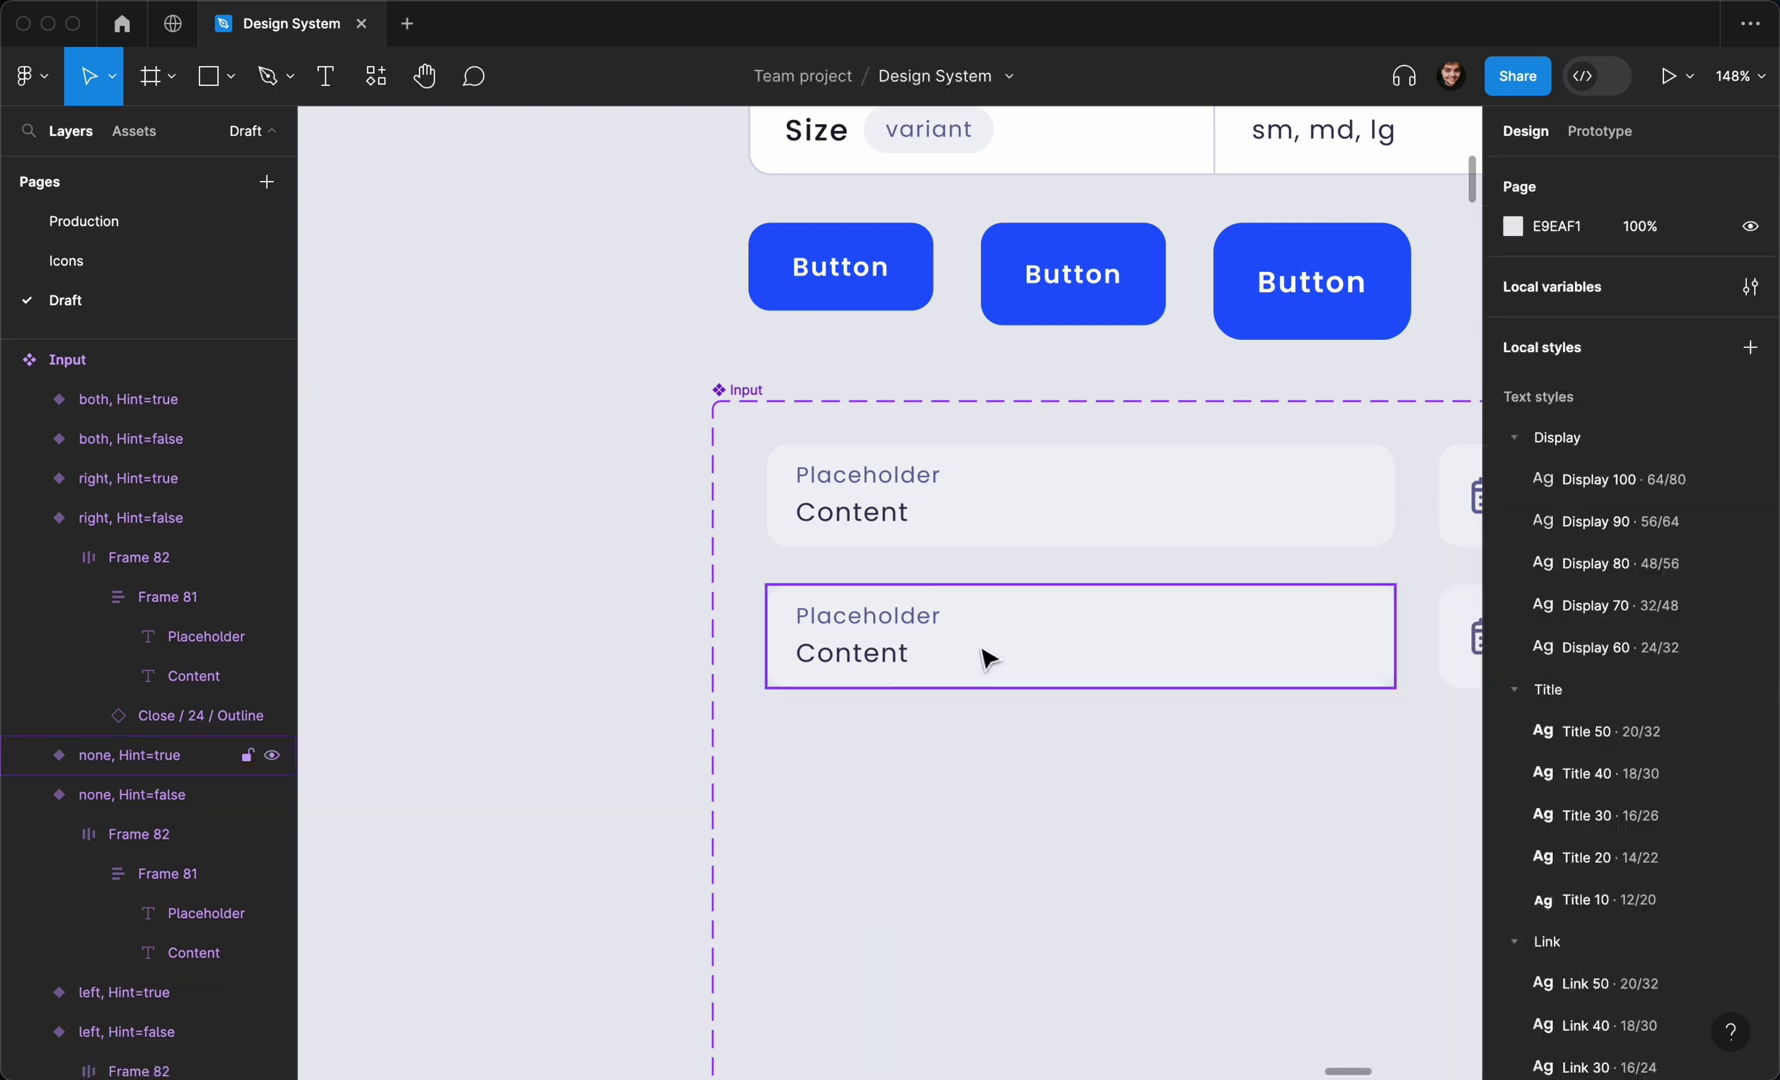
{"action": "left_click", "coordinate": [987, 655]}
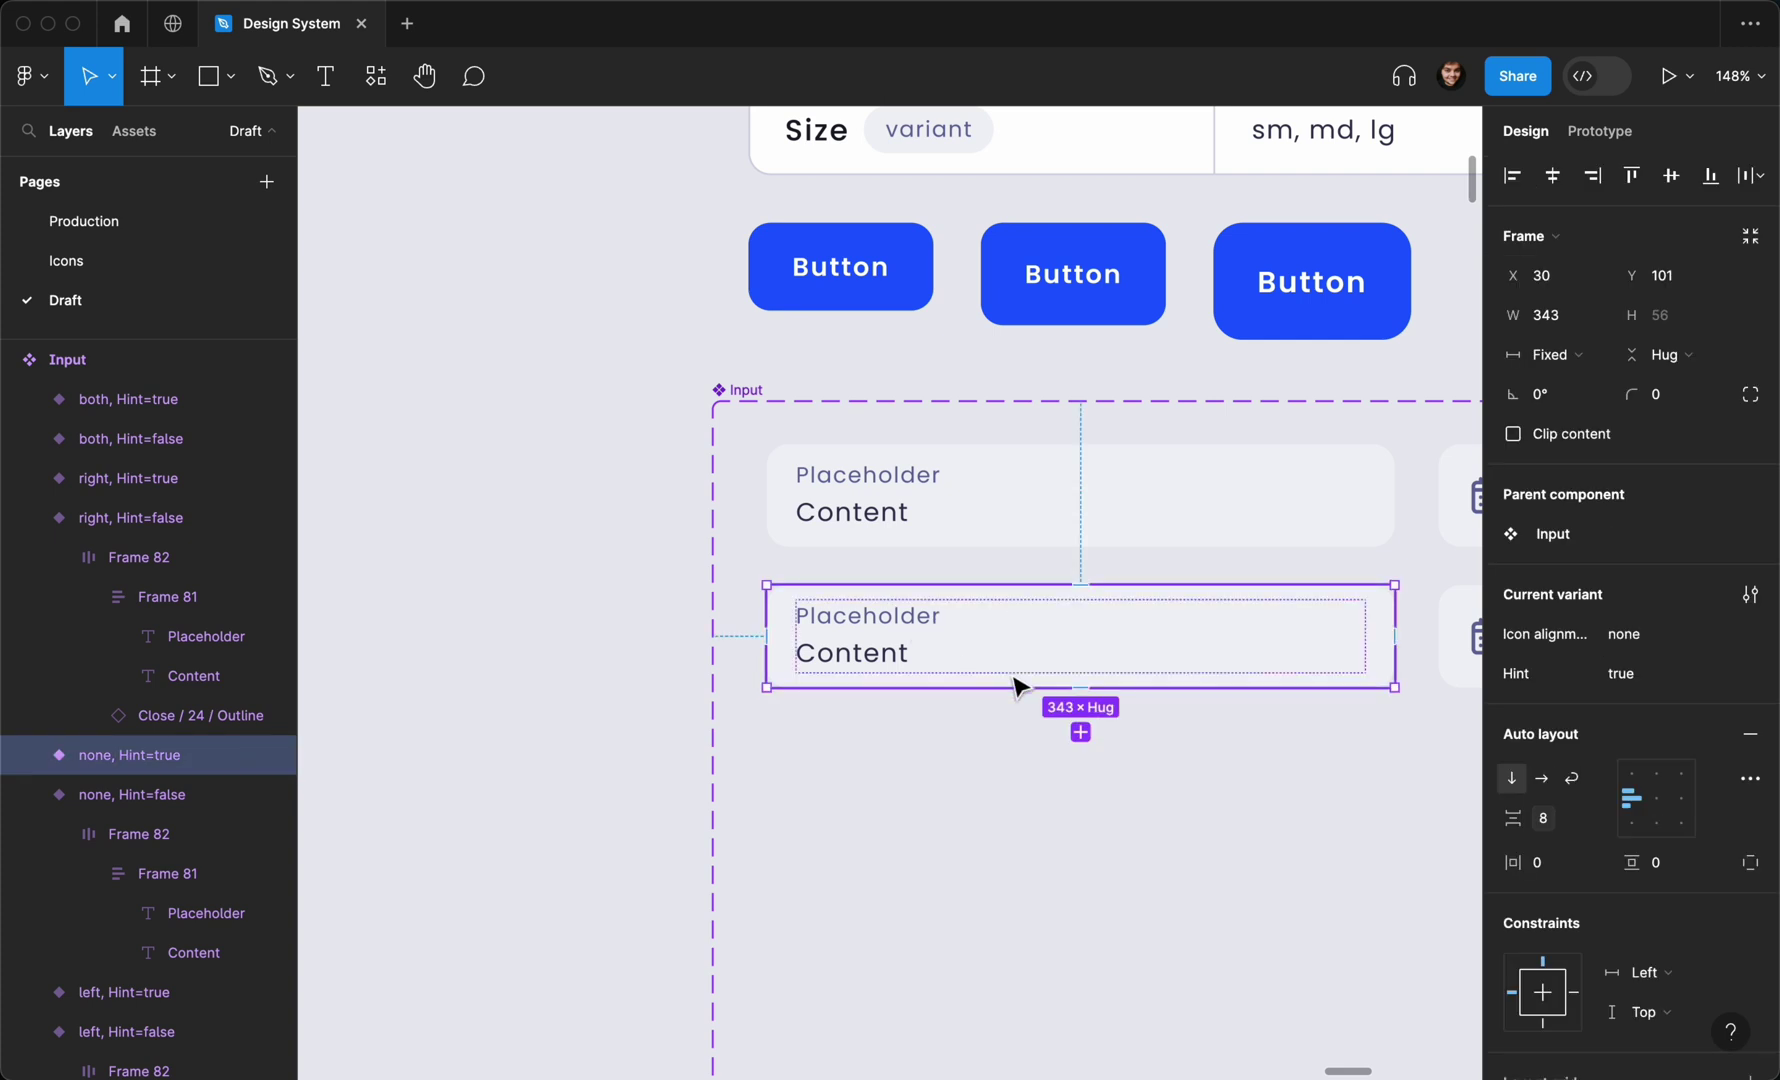
{"action": "key", "text": "ctrl+v"}
Change the hint text's fill to the Text \ Icon/body colour and compare it with the Content text
{"action": "left_click", "coordinate": [1573, 794]}
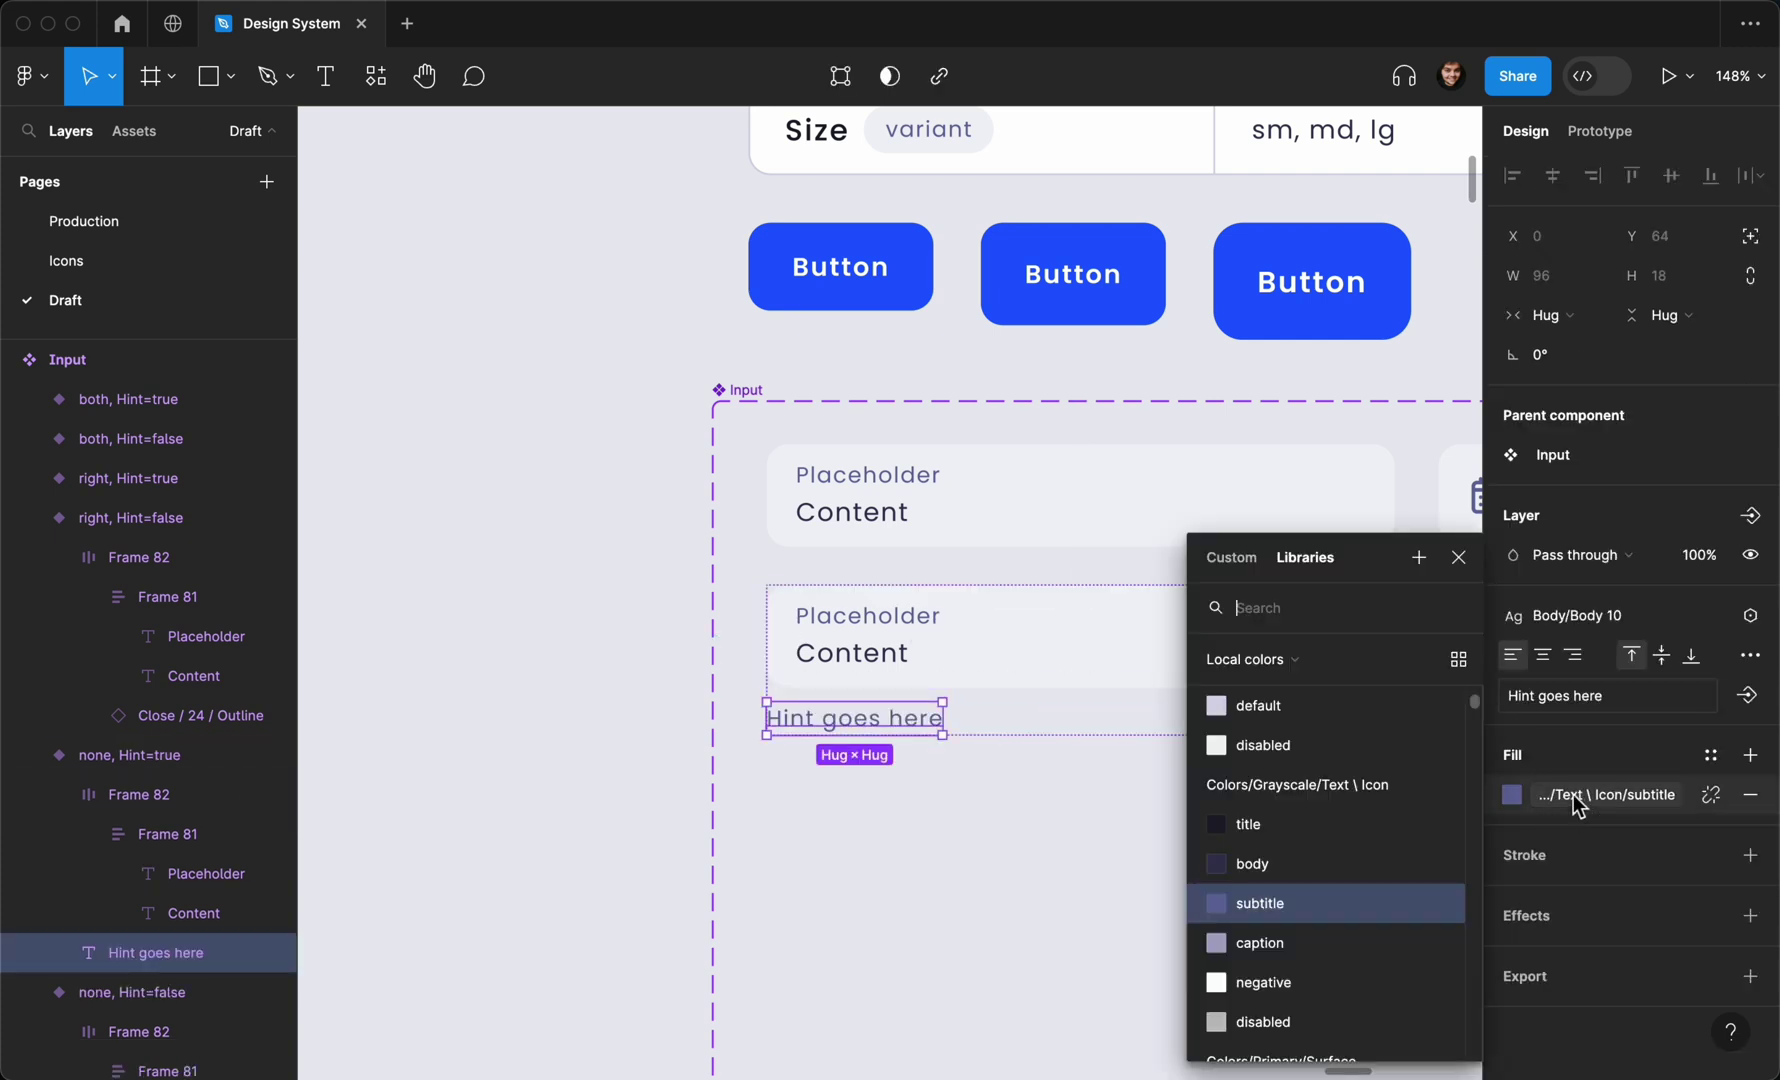
{"action": "left_click", "coordinate": [1313, 866]}
{"action": "double_click", "coordinate": [868, 660]}
{"action": "scroll", "coordinate": [885, 668], "scroll_direction": "right", "scroll_amount": 2}
{"action": "scroll", "coordinate": [885, 668], "scroll_direction": "down", "scroll_amount": 3}
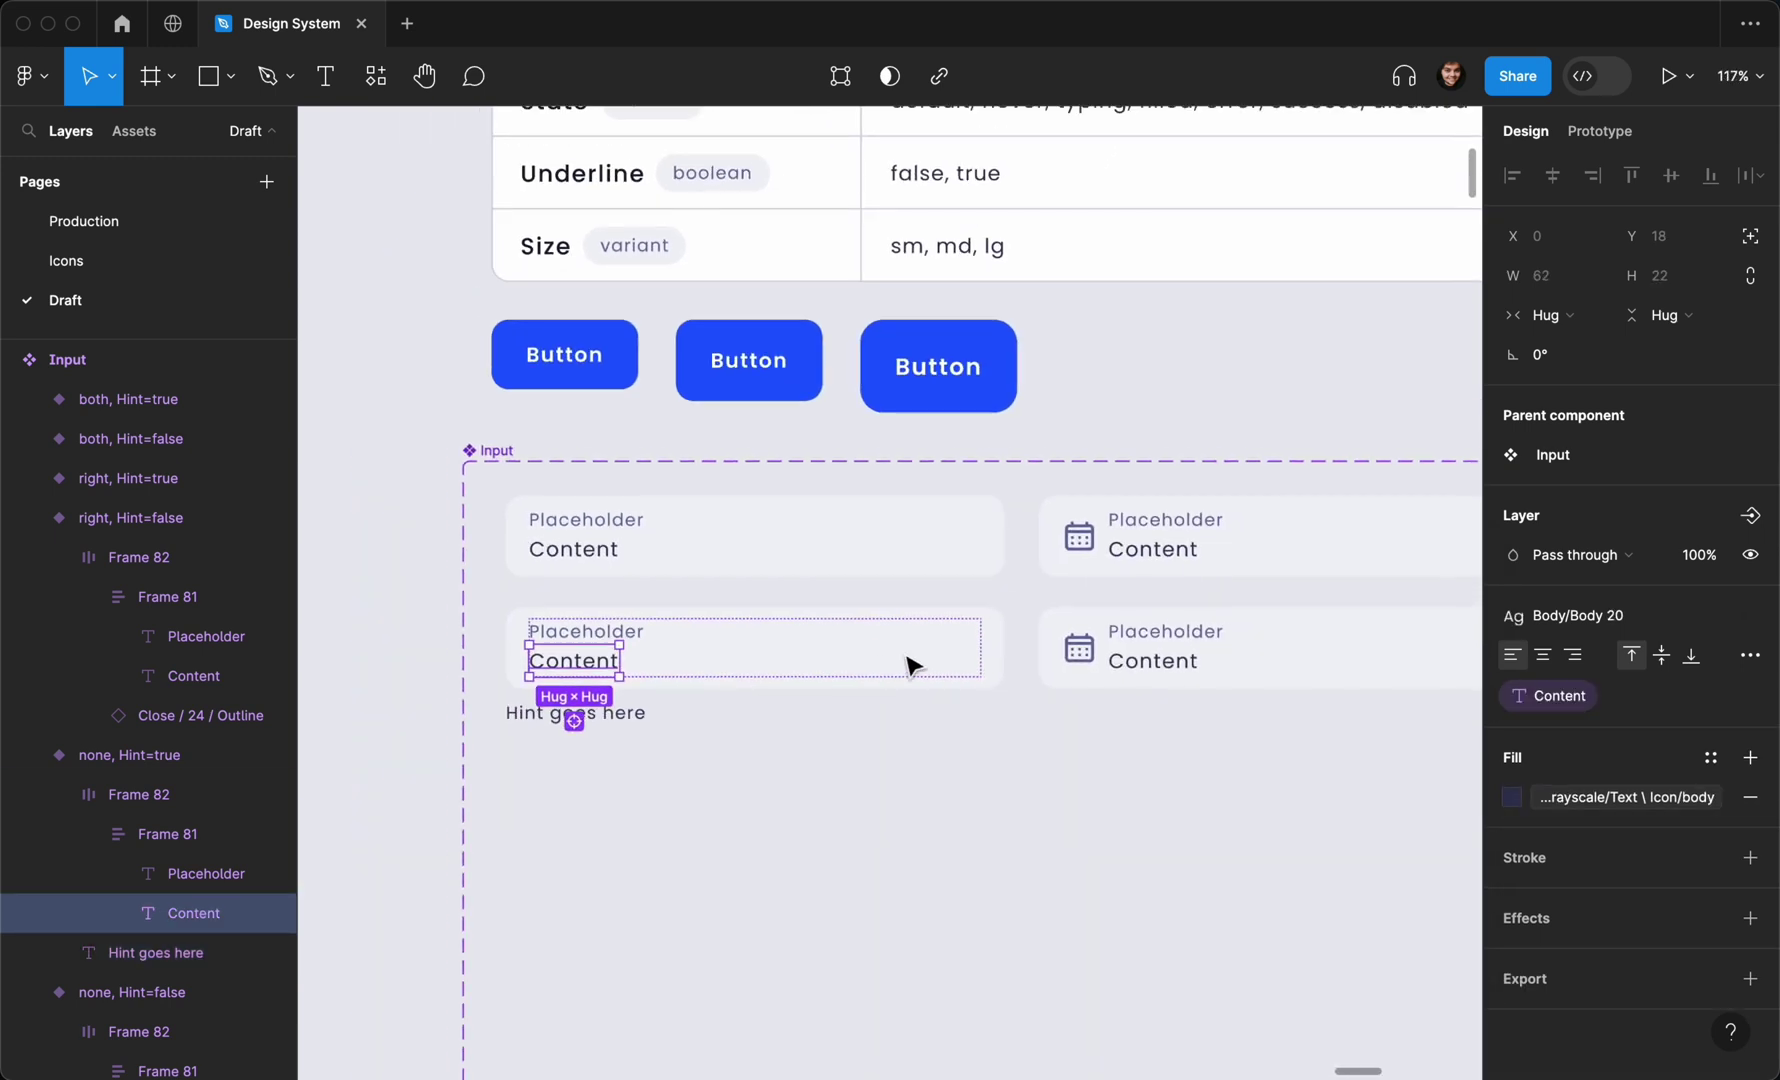
{"action": "left_click", "coordinate": [705, 765]}
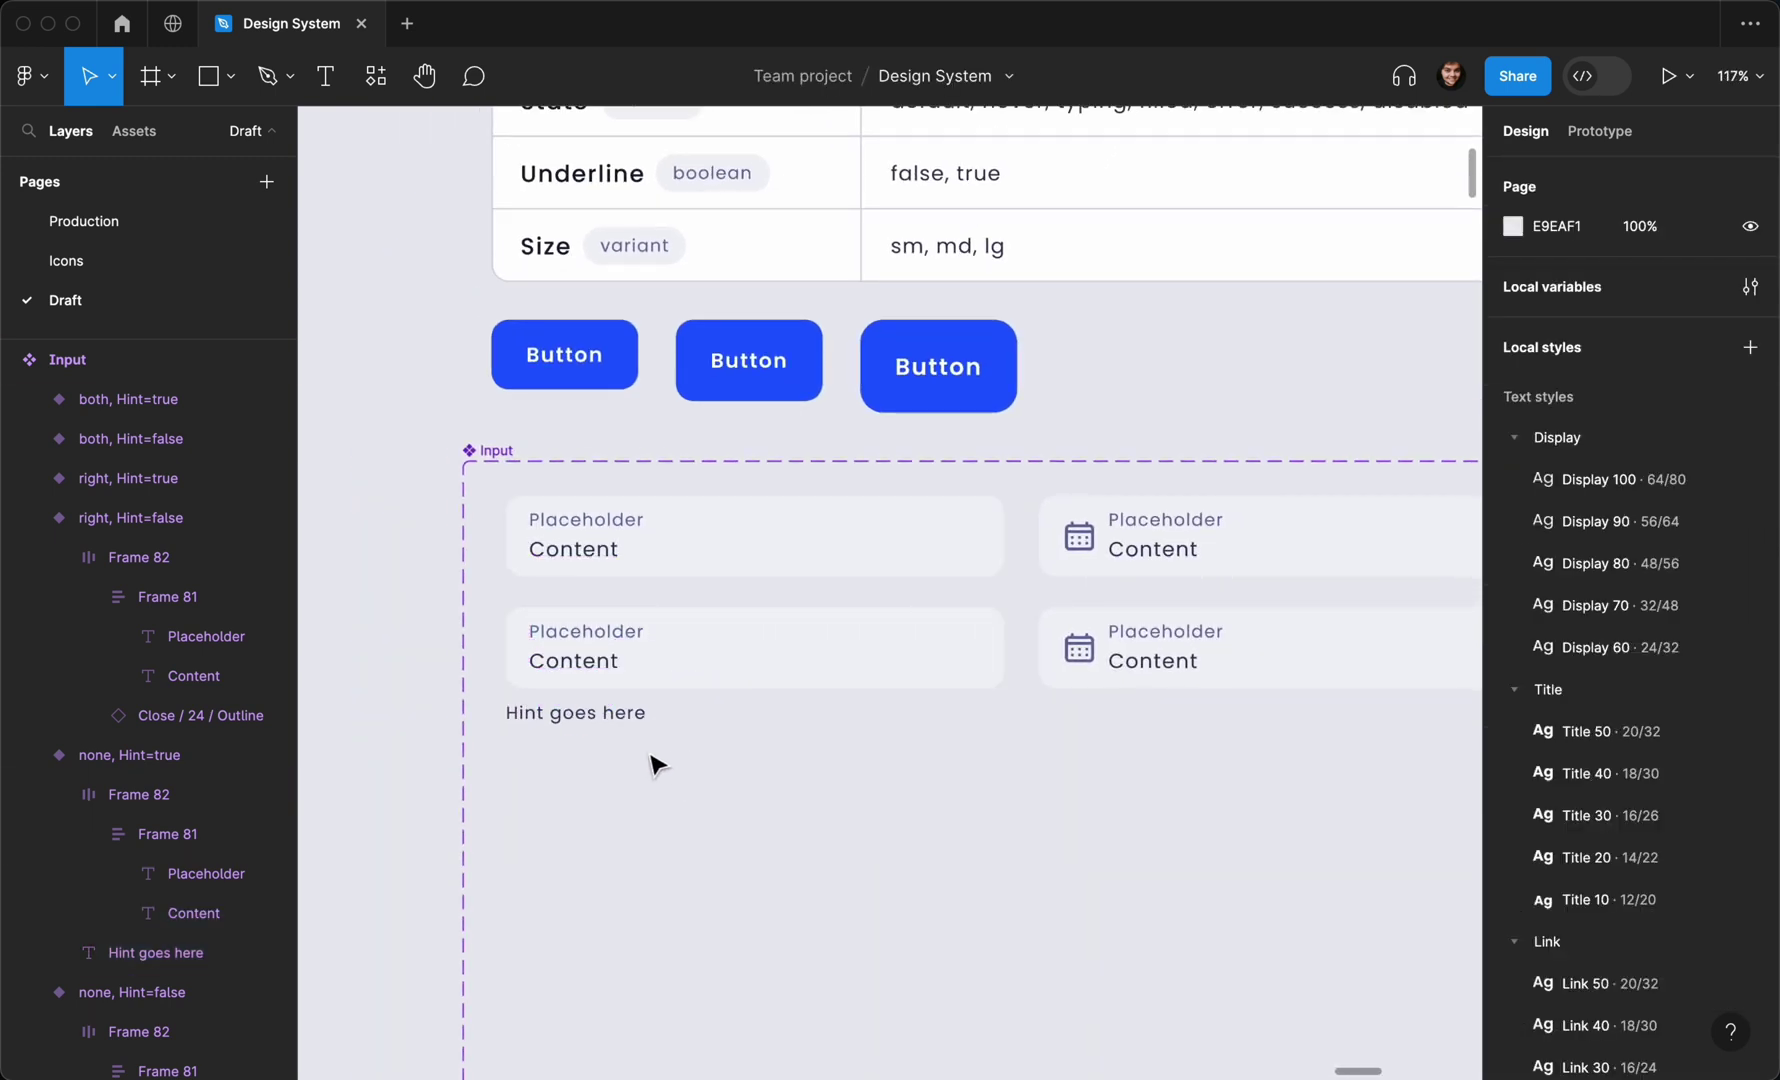
Set the hint text's fill to the Text \ Icon/subtitle colour
{"action": "scroll", "coordinate": [655, 765], "scroll_direction": "up", "scroll_amount": 4}
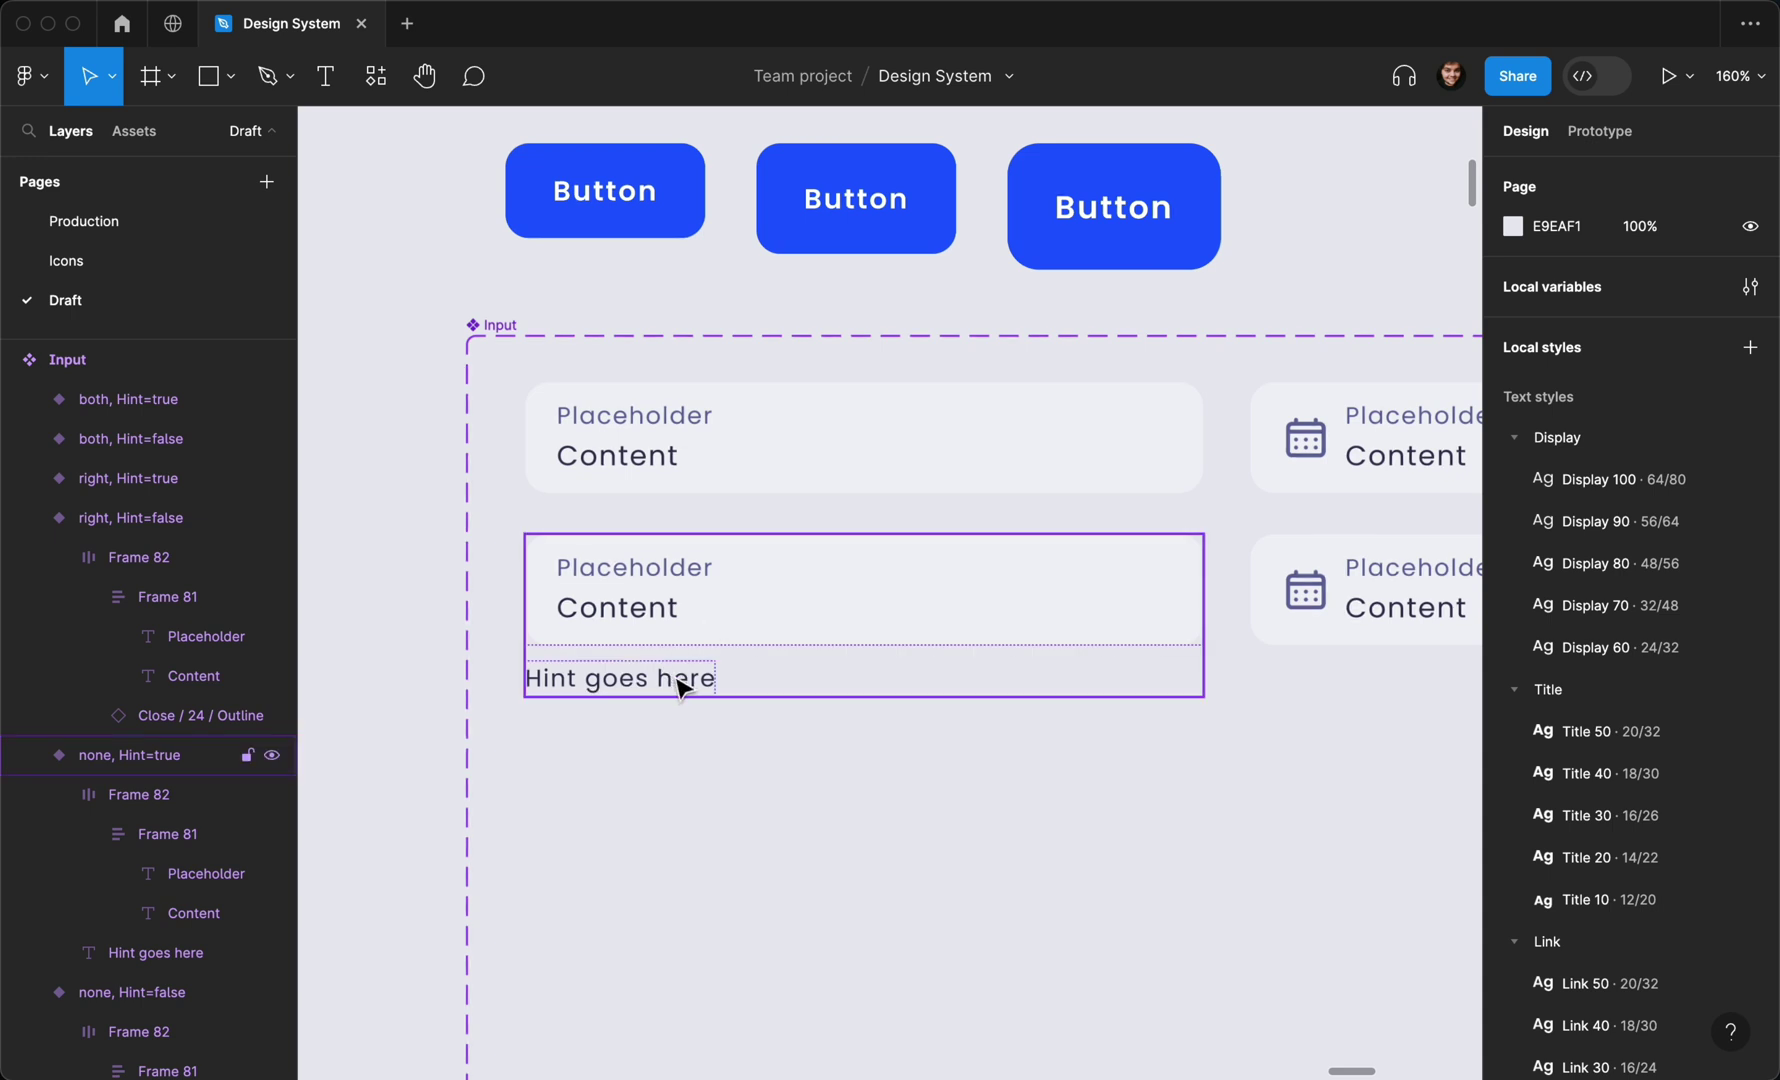
{"action": "double_click", "coordinate": [678, 688]}
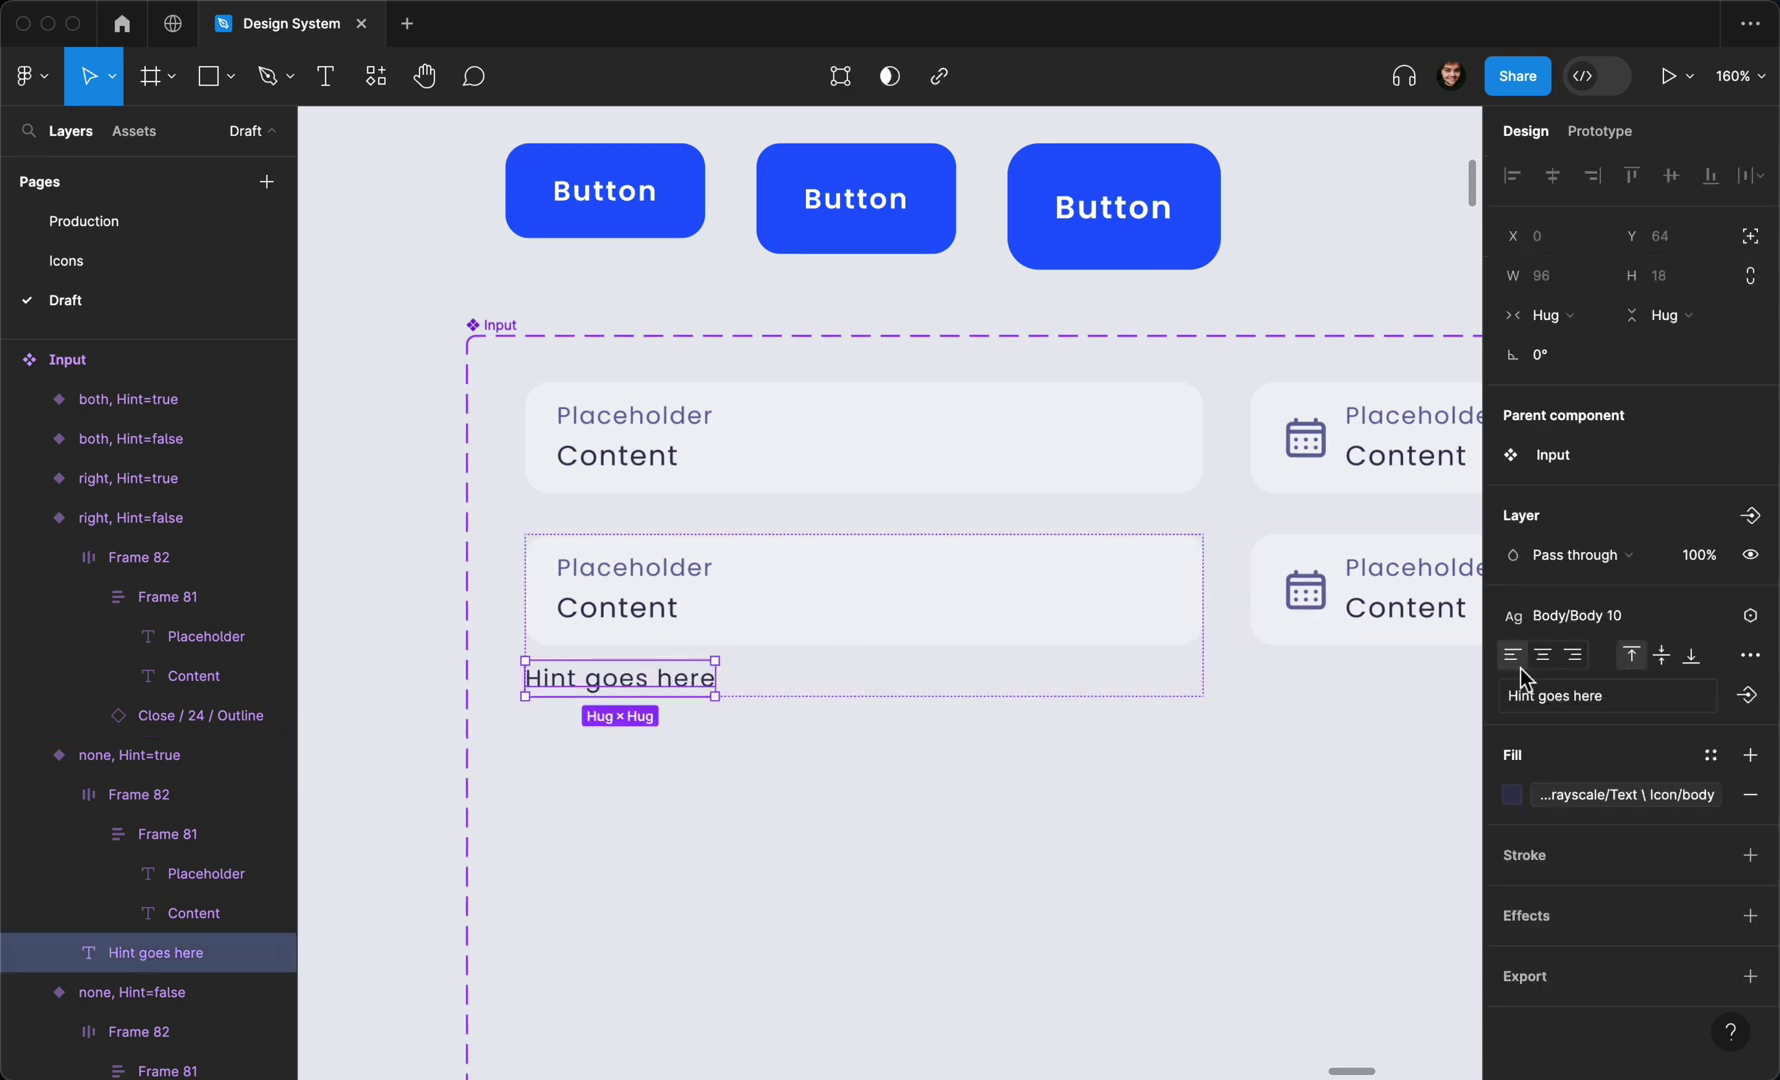
{"action": "left_click", "coordinate": [1572, 790]}
{"action": "left_click", "coordinate": [1351, 942]}
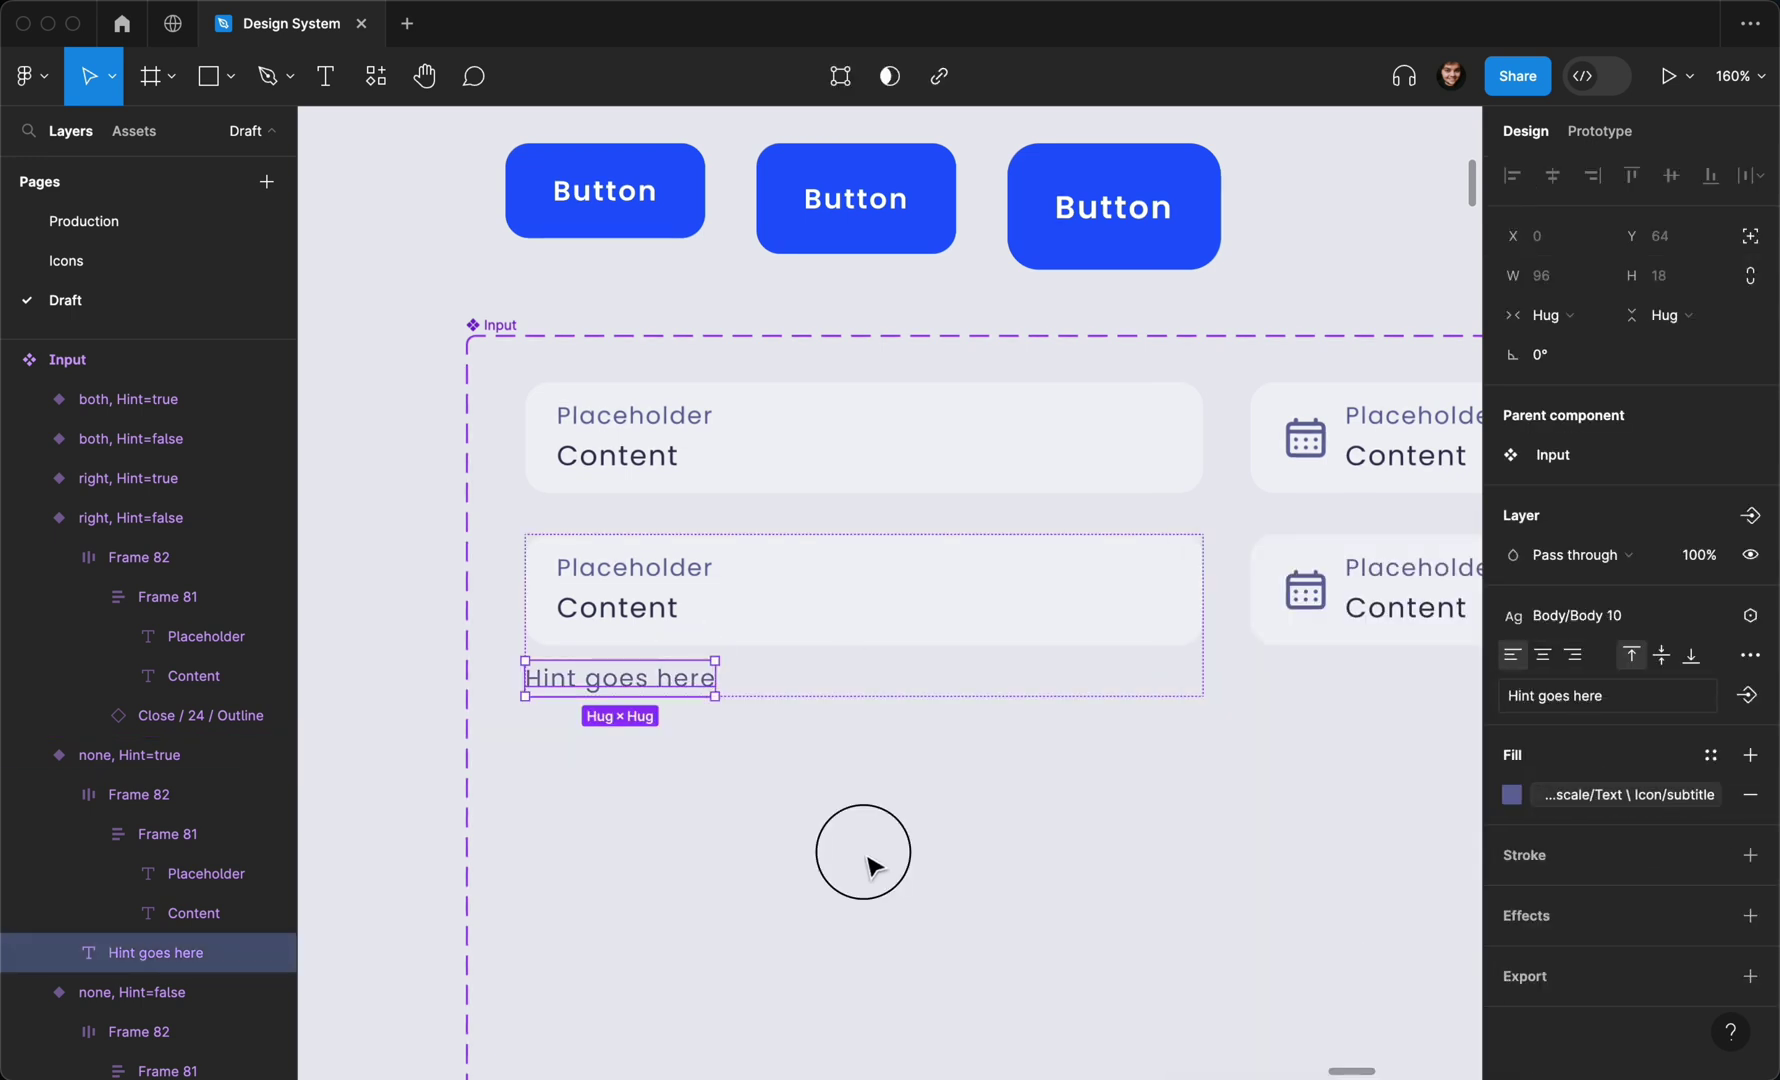
{"action": "left_click", "coordinate": [868, 864]}
Apply the 3xs spacing variable (2) to the vertical gap of the none variant with Hint set to true
{"action": "left_click", "coordinate": [783, 678]}
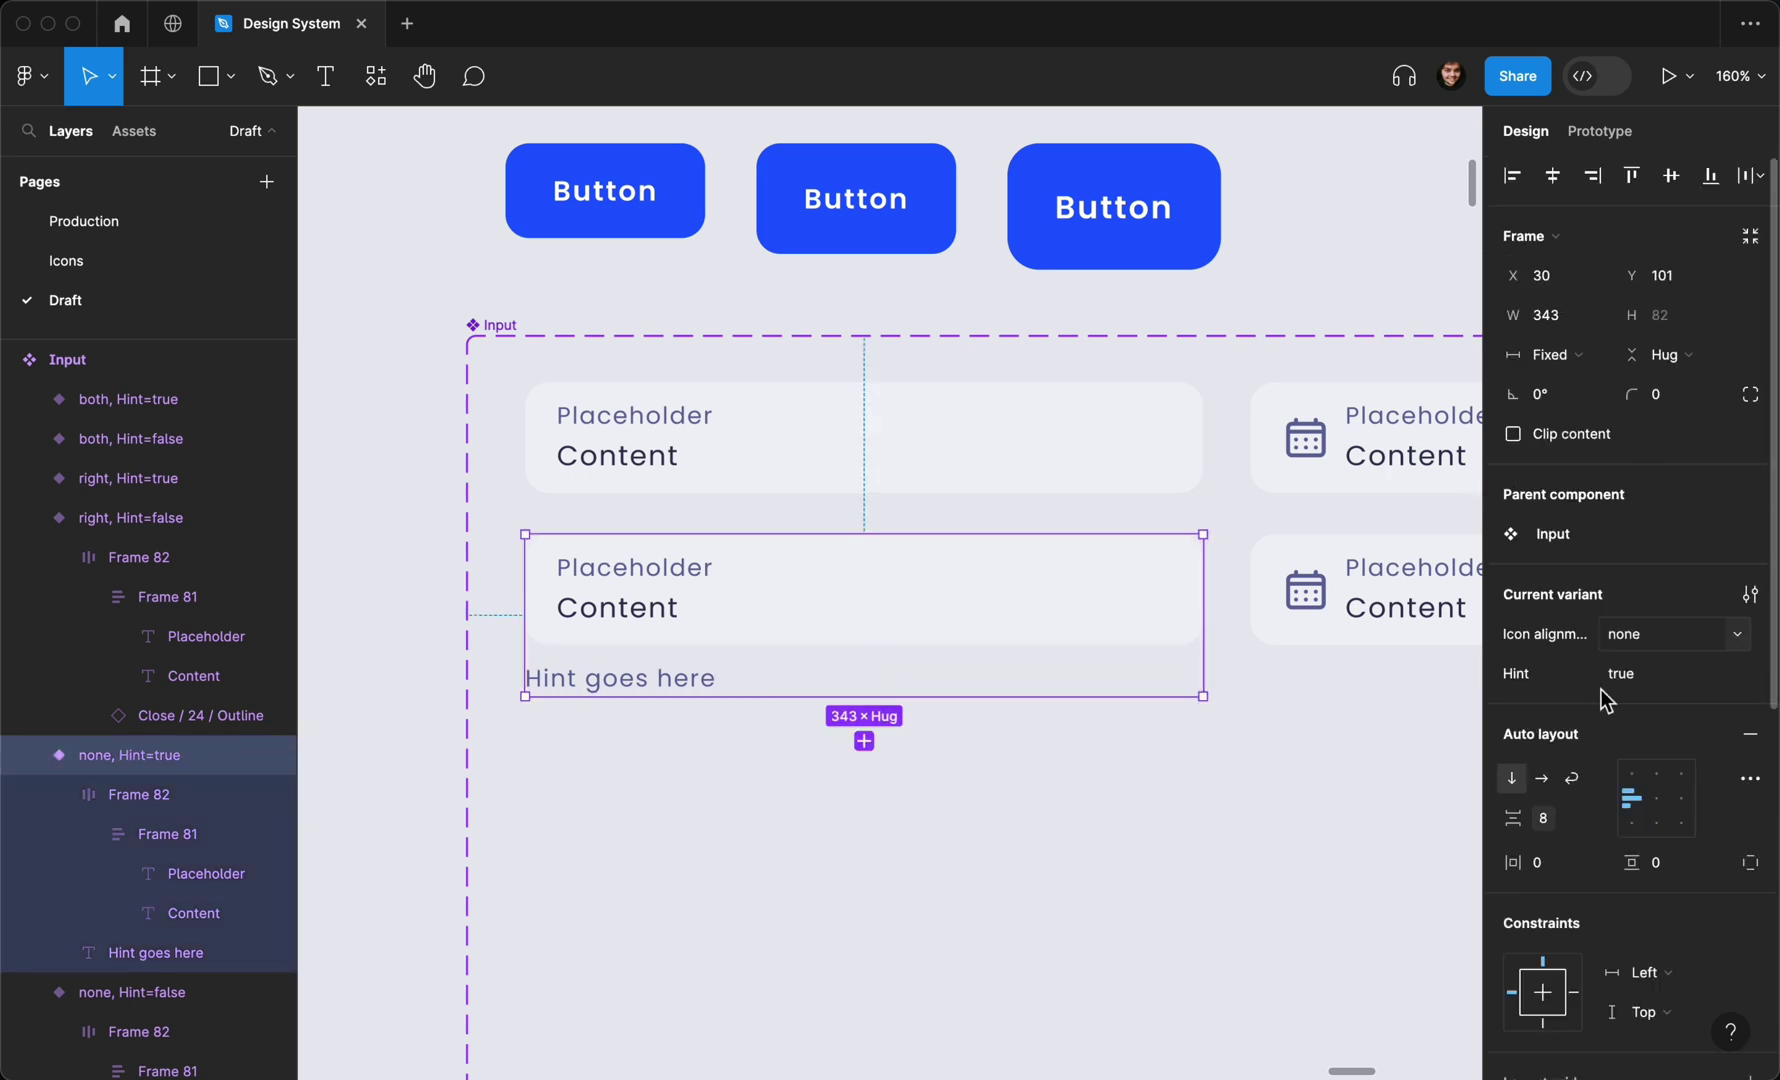
{"action": "left_click", "coordinate": [1598, 818]}
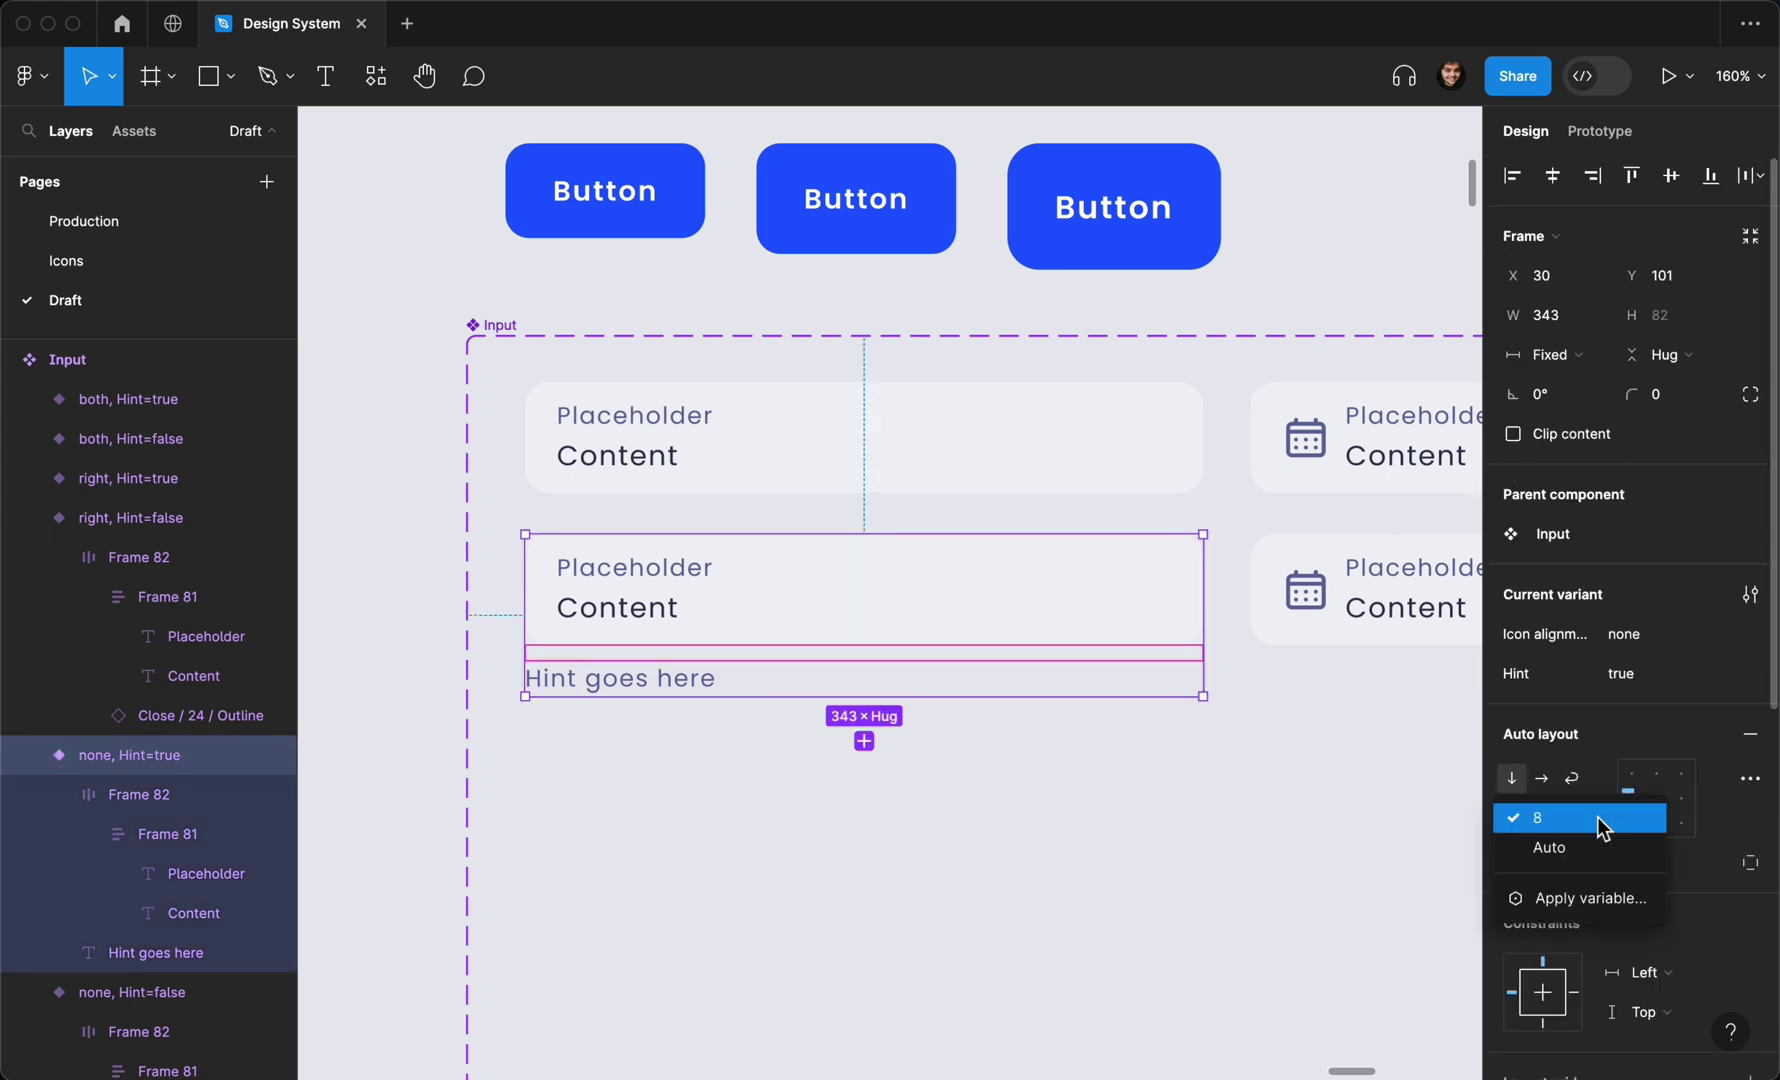
{"action": "left_click", "coordinate": [1564, 903]}
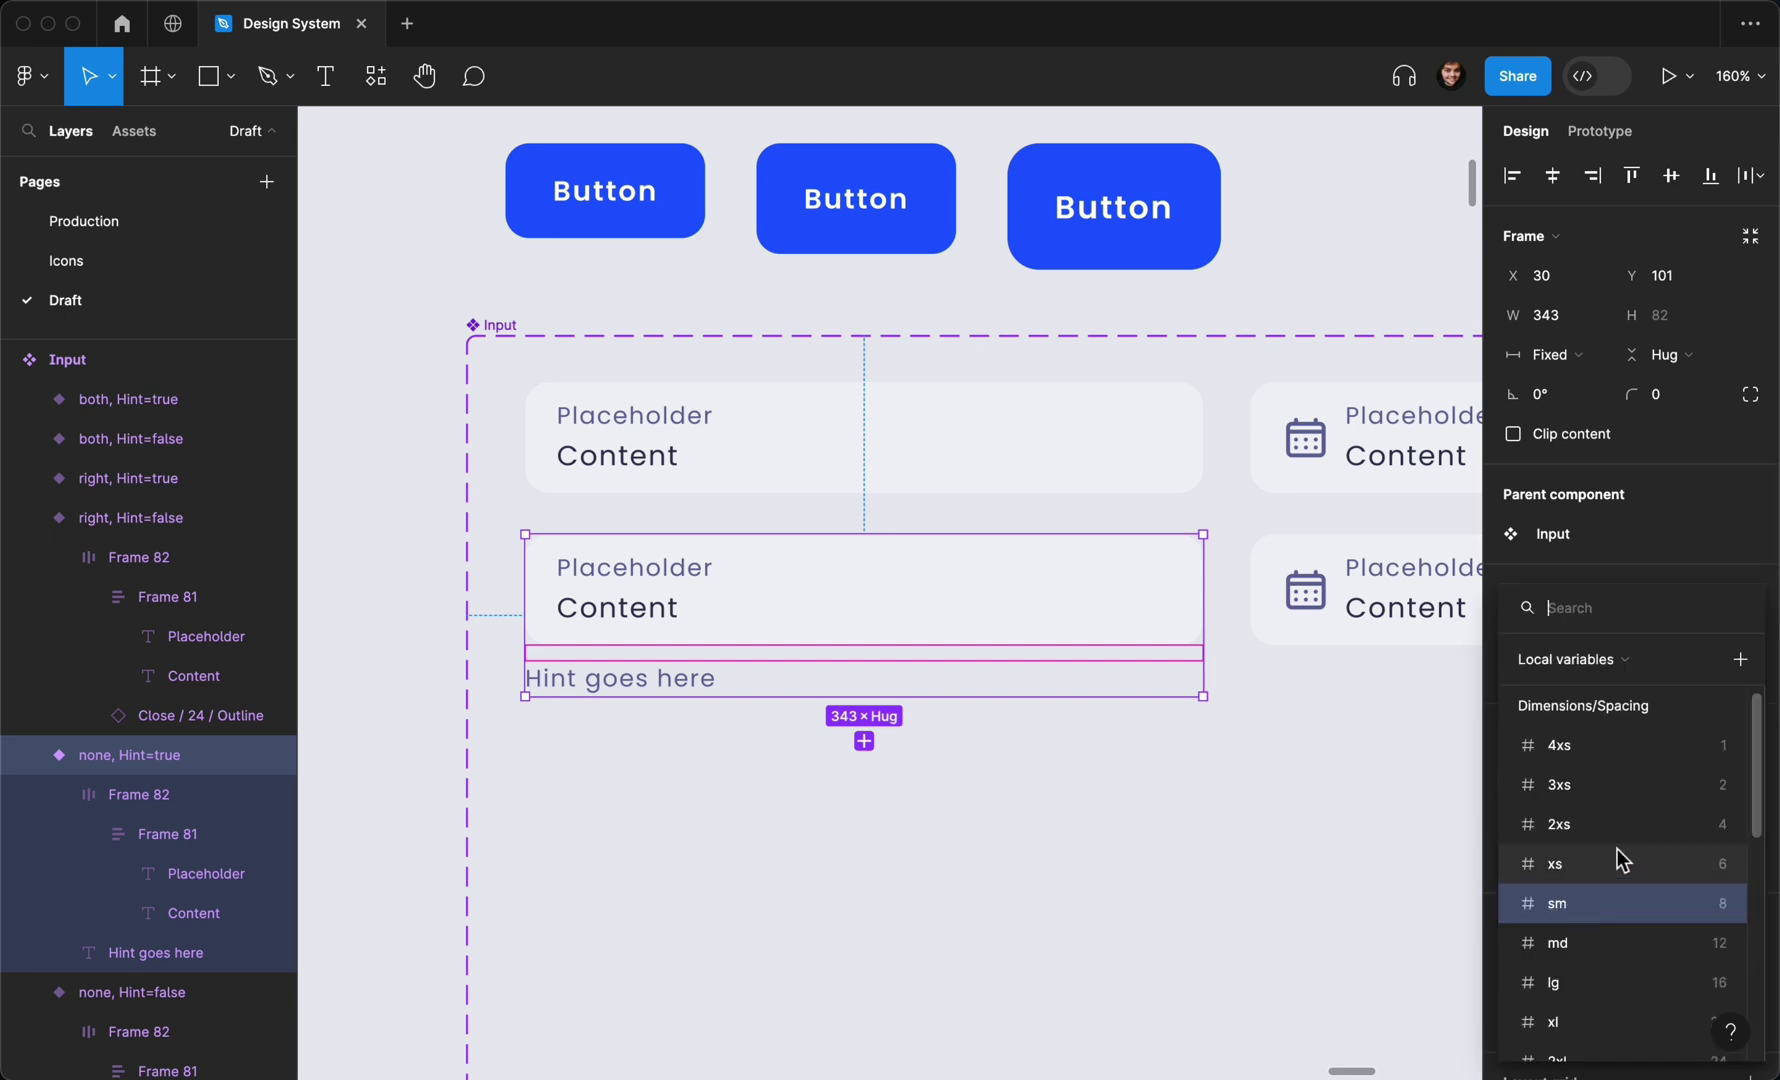
{"action": "left_click", "coordinate": [1640, 800]}
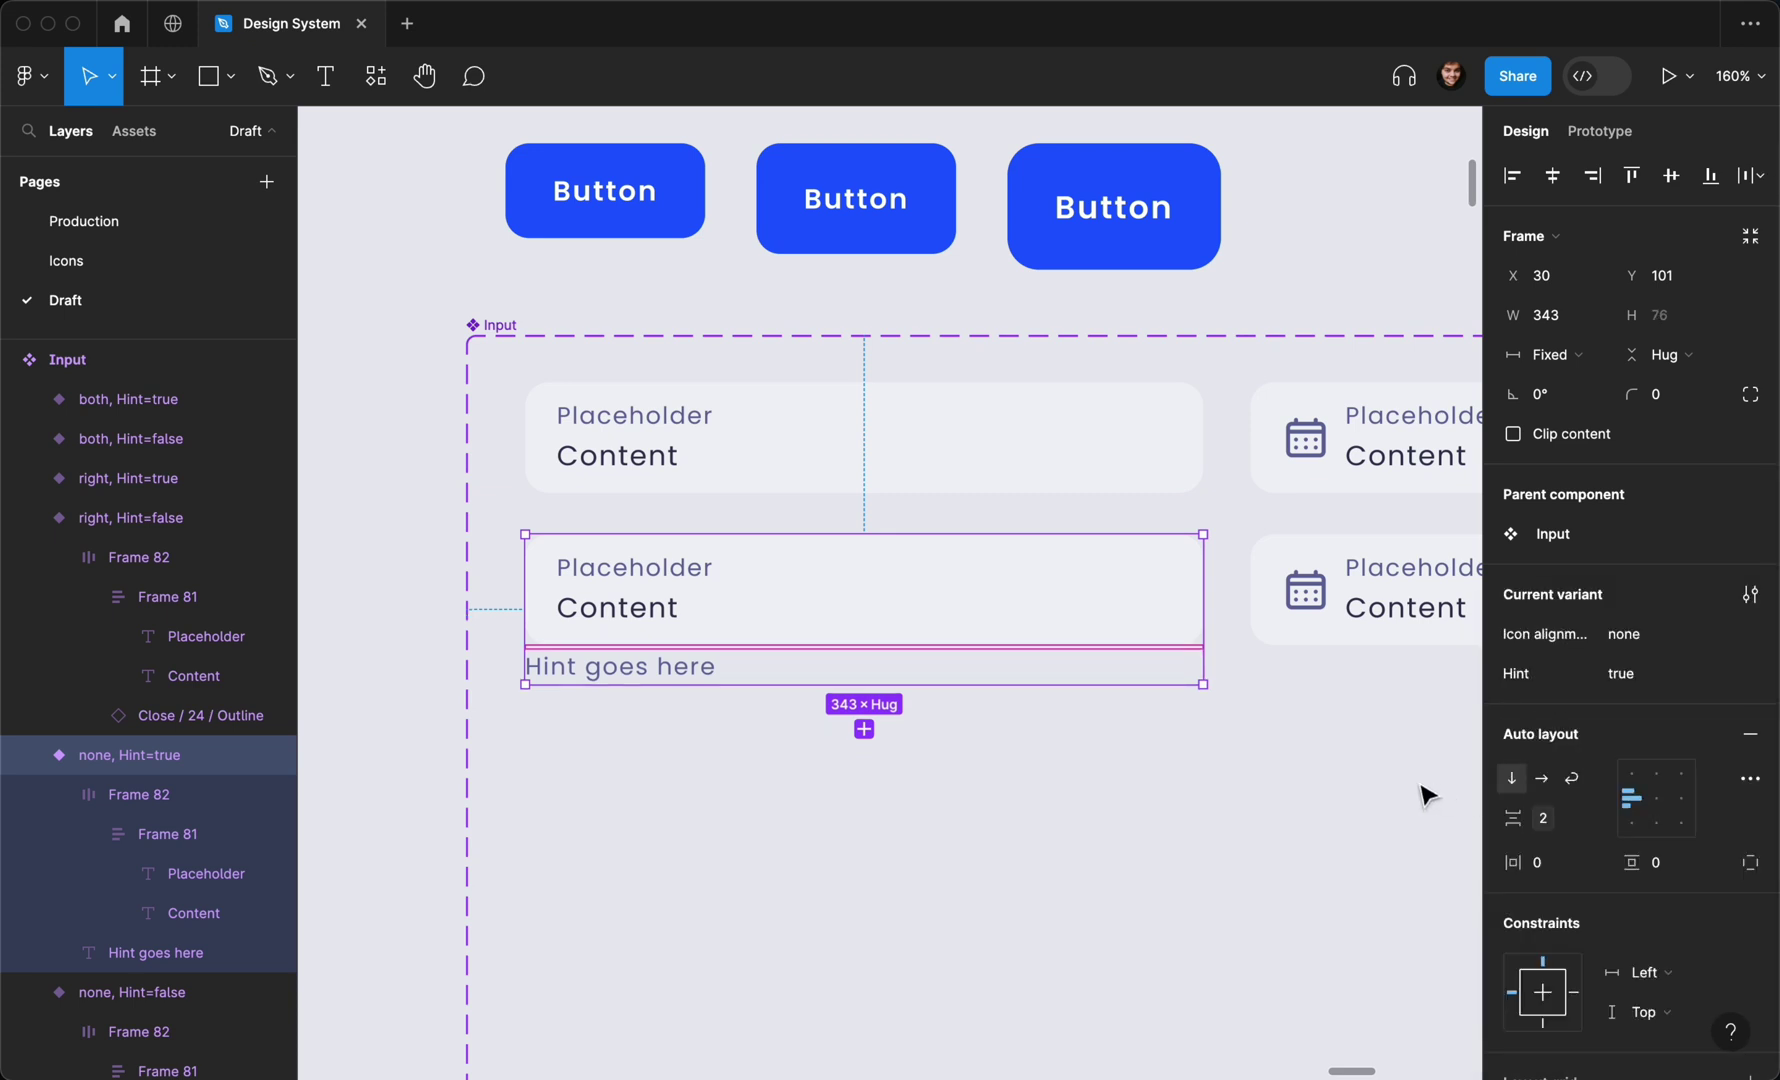
Copy the hint text from the none variant into the left, right and both variants with Hint set to true
{"action": "left_click", "coordinate": [1205, 818]}
{"action": "scroll", "coordinate": [1205, 818], "scroll_direction": "down", "scroll_amount": 8}
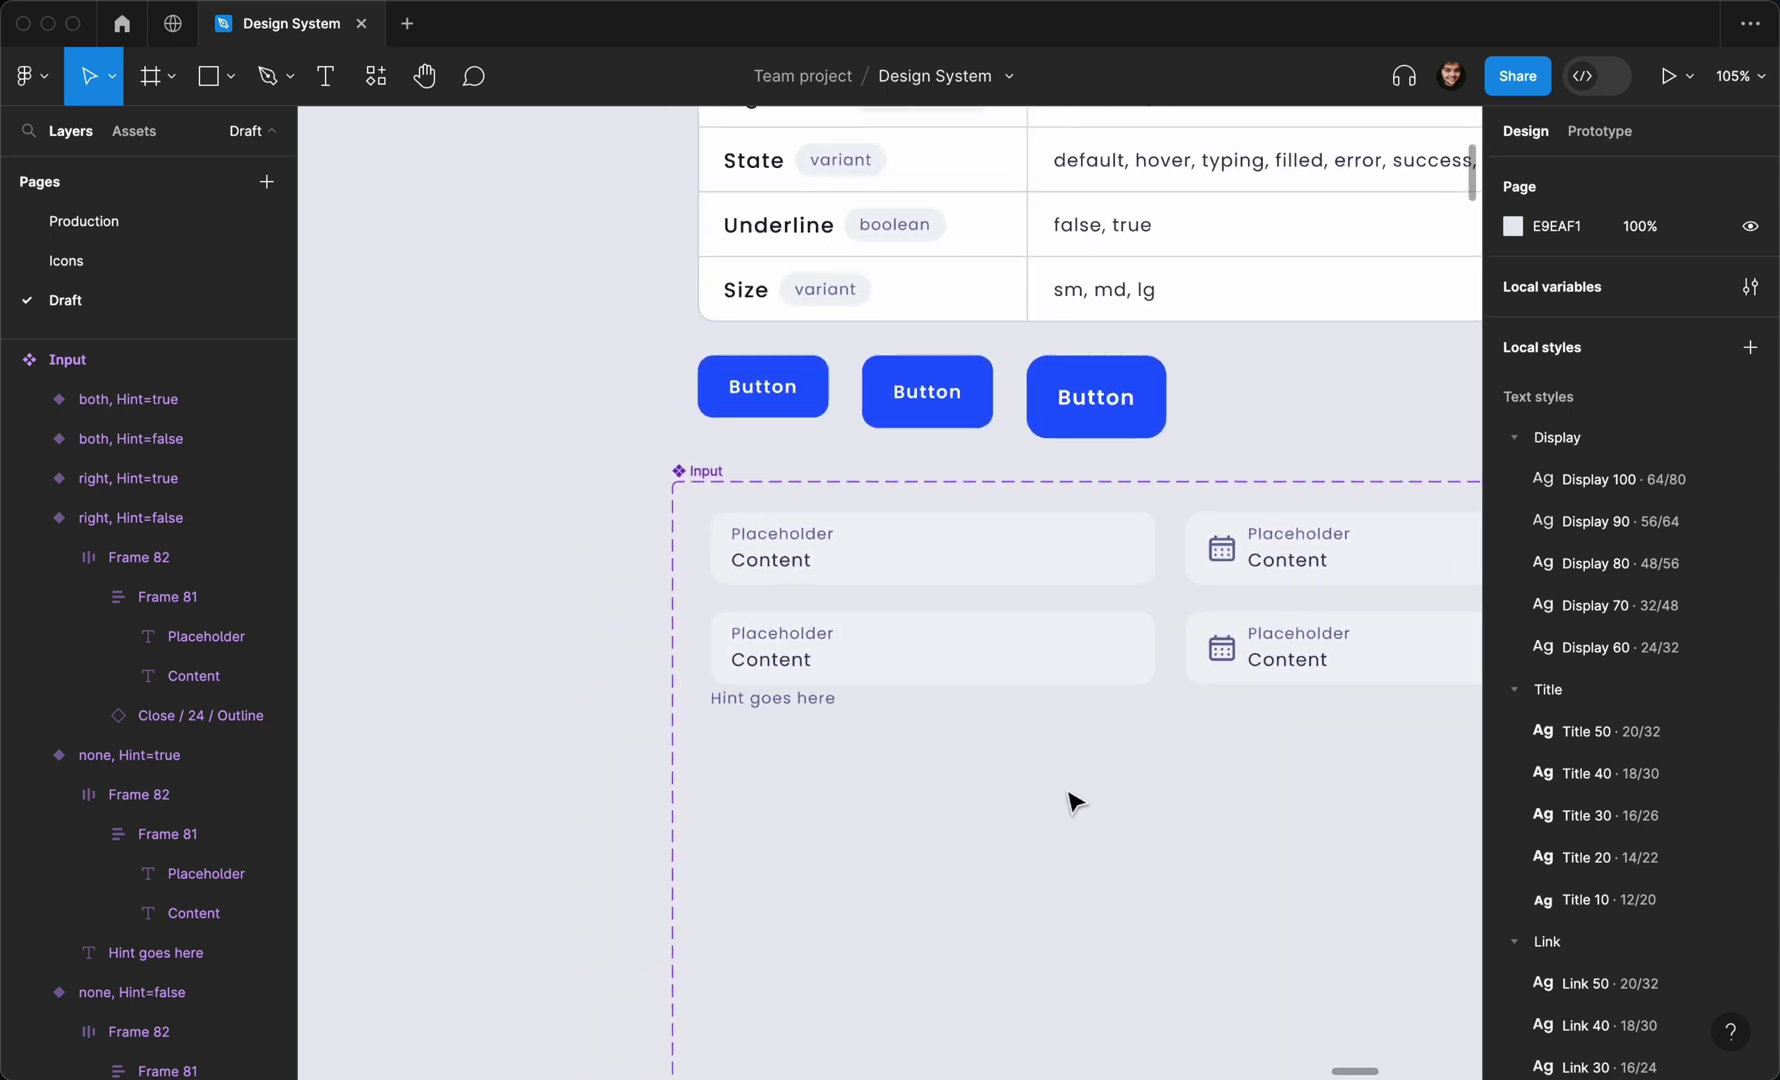
{"action": "left_click", "coordinate": [906, 711]}
{"action": "scroll", "coordinate": [906, 711], "scroll_direction": "up", "scroll_amount": 3}
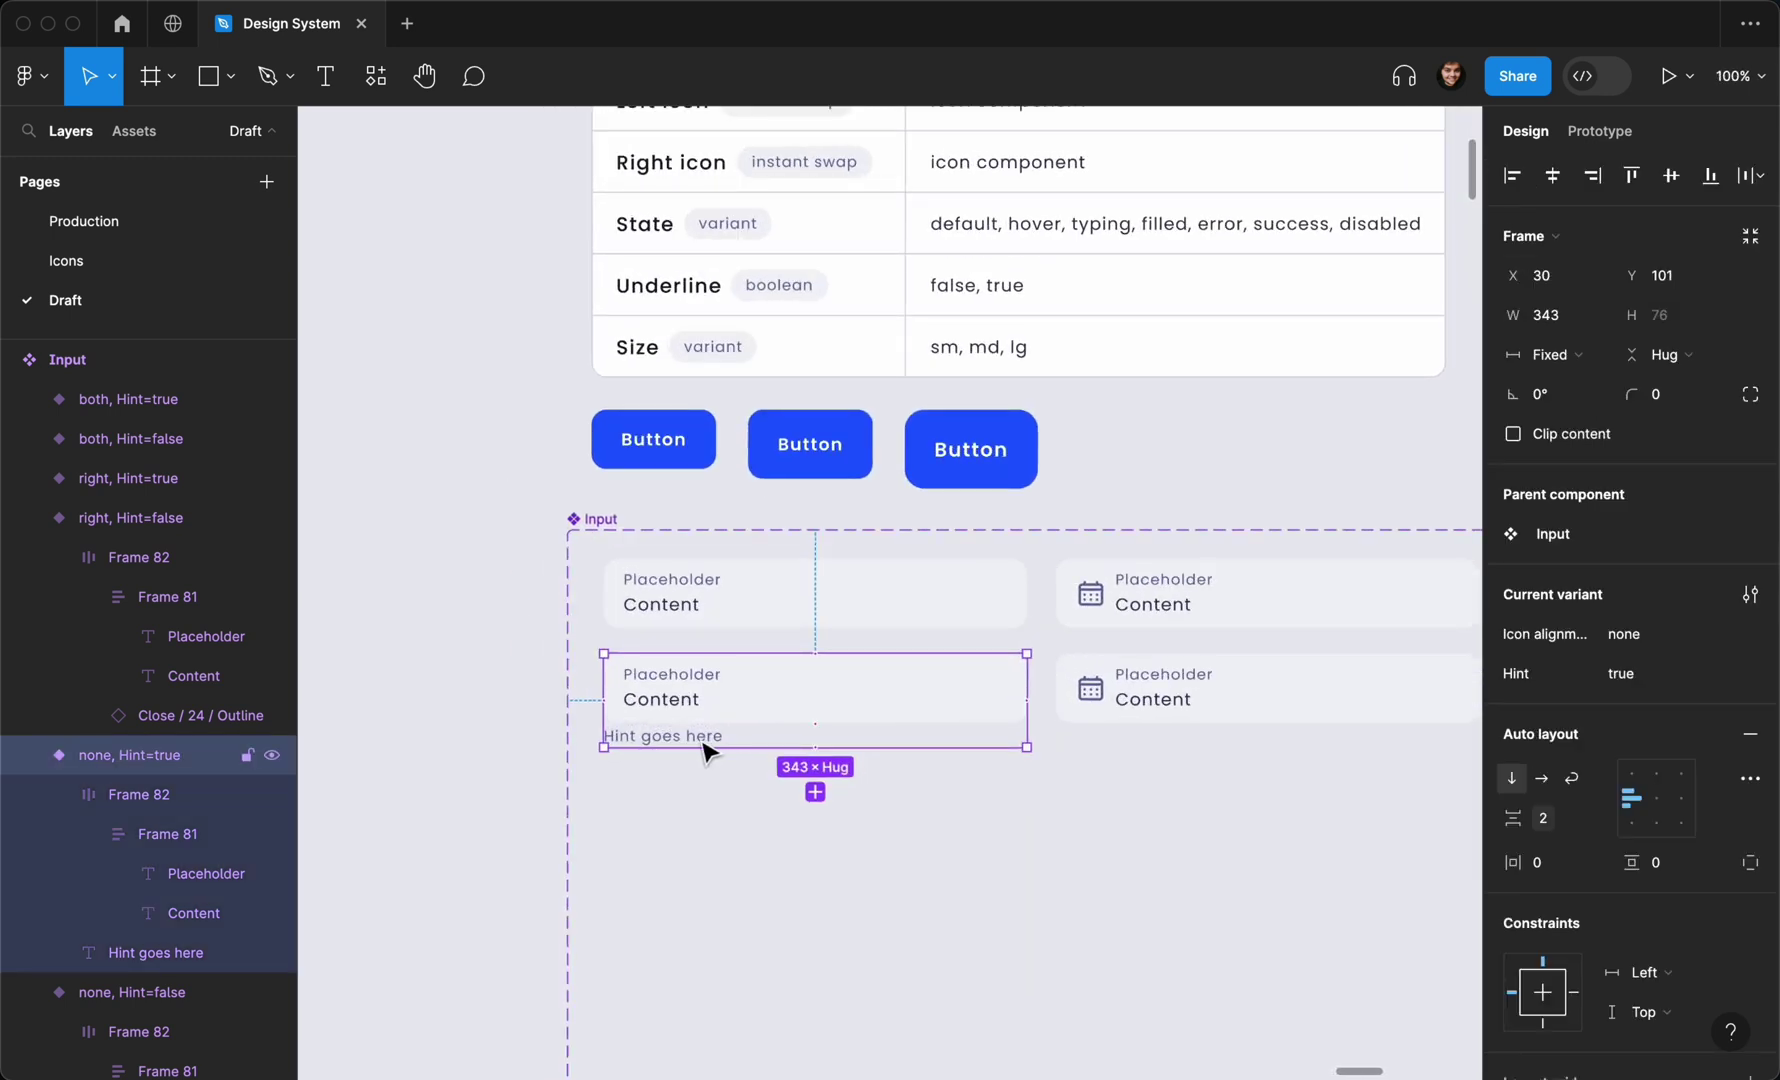
{"action": "left_click", "coordinate": [704, 742]}
{"action": "scroll", "coordinate": [700, 748], "scroll_direction": "down", "scroll_amount": 4}
{"action": "left_click", "coordinate": [786, 712]}
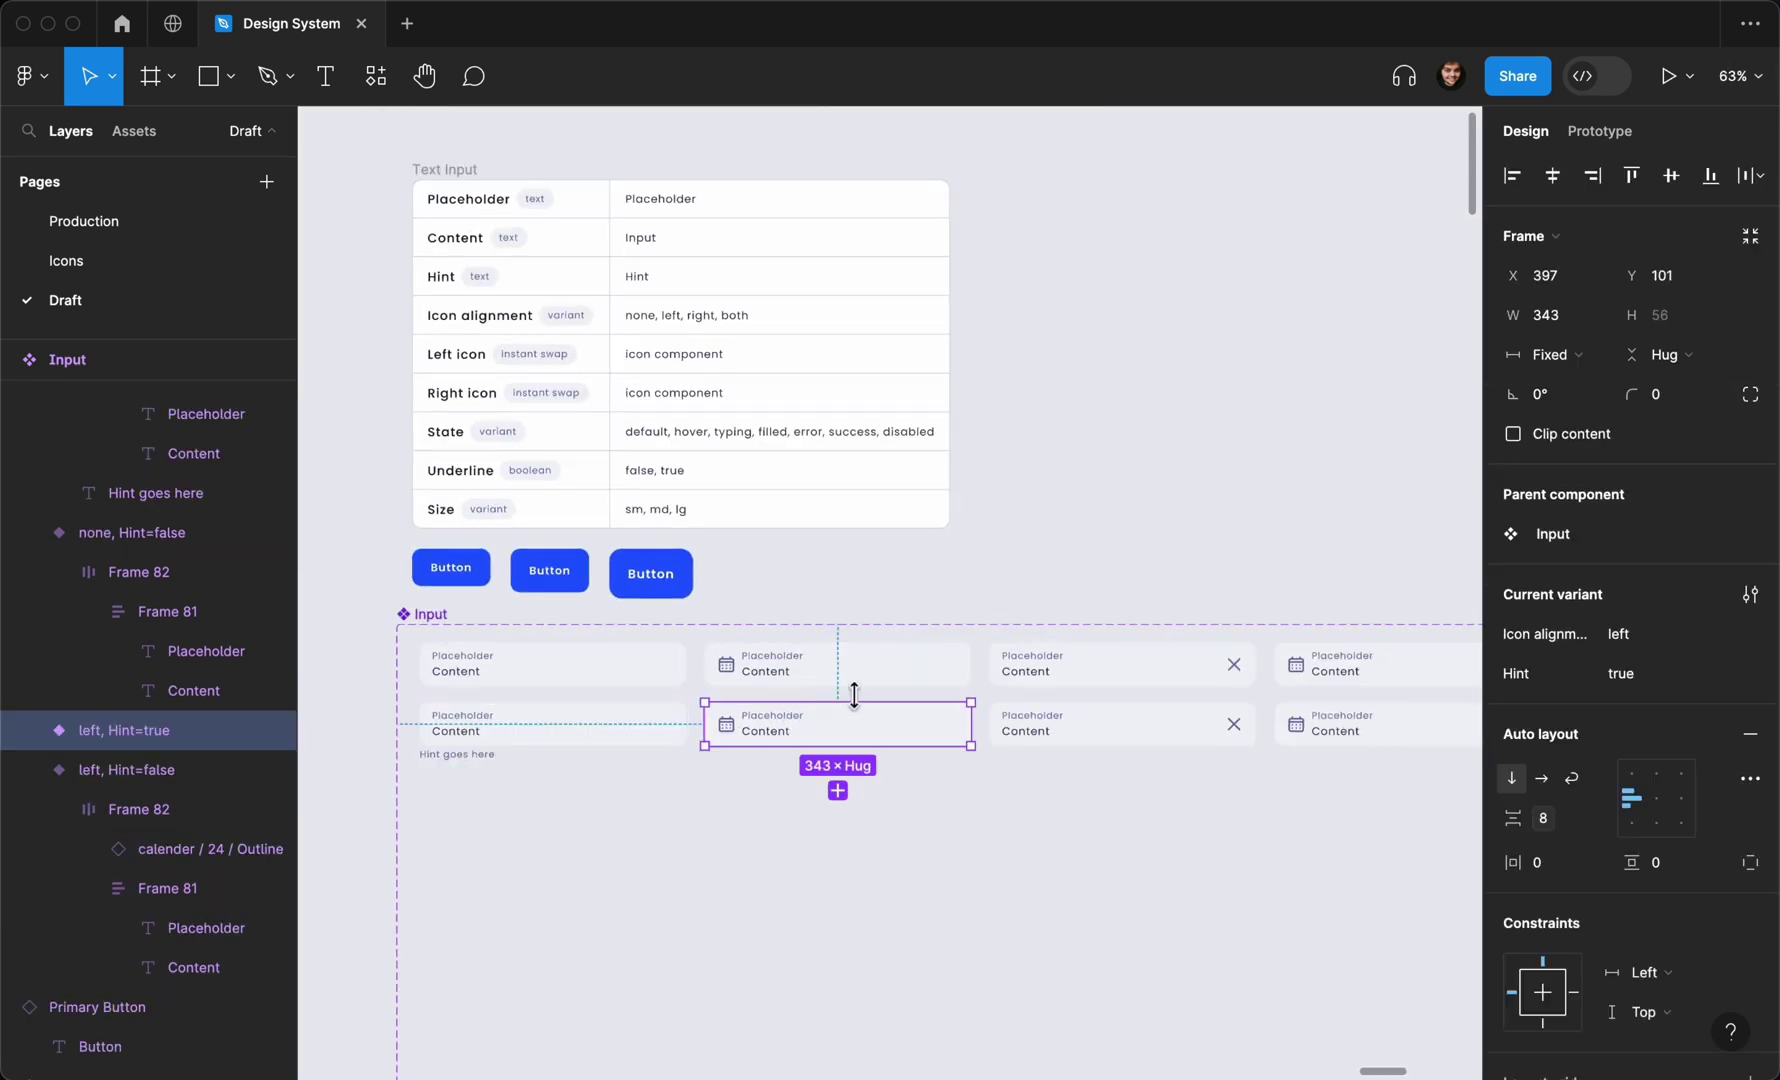
{"action": "left_click", "coordinate": [1071, 688], "text": "shift"}
{"action": "left_click", "coordinate": [1043, 731], "text": "shift"}
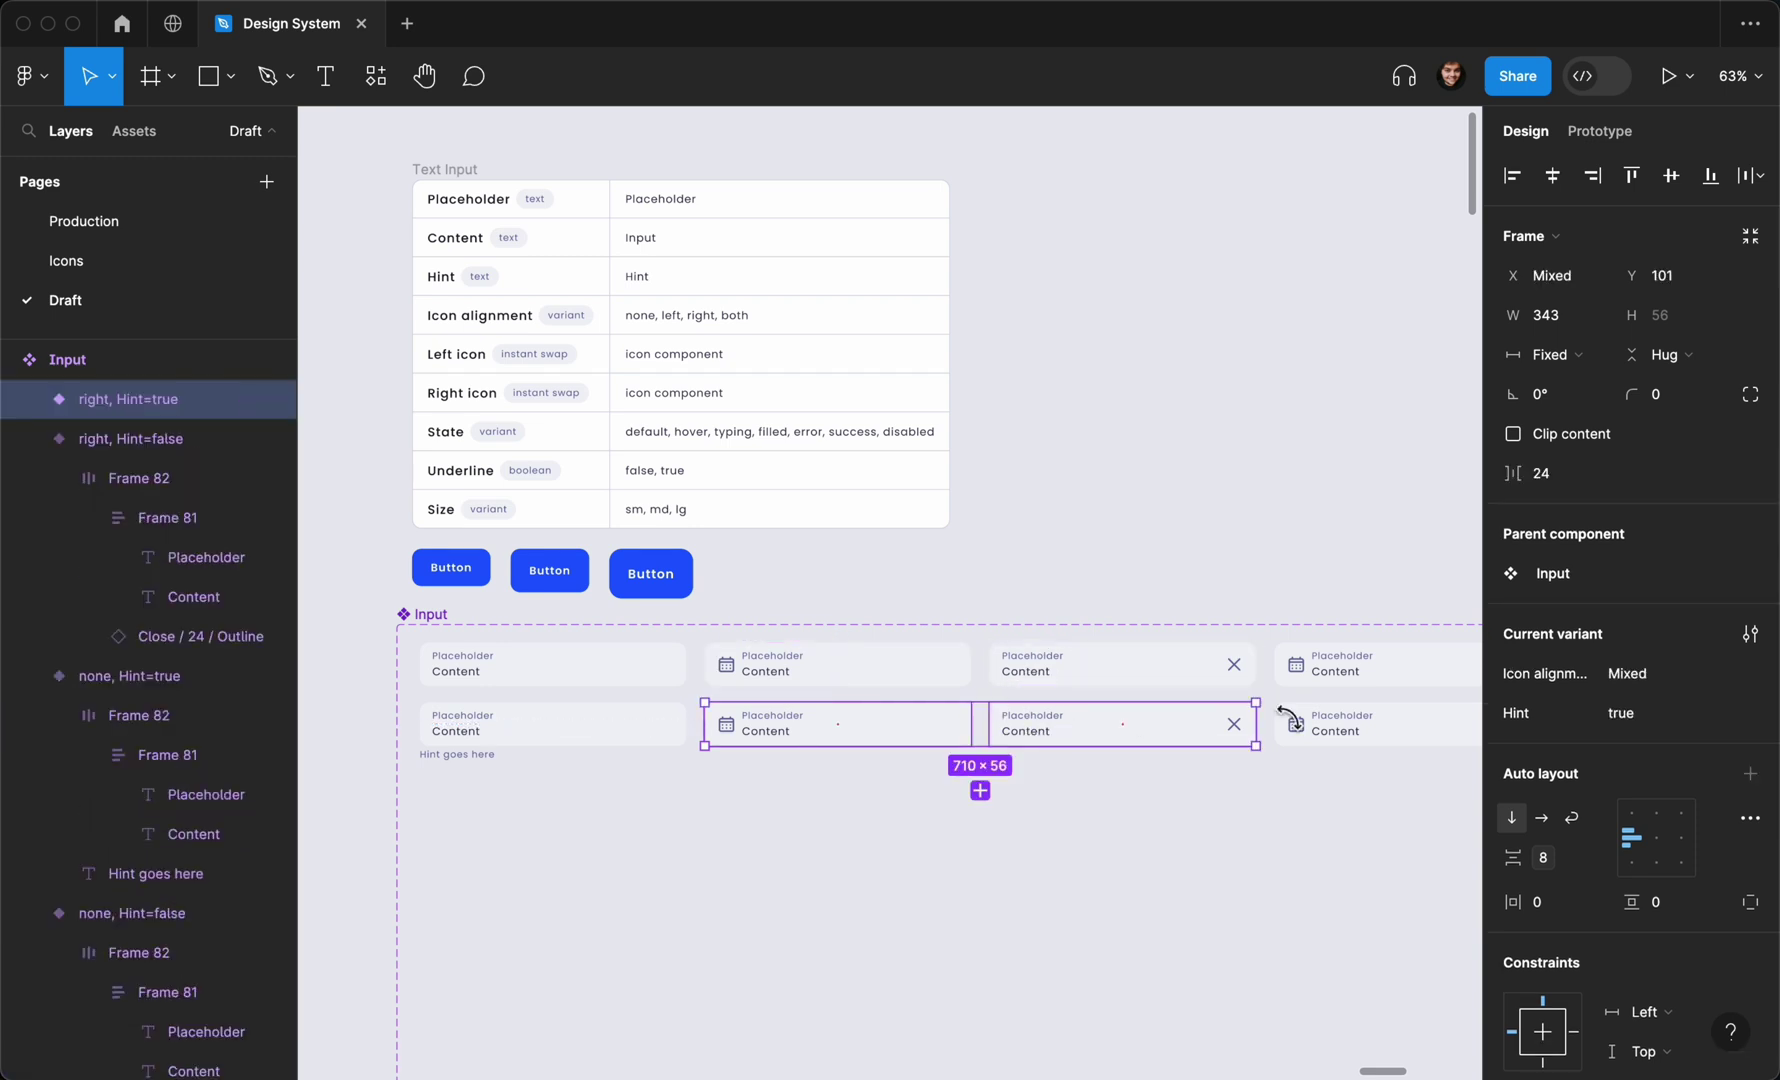
{"action": "left_click", "coordinate": [1340, 737], "text": "shift"}
{"action": "key", "text": "Return"}
{"action": "left_click", "coordinate": [1132, 763]}
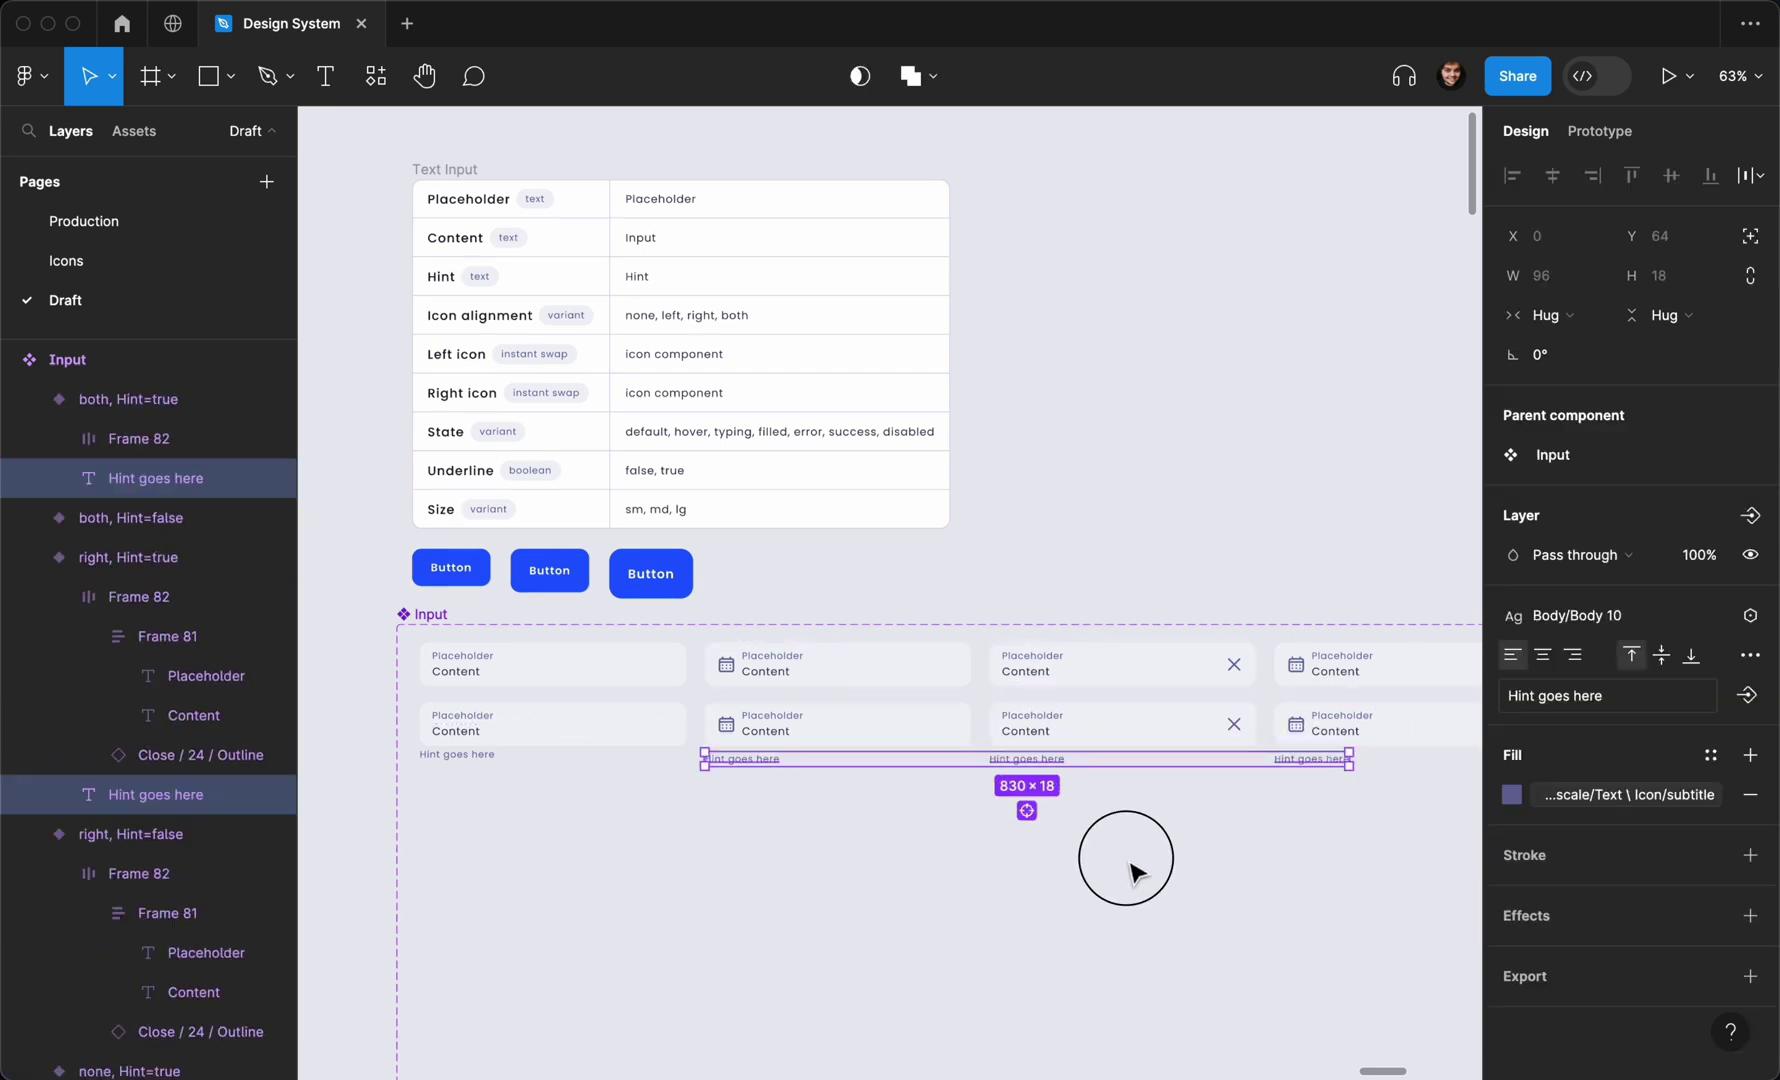
Apply the 3xs spacing variable (2) to the vertical gap of the left, right and both variants with Hint set to true
{"action": "left_click_drag", "start_coordinate": [1387, 826], "coordinate": [862, 752]}
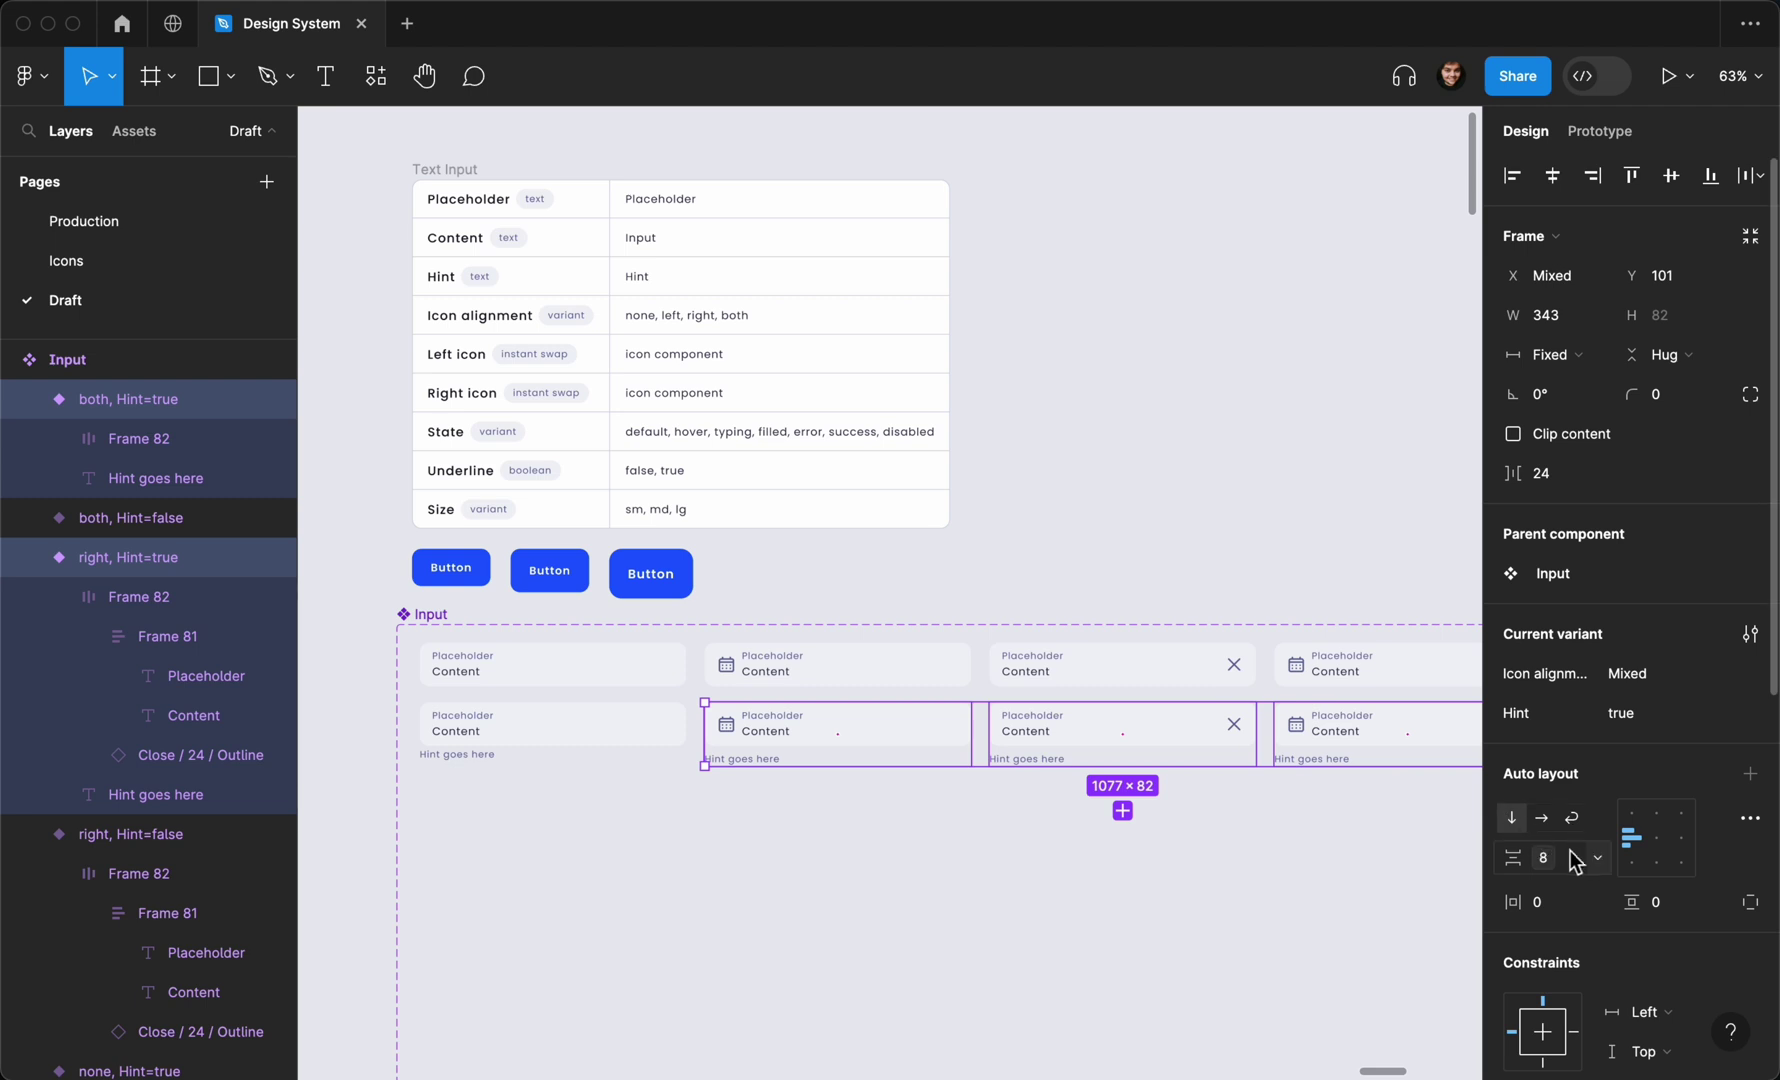
{"action": "left_click", "coordinate": [1596, 857]}
{"action": "left_click", "coordinate": [1585, 937]}
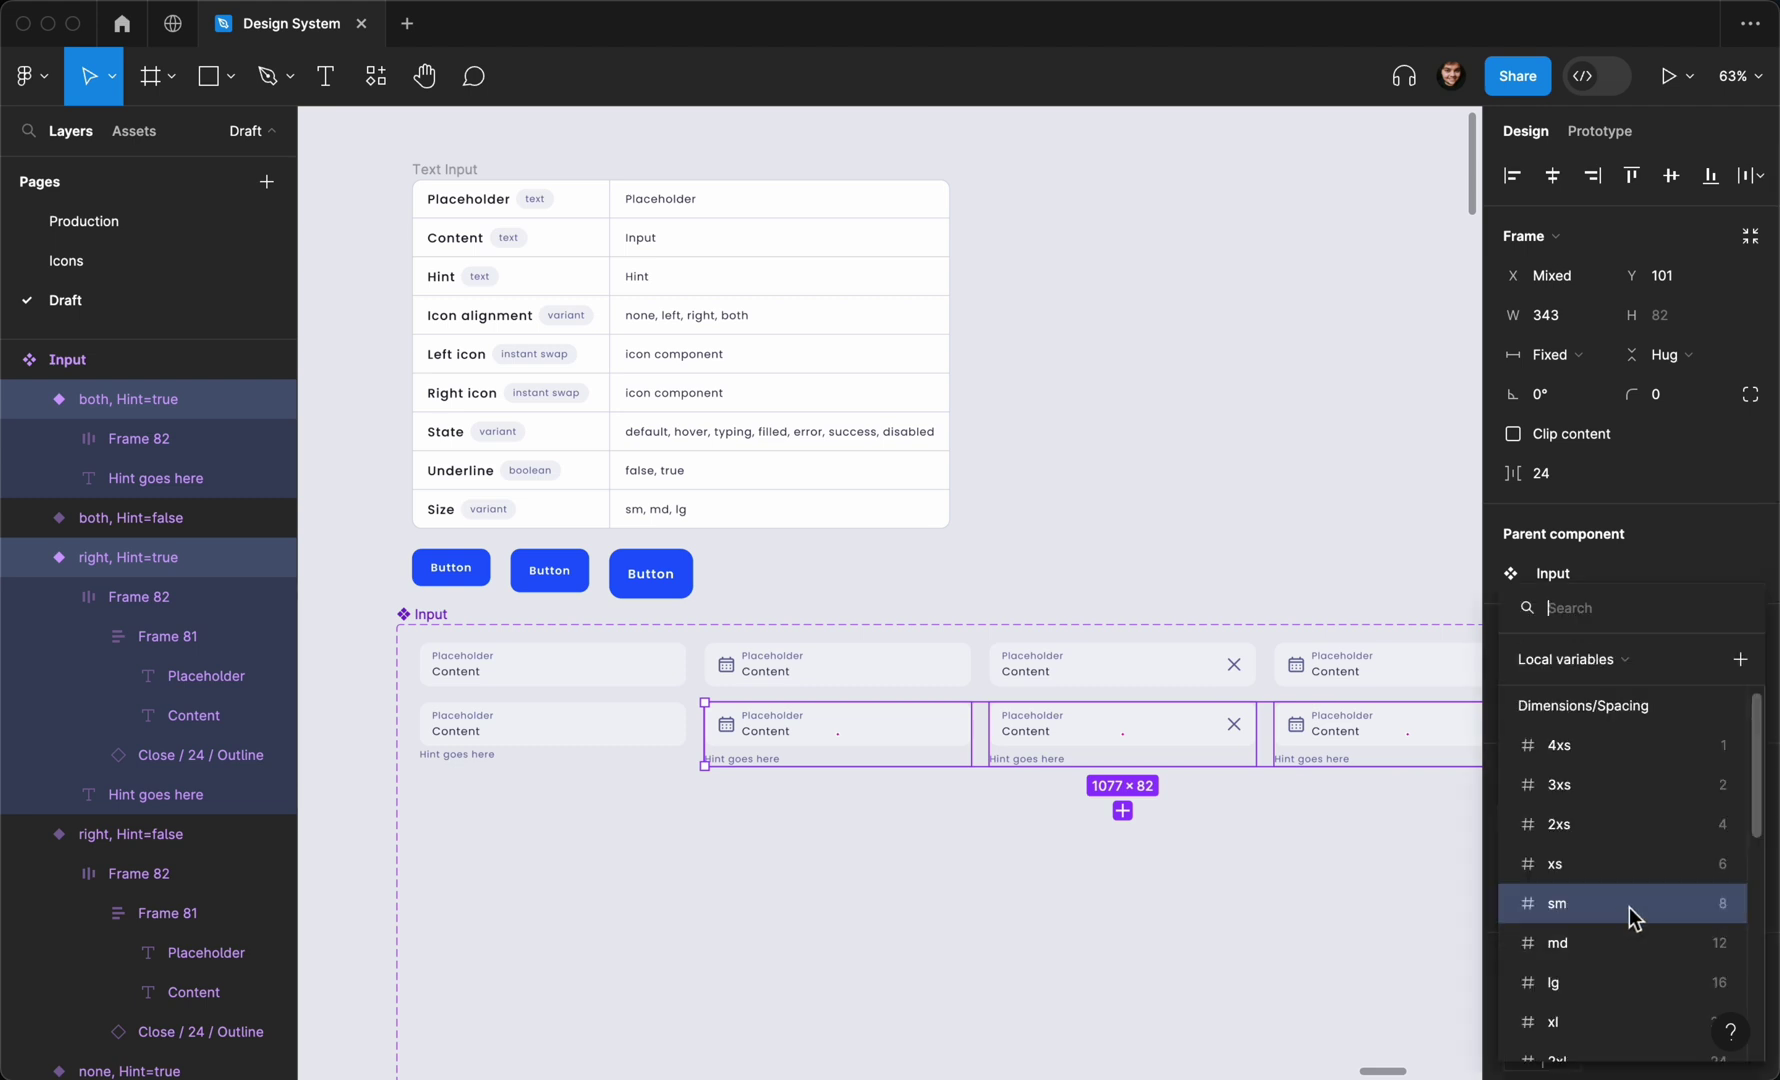
{"action": "left_click", "coordinate": [1662, 790]}
{"action": "key", "text": "Escape"}
{"action": "scroll", "coordinate": [1190, 858], "scroll_direction": "down", "scroll_amount": 2}
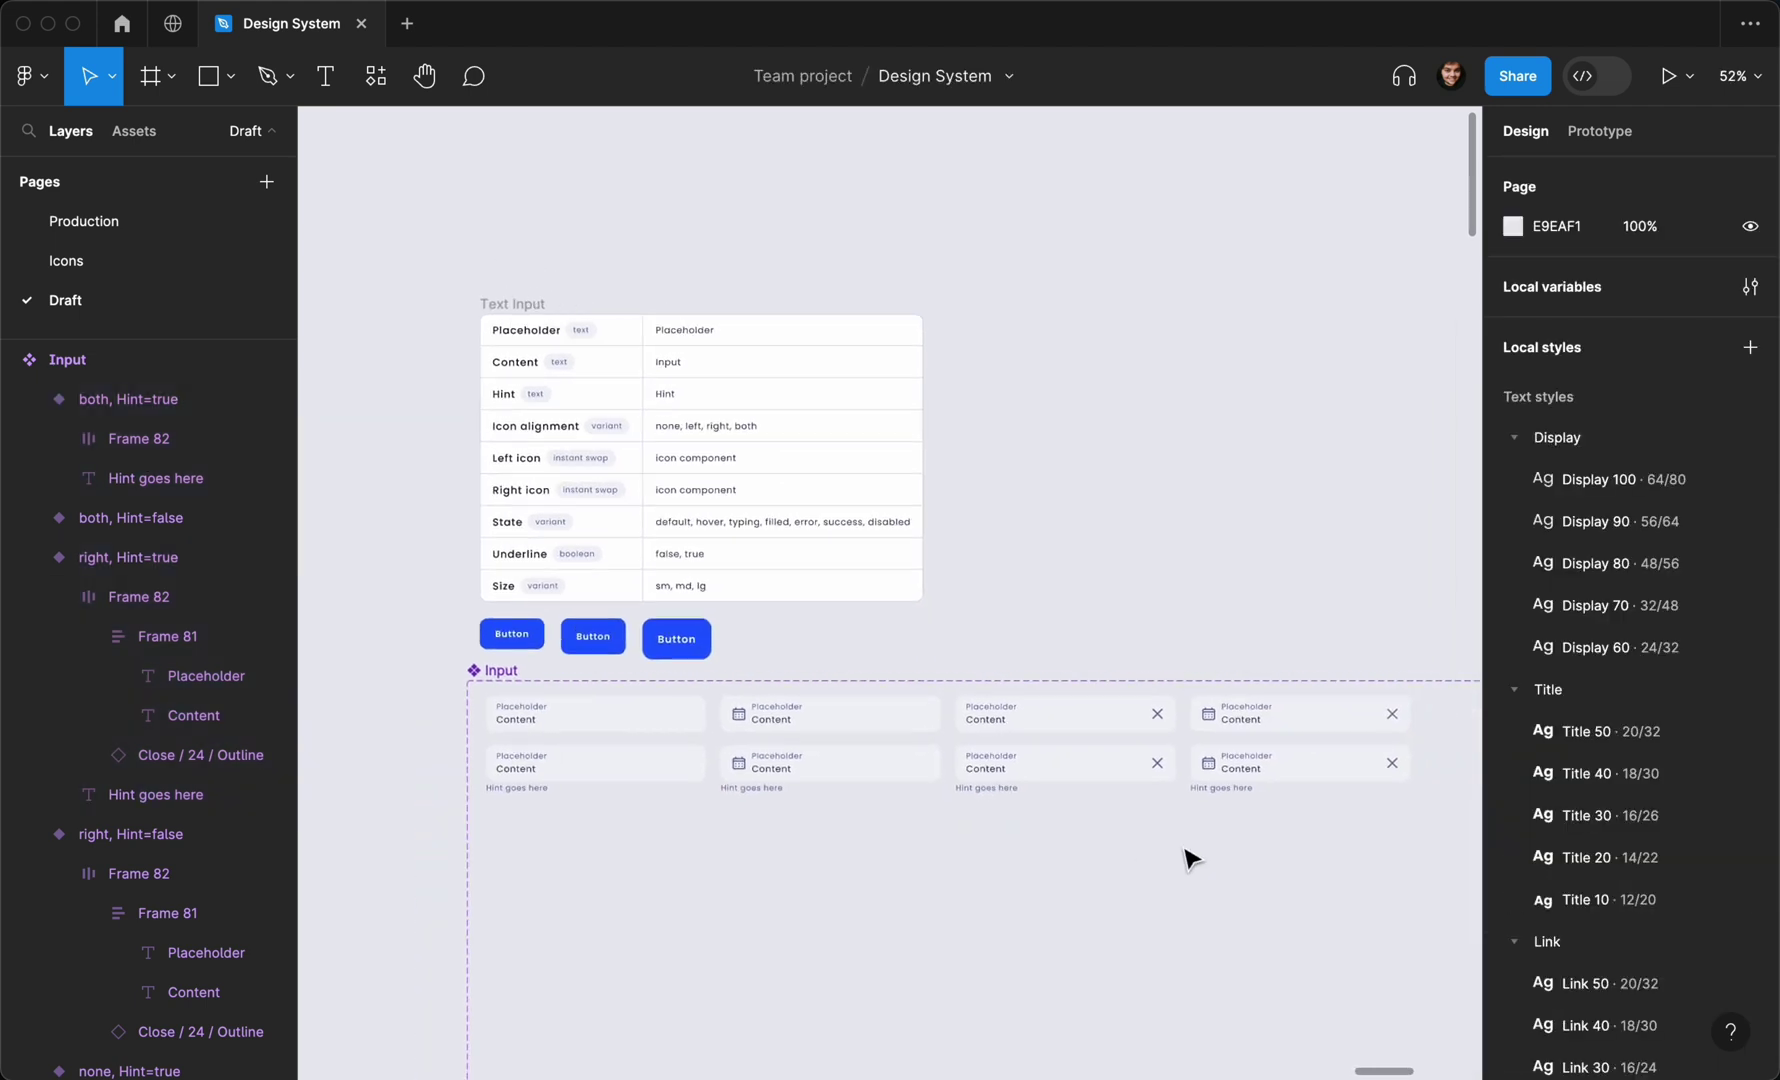
{"action": "left_click_drag", "start_coordinate": [1263, 826], "coordinate": [608, 751]}
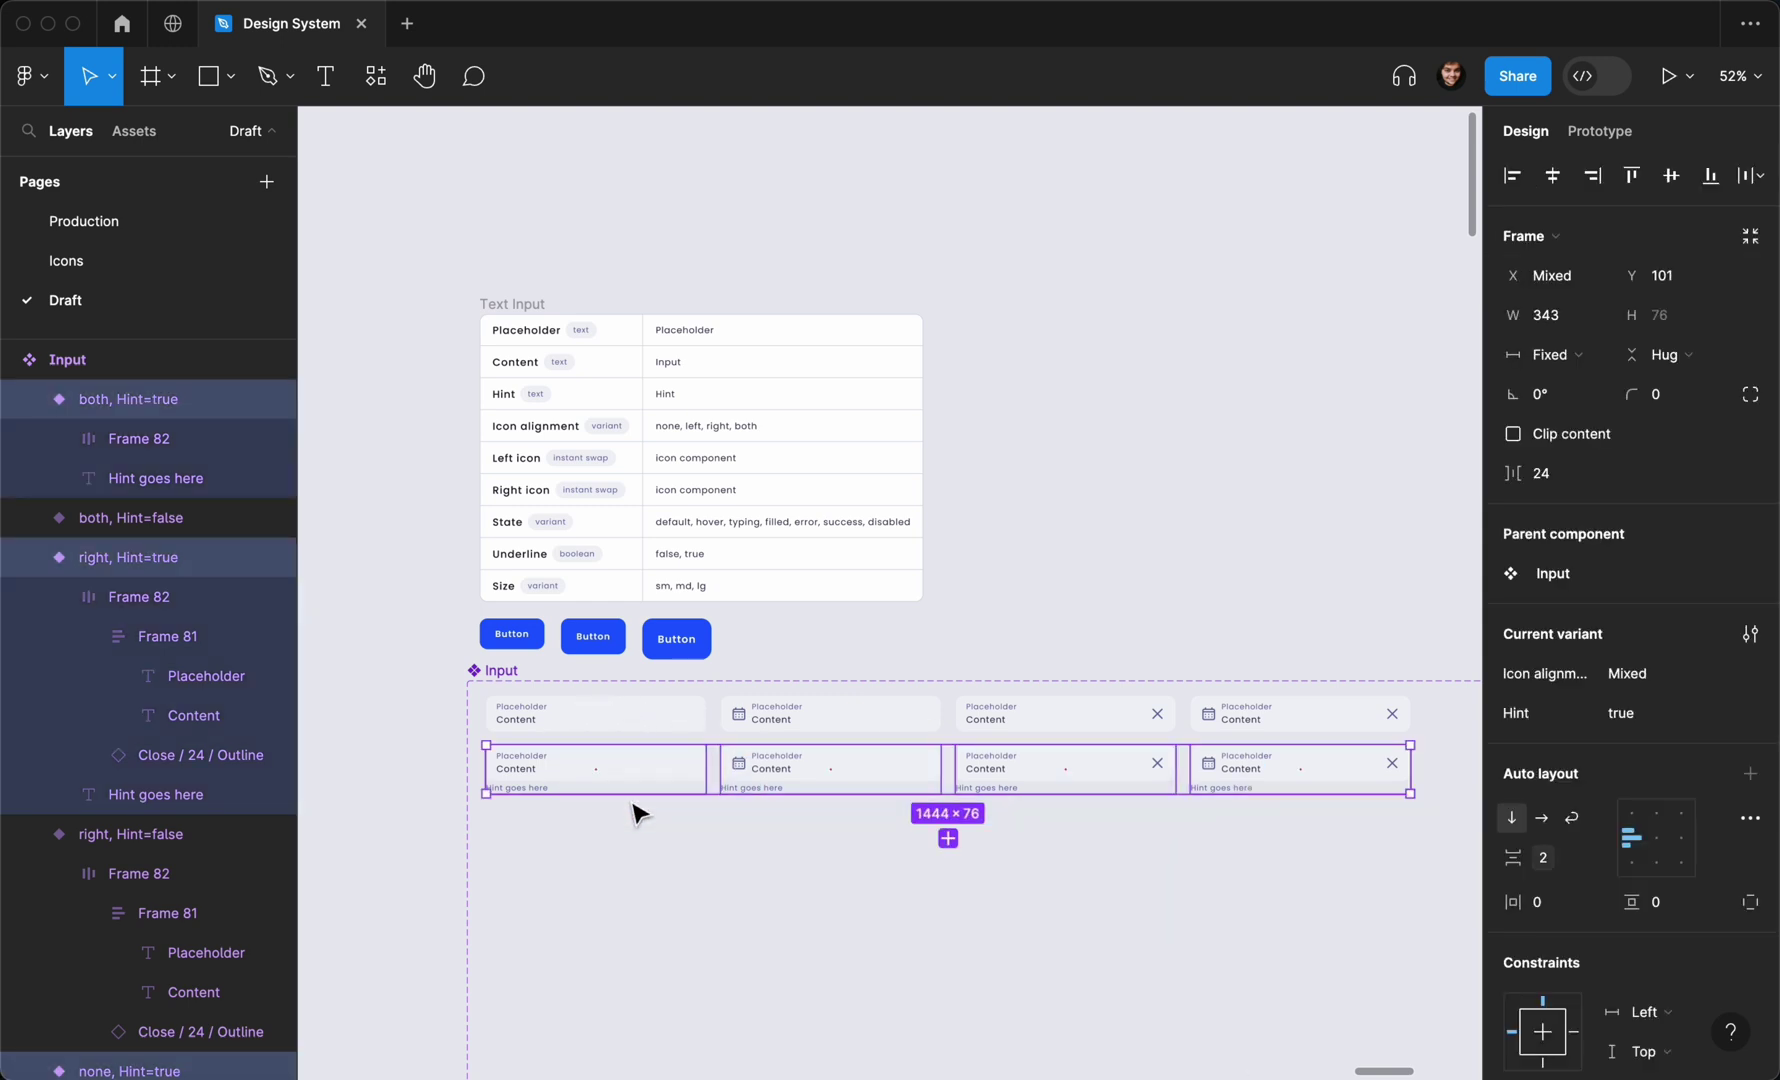
{"action": "key", "text": "Escape"}
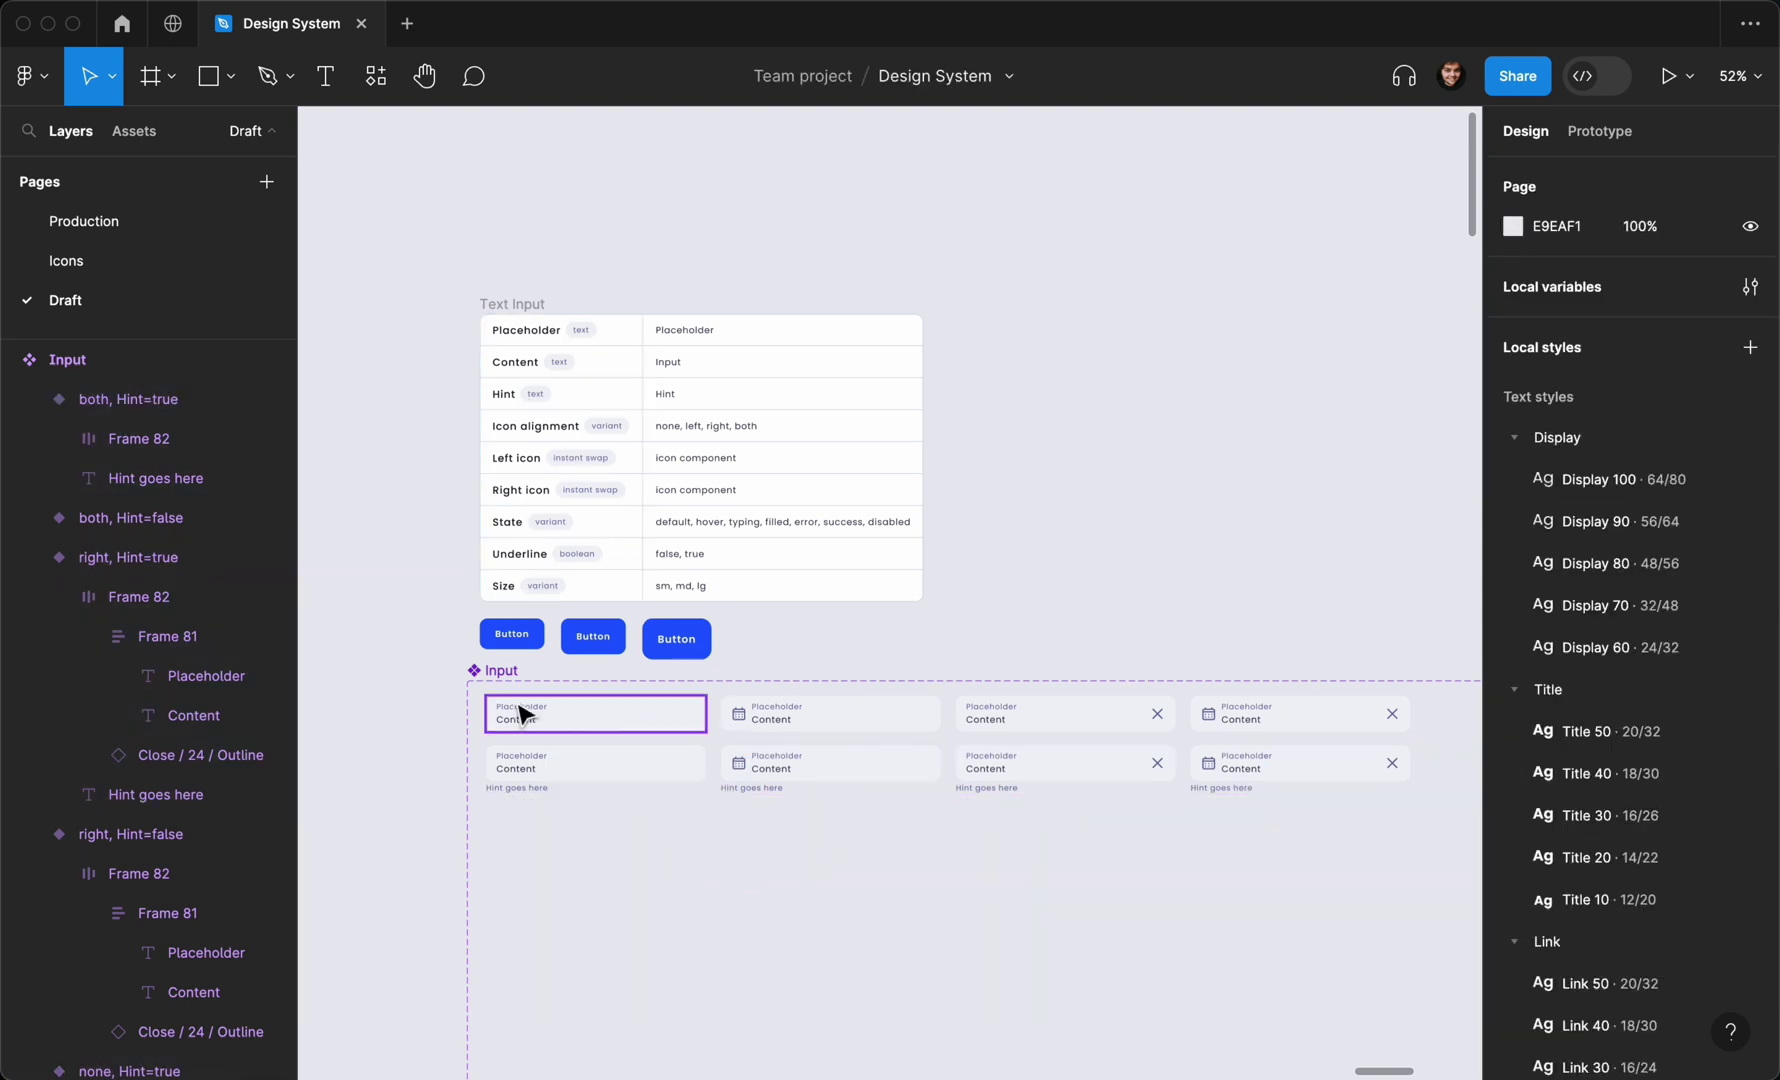
Link the hint texts in the none and left variants to the Hint Text property
{"action": "scroll", "coordinate": [536, 715], "scroll_direction": "up", "scroll_amount": 5}
{"action": "left_click", "coordinate": [520, 831], "text": "super"}
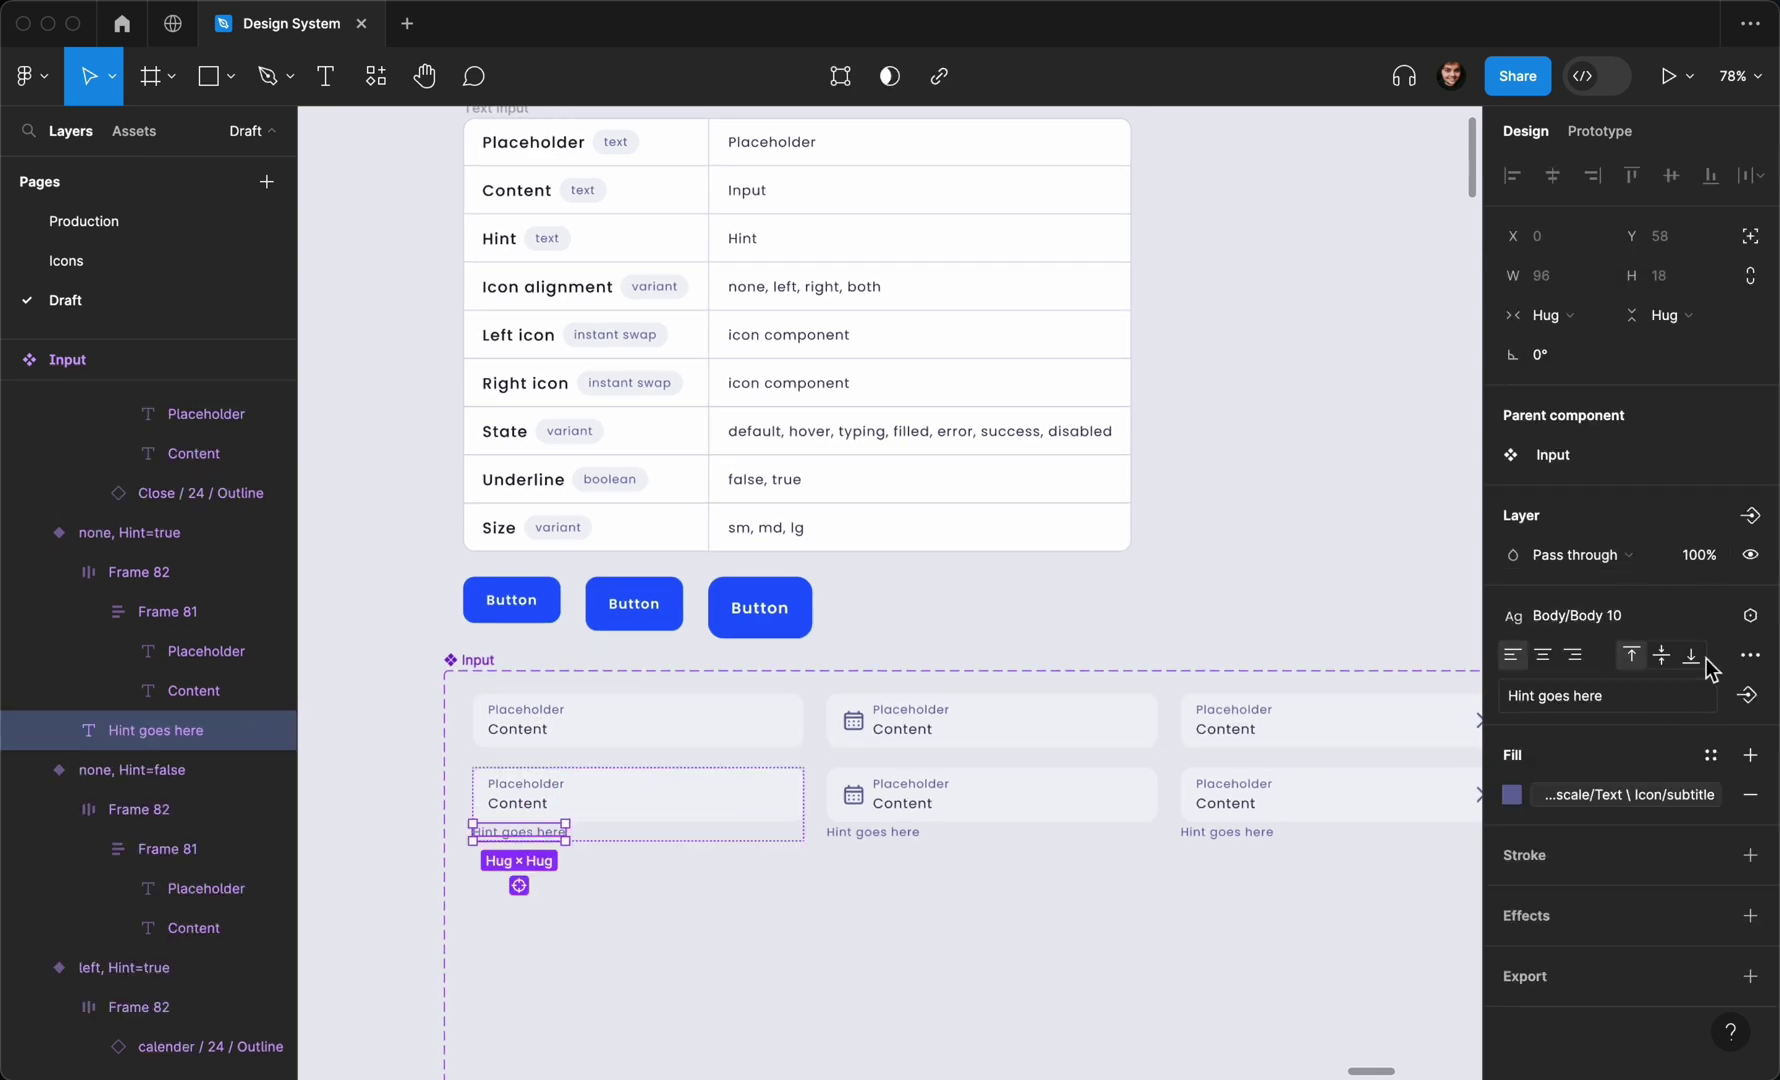
{"action": "left_click", "coordinate": [1745, 700]}
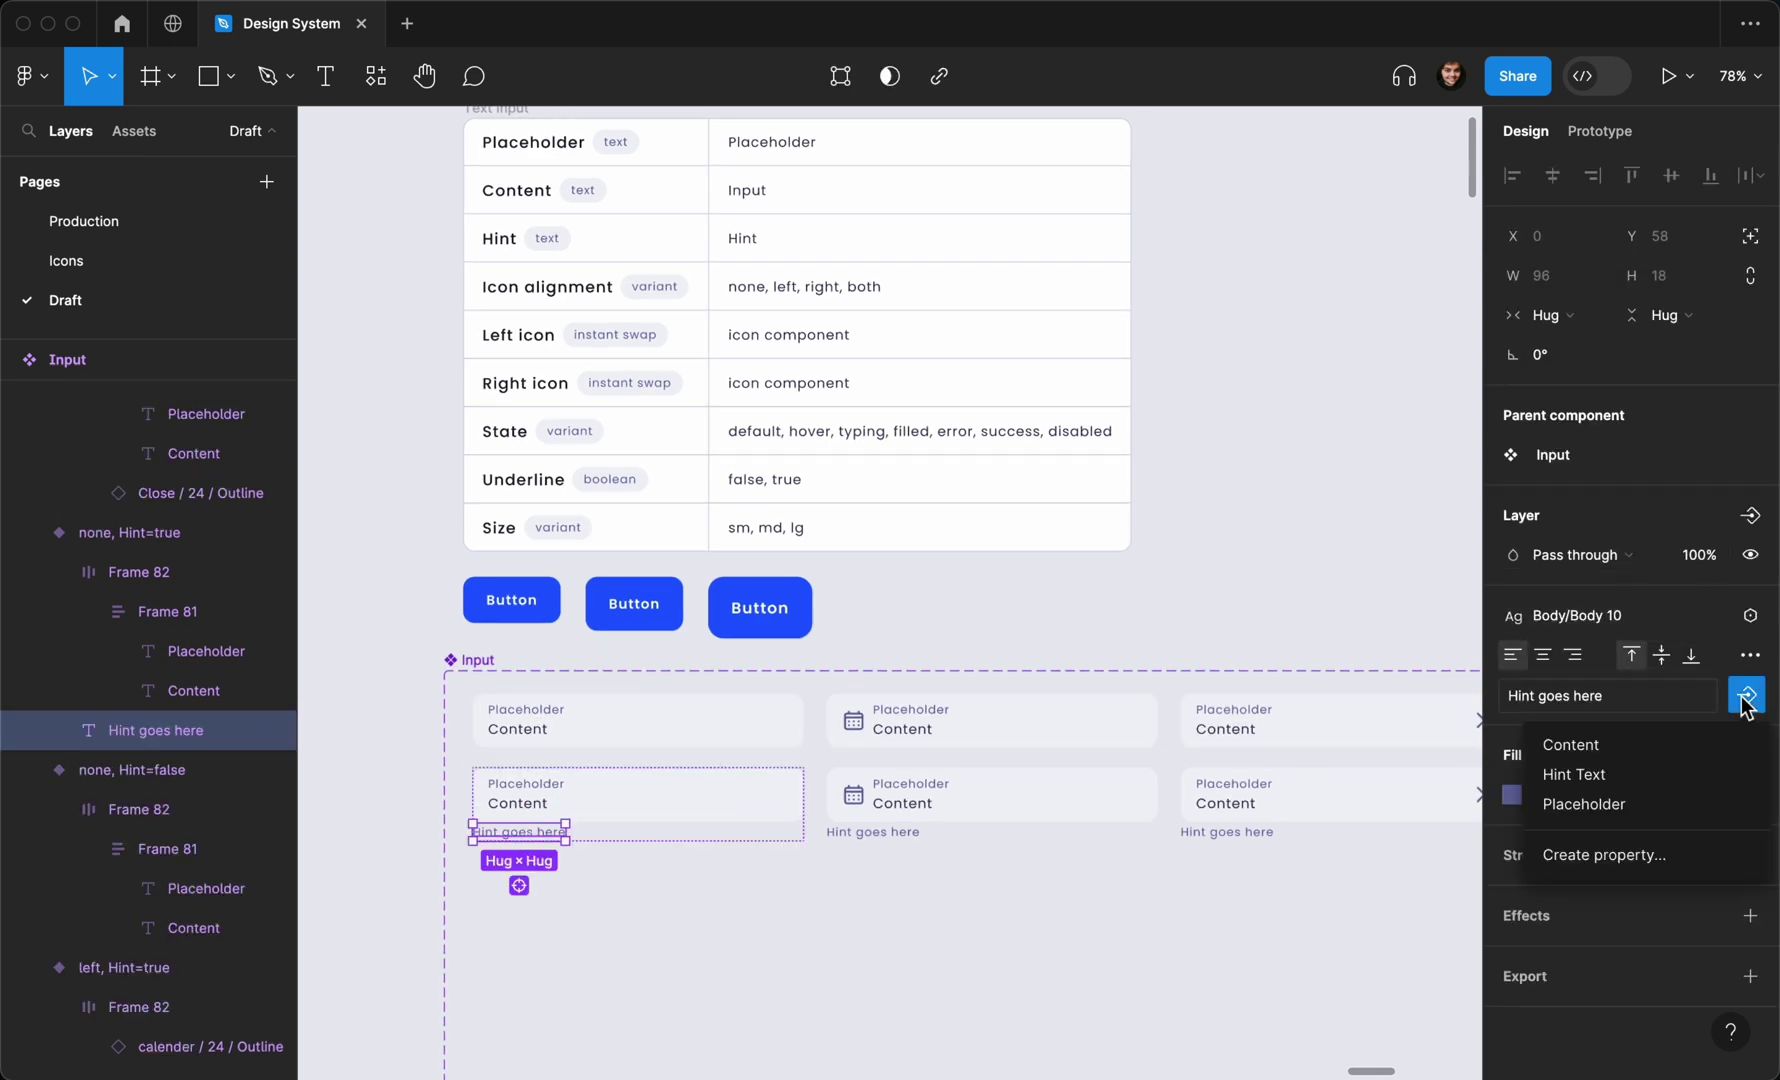
{"action": "left_click", "coordinate": [1608, 766]}
{"action": "left_click", "coordinate": [903, 834], "text": "super"}
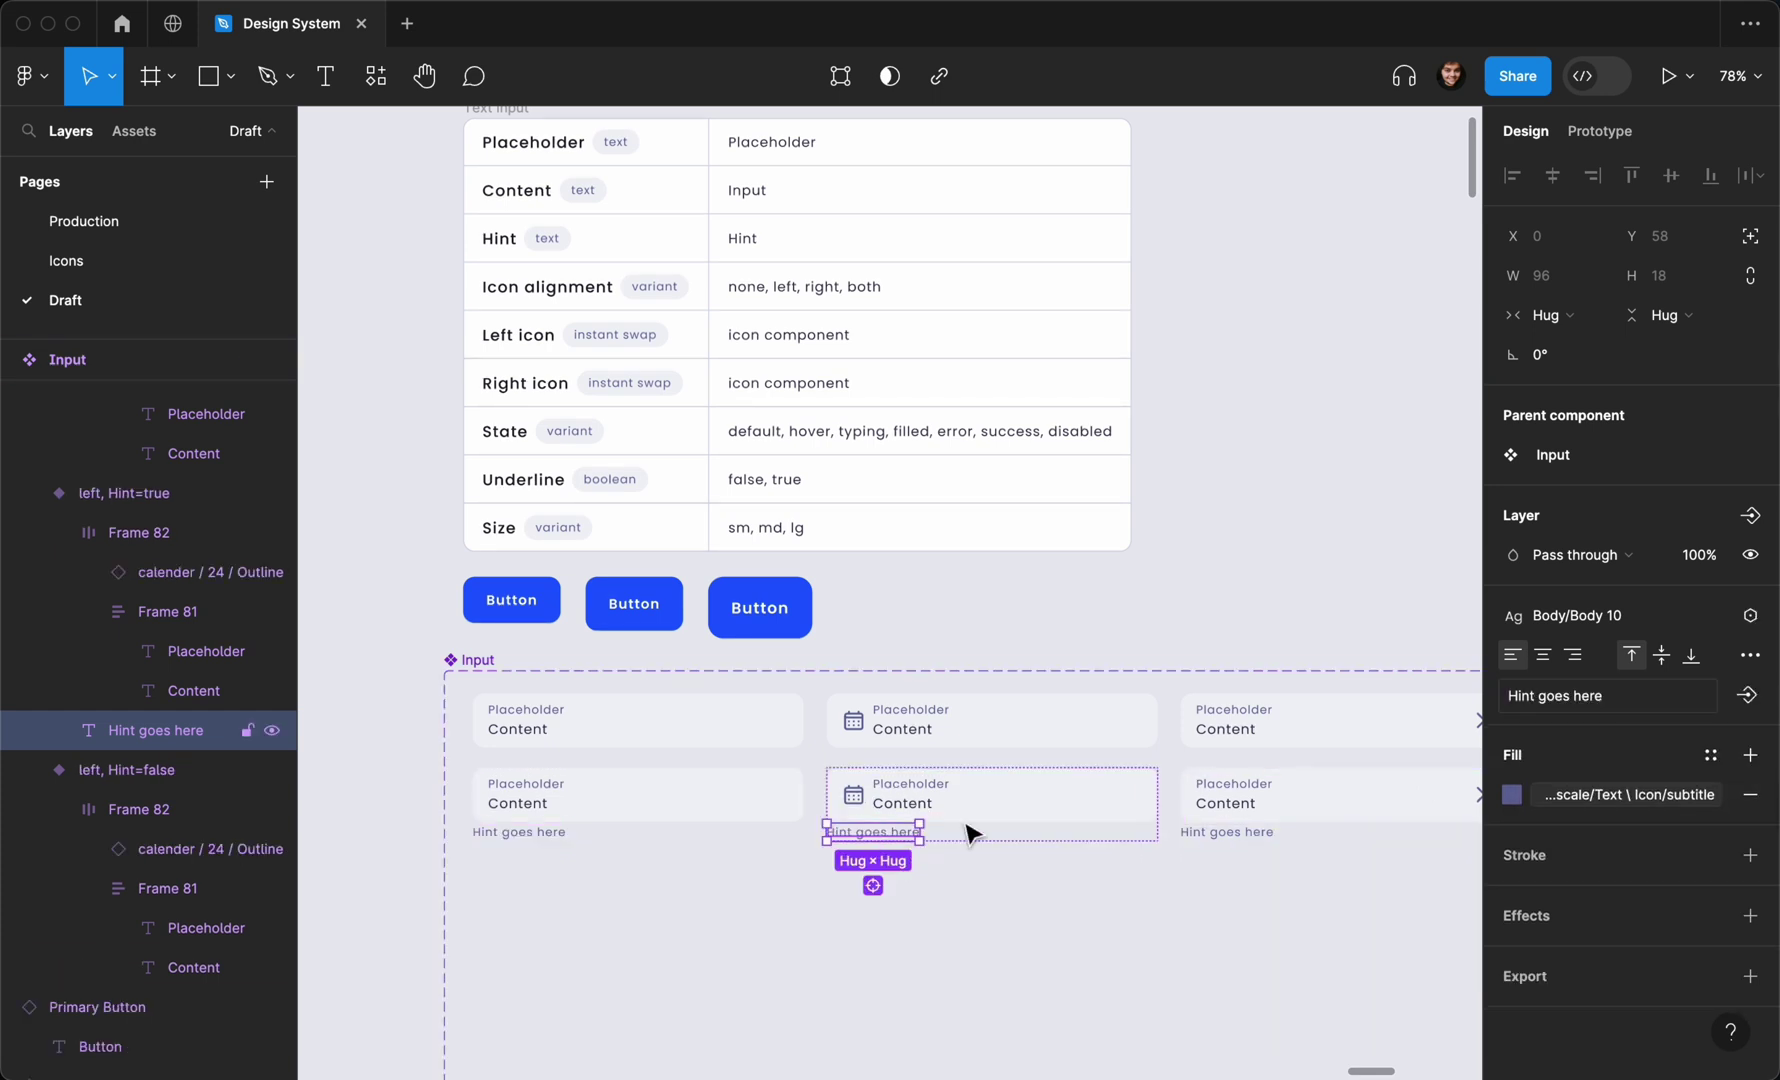
{"action": "left_click", "coordinate": [1745, 695]}
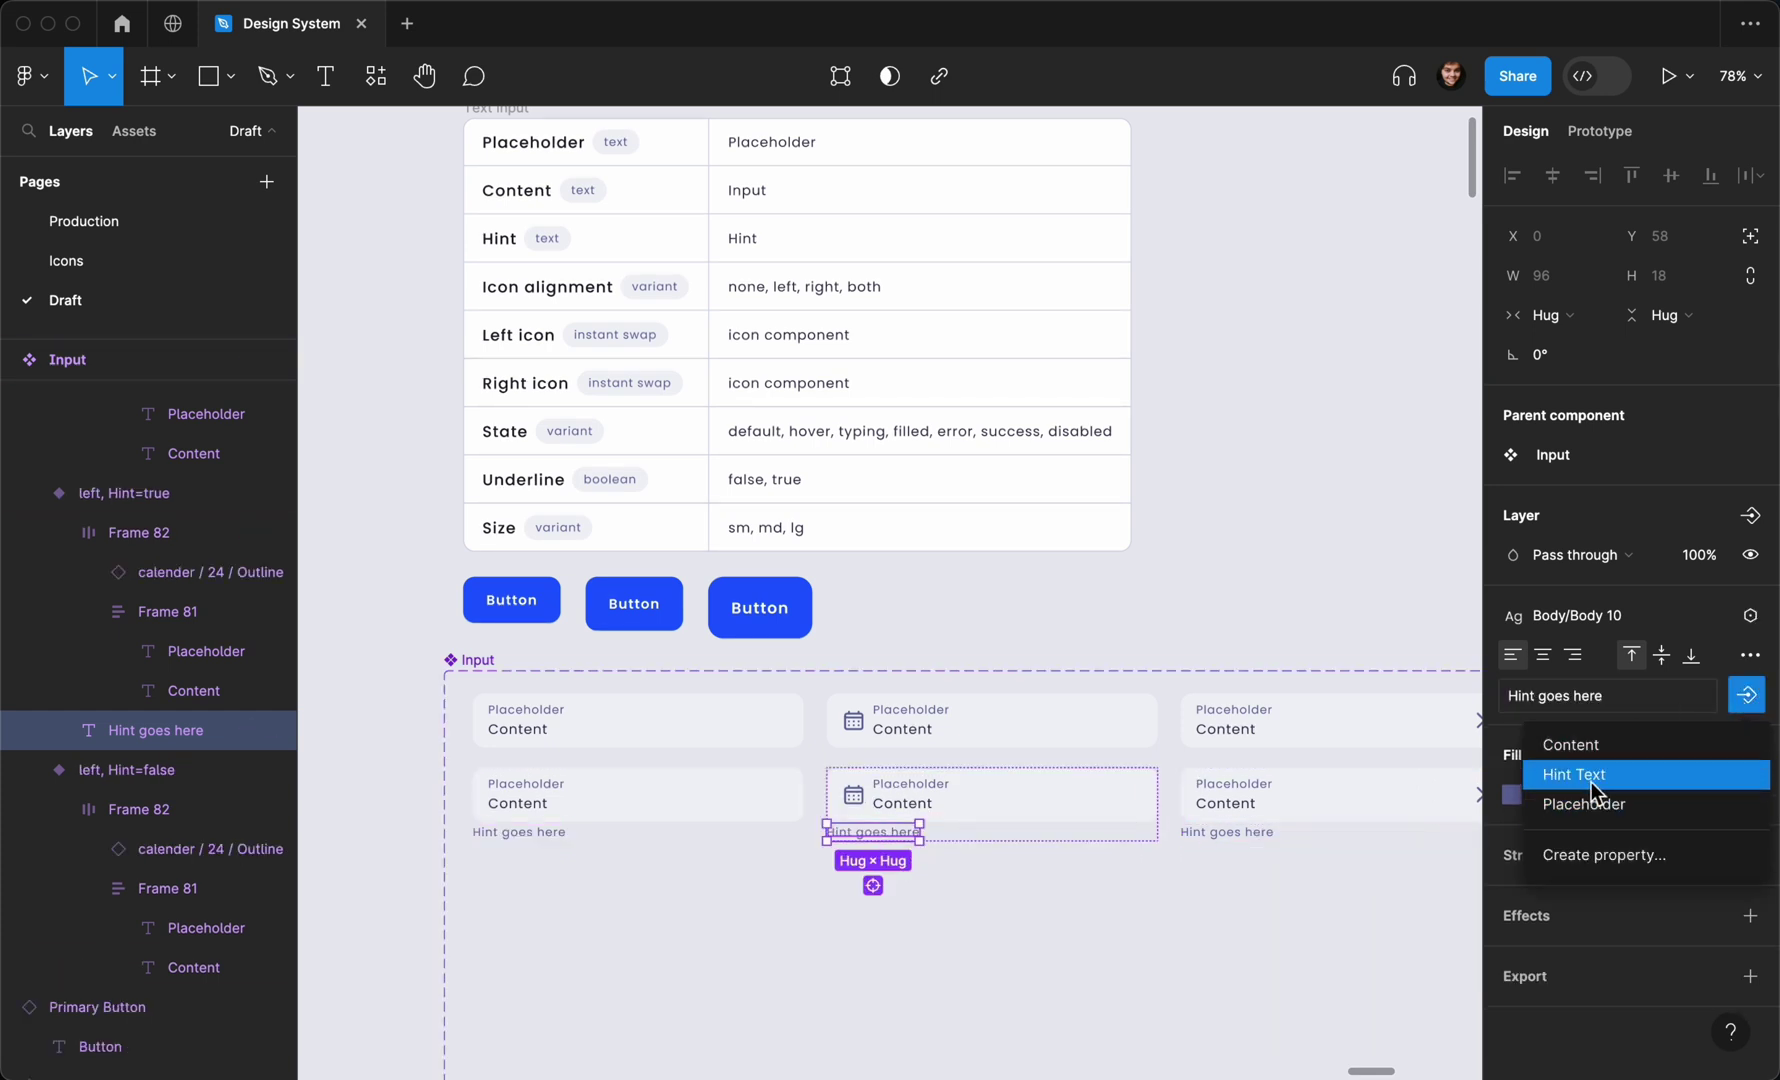
{"action": "left_click", "coordinate": [1591, 780]}
Link the hint texts in the right and both variants to the Hint Text property
{"action": "scroll", "coordinate": [1393, 808], "scroll_direction": "right", "scroll_amount": 10}
{"action": "left_click", "coordinate": [862, 840], "text": "super"}
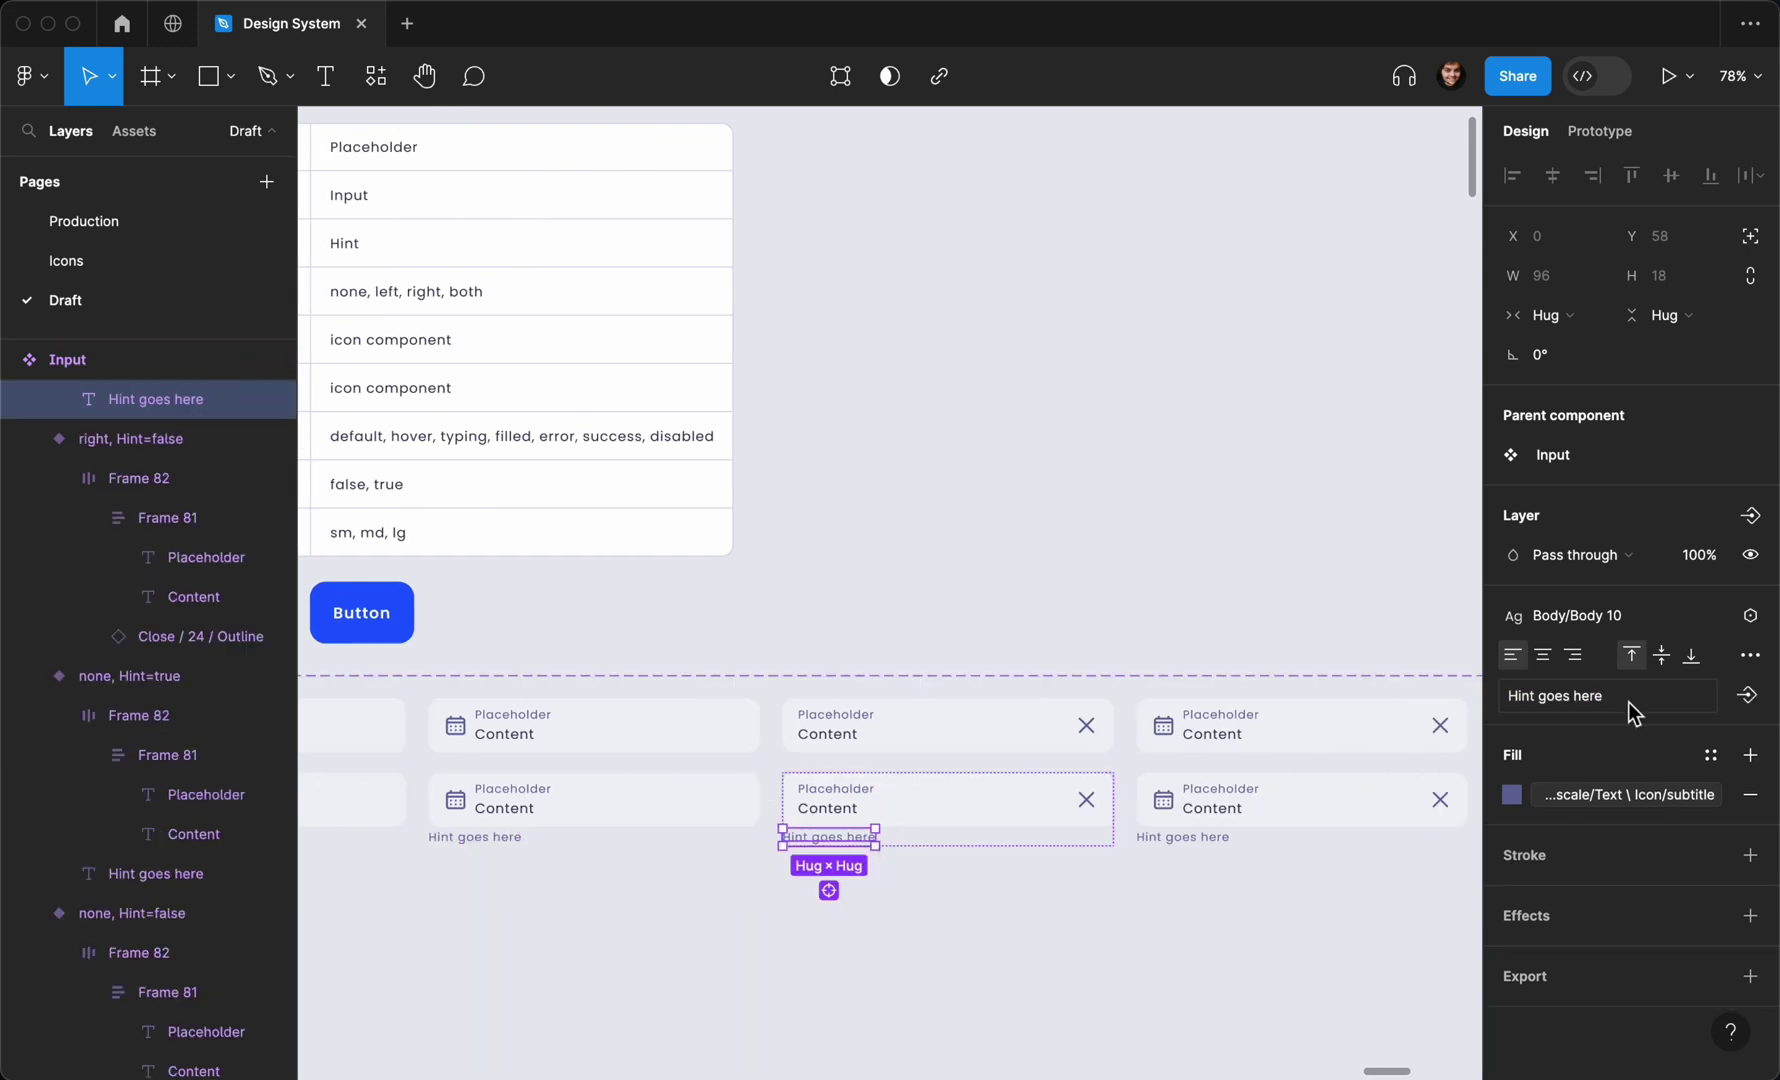
{"action": "left_click", "coordinate": [1745, 697]}
{"action": "left_click", "coordinate": [1595, 777]}
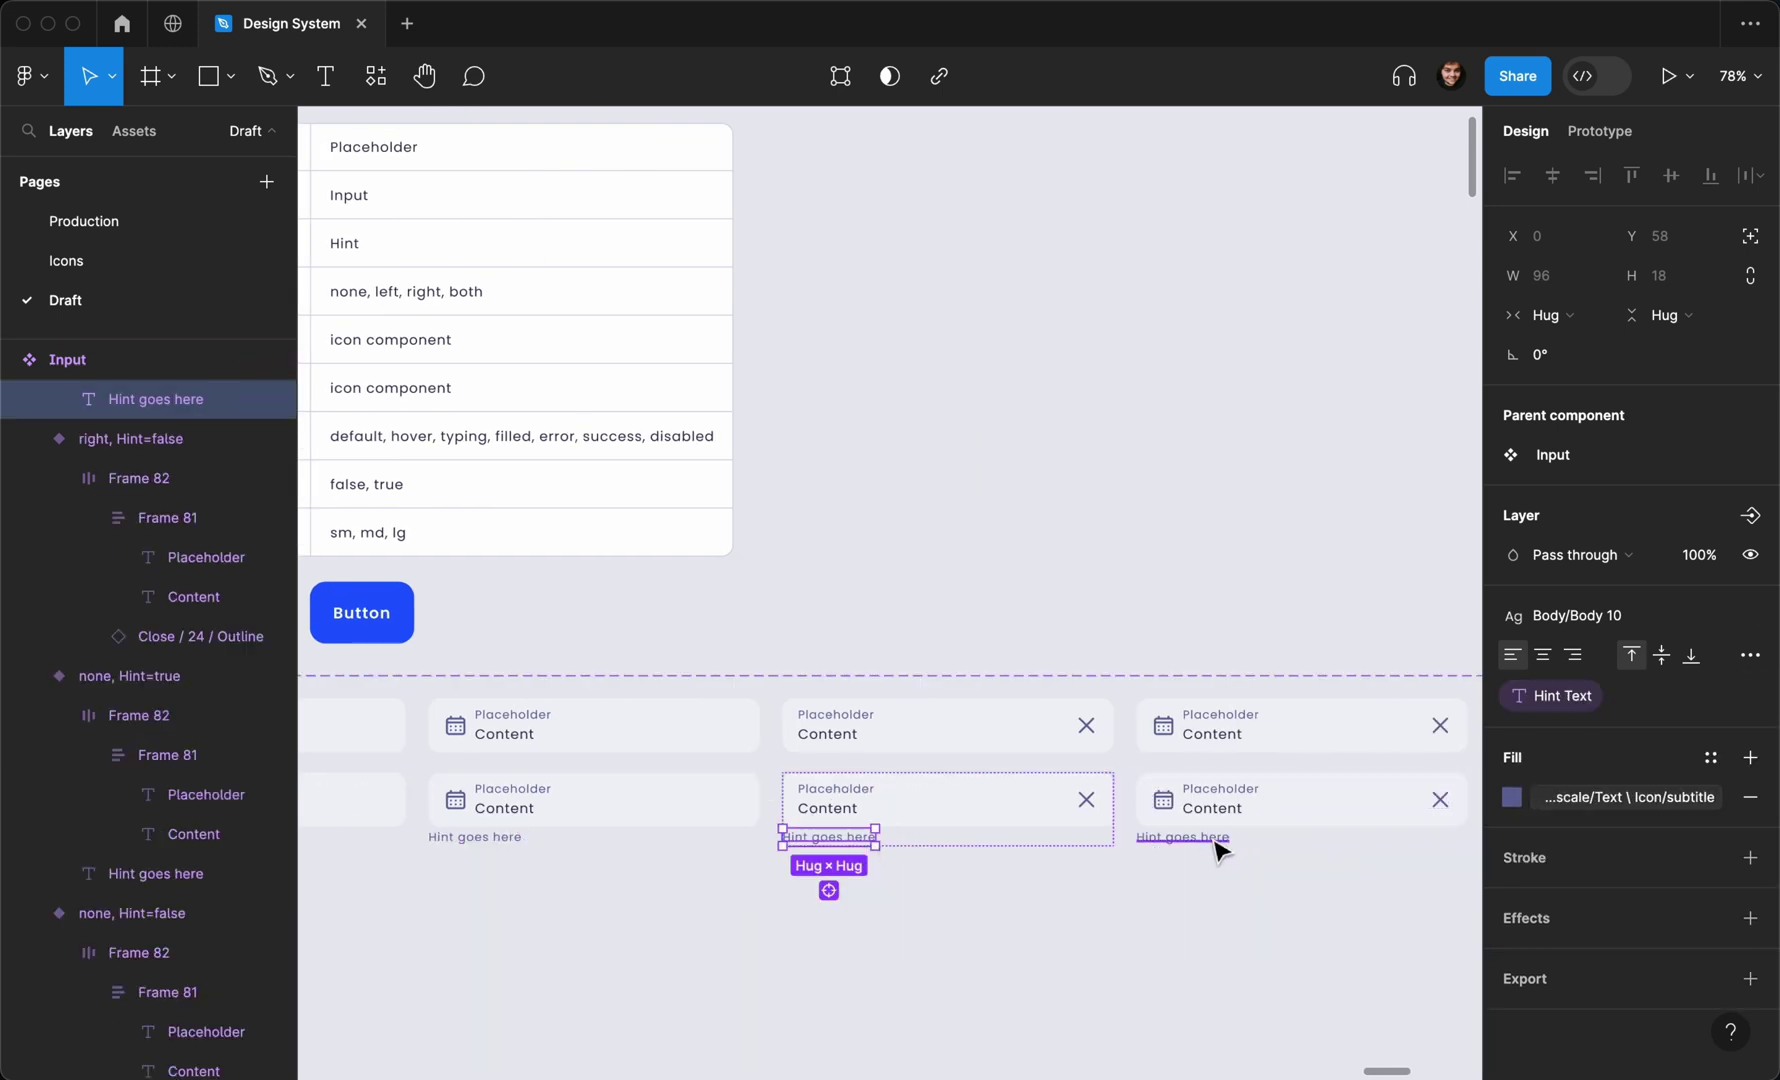
{"action": "left_click", "coordinate": [1212, 840], "text": "super"}
{"action": "left_click", "coordinate": [1745, 695]}
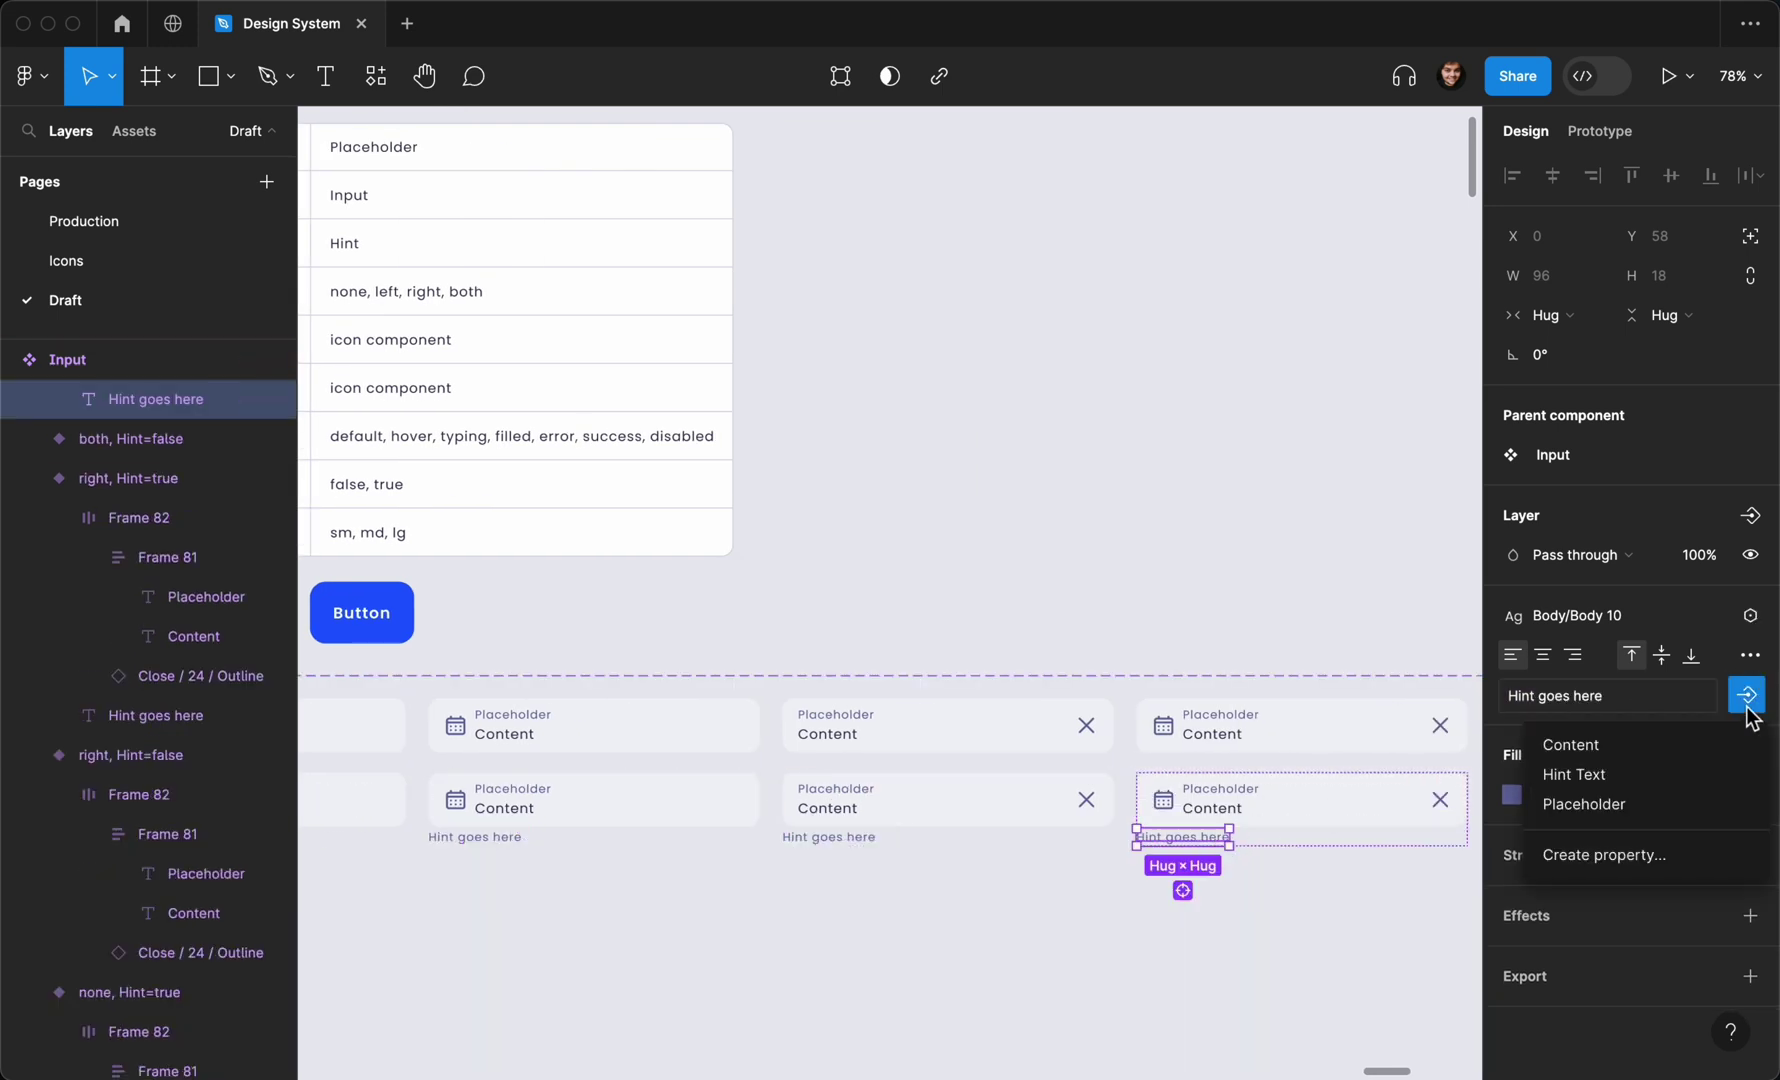
{"action": "left_click", "coordinate": [1655, 775]}
{"action": "scroll", "coordinate": [1190, 755], "scroll_direction": "down", "scroll_amount": 3}
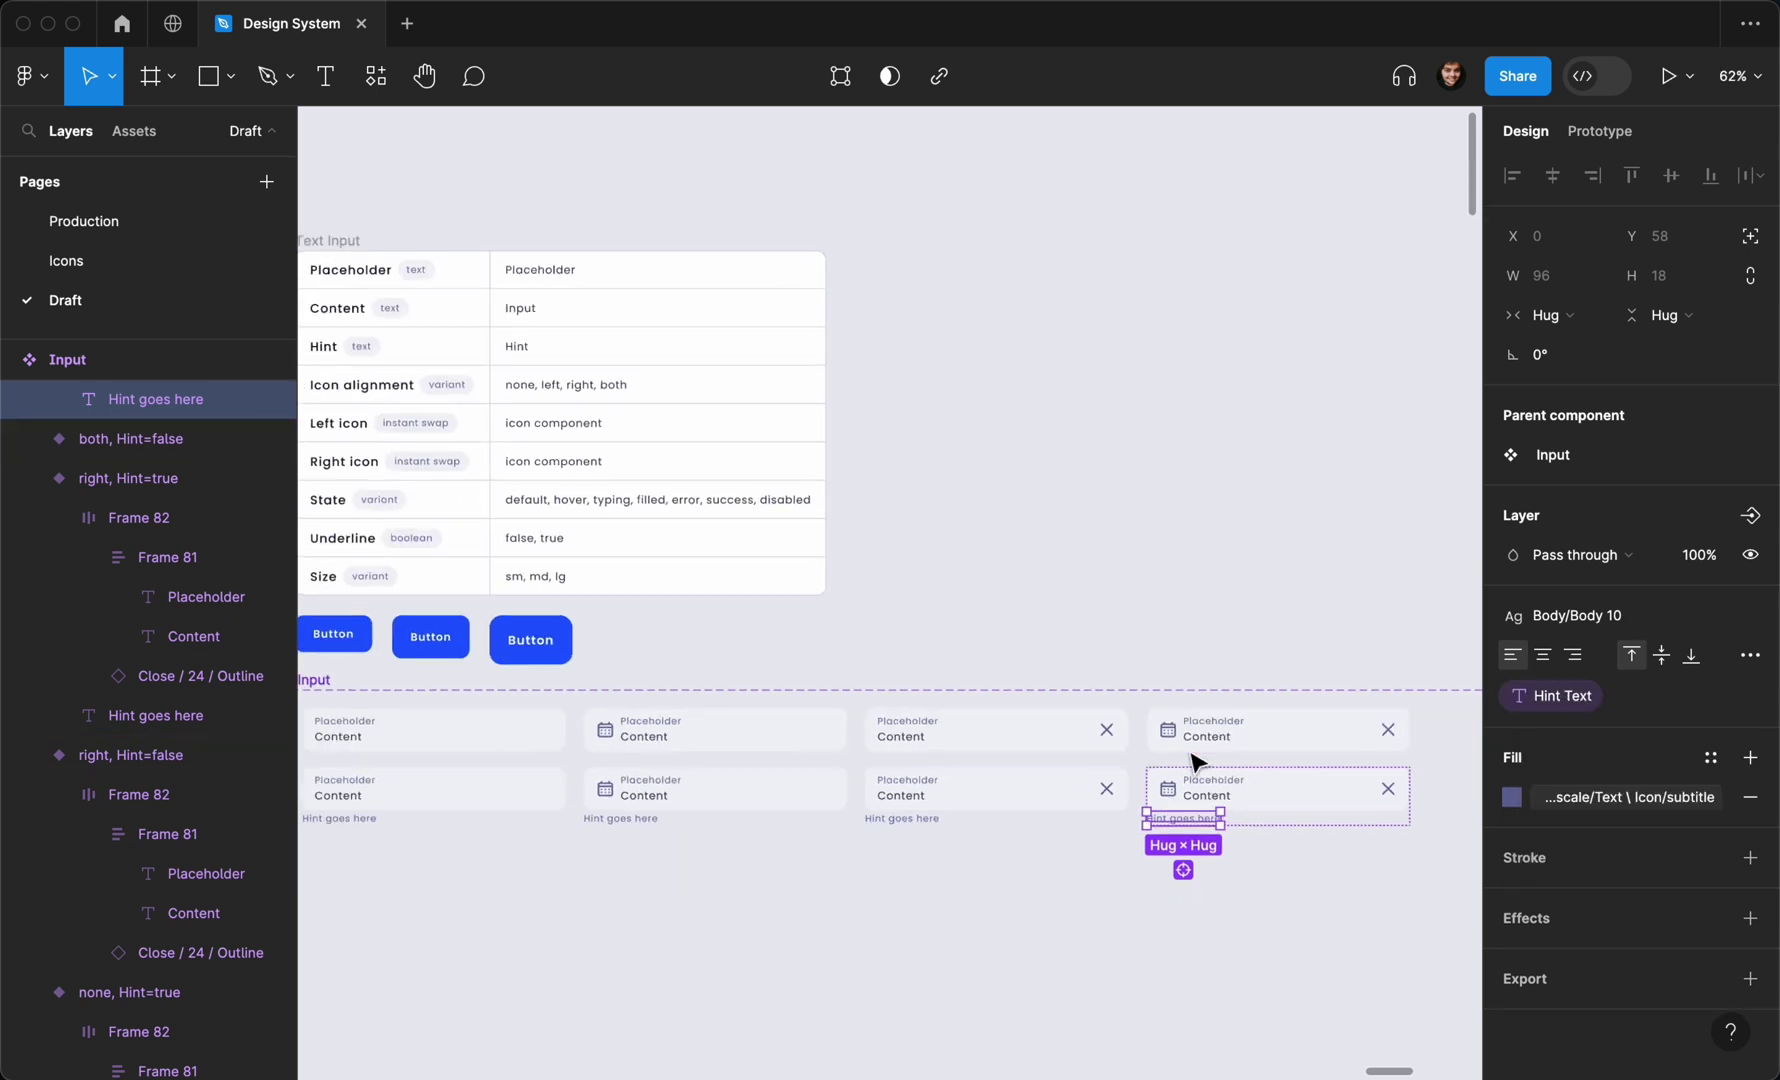
{"action": "left_click", "coordinate": [1132, 659]}
{"action": "scroll", "coordinate": [1132, 659], "scroll_direction": "left", "scroll_amount": 3}
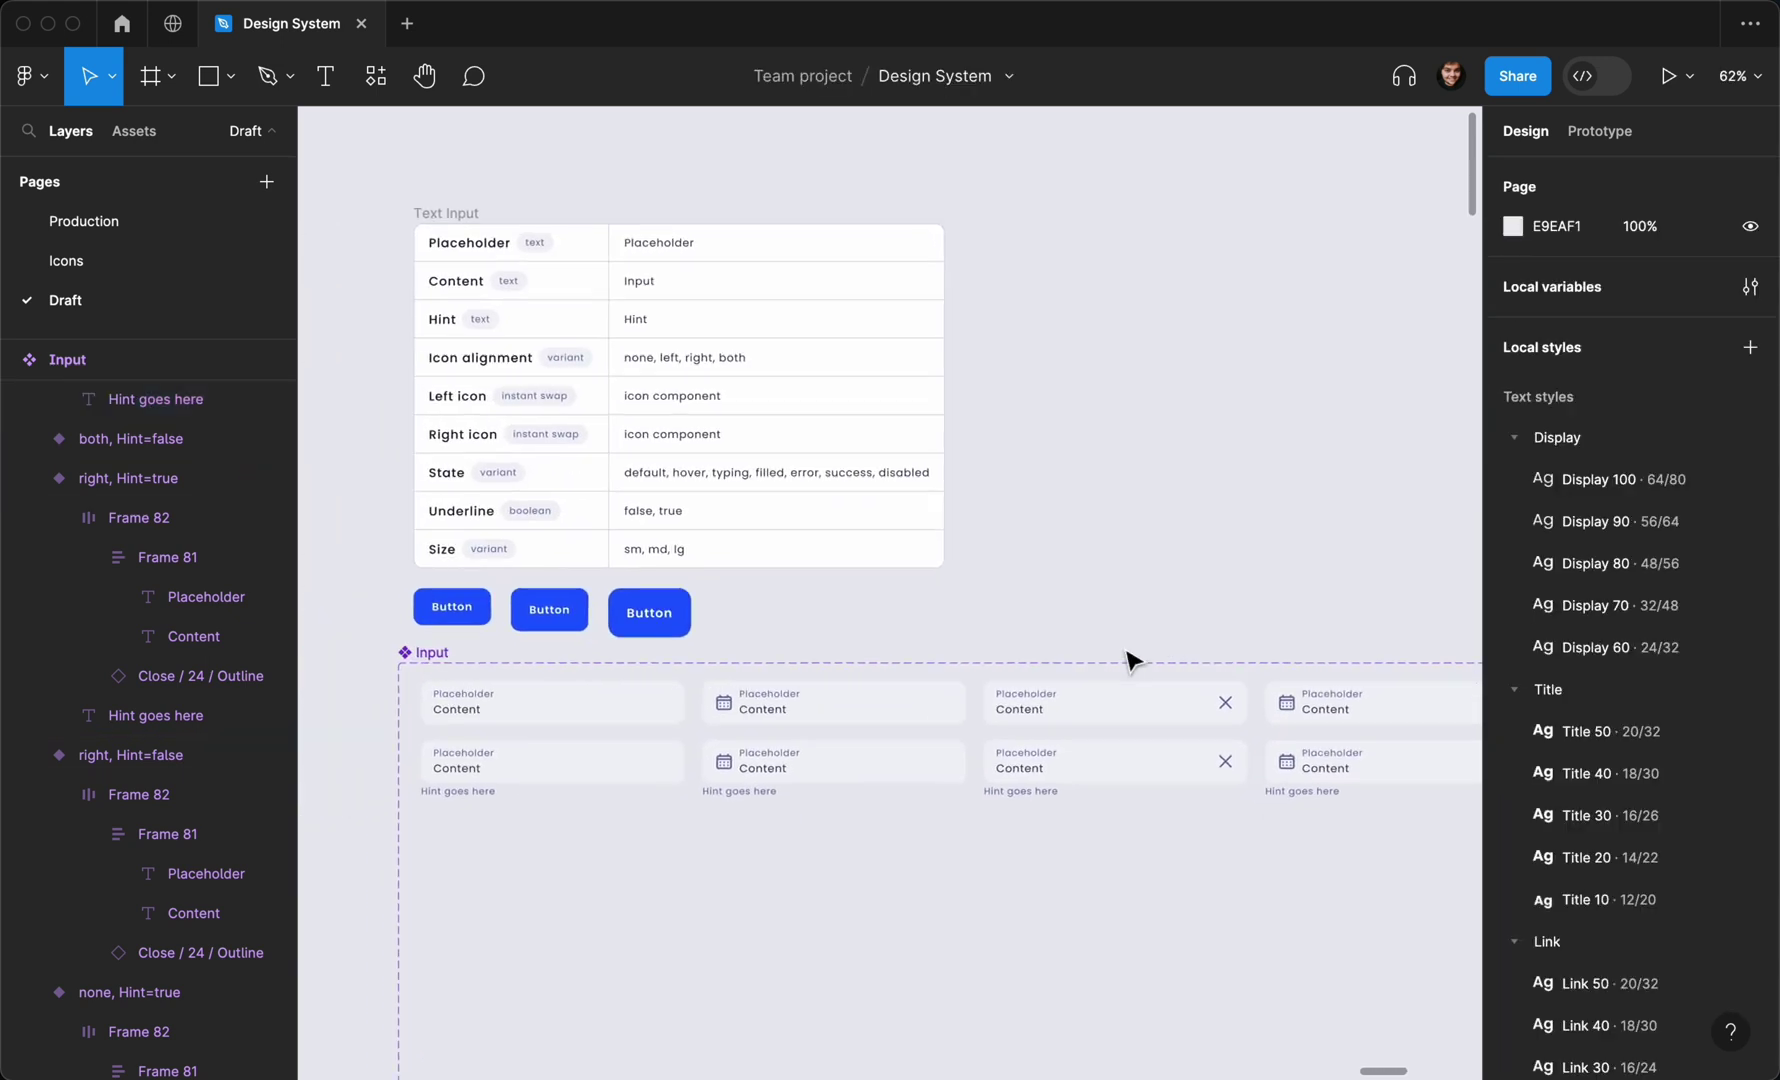
{"action": "scroll", "coordinate": [1132, 660], "scroll_direction": "down", "scroll_amount": 3}
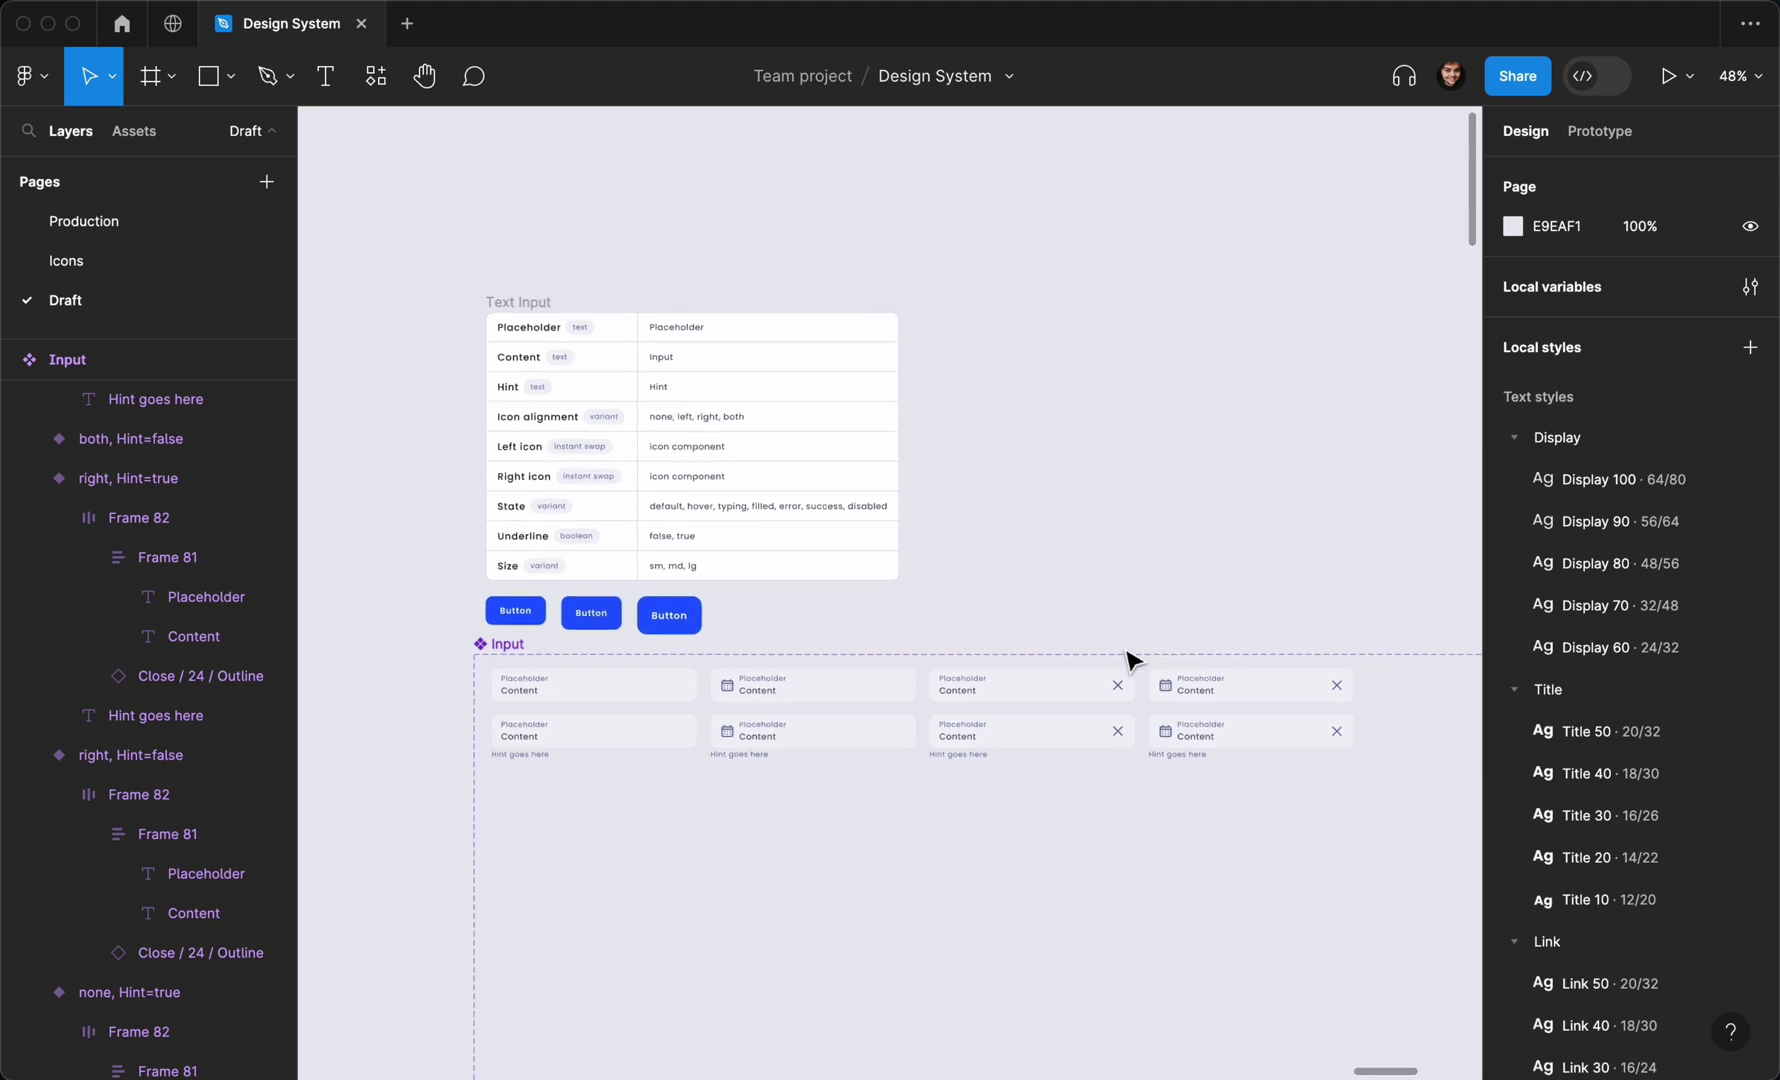
{"action": "scroll", "coordinate": [846, 806], "scroll_direction": "up", "scroll_amount": 3}
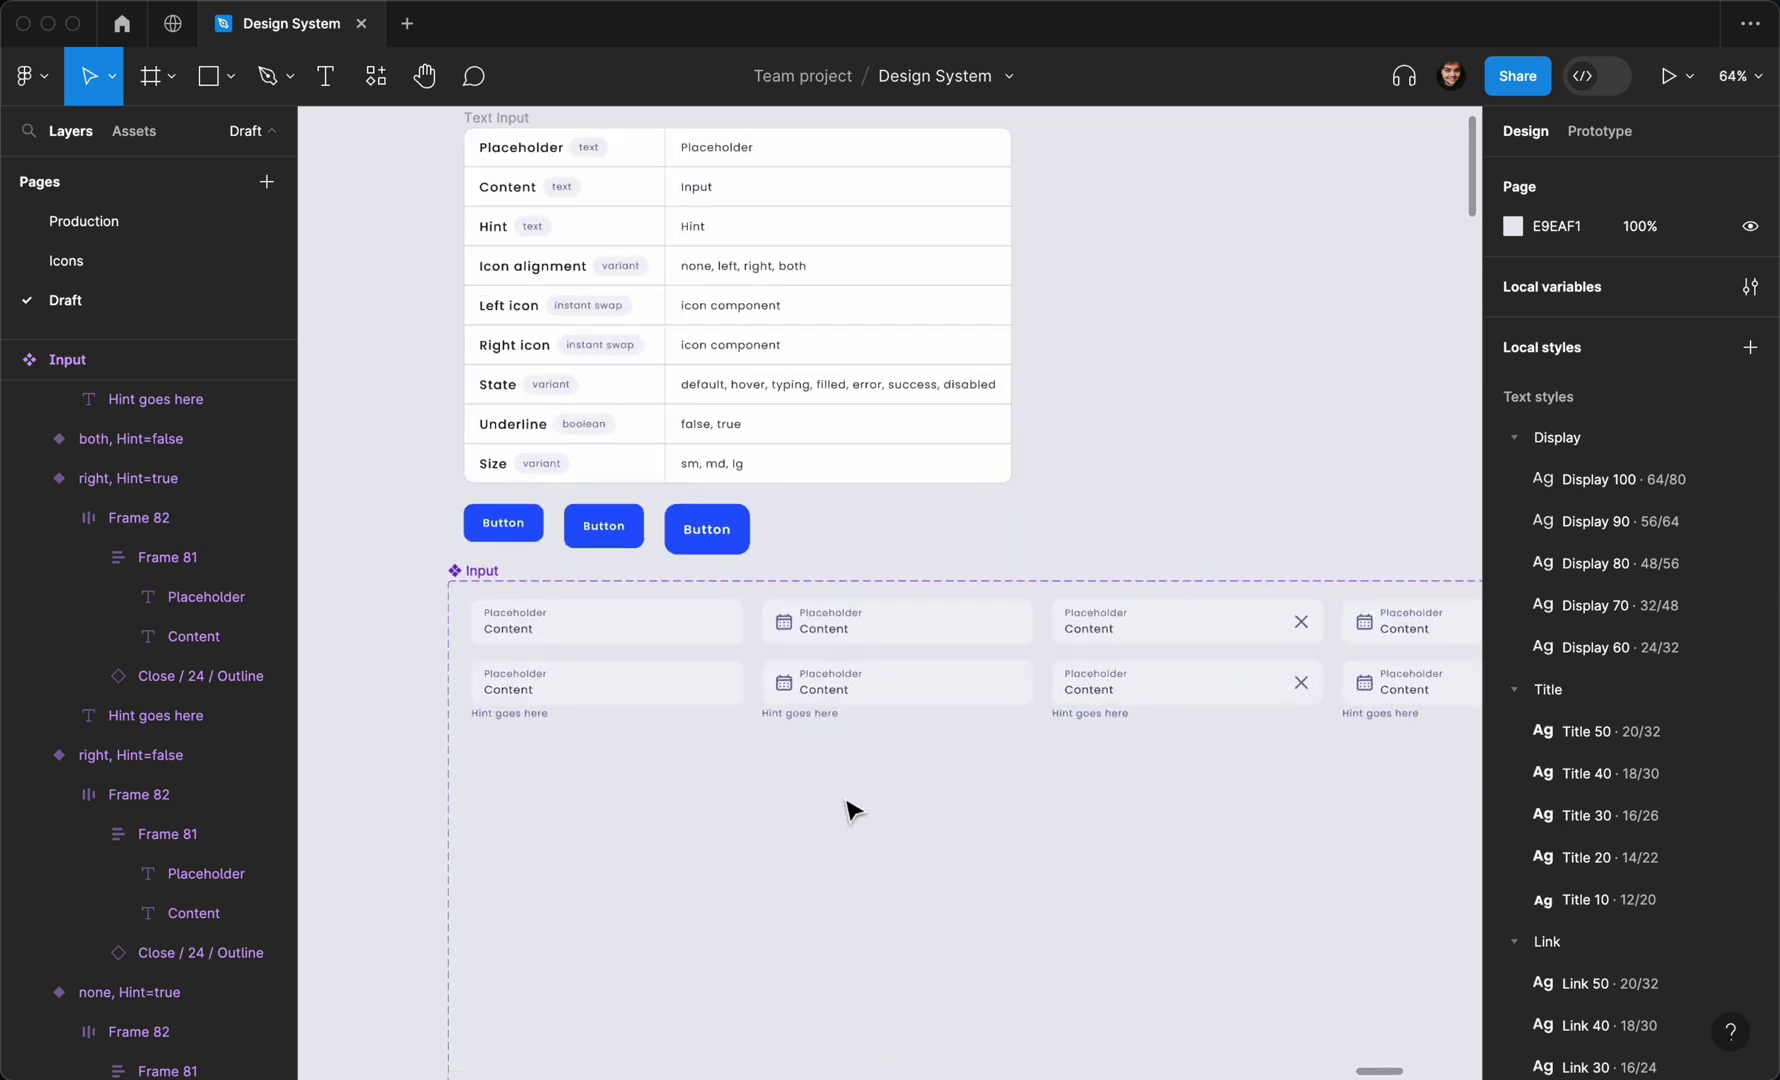
{"action": "scroll", "coordinate": [846, 806], "scroll_direction": "down", "scroll_amount": 3}
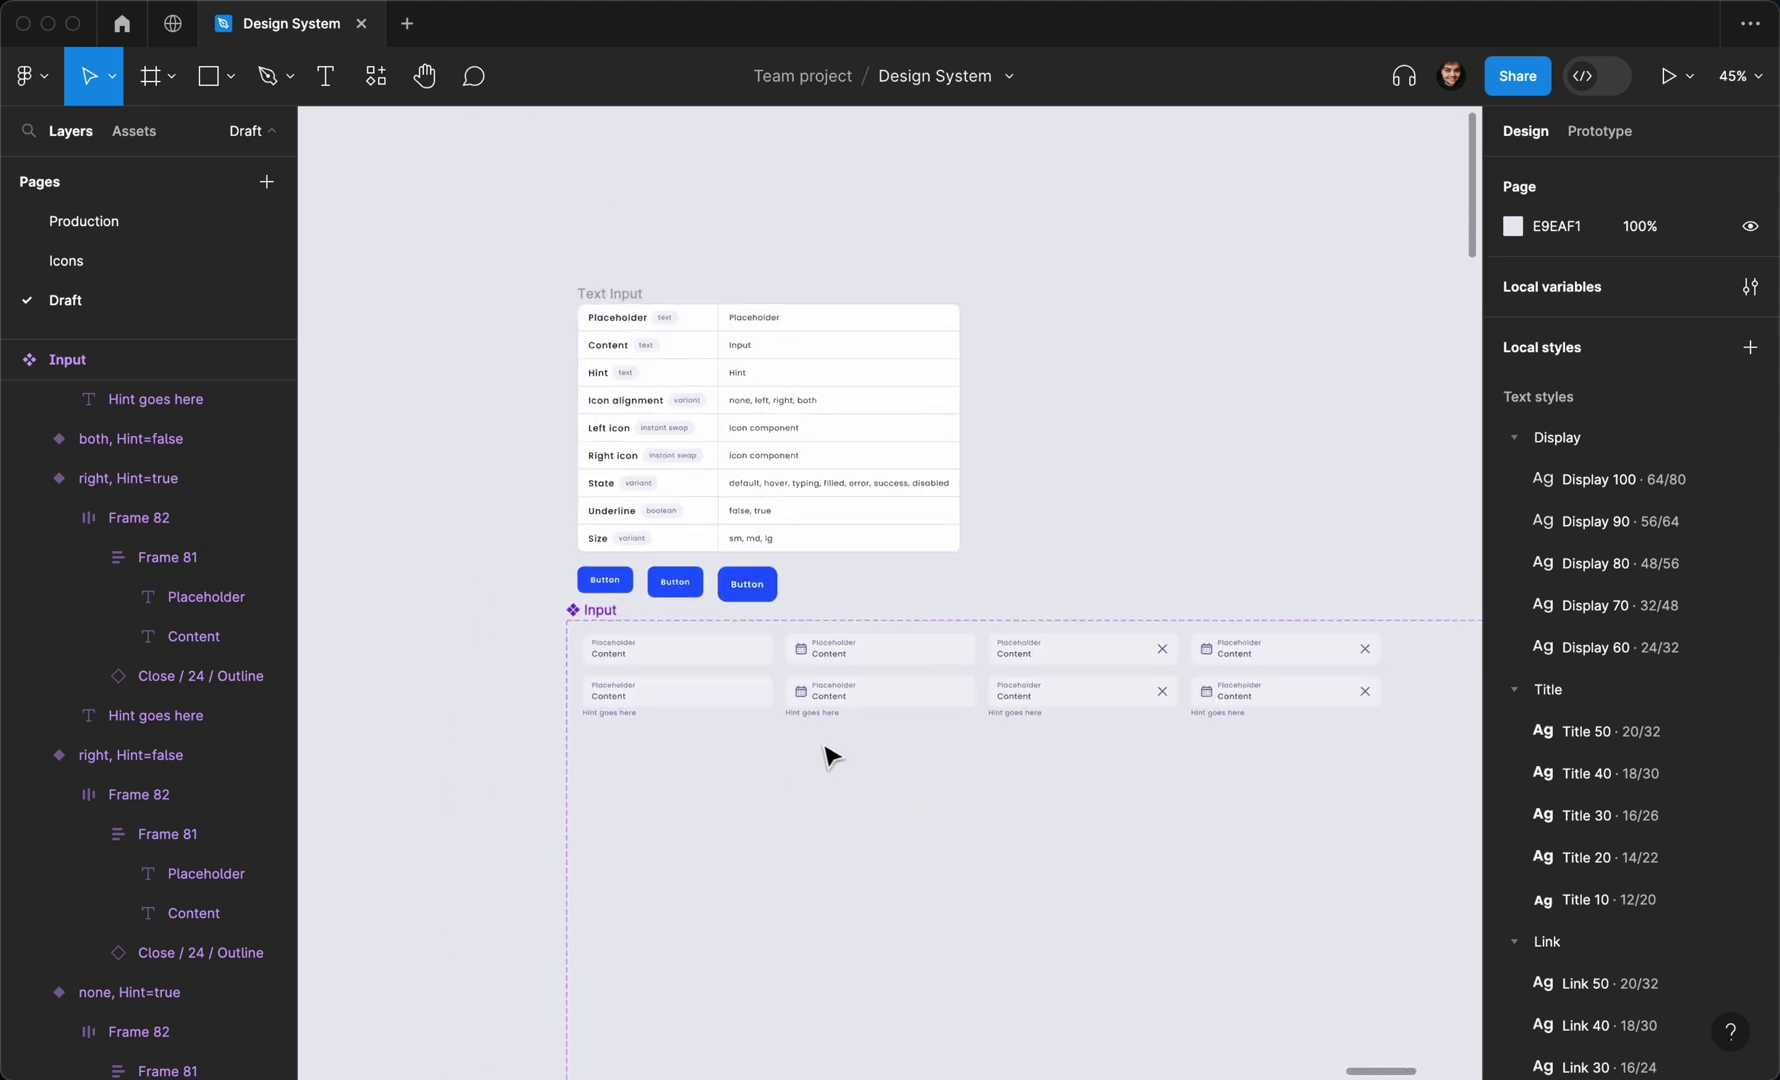
{"action": "scroll", "coordinate": [836, 752], "scroll_direction": "up", "scroll_amount": 3}
{"action": "scroll", "coordinate": [830, 746], "scroll_direction": "down", "scroll_amount": 3}
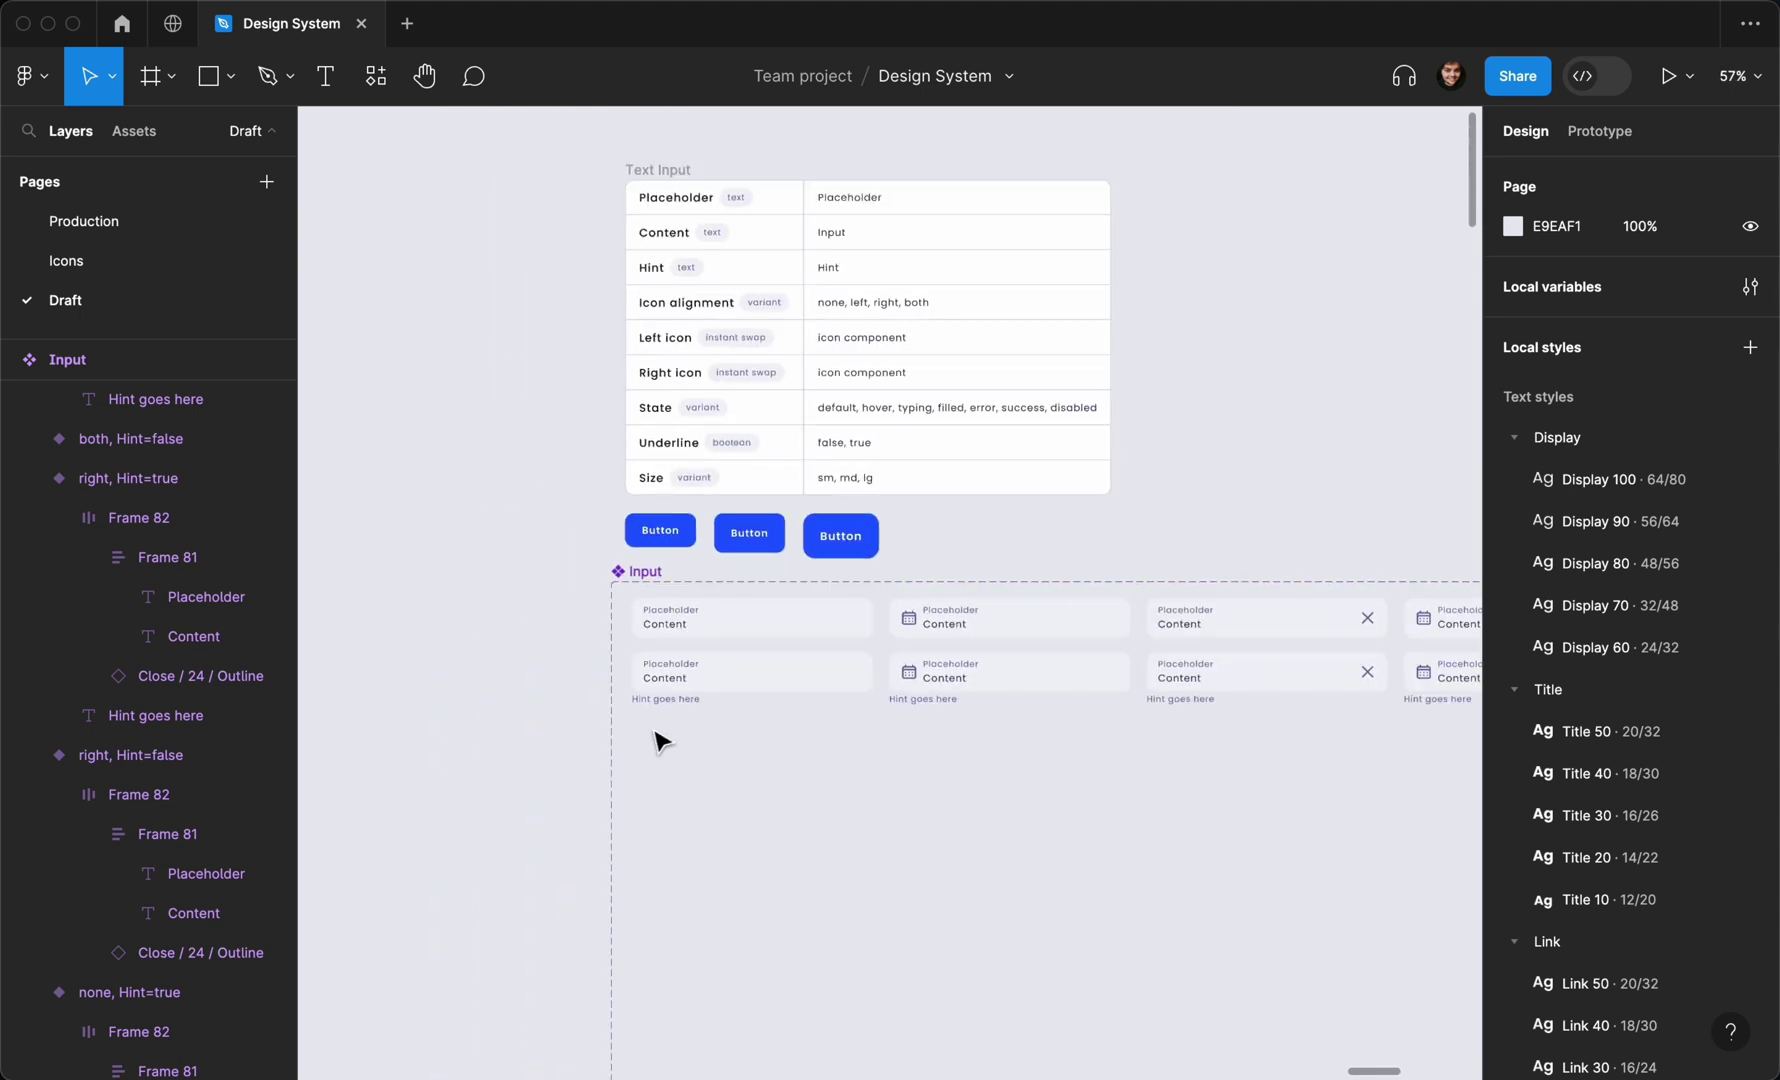
{"action": "scroll", "coordinate": [660, 740], "scroll_direction": "up", "scroll_amount": 2}
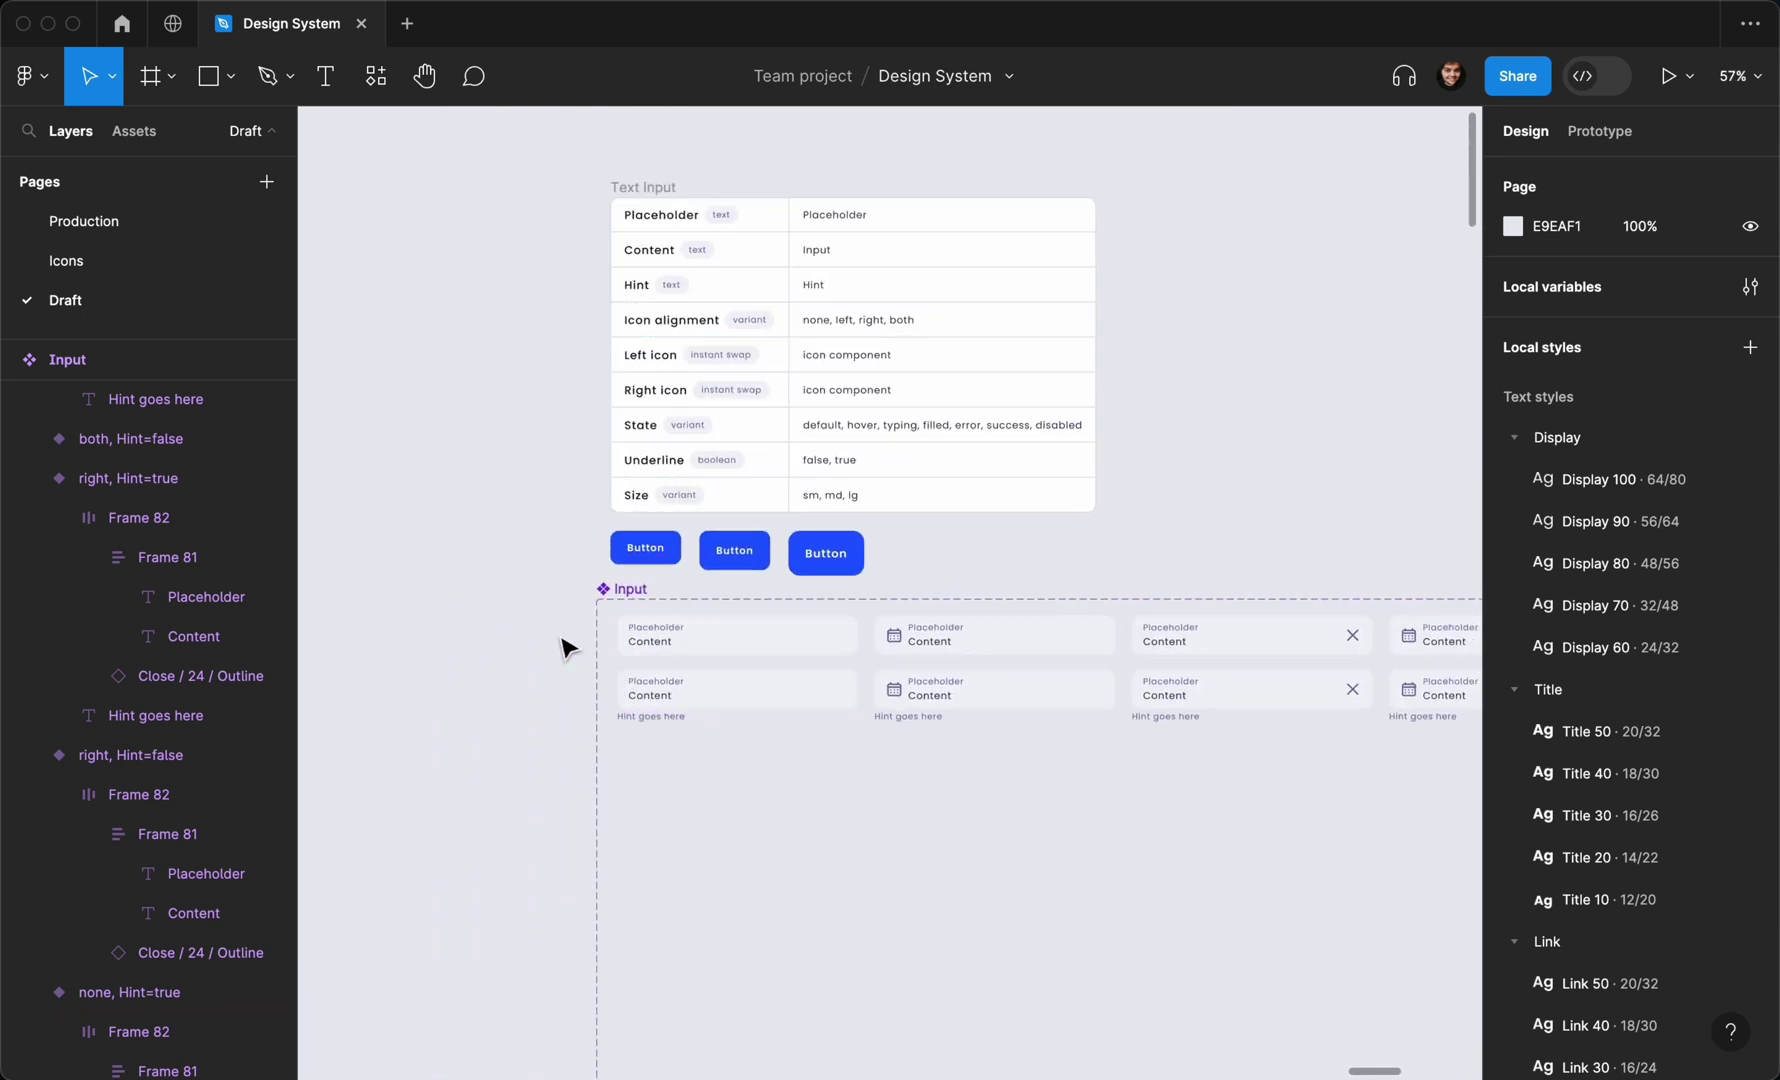
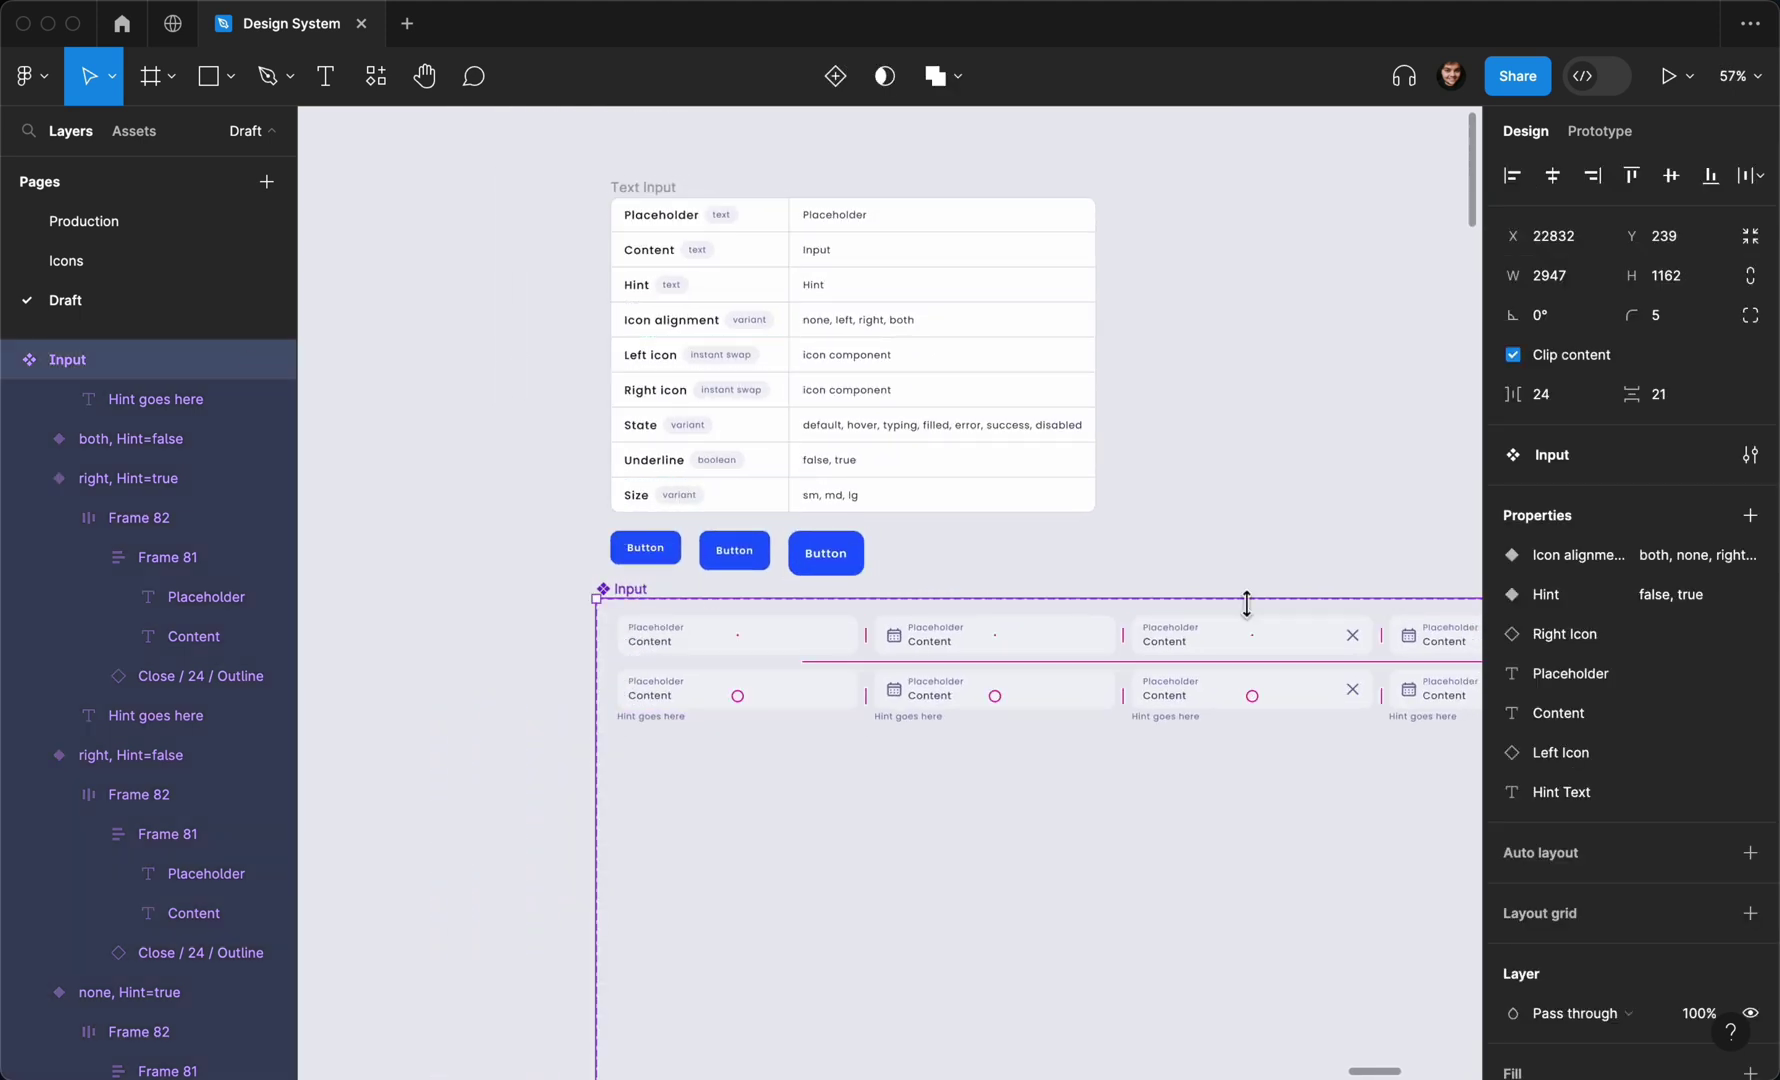
Add a variant property named States with the value filled to the Input component set
{"action": "left_click", "coordinate": [1752, 516]}
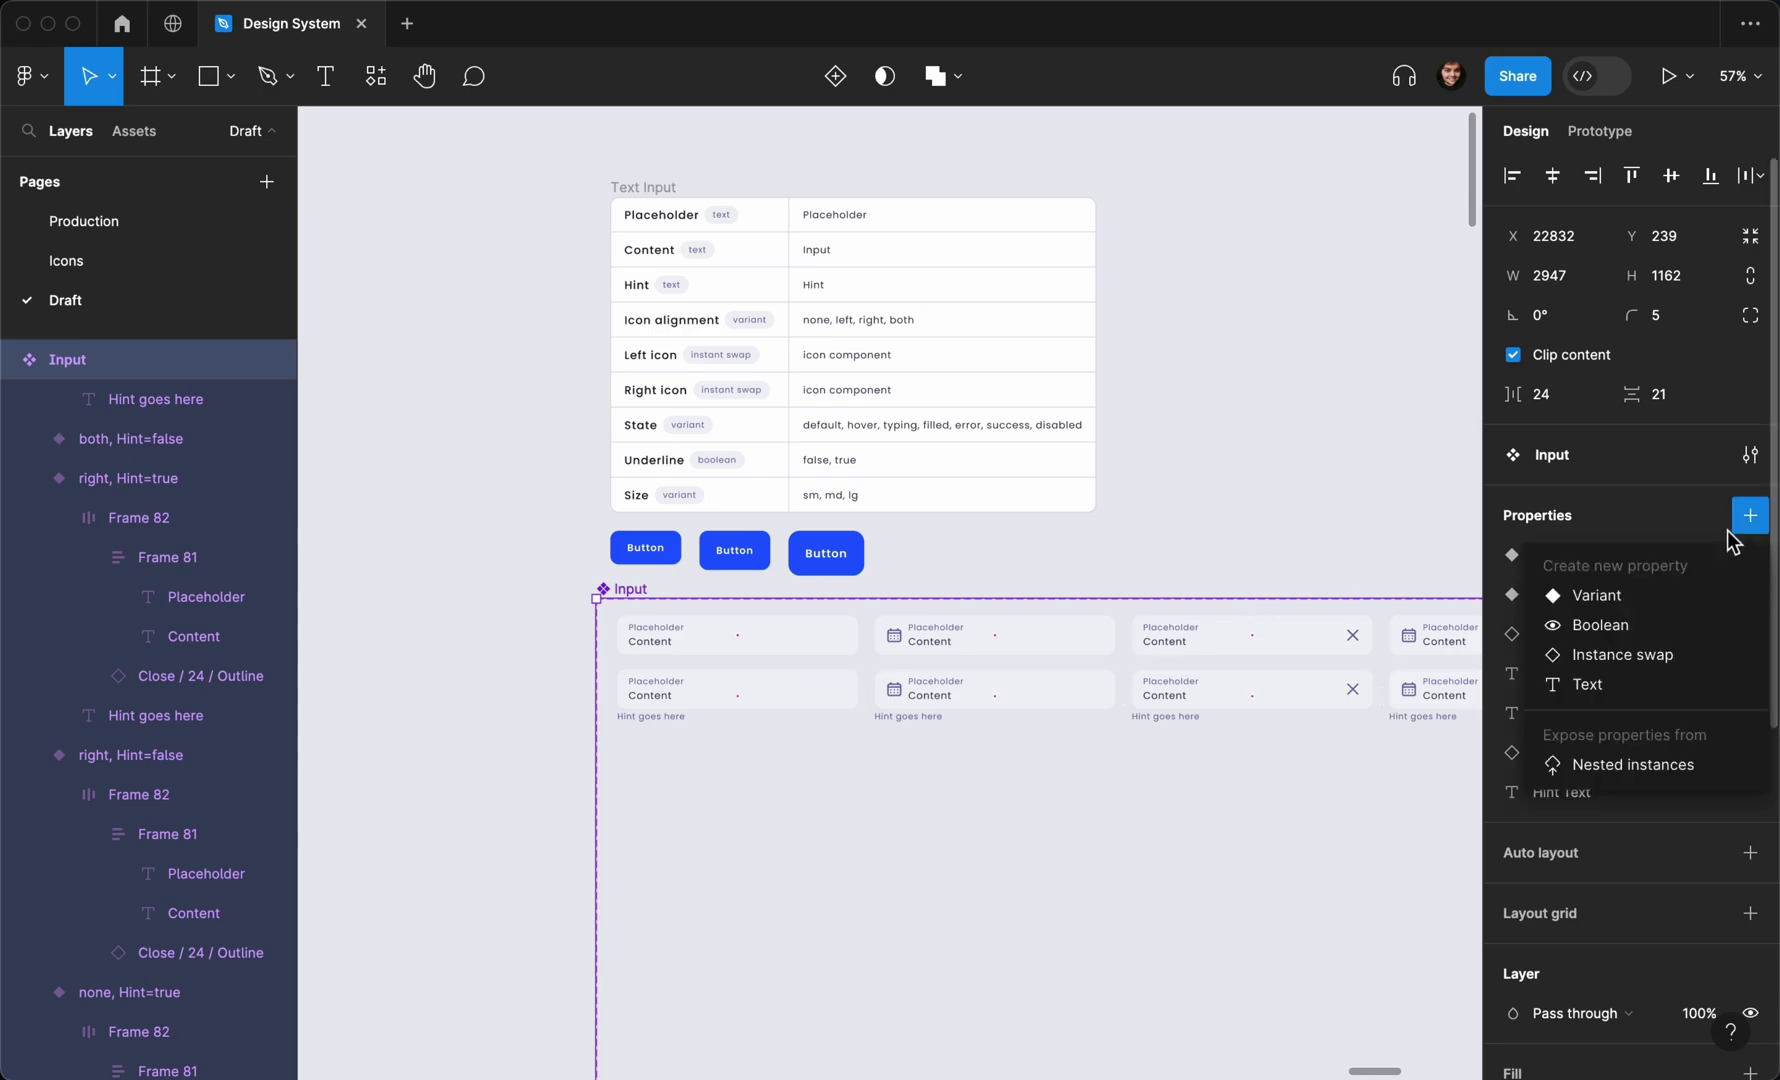
{"action": "left_click", "coordinate": [1660, 600]}
{"action": "type", "text": "S"}
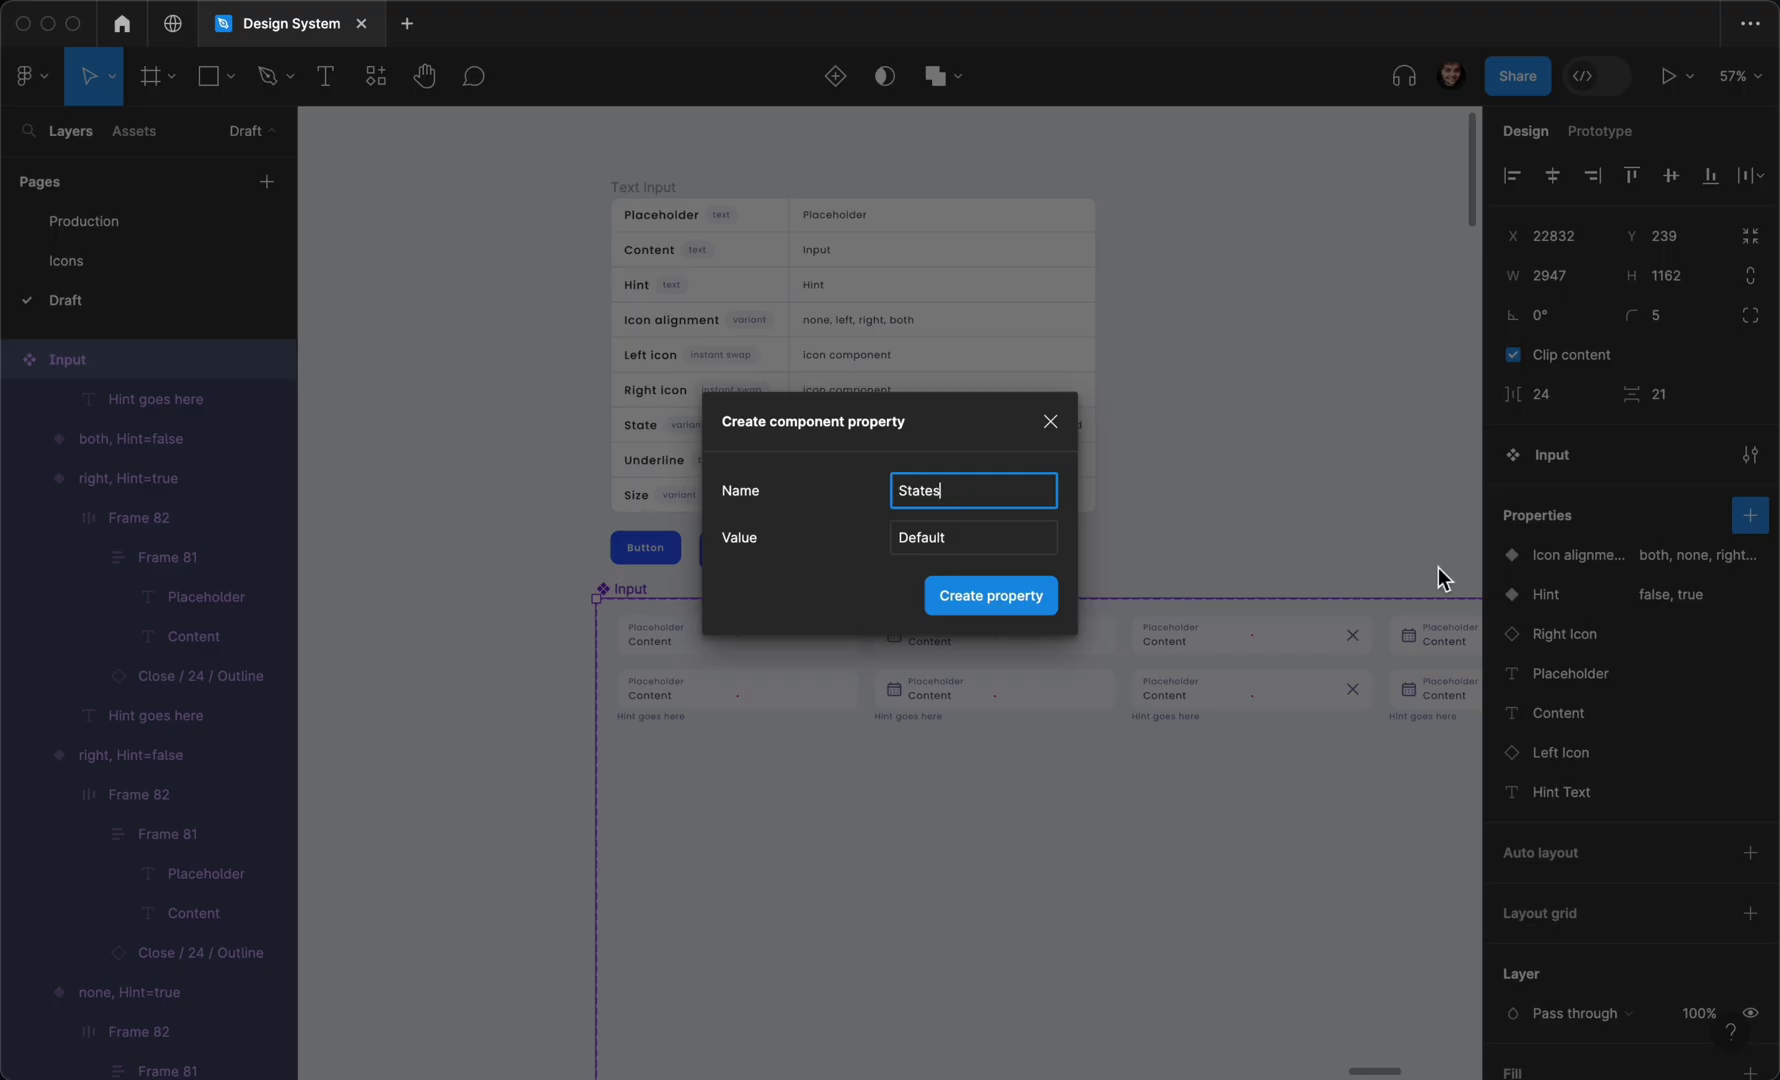
{"action": "type", "text": "tates"}
{"action": "left_click", "coordinate": [978, 542]}
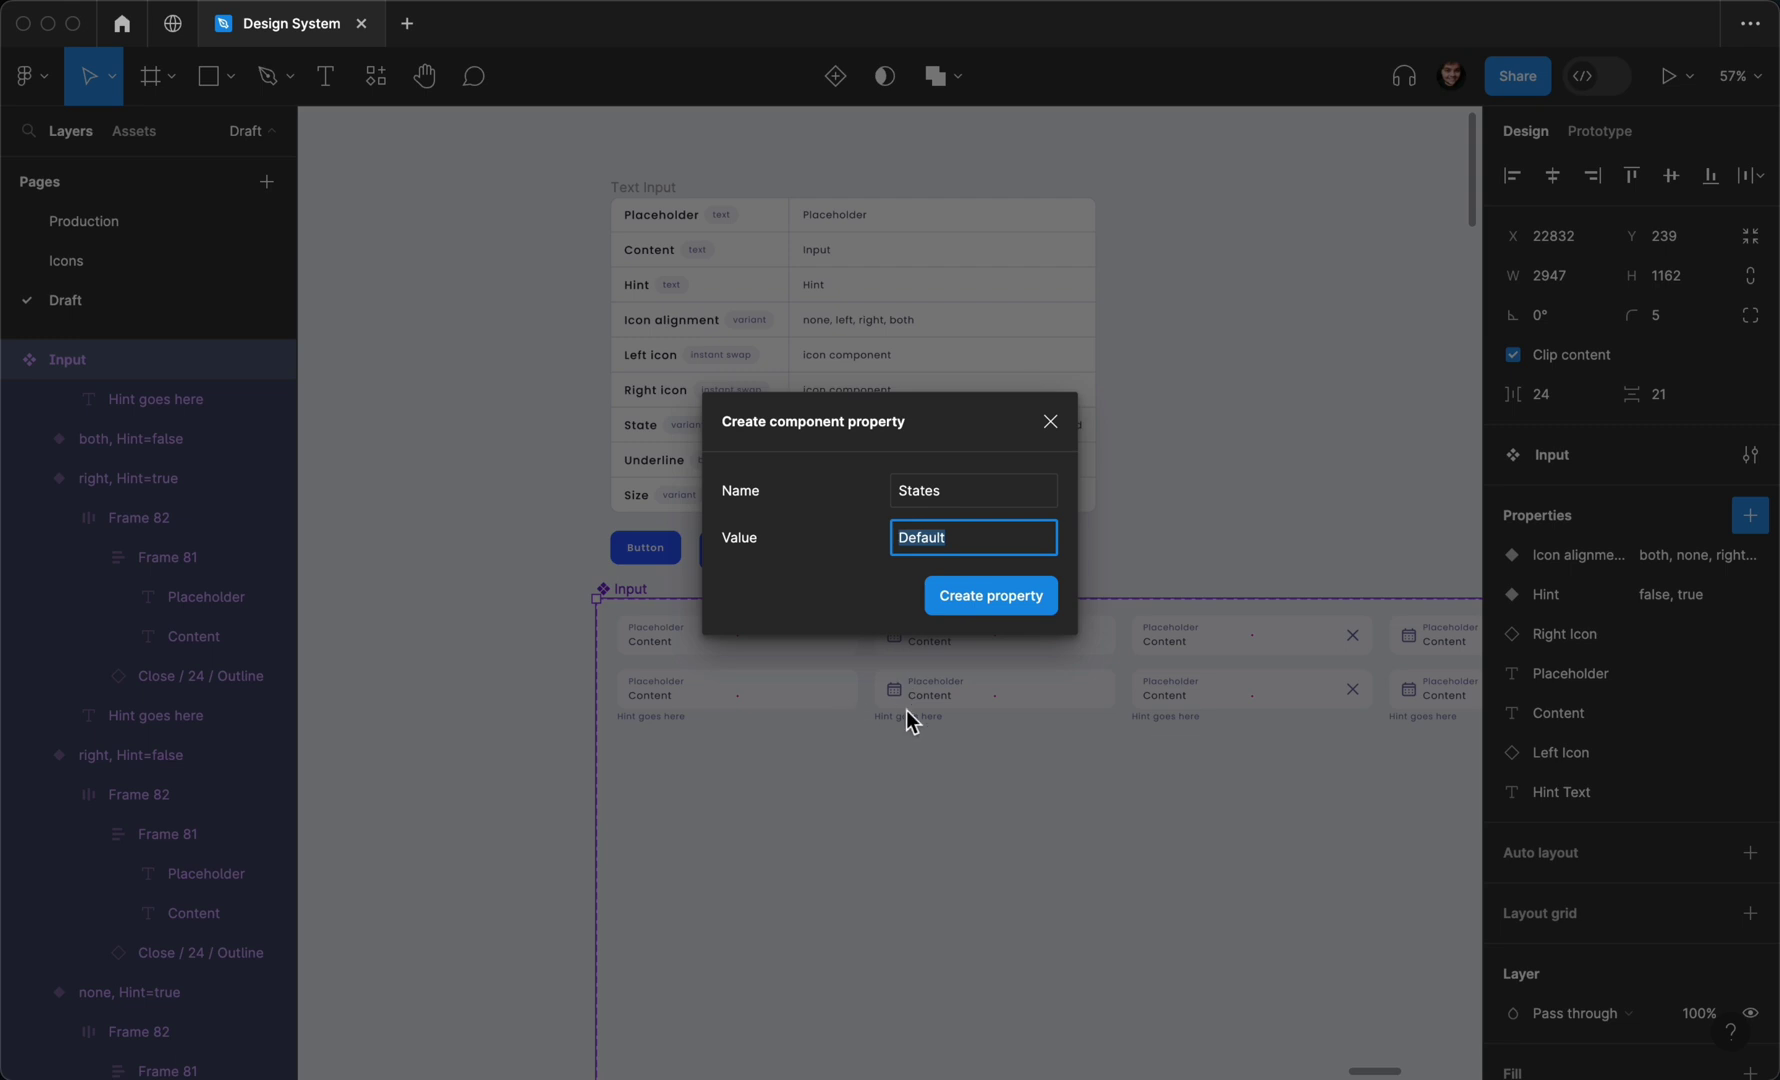
{"action": "type", "text": "filled"}
{"action": "key", "text": "Return"}
Move the eight filled variants lower in the Input set, duplicate them above, and set the copies' States value to typing
{"action": "scroll", "coordinate": [648, 719], "scroll_direction": "down", "scroll_amount": 3}
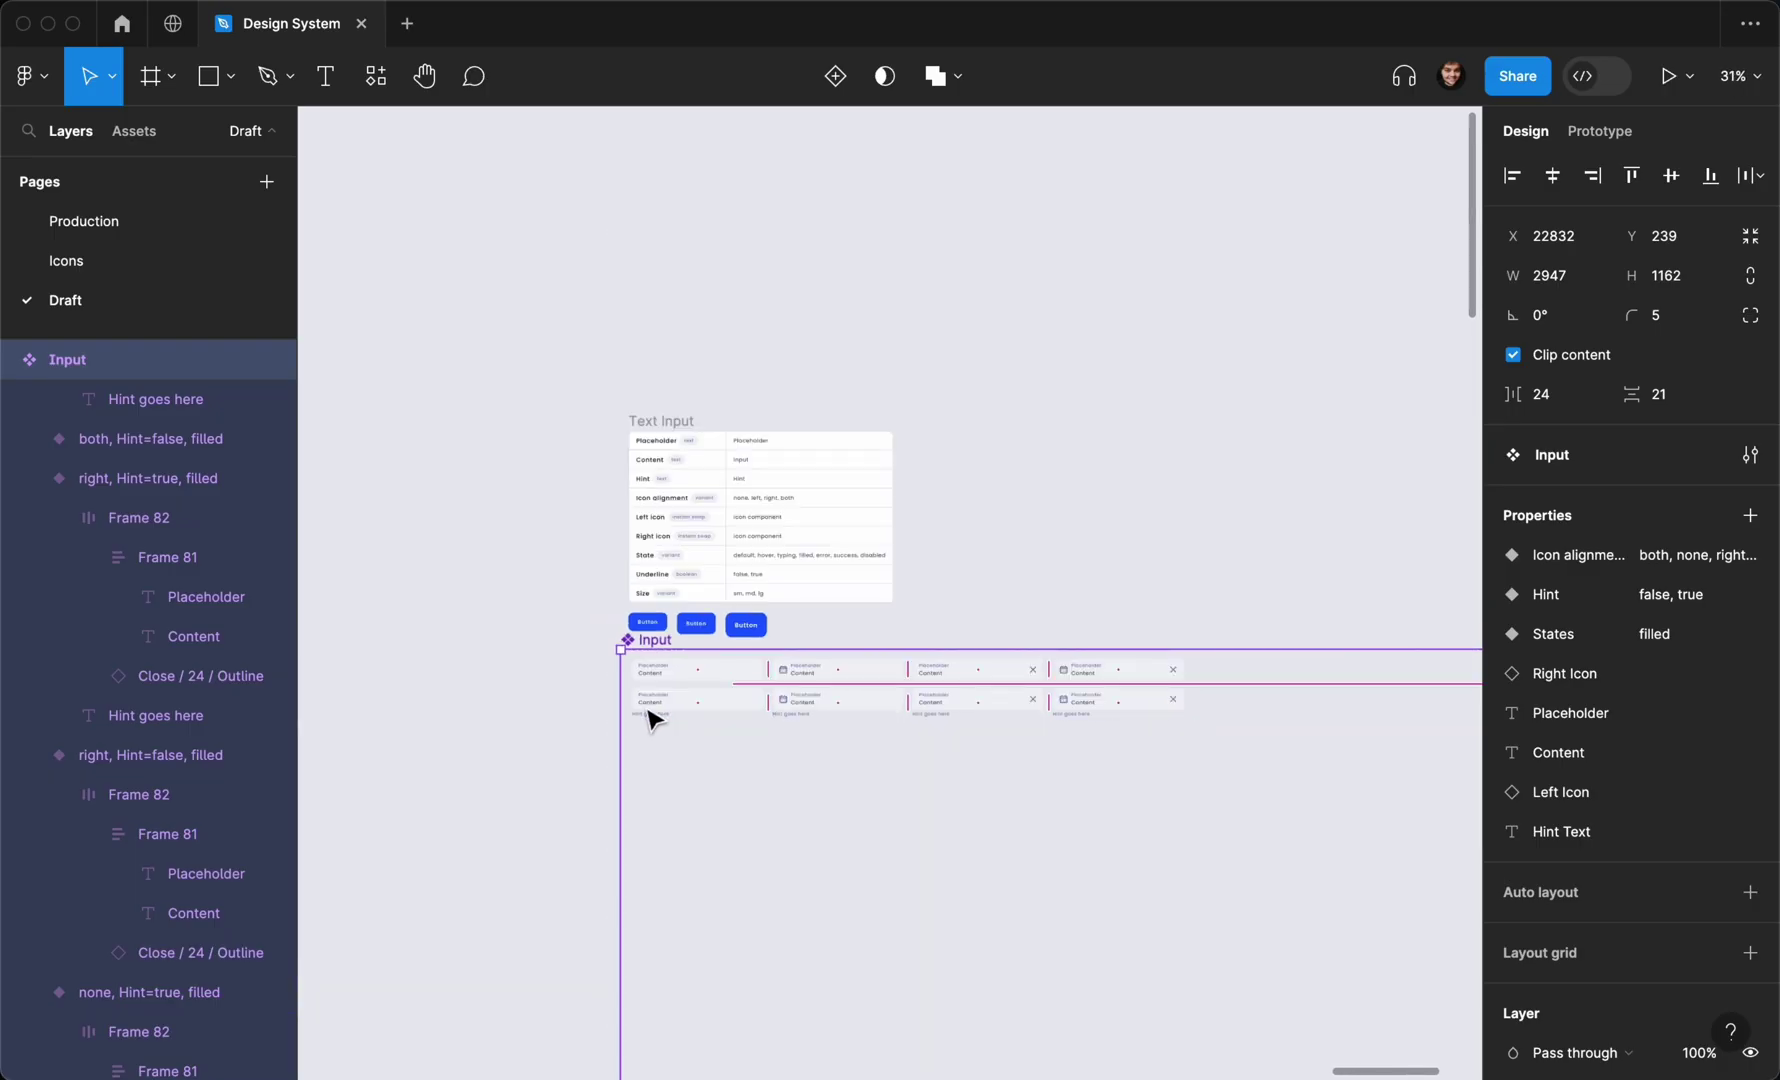
{"action": "left_click", "coordinate": [584, 671]}
{"action": "left_click", "coordinate": [700, 670]}
{"action": "key", "text": "super+a"}
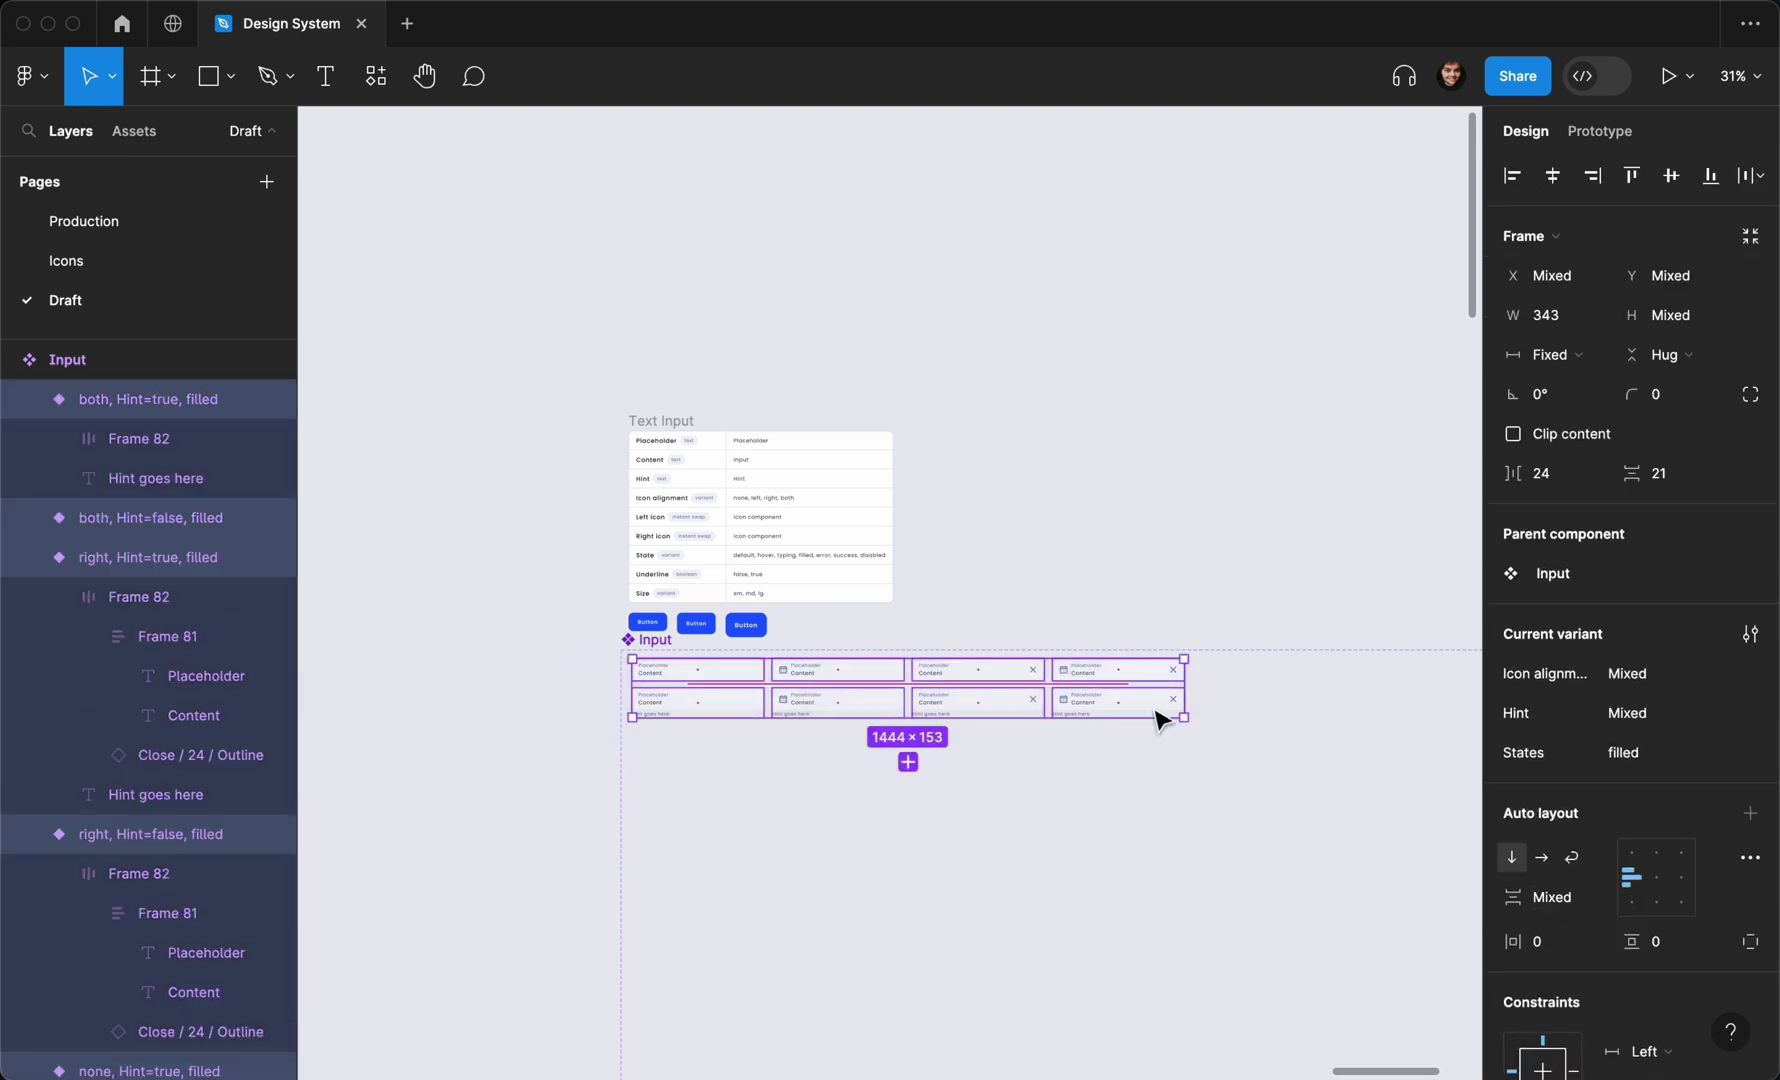
{"action": "left_click_drag", "start_coordinate": [1156, 715], "coordinate": [1160, 912]}
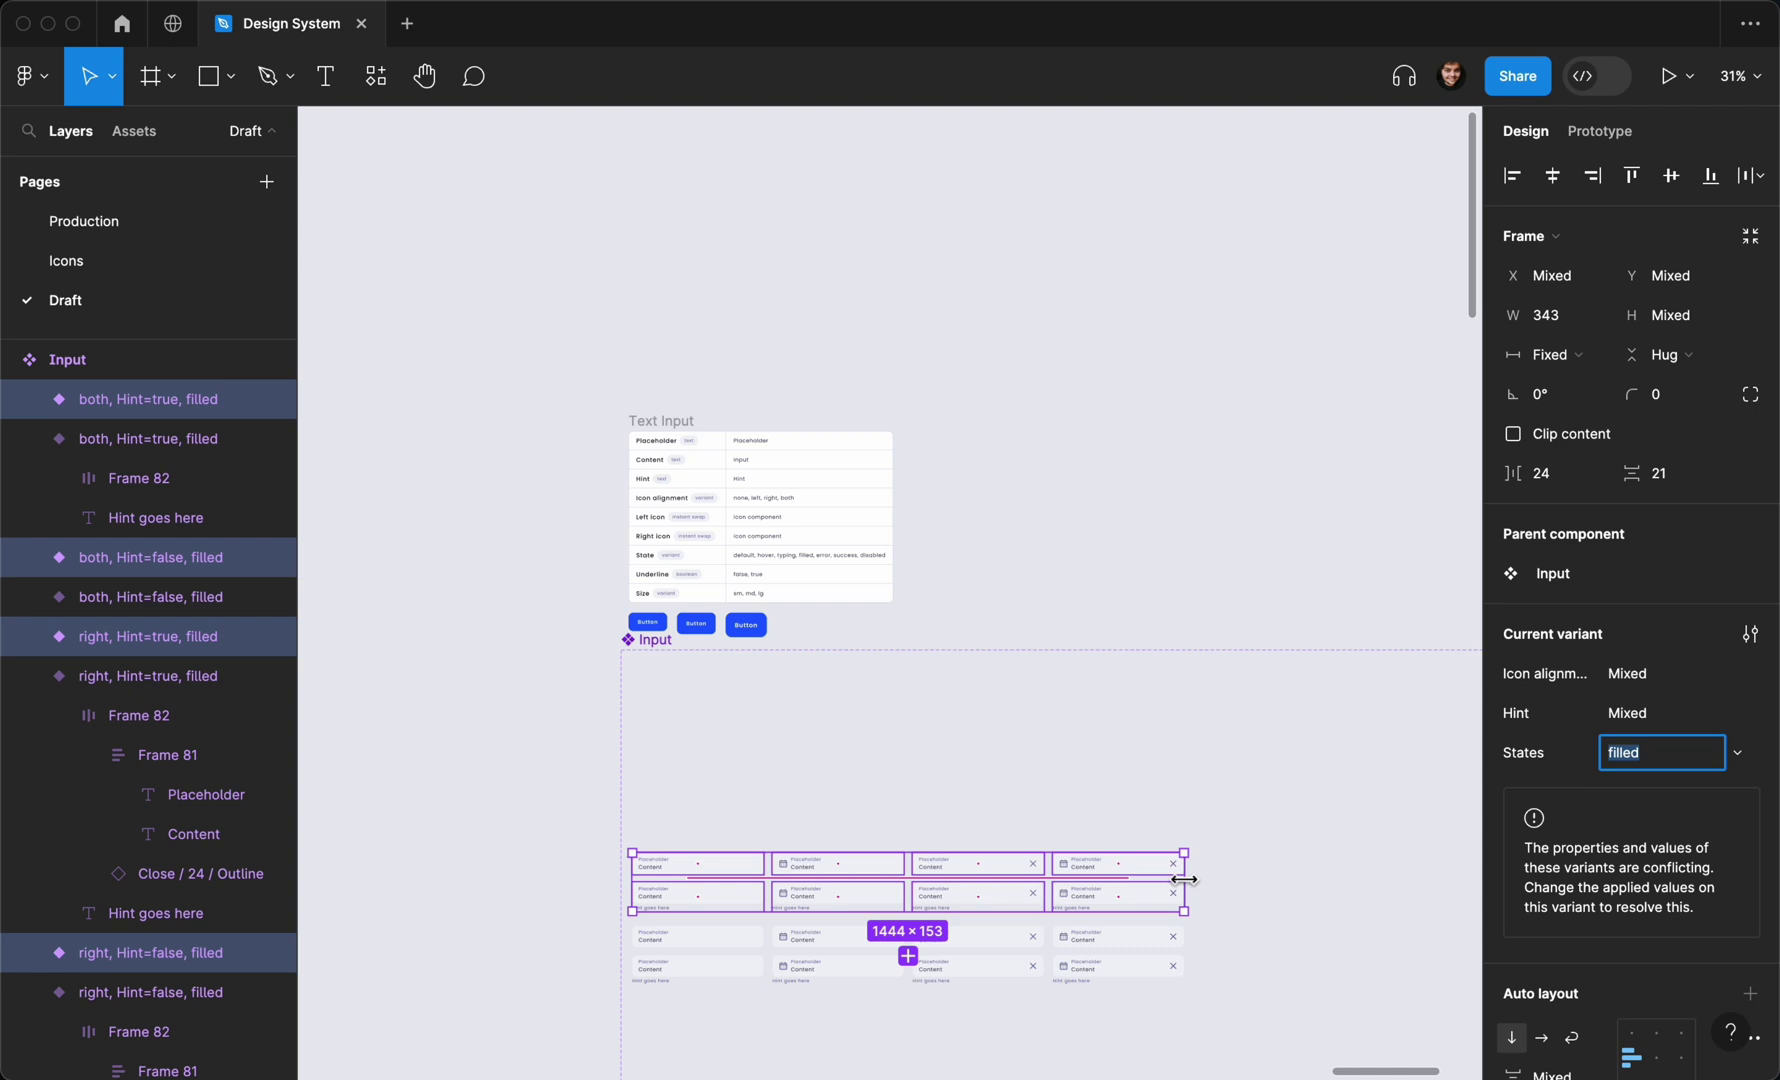
{"action": "type", "text": "typing"}
Duplicate the eight typing variants above themselves and set the copies' States value to hover
{"action": "left_click", "coordinate": [564, 790]}
{"action": "left_click_drag", "start_coordinate": [526, 784], "coordinate": [1100, 795]}
{"action": "left_click", "coordinate": [1660, 752]}
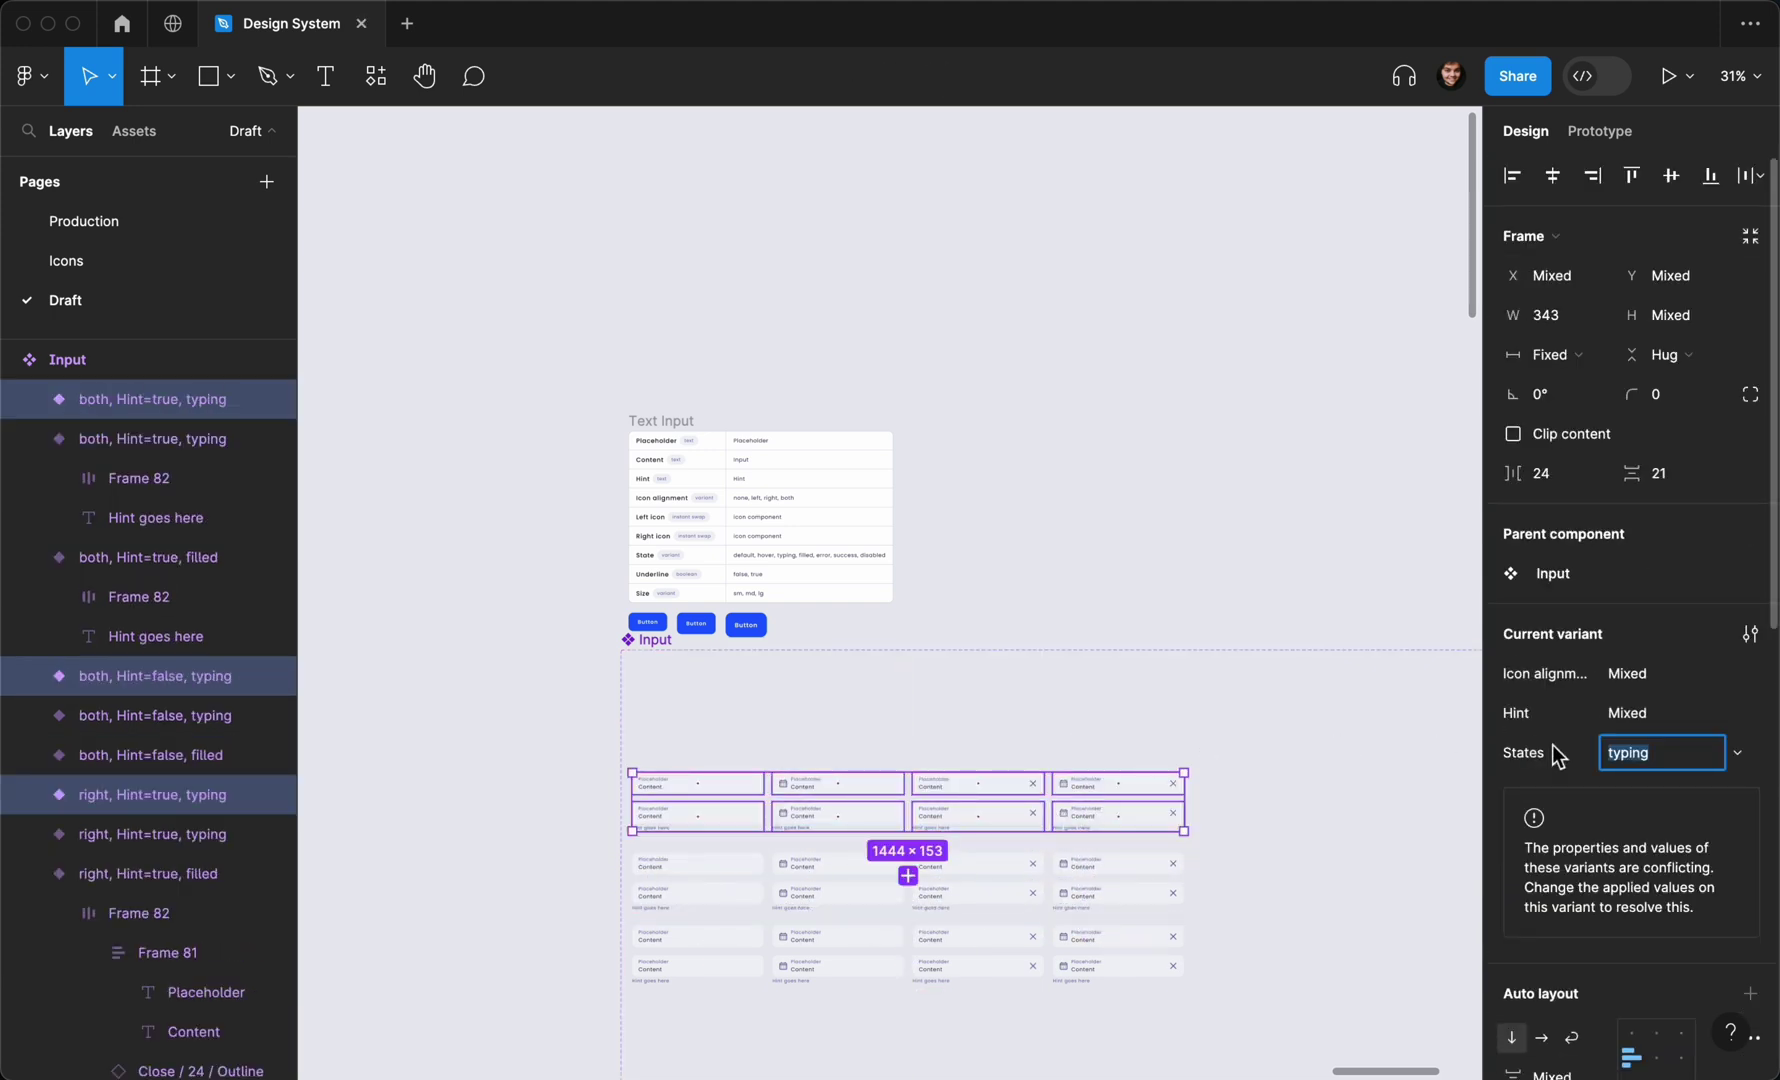
{"action": "type", "text": "hov"}
{"action": "key", "text": "Return"}
Duplicate the eight hover variants above themselves and set the copies' States value to default
{"action": "left_click_drag", "start_coordinate": [581, 746], "coordinate": [1152, 740]}
{"action": "type", "text": "default"}
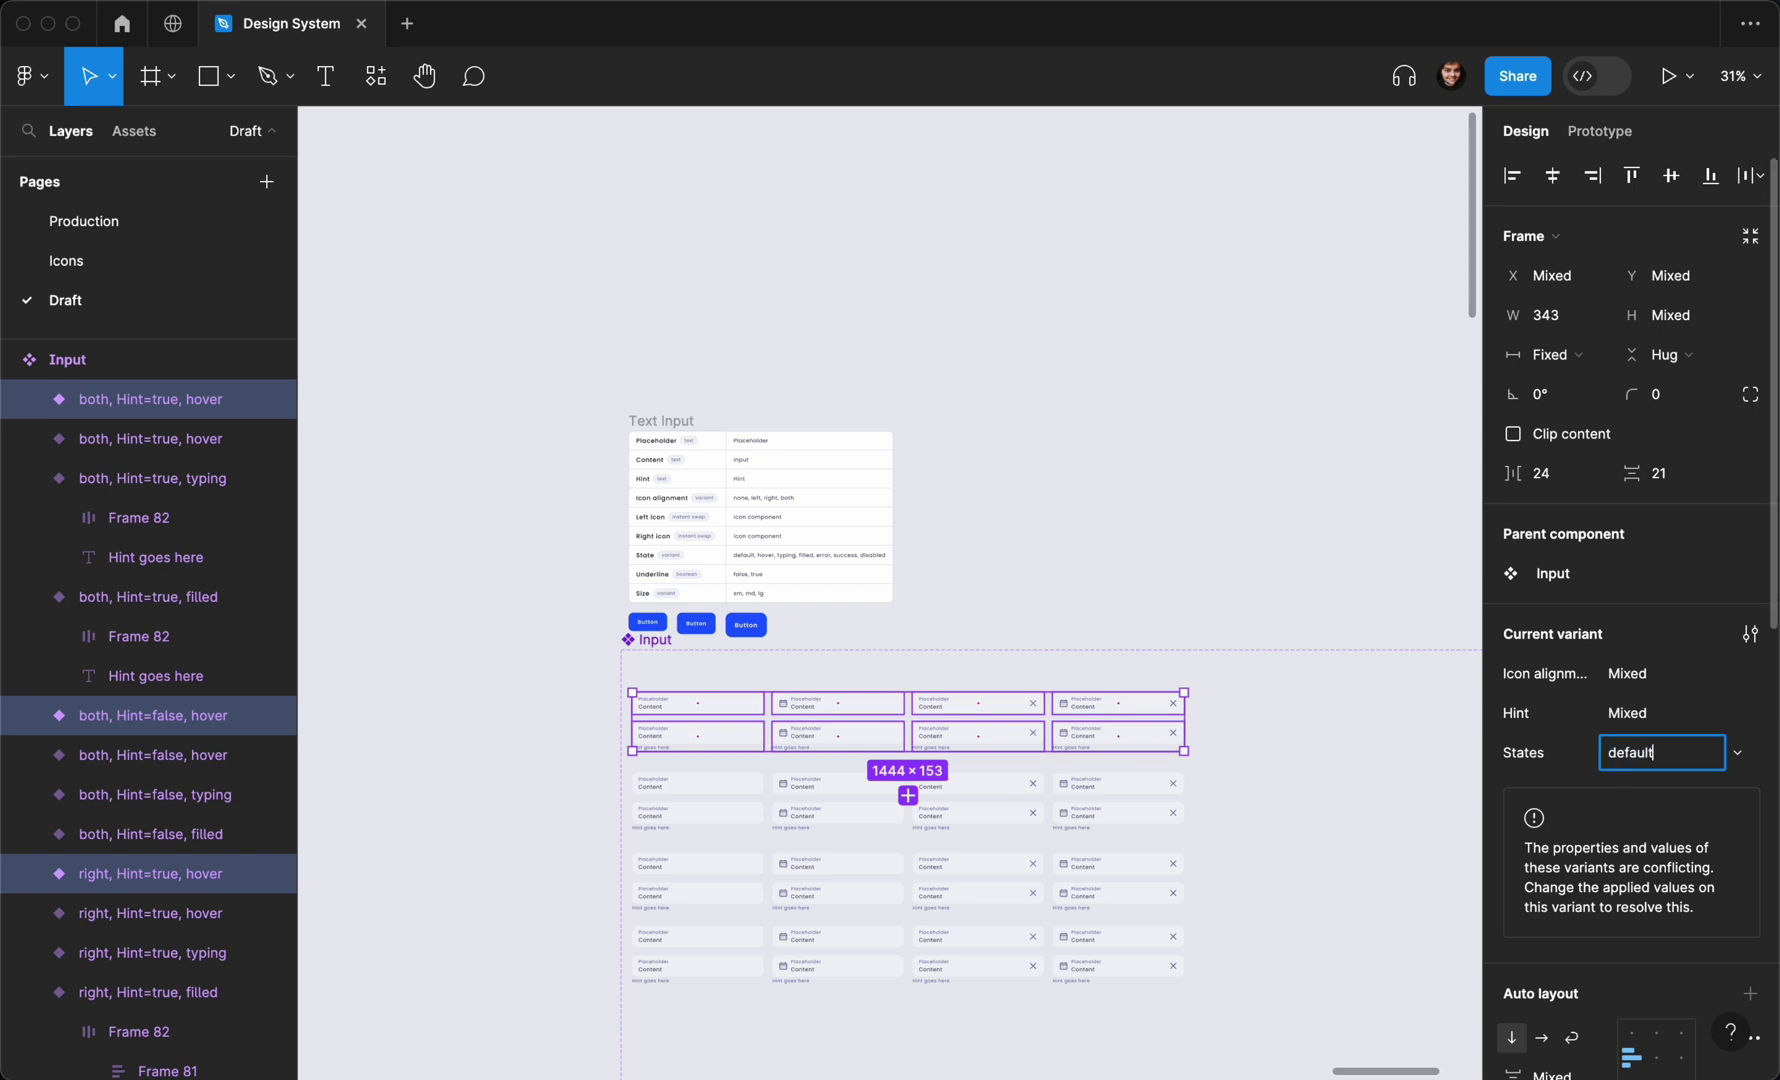
{"action": "key", "text": "Return"}
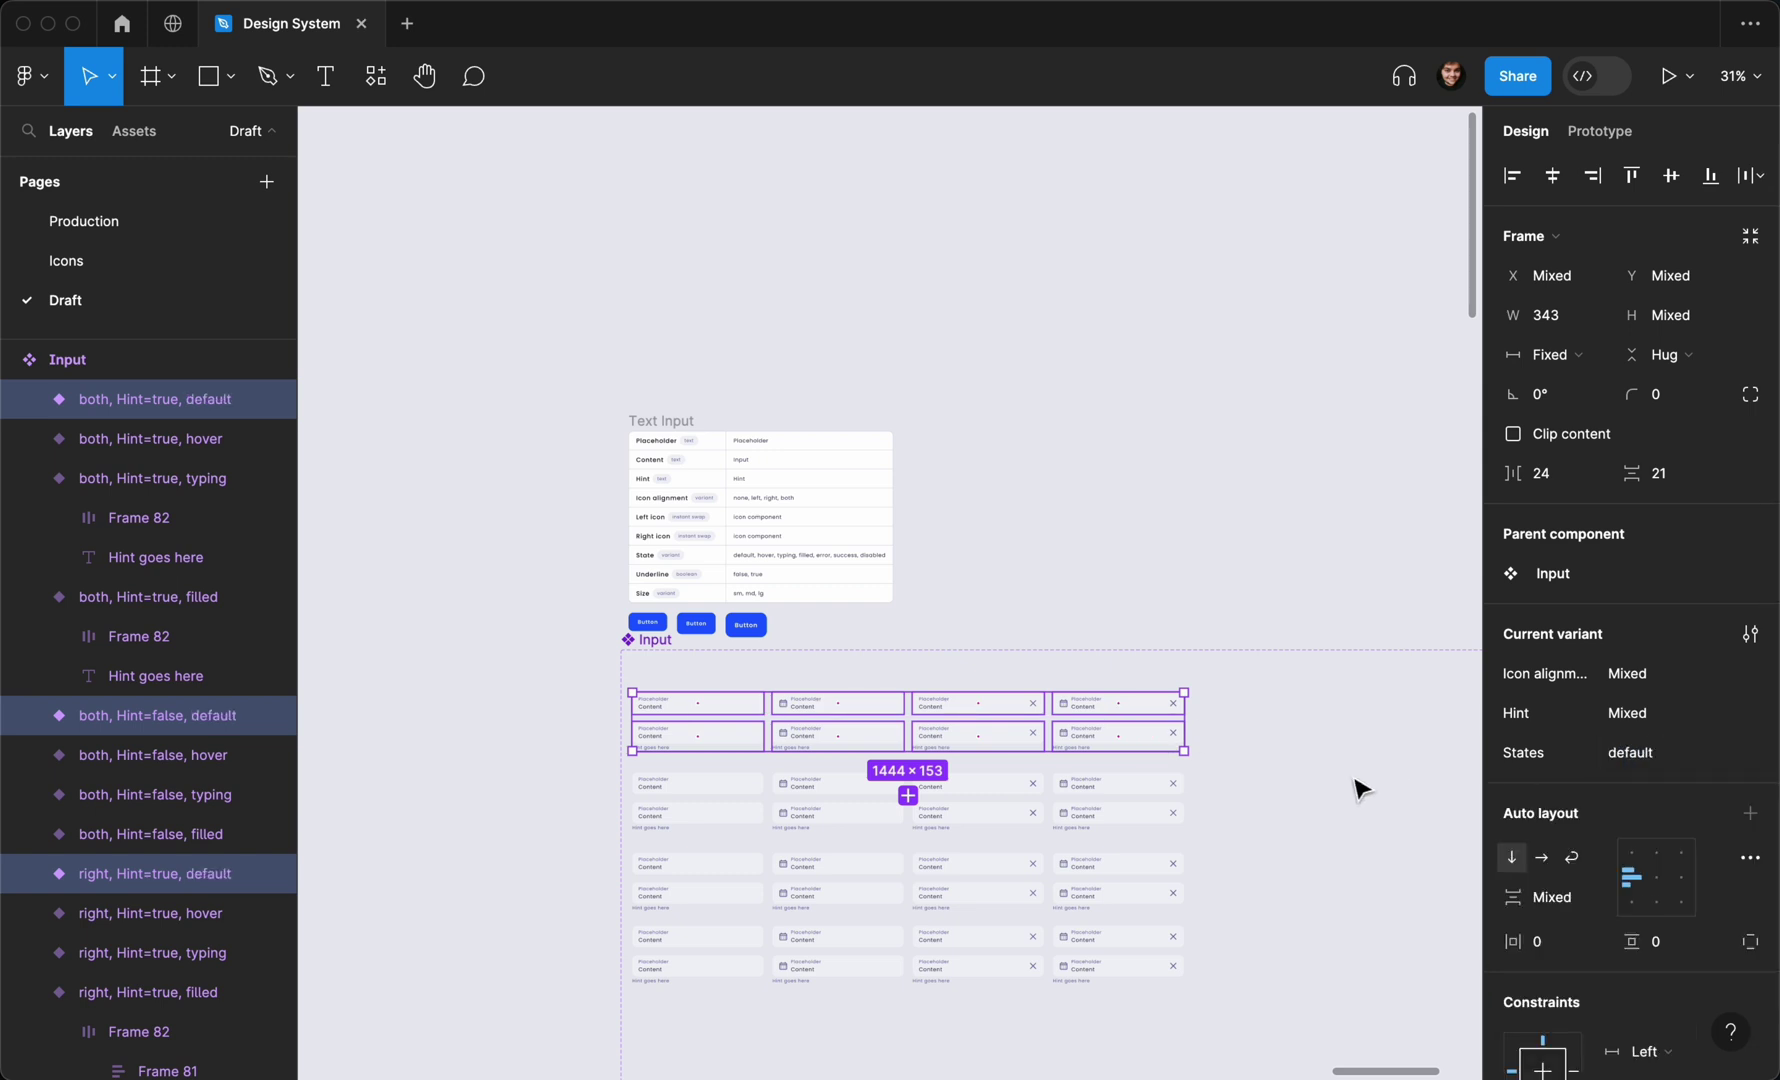
Extend the Input component set's frame downward to make room for further variant rows
{"action": "scroll", "coordinate": [1354, 786], "scroll_direction": "down", "scroll_amount": 4}
{"action": "left_click", "coordinate": [1283, 785]}
{"action": "left_click_drag", "start_coordinate": [1255, 840], "coordinate": [779, 767]}
{"action": "left_click", "coordinate": [775, 907]}
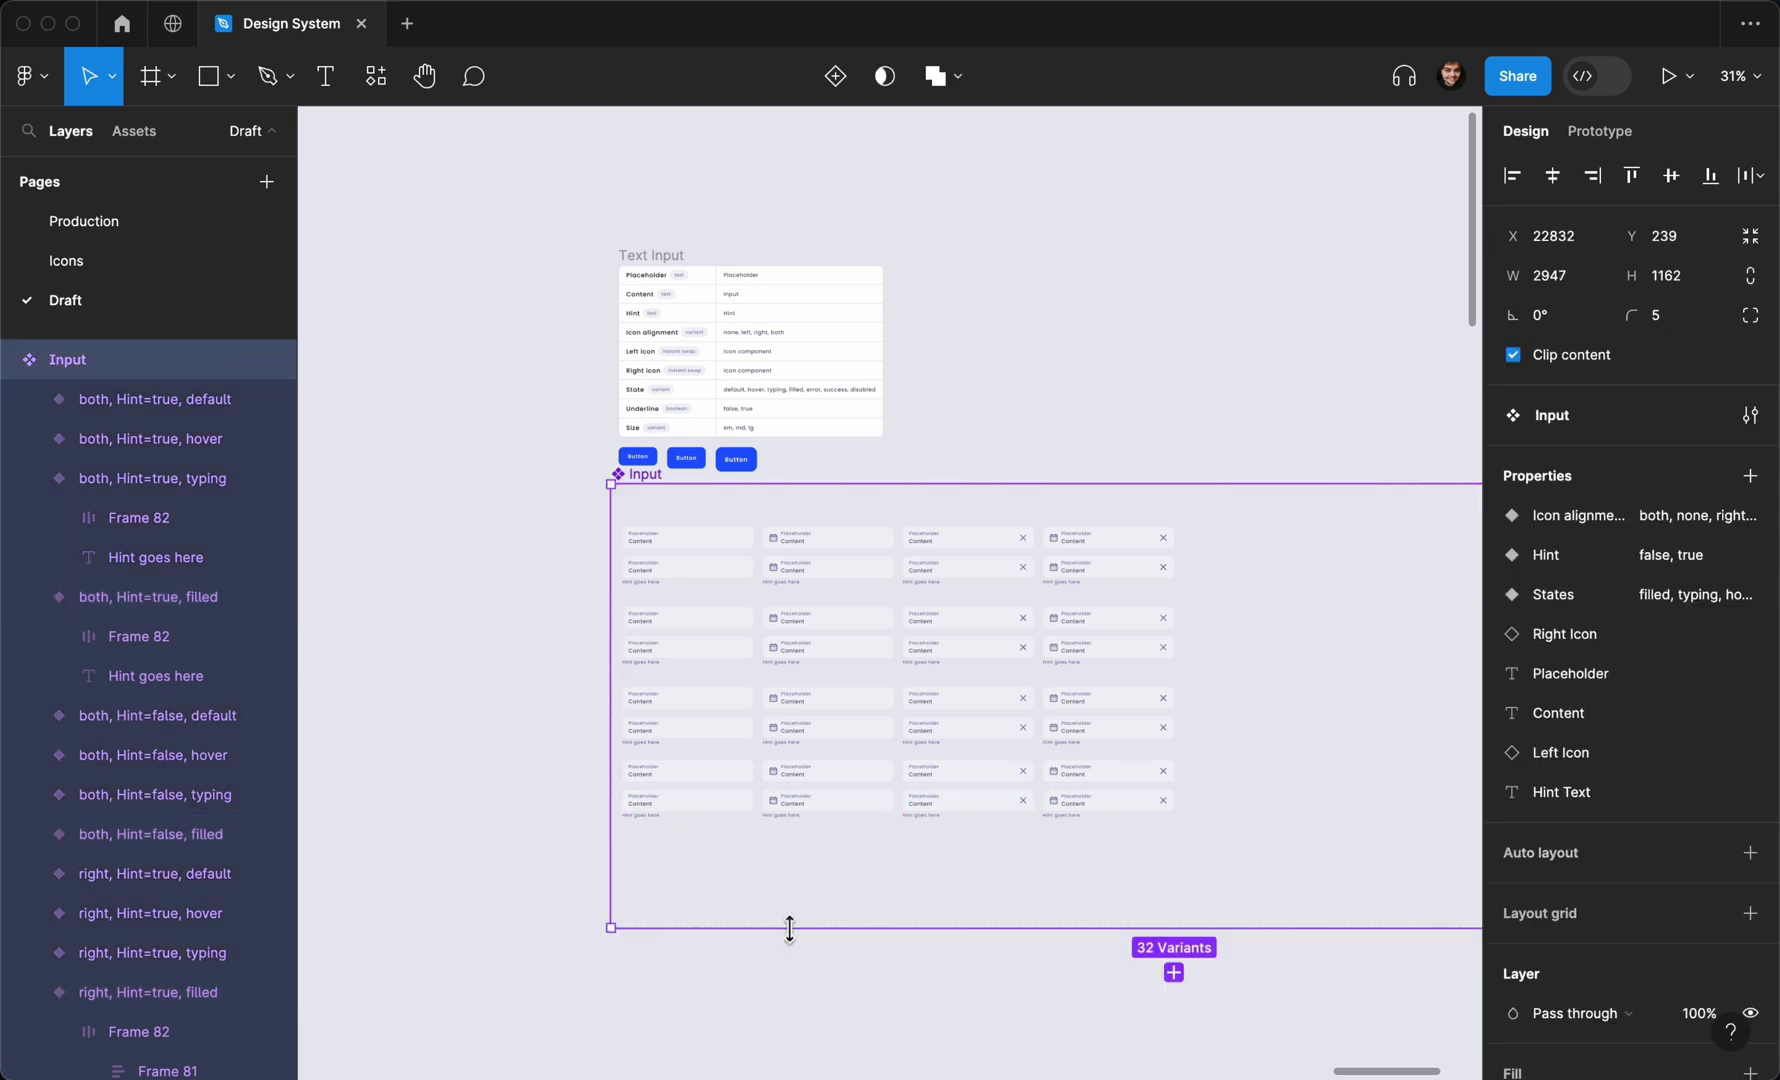
{"action": "left_click_drag", "start_coordinate": [790, 927], "coordinate": [789, 1036]}
{"action": "left_click", "coordinate": [457, 838]}
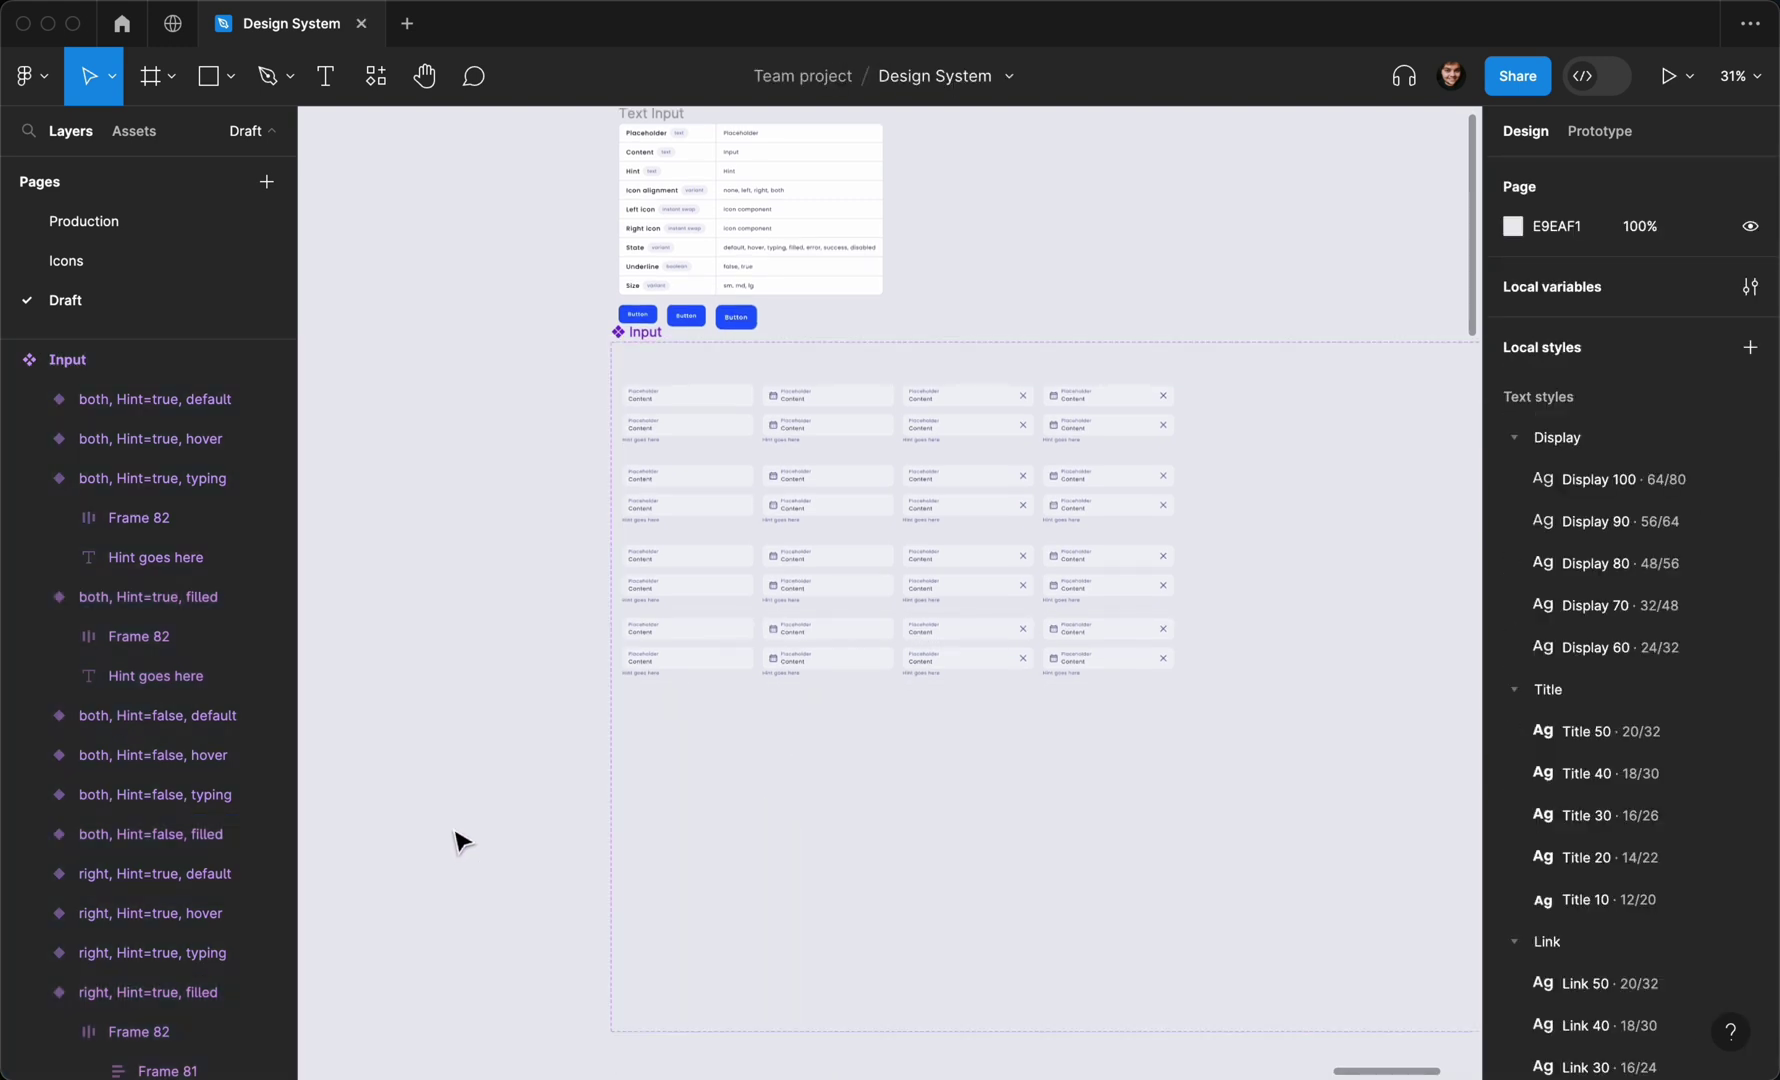
Duplicate the eight filled variants below themselves in the Input set and set the copies' States value to error
{"action": "left_click_drag", "start_coordinate": [516, 783], "coordinate": [1141, 727]}
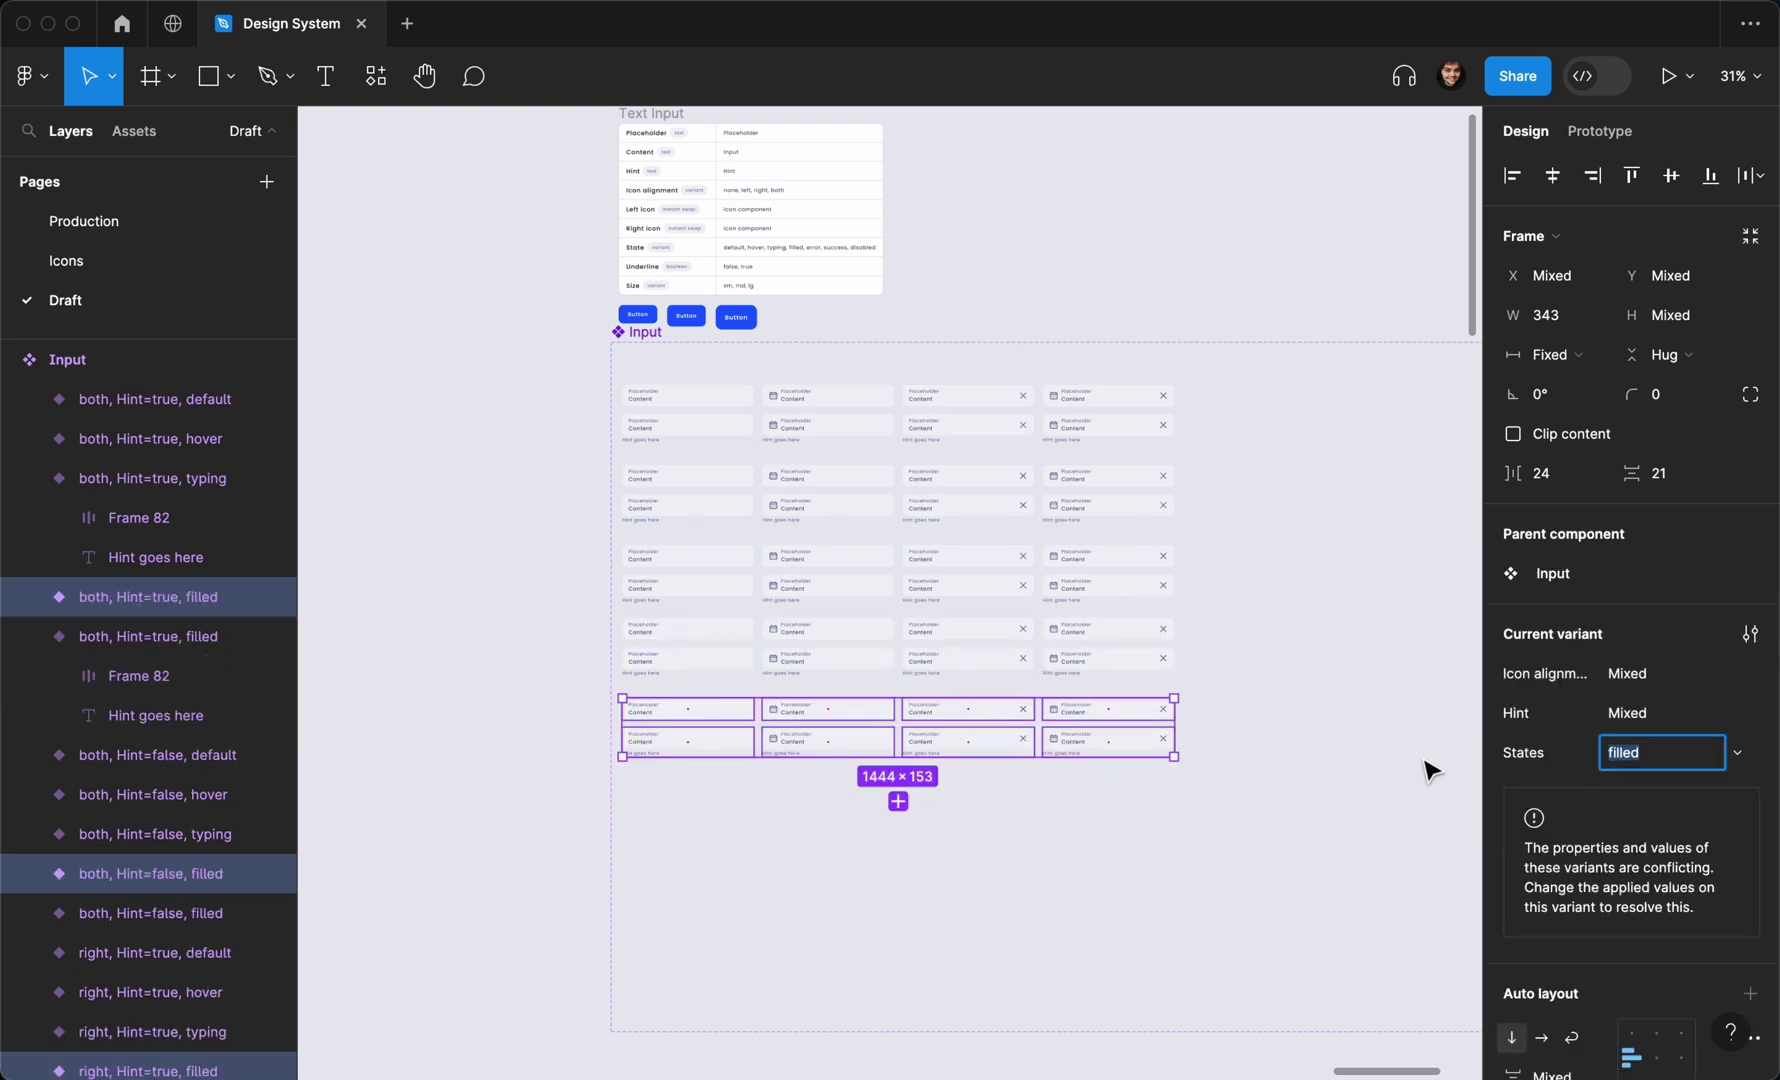
{"action": "type", "text": "error"}
{"action": "key", "text": "Return"}
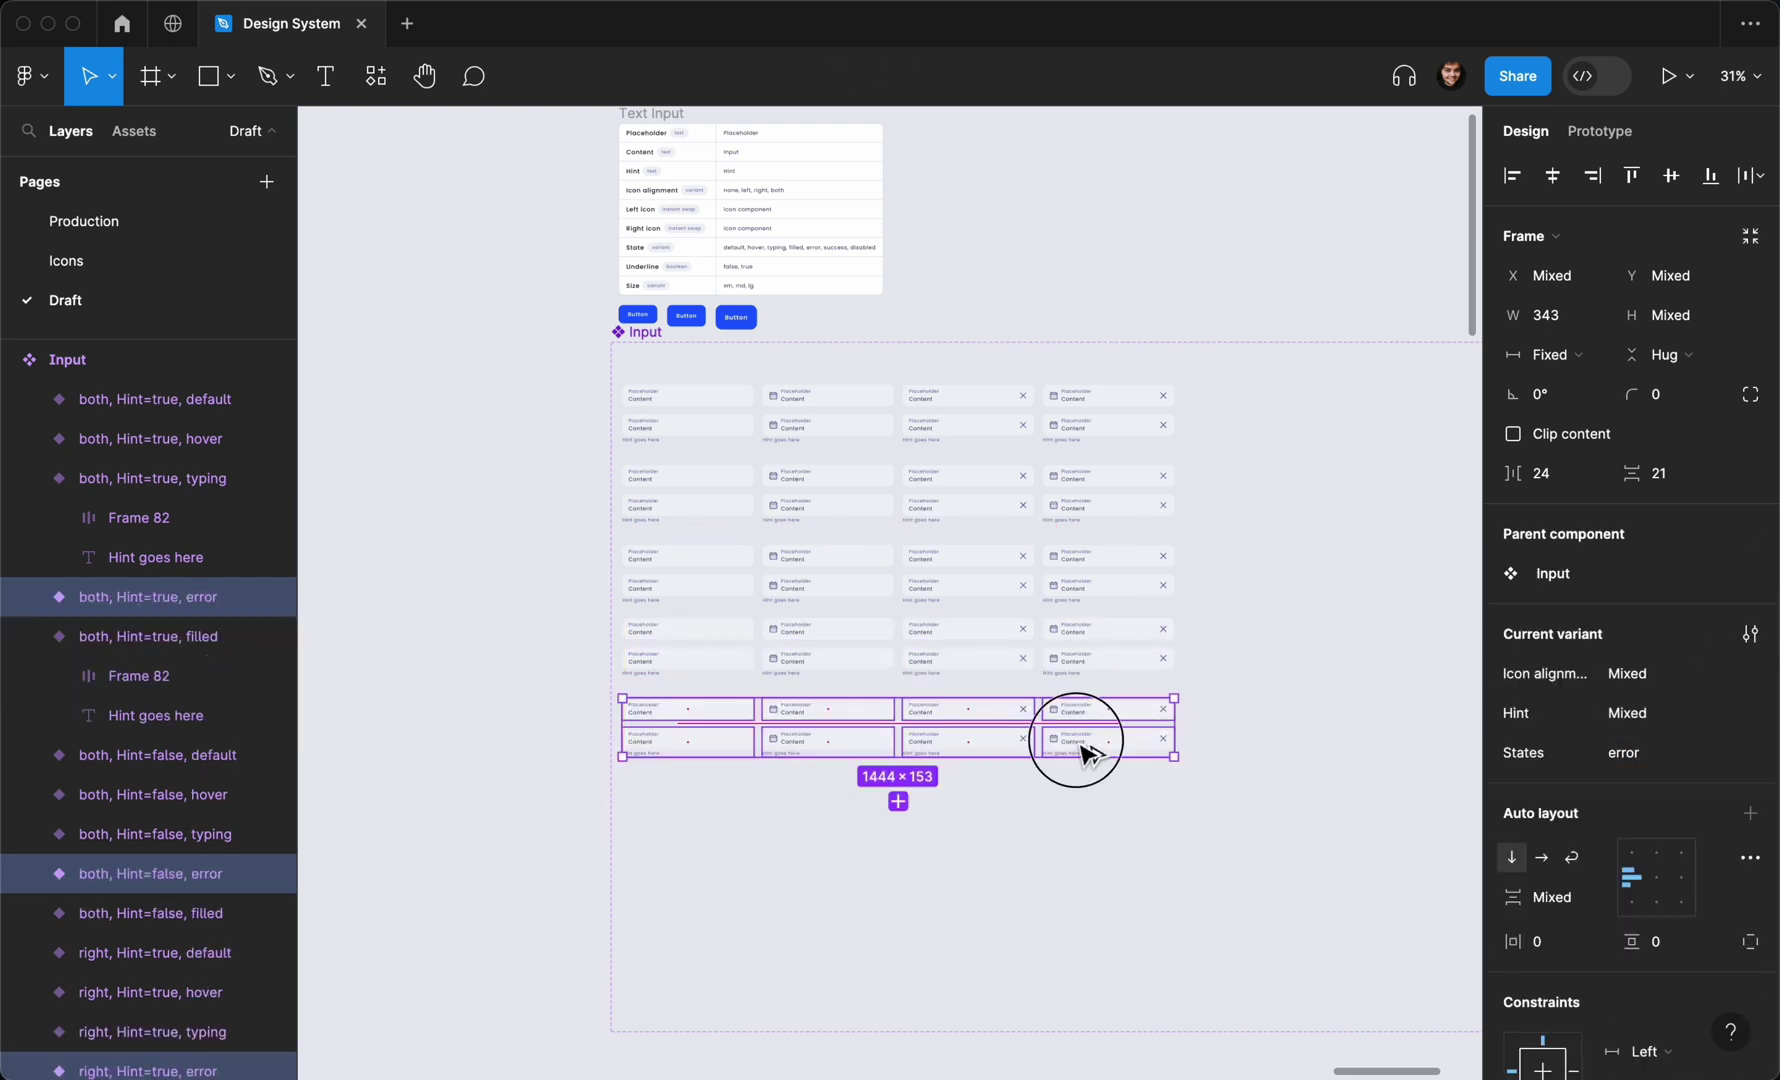
Duplicate the eight error variants below themselves and set the copies' States value to success
{"action": "left_click_drag", "start_coordinate": [1065, 743], "coordinate": [1120, 898]}
{"action": "left_click", "coordinate": [1662, 752]}
{"action": "type", "text": "success"}
{"action": "key", "text": "Return"}
Duplicate the eight success variants below themselves and set the copies' States value to disabled
{"action": "left_click", "coordinate": [1640, 752]}
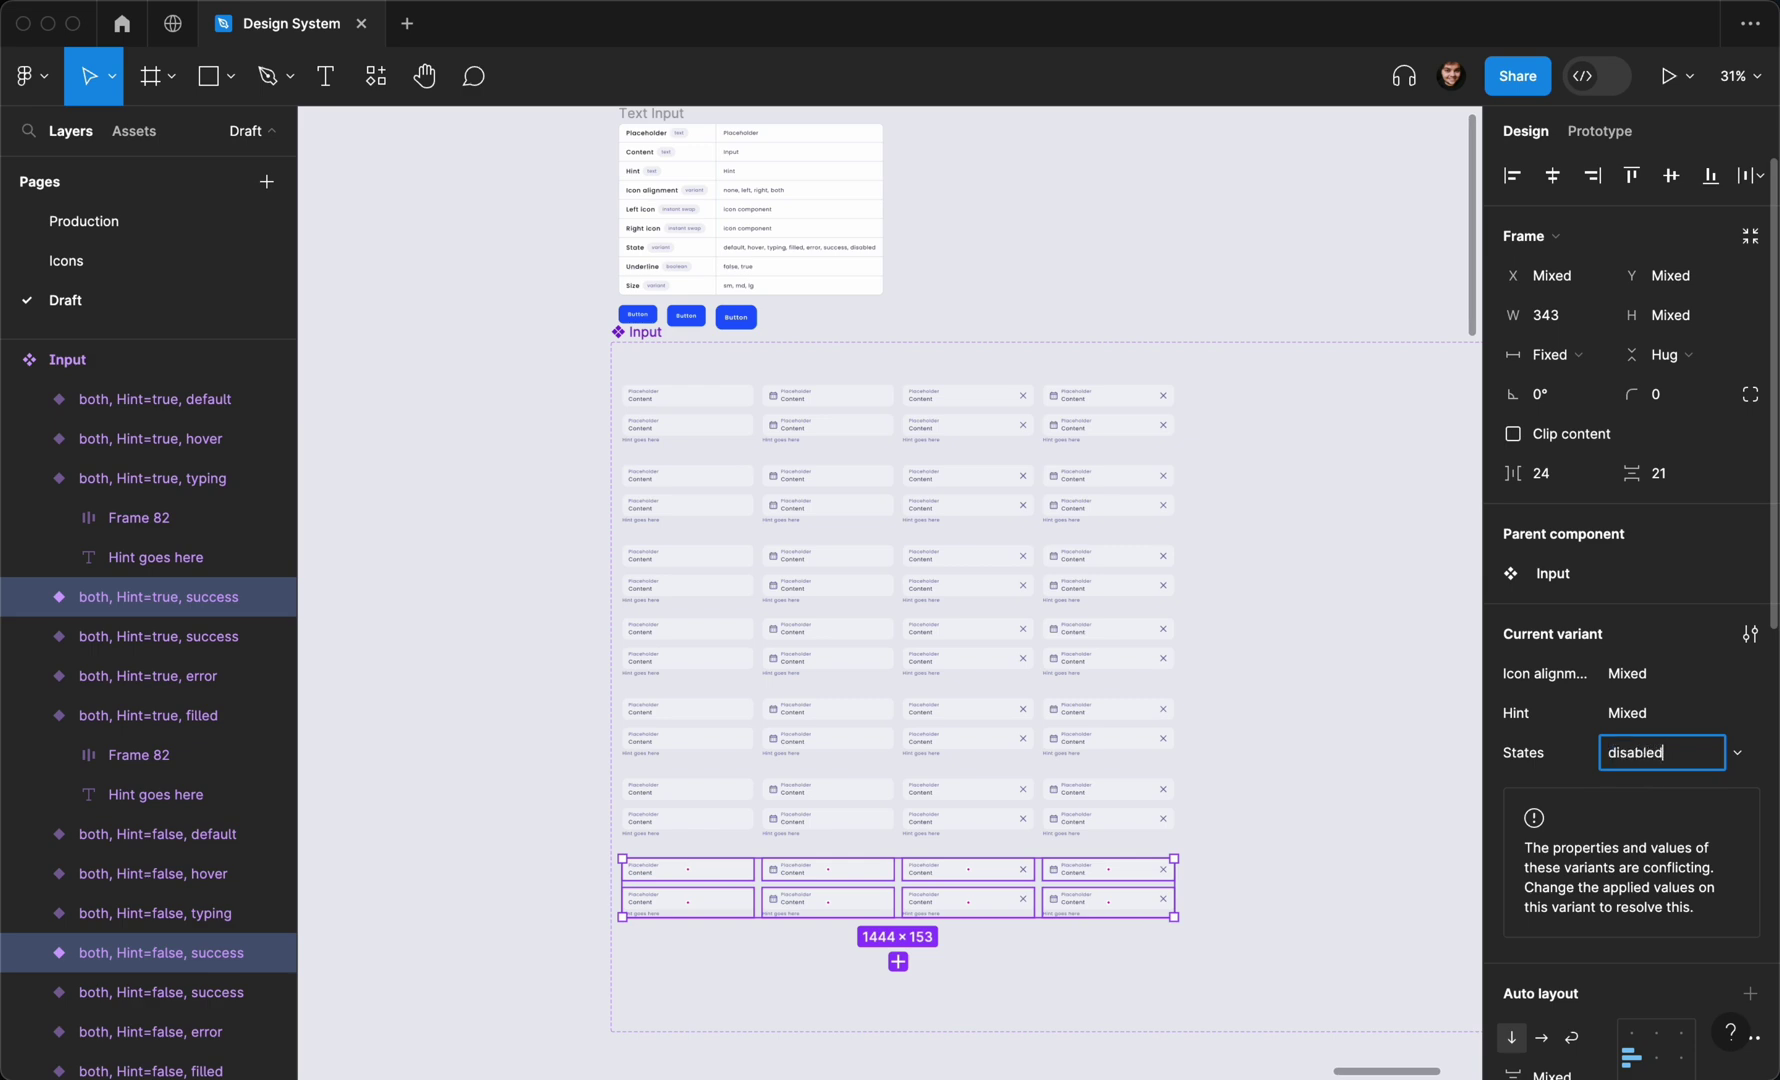
{"action": "key", "text": "Return"}
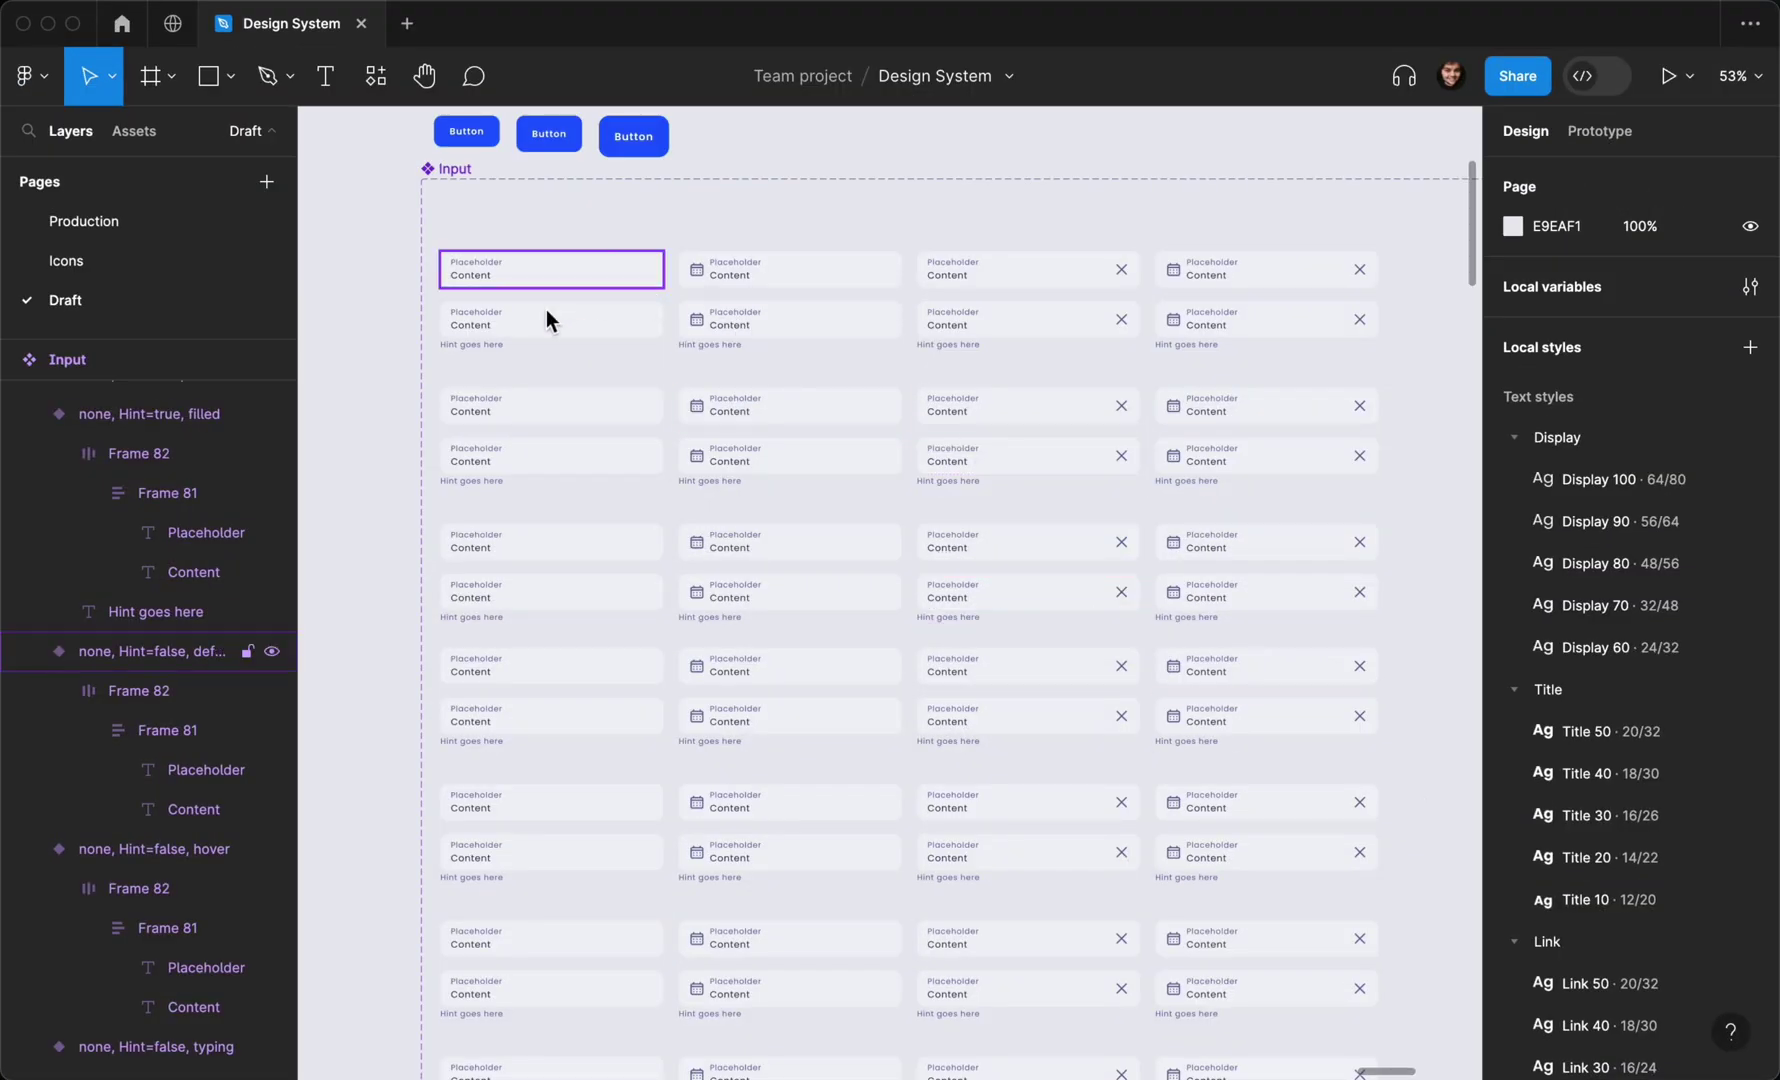
{"action": "scroll", "coordinate": [519, 604], "scroll_direction": "down", "scroll_amount": 1}
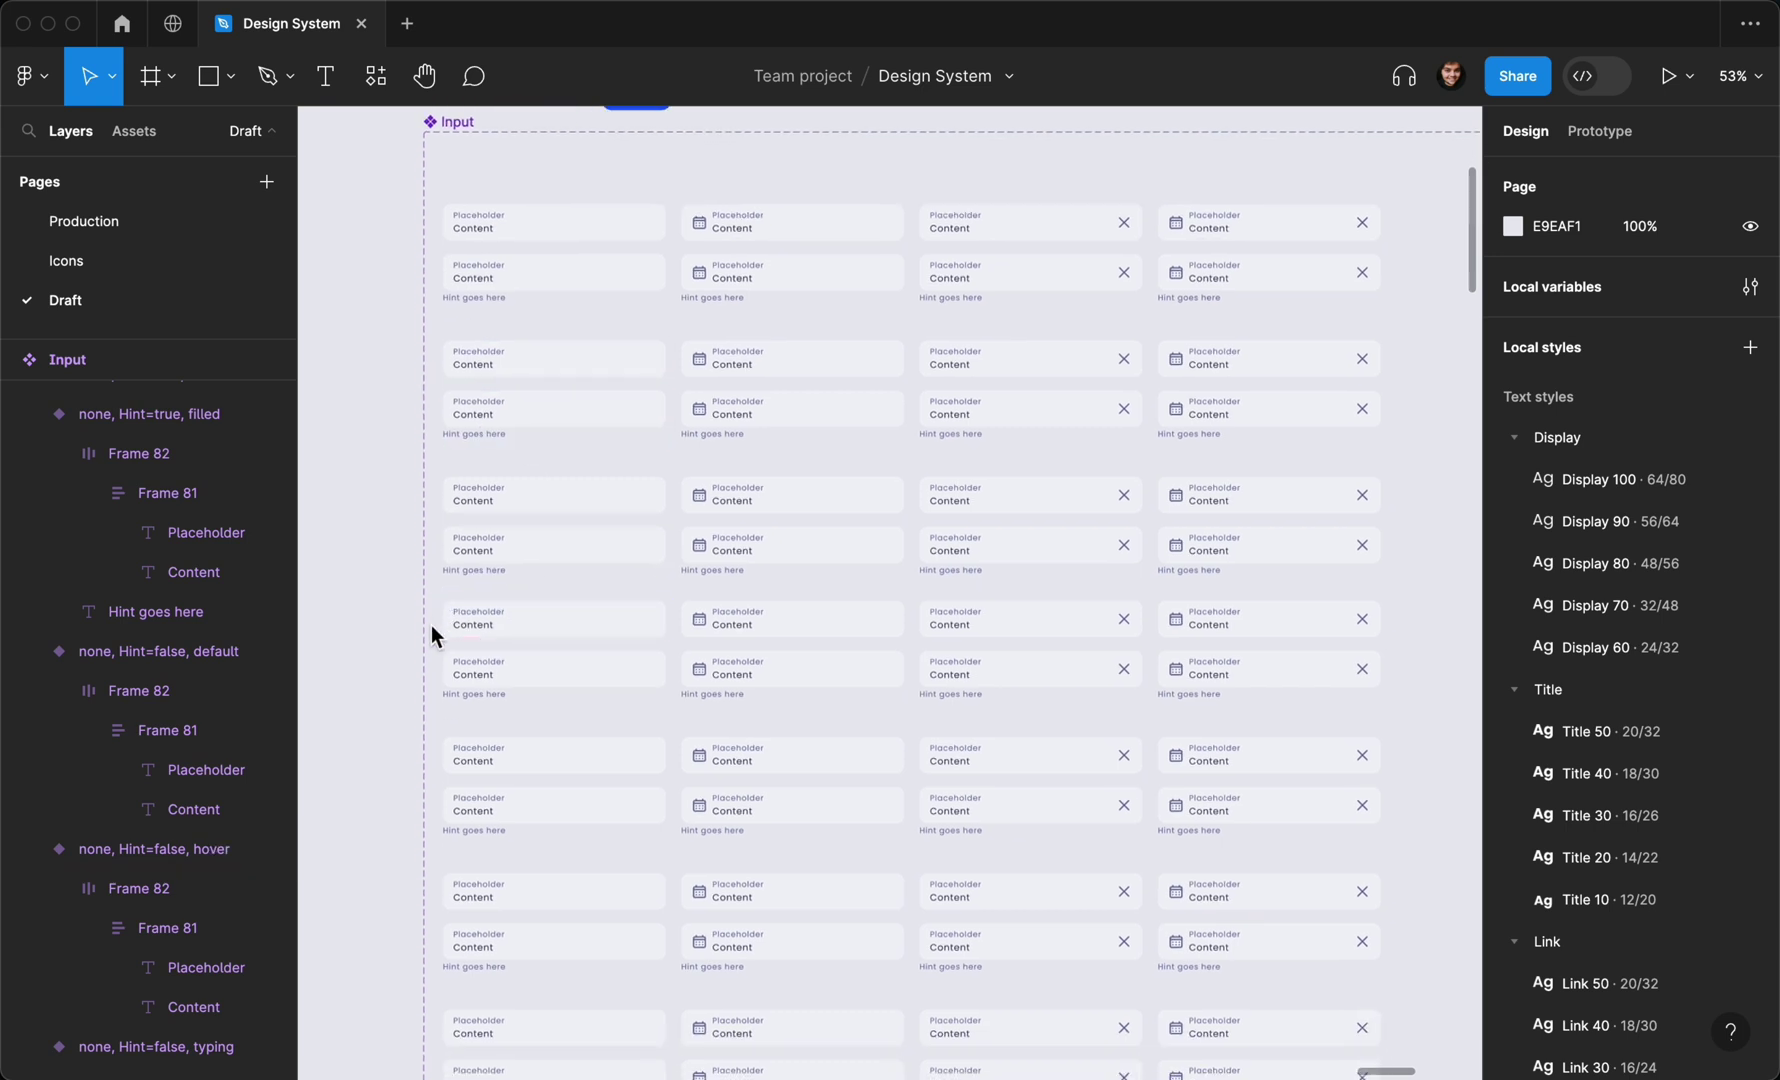
{"action": "scroll", "coordinate": [428, 624], "scroll_direction": "down", "scroll_amount": 1}
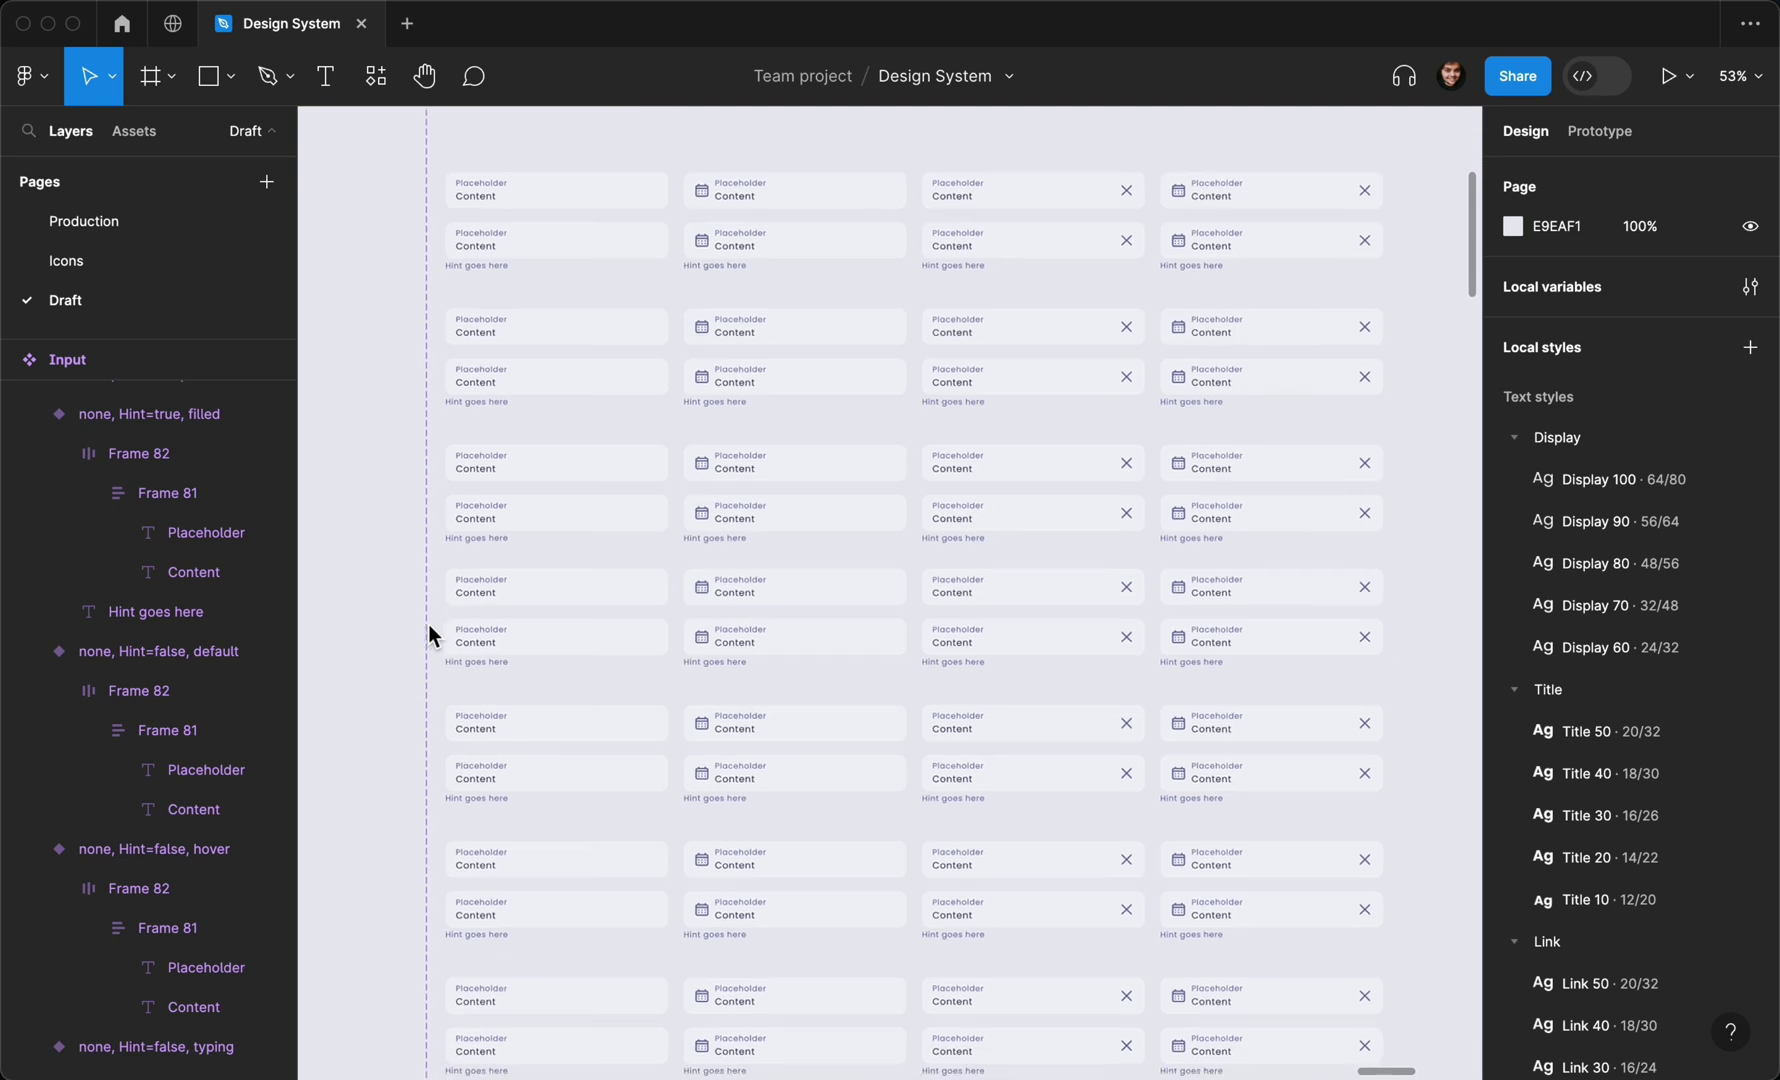
Create a color variable named default-dark in the Tokens collection's Grayscale Border group
{"action": "left_click", "coordinate": [1748, 290]}
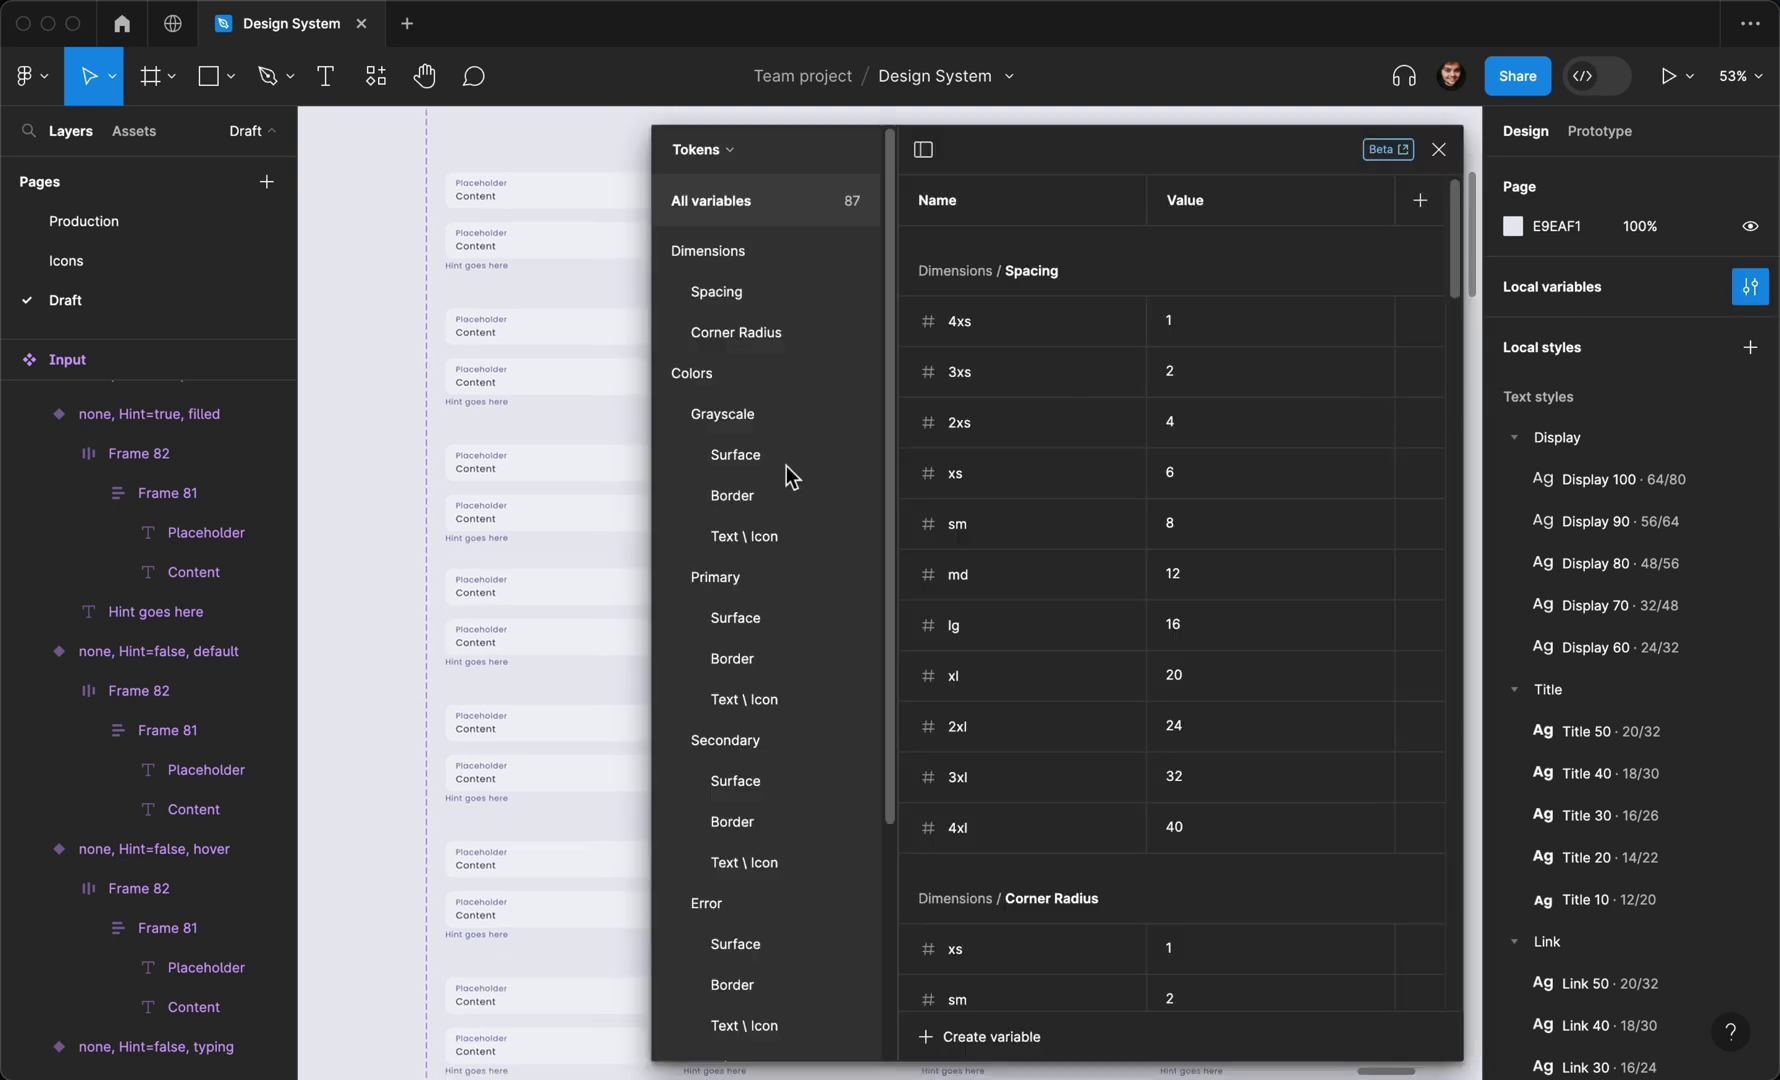
{"action": "left_click", "coordinate": [732, 497]}
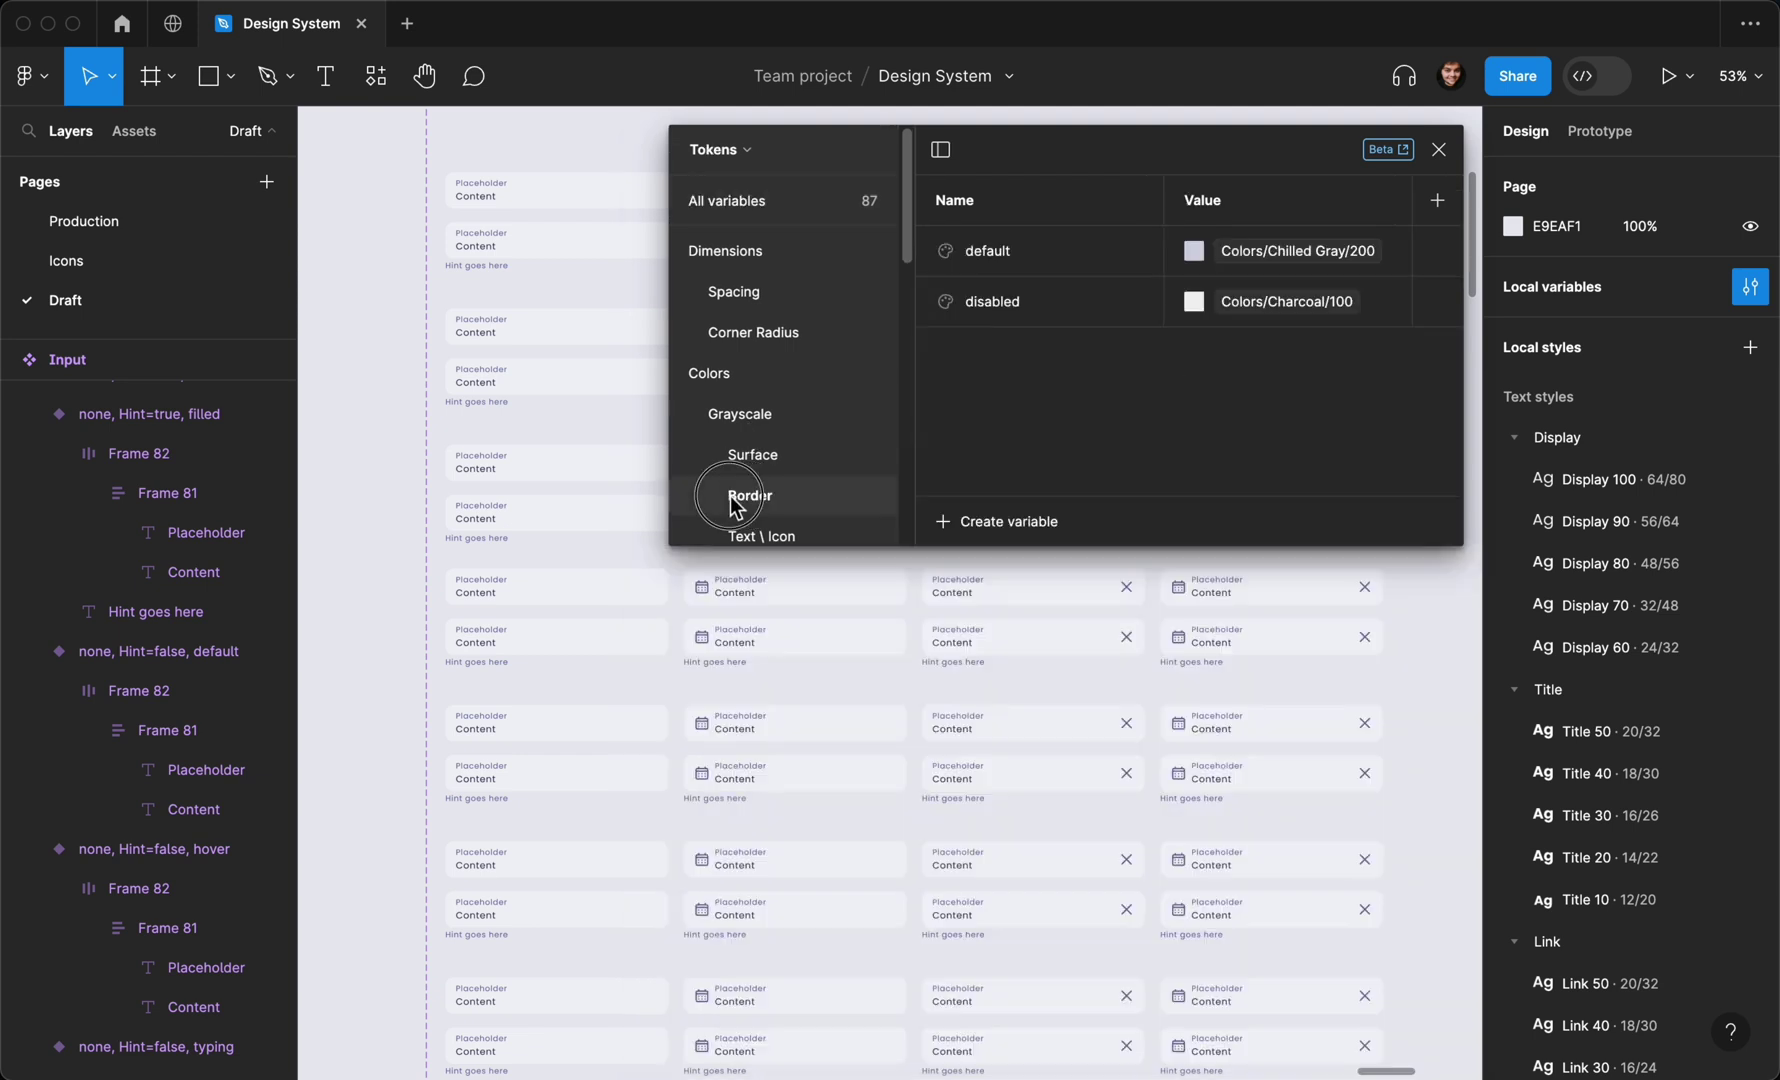
{"action": "left_click", "coordinate": [996, 515]}
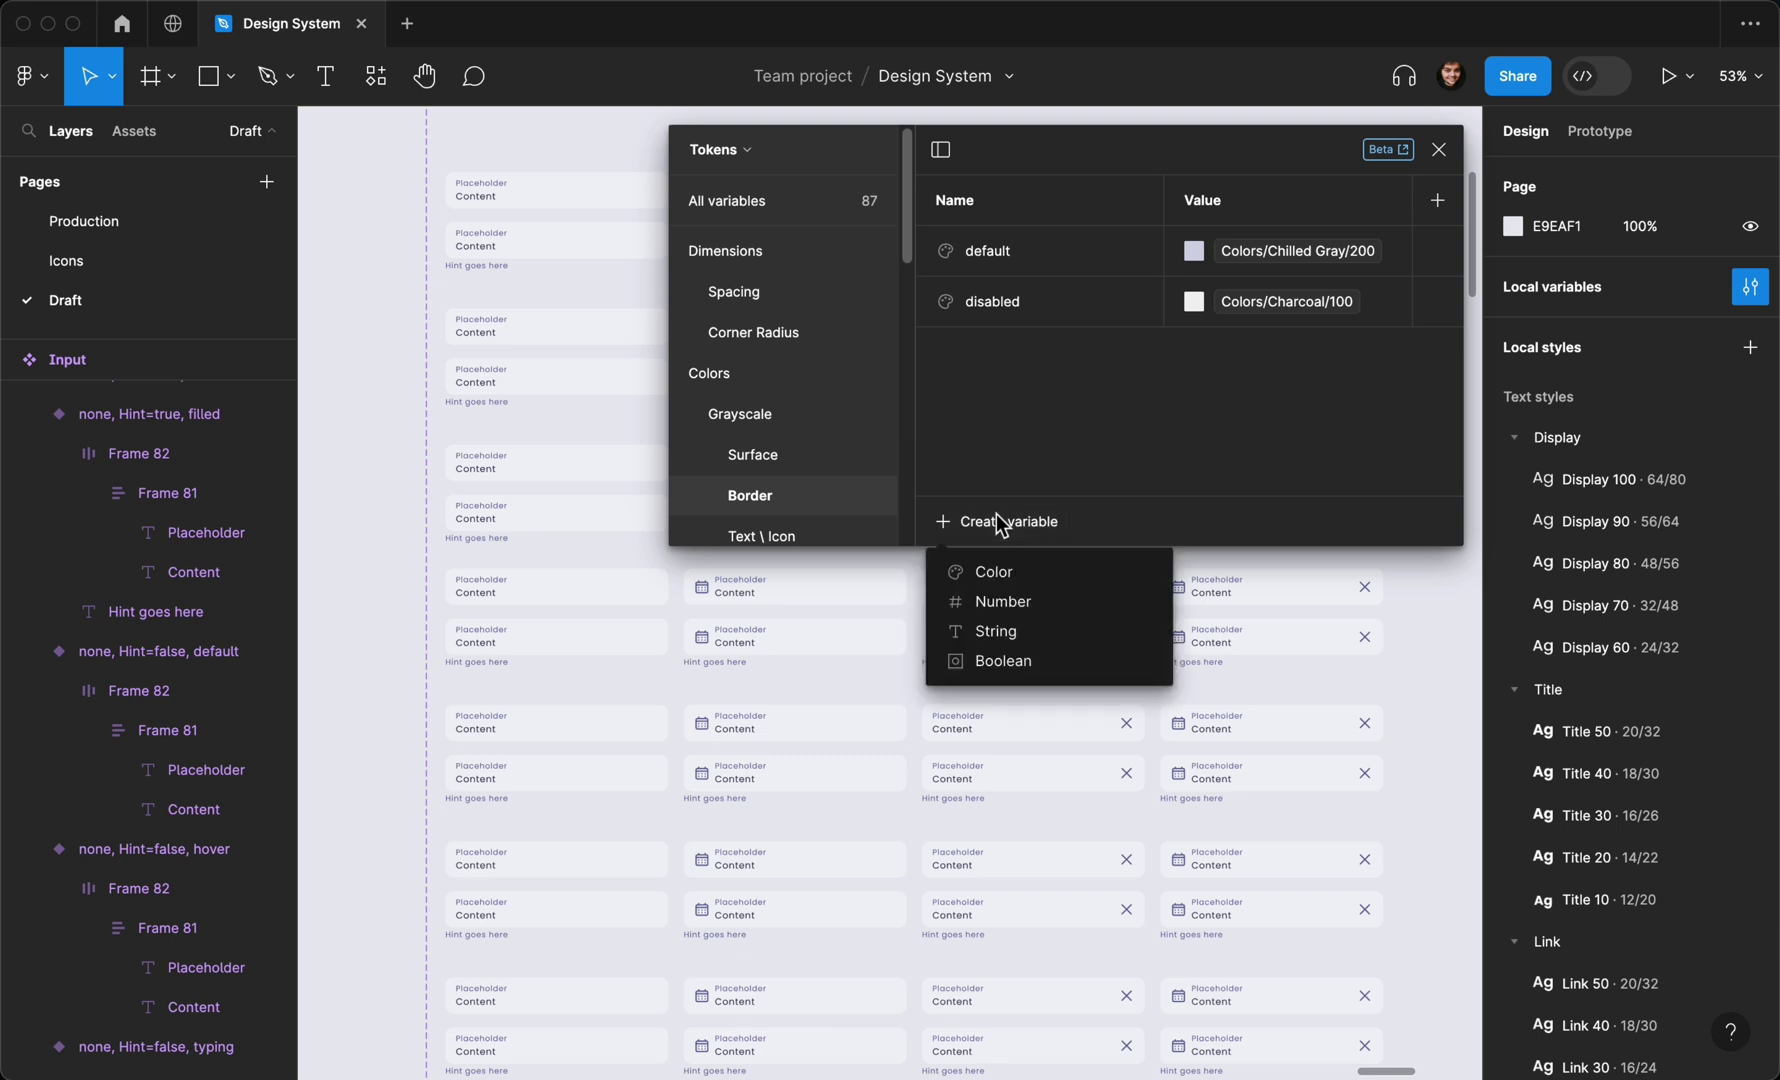
{"action": "left_click", "coordinate": [1000, 580]}
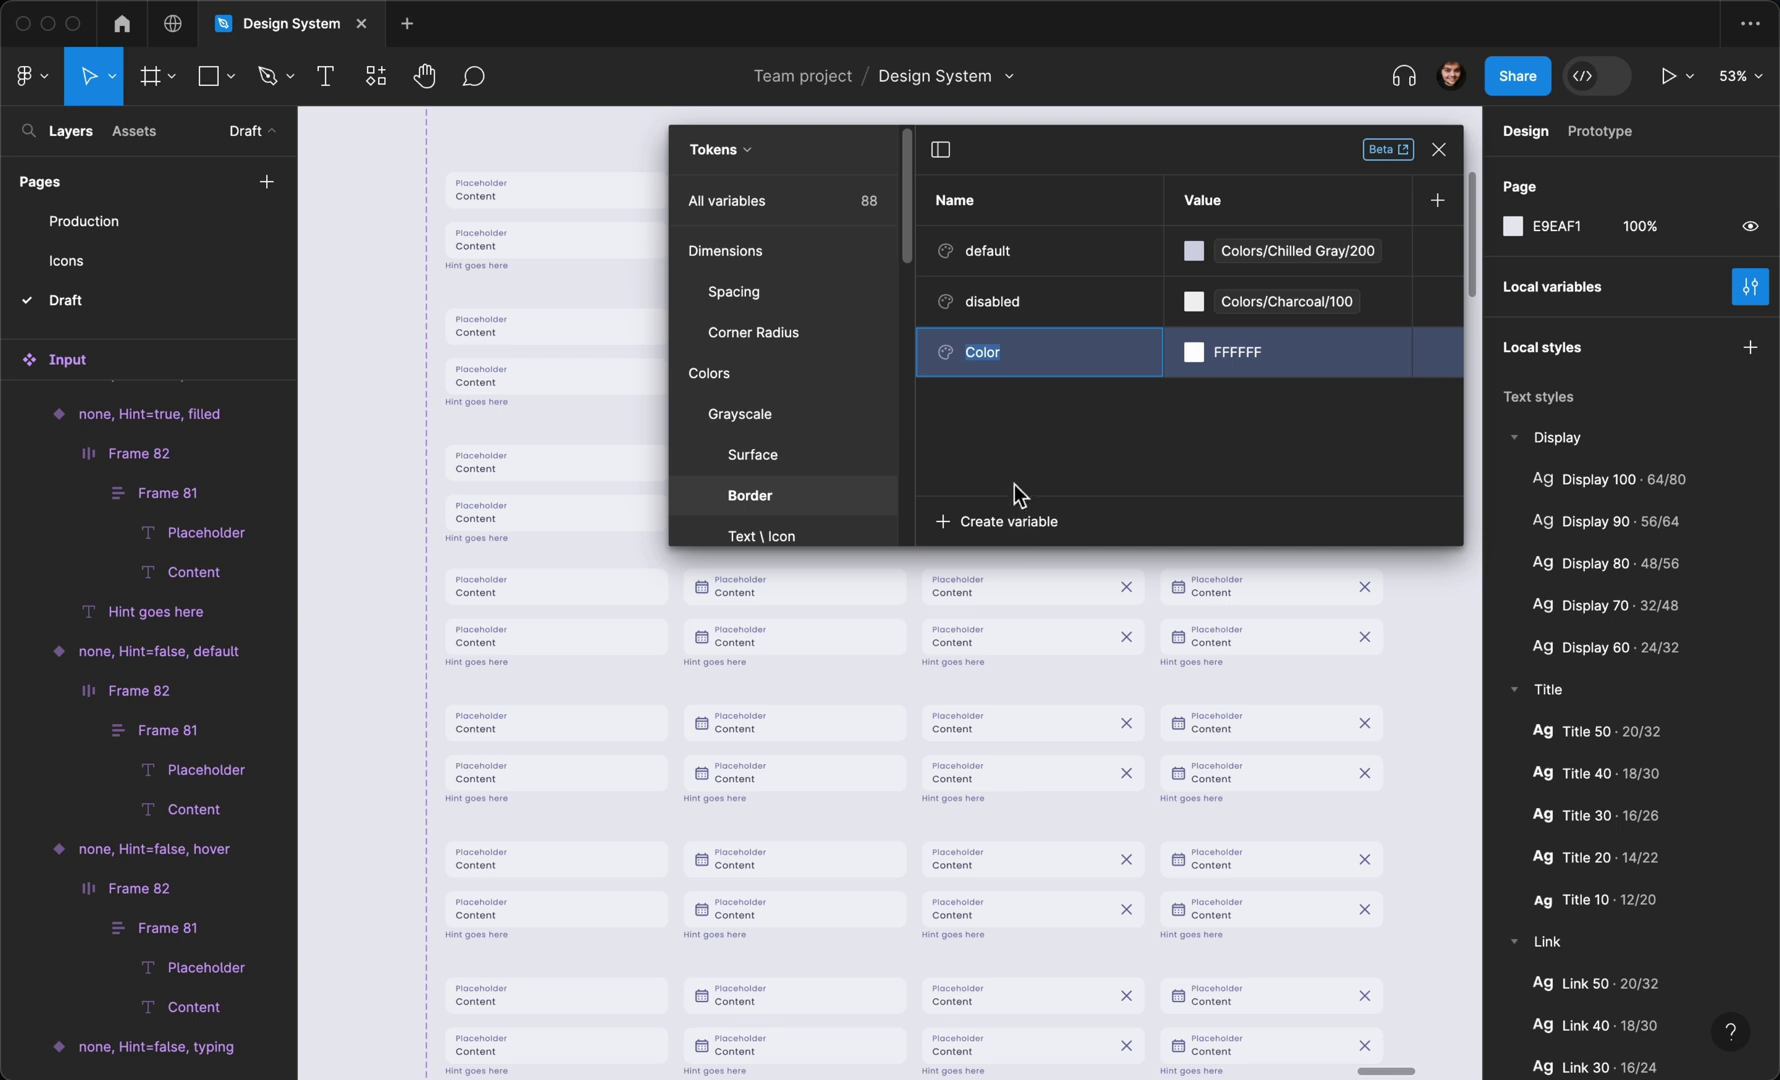
{"action": "type", "text": "default-dark"}
{"action": "key", "text": "Return"}
Link the default-dark border variable to Colors/Chilled Gray/900 and move it between default and disabled
{"action": "left_click", "coordinate": [1197, 362]}
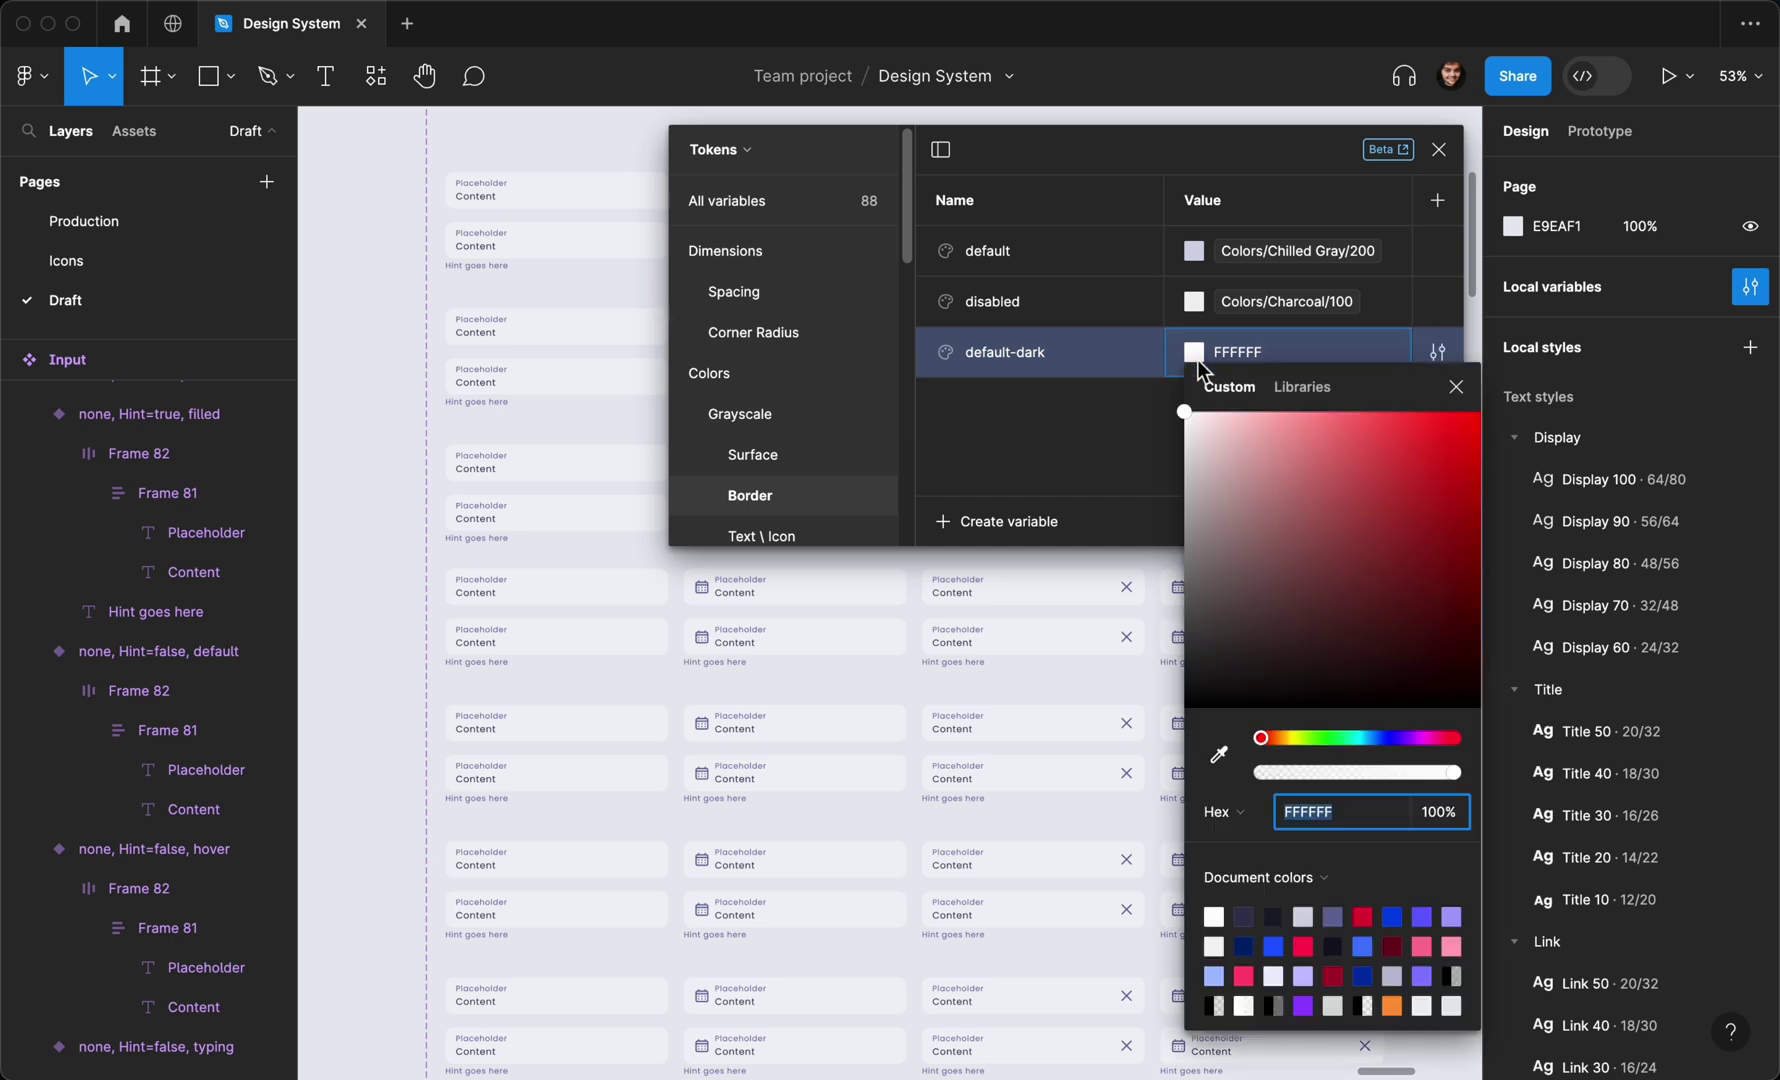
{"action": "left_click", "coordinate": [1313, 389]}
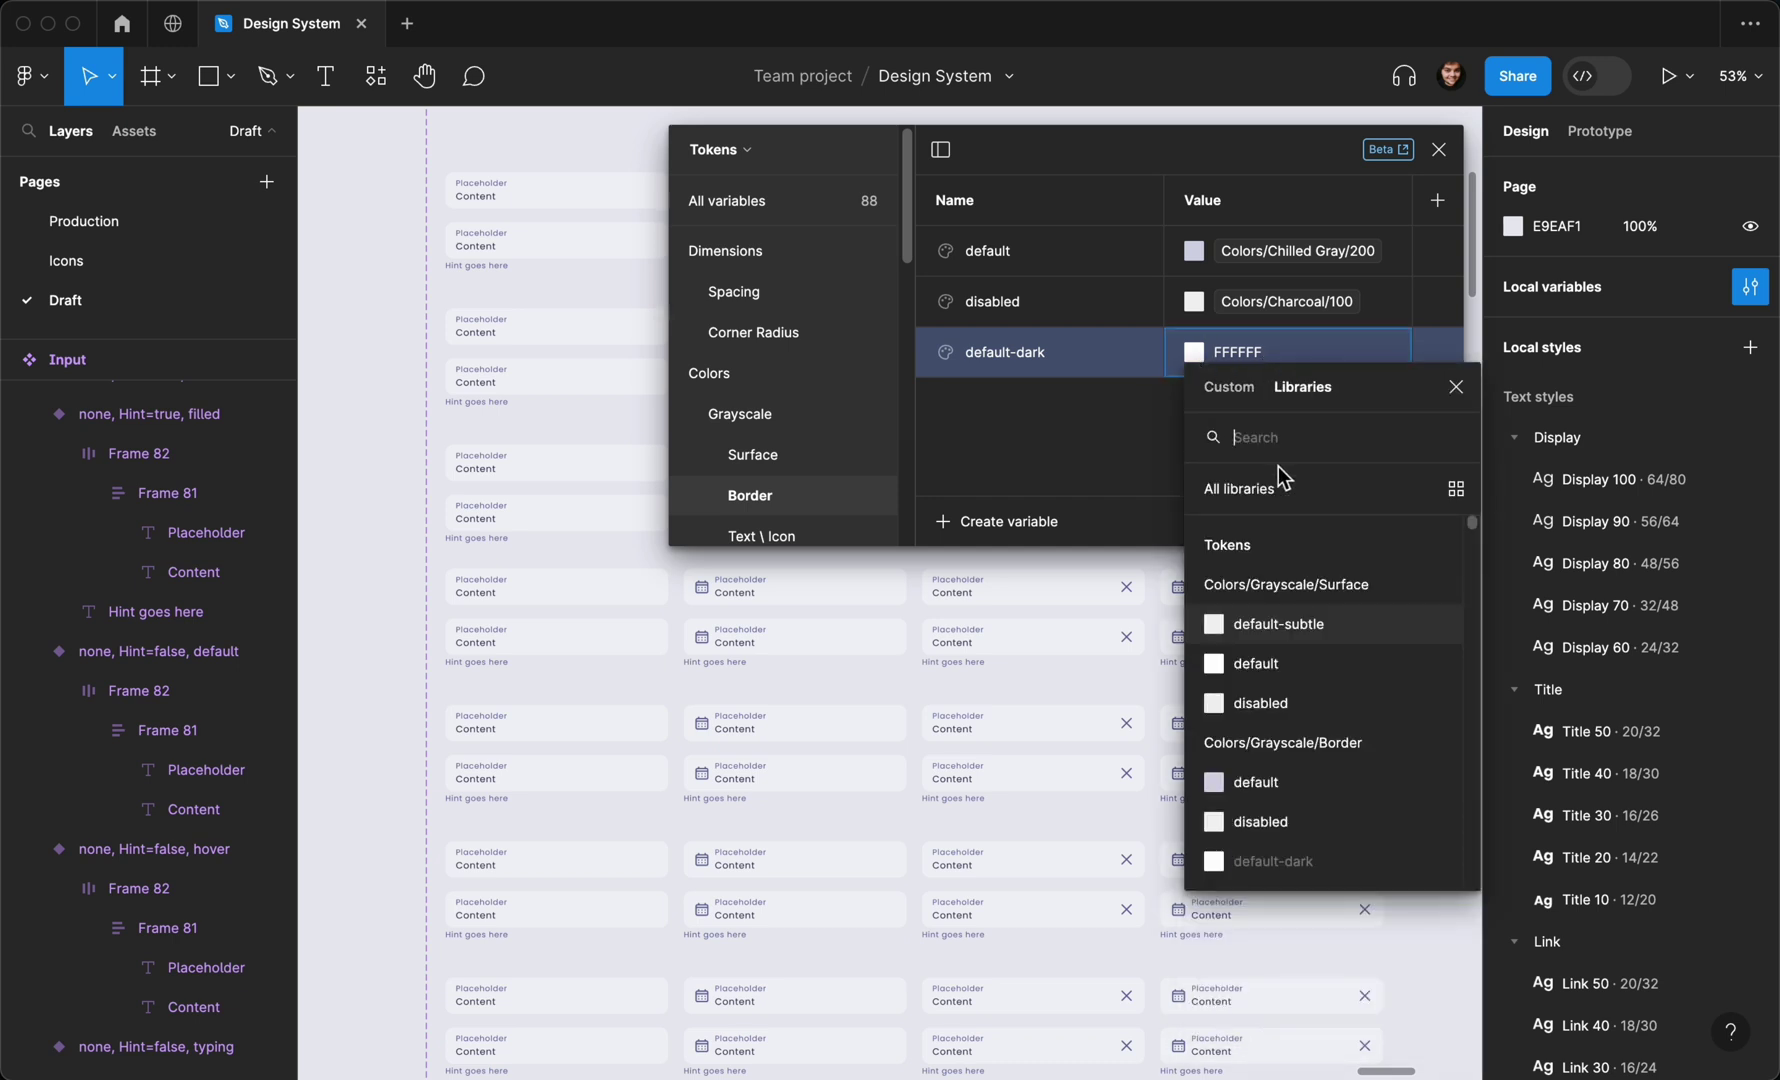
{"action": "type", "text": "chill"}
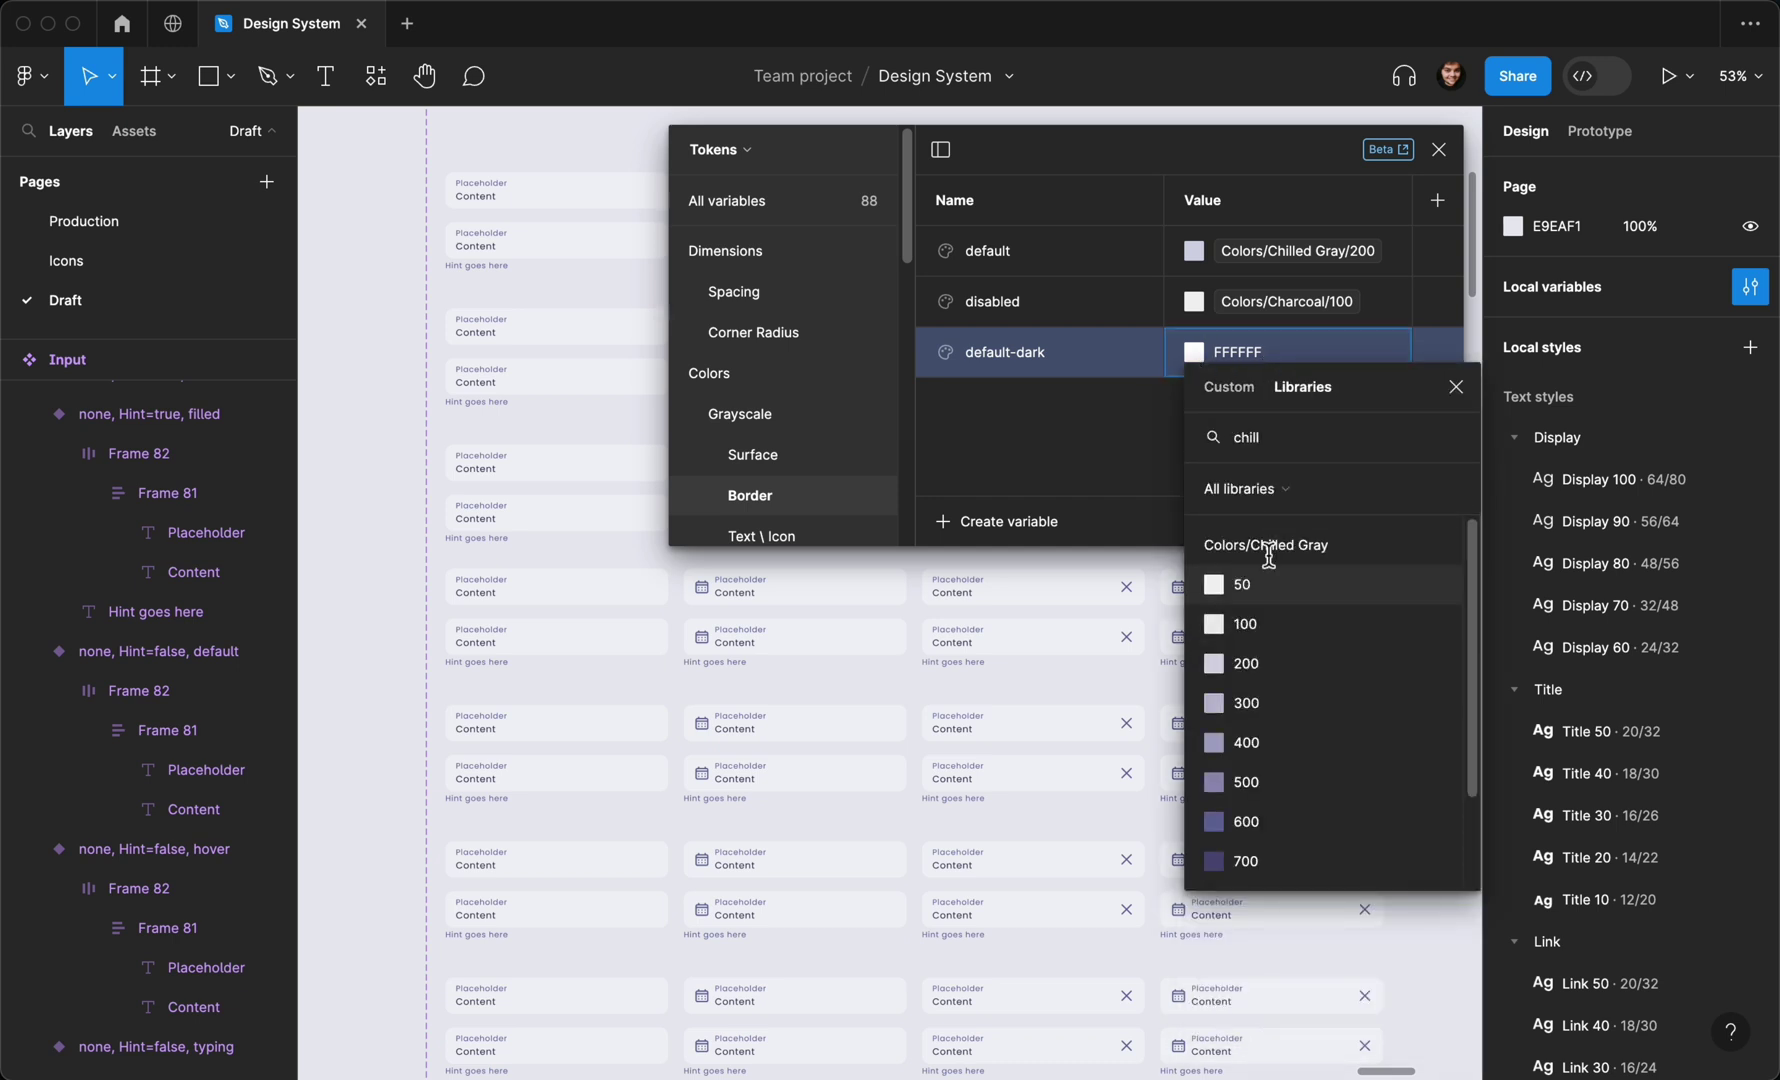
{"action": "scroll", "coordinate": [1259, 712], "scroll_direction": "down", "scroll_amount": 3}
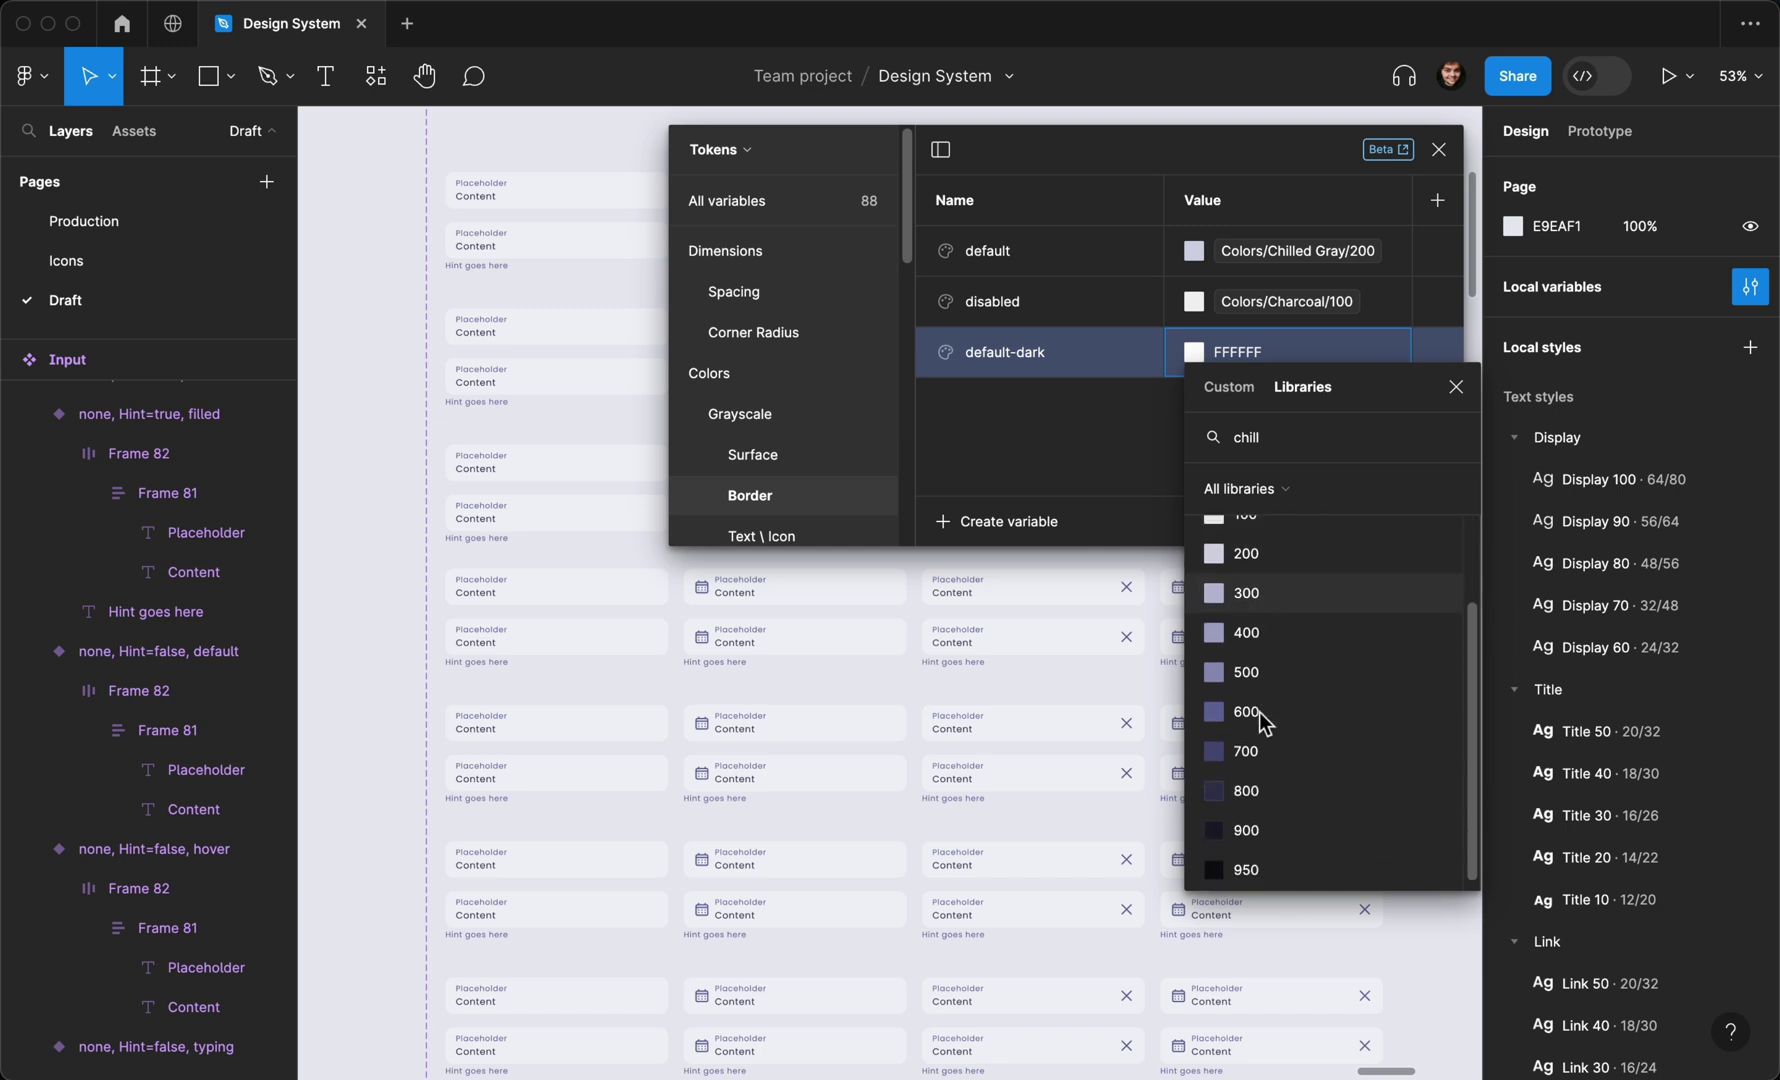
{"action": "left_click", "coordinate": [1244, 821]}
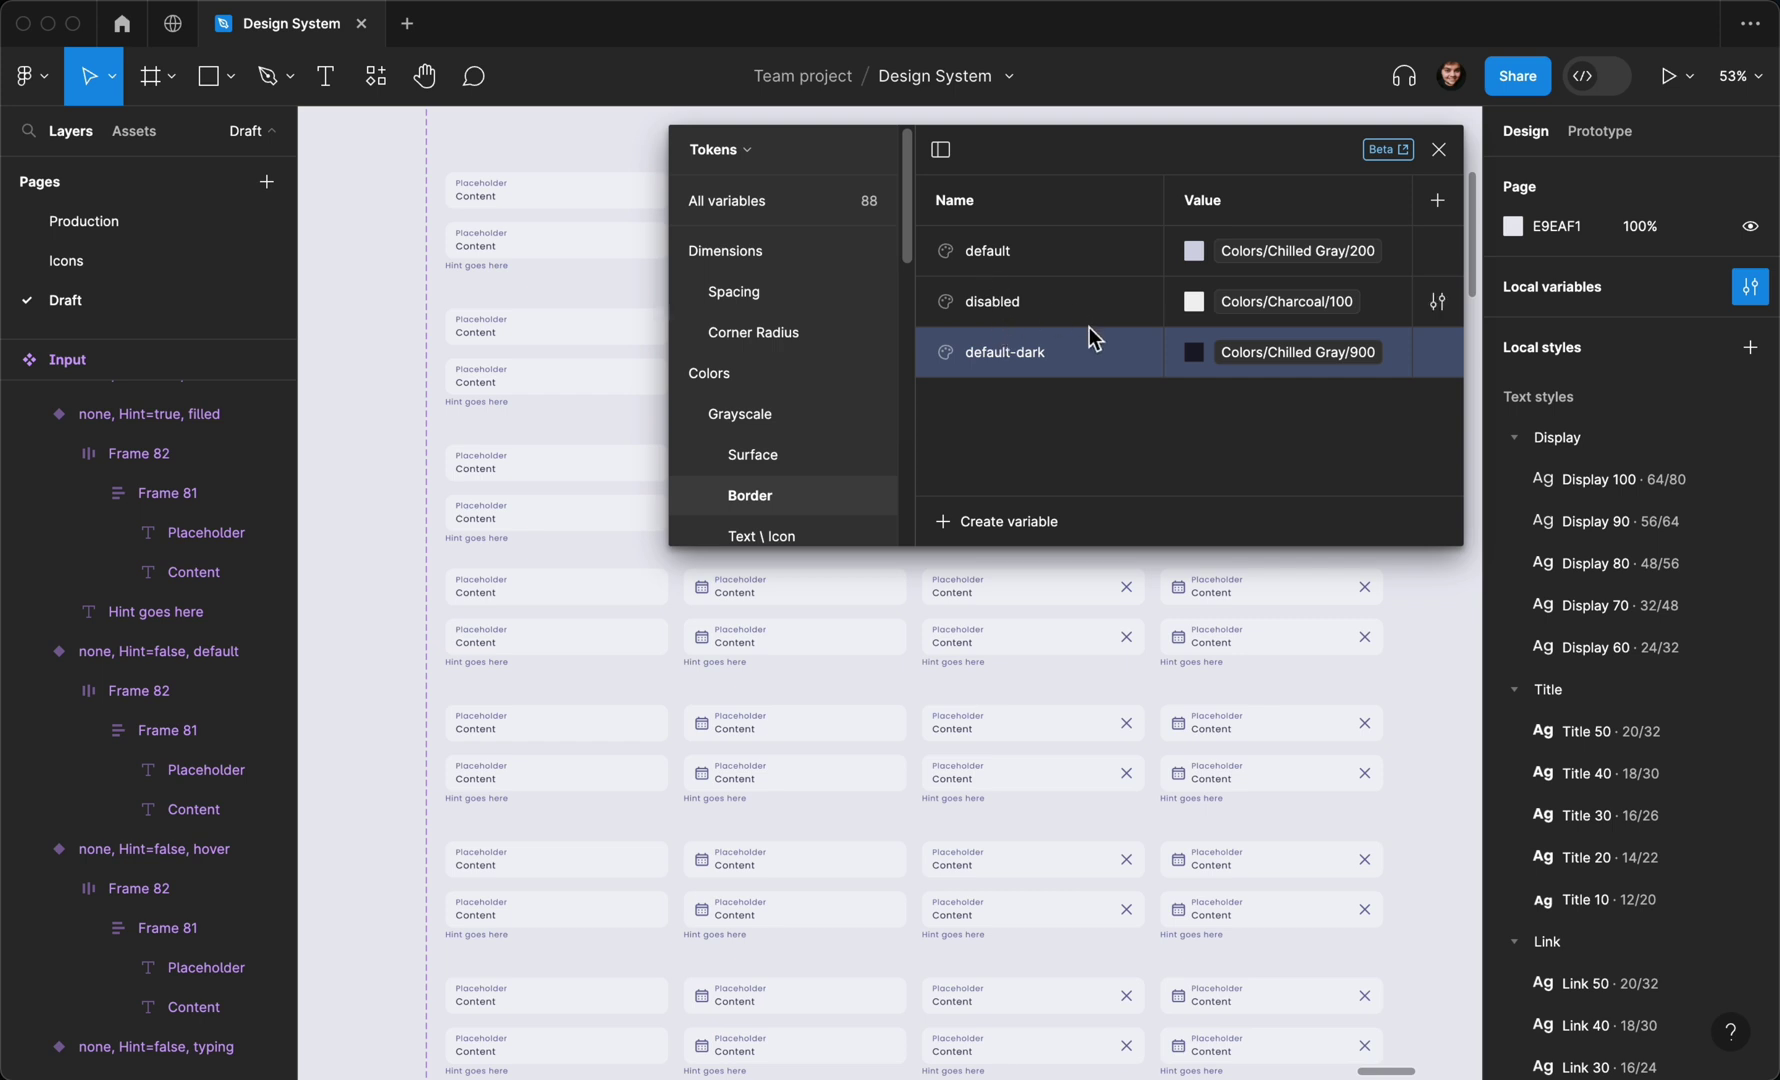
{"action": "left_click_drag", "start_coordinate": [1037, 352], "coordinate": [1032, 271]}
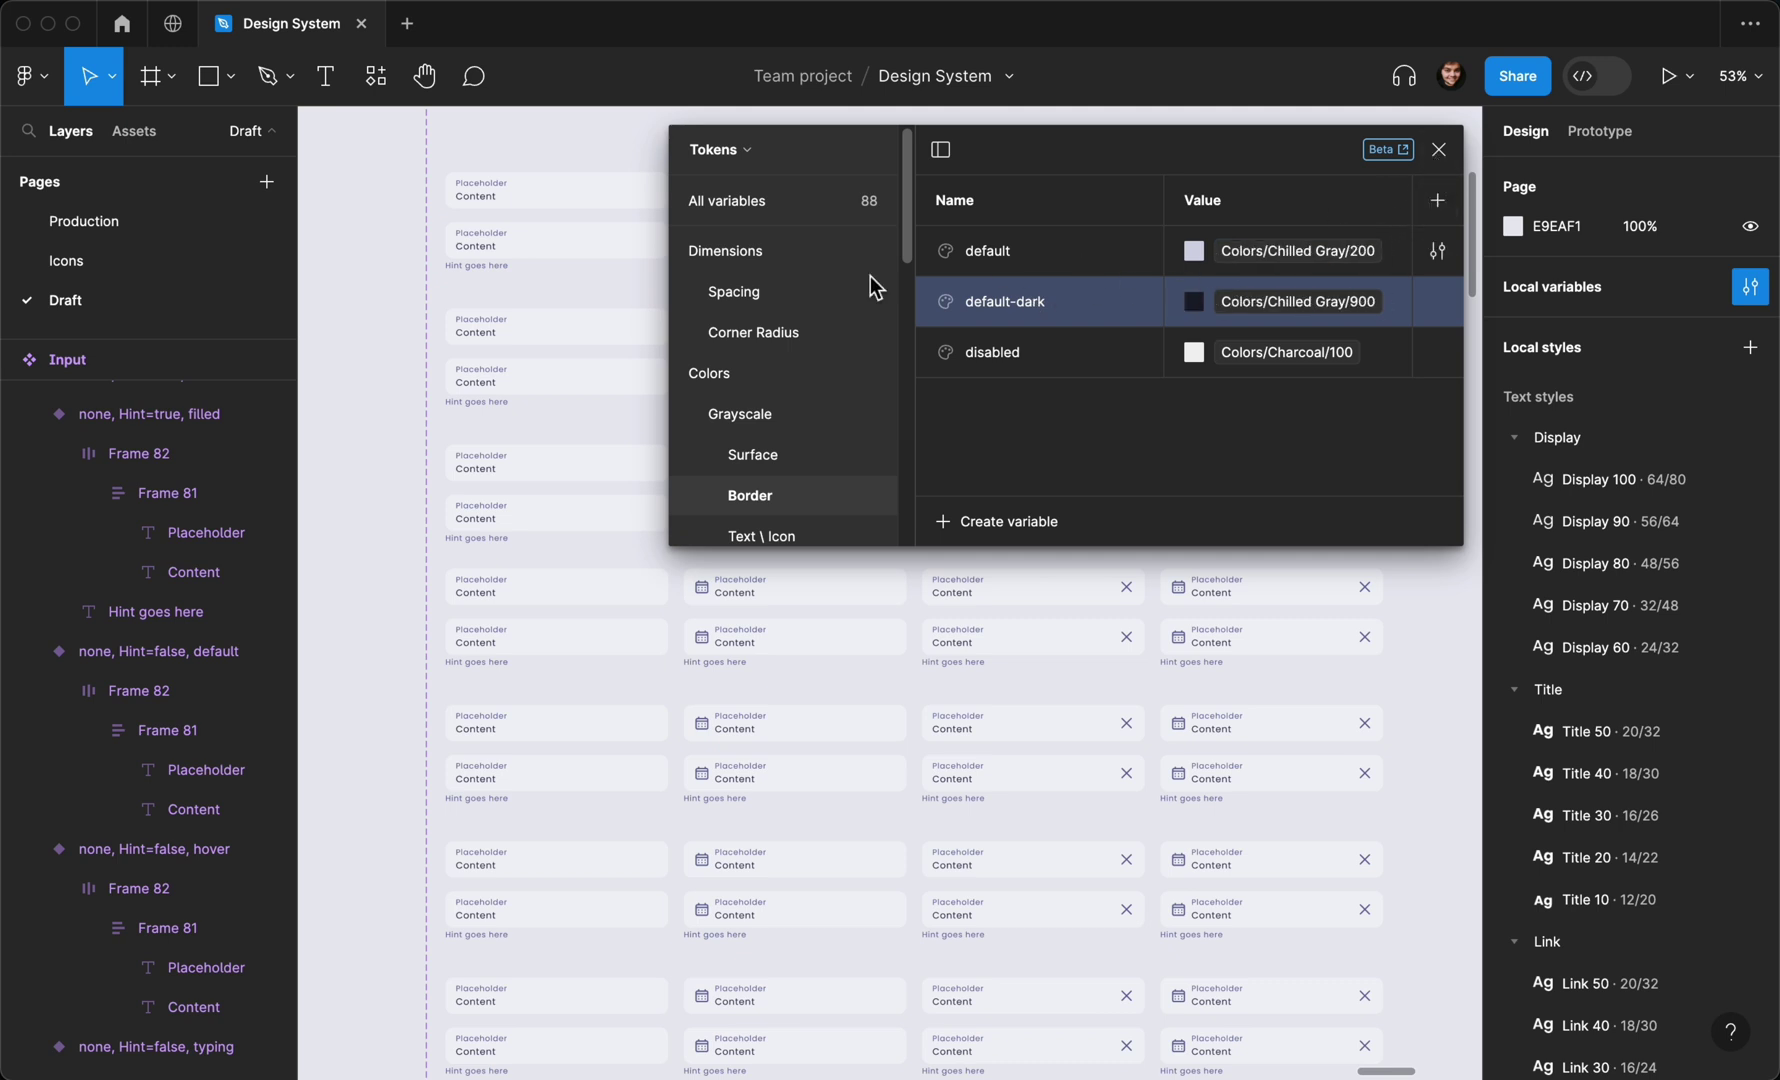
Look through the Primitives collection's Charcoal colors and the Tokens collection's grayscale variables, and close the variables window
{"action": "left_click", "coordinate": [739, 166]}
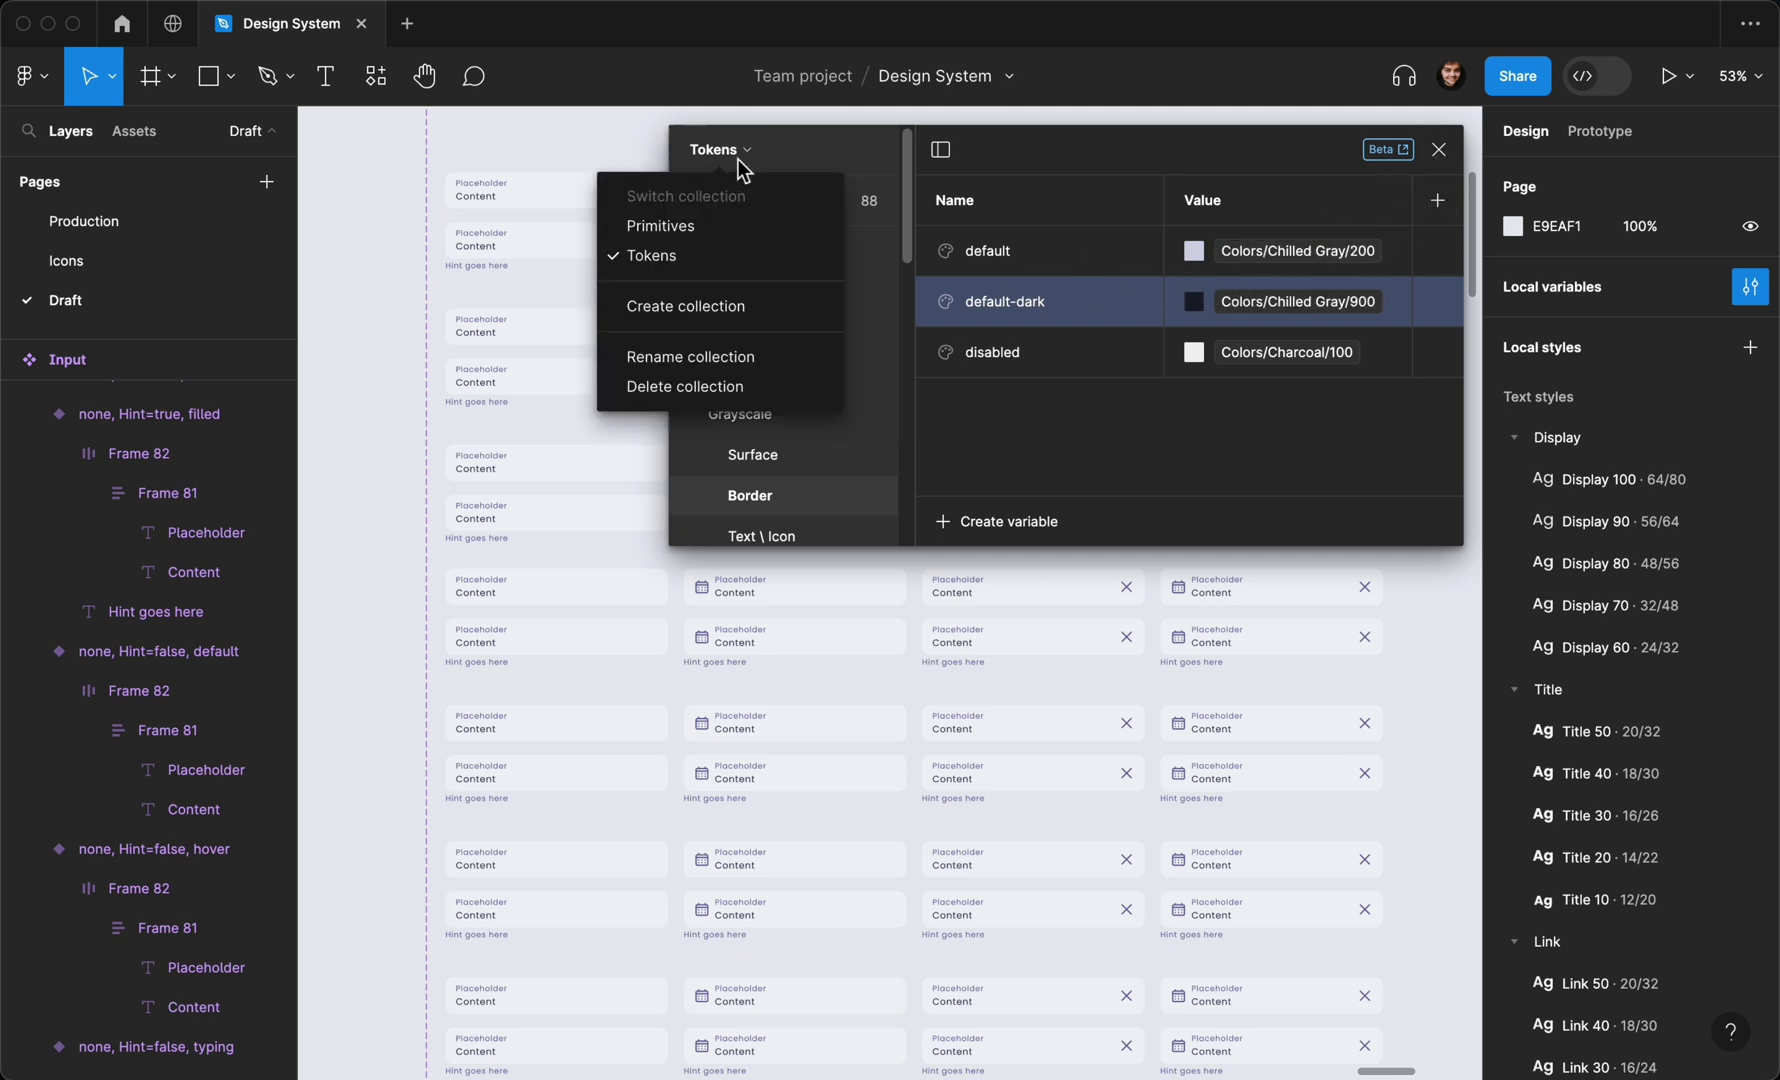
{"action": "left_click", "coordinate": [700, 227]}
{"action": "left_click", "coordinate": [769, 302]}
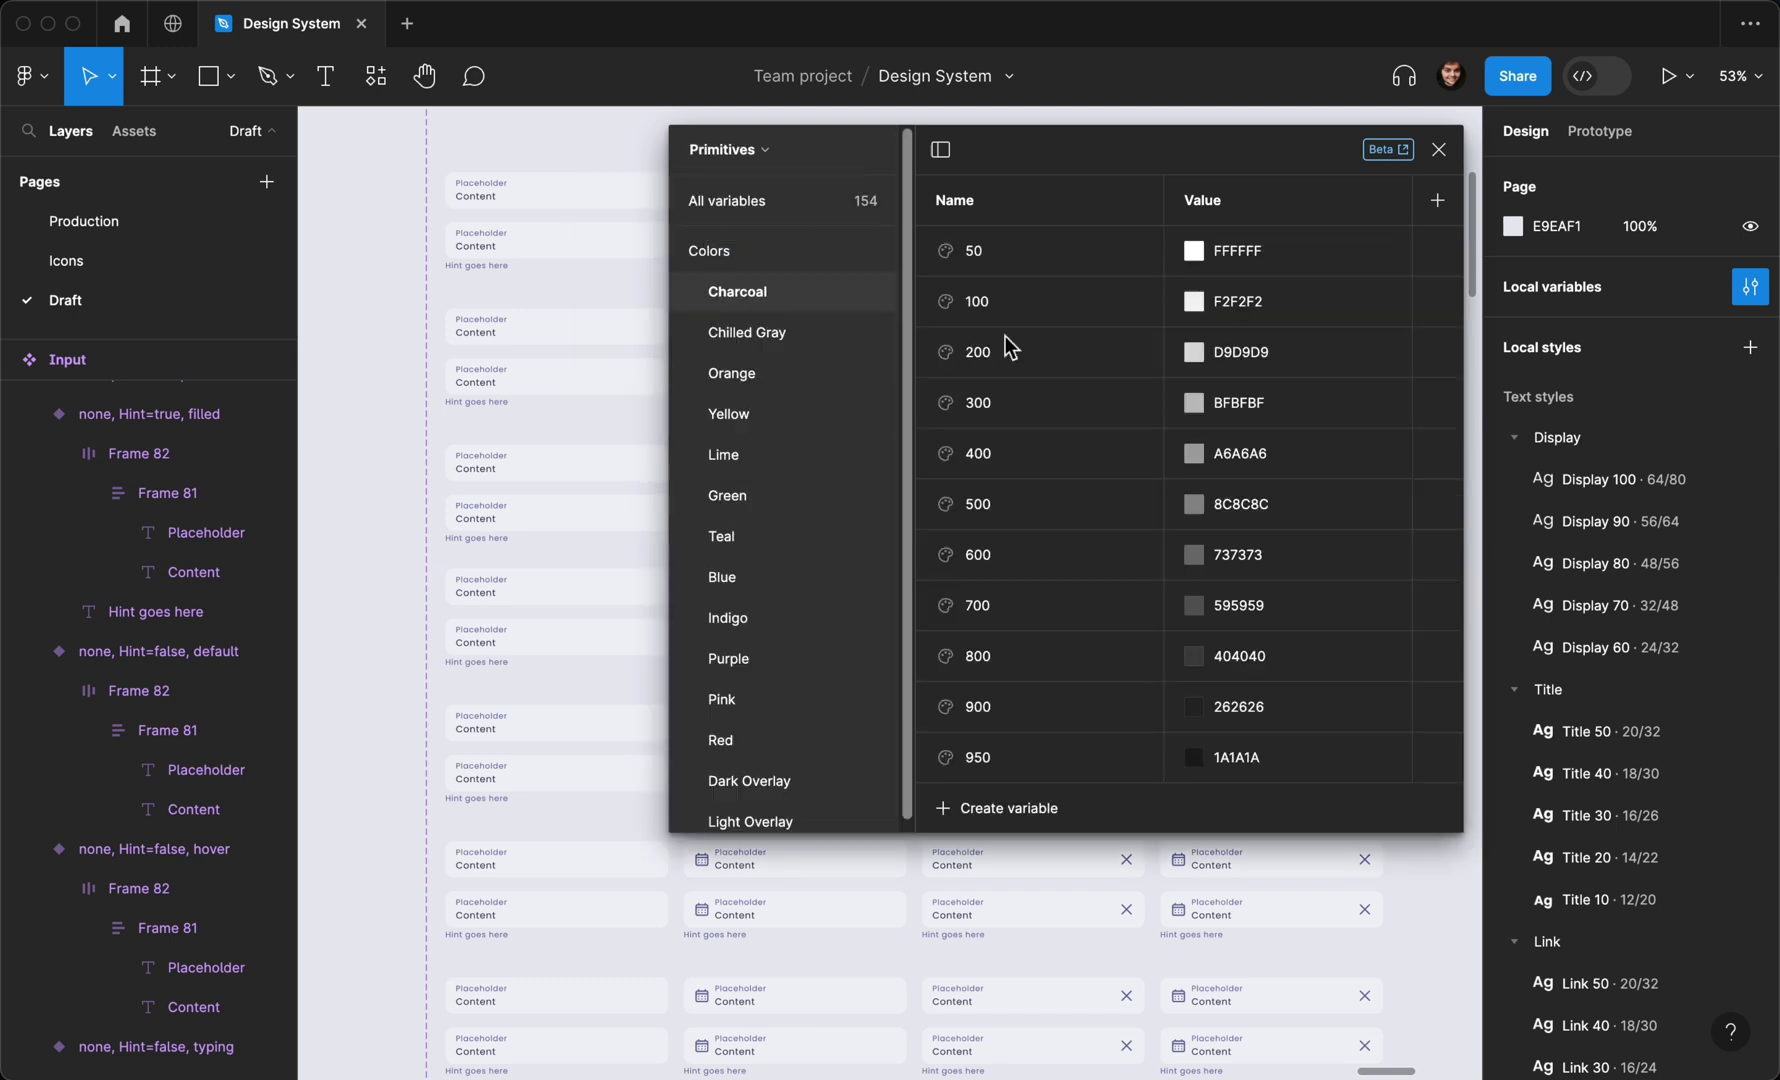
{"action": "left_click", "coordinate": [749, 155]}
{"action": "left_click", "coordinate": [706, 255]}
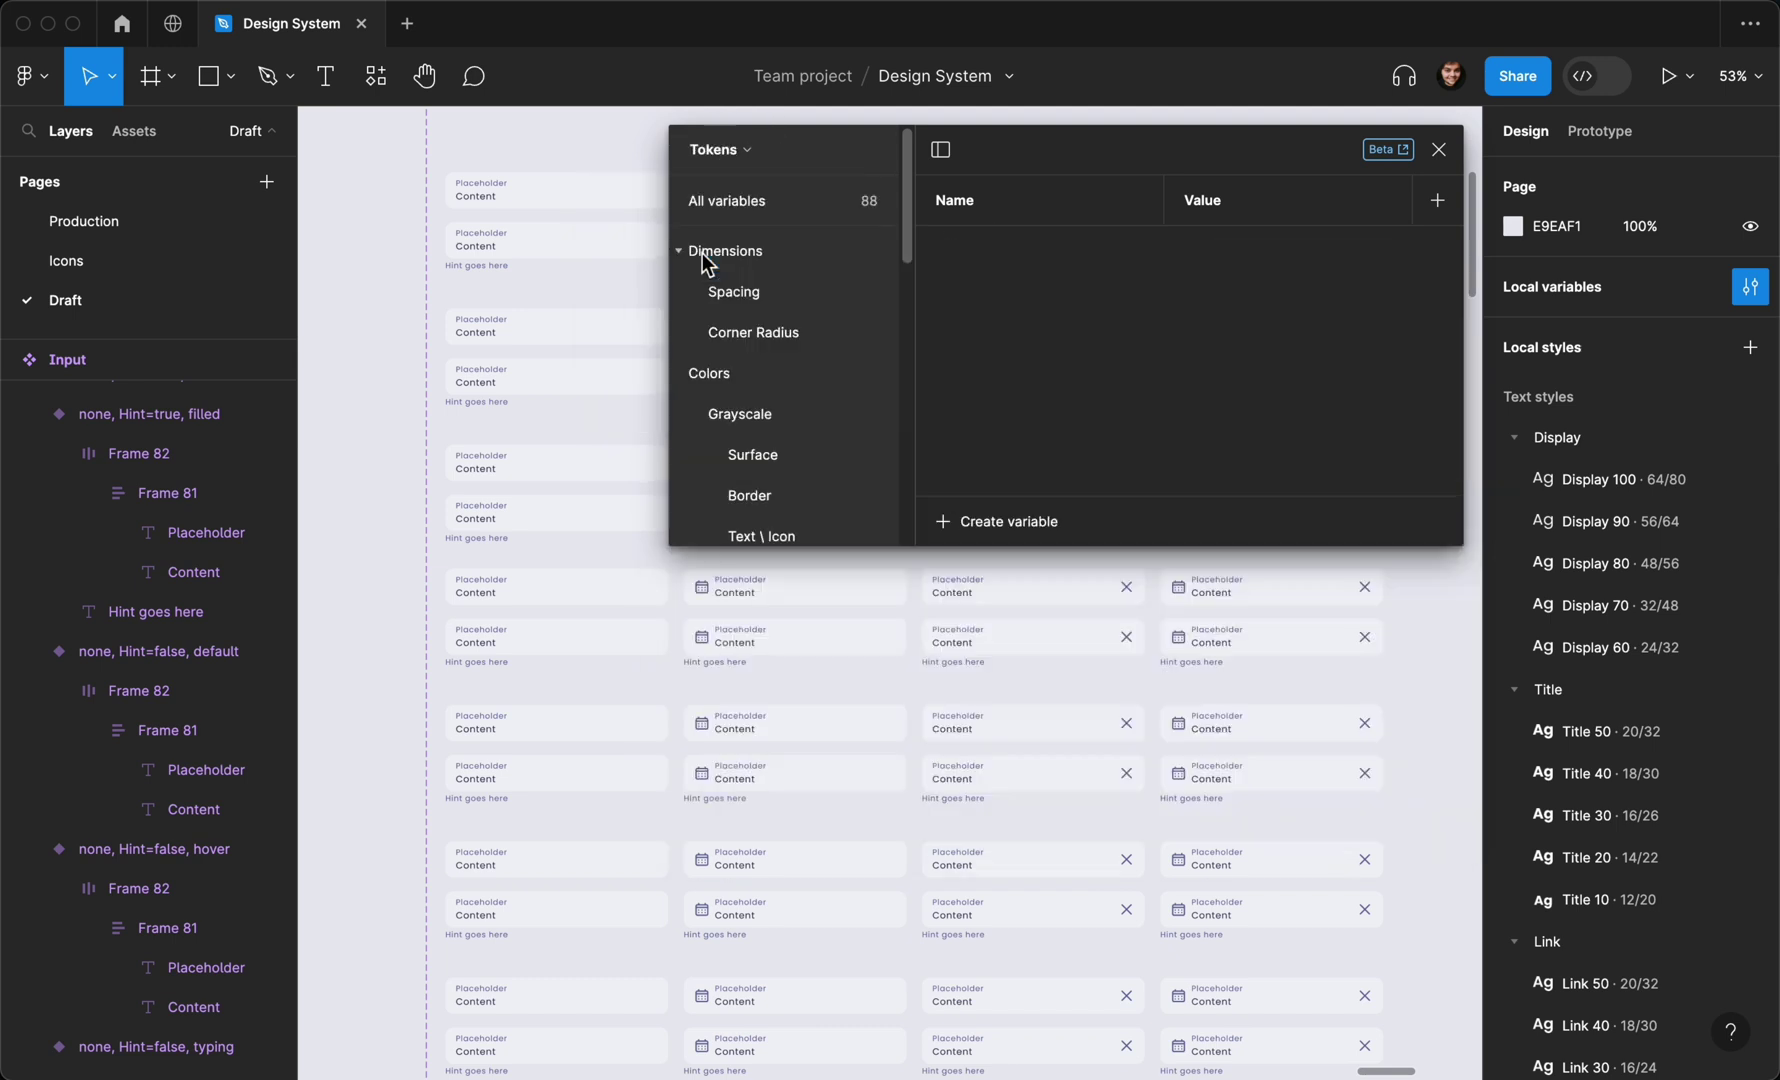
{"action": "left_click", "coordinate": [748, 458]}
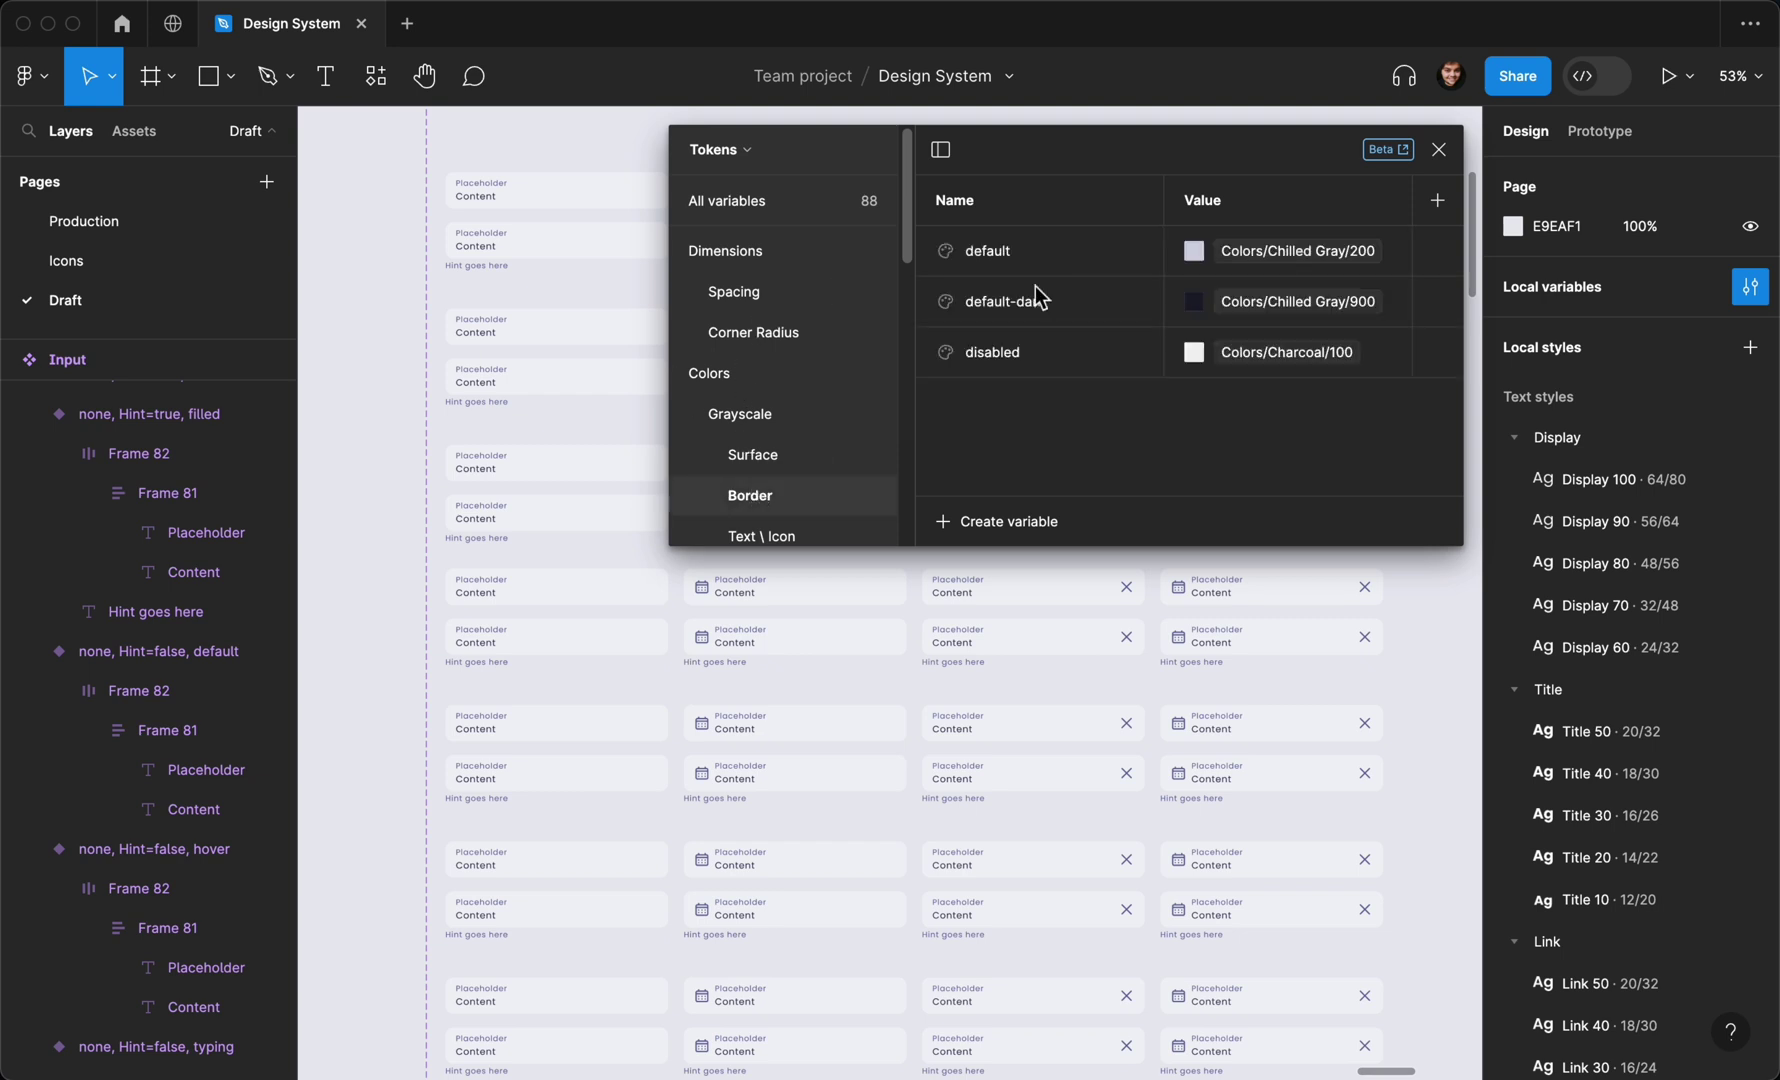
{"action": "left_click", "coordinate": [1439, 149]}
Select the Content text layers in the four default variants with no icon and with the left icon, with and without hint
{"action": "scroll", "coordinate": [945, 300], "scroll_direction": "up", "scroll_amount": 5}
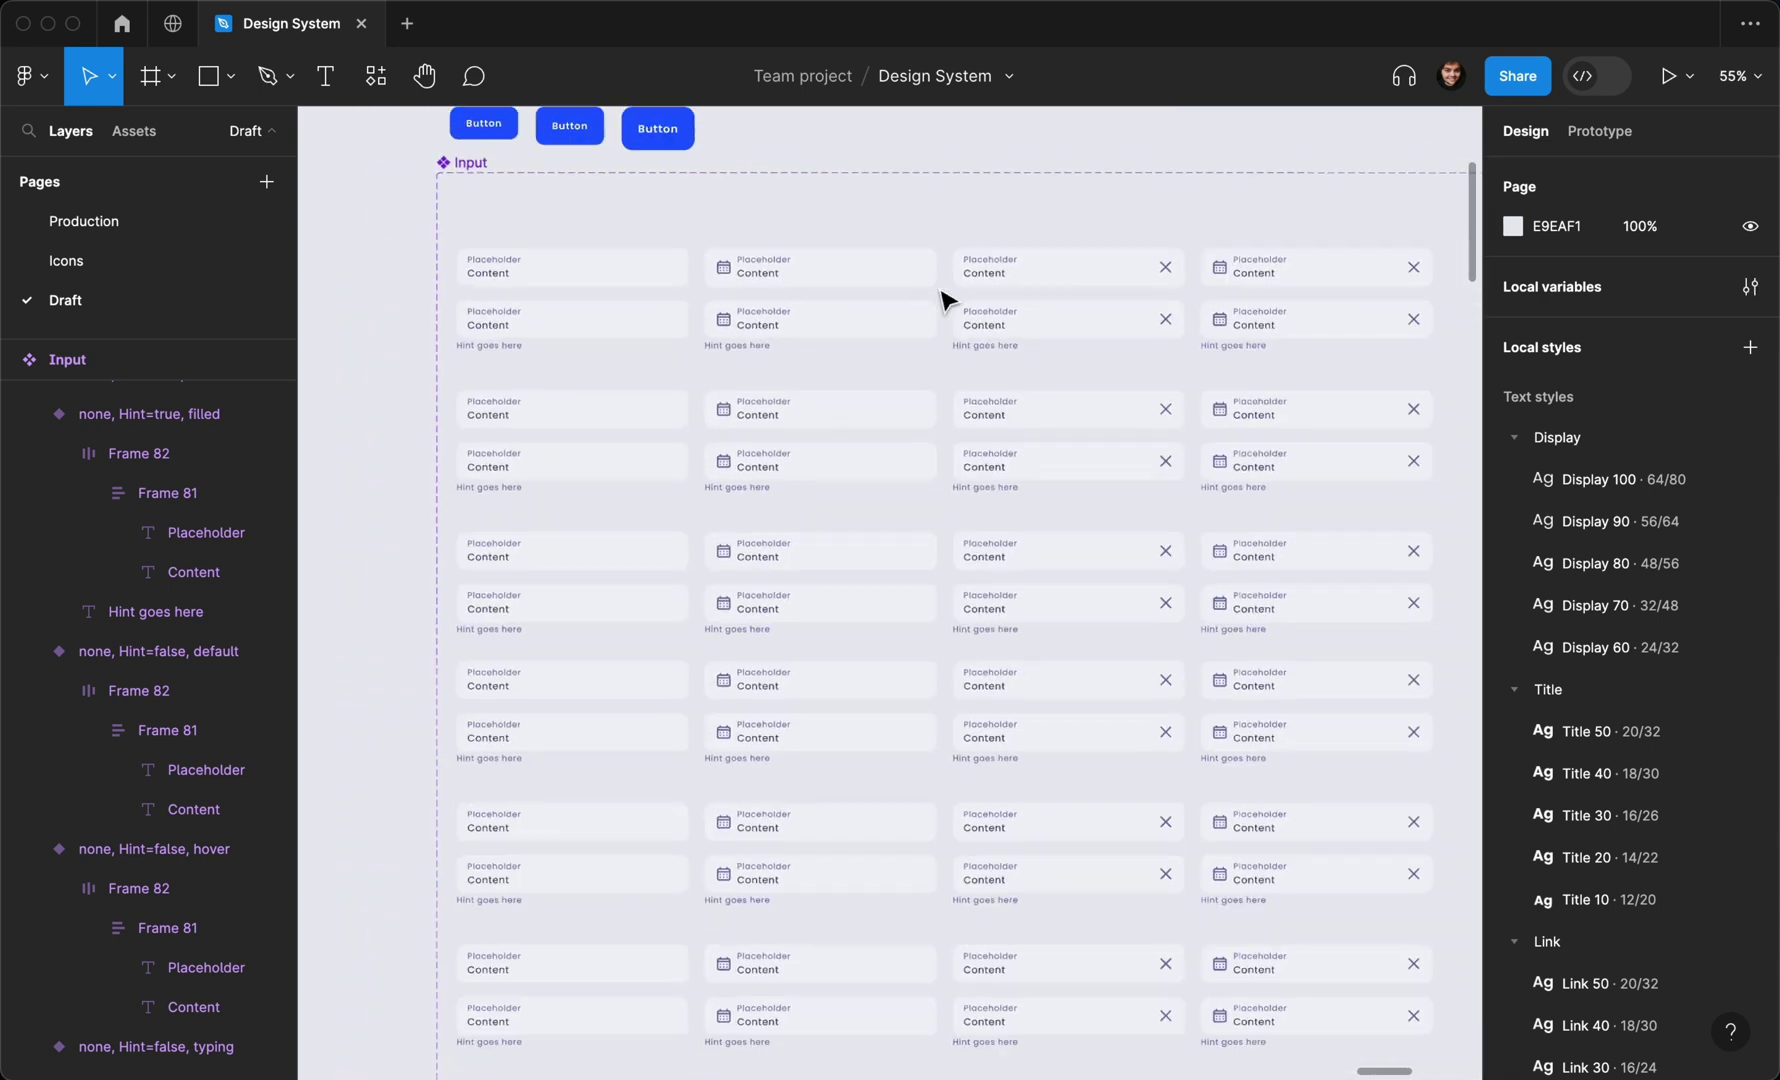
{"action": "scroll", "coordinate": [711, 302], "scroll_direction": "up", "scroll_amount": 2}
{"action": "scroll", "coordinate": [622, 316], "scroll_direction": "down", "scroll_amount": 6}
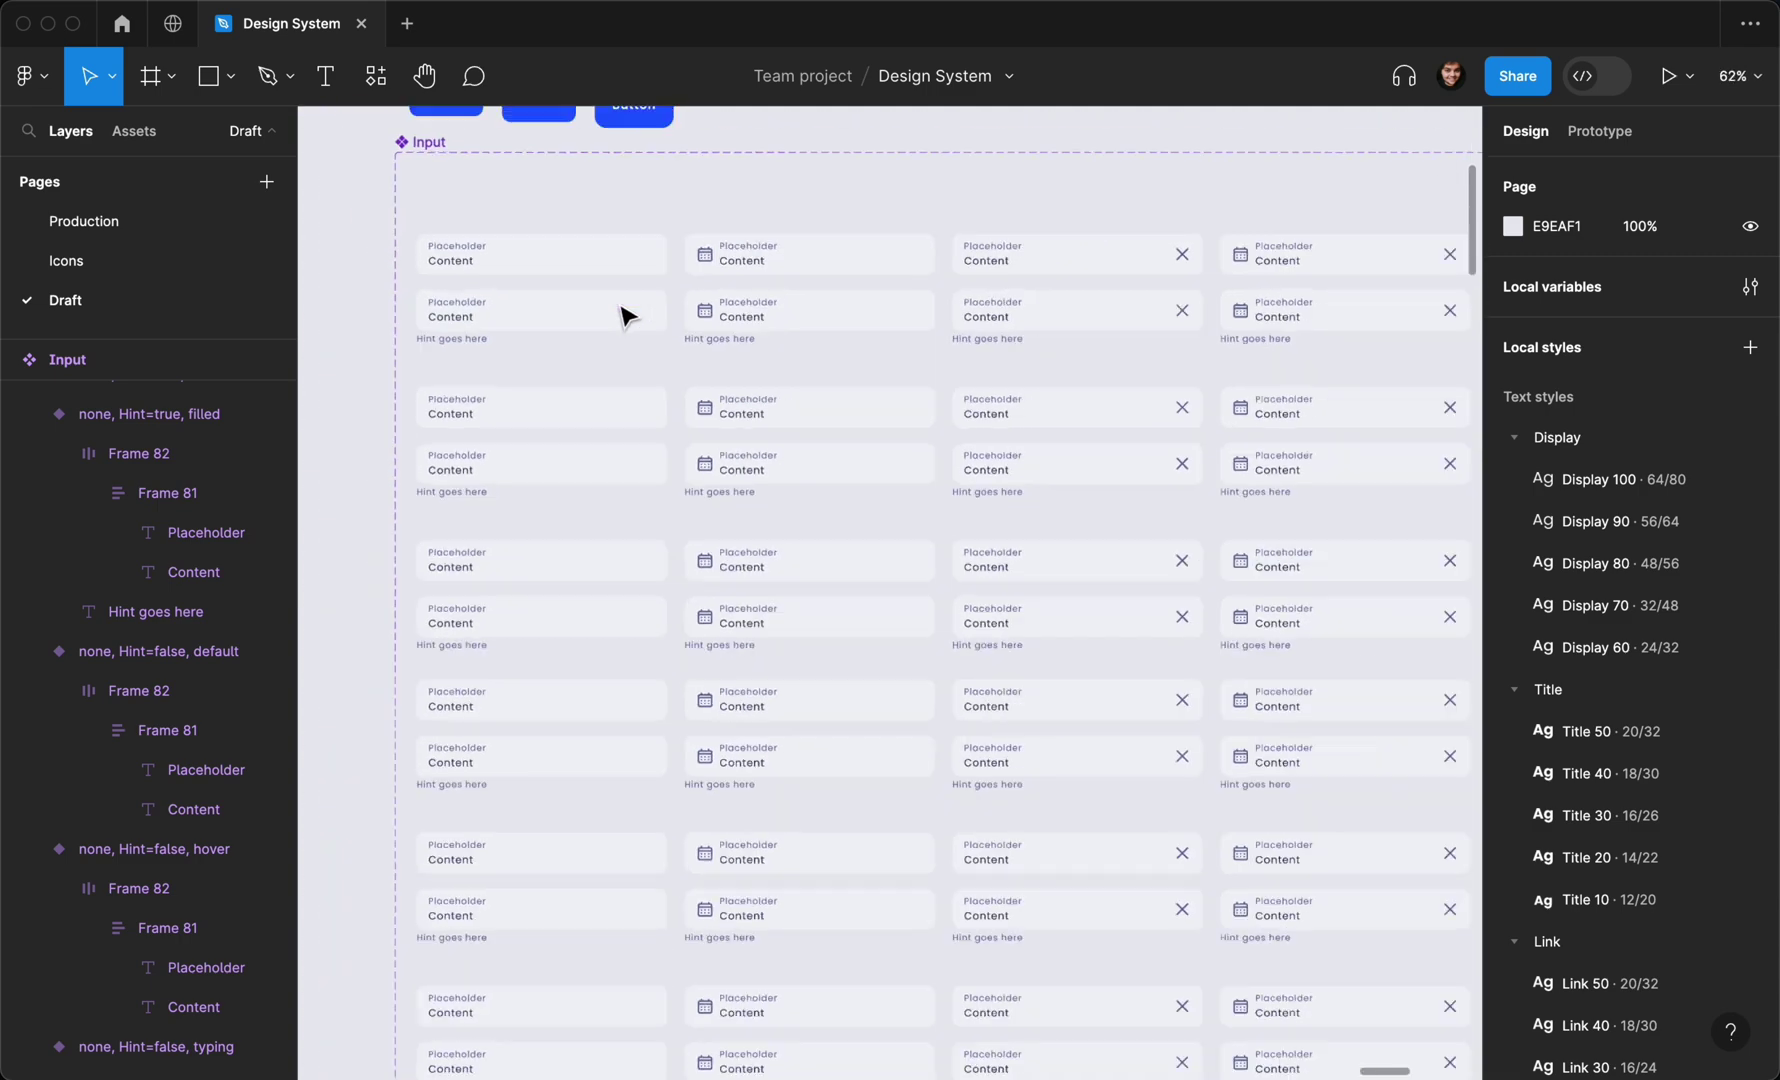
{"action": "scroll", "coordinate": [636, 307], "scroll_direction": "down", "scroll_amount": 1}
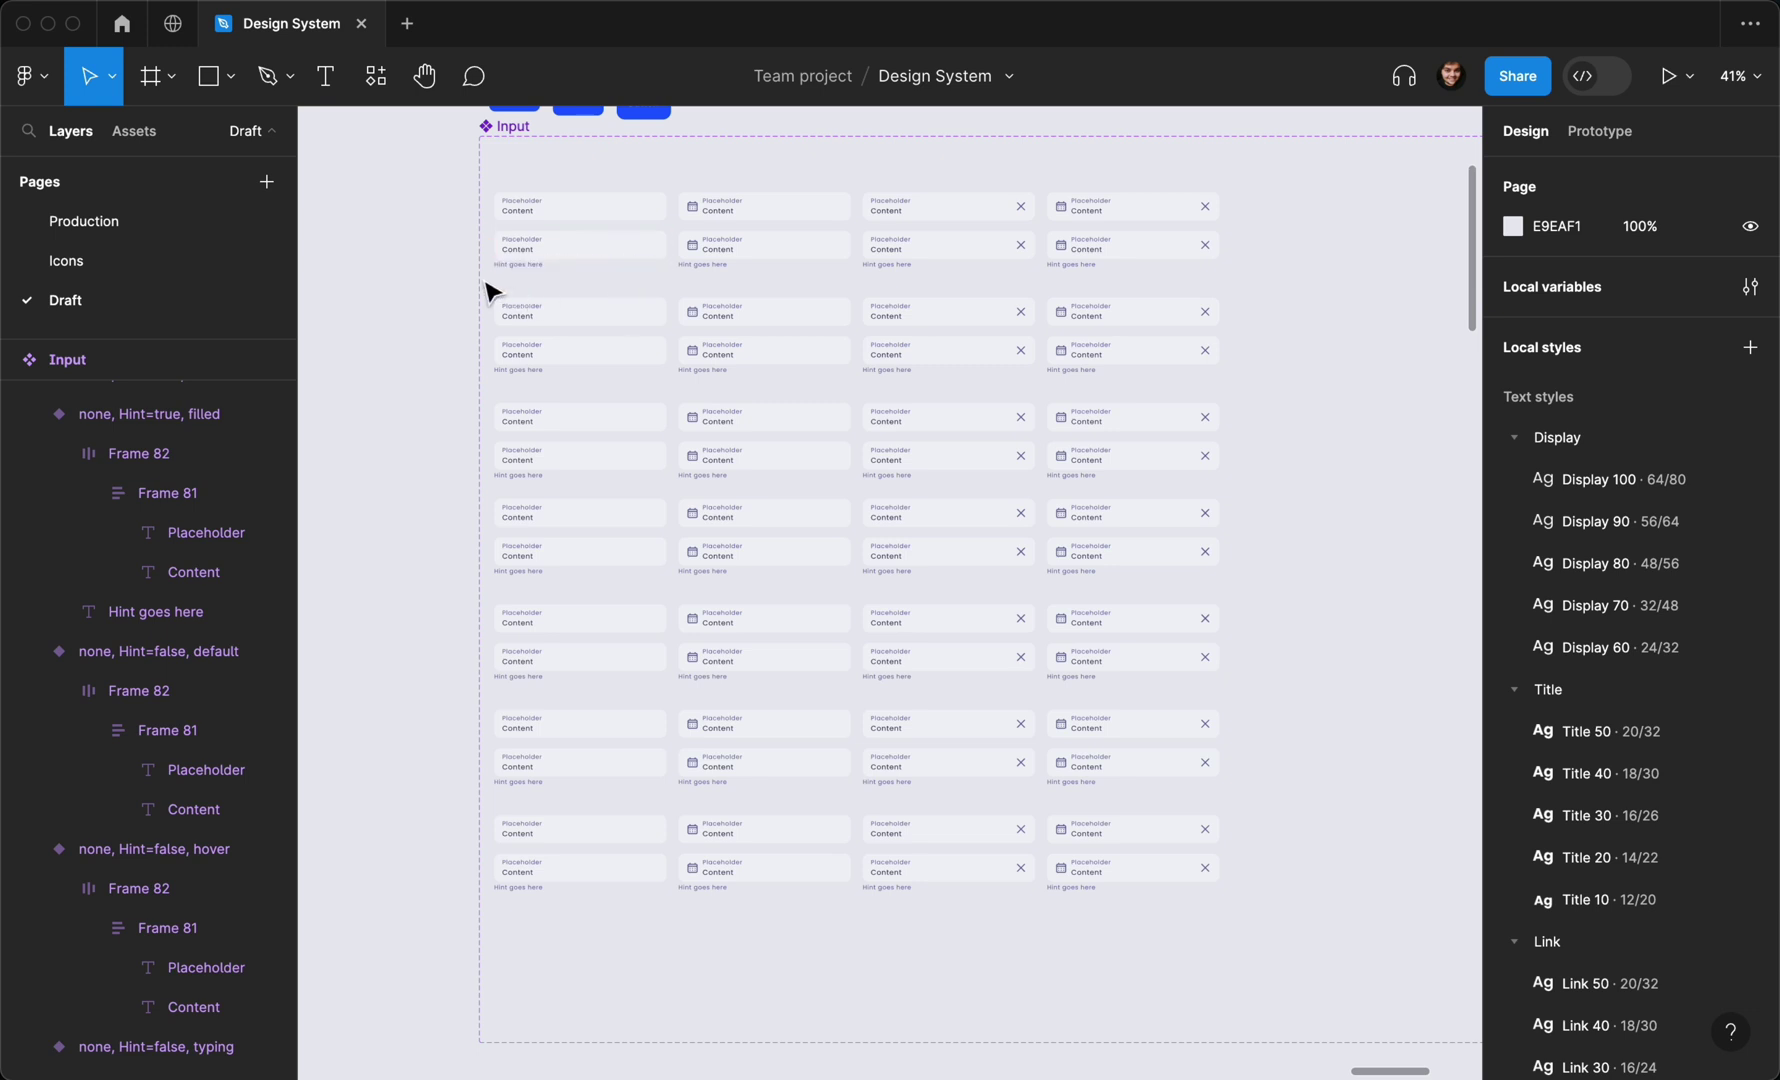
{"action": "left_click", "coordinate": [530, 252]}
{"action": "scroll", "coordinate": [534, 255], "scroll_direction": "up", "scroll_amount": 2}
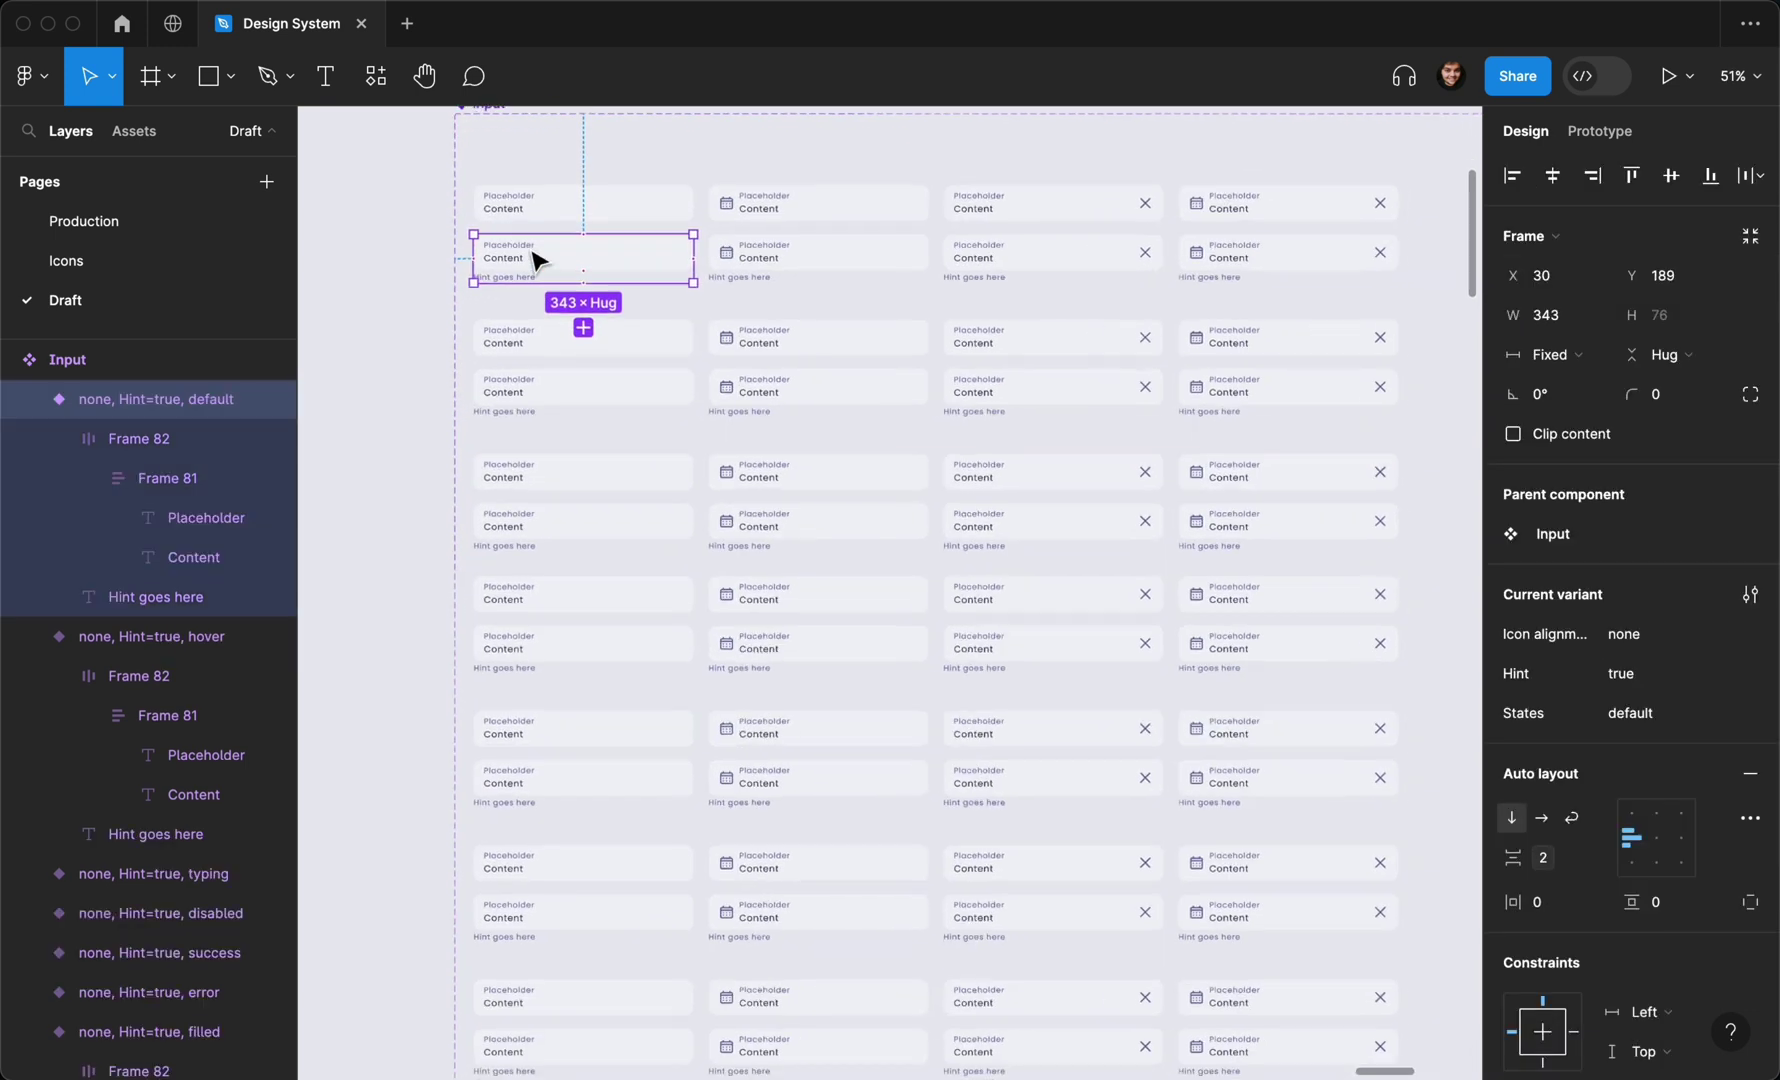
{"action": "scroll", "coordinate": [534, 255], "scroll_direction": "up", "scroll_amount": 5}
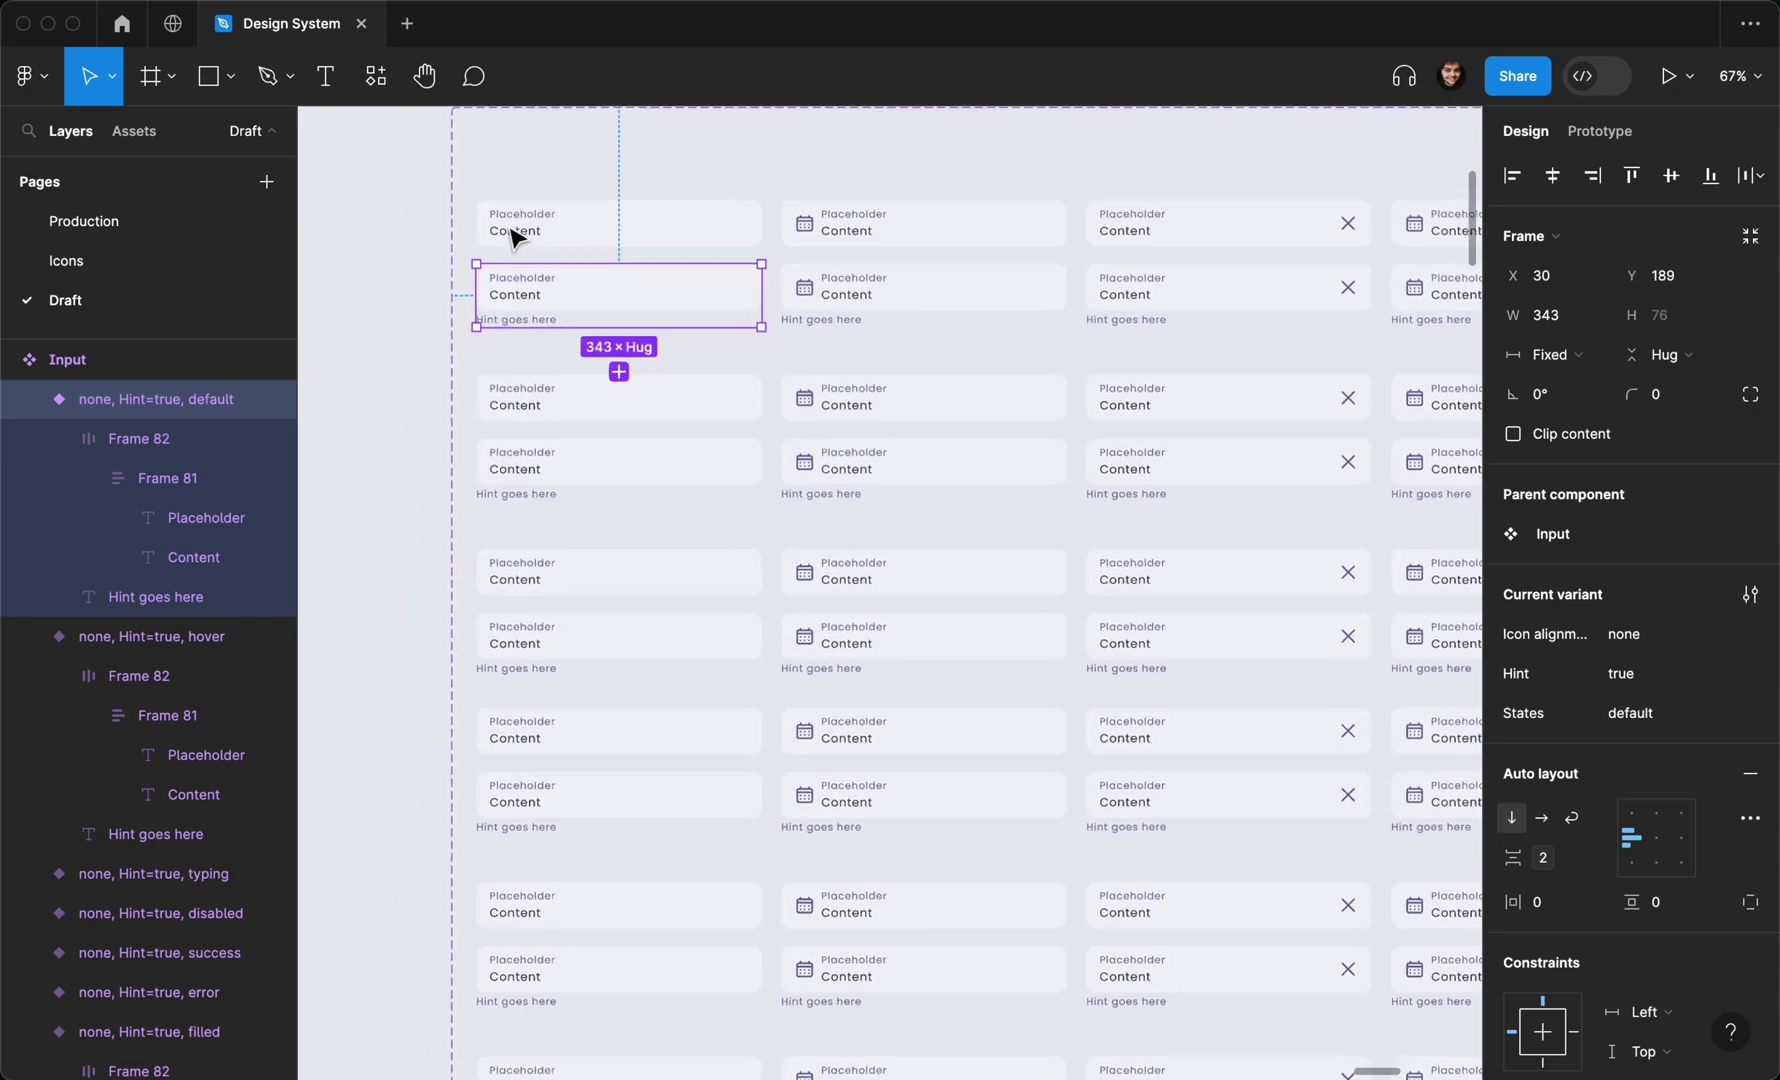
{"action": "left_click", "coordinate": [541, 225]}
{"action": "scroll", "coordinate": [538, 226], "scroll_direction": "up", "scroll_amount": 3}
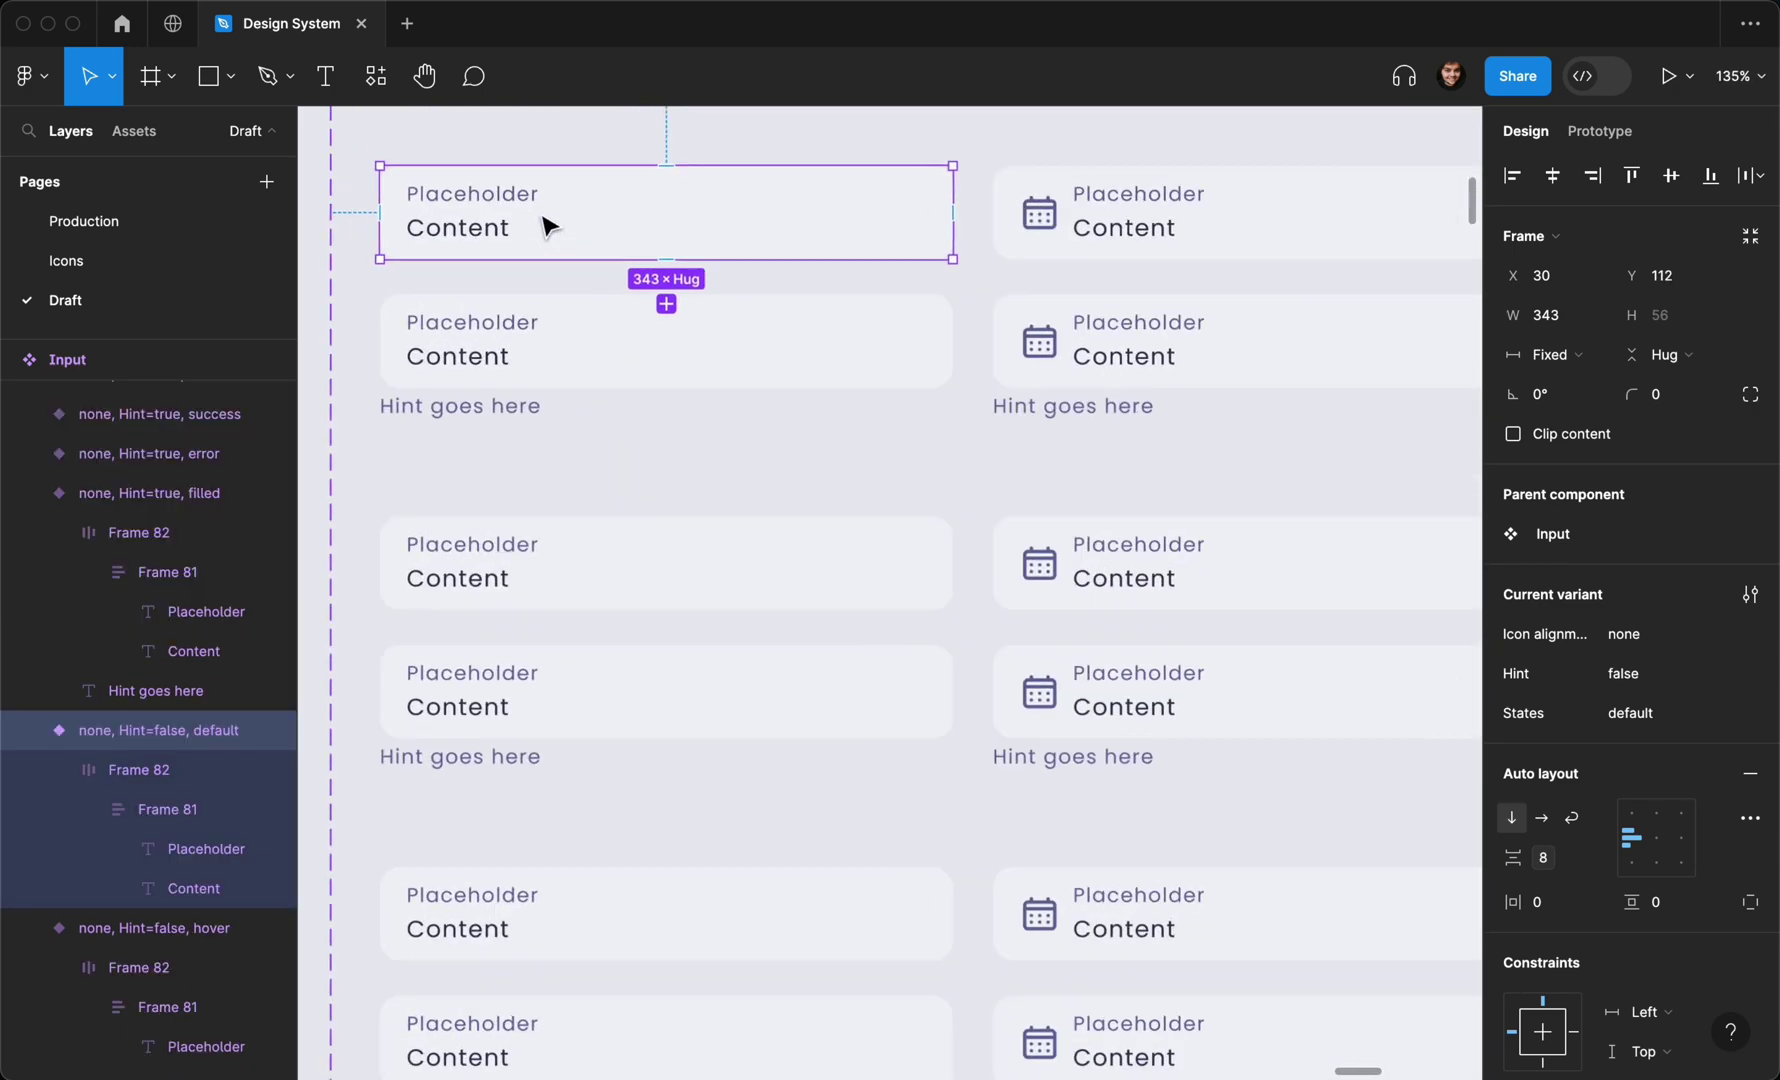
{"action": "double_click", "coordinate": [490, 235]}
{"action": "left_click", "coordinate": [469, 374], "text": "shift"}
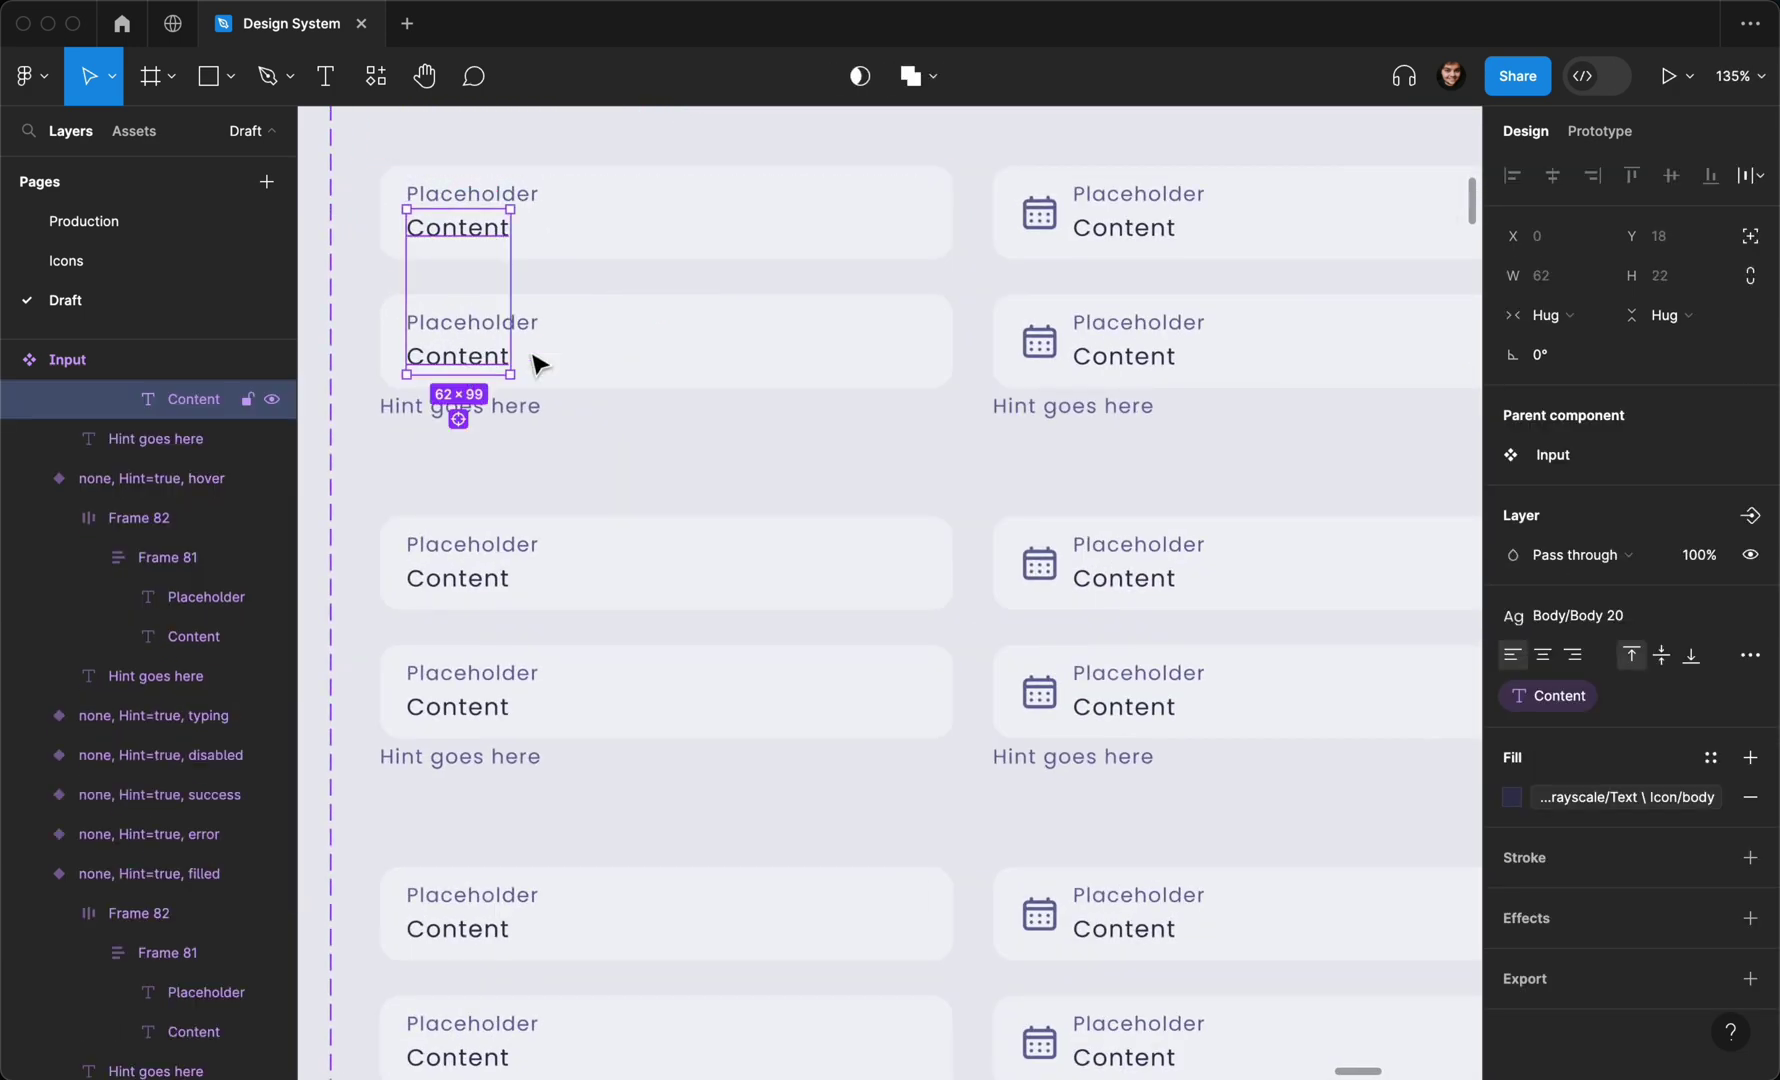
{"action": "left_click", "coordinate": [1100, 370], "text": "shift"}
{"action": "left_click", "coordinate": [1130, 238], "text": "shift"}
Add the Content text layers of the right-icon and both-icon default variants to the selection and delete all selected Content layers
{"action": "scroll", "coordinate": [1133, 243], "scroll_direction": "right", "scroll_amount": 5}
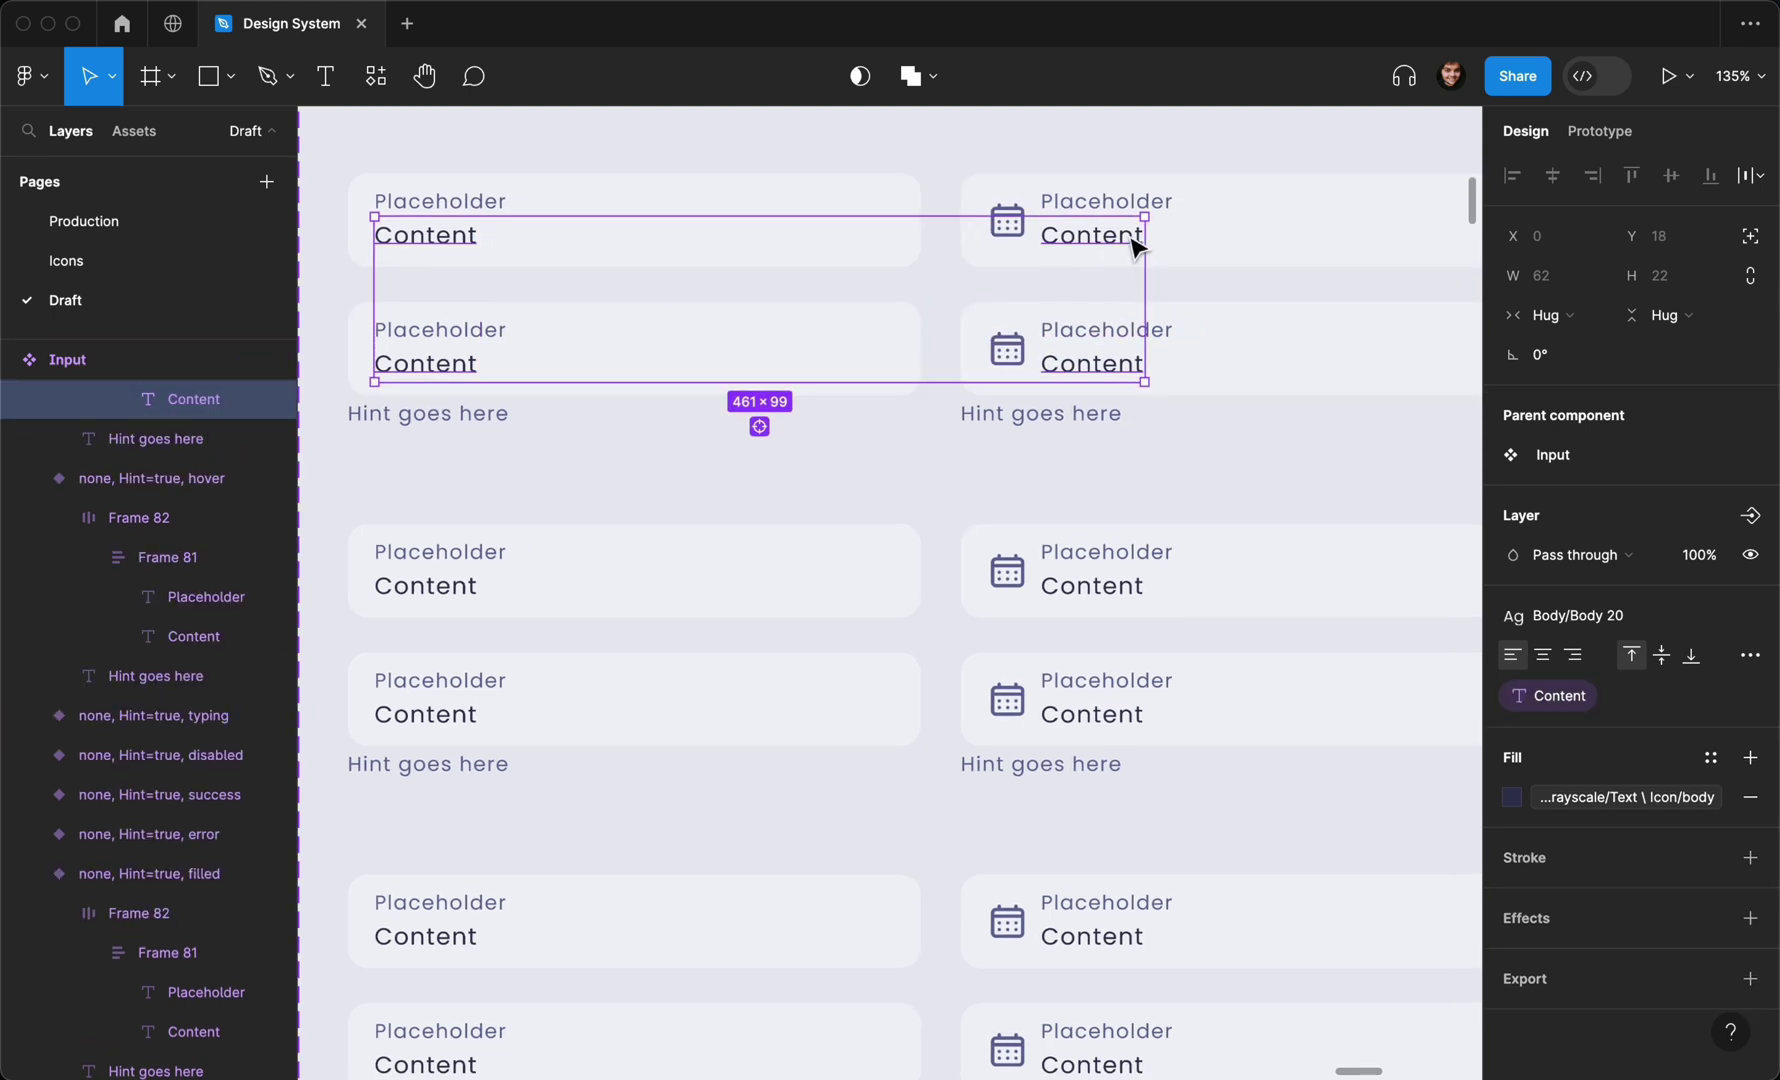
{"action": "scroll", "coordinate": [1140, 252], "scroll_direction": "right", "scroll_amount": 3}
{"action": "left_click", "coordinate": [1160, 255], "text": "shift"}
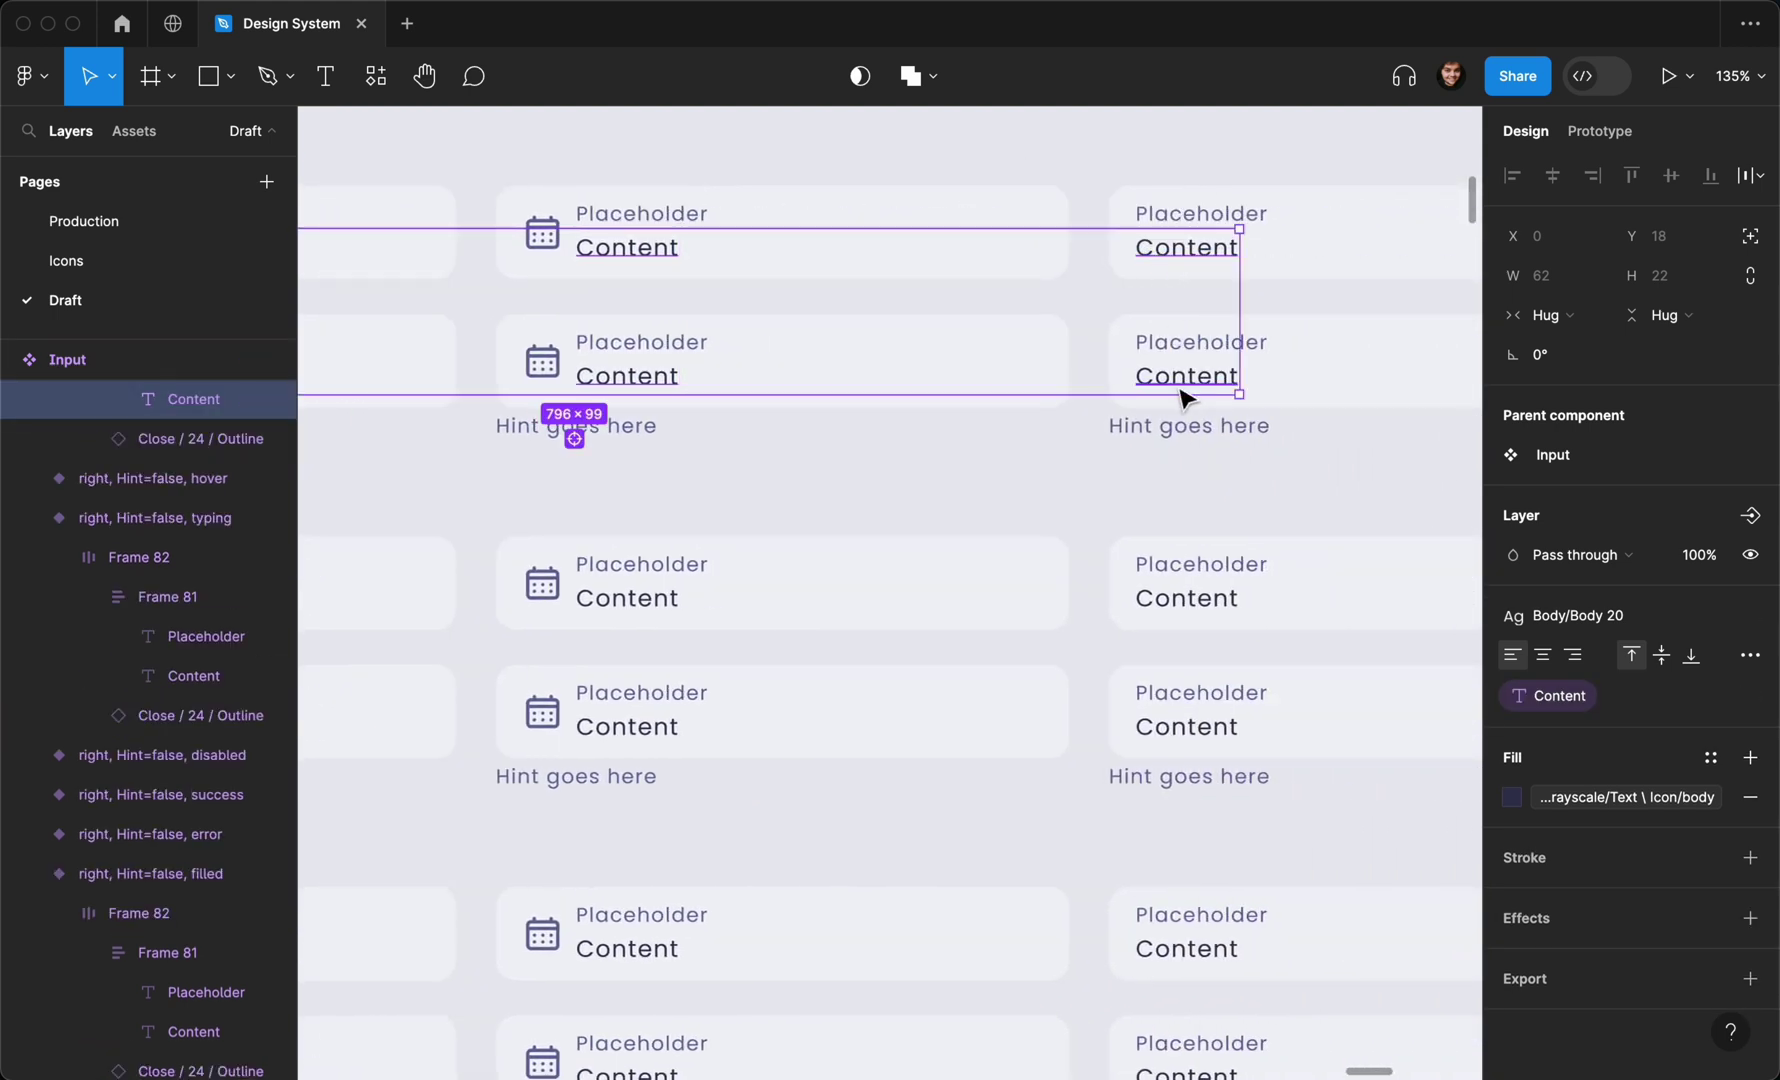
{"action": "scroll", "coordinate": [1186, 386], "scroll_direction": "right", "scroll_amount": 2}
{"action": "scroll", "coordinate": [1160, 300], "scroll_direction": "right", "scroll_amount": 6}
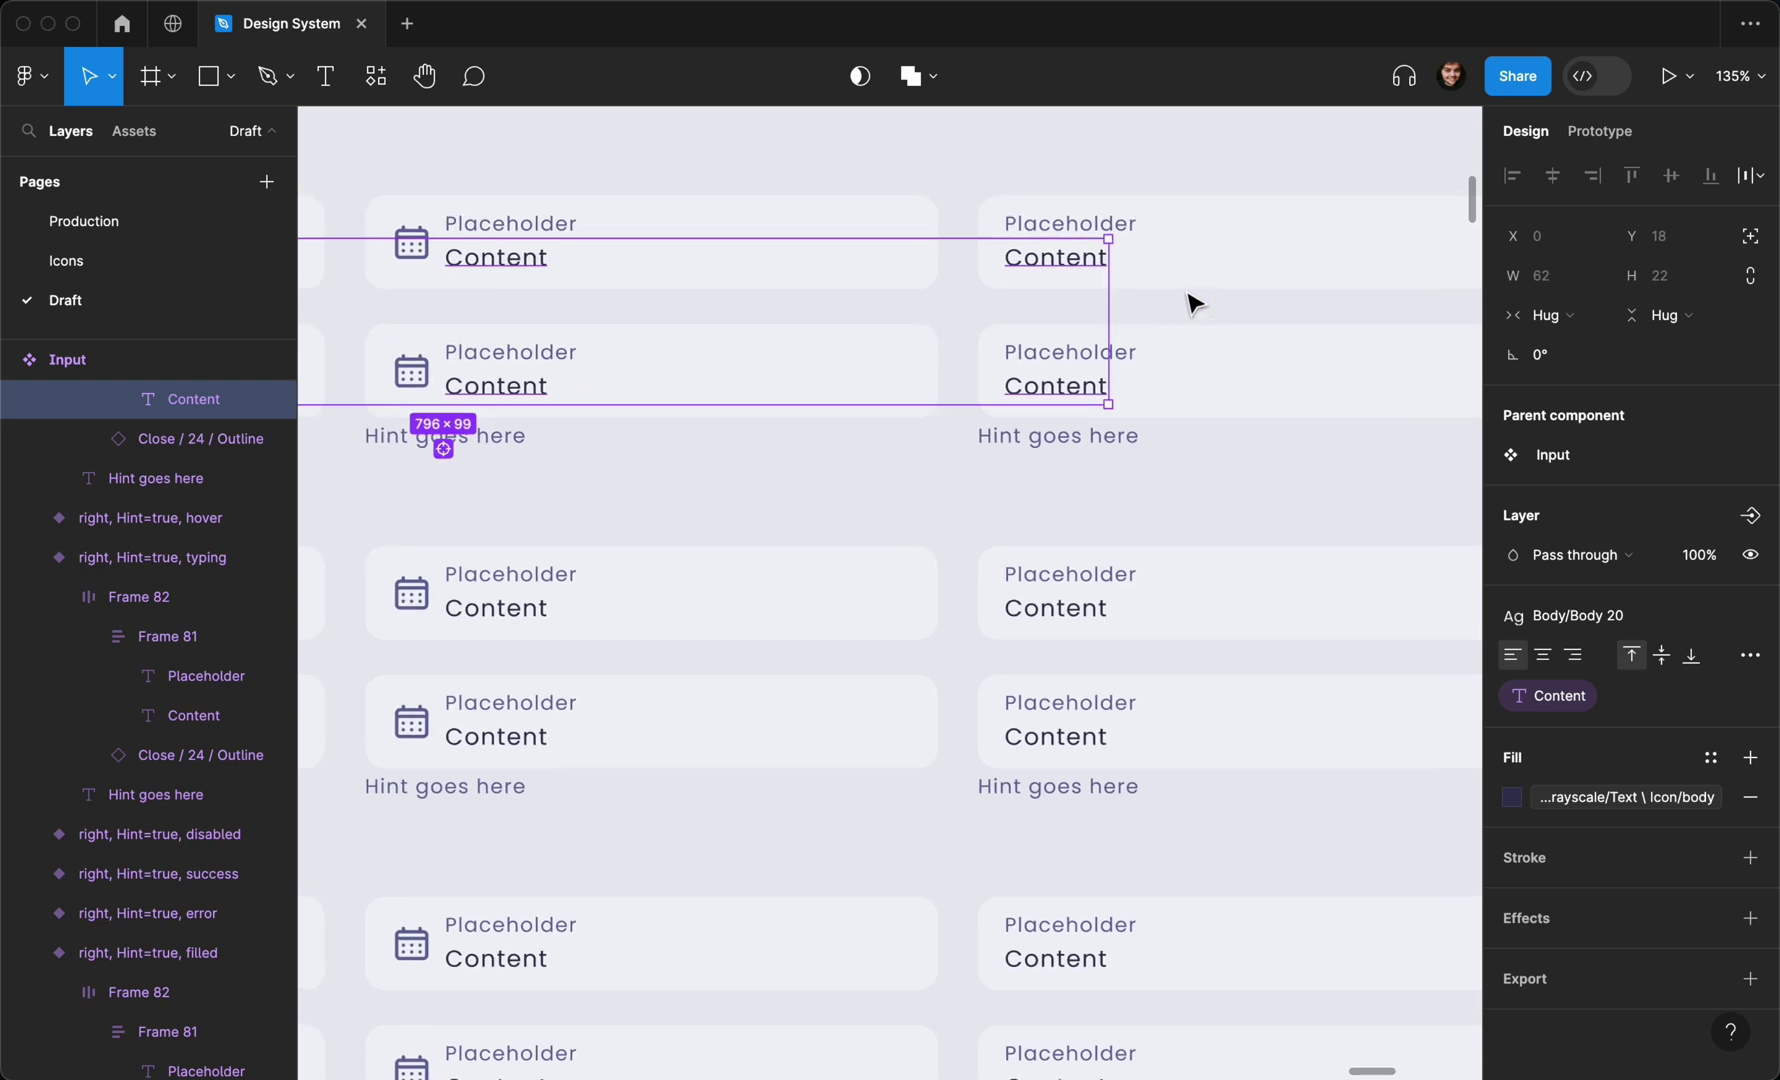
{"action": "left_click", "coordinate": [1290, 268], "text": "shift"}
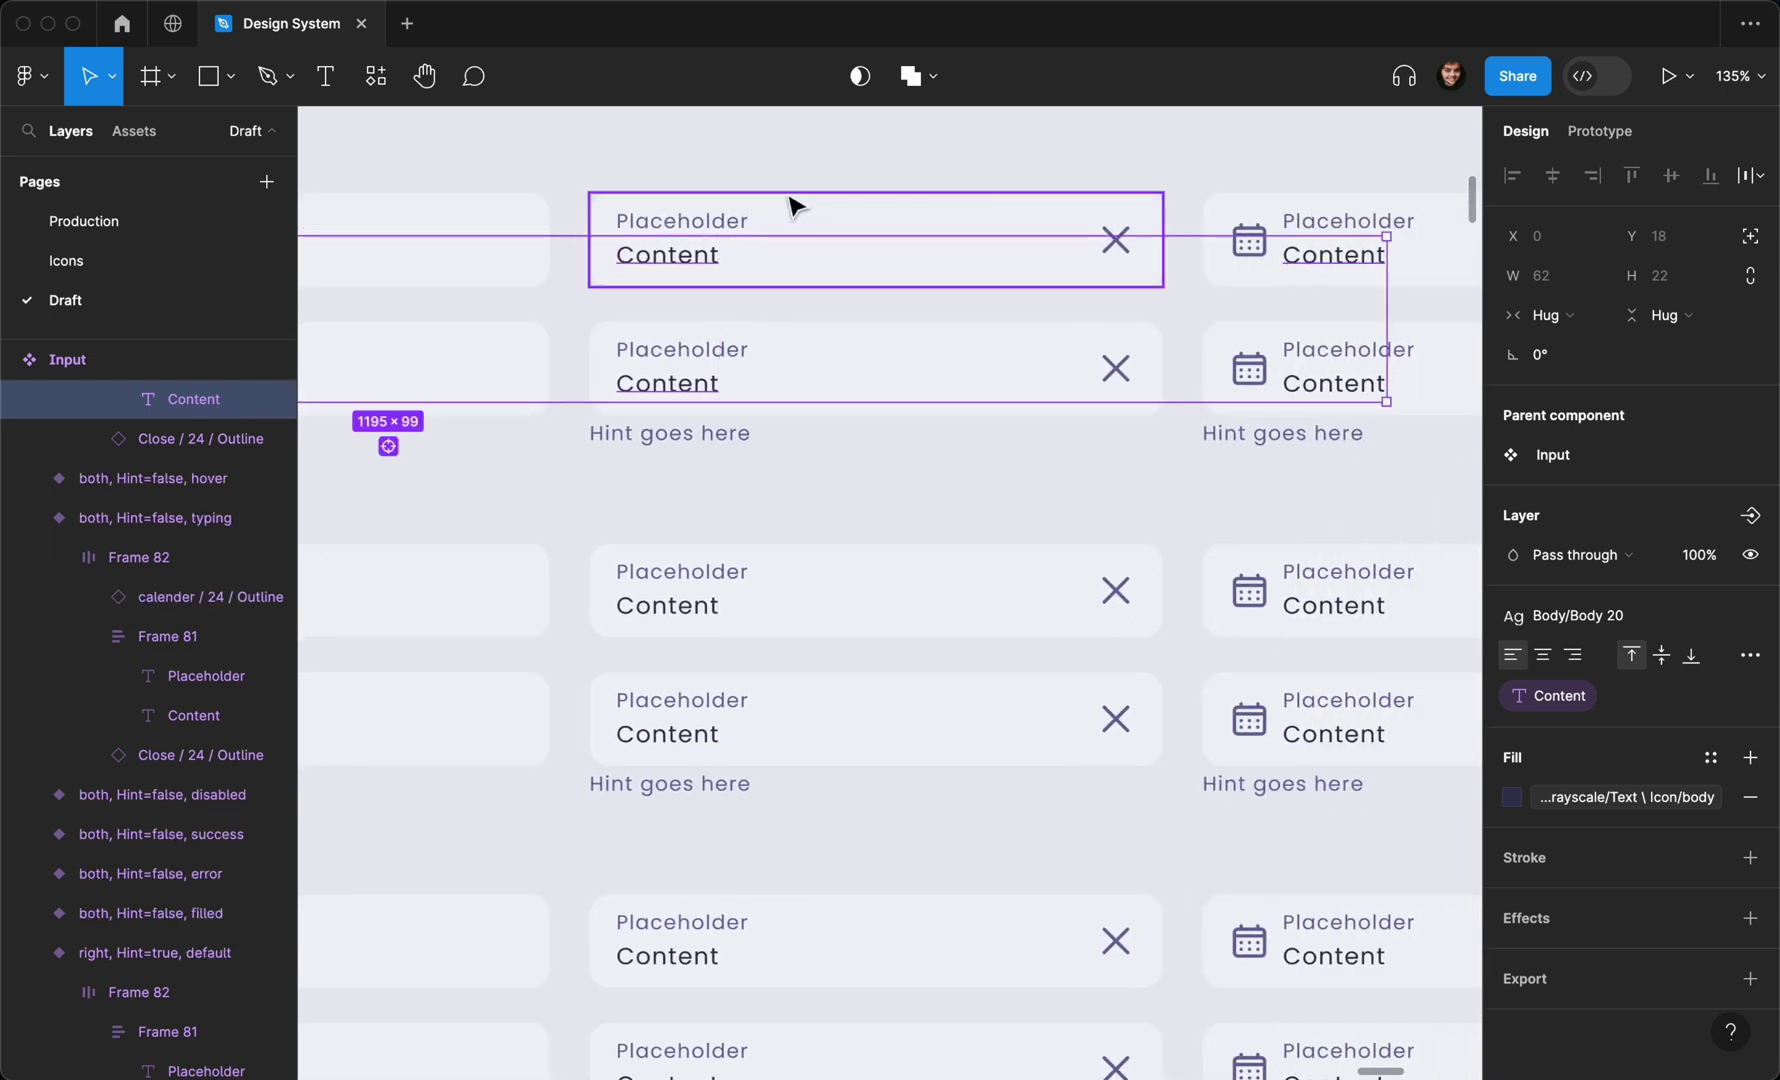
{"action": "left_click", "coordinate": [1320, 386], "text": "shift"}
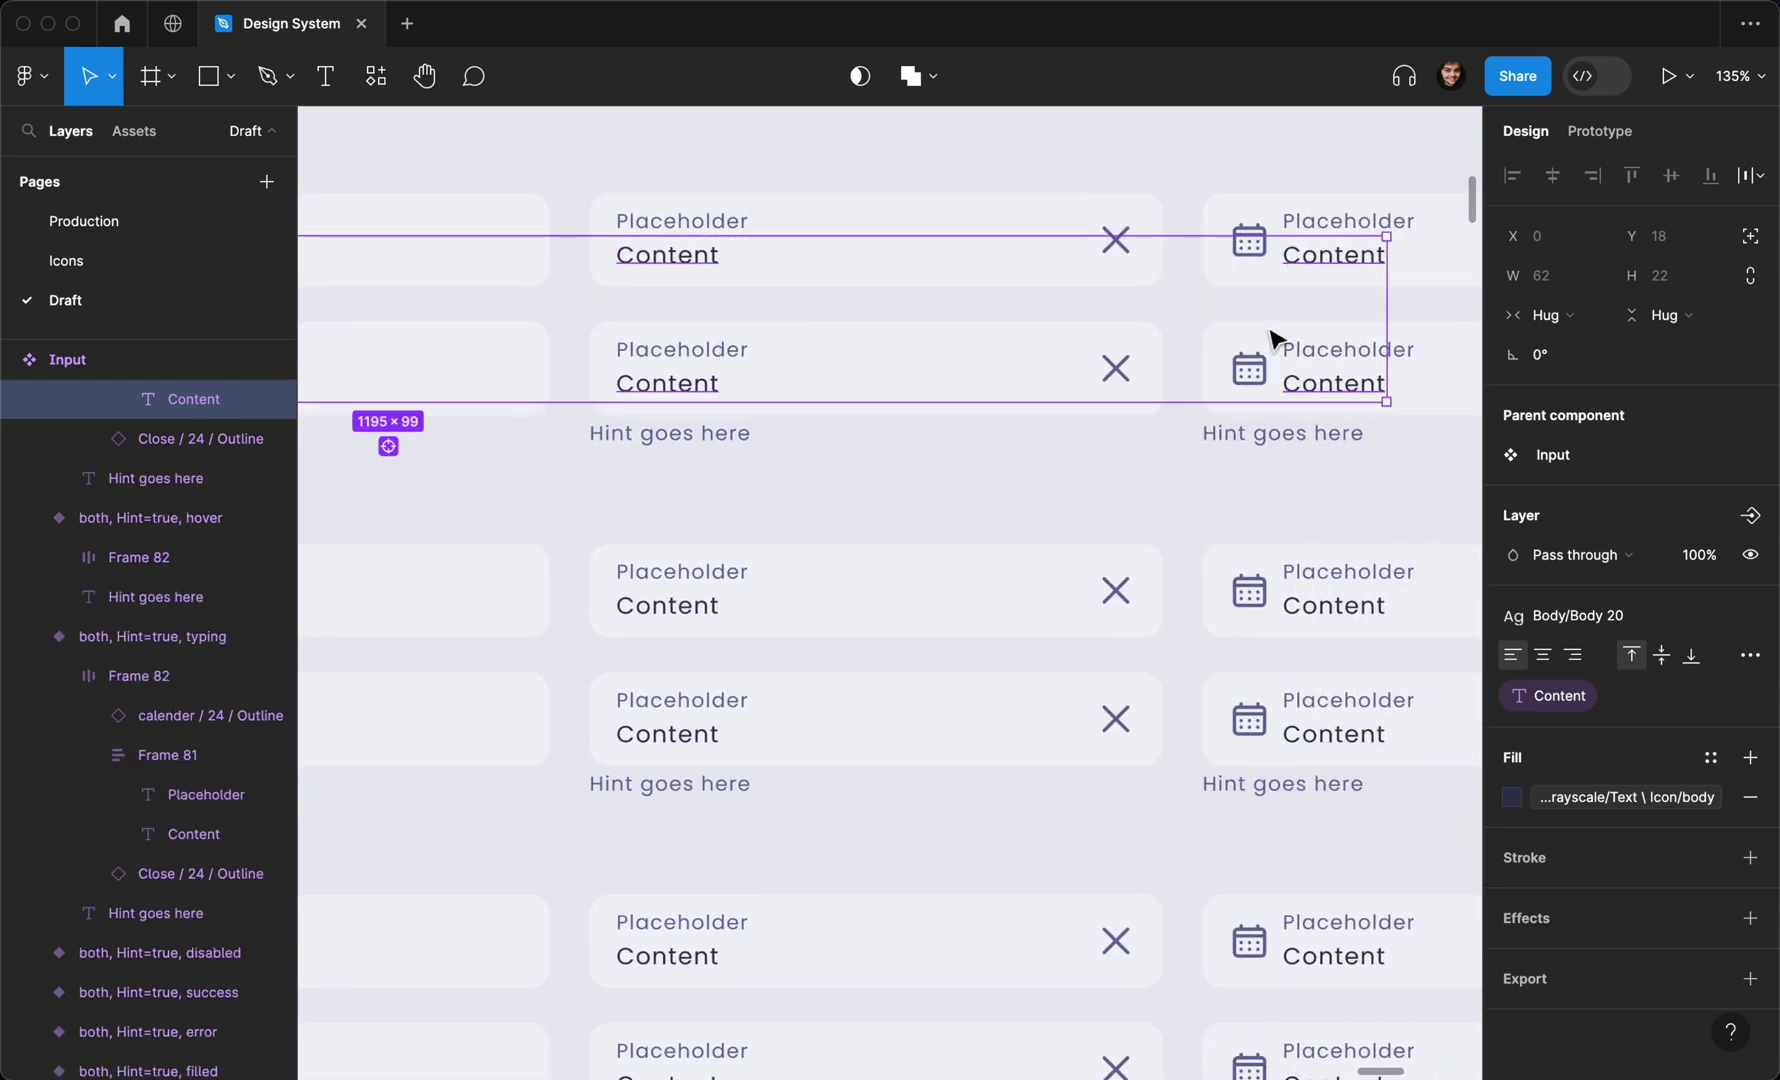
{"action": "scroll", "coordinate": [1272, 344], "scroll_direction": "down", "scroll_amount": 5}
{"action": "scroll", "coordinate": [1180, 310], "scroll_direction": "left", "scroll_amount": 1}
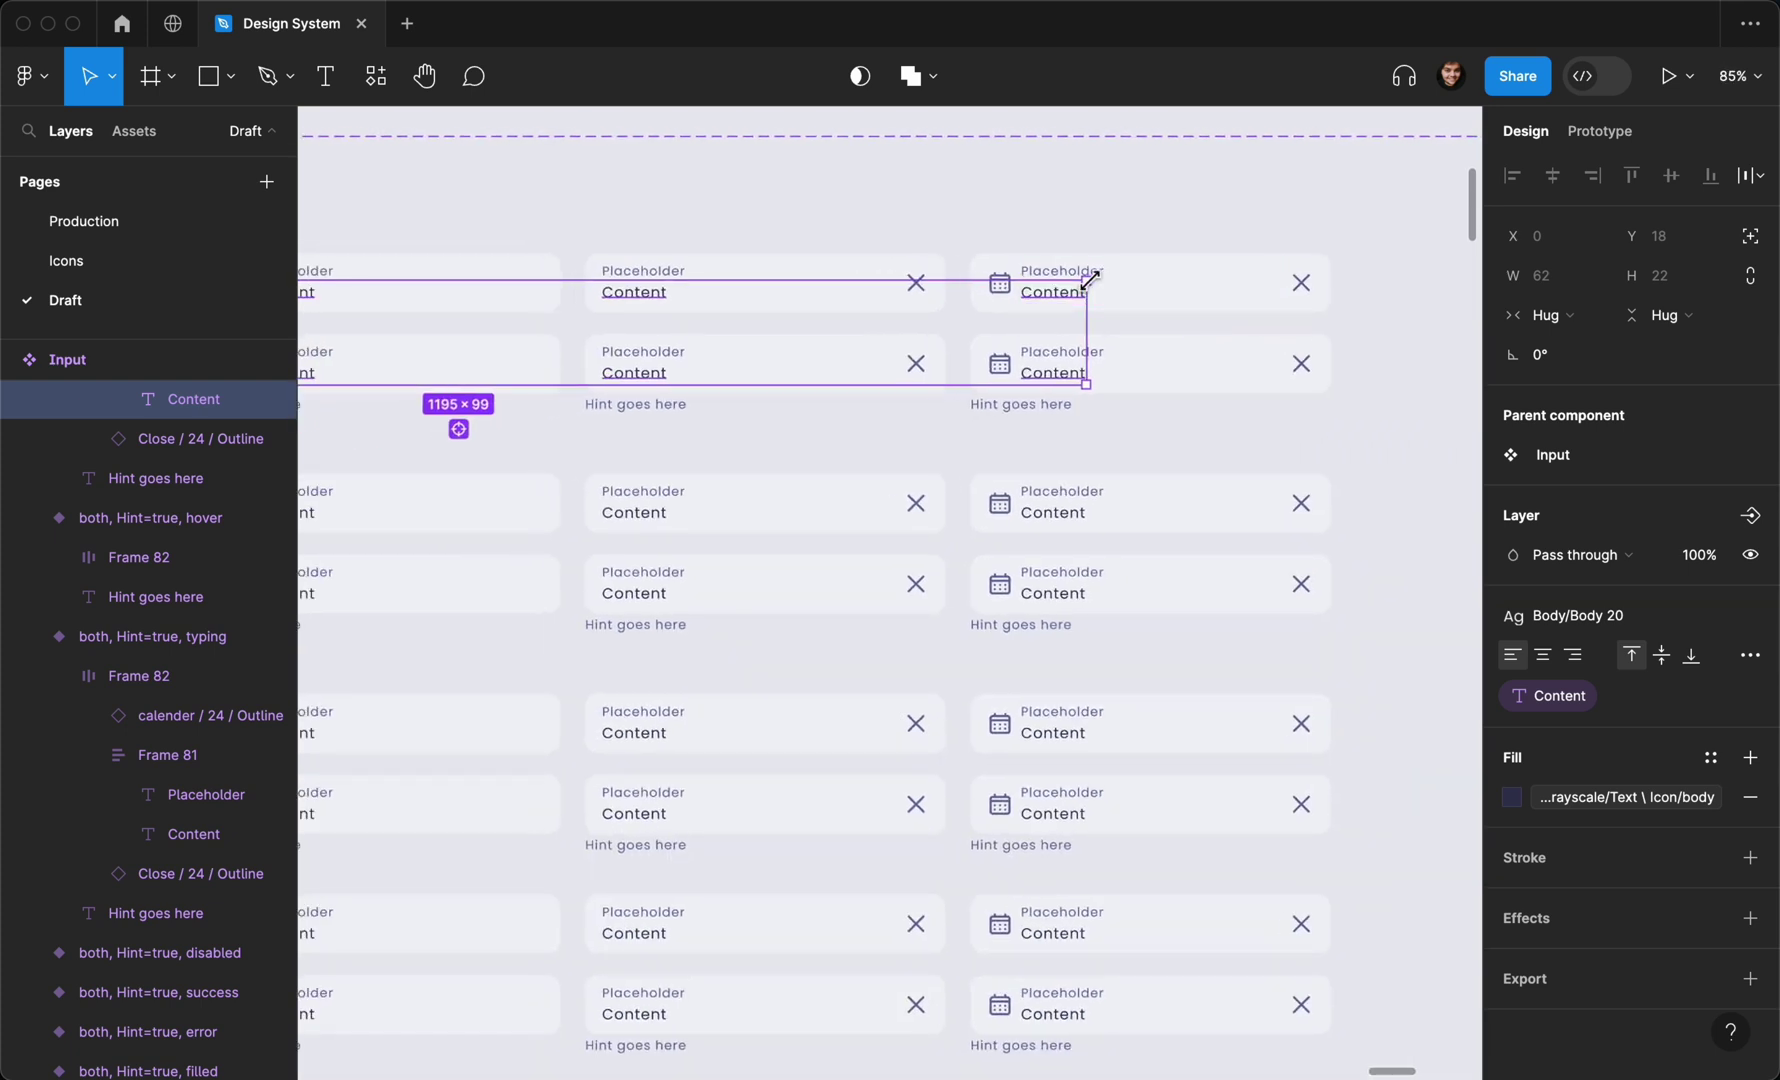
{"action": "scroll", "coordinate": [858, 343], "scroll_direction": "up", "scroll_amount": 5}
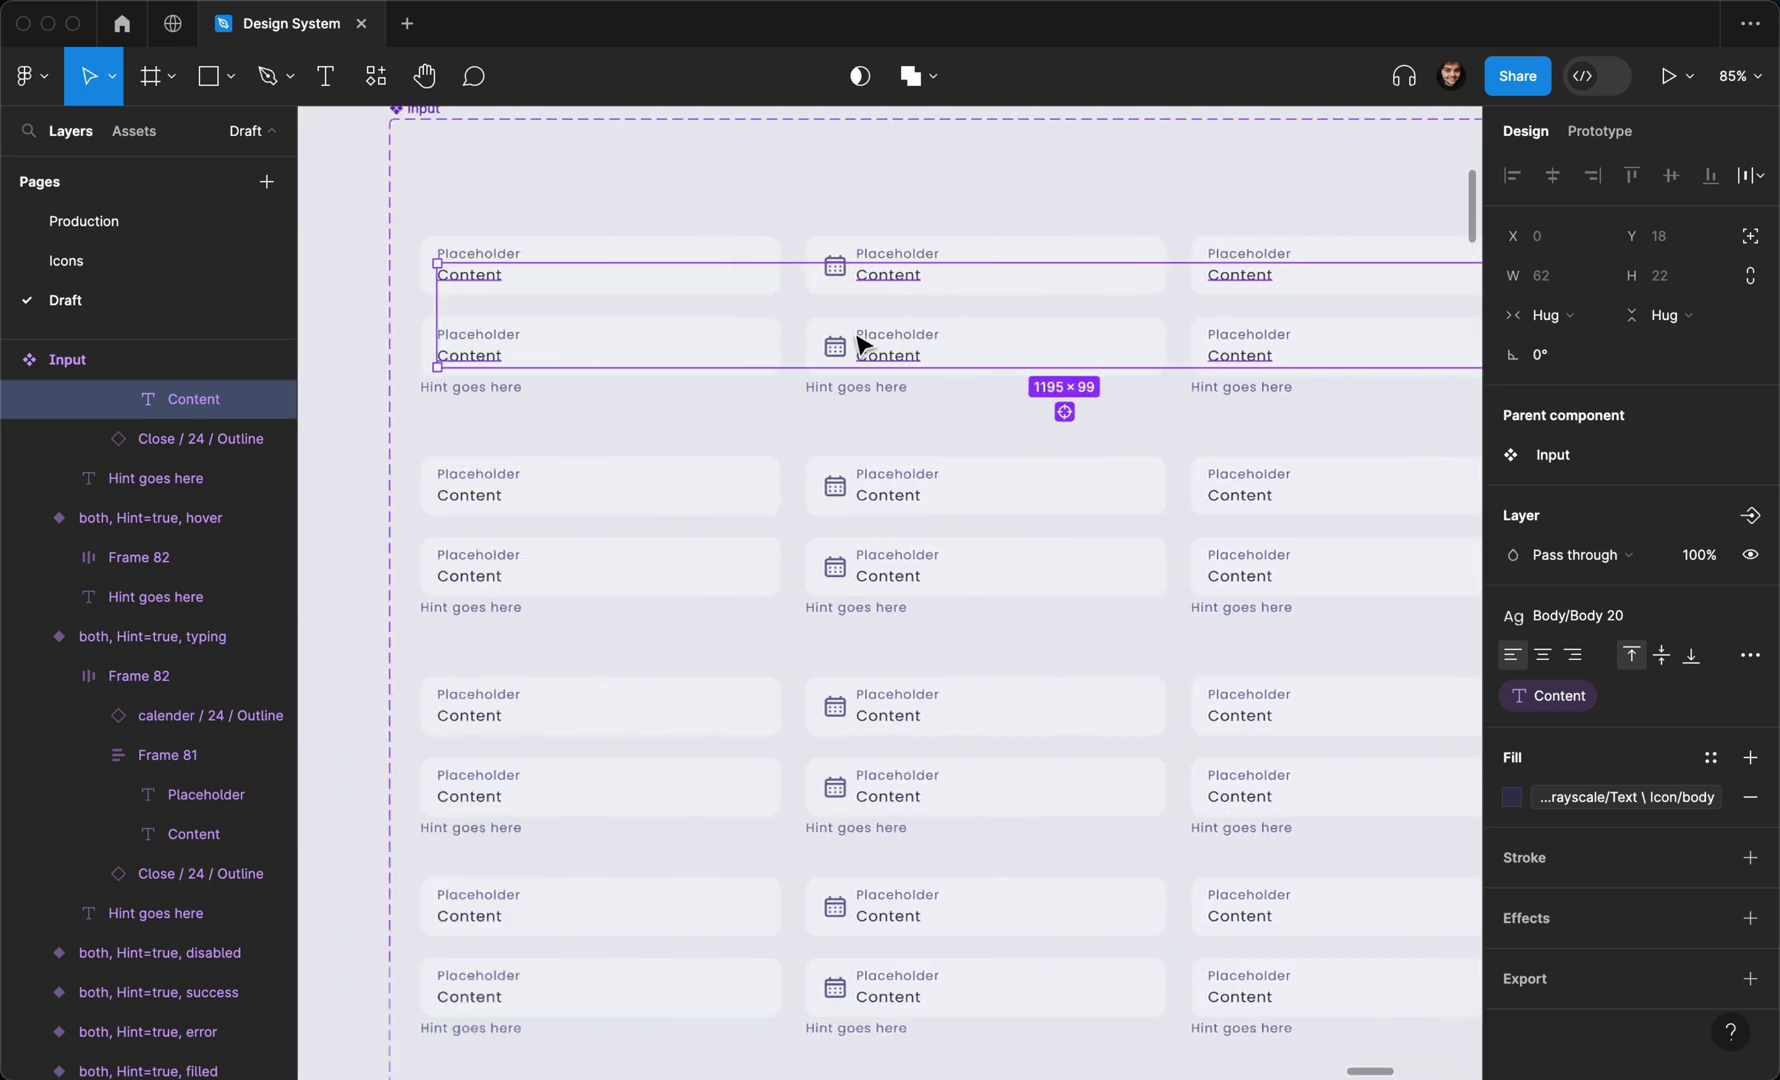
{"action": "scroll", "coordinate": [858, 343], "scroll_direction": "left", "scroll_amount": 3}
{"action": "scroll", "coordinate": [858, 343], "scroll_direction": "up", "scroll_amount": 1}
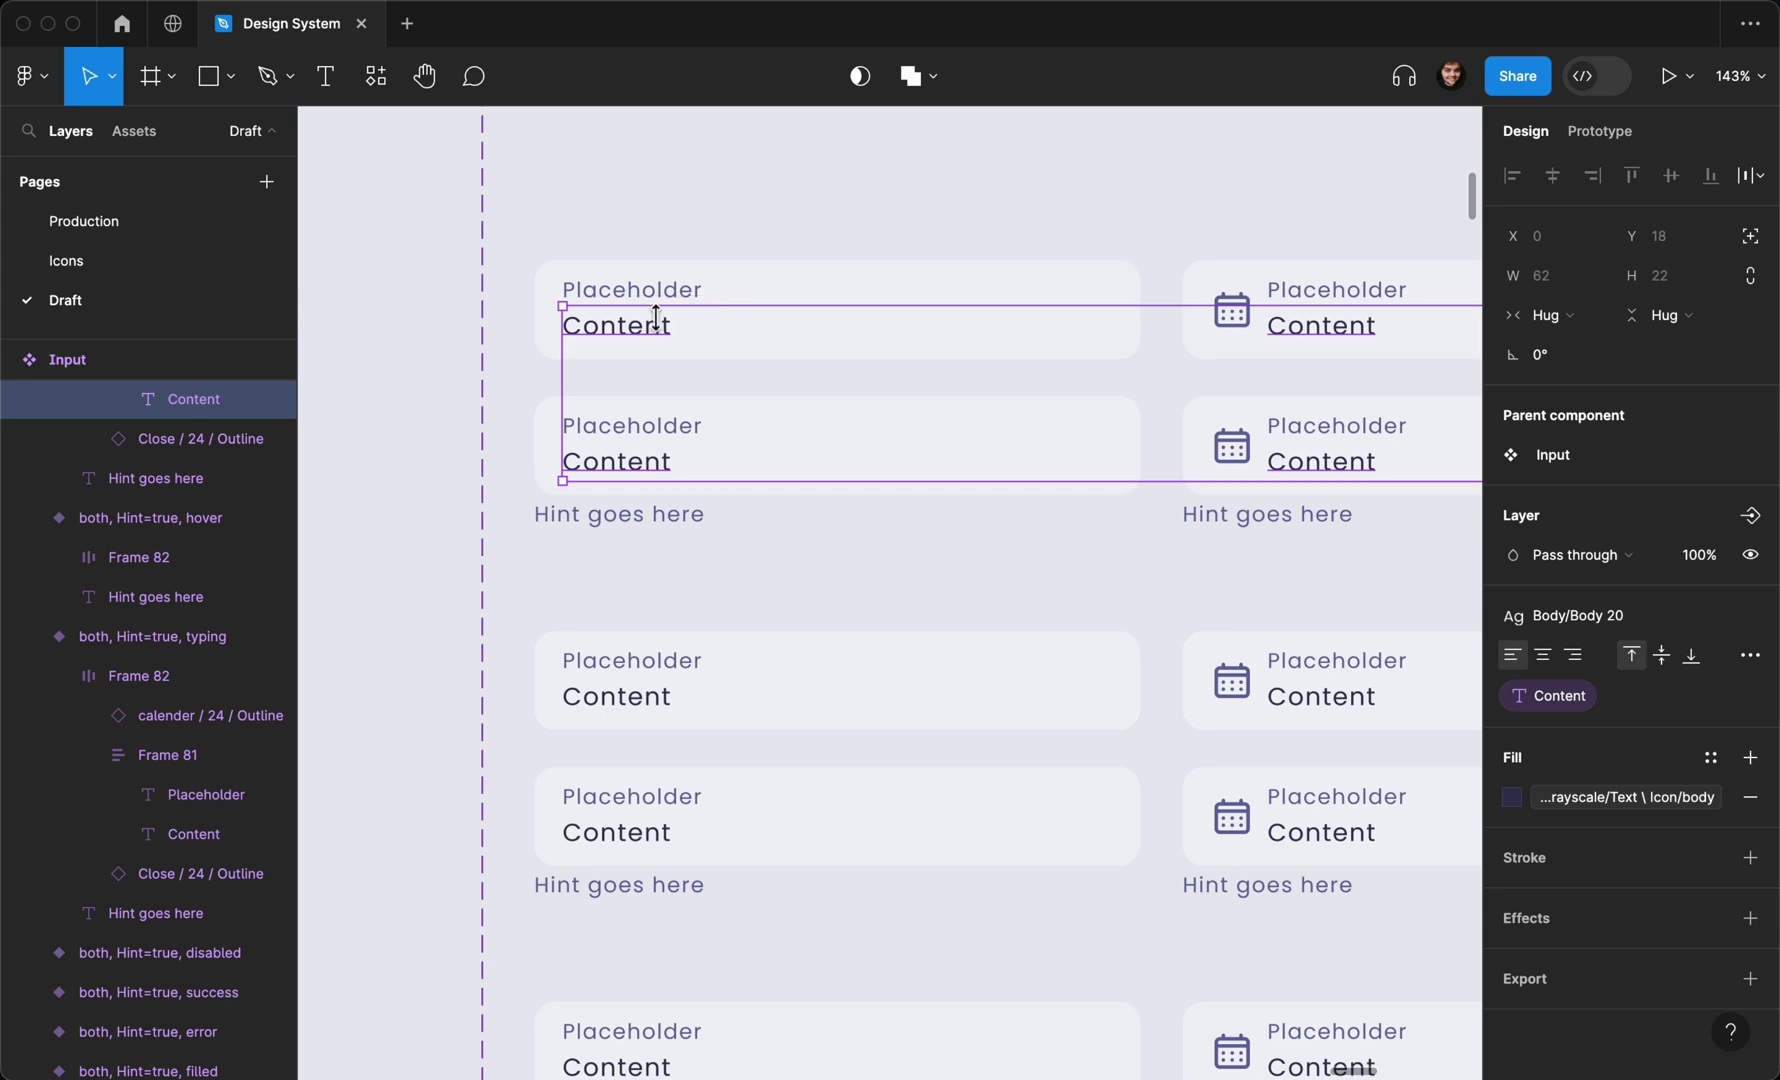
{"action": "key", "text": "Delete"}
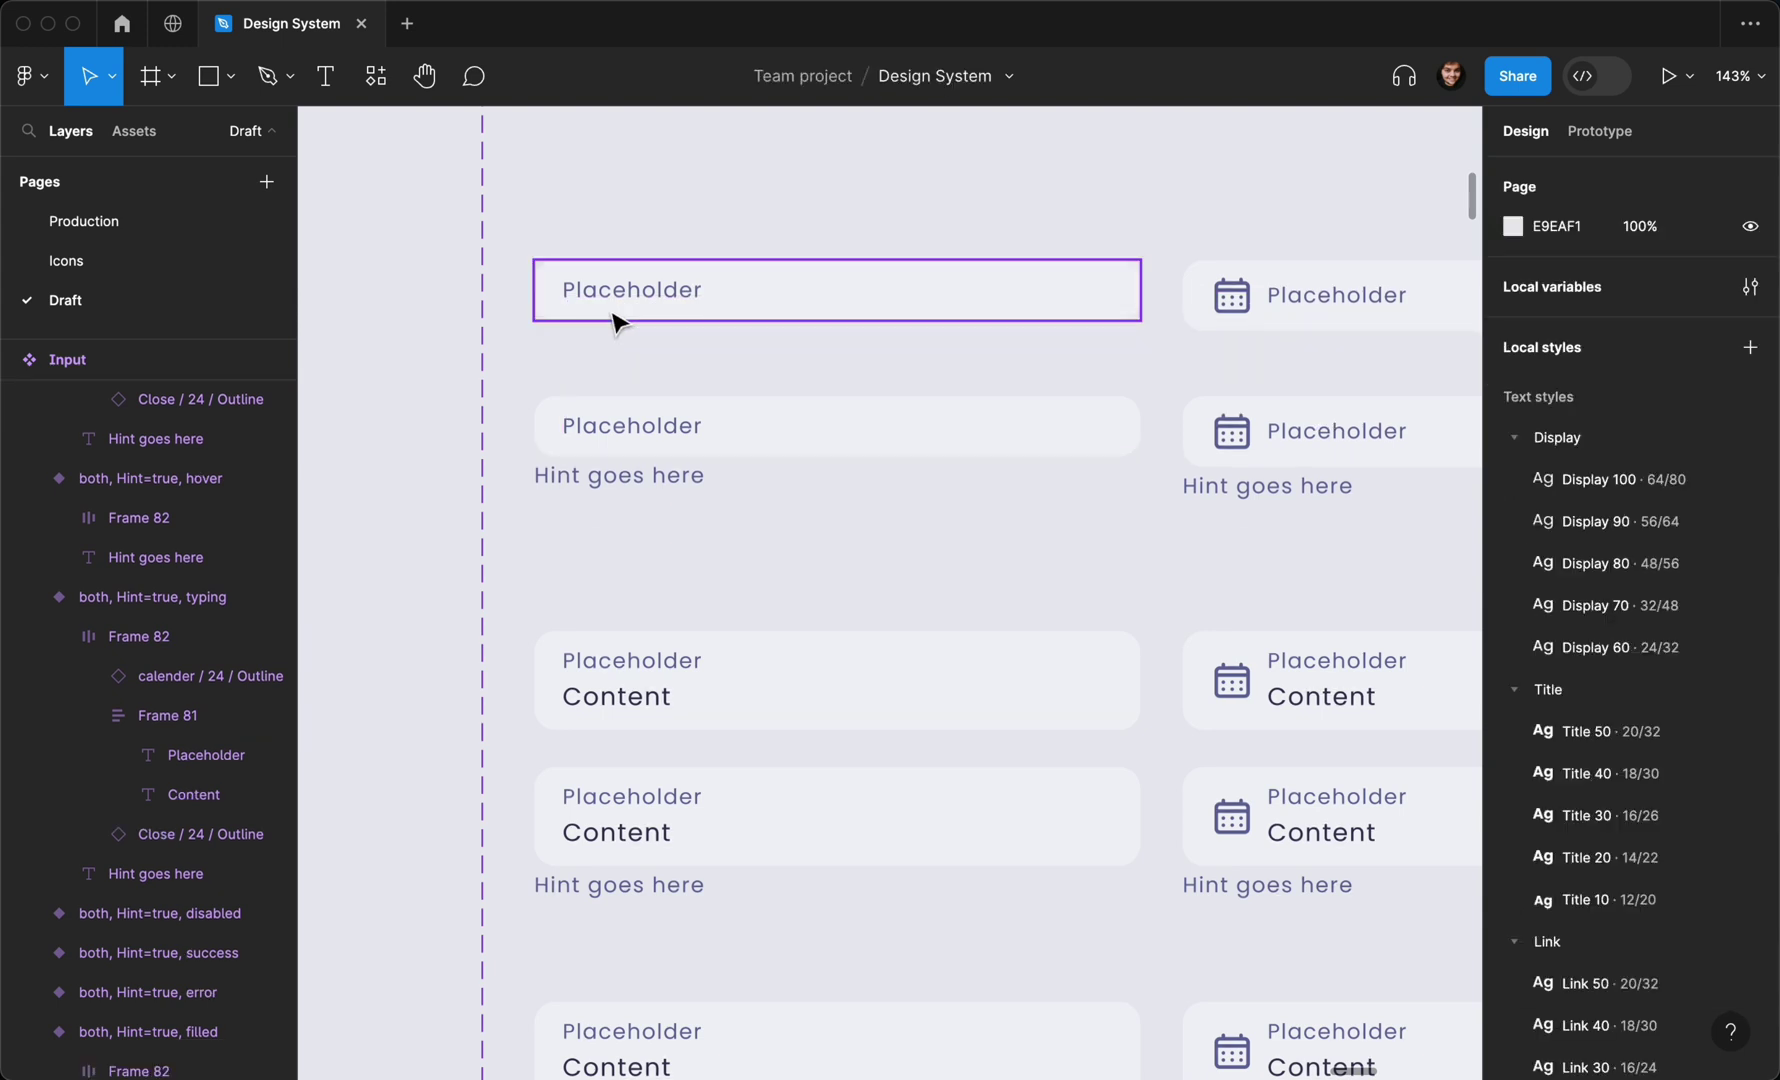
Check the calendar icon's dimensions in the left-icon default variant and the input frame's layout in the no-icon default variant
{"action": "scroll", "coordinate": [615, 318], "scroll_direction": "right", "scroll_amount": 5}
{"action": "scroll", "coordinate": [598, 318], "scroll_direction": "left", "scroll_amount": 3}
{"action": "scroll", "coordinate": [630, 318], "scroll_direction": "down", "scroll_amount": 2}
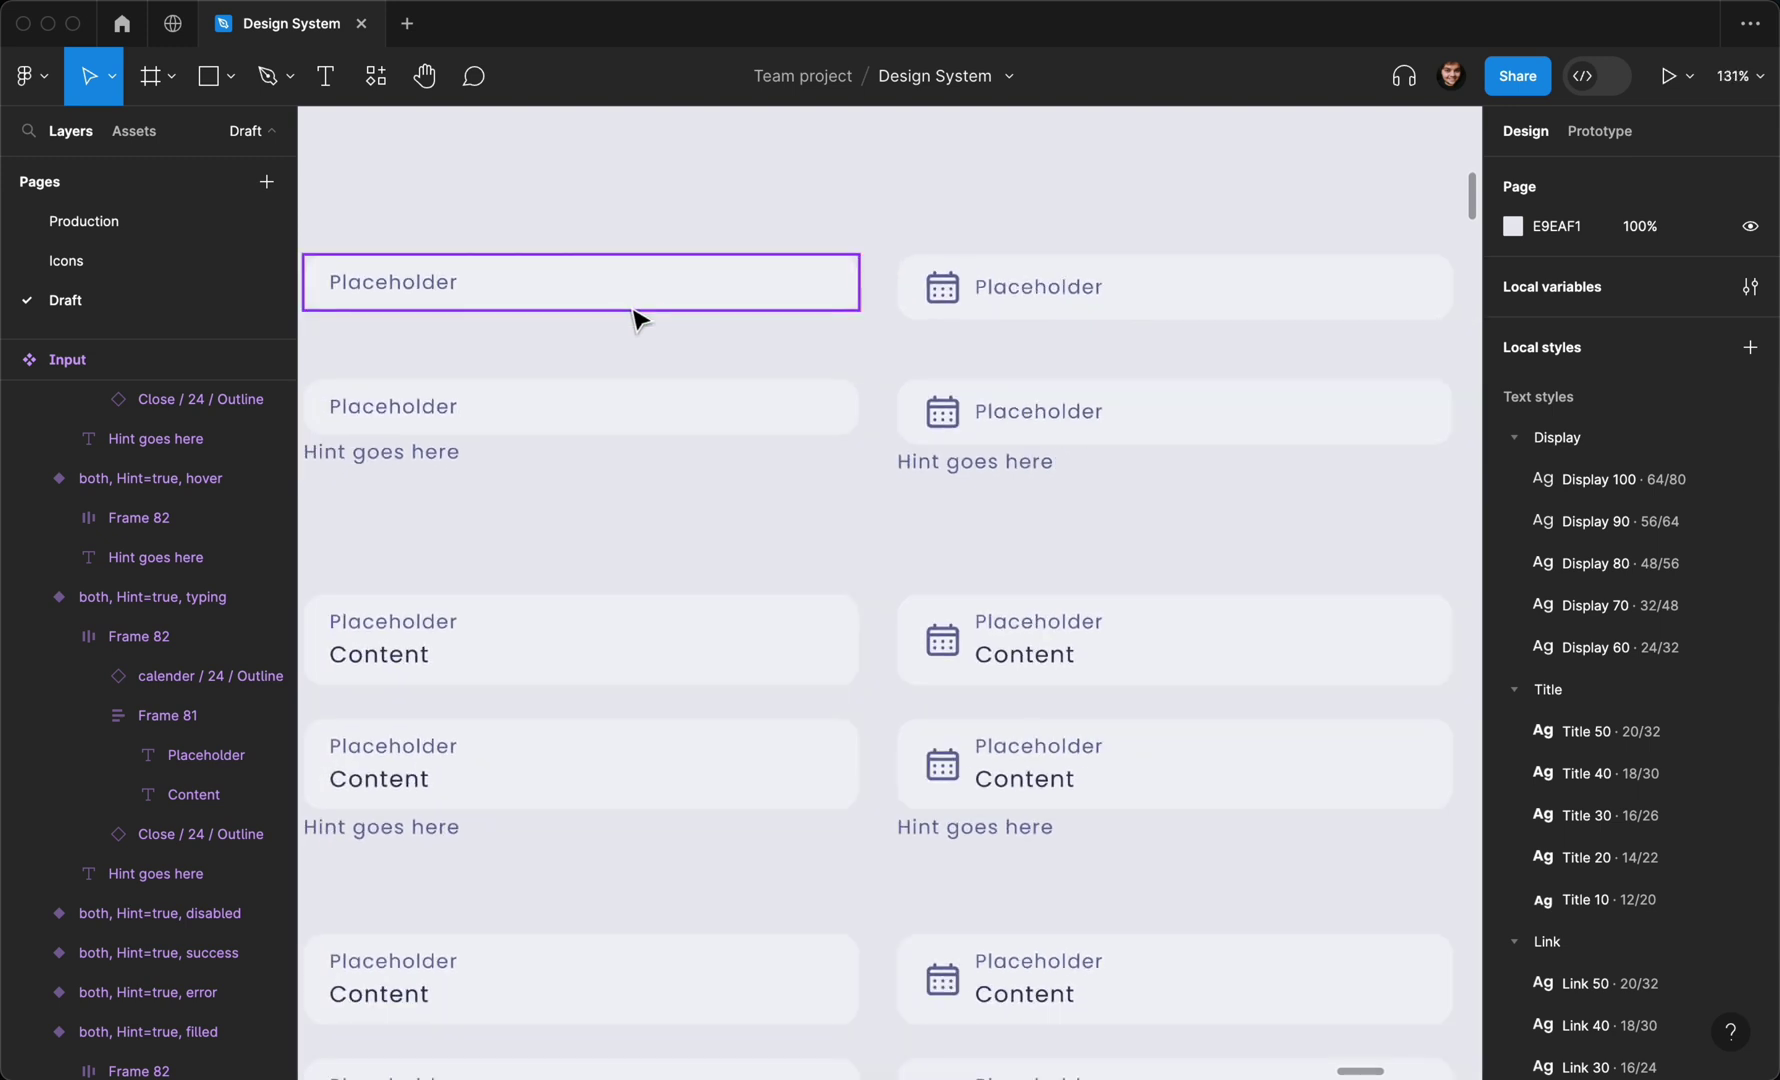
{"action": "left_click", "coordinate": [955, 292]}
{"action": "left_click", "coordinate": [955, 292]}
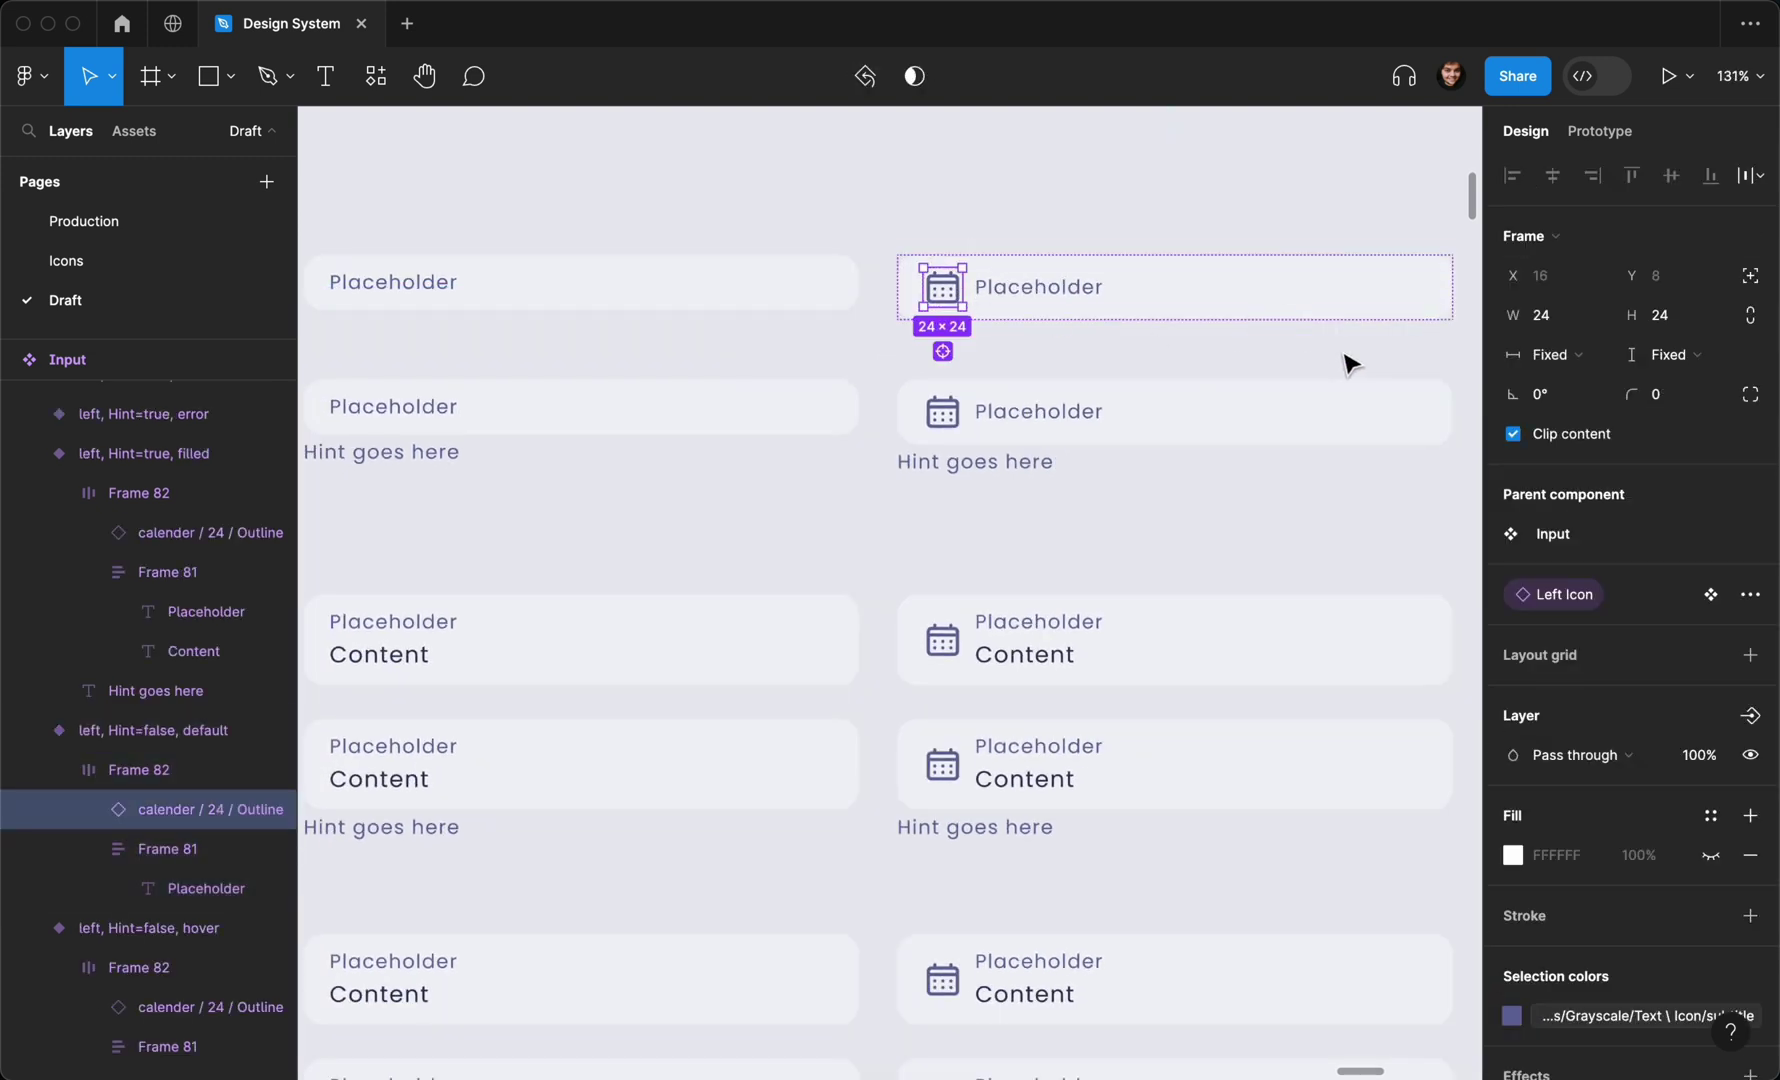
{"action": "left_click", "coordinate": [425, 290]}
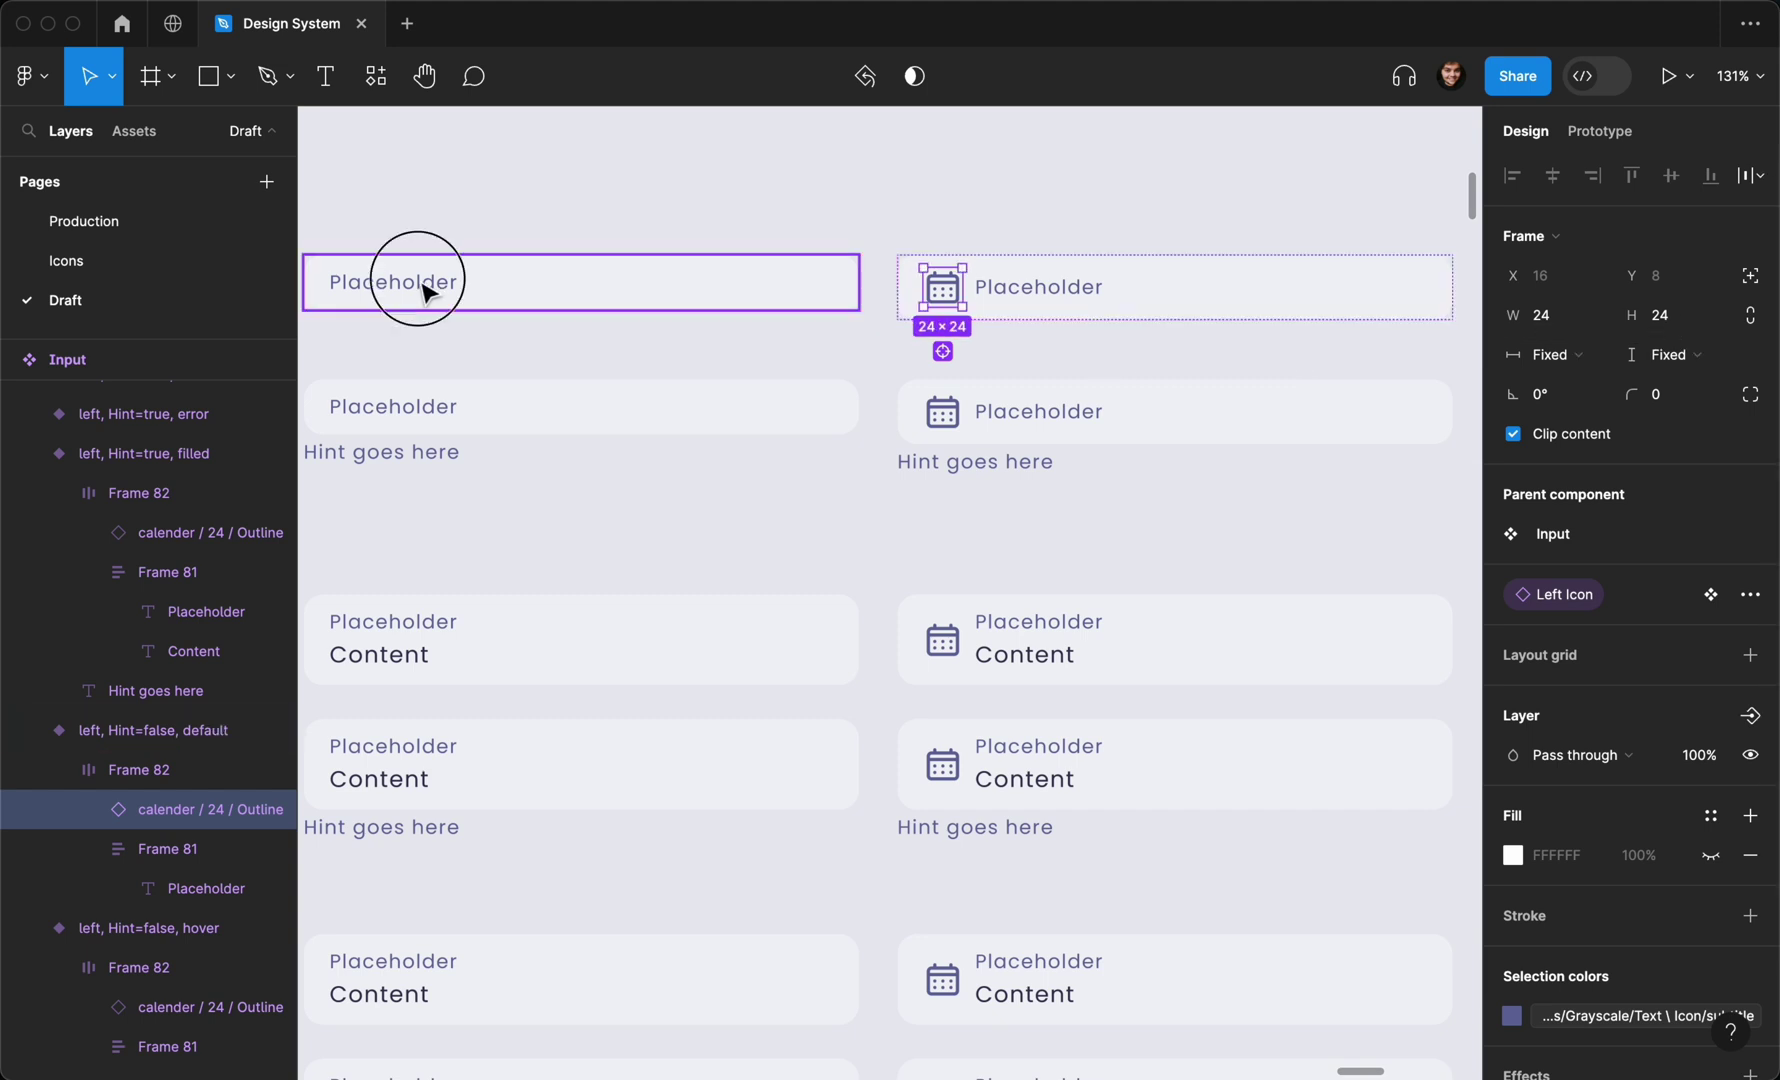
{"action": "left_click", "coordinate": [403, 280]}
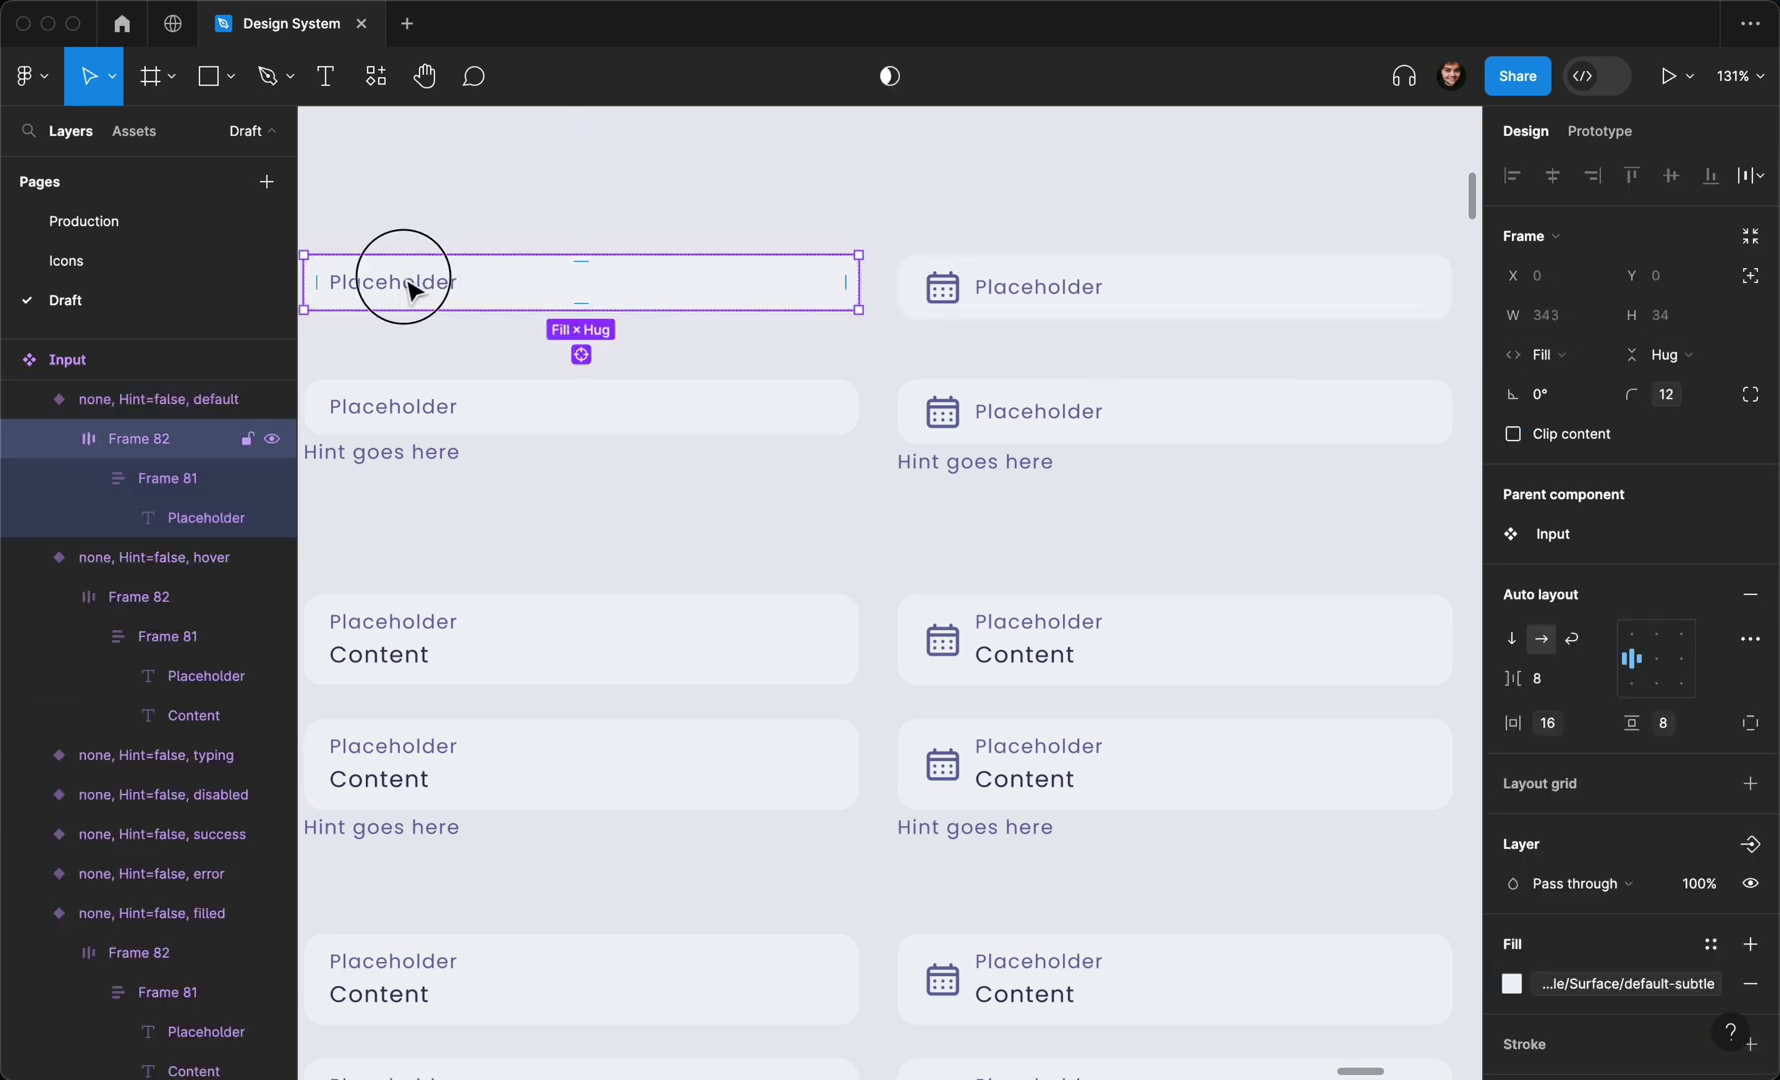
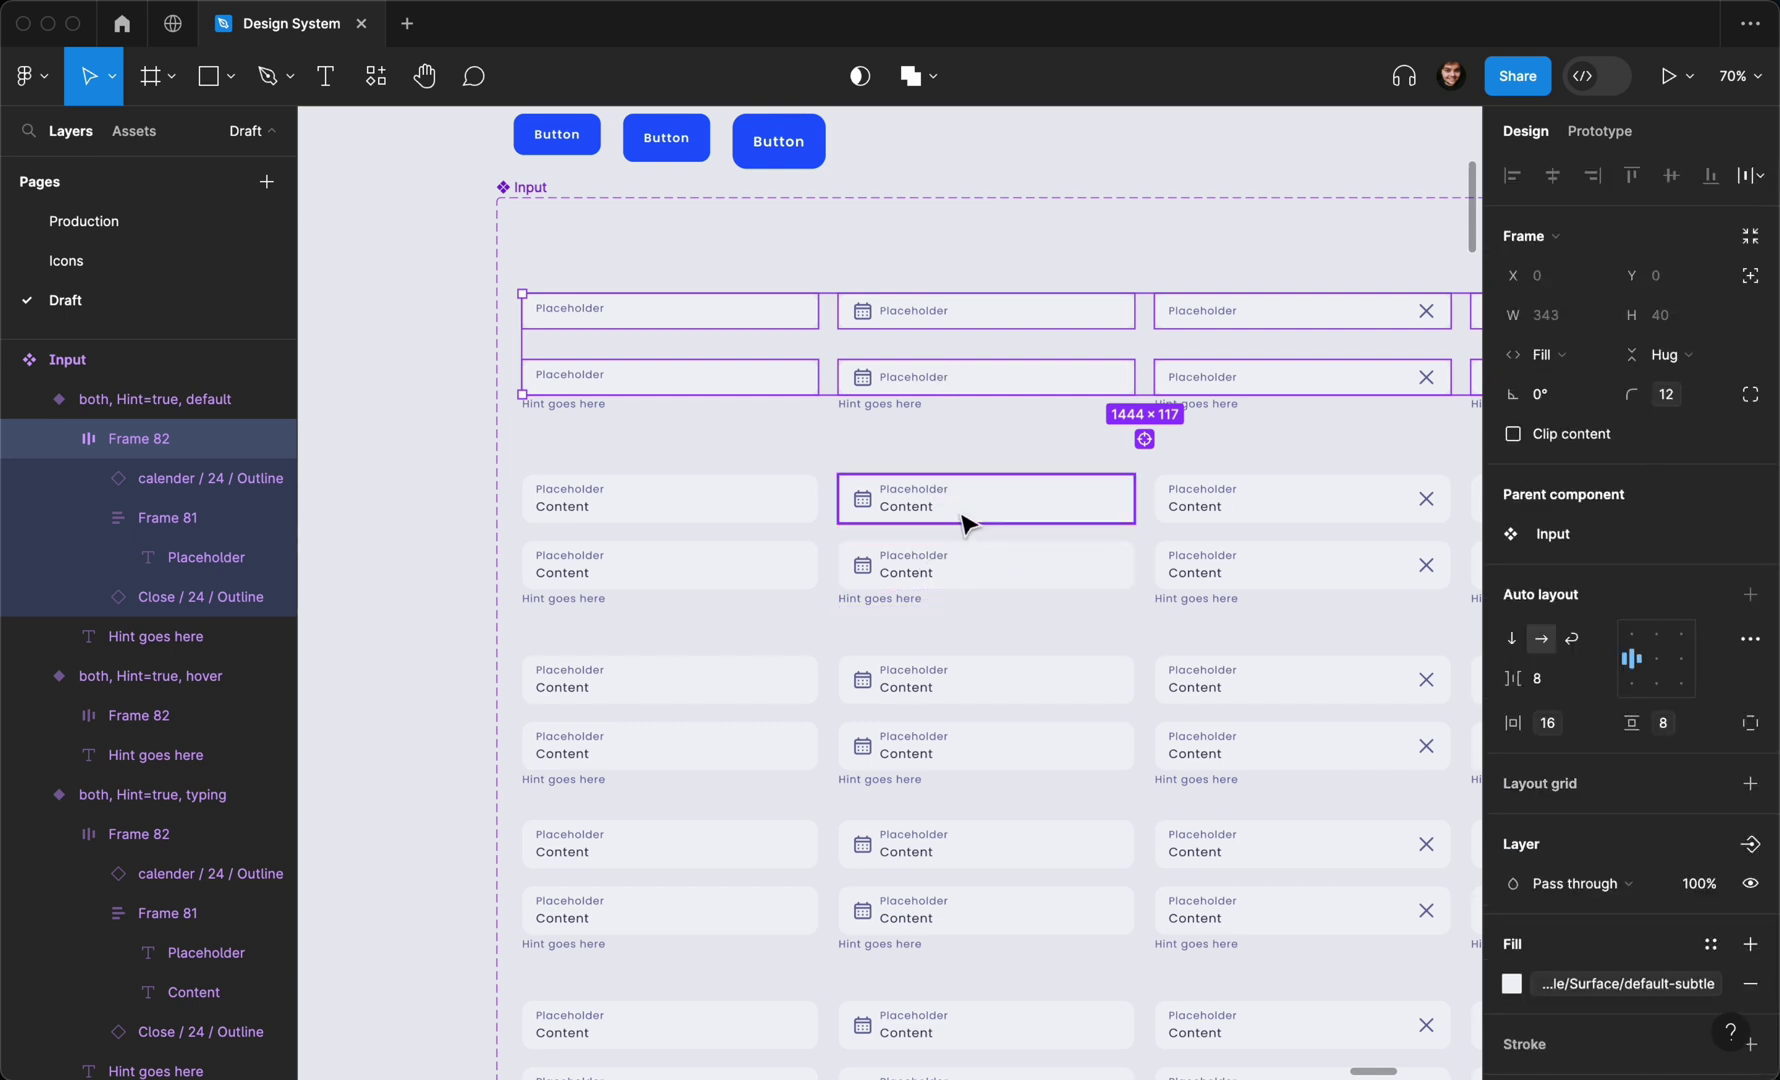
Select the Placeholder text layers in all eight default variants and apply the Body 20 text style to them
{"action": "scroll", "coordinate": [961, 520], "scroll_direction": "up", "scroll_amount": 5}
{"action": "scroll", "coordinate": [961, 520], "scroll_direction": "left", "scroll_amount": 2}
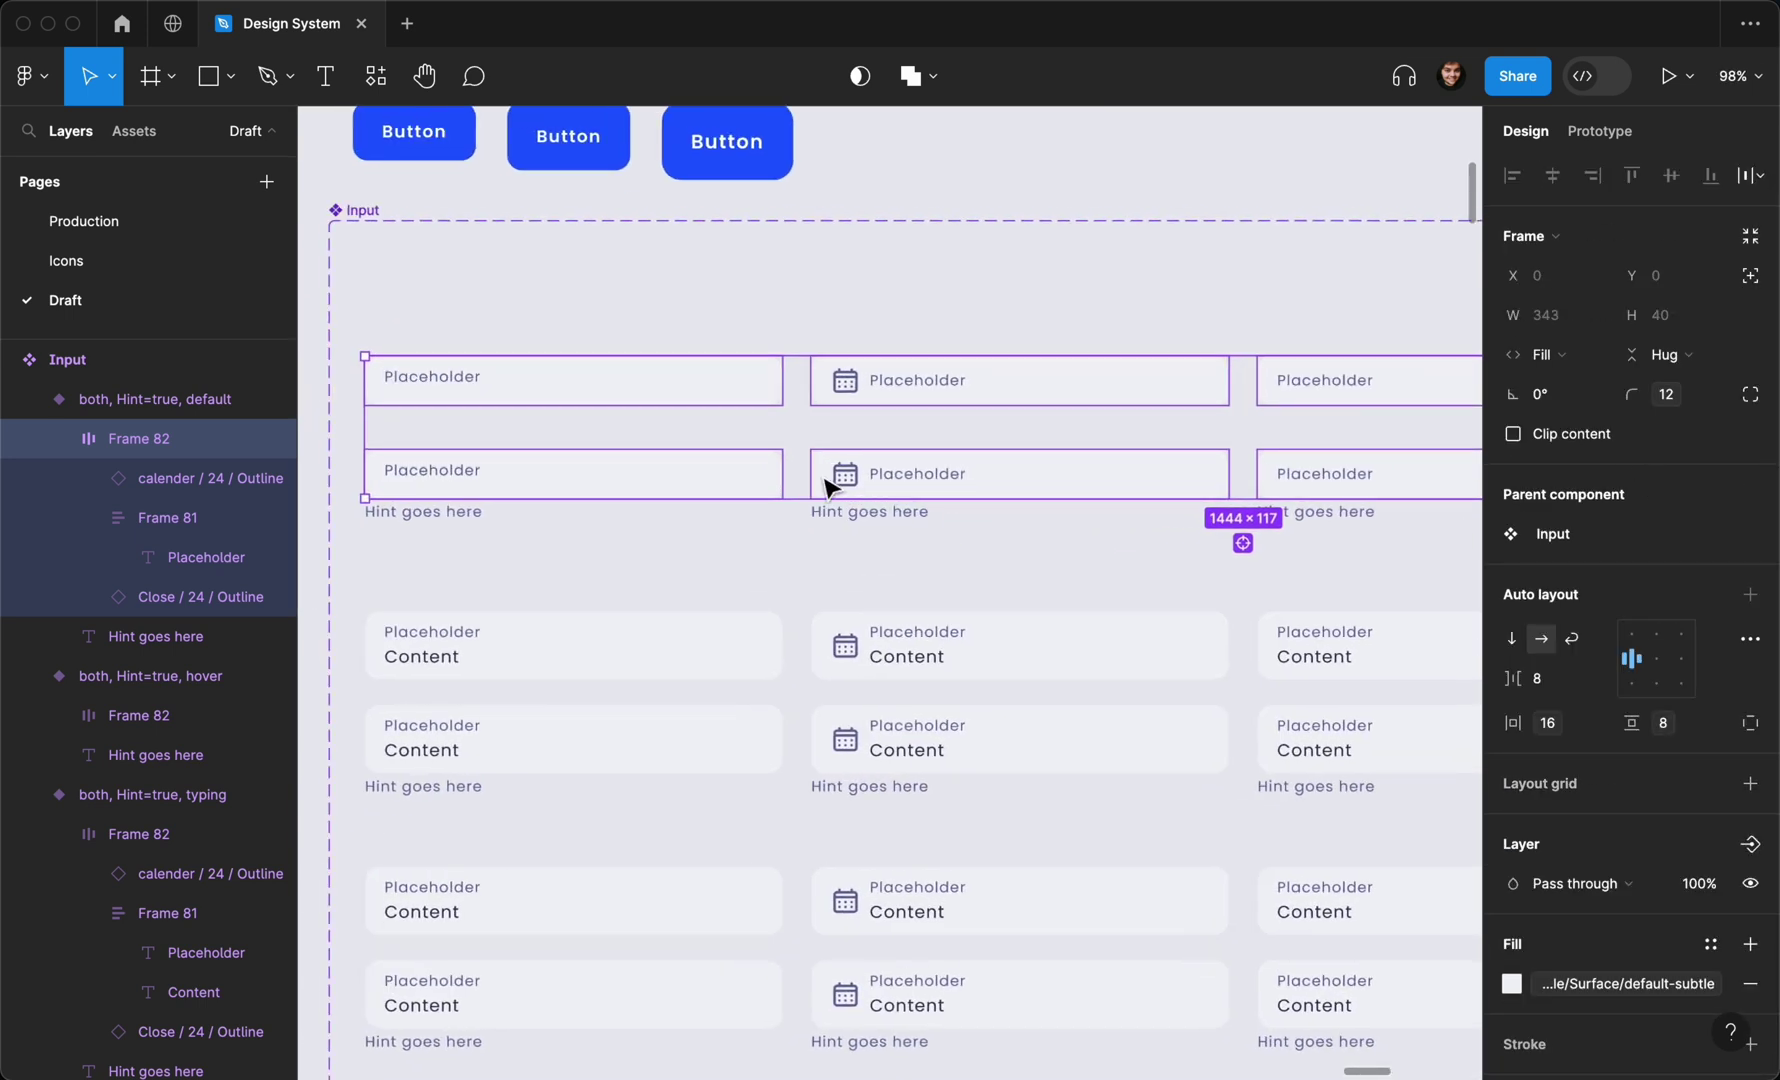
{"action": "left_click", "coordinate": [470, 390], "text": "super"}
{"action": "left_click", "coordinate": [470, 470], "text": "shift"}
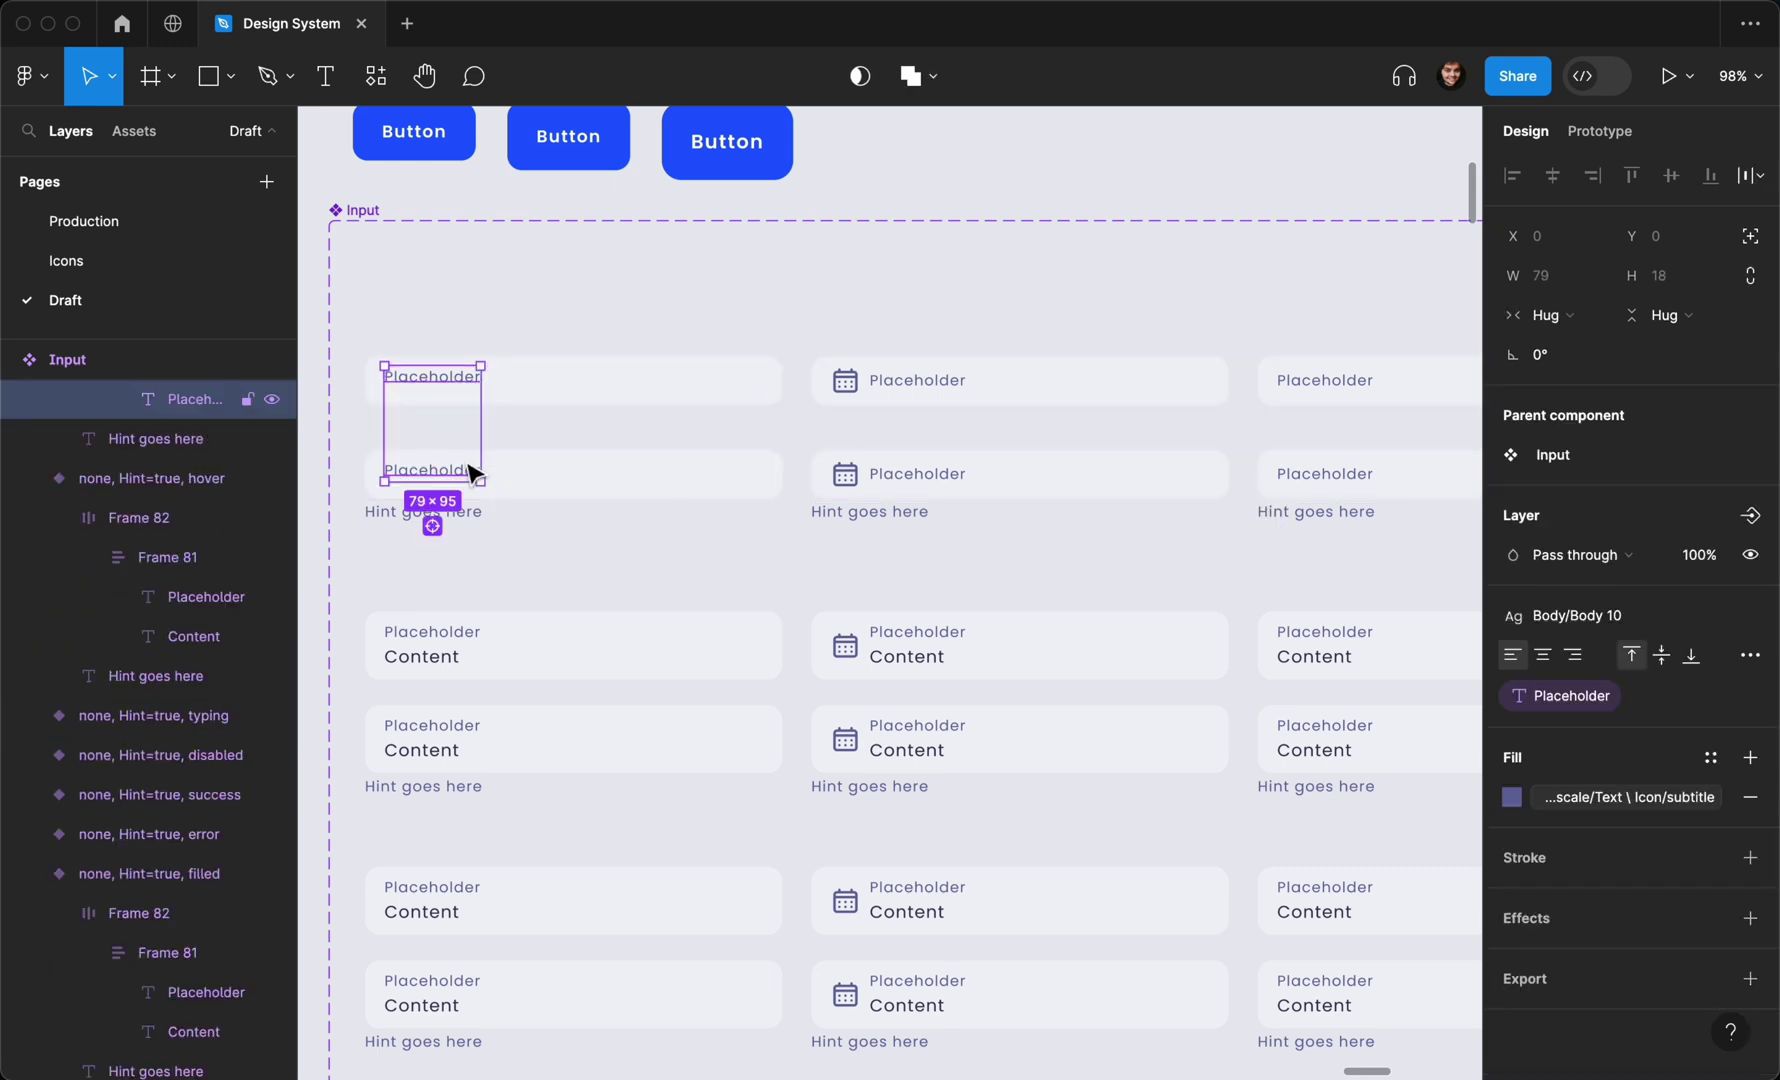
{"action": "left_click", "coordinate": [930, 388], "text": "shift"}
{"action": "left_click", "coordinate": [930, 477], "text": "shift"}
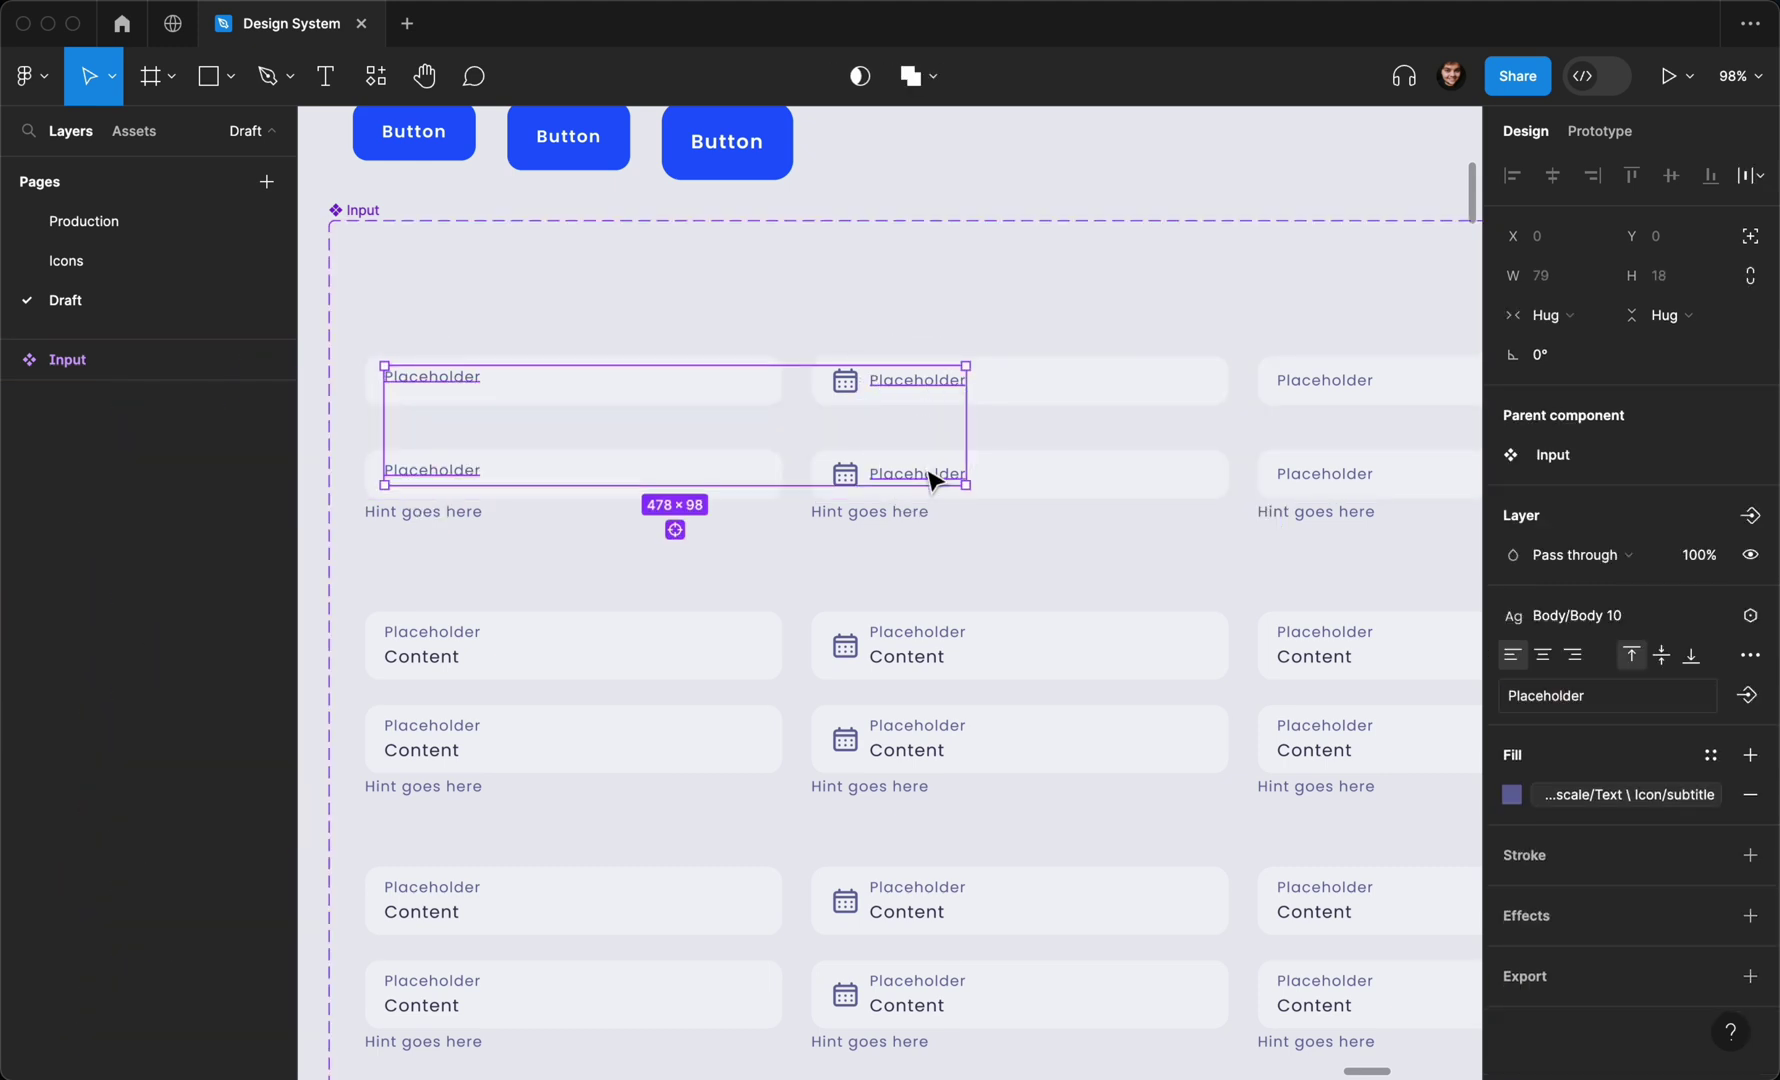
{"action": "left_click", "coordinate": [1323, 390], "text": "shift"}
{"action": "left_click", "coordinate": [1333, 462], "text": "shift"}
{"action": "scroll", "coordinate": [1251, 460], "scroll_direction": "right", "scroll_amount": 5}
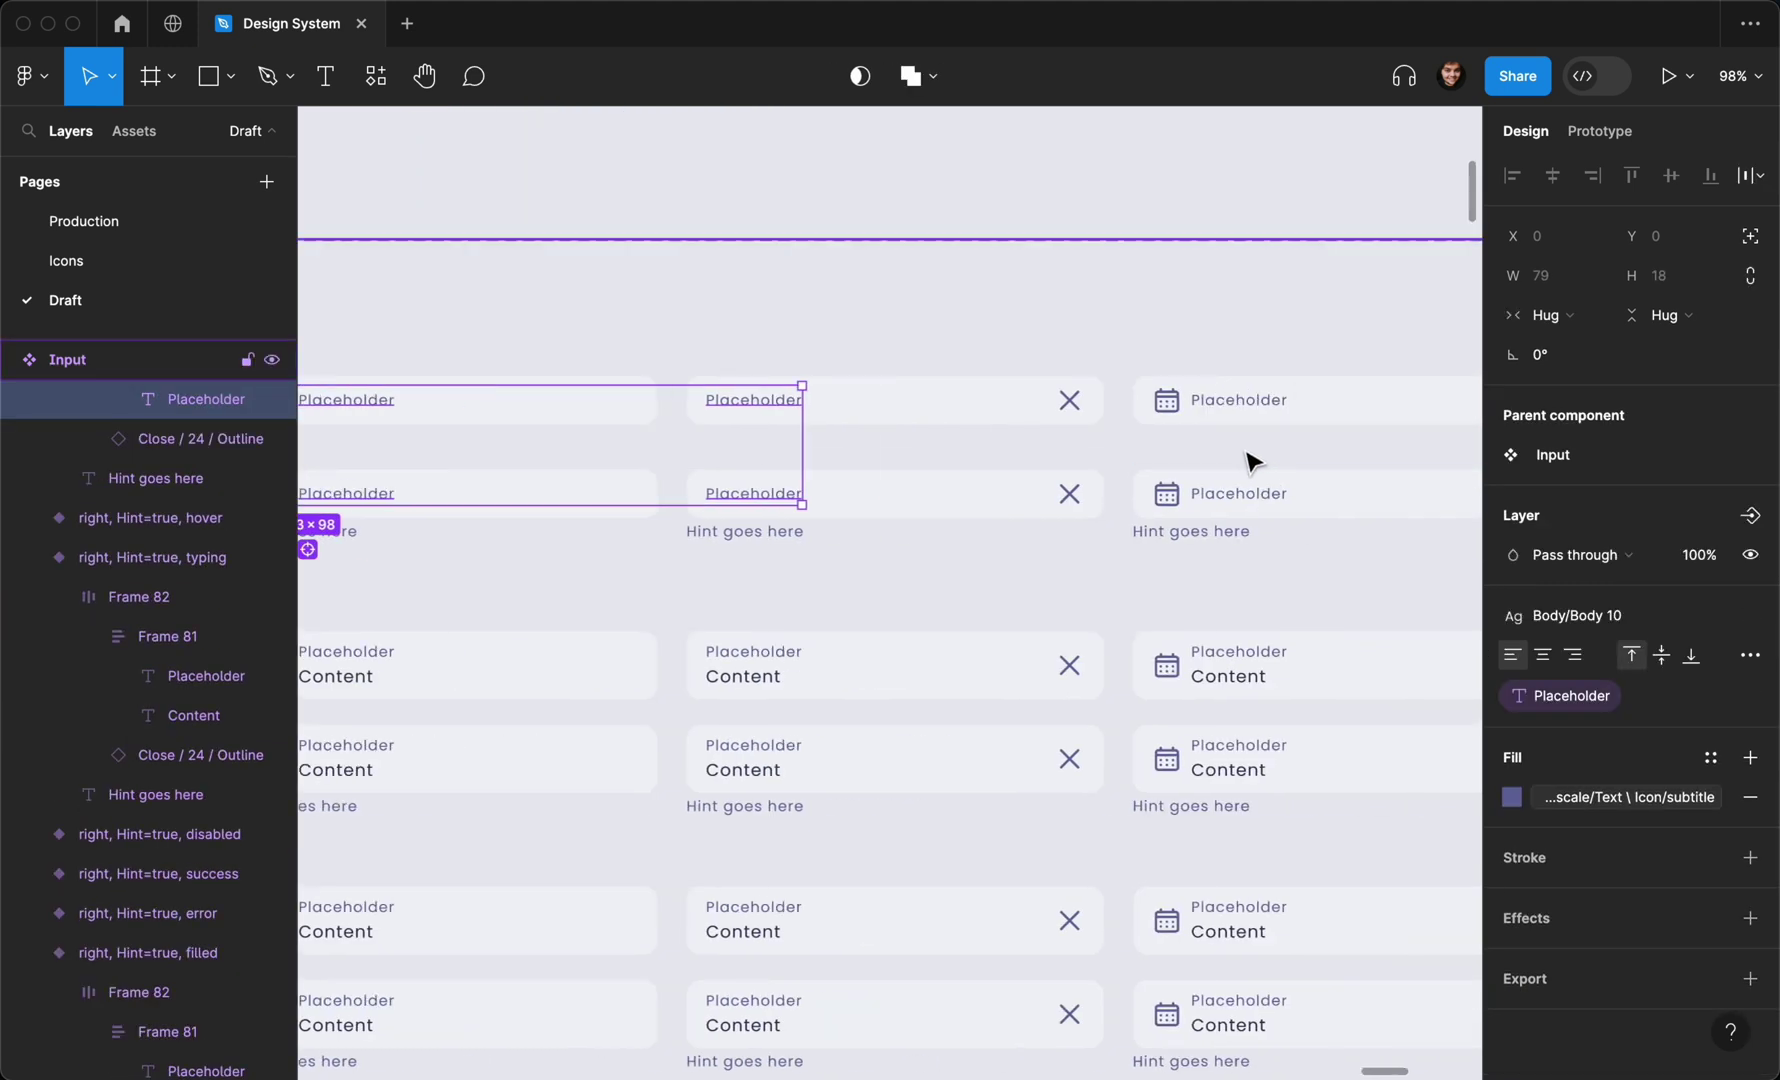
{"action": "left_click", "coordinate": [1236, 402], "text": "shift"}
{"action": "scroll", "coordinate": [1236, 505], "scroll_direction": "left", "scroll_amount": 6}
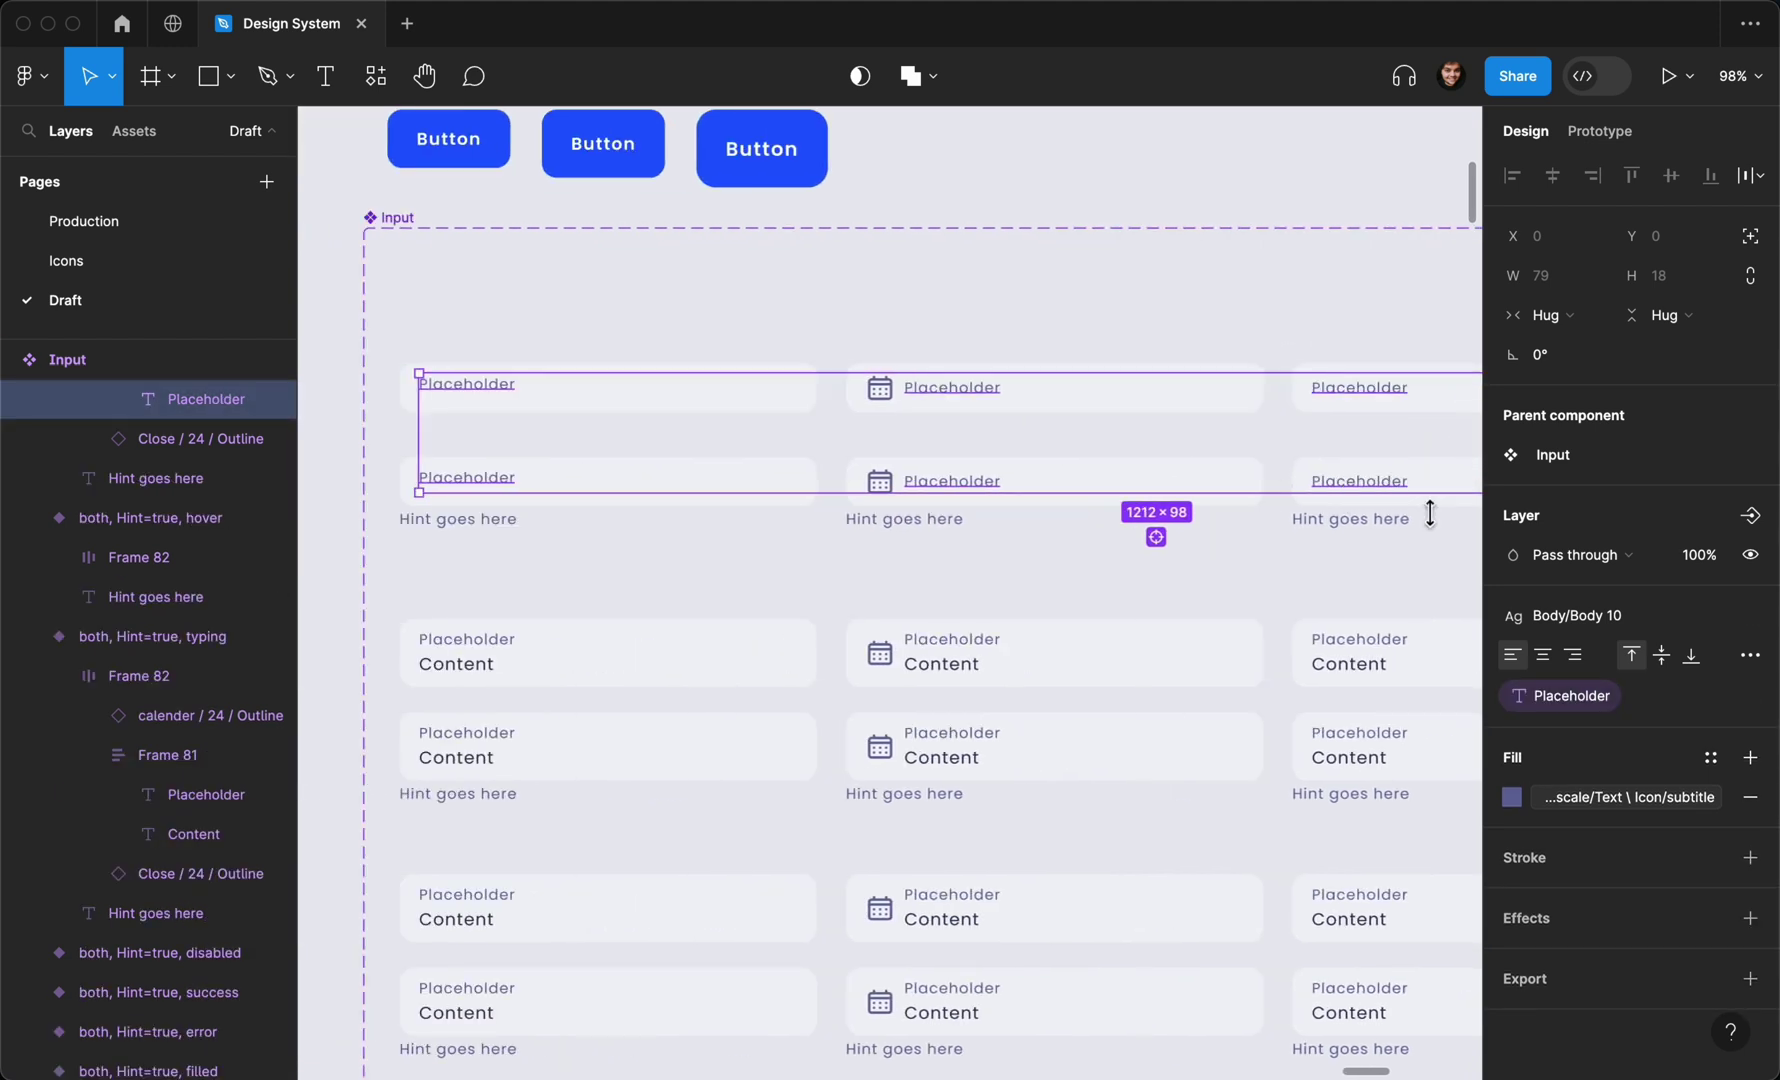
{"action": "left_click", "coordinate": [1603, 620]}
{"action": "left_click", "coordinate": [1603, 833]}
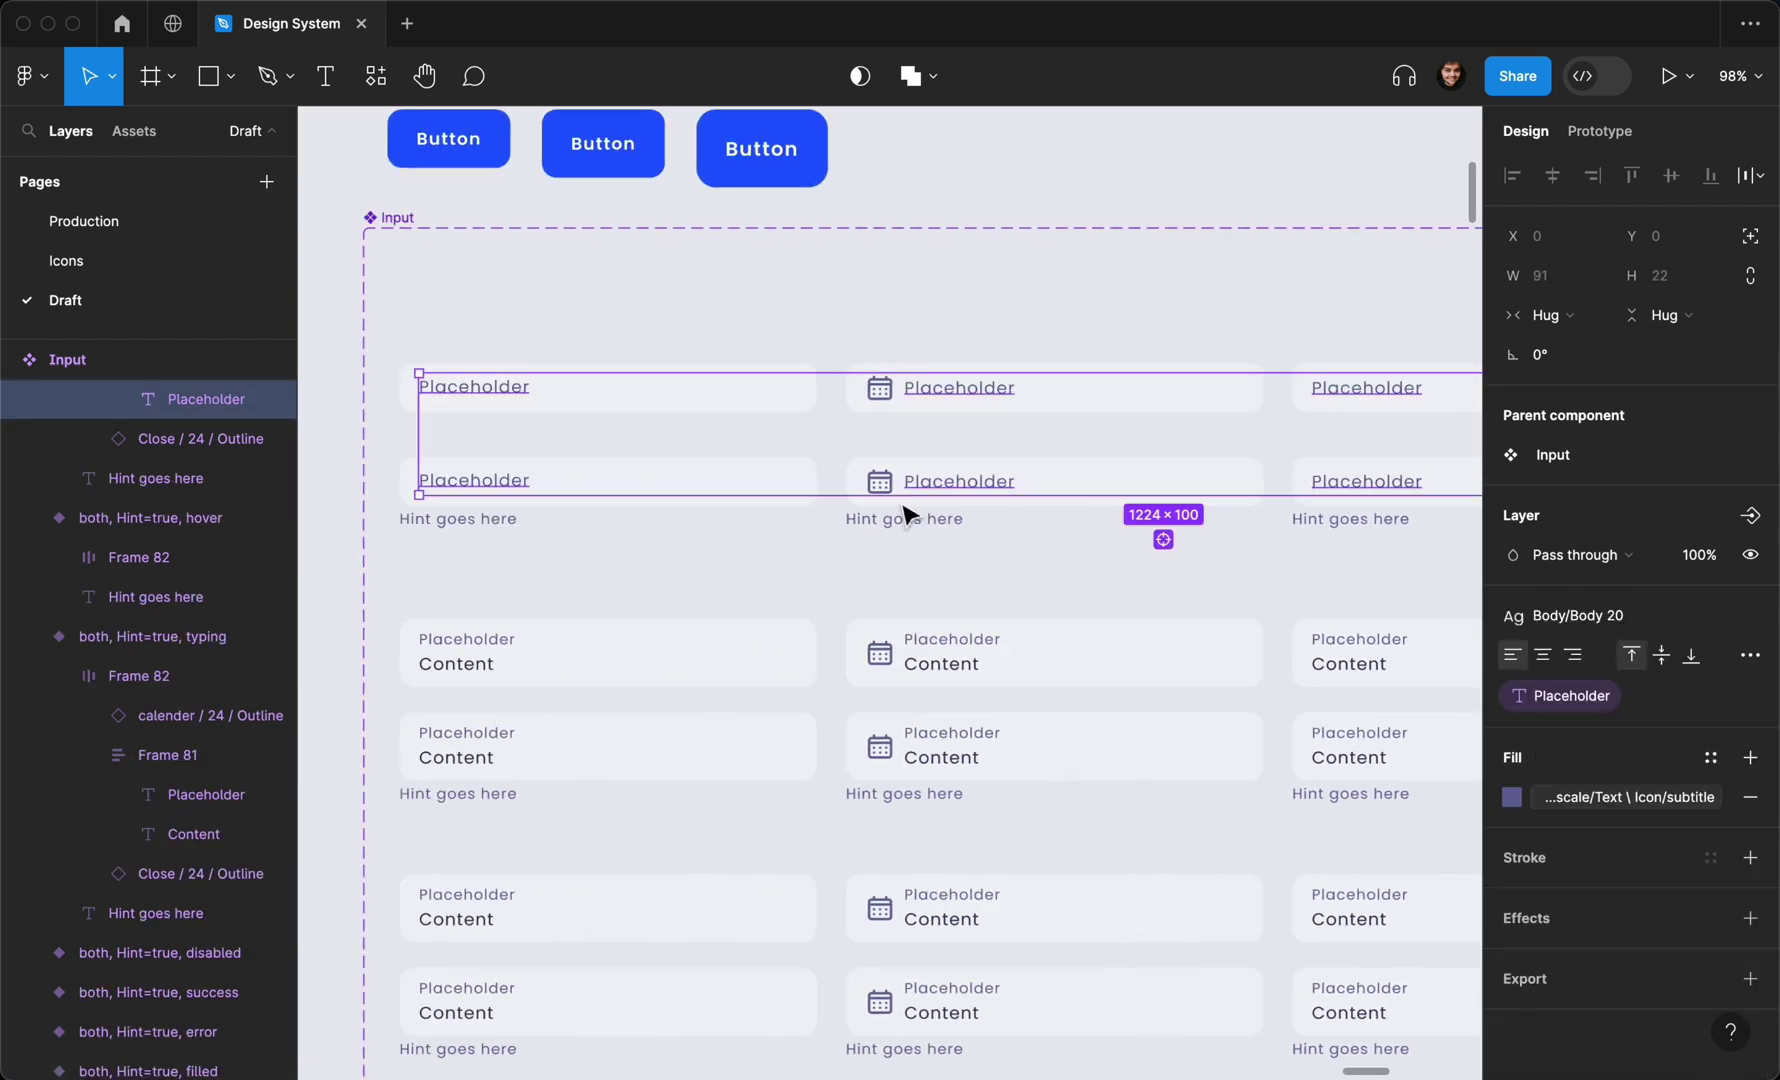
Align the Placeholder text left and vertically centered in the inner text frames of the two no-icon default variants
{"action": "left_click", "coordinate": [734, 476]}
{"action": "left_click", "coordinate": [590, 400]}
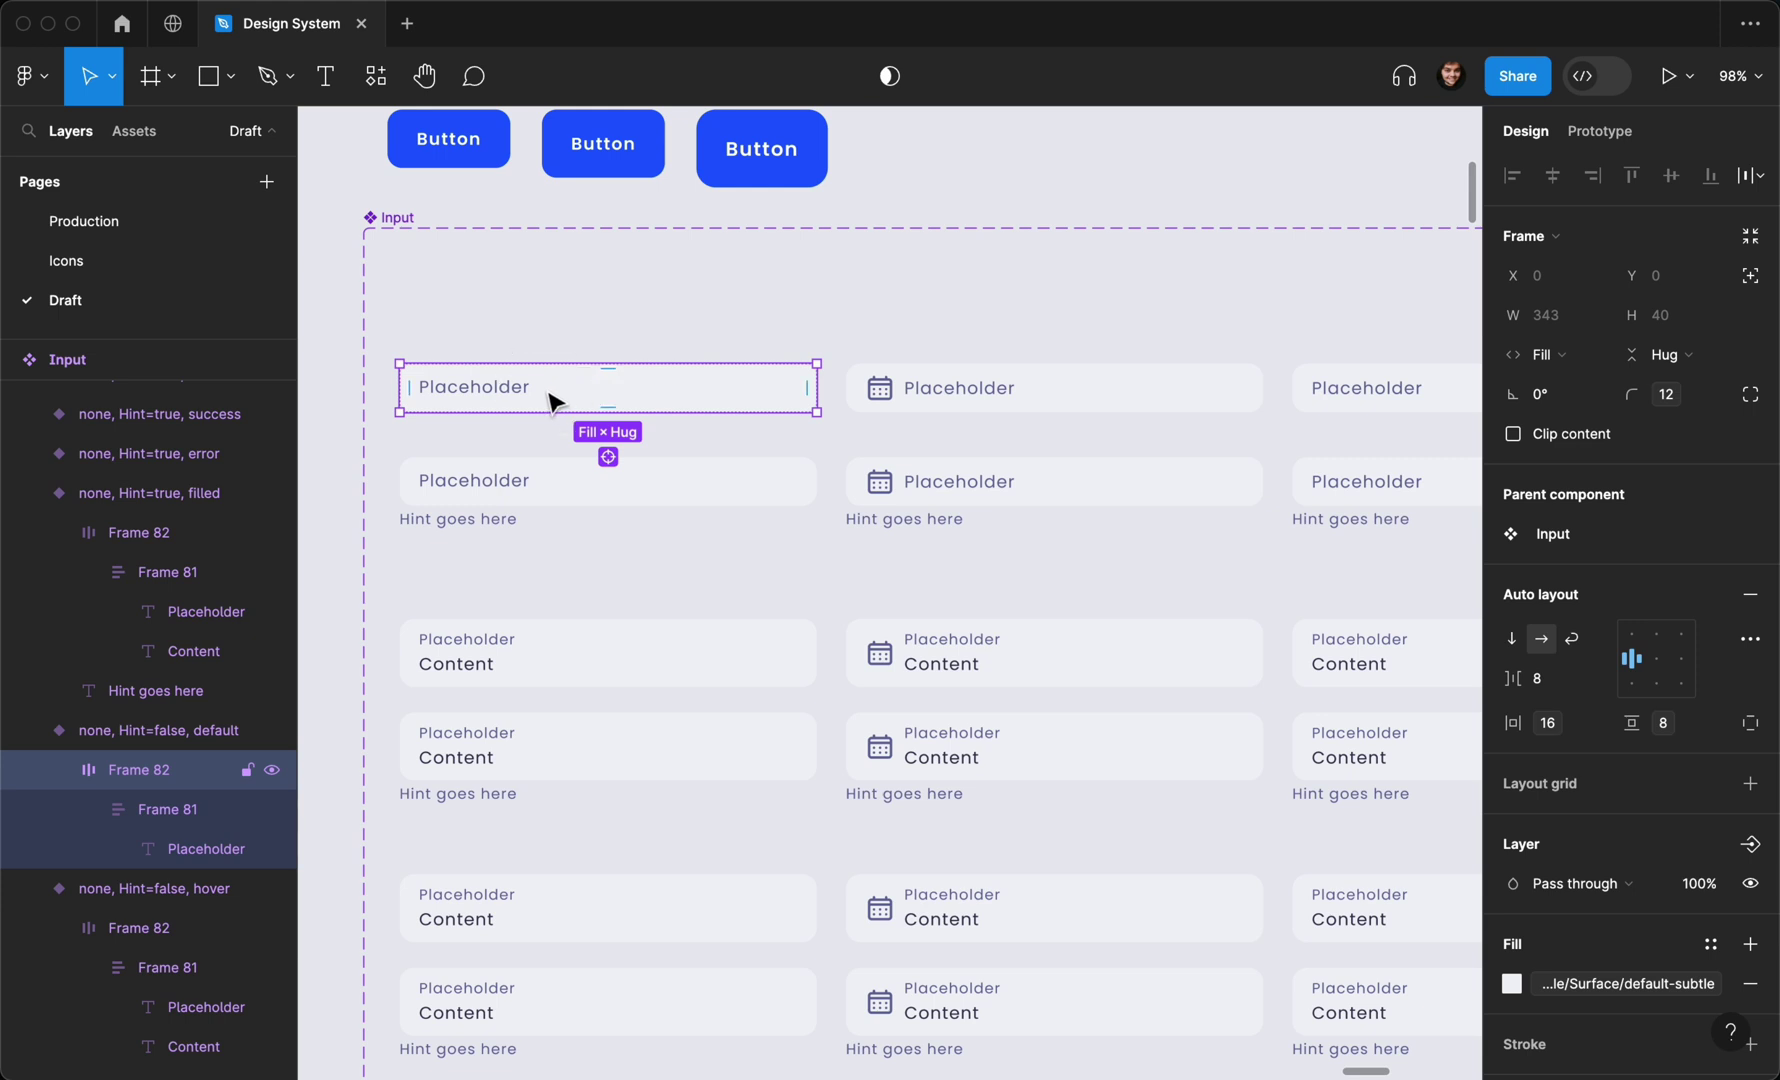
{"action": "left_click", "coordinate": [553, 402]}
{"action": "left_click", "coordinate": [520, 483], "text": "shift"}
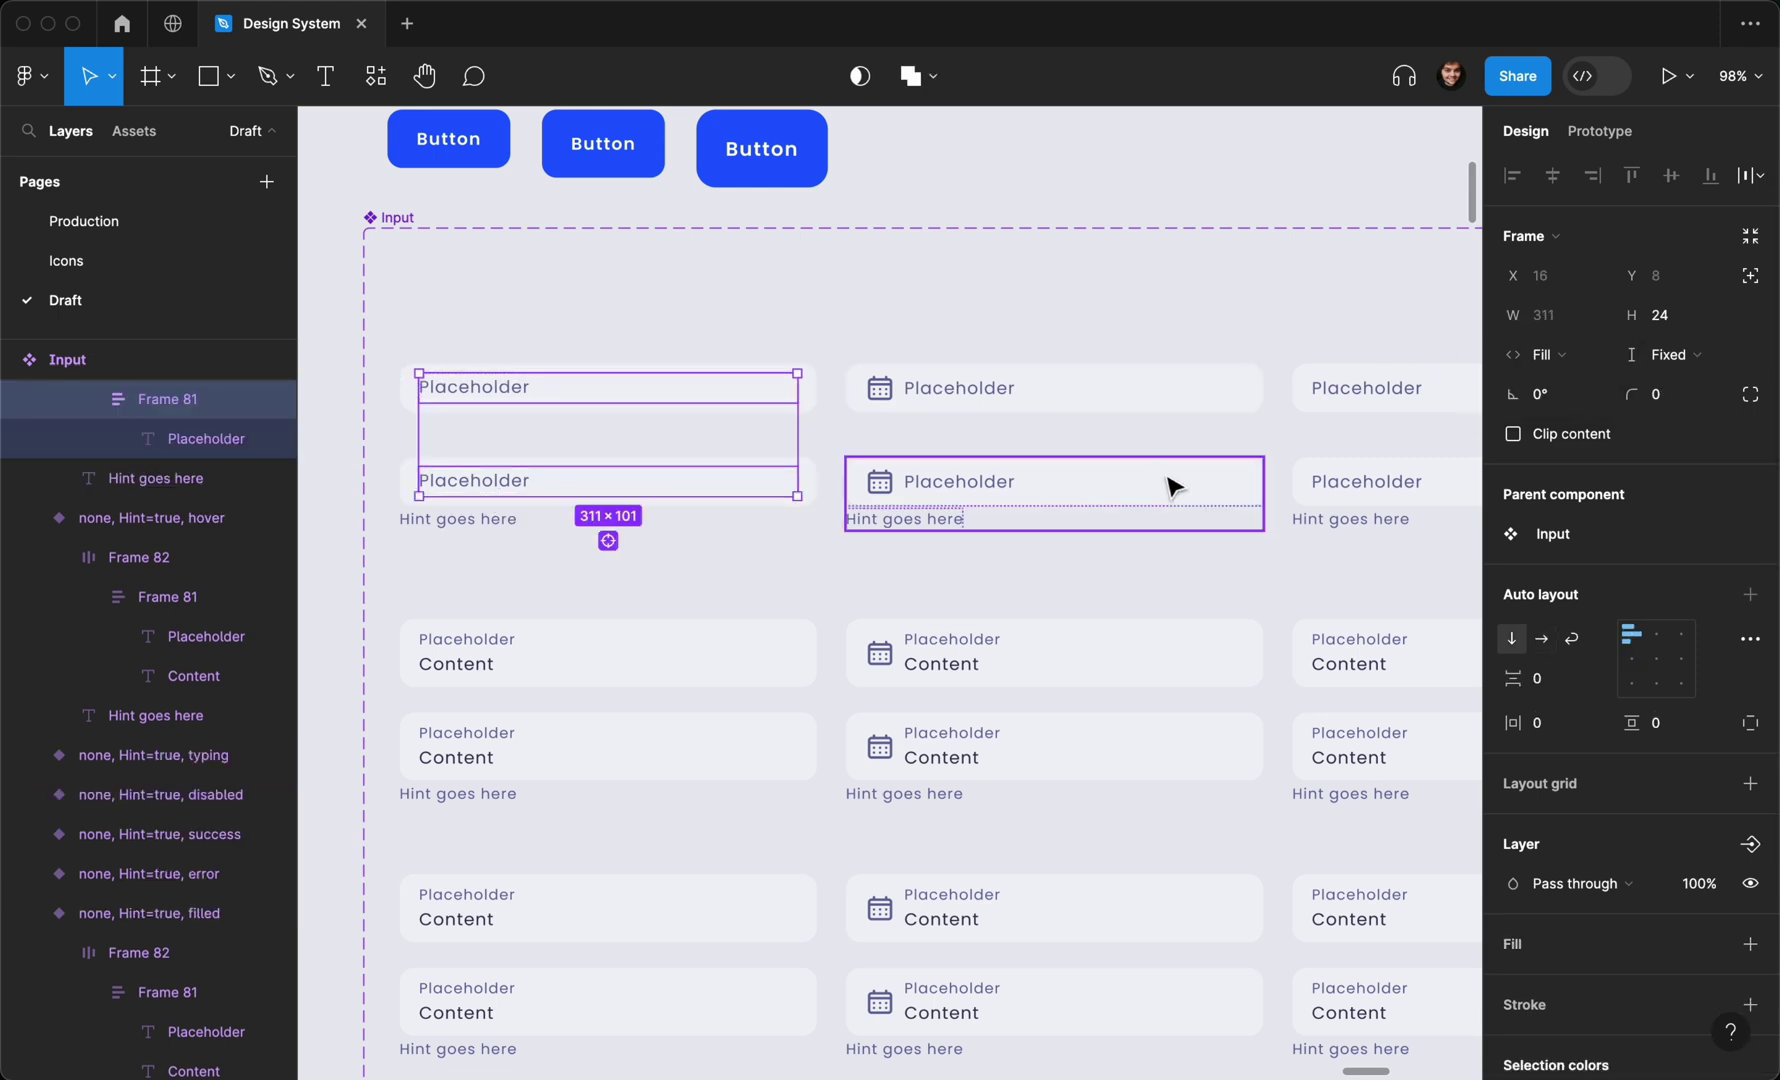
{"action": "left_click", "coordinate": [1630, 666]}
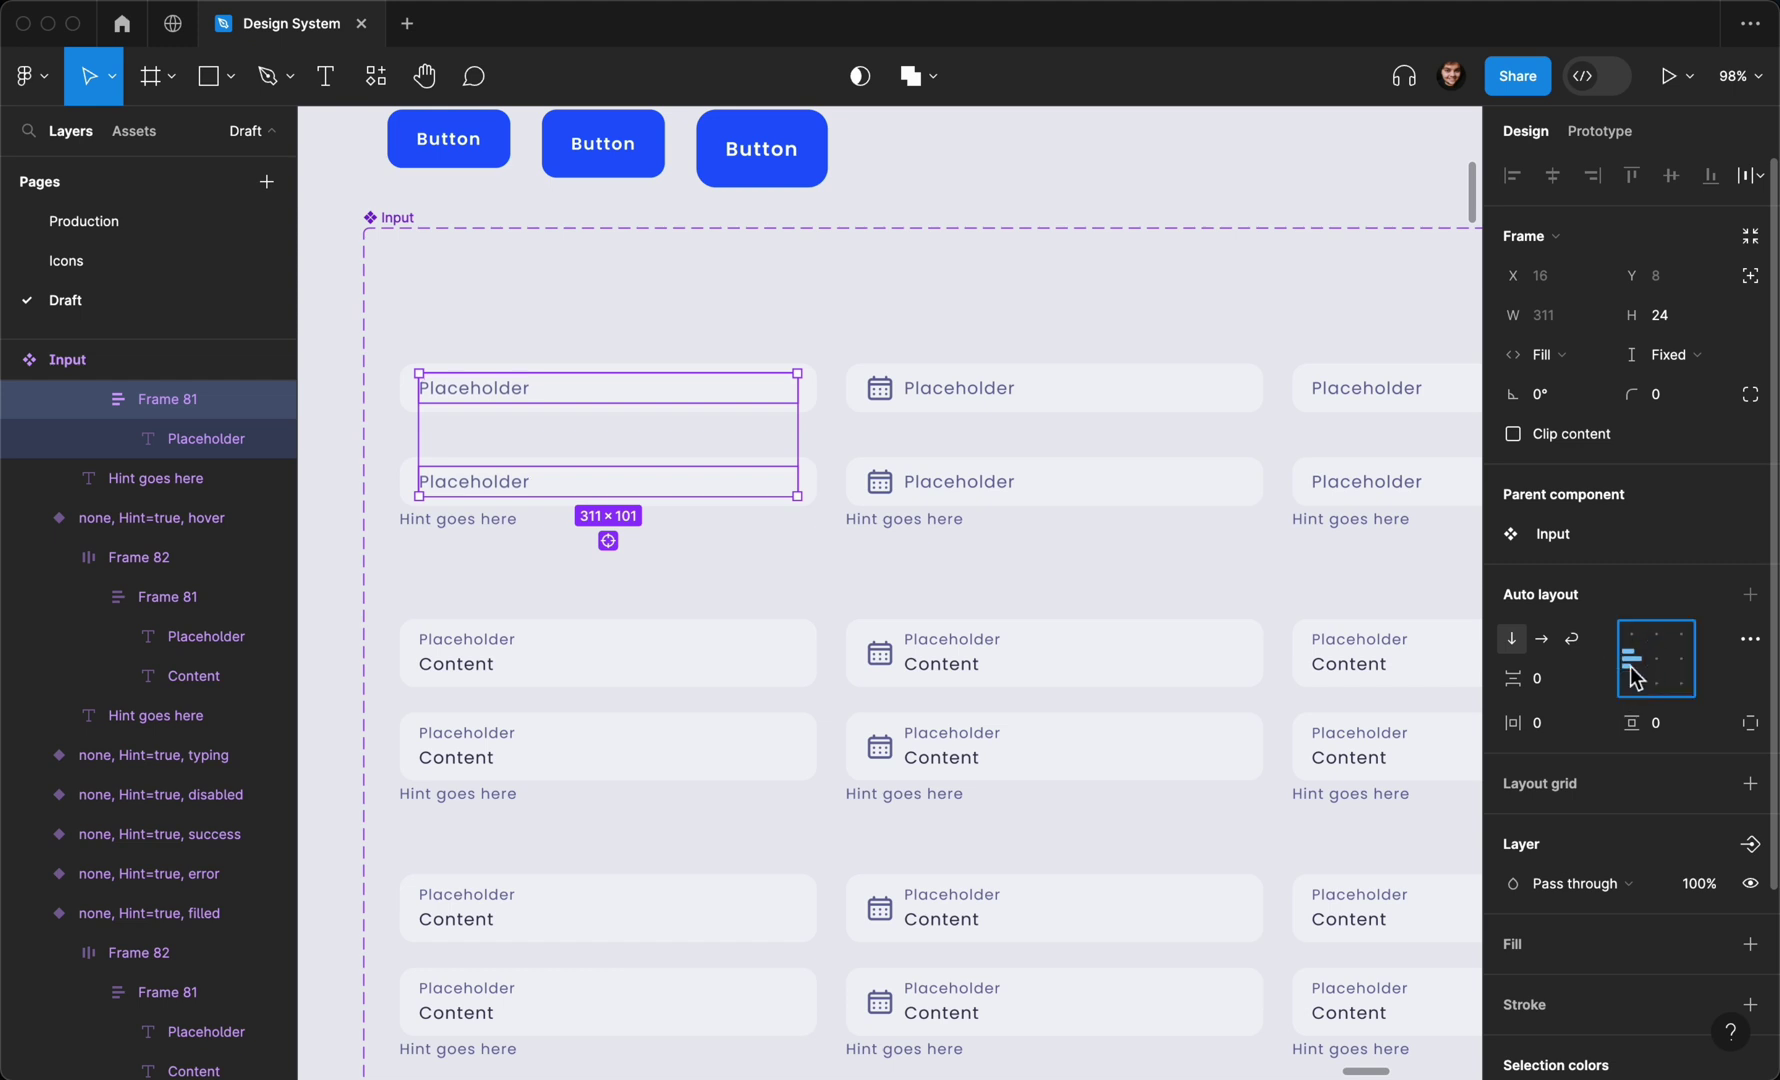
{"action": "left_click", "coordinate": [758, 302]}
Select the input frames inside all eight default variants and set their vertical padding to the lg spacing variable (16)
{"action": "left_click", "coordinate": [722, 389]}
{"action": "scroll", "coordinate": [720, 389], "scroll_direction": "down", "scroll_amount": 5}
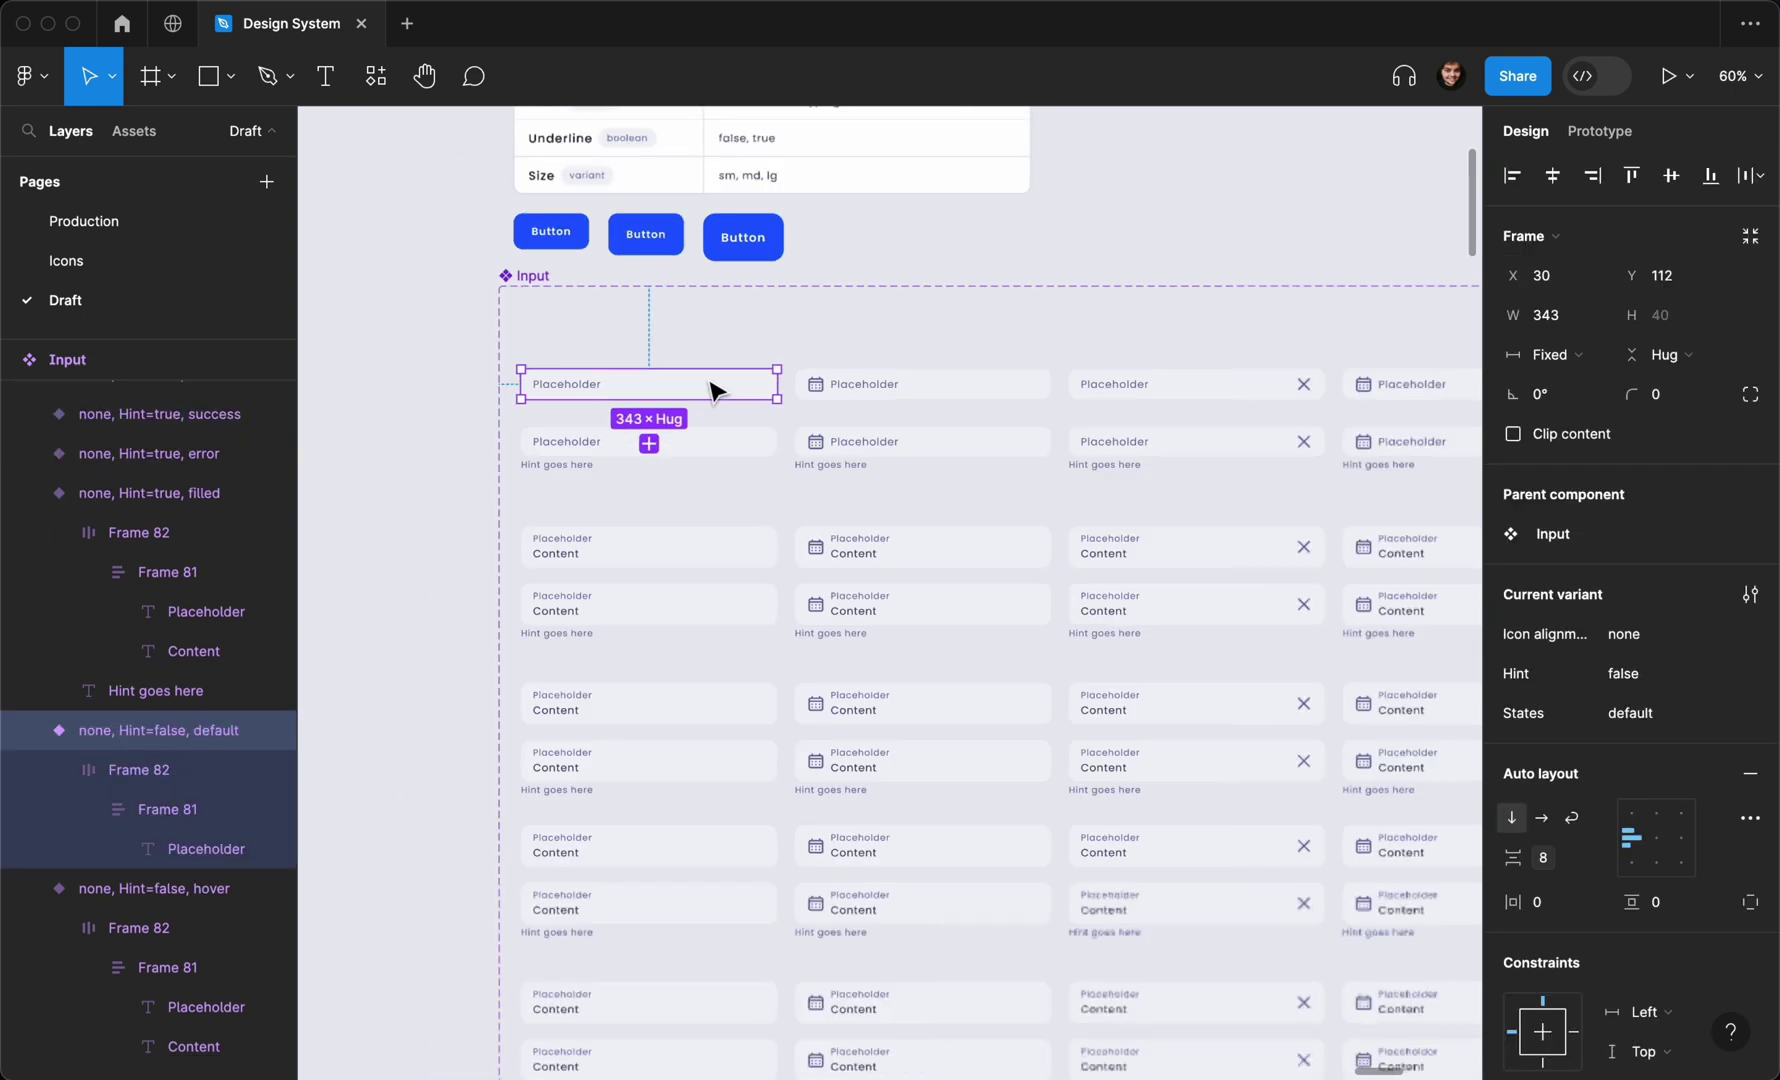
{"action": "left_click", "coordinate": [808, 366]}
{"action": "left_click", "coordinate": [1390, 465]}
{"action": "scroll", "coordinate": [1674, 743], "scroll_direction": "down", "scroll_amount": 5}
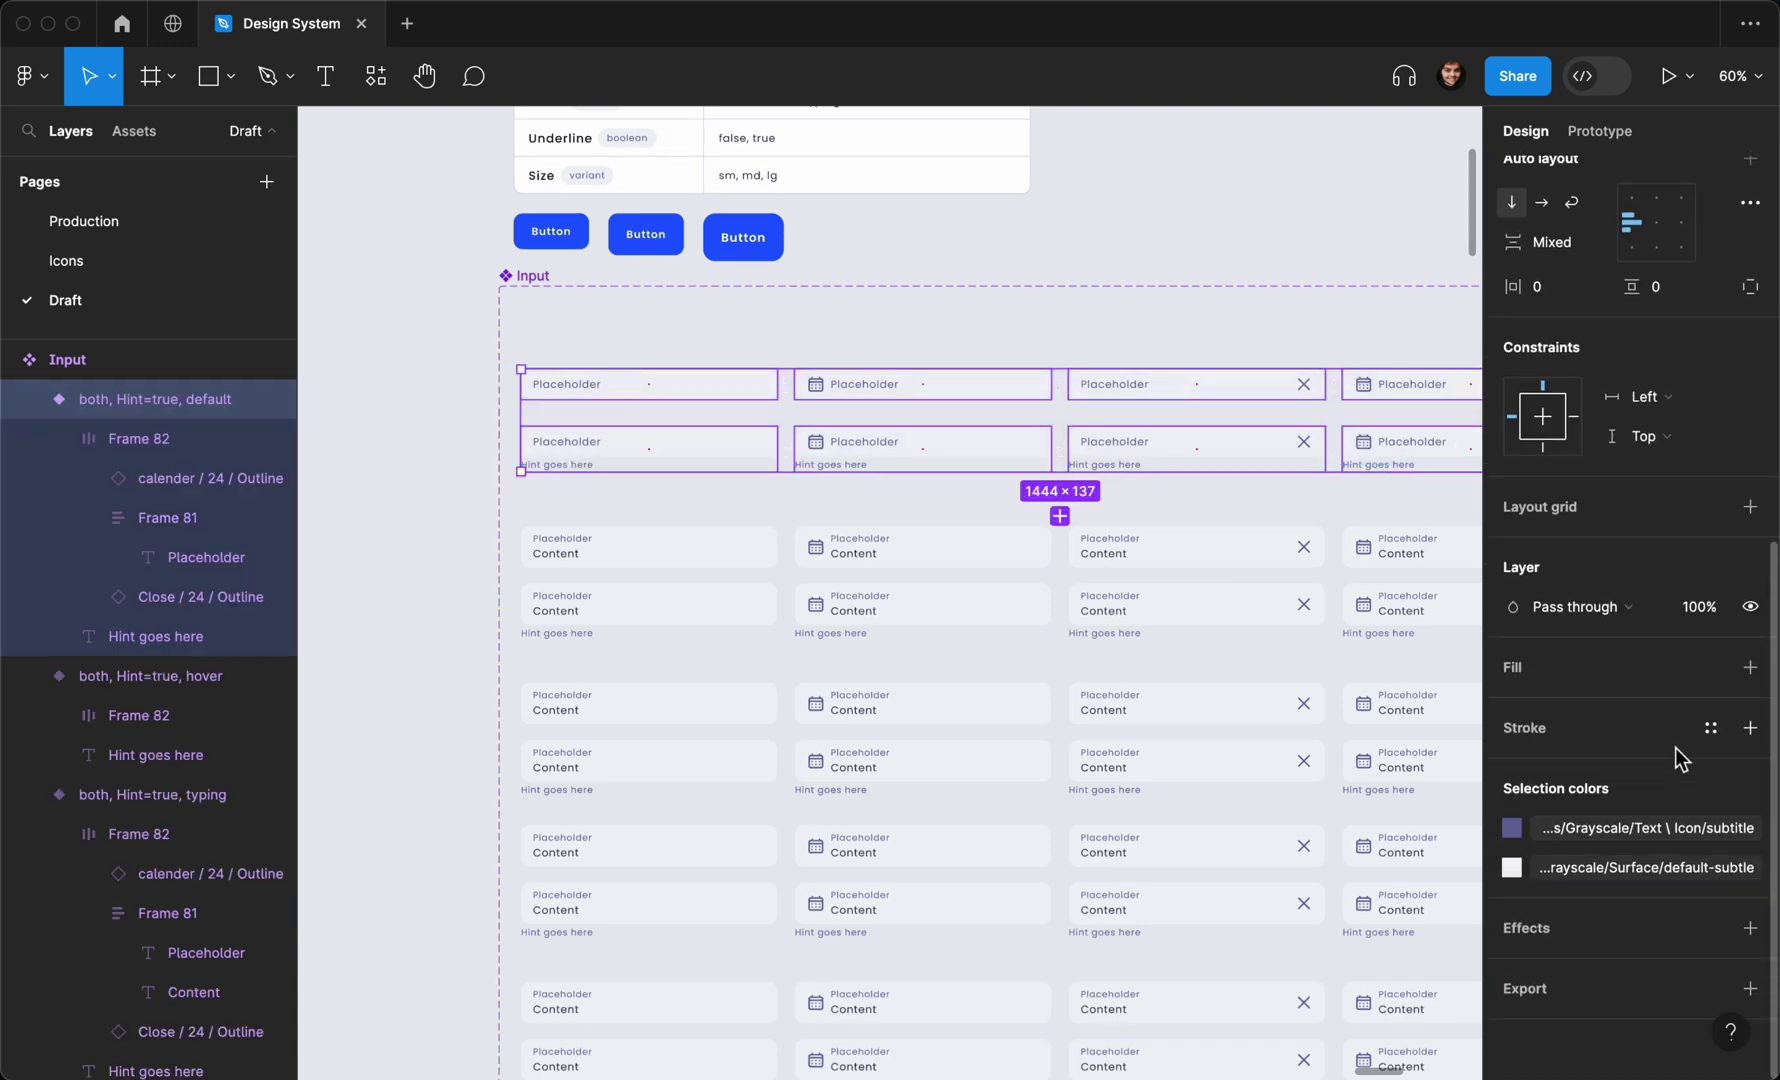
{"action": "left_click", "coordinate": [1751, 869]}
{"action": "scroll", "coordinate": [963, 429], "scroll_direction": "up", "scroll_amount": 5}
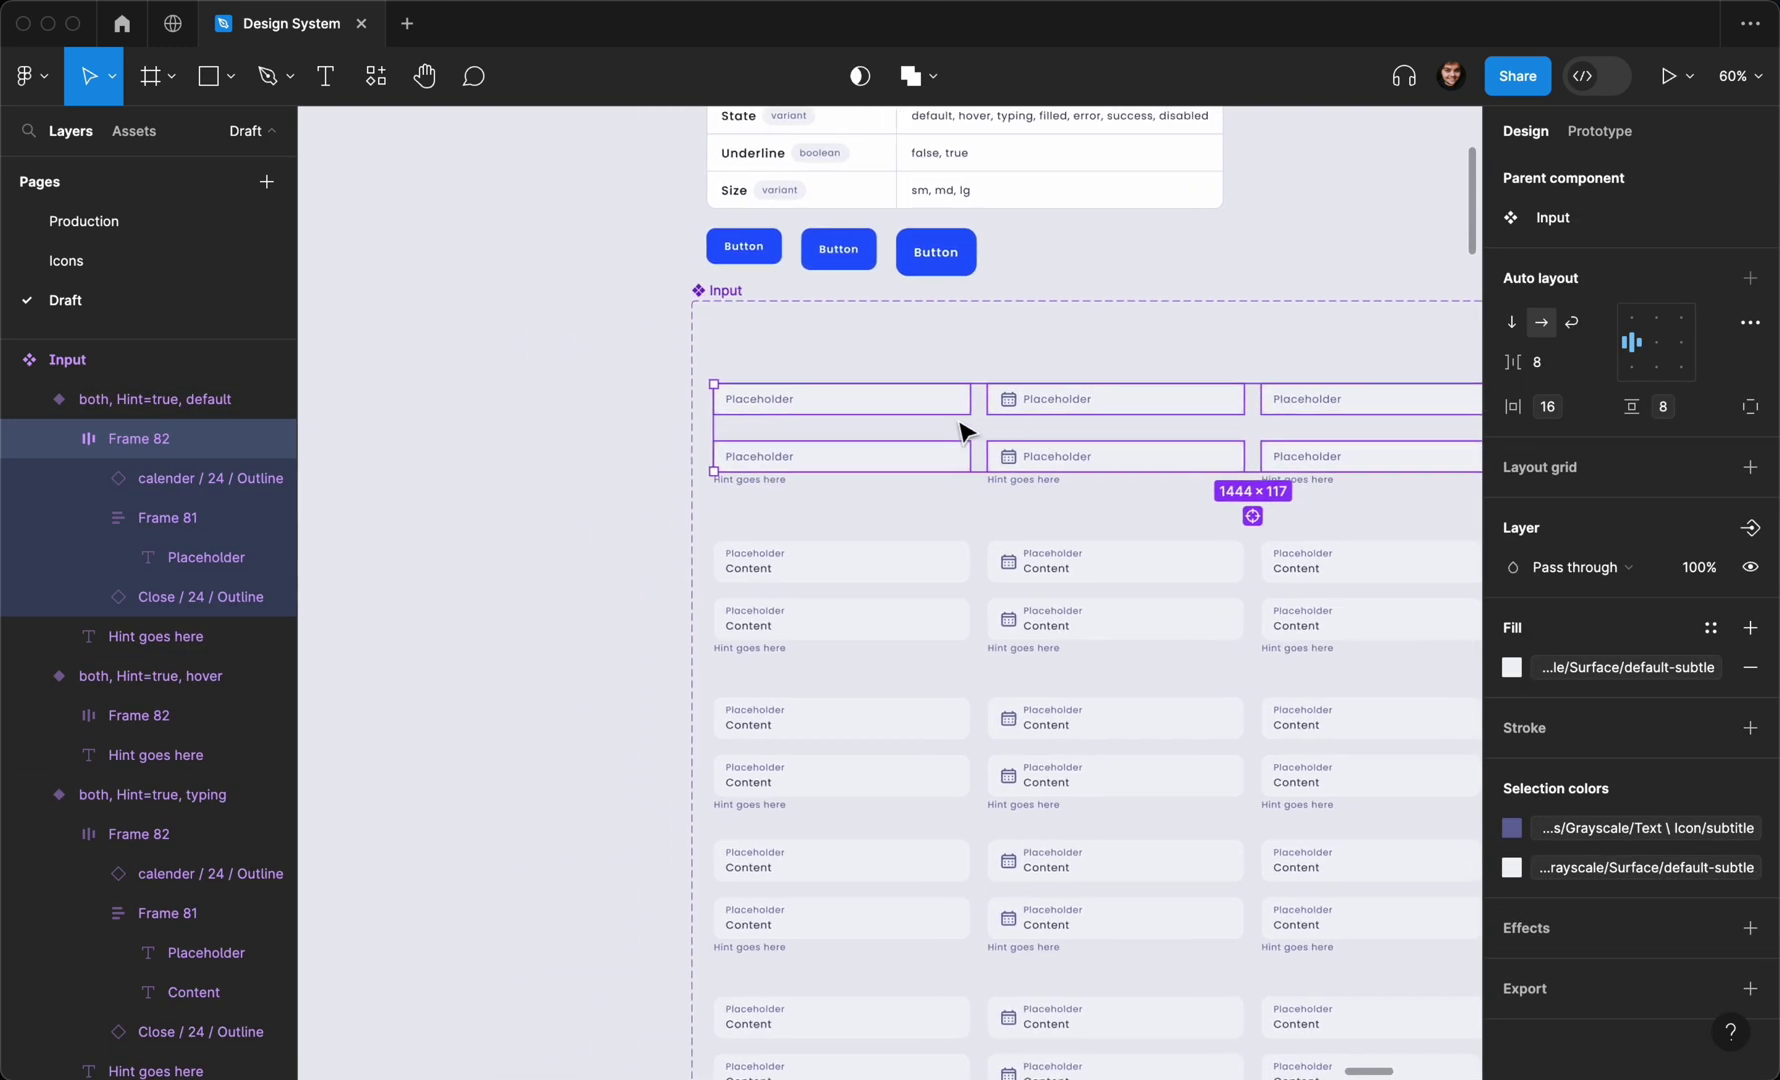
{"action": "scroll", "coordinate": [1658, 509], "scroll_direction": "up", "scroll_amount": 4}
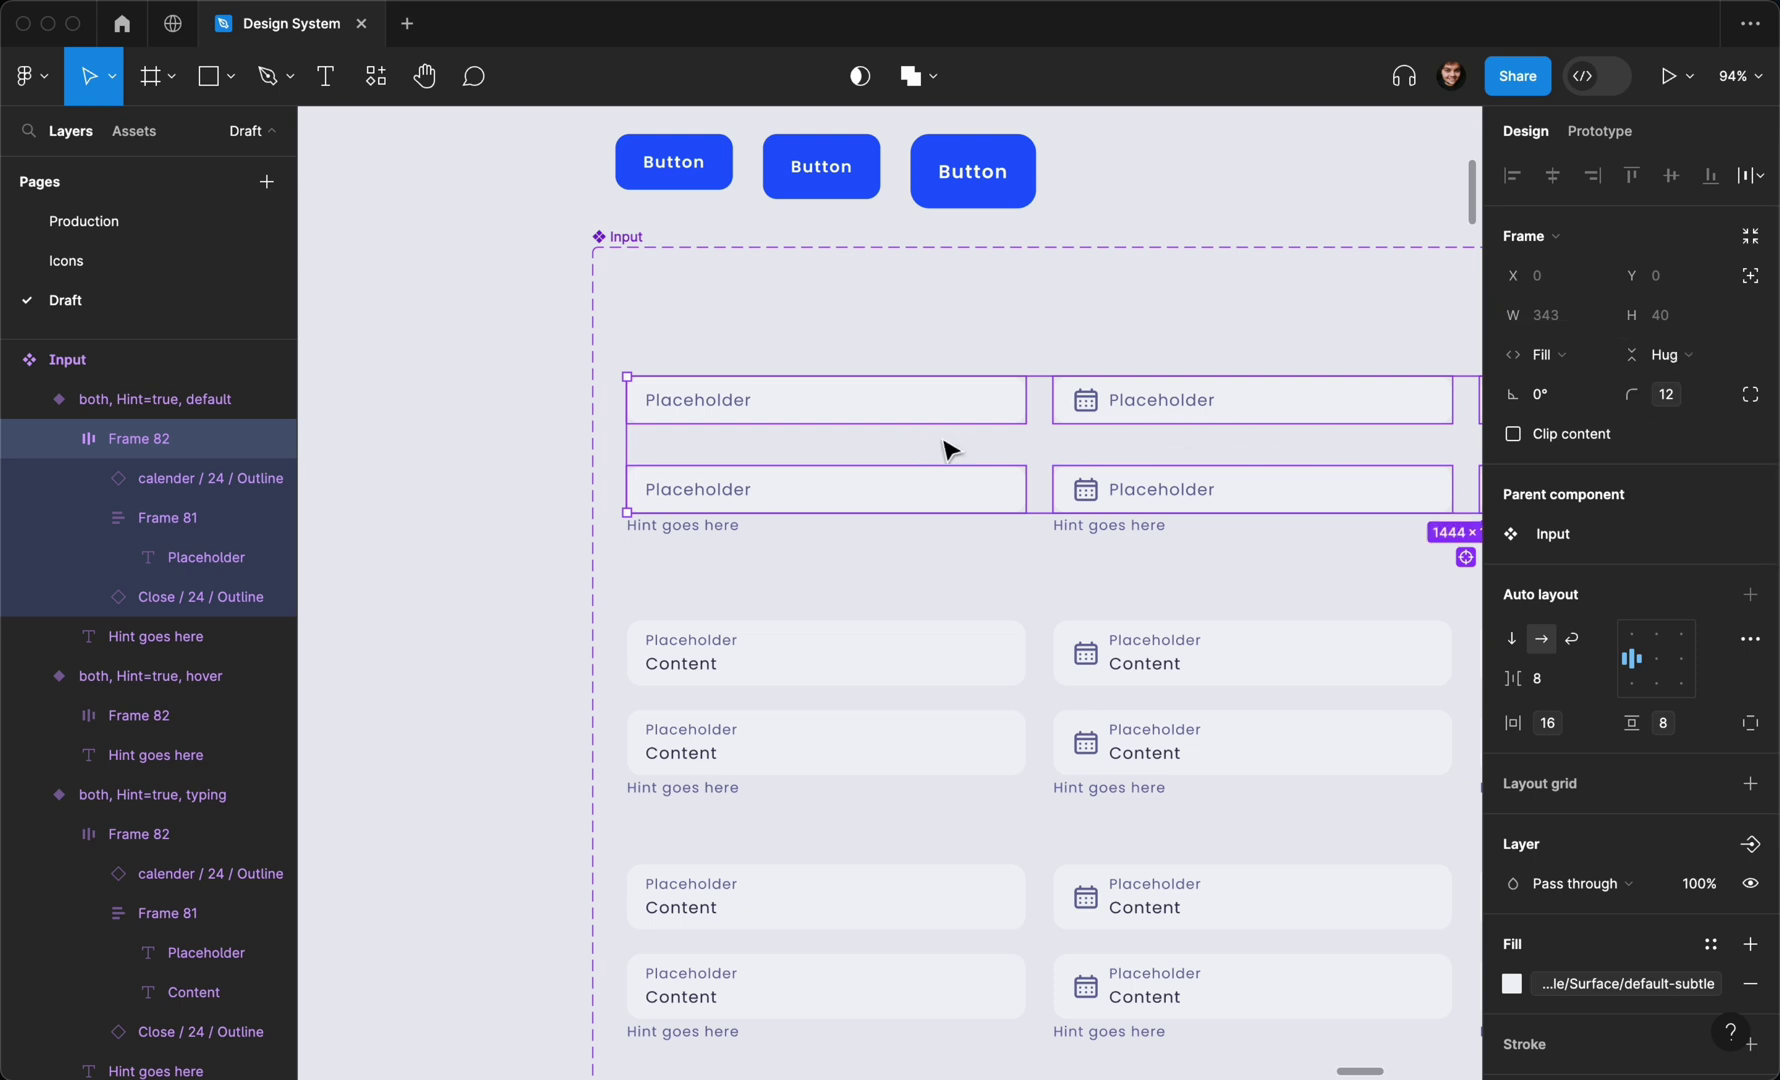
{"action": "left_click", "coordinate": [1285, 662]}
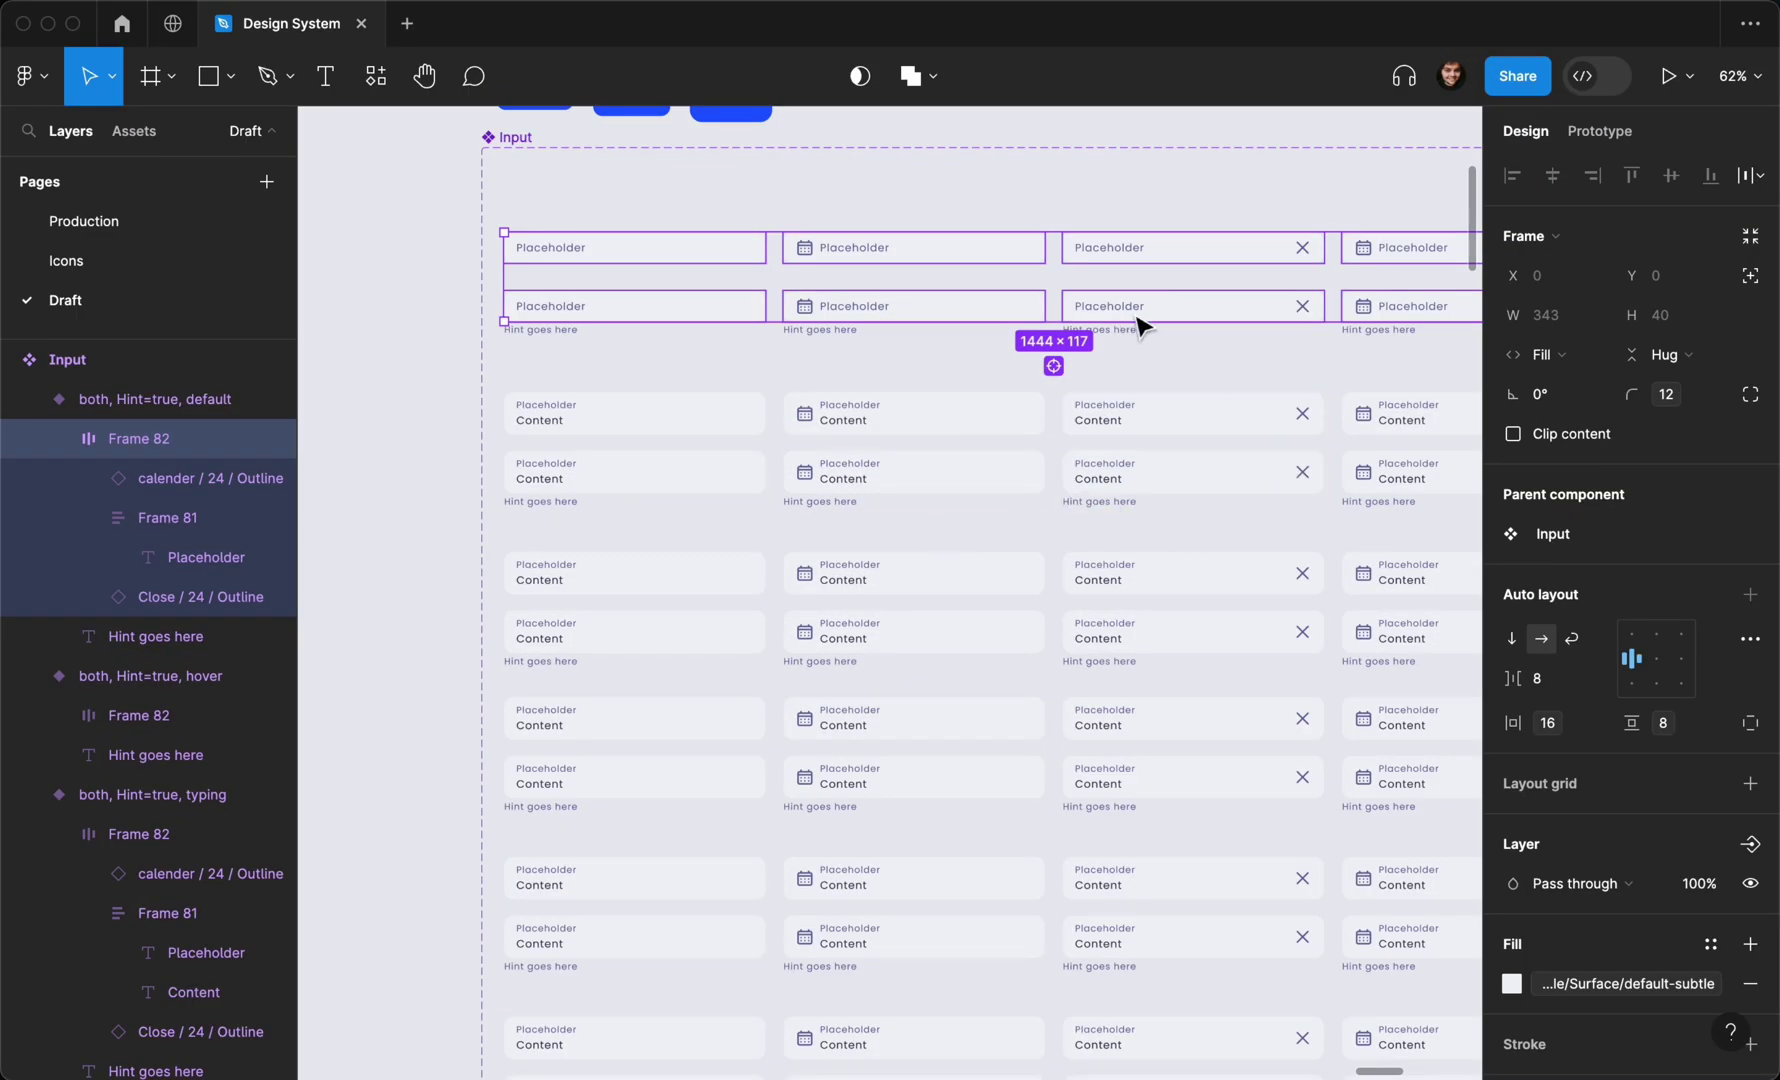
{"action": "left_click", "coordinate": [1716, 396]}
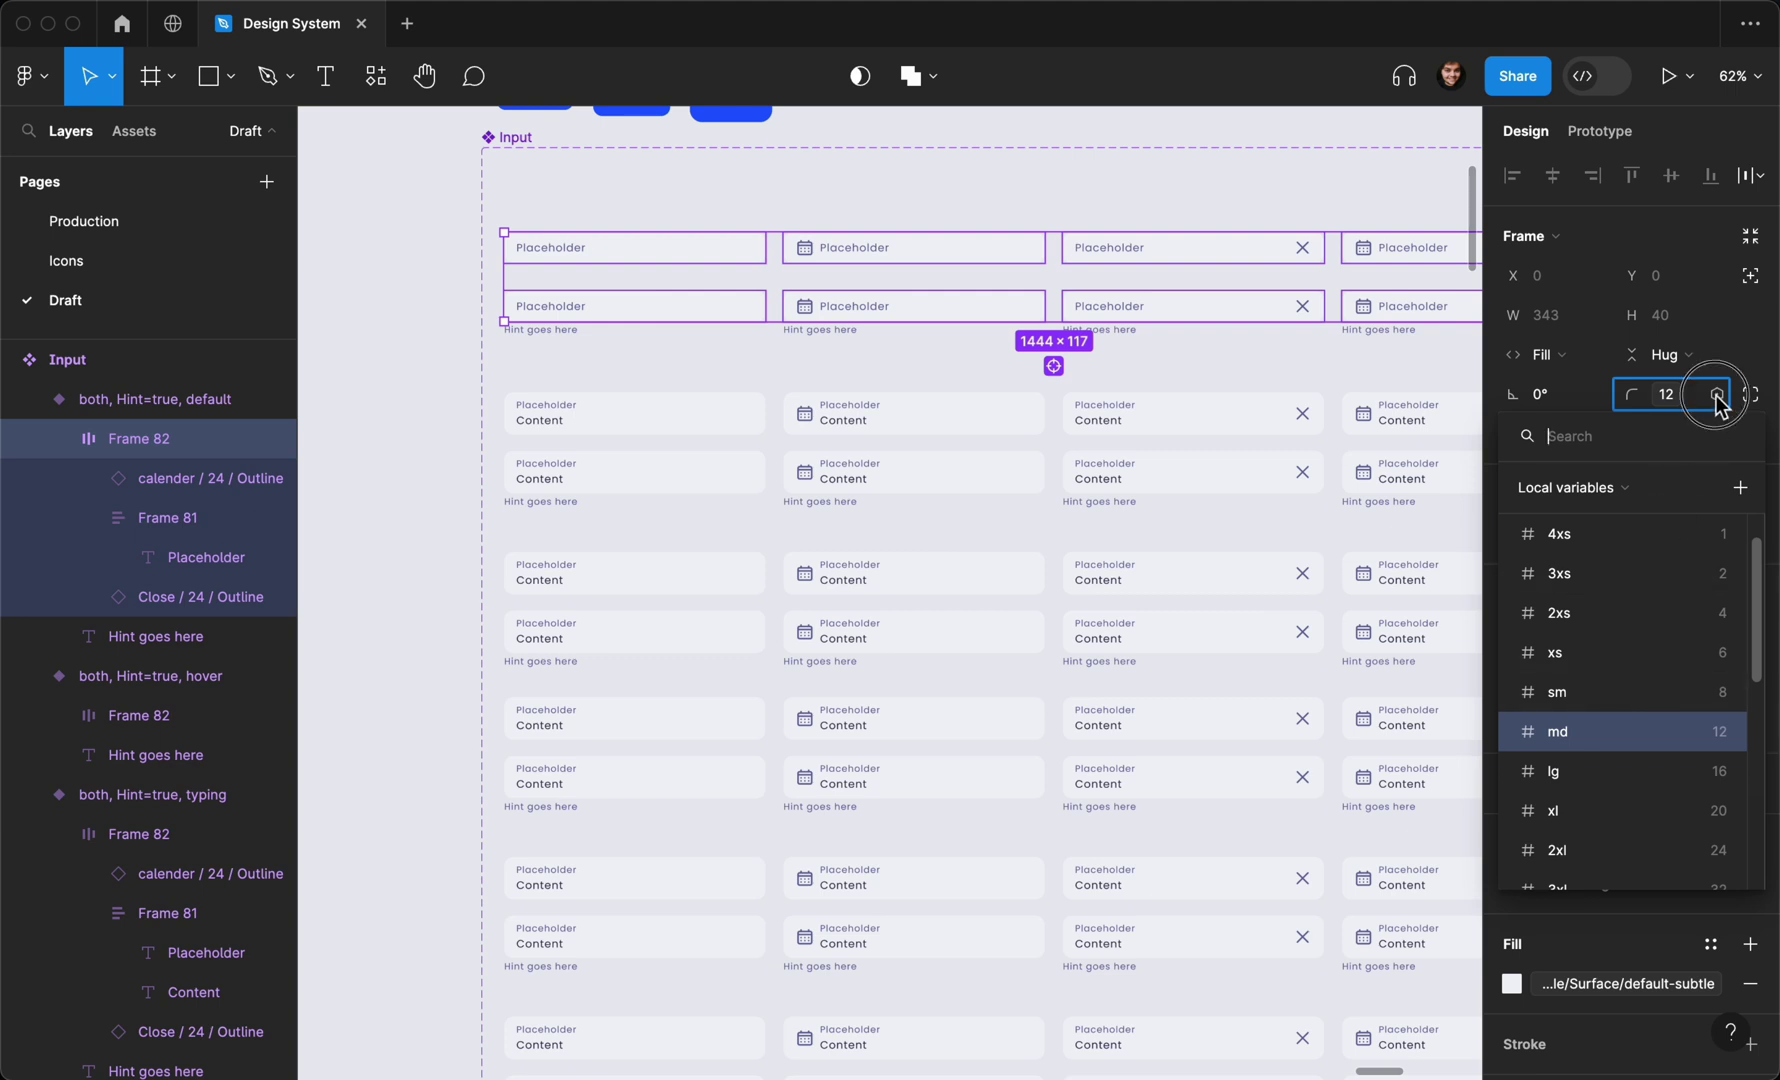
{"action": "left_click", "coordinate": [1716, 396]}
{"action": "left_click", "coordinate": [1717, 723]}
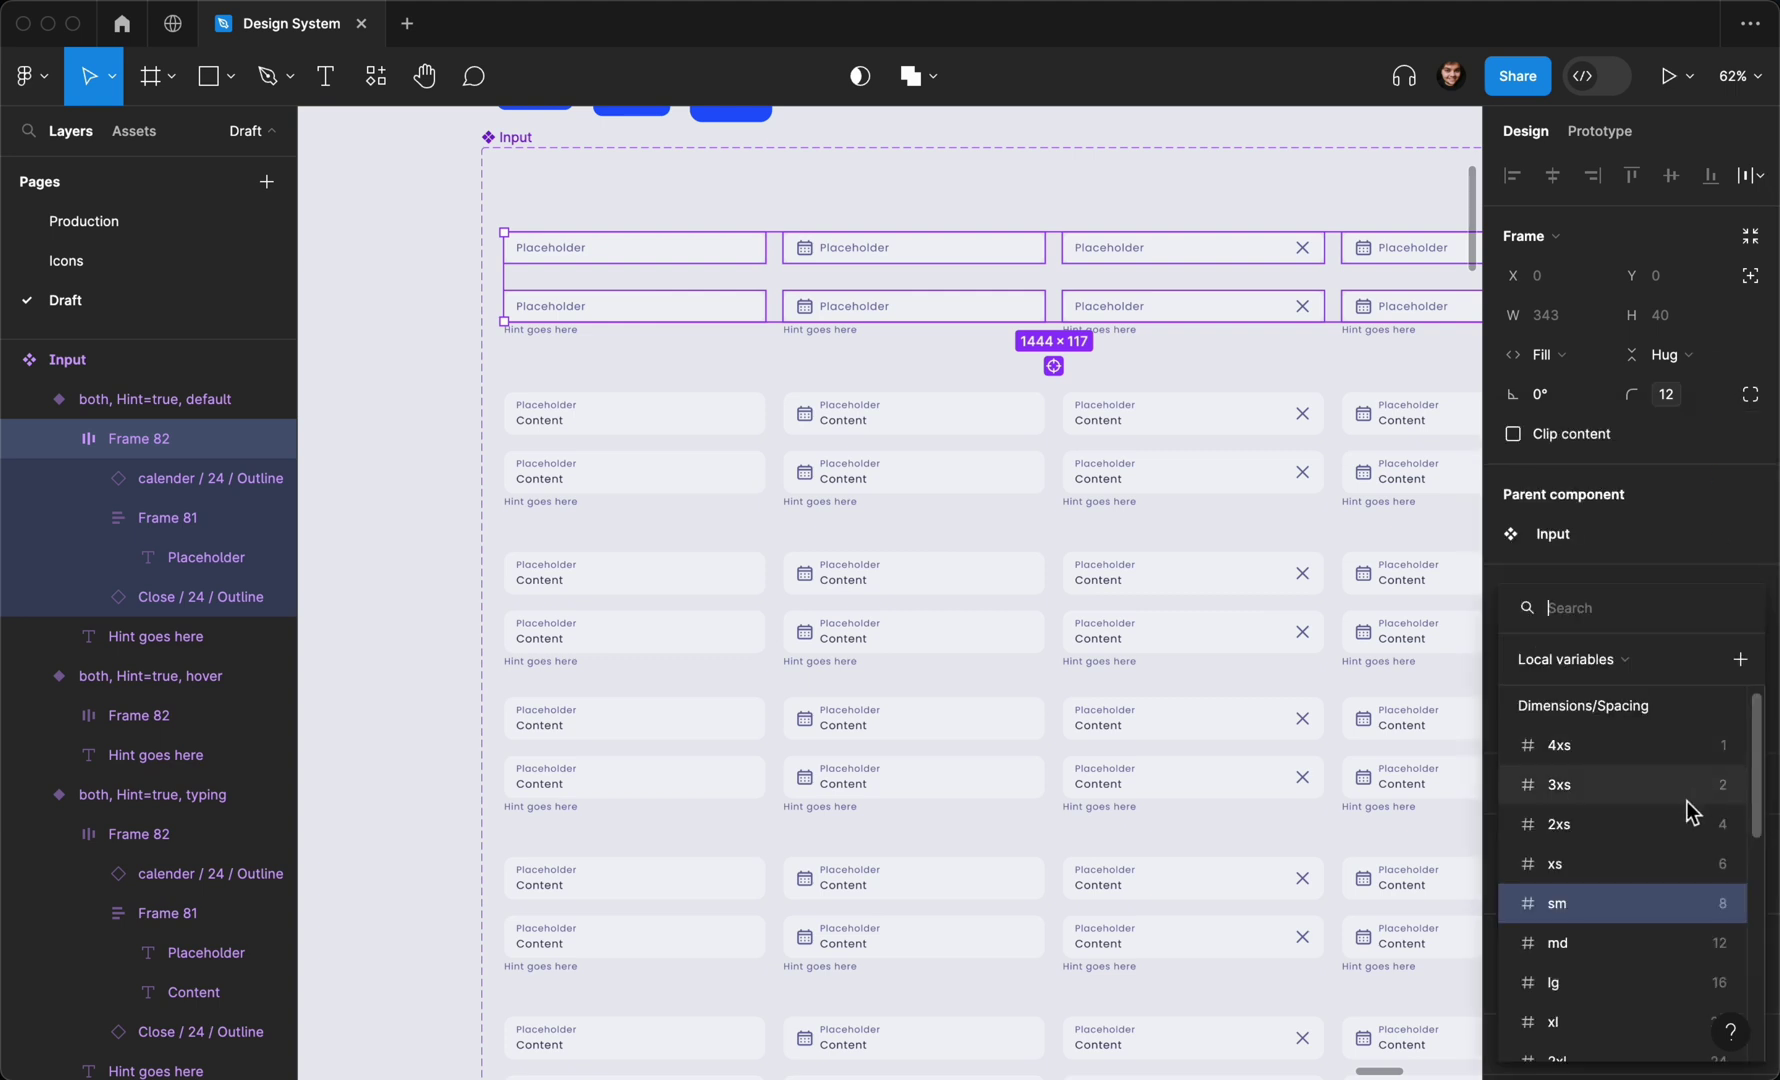
{"action": "left_click", "coordinate": [1646, 981]}
{"action": "scroll", "coordinate": [1212, 624], "scroll_direction": "up", "scroll_amount": 1}
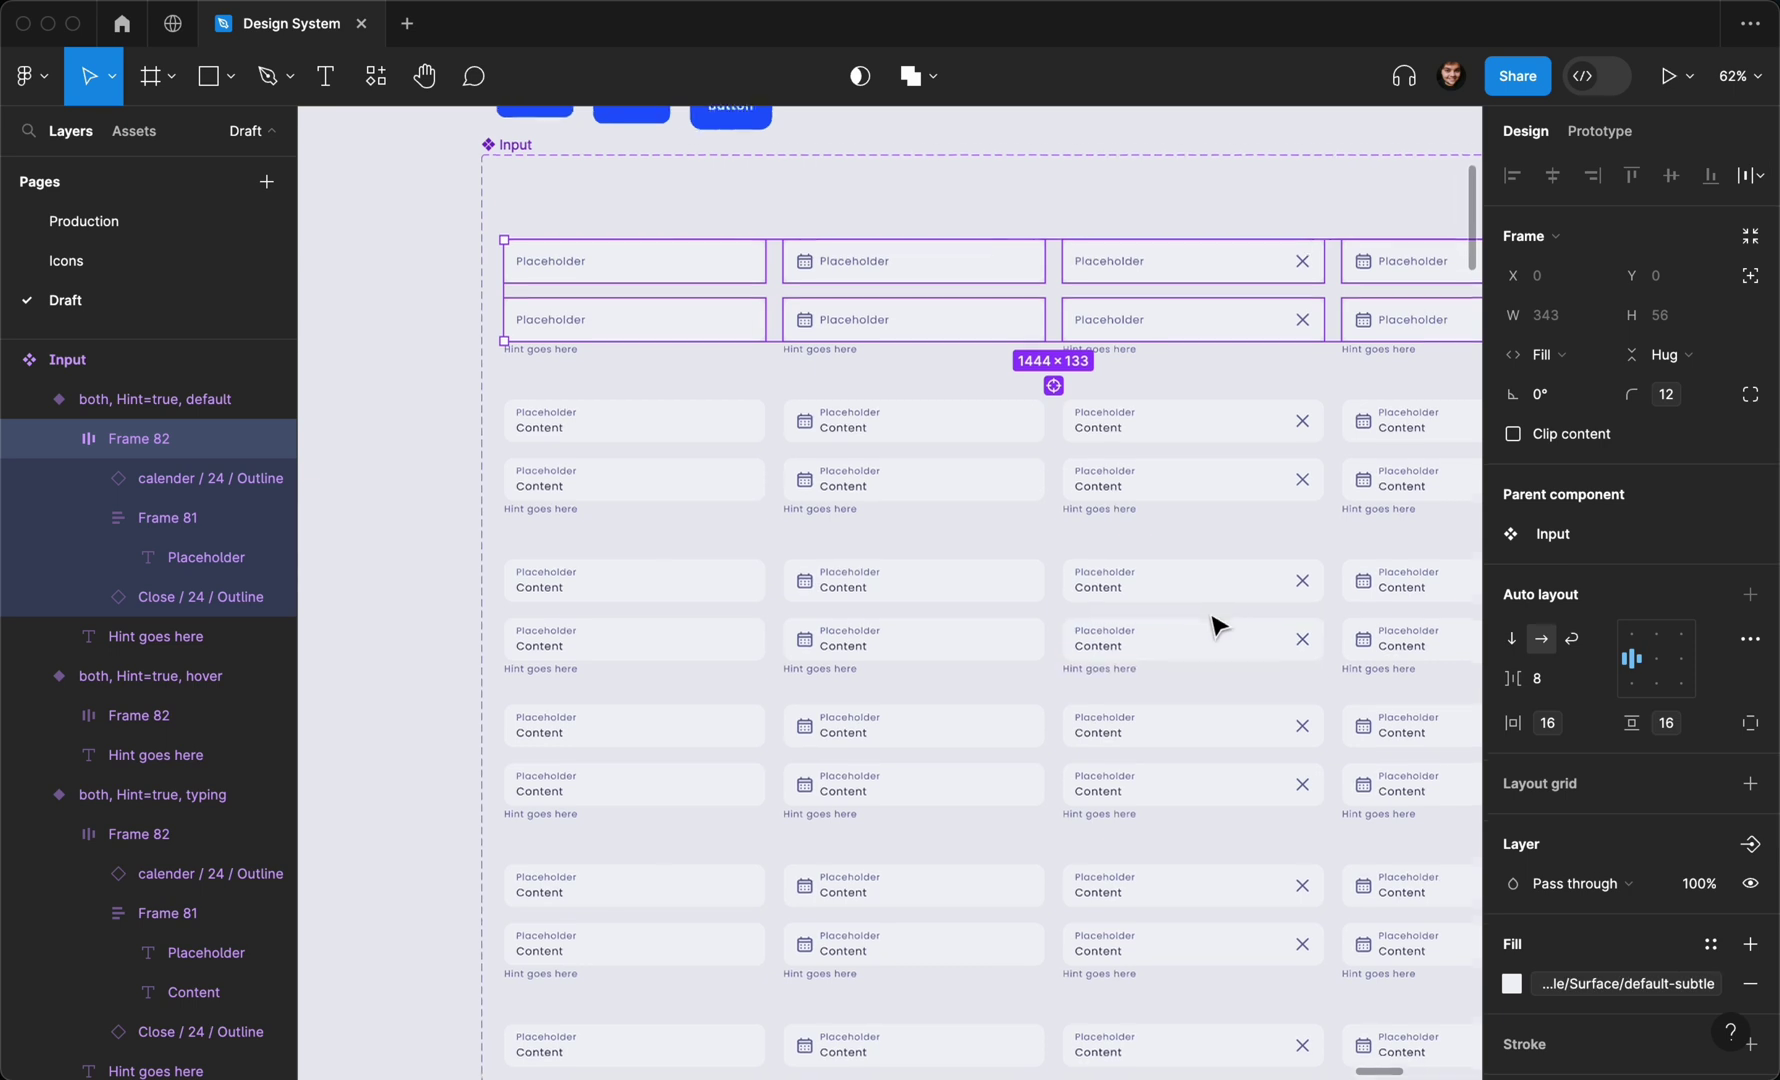
{"action": "scroll", "coordinate": [1148, 354], "scroll_direction": "down", "scroll_amount": 5}
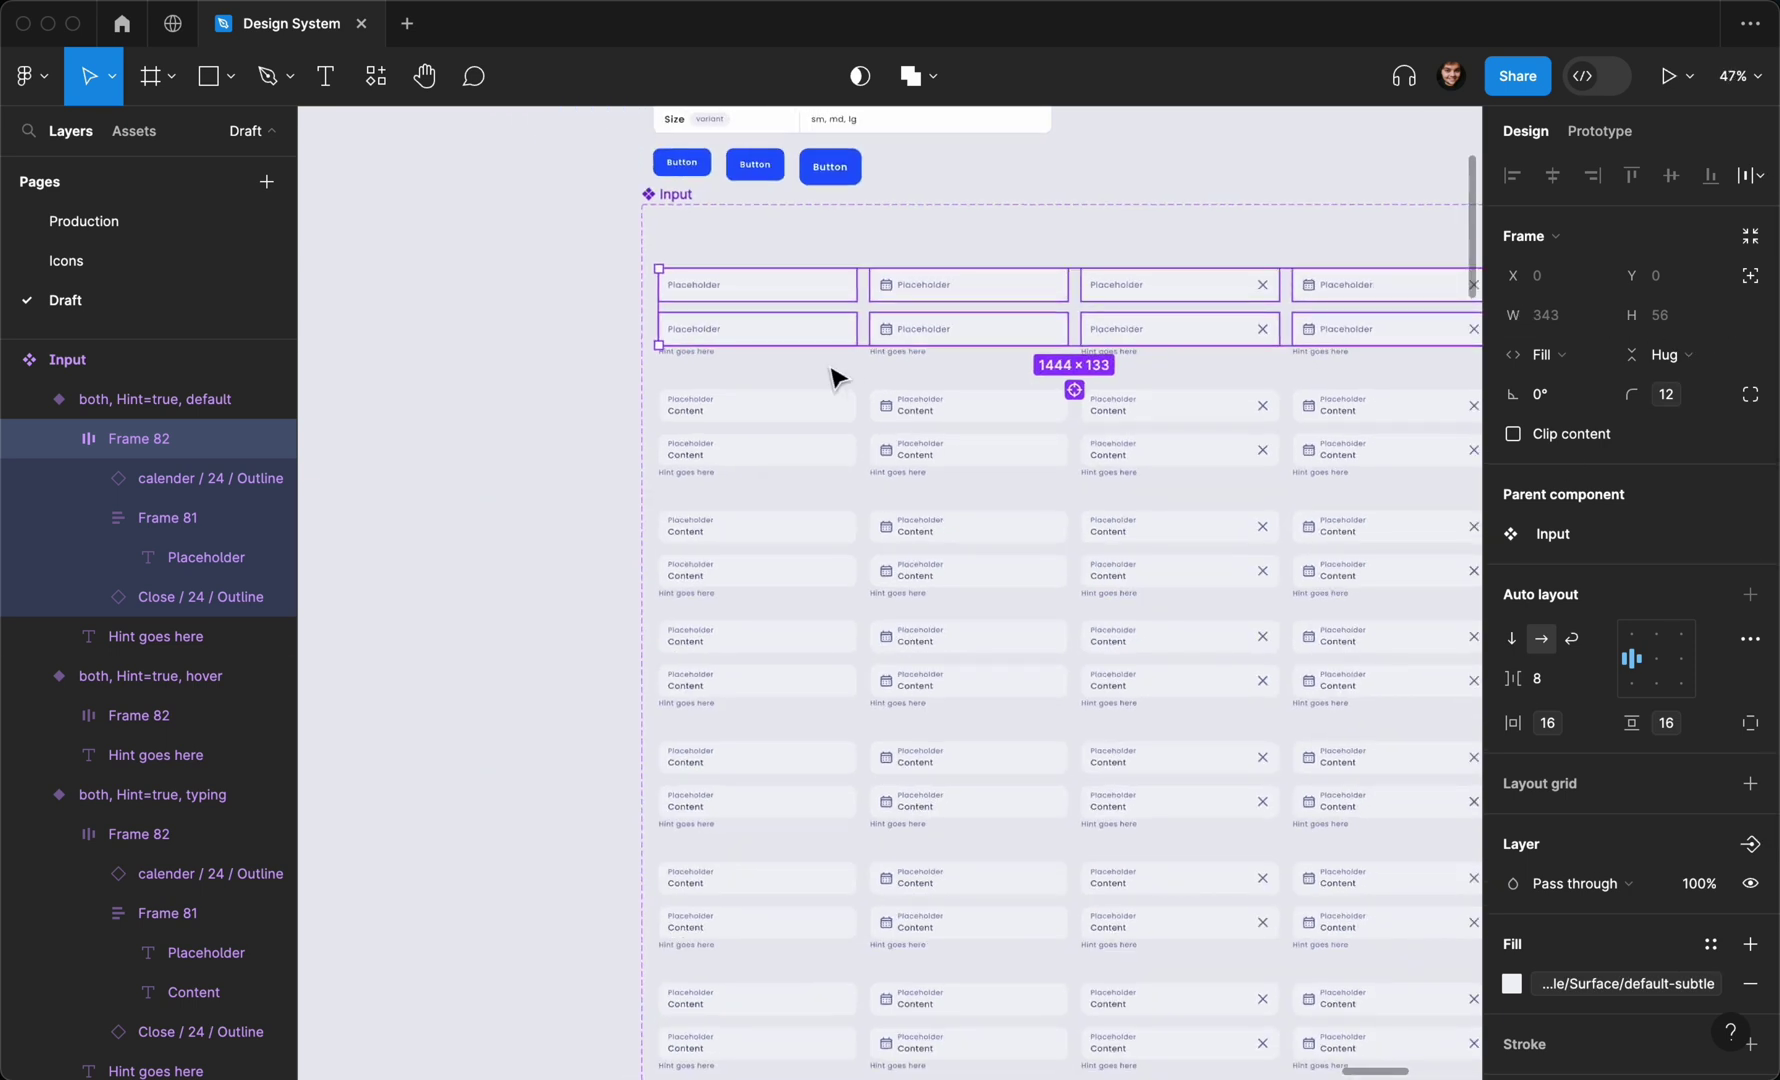
{"action": "scroll", "coordinate": [835, 460], "scroll_direction": "right", "scroll_amount": 2}
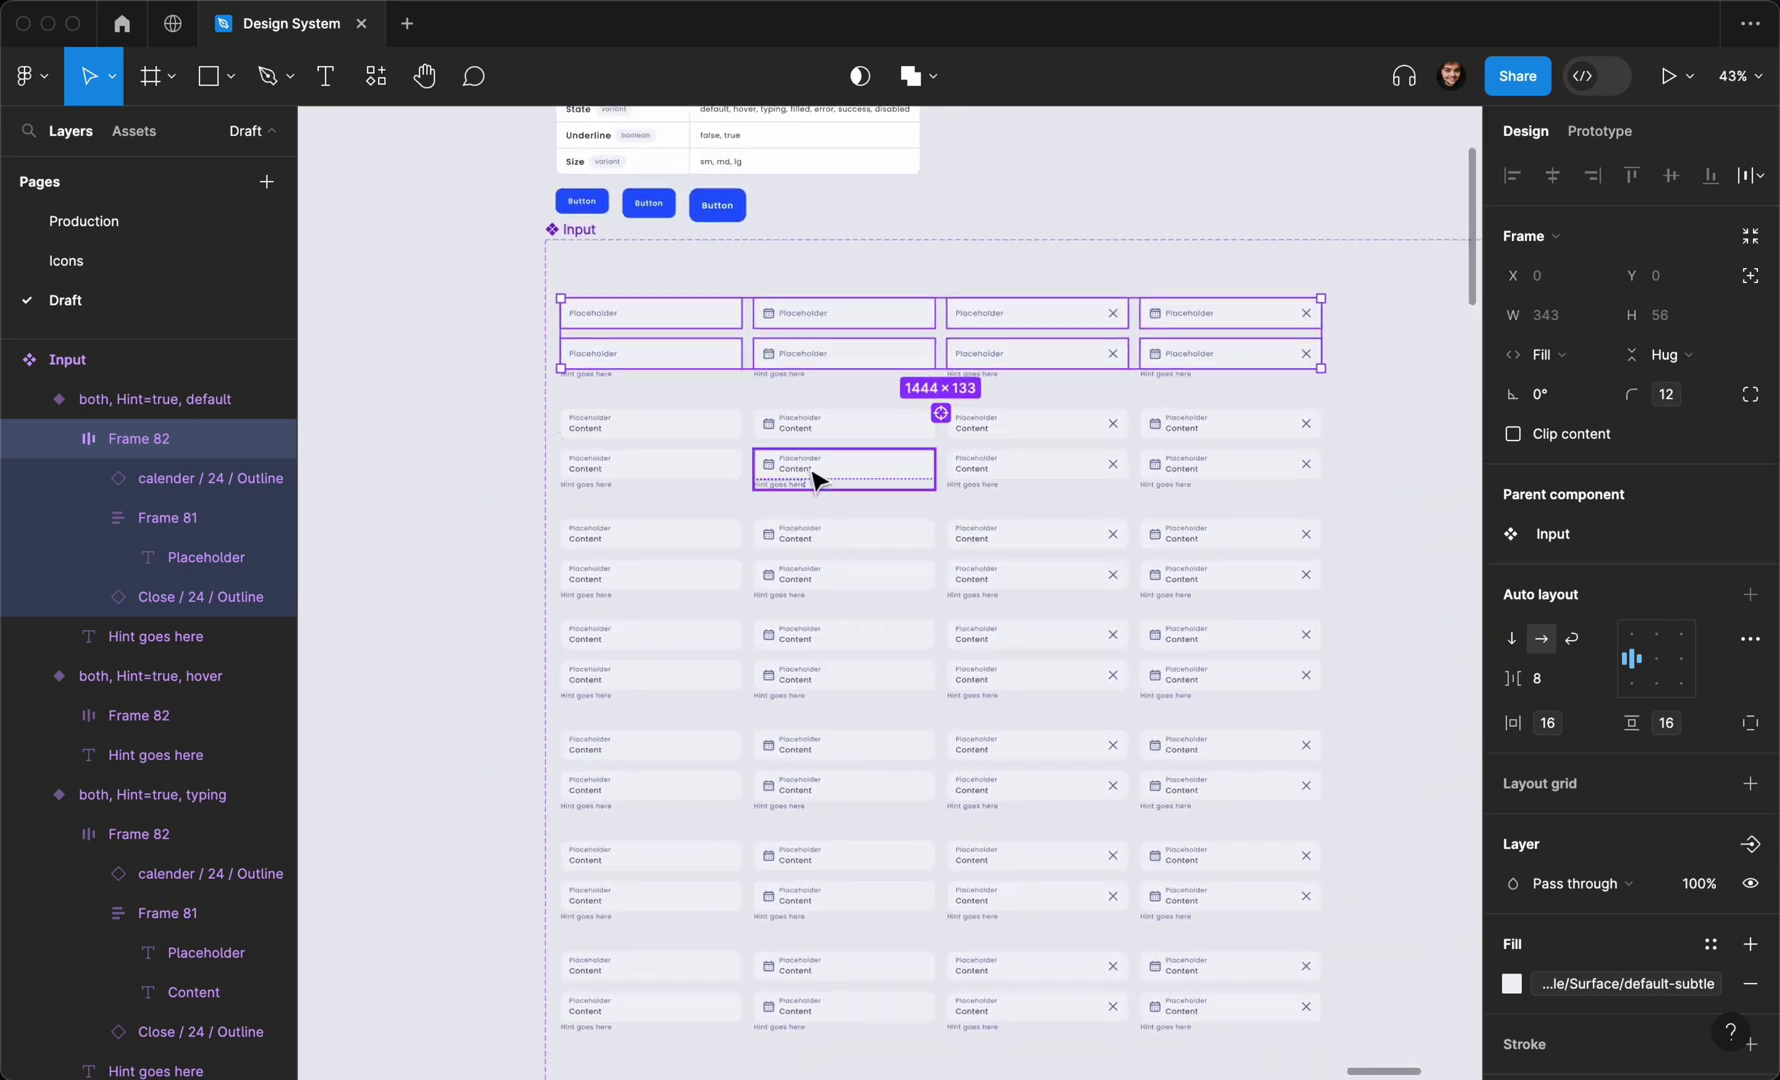
{"action": "scroll", "coordinate": [822, 520], "scroll_direction": "down", "scroll_amount": 3}
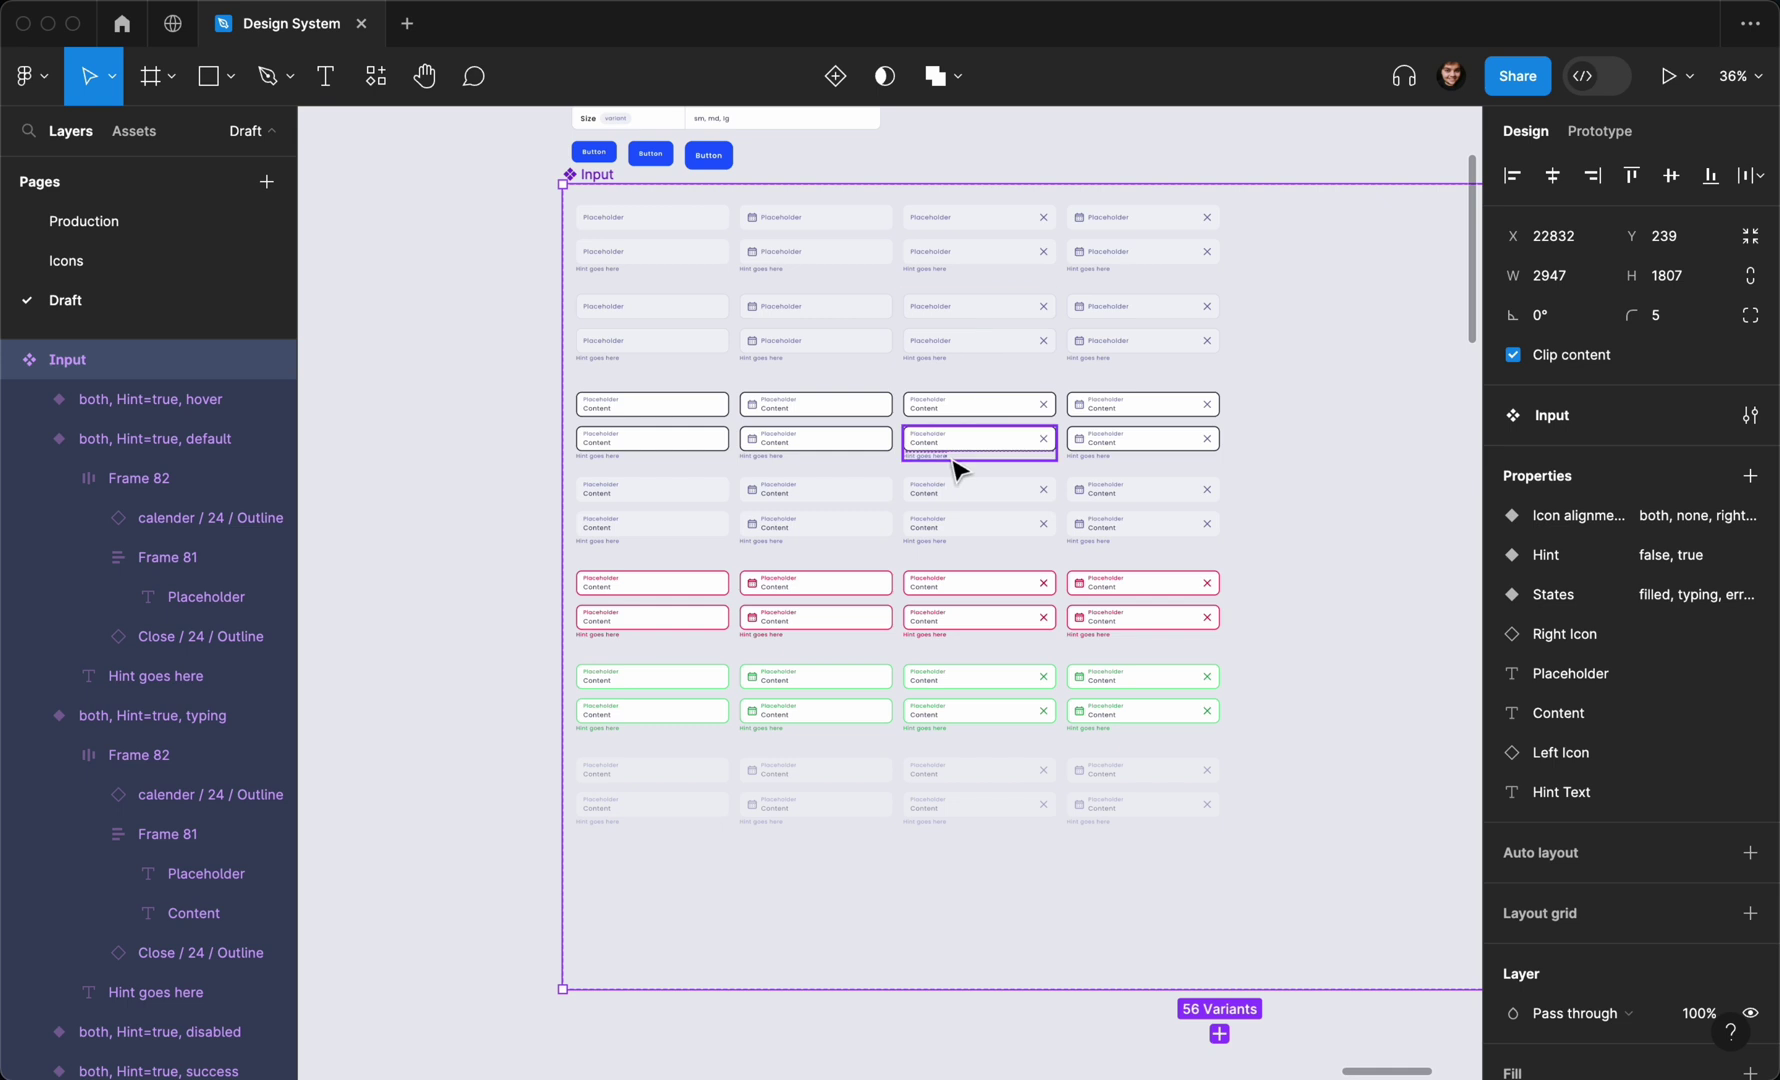
{"action": "scroll", "coordinate": [915, 512], "scroll_direction": "down", "scroll_amount": 5}
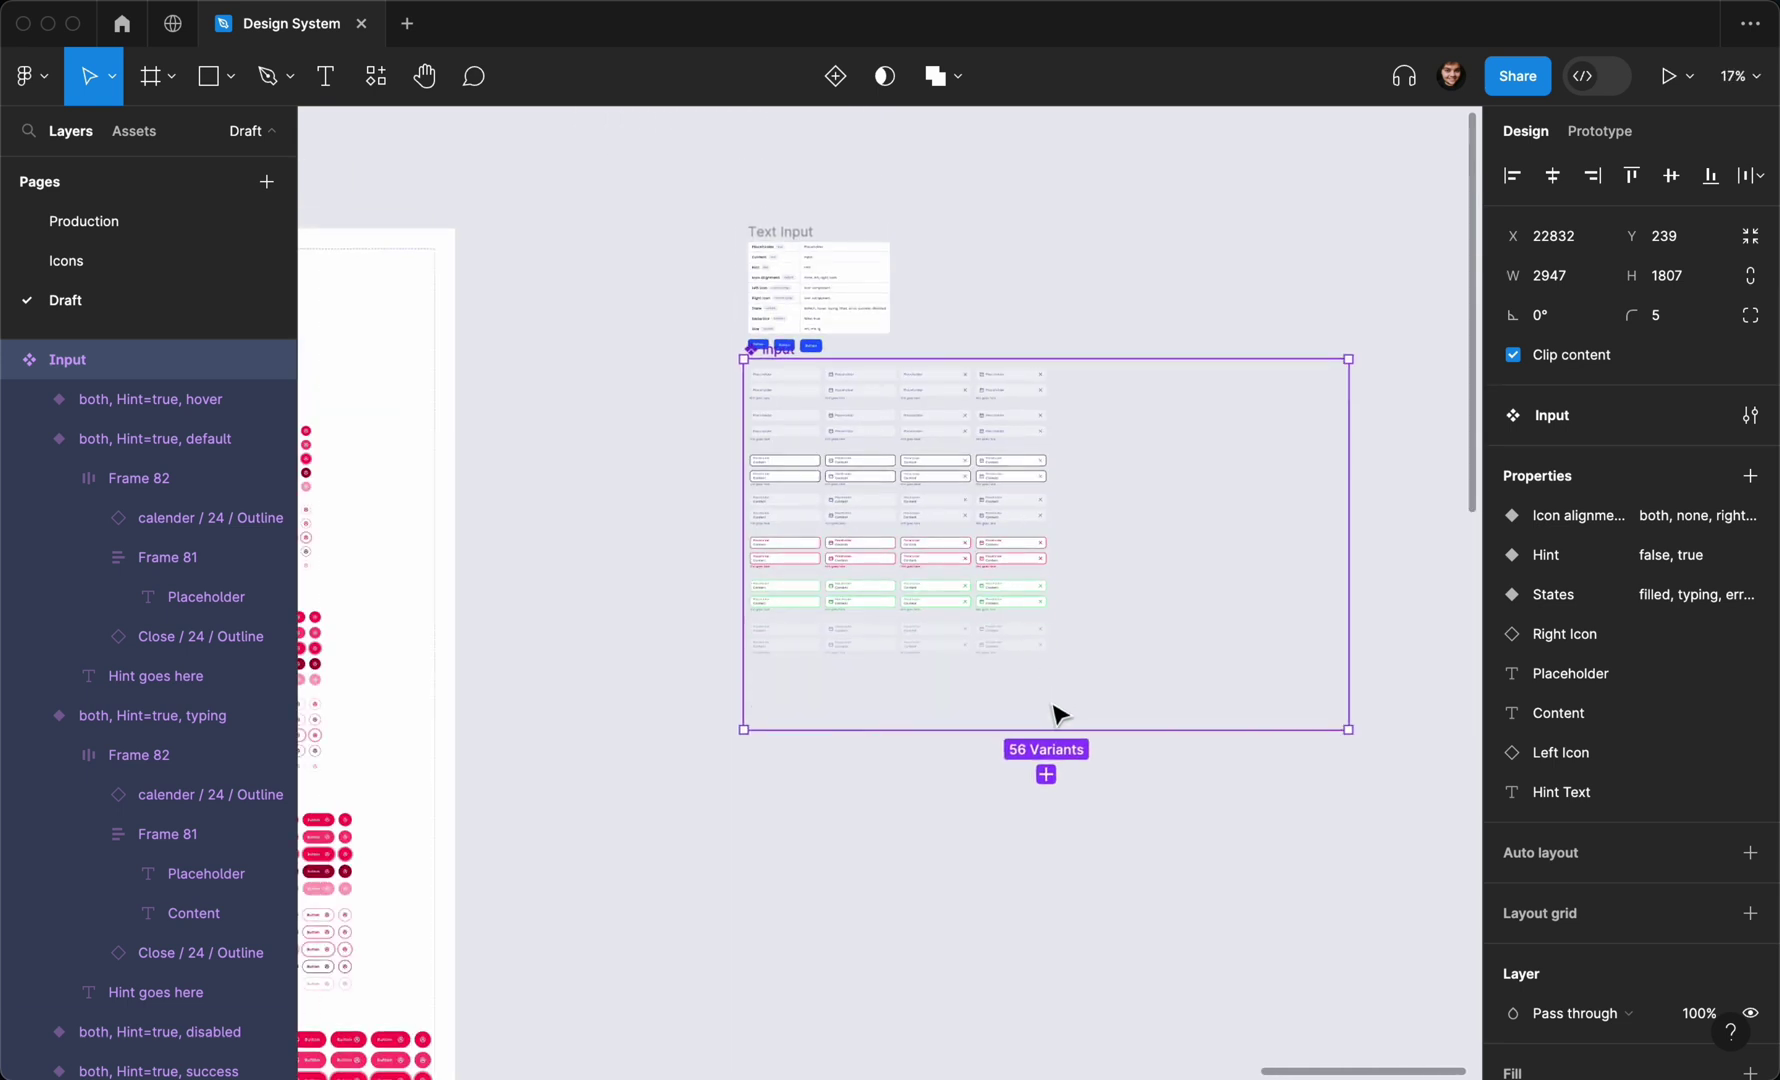
Extend the Input component set downward to a height of 5468, keeping its existing width
{"action": "left_click_drag", "start_coordinate": [1048, 730], "coordinate": [1021, 1007]}
{"action": "scroll", "coordinate": [1025, 1015], "scroll_direction": "up", "scroll_amount": 3}
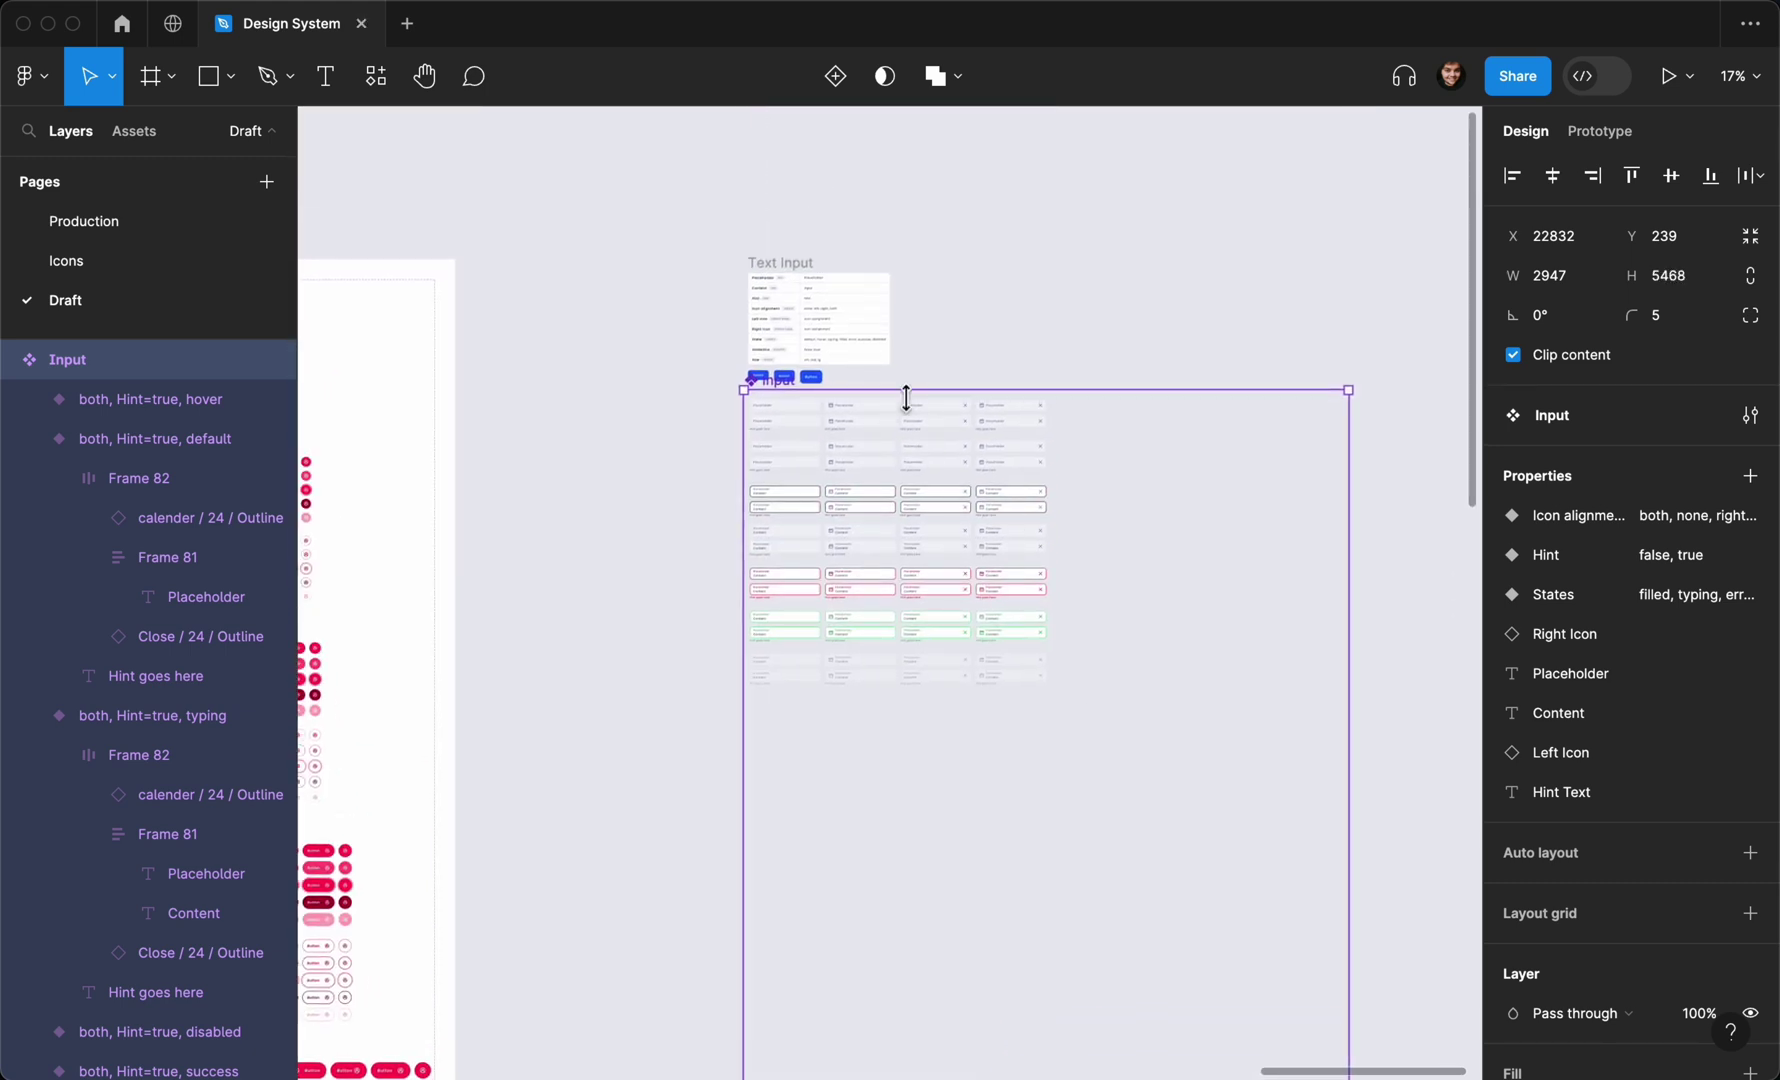
{"action": "scroll", "coordinate": [906, 398], "scroll_direction": "up", "scroll_amount": 5}
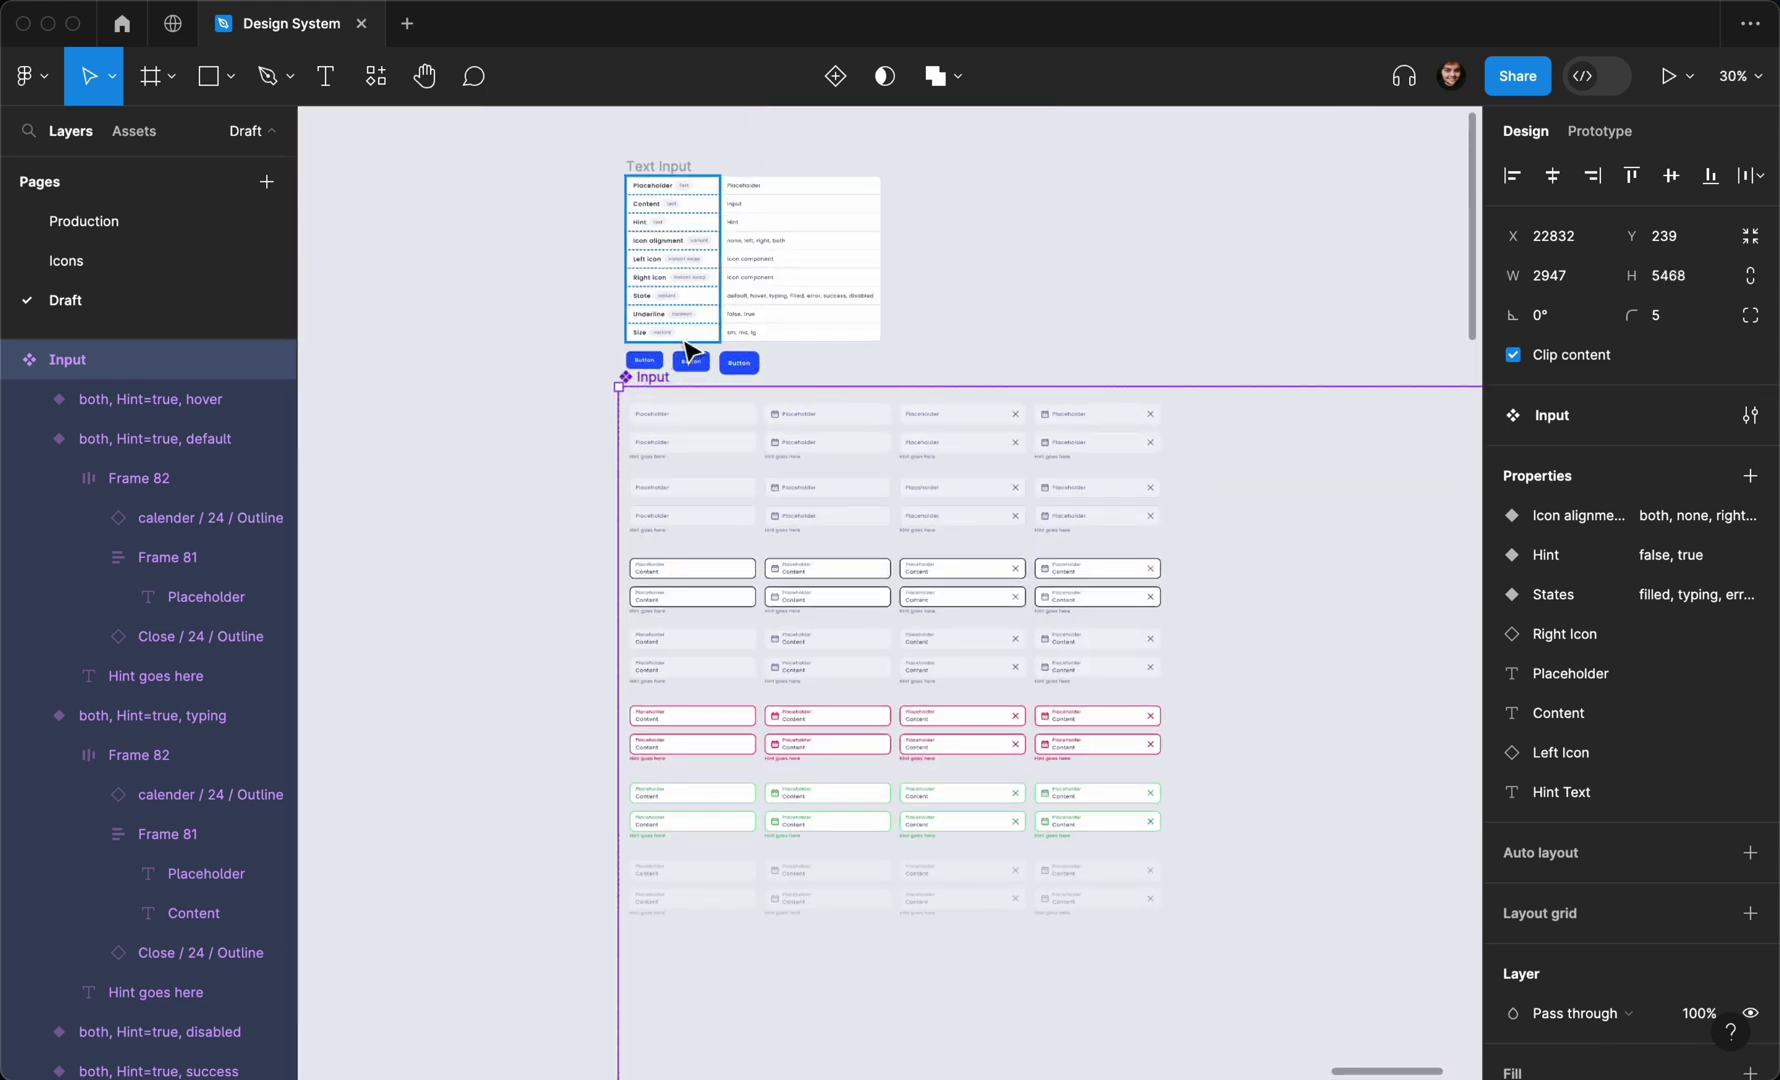
Add a variant property named Size with the value md to the Input component set
{"action": "left_click", "coordinate": [1749, 477]}
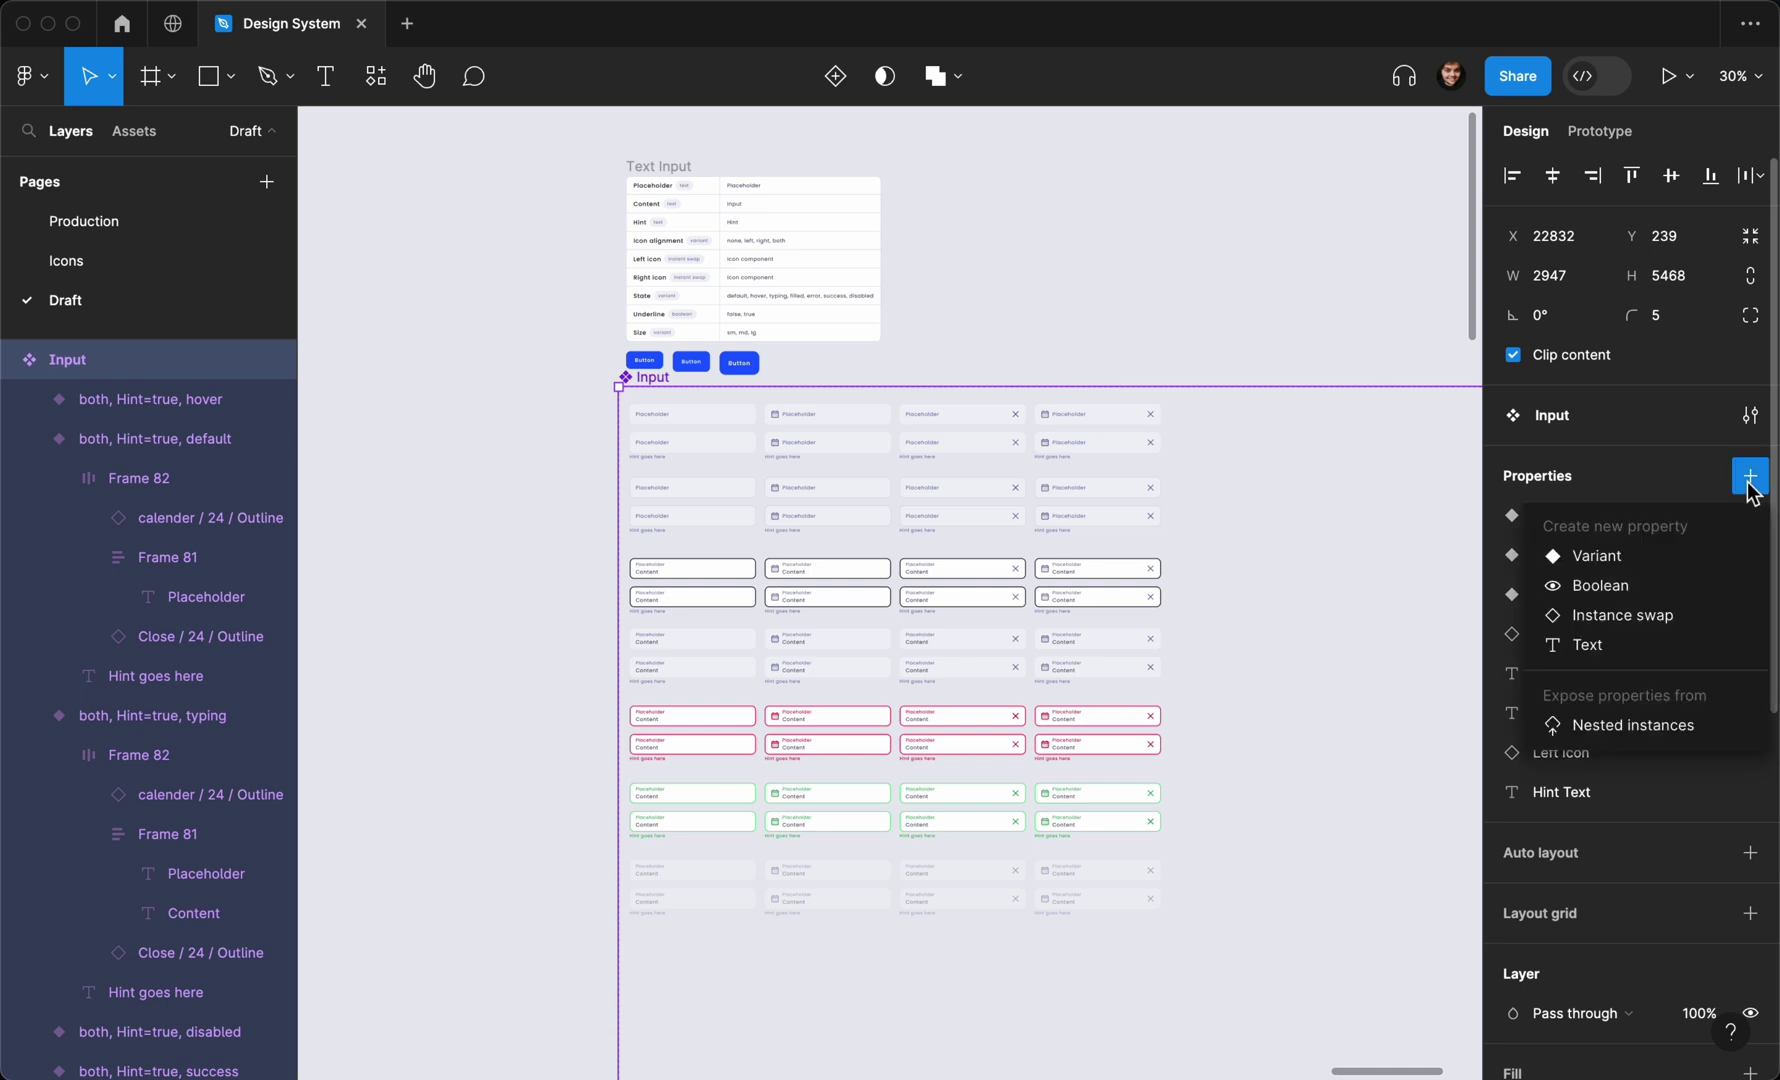
{"action": "left_click", "coordinate": [1619, 559]}
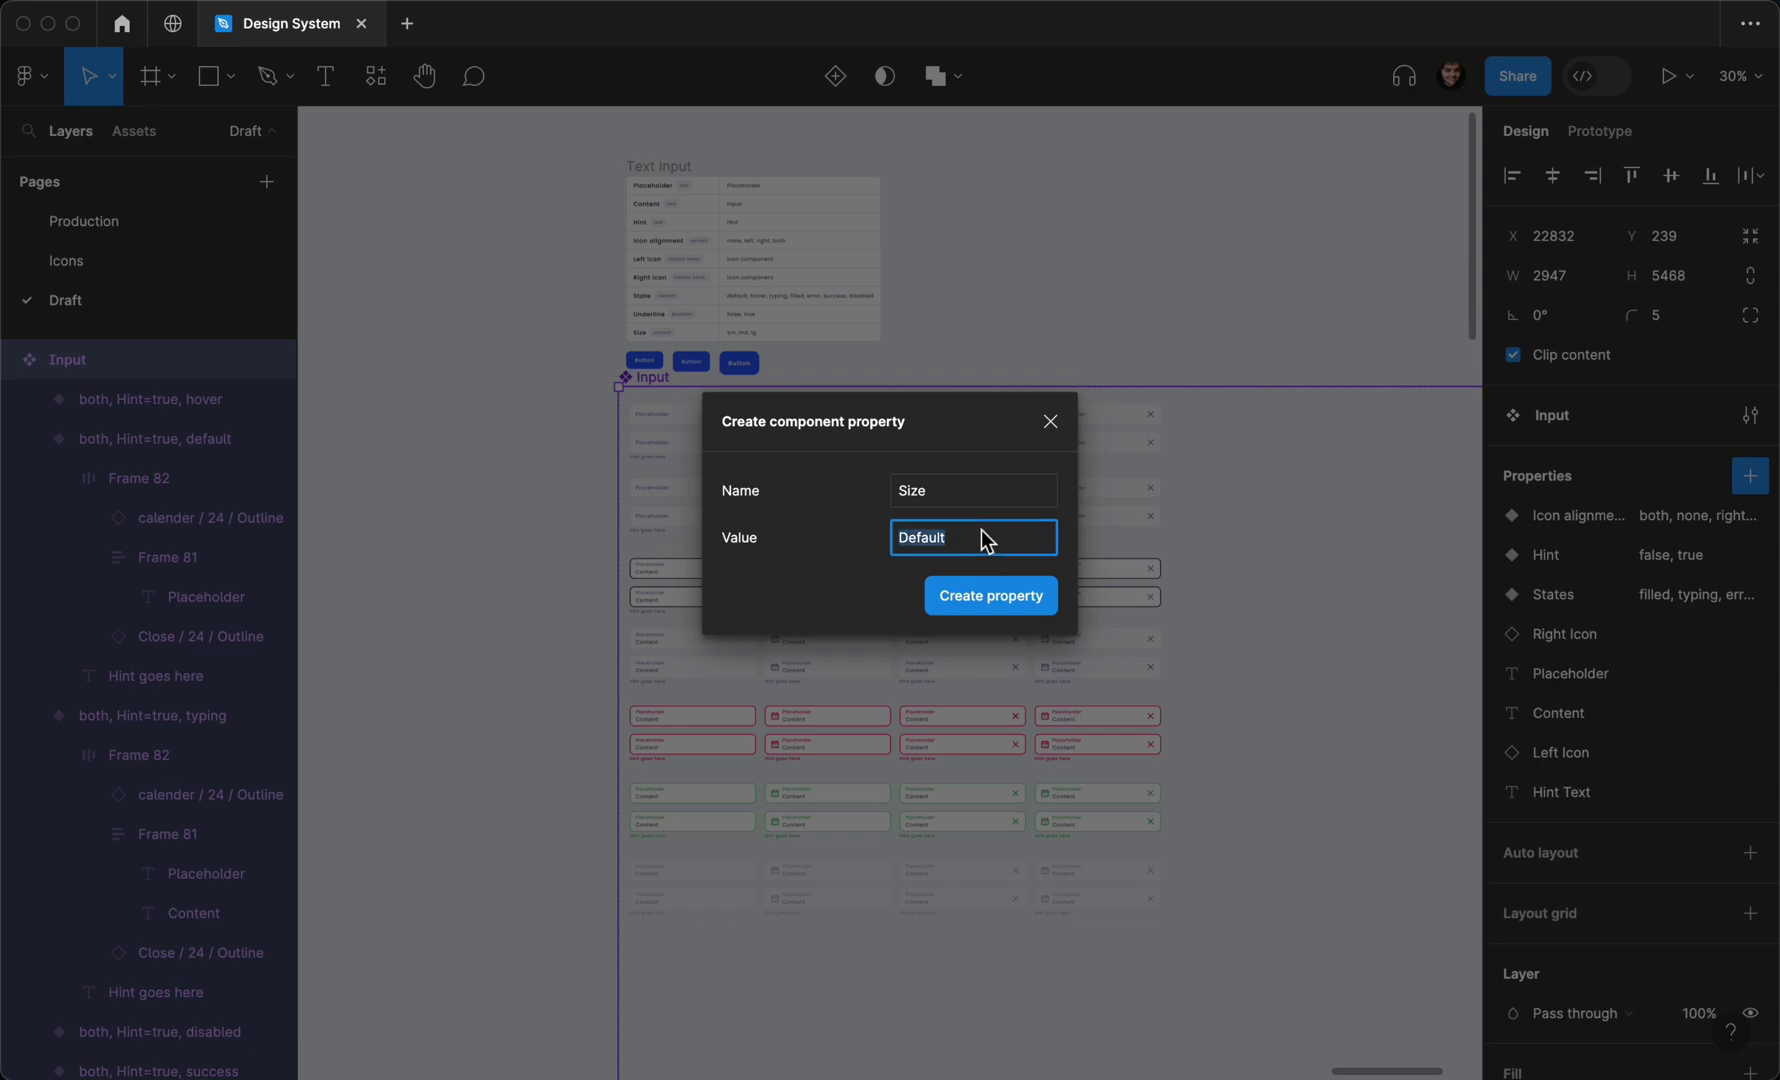
{"action": "type", "text": "md"}
{"action": "key", "text": "Return"}
Duplicate all the variants within the Input component set so a second block sits below the first
{"action": "scroll", "coordinate": [530, 395], "scroll_direction": "down", "scroll_amount": 3}
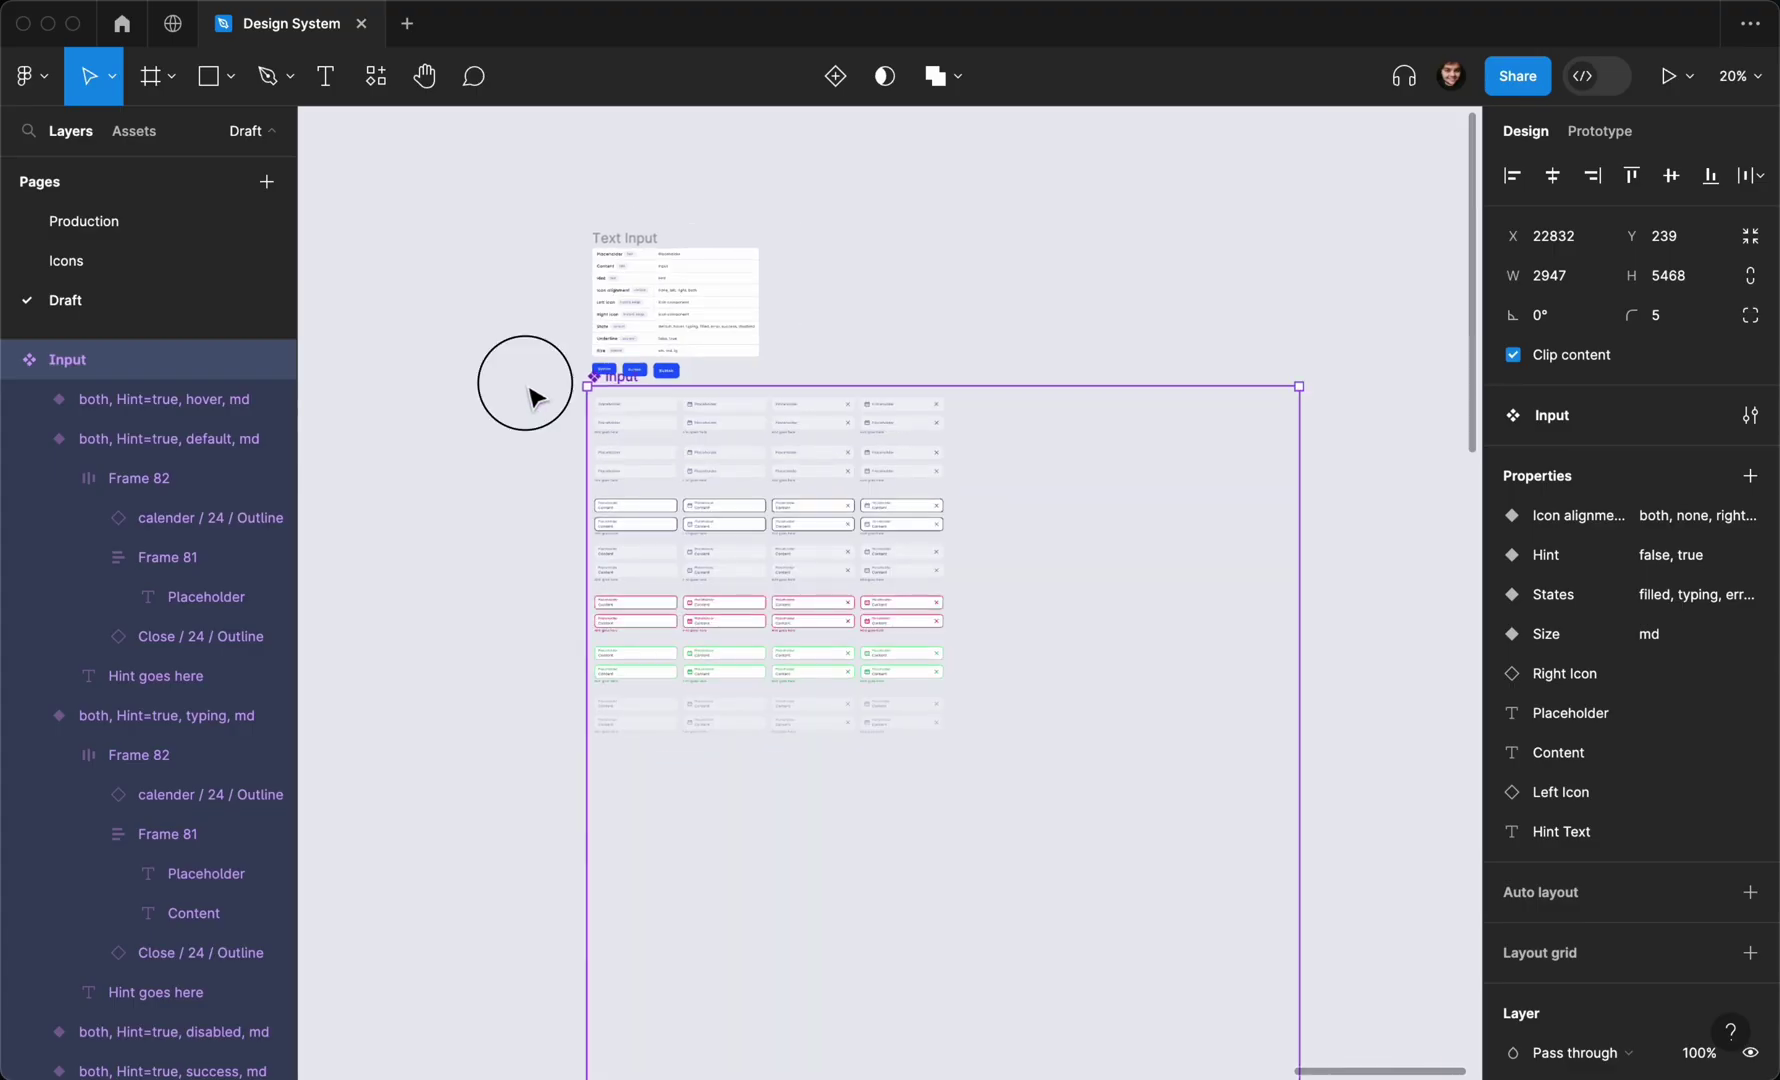
{"action": "left_click_drag", "start_coordinate": [530, 395], "coordinate": [1010, 690]}
{"action": "mouse_move", "coordinate": [912, 578]}
{"action": "left_mouse_down"}
{"action": "mouse_move", "coordinate": [921, 957]}
{"action": "mouse_move", "coordinate": [914, 569]}
{"action": "left_mouse_up"}
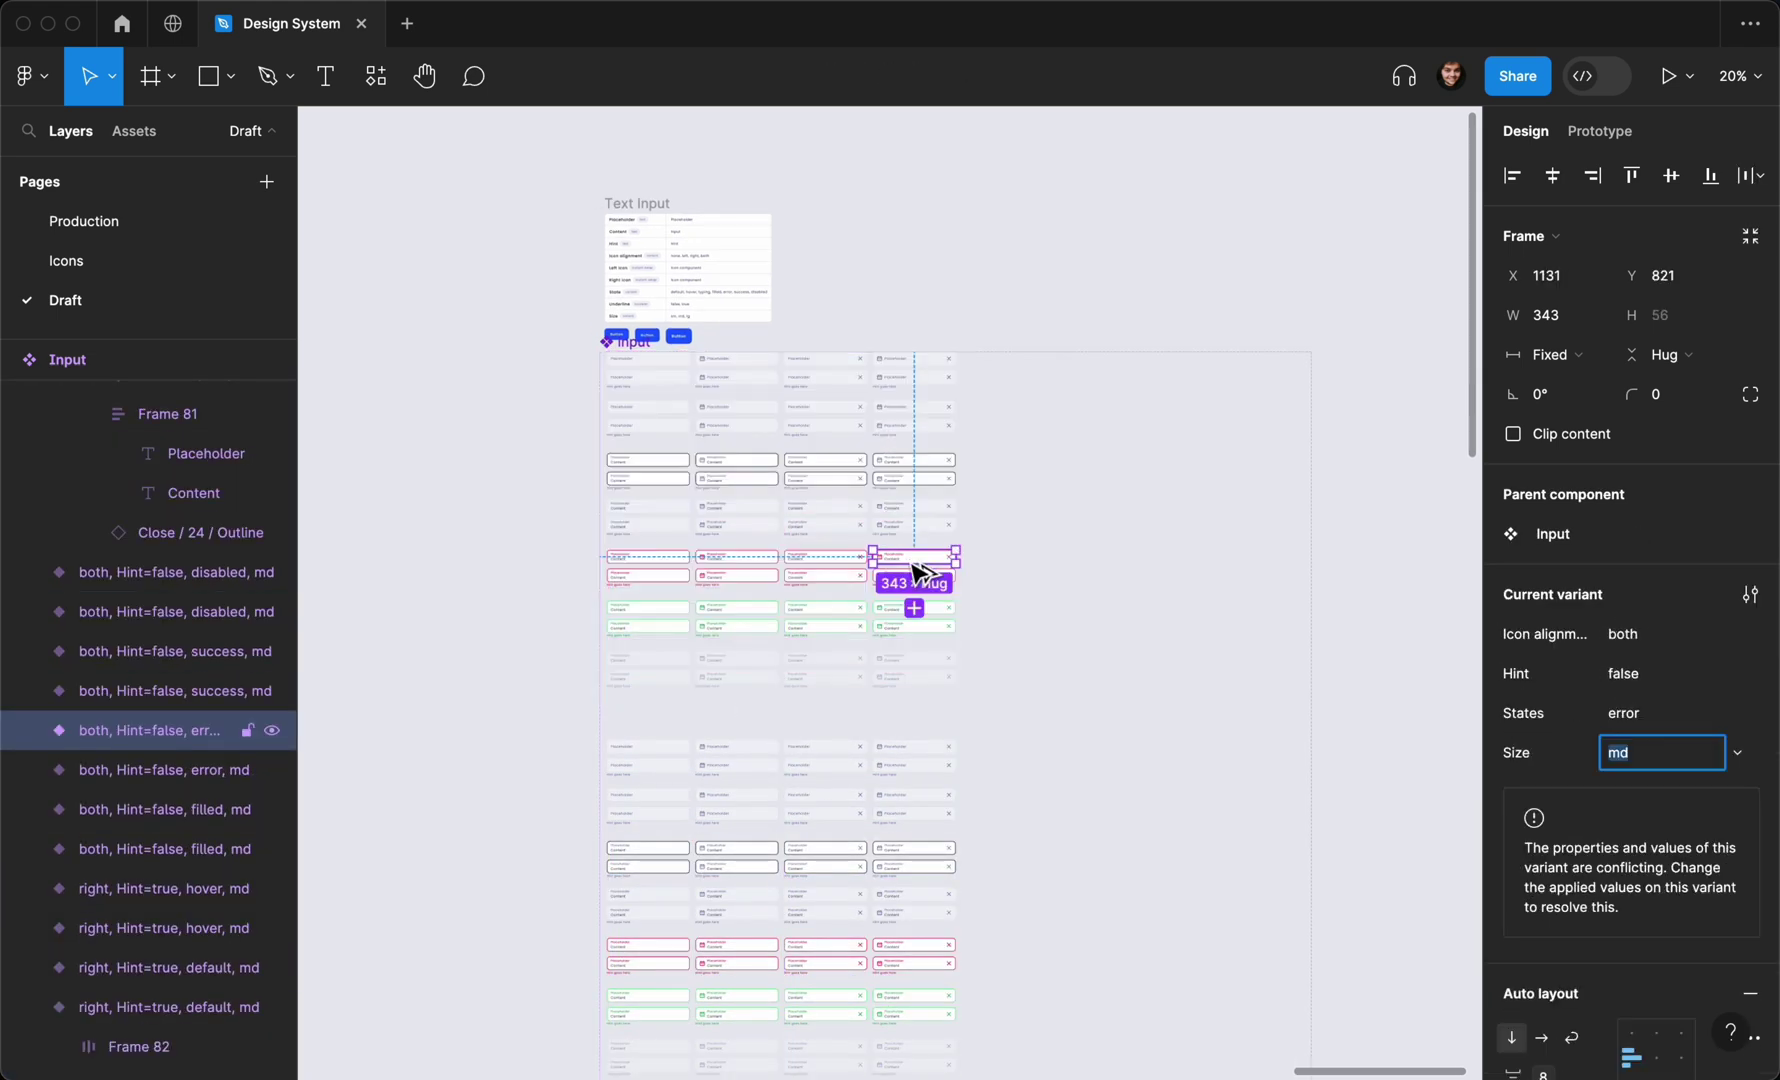
Set the Size property of all variants in the upper block to sm and clear the selection
{"action": "scroll", "coordinate": [780, 510], "scroll_direction": "up", "scroll_amount": 4}
{"action": "left_click", "coordinate": [768, 368]}
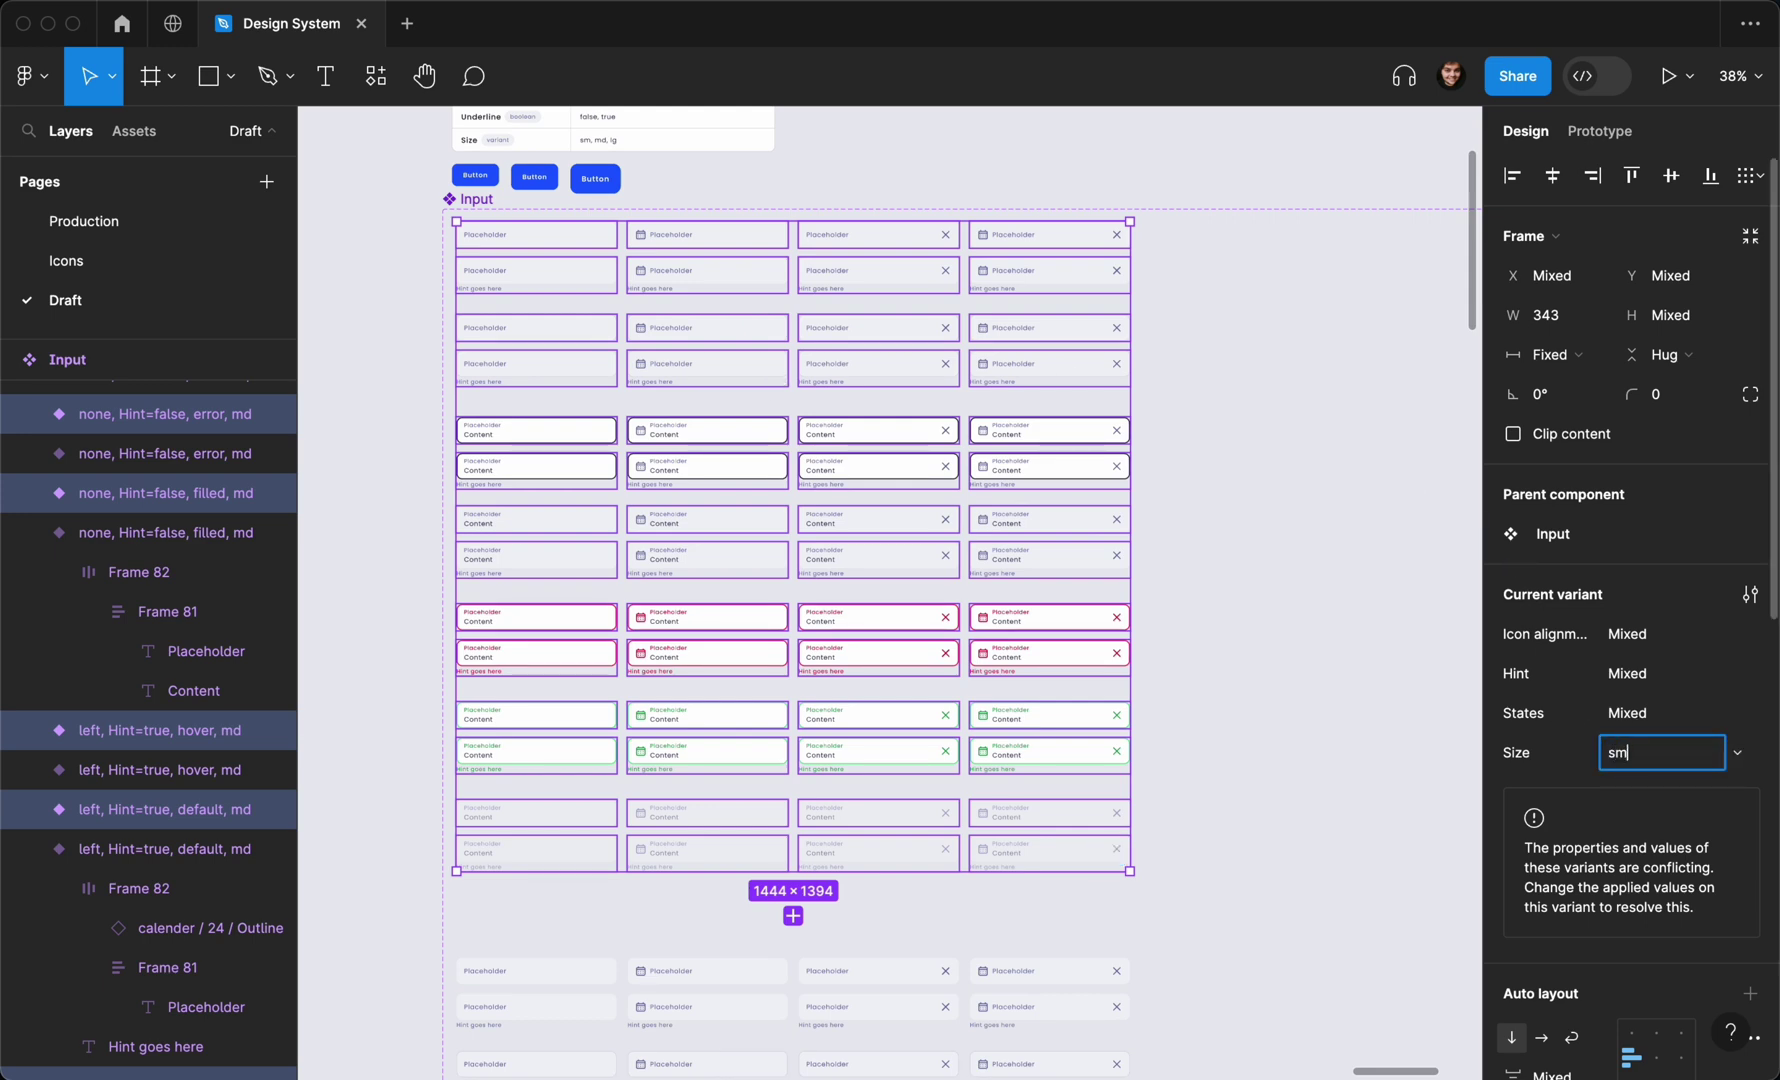
{"action": "key", "text": "Return"}
{"action": "scroll", "coordinate": [606, 308], "scroll_direction": "up", "scroll_amount": 4}
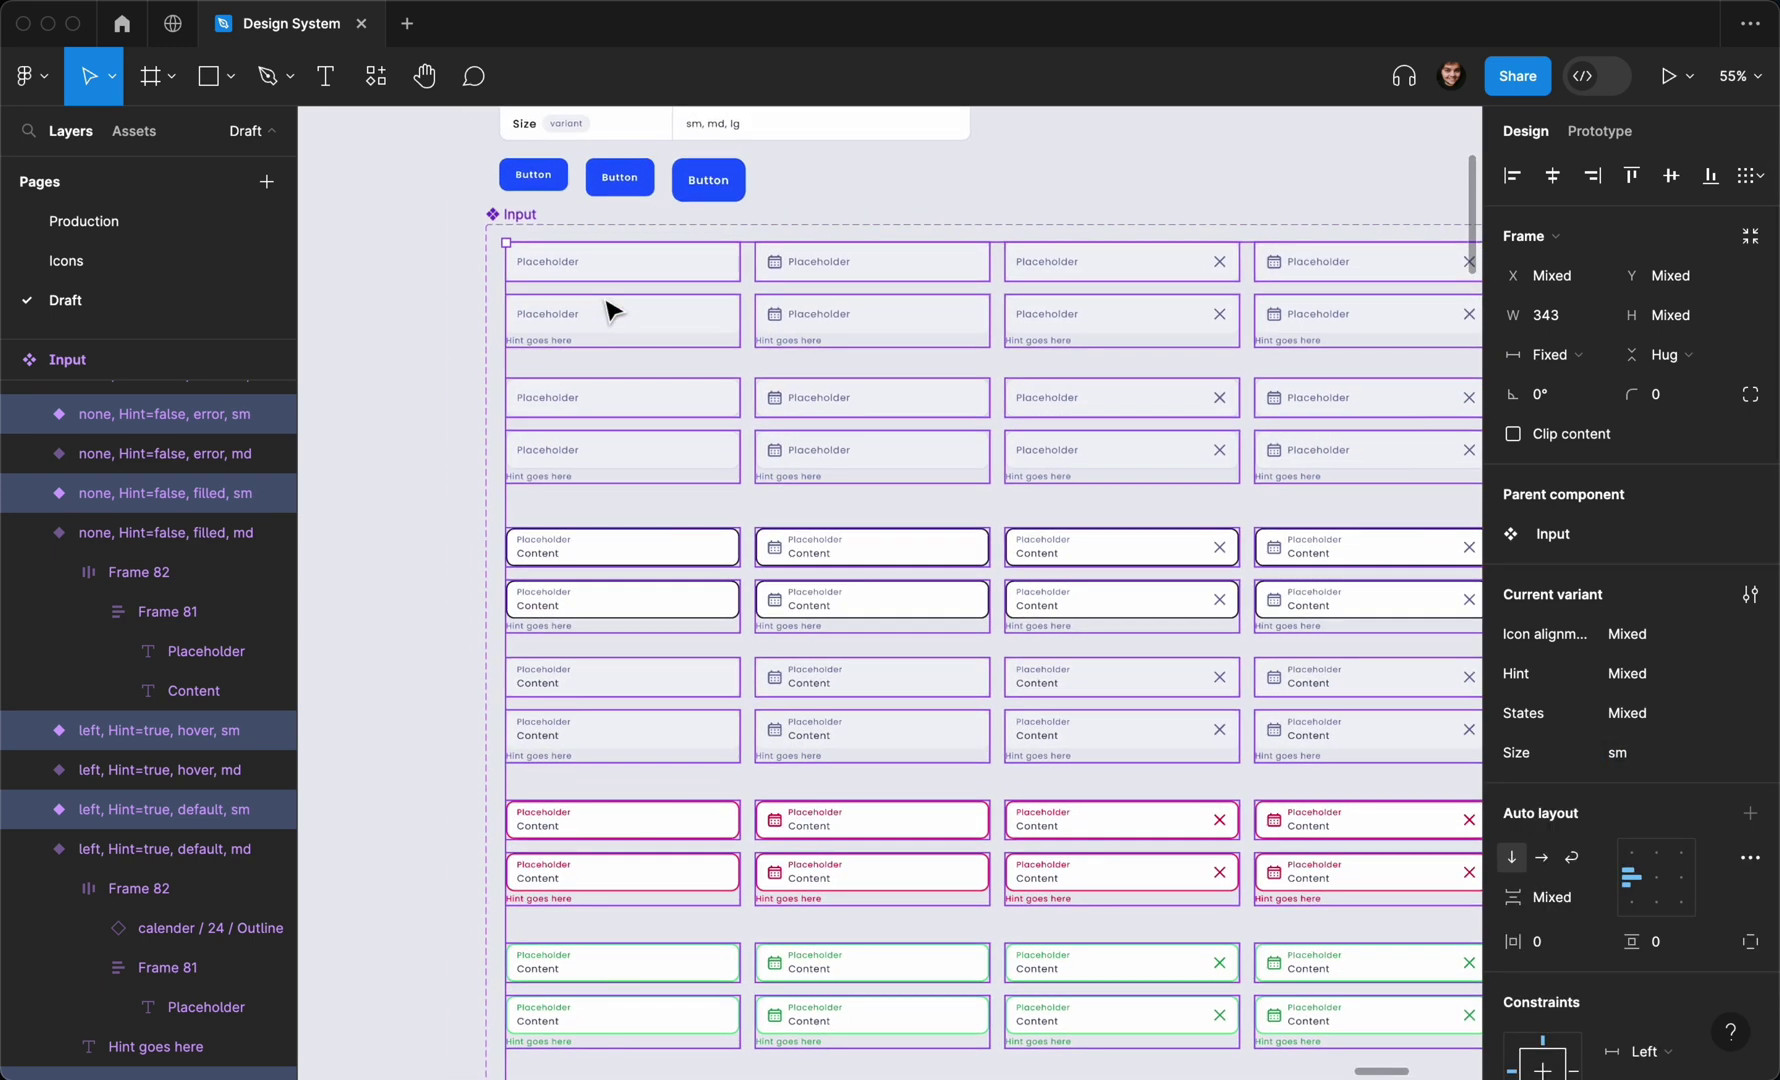
{"action": "scroll", "coordinate": [470, 278], "scroll_direction": "up", "scroll_amount": 2}
{"action": "left_click", "coordinate": [447, 268]}
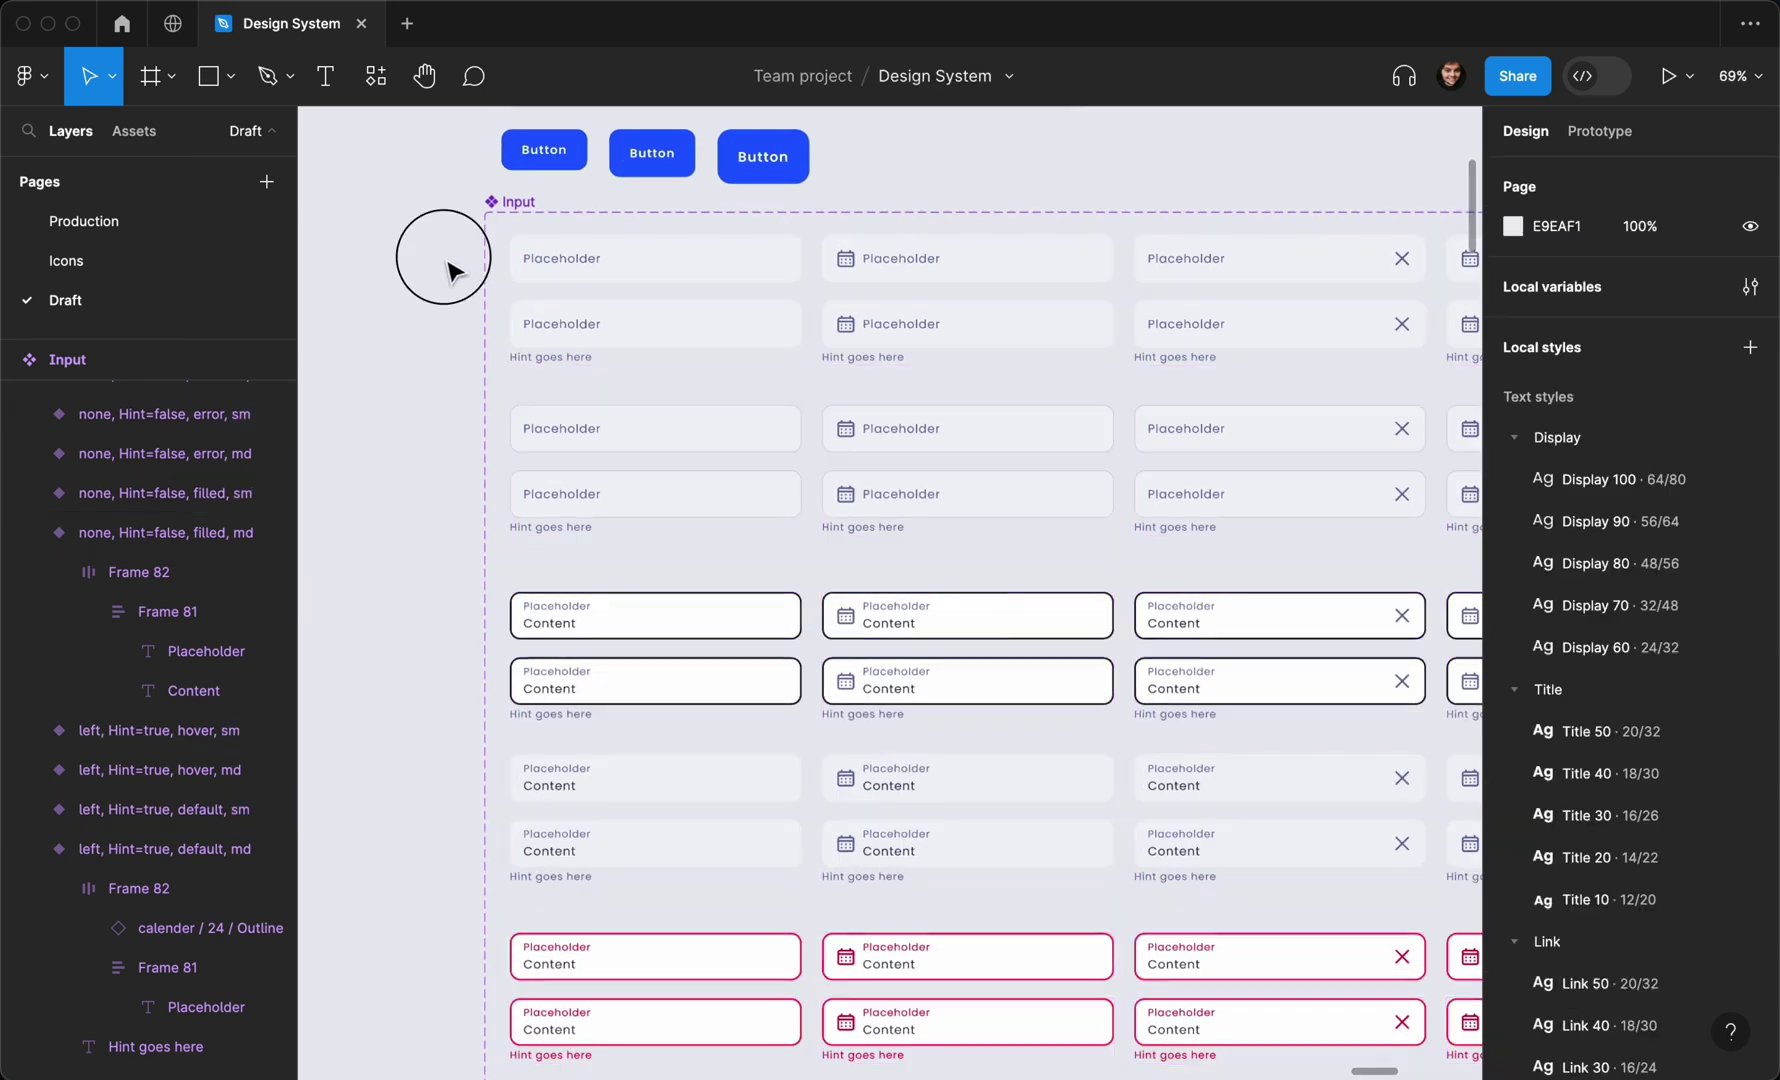
{"action": "scroll", "coordinate": [500, 265], "scroll_direction": "down", "scroll_amount": 1}
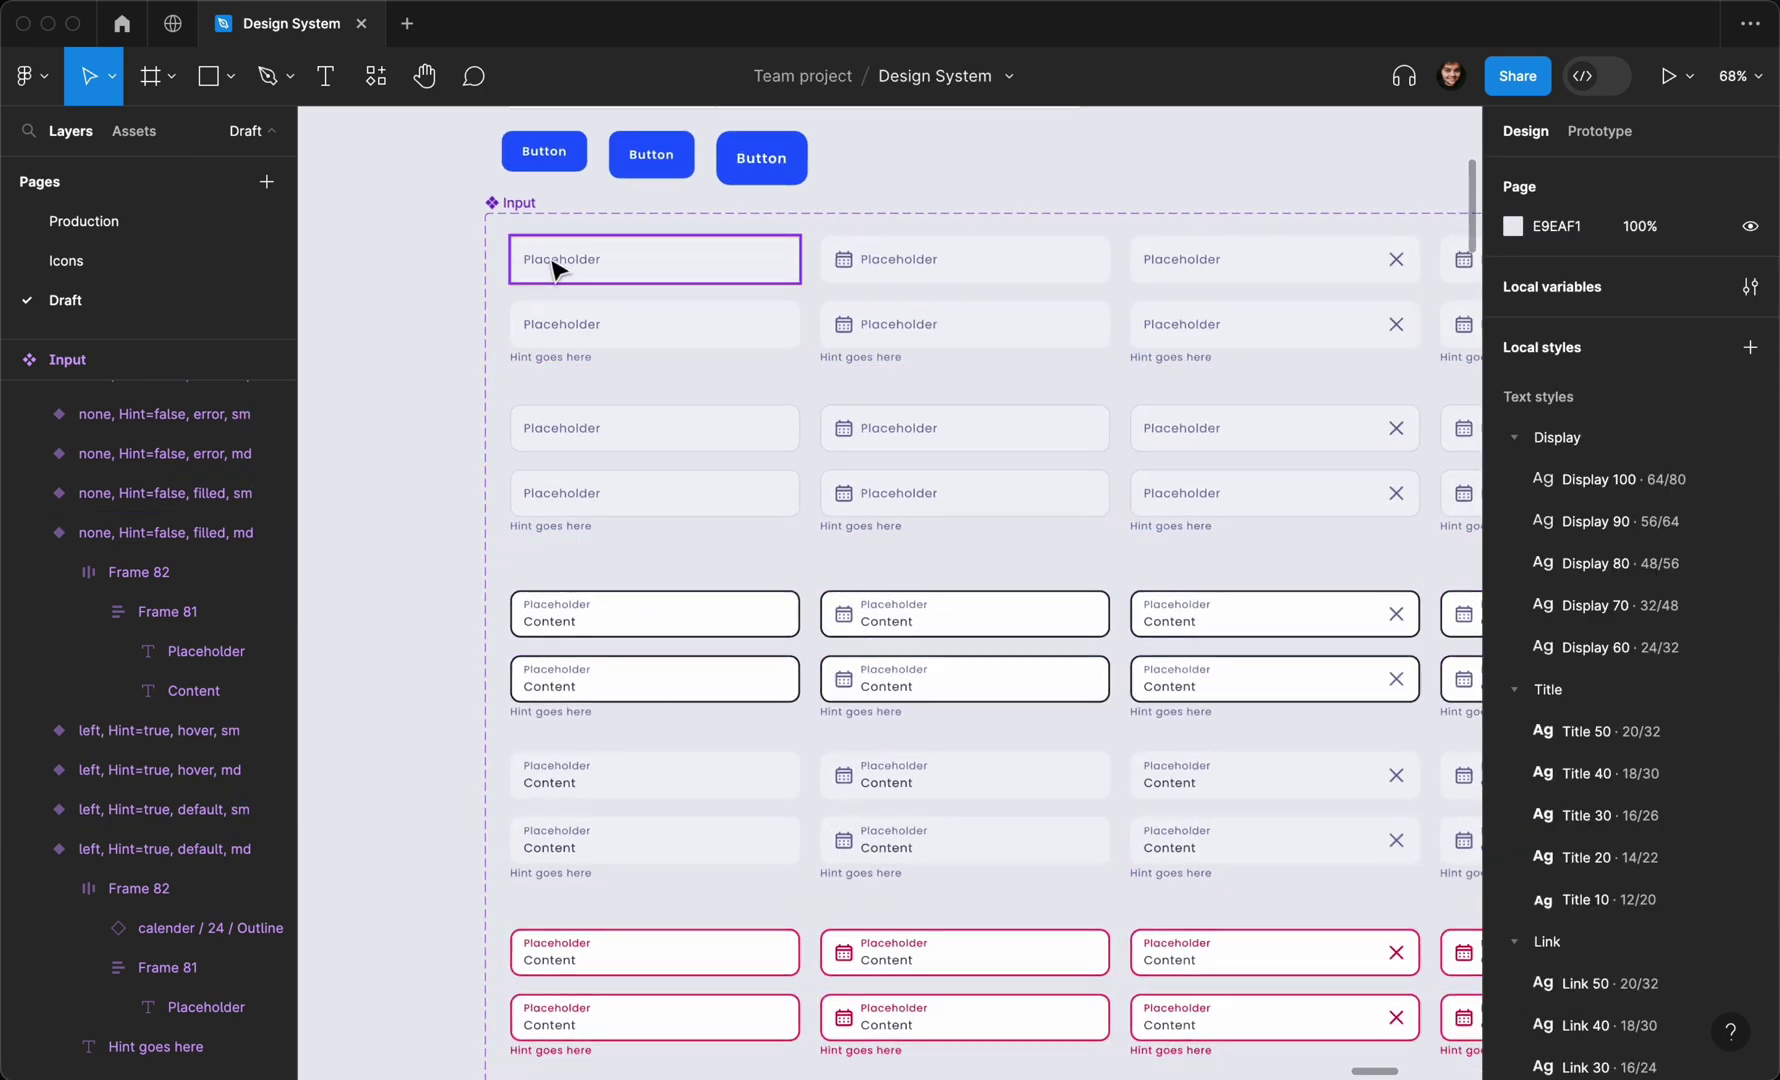
{"action": "left_click", "coordinate": [573, 627], "text": "super"}
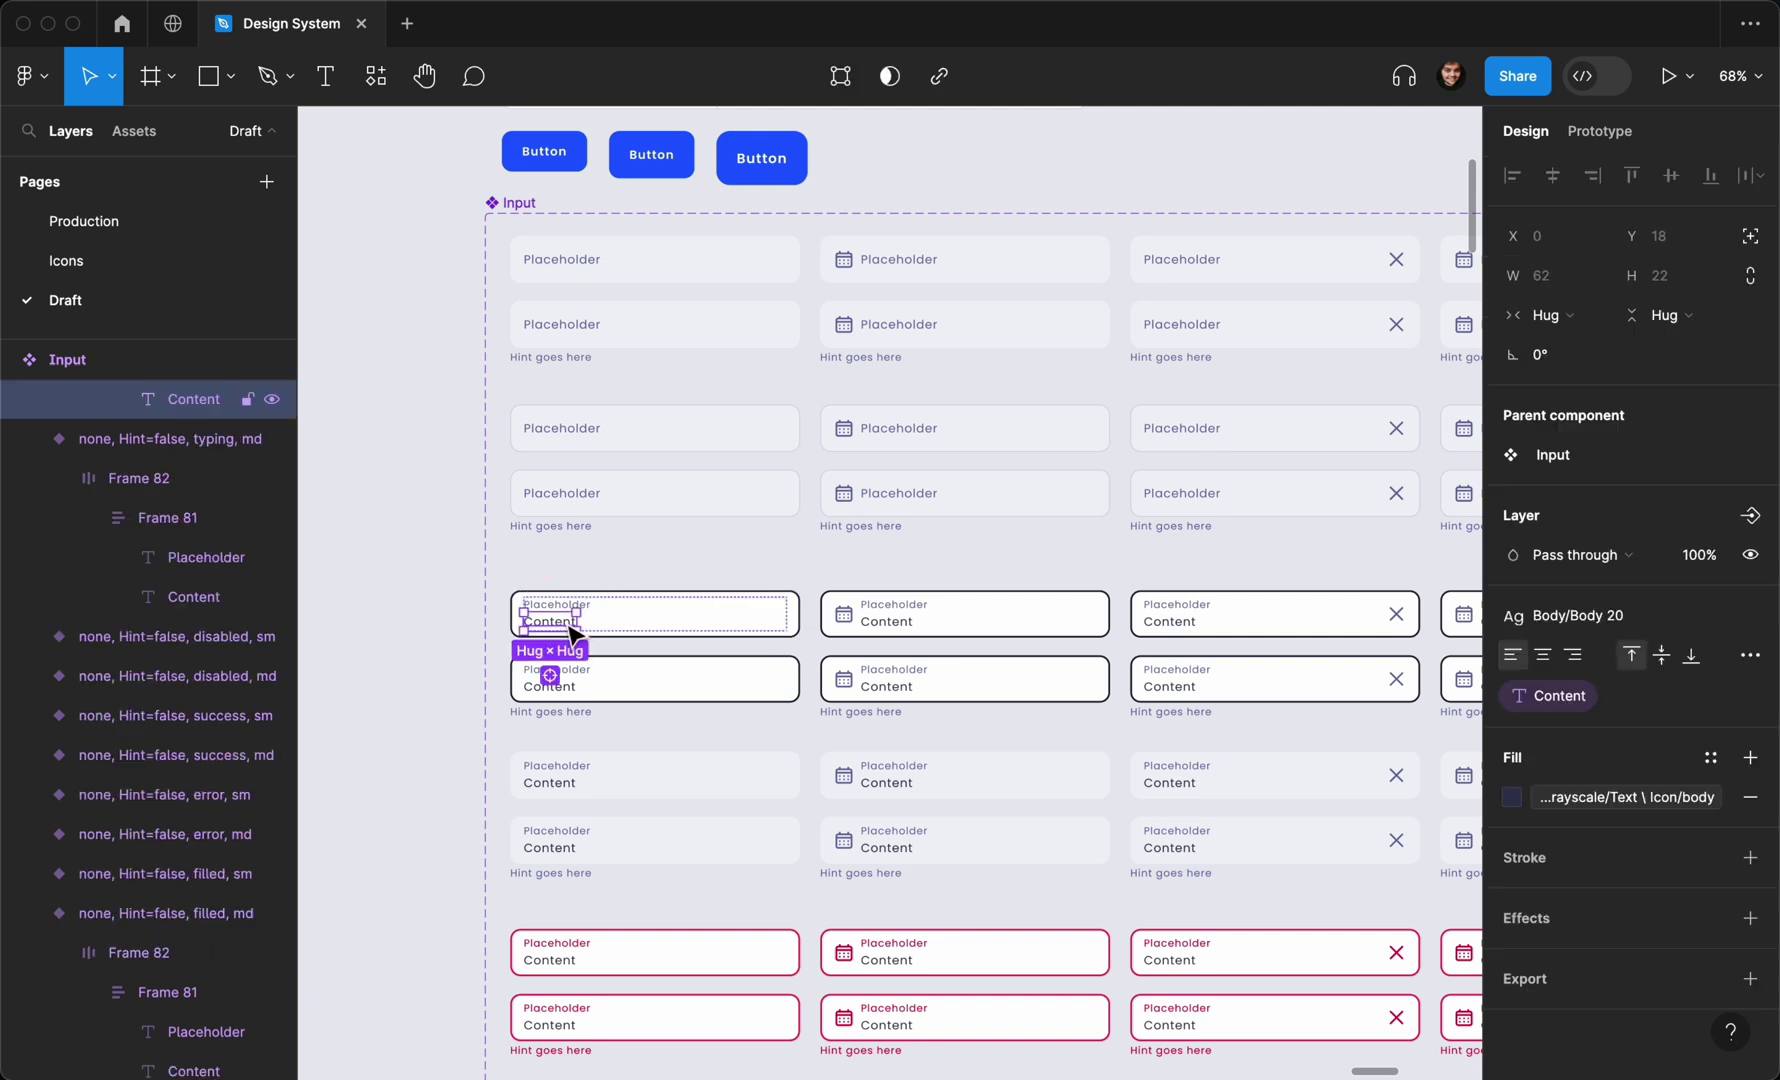
{"action": "left_click", "coordinate": [882, 625], "text": "shift+super"}
{"action": "left_click", "coordinate": [1160, 620], "text": "shift+super"}
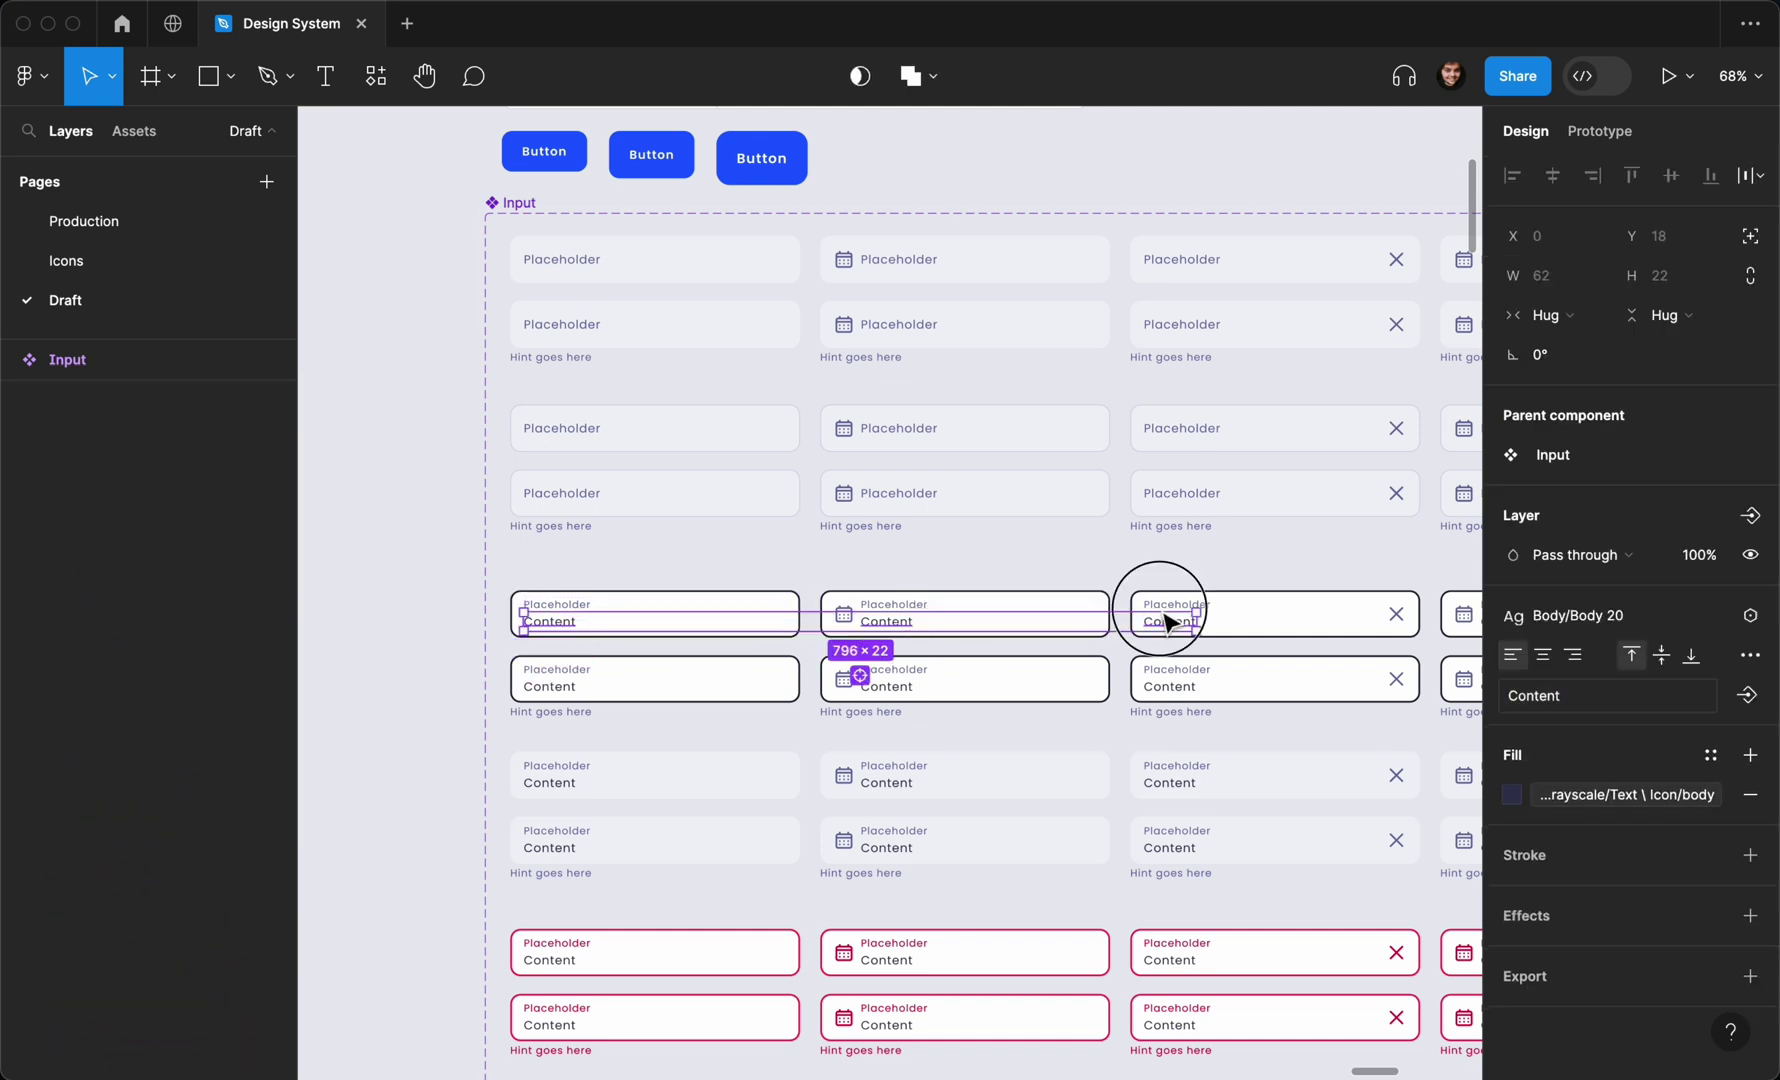
{"action": "left_click", "coordinate": [573, 688], "text": "shift+super"}
{"action": "left_click", "coordinate": [913, 692], "text": "shift+super"}
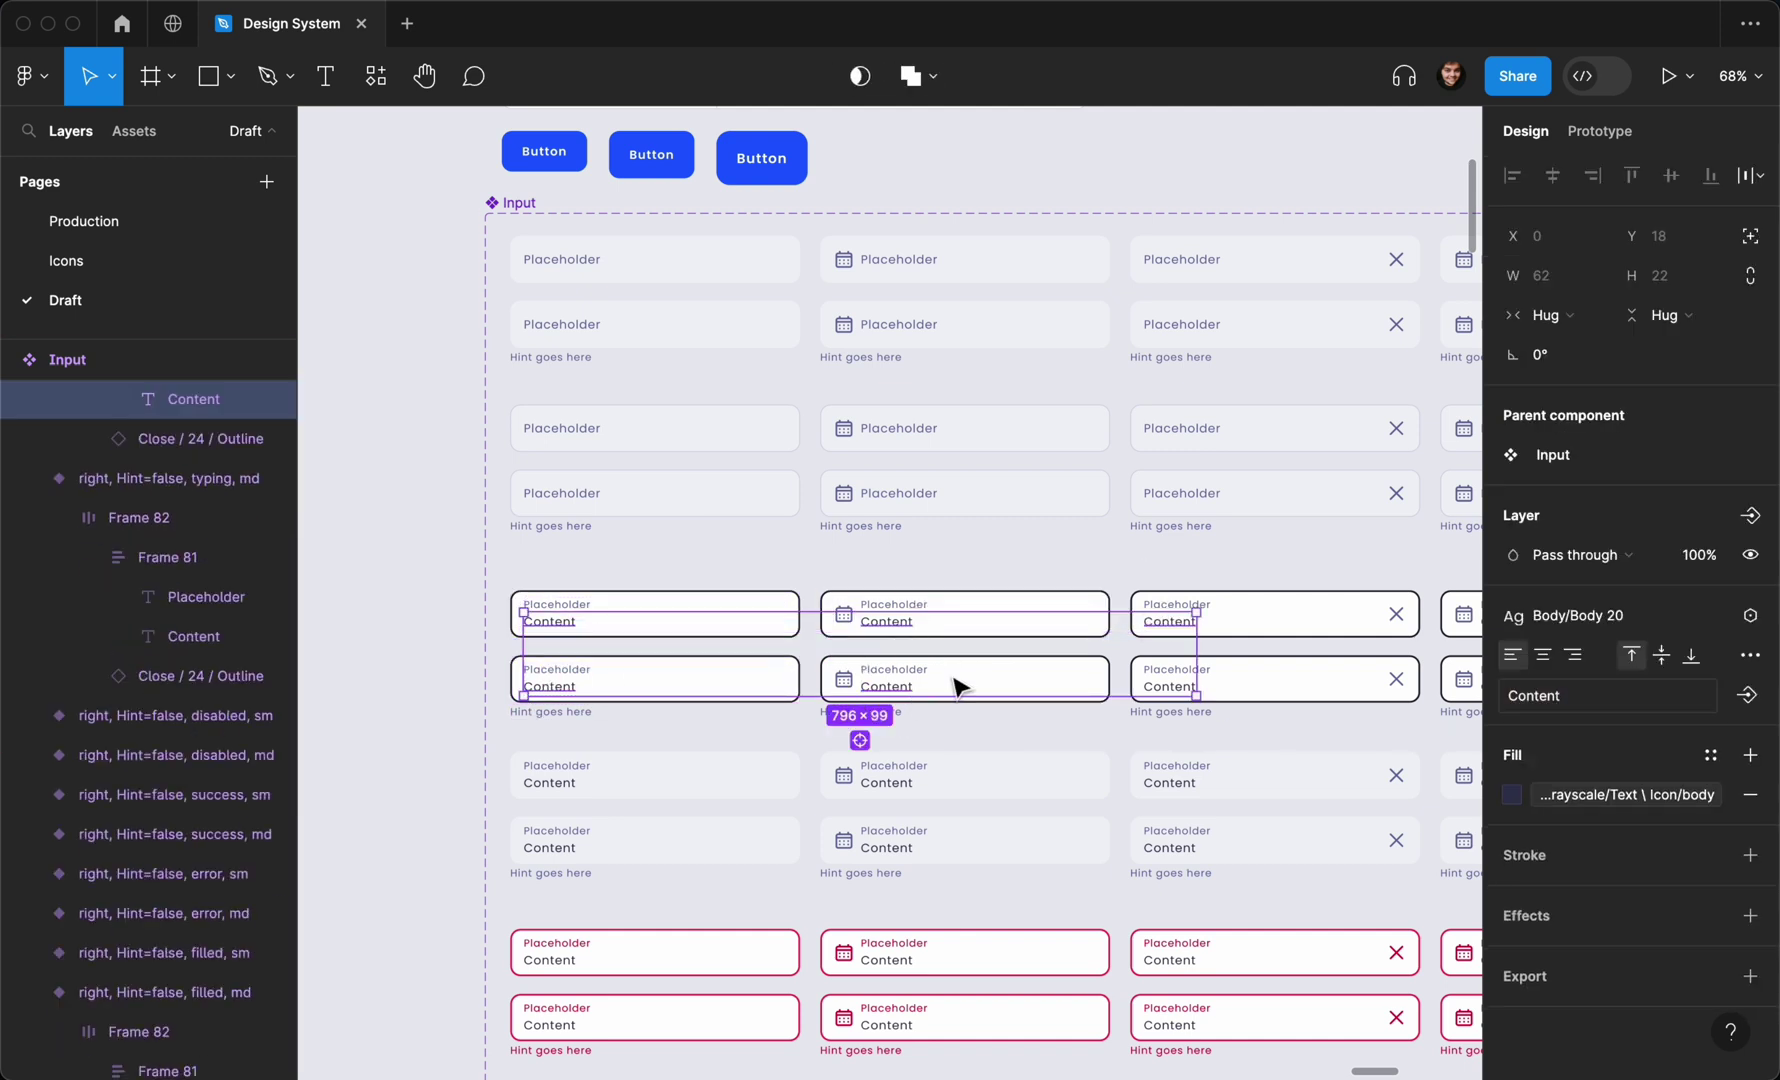
{"action": "left_click", "coordinate": [1158, 690], "text": "shift+super"}
{"action": "scroll", "coordinate": [1160, 697], "scroll_direction": "right", "scroll_amount": 3}
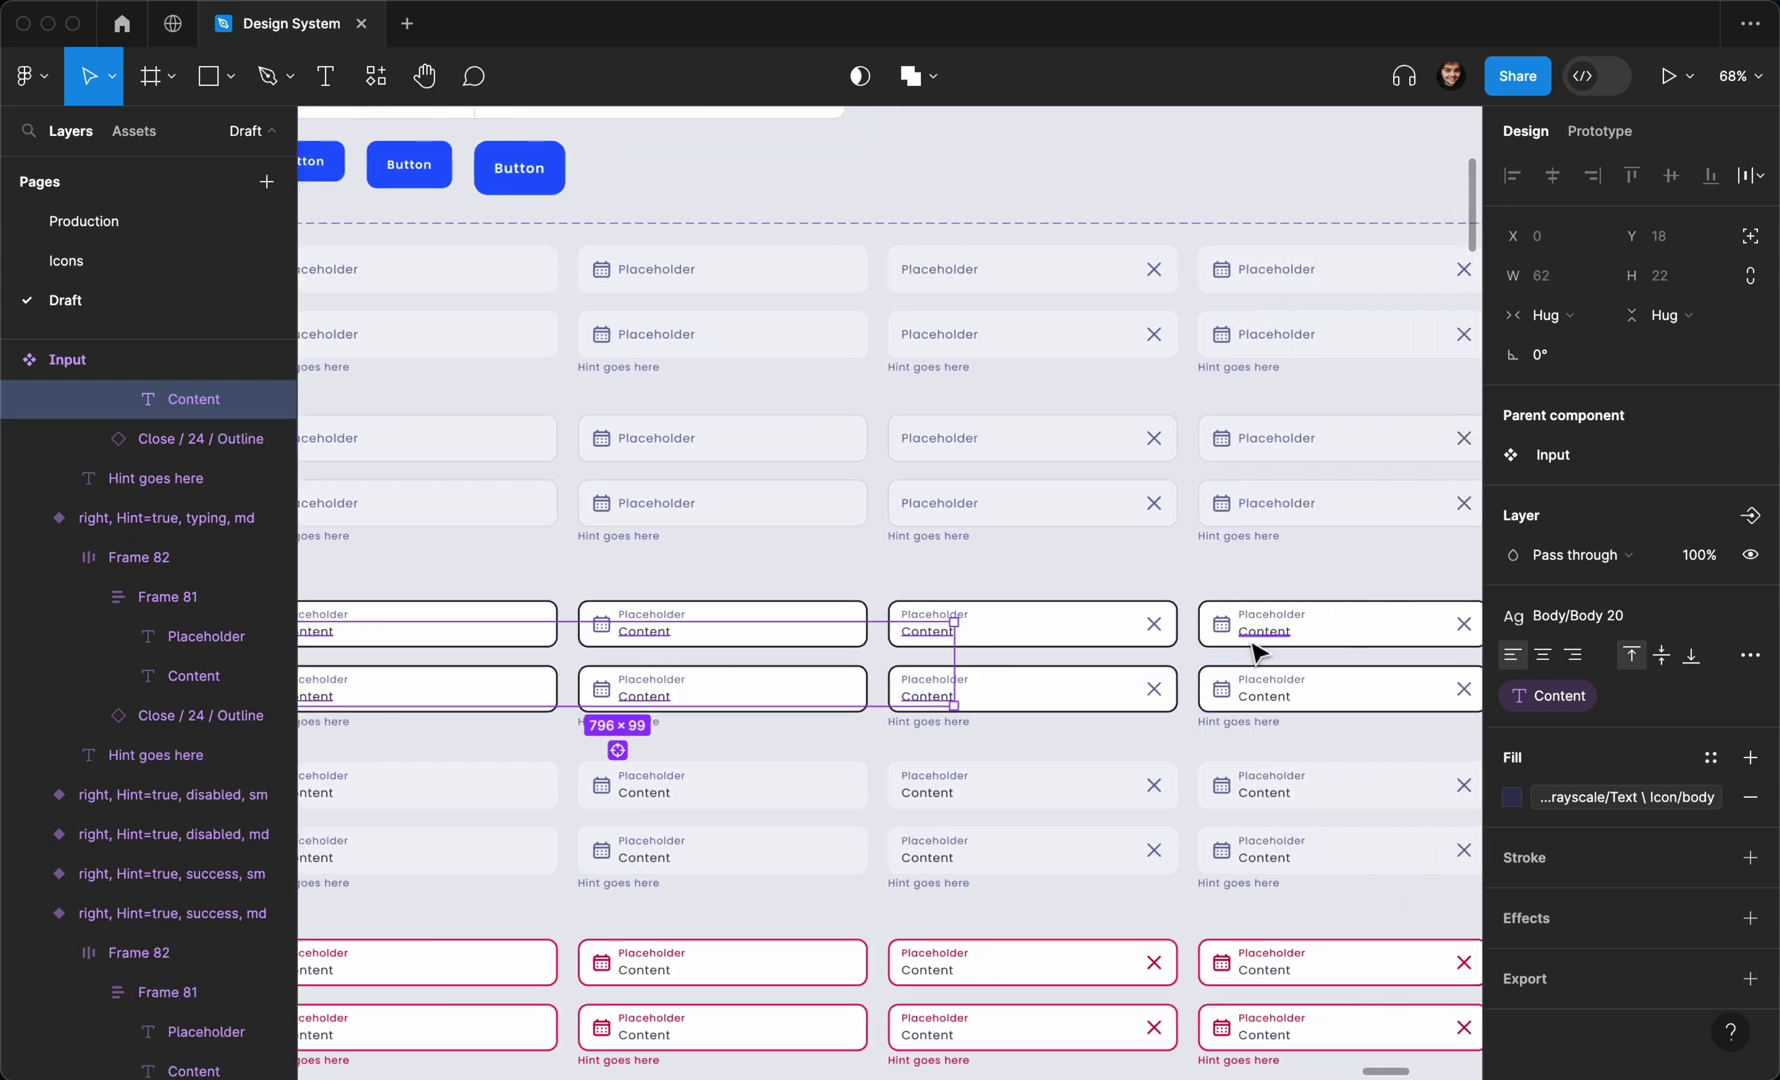
{"action": "scroll", "coordinate": [1250, 645], "scroll_direction": "down", "scroll_amount": 5}
{"action": "left_click", "coordinate": [520, 710]}
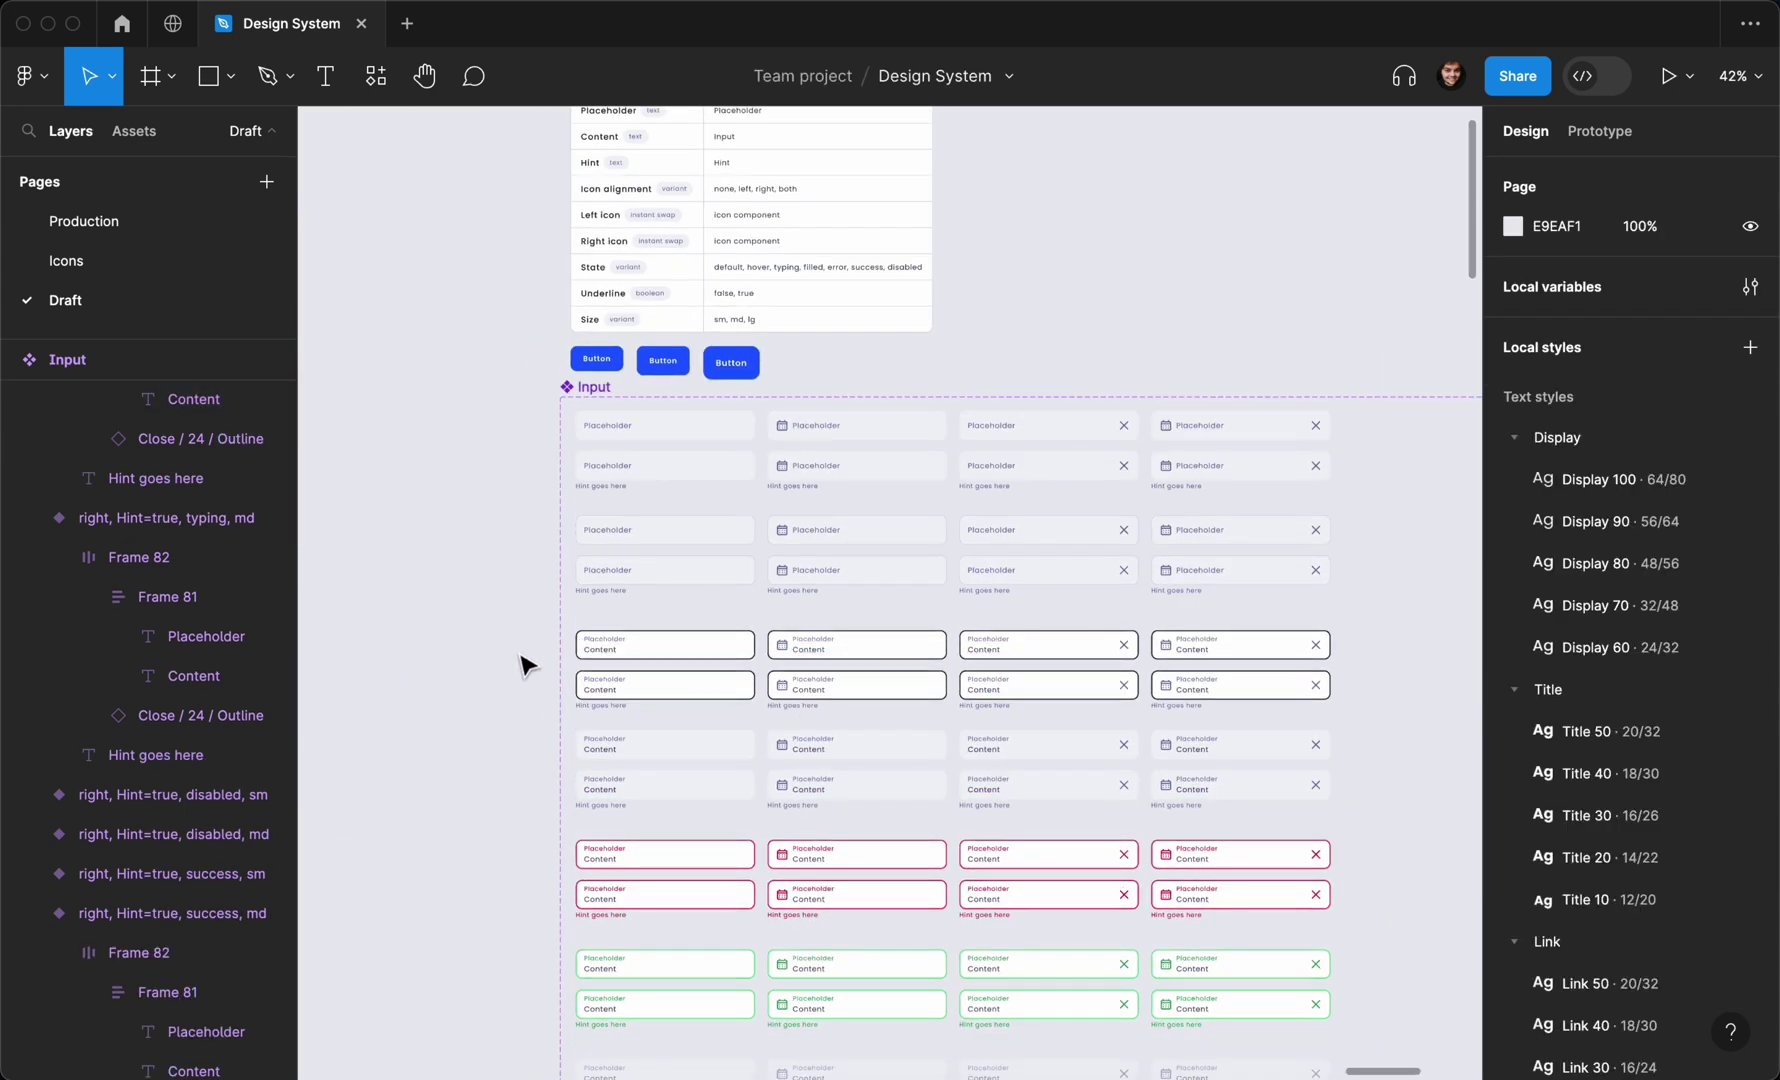
Select the Content text layers in the sm typing, filled, error, success and disabled variants and apply the Body 10 text style
{"action": "left_click_drag", "start_coordinate": [520, 630], "coordinate": [1336, 1002]}
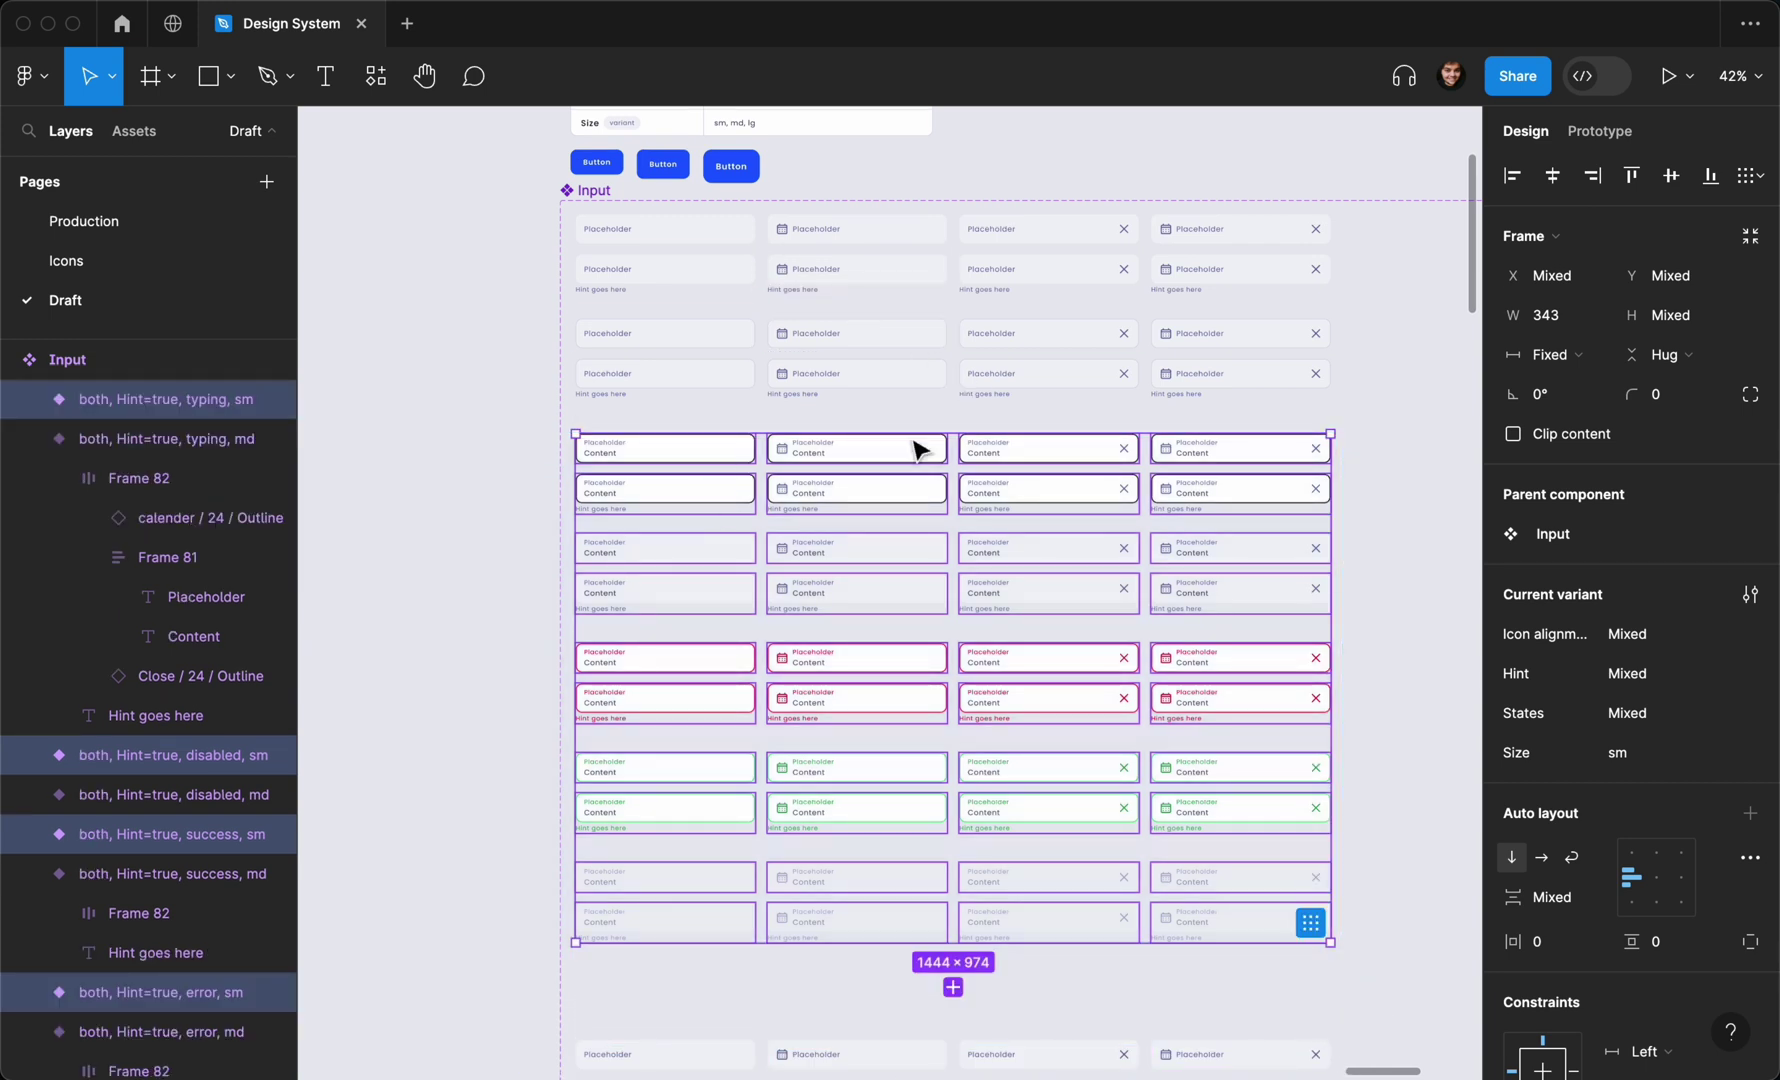
{"action": "scroll", "coordinate": [1646, 631], "scroll_direction": "down", "scroll_amount": 7}
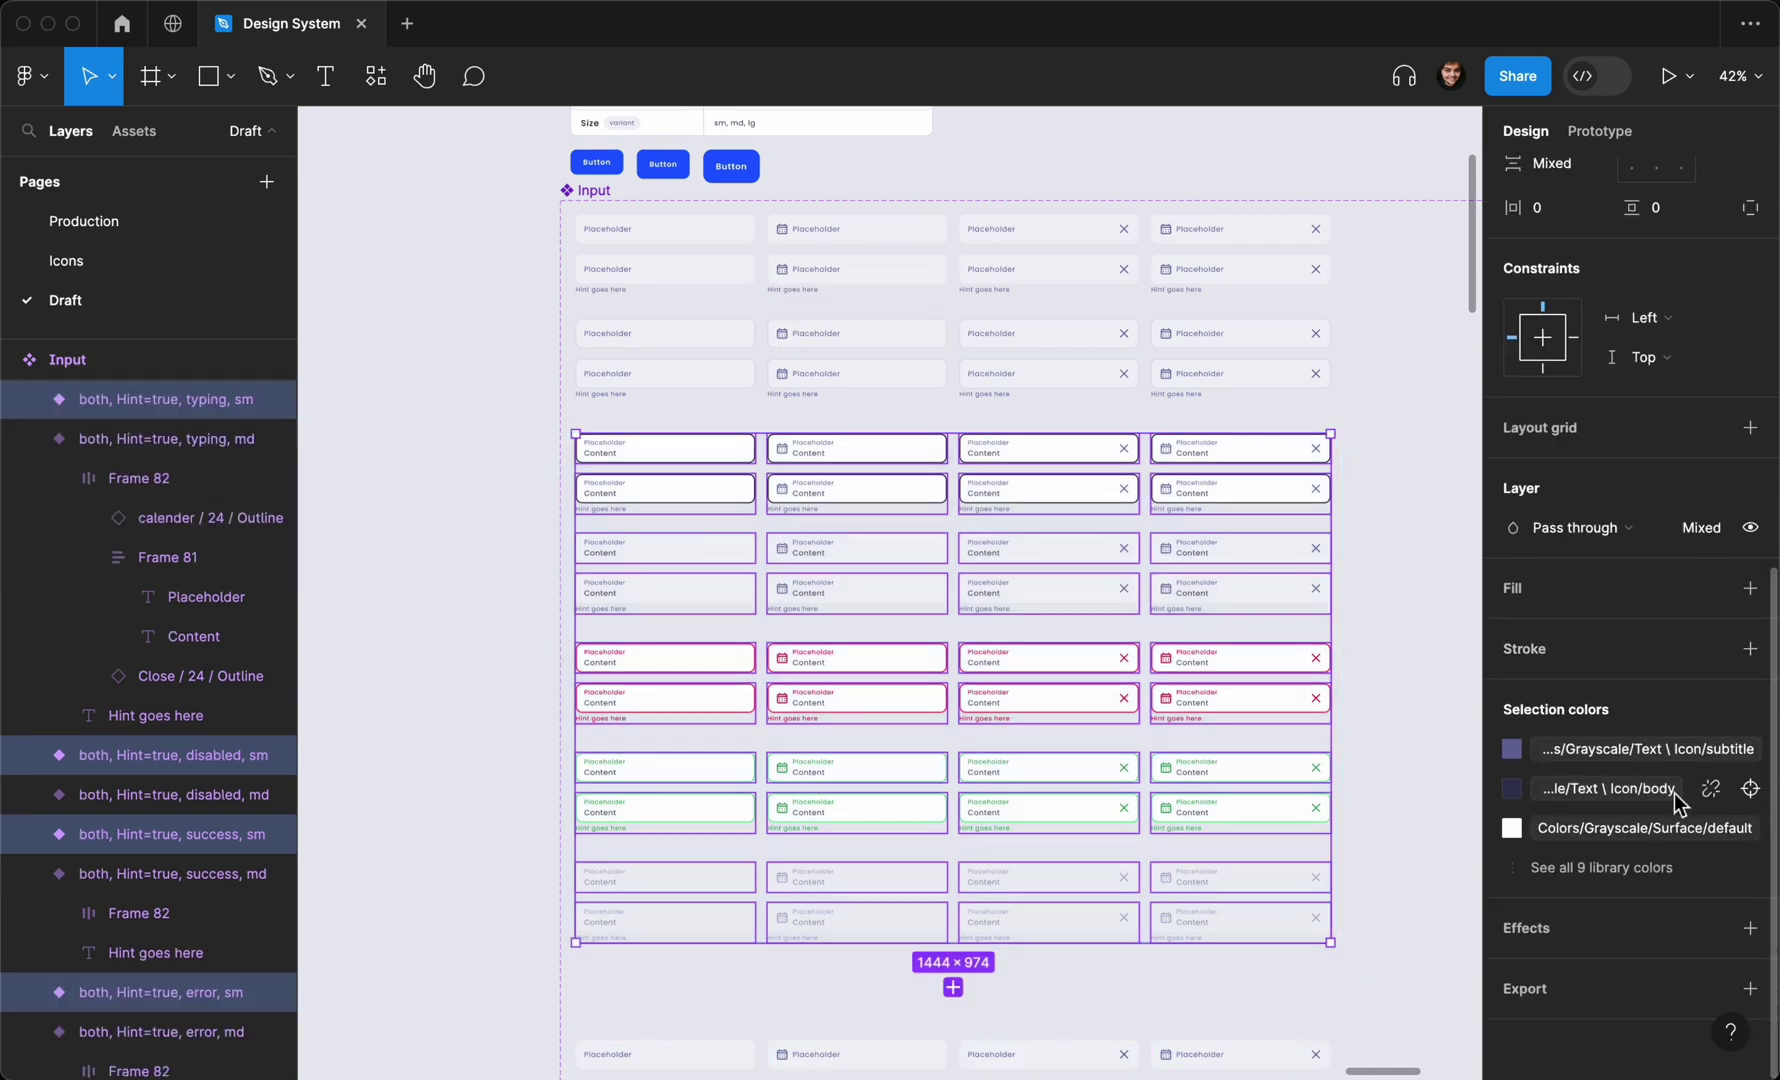
{"action": "left_click", "coordinate": [1750, 793]}
{"action": "scroll", "coordinate": [1040, 680], "scroll_direction": "up", "scroll_amount": 3}
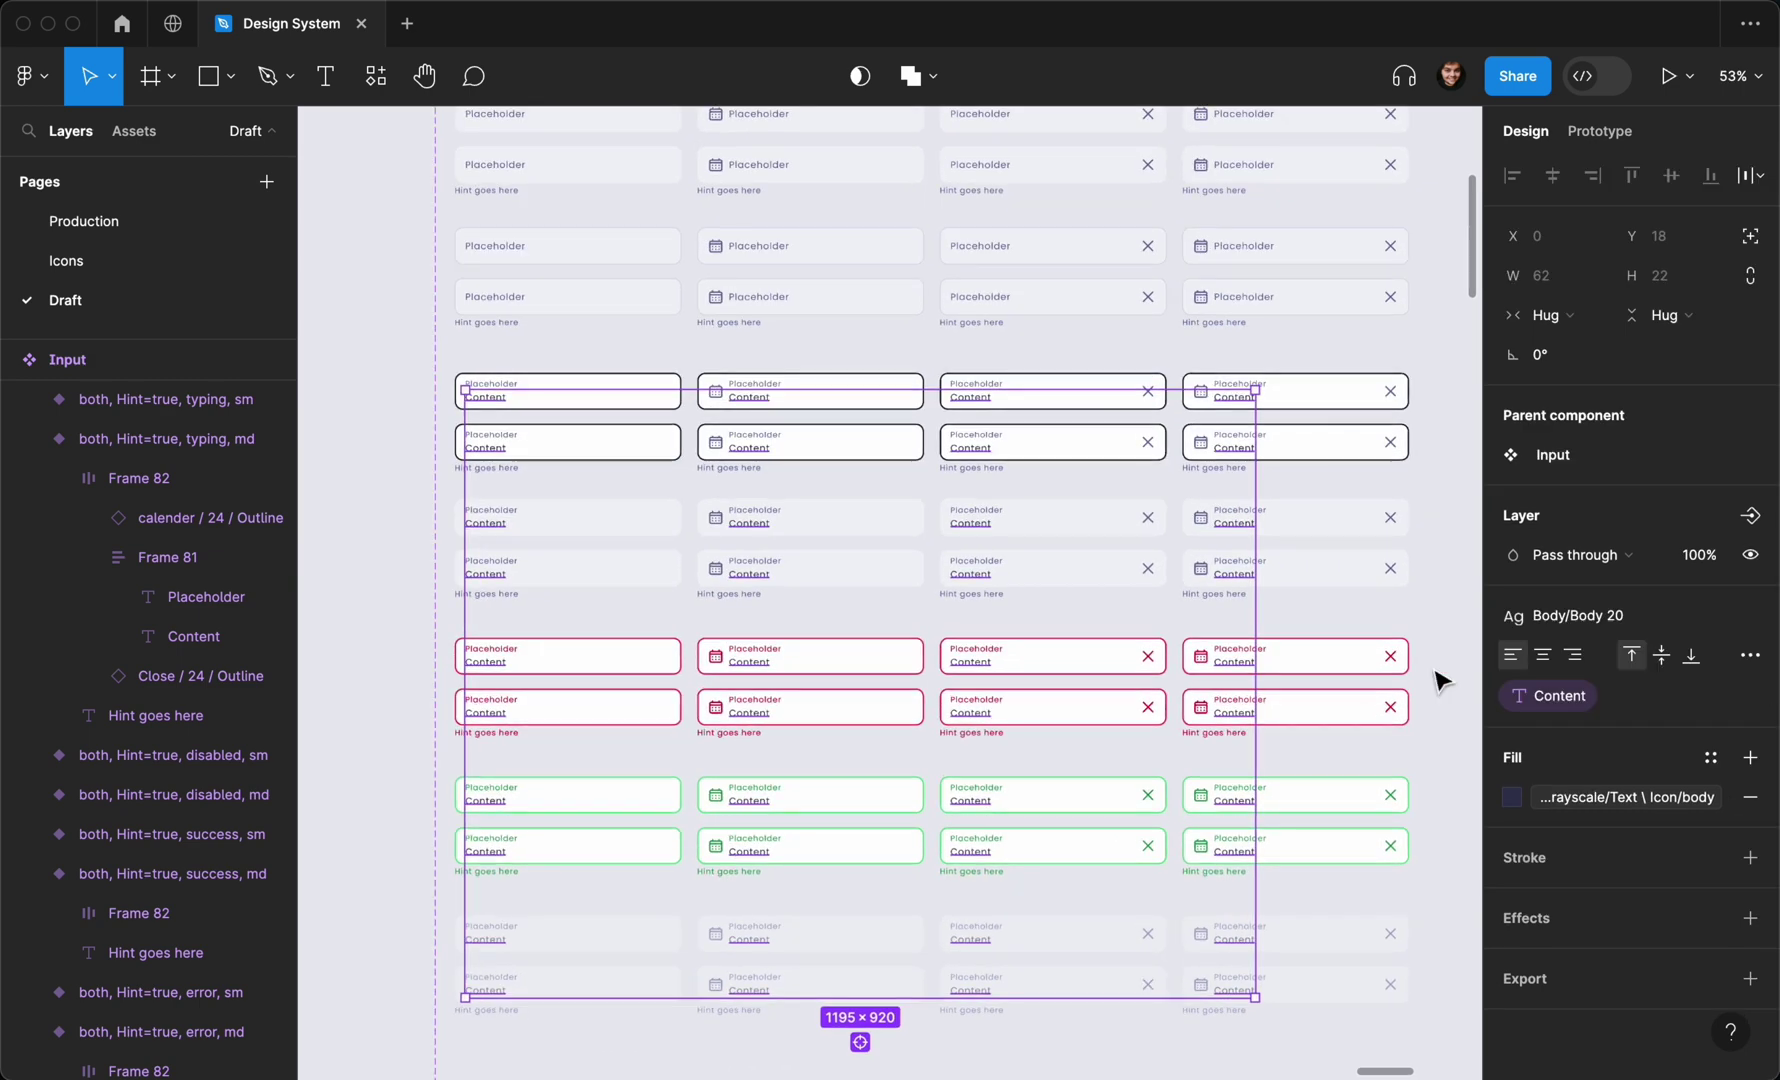
{"action": "left_click", "coordinate": [1544, 615]}
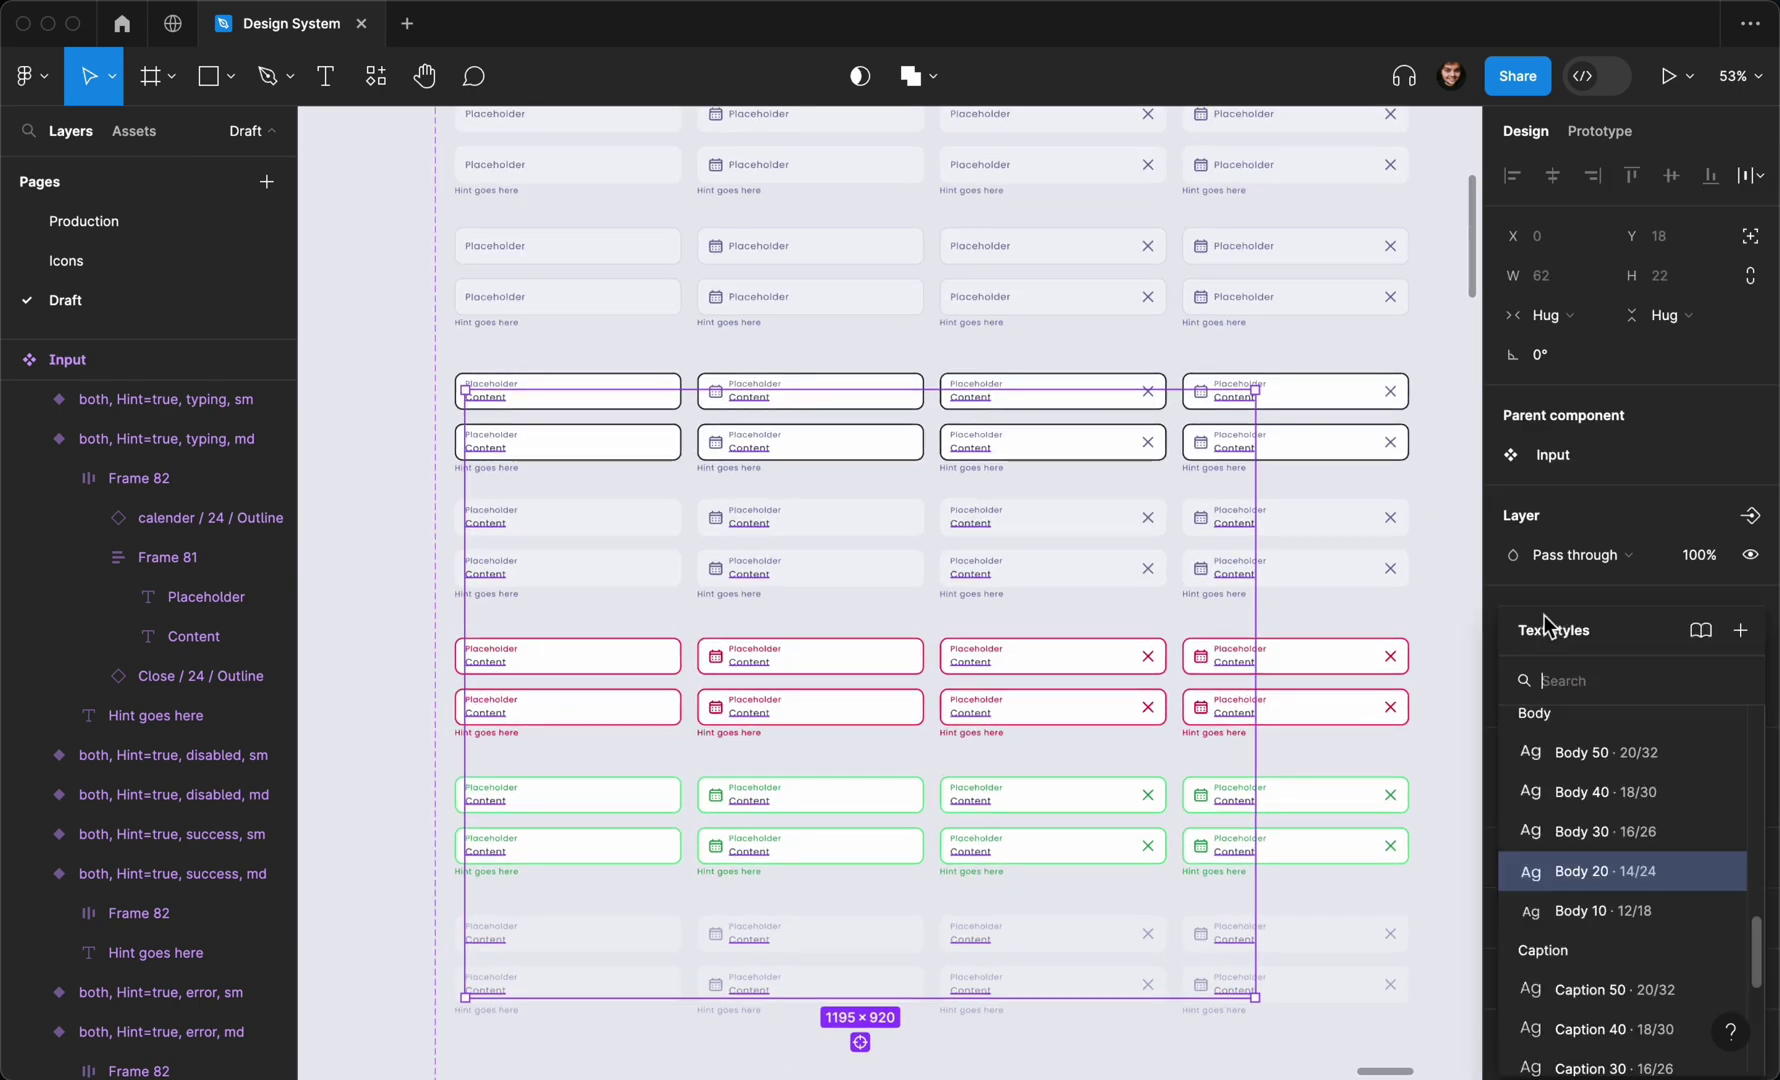
{"action": "left_click", "coordinate": [1594, 923]}
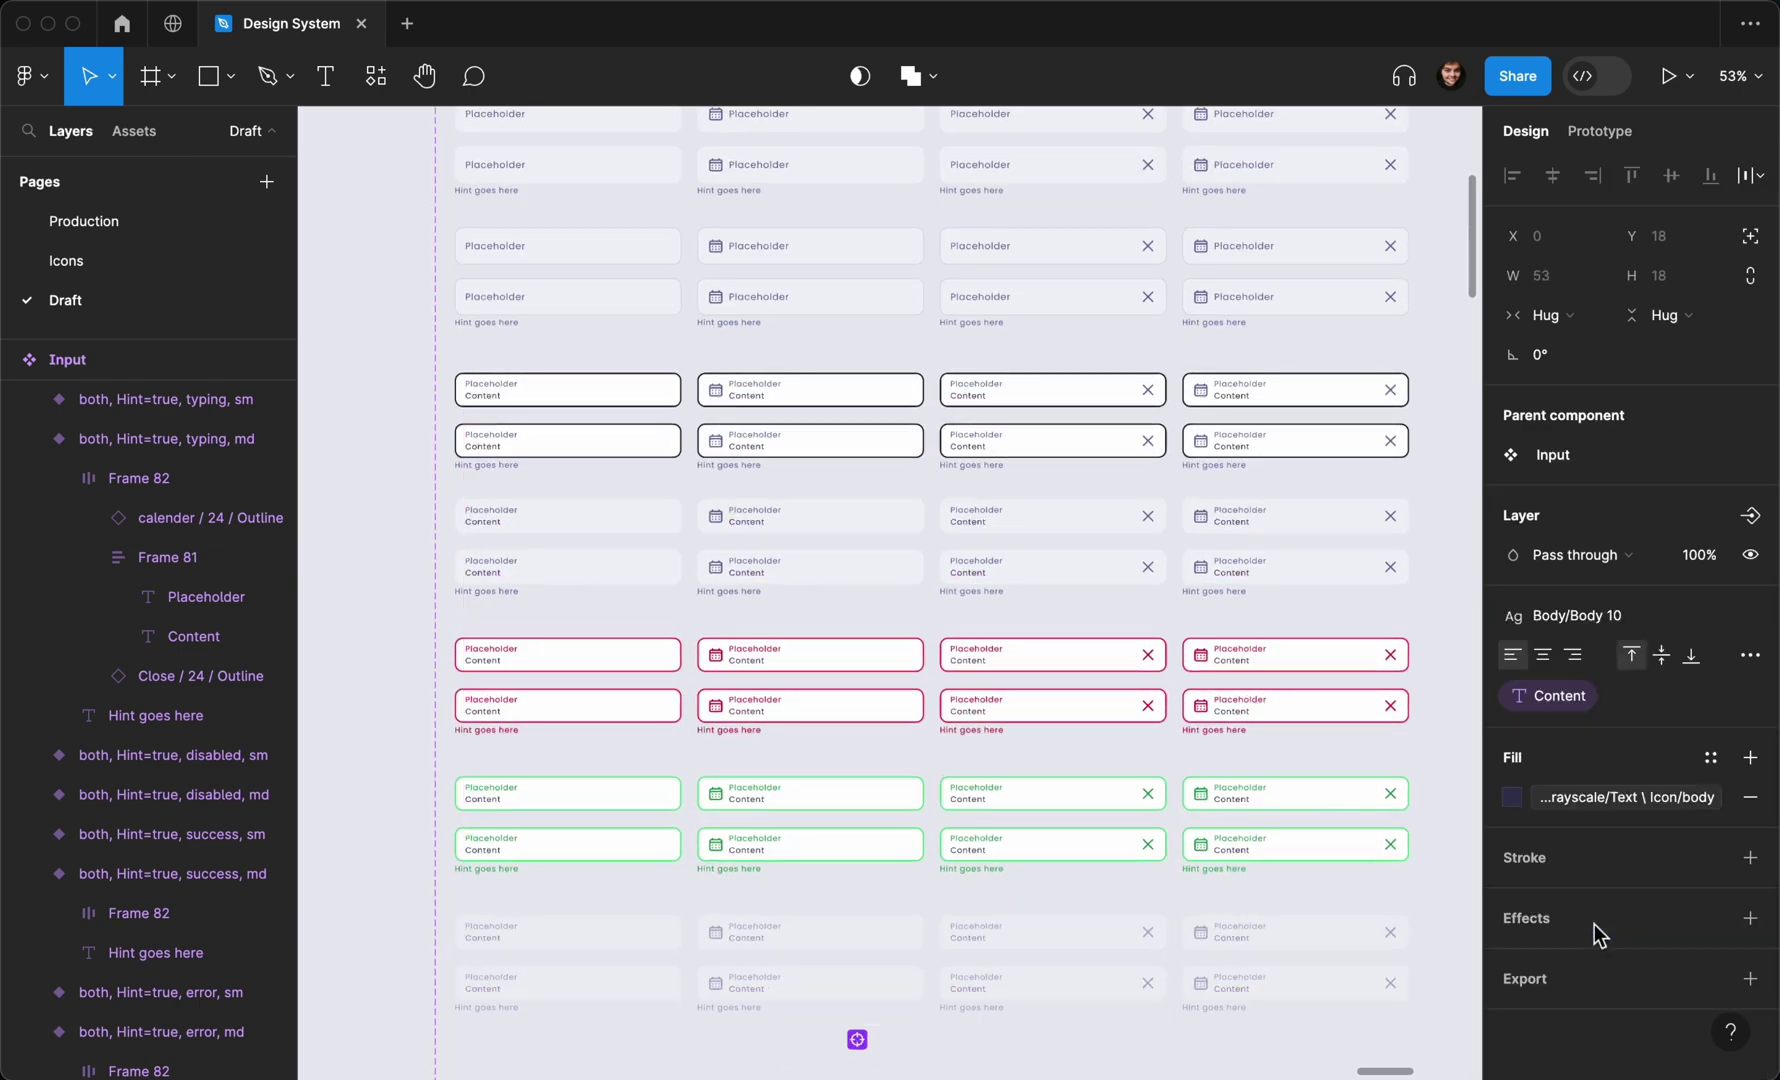
{"action": "scroll", "coordinate": [1003, 582], "scroll_direction": "up", "scroll_amount": 5}
{"action": "scroll", "coordinate": [1003, 582], "scroll_direction": "up", "scroll_amount": 3}
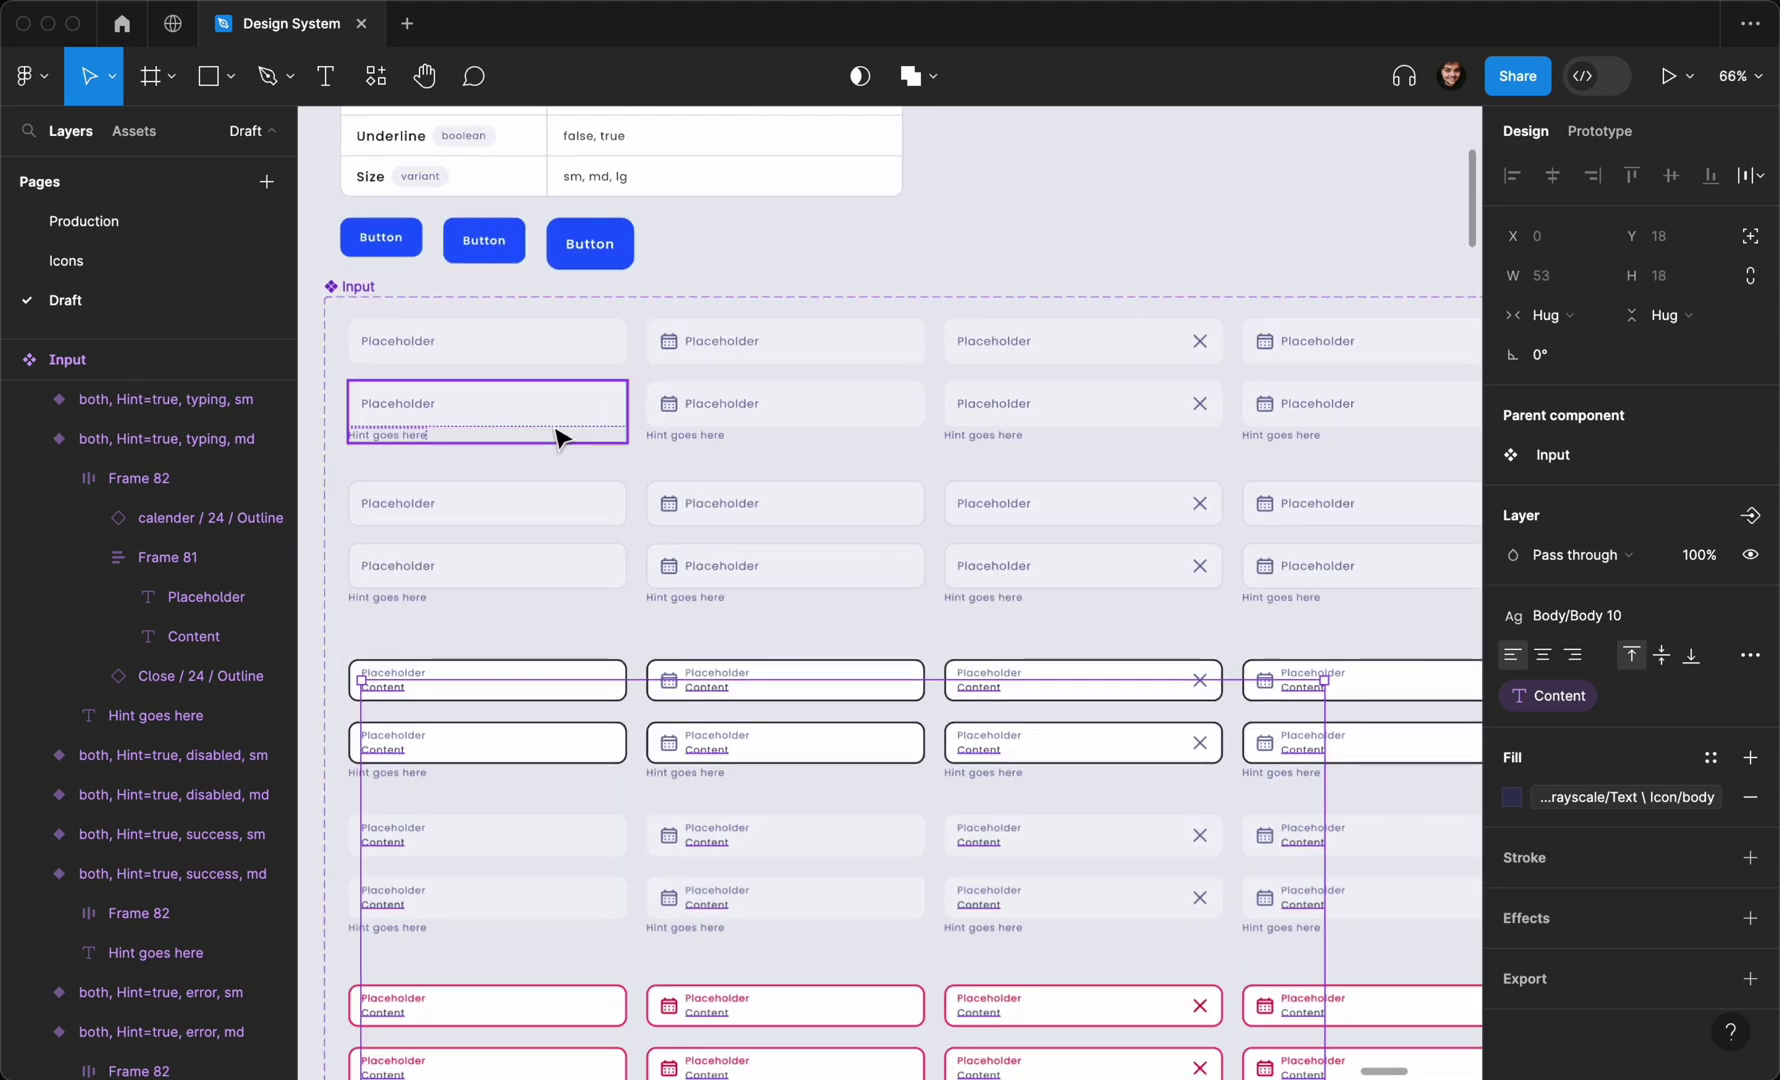
{"action": "left_click", "coordinate": [429, 508]}
{"action": "left_click", "coordinate": [330, 510]}
{"action": "scroll", "coordinate": [330, 510], "scroll_direction": "left", "scroll_amount": 2}
{"action": "scroll", "coordinate": [362, 485], "scroll_direction": "up", "scroll_amount": 1}
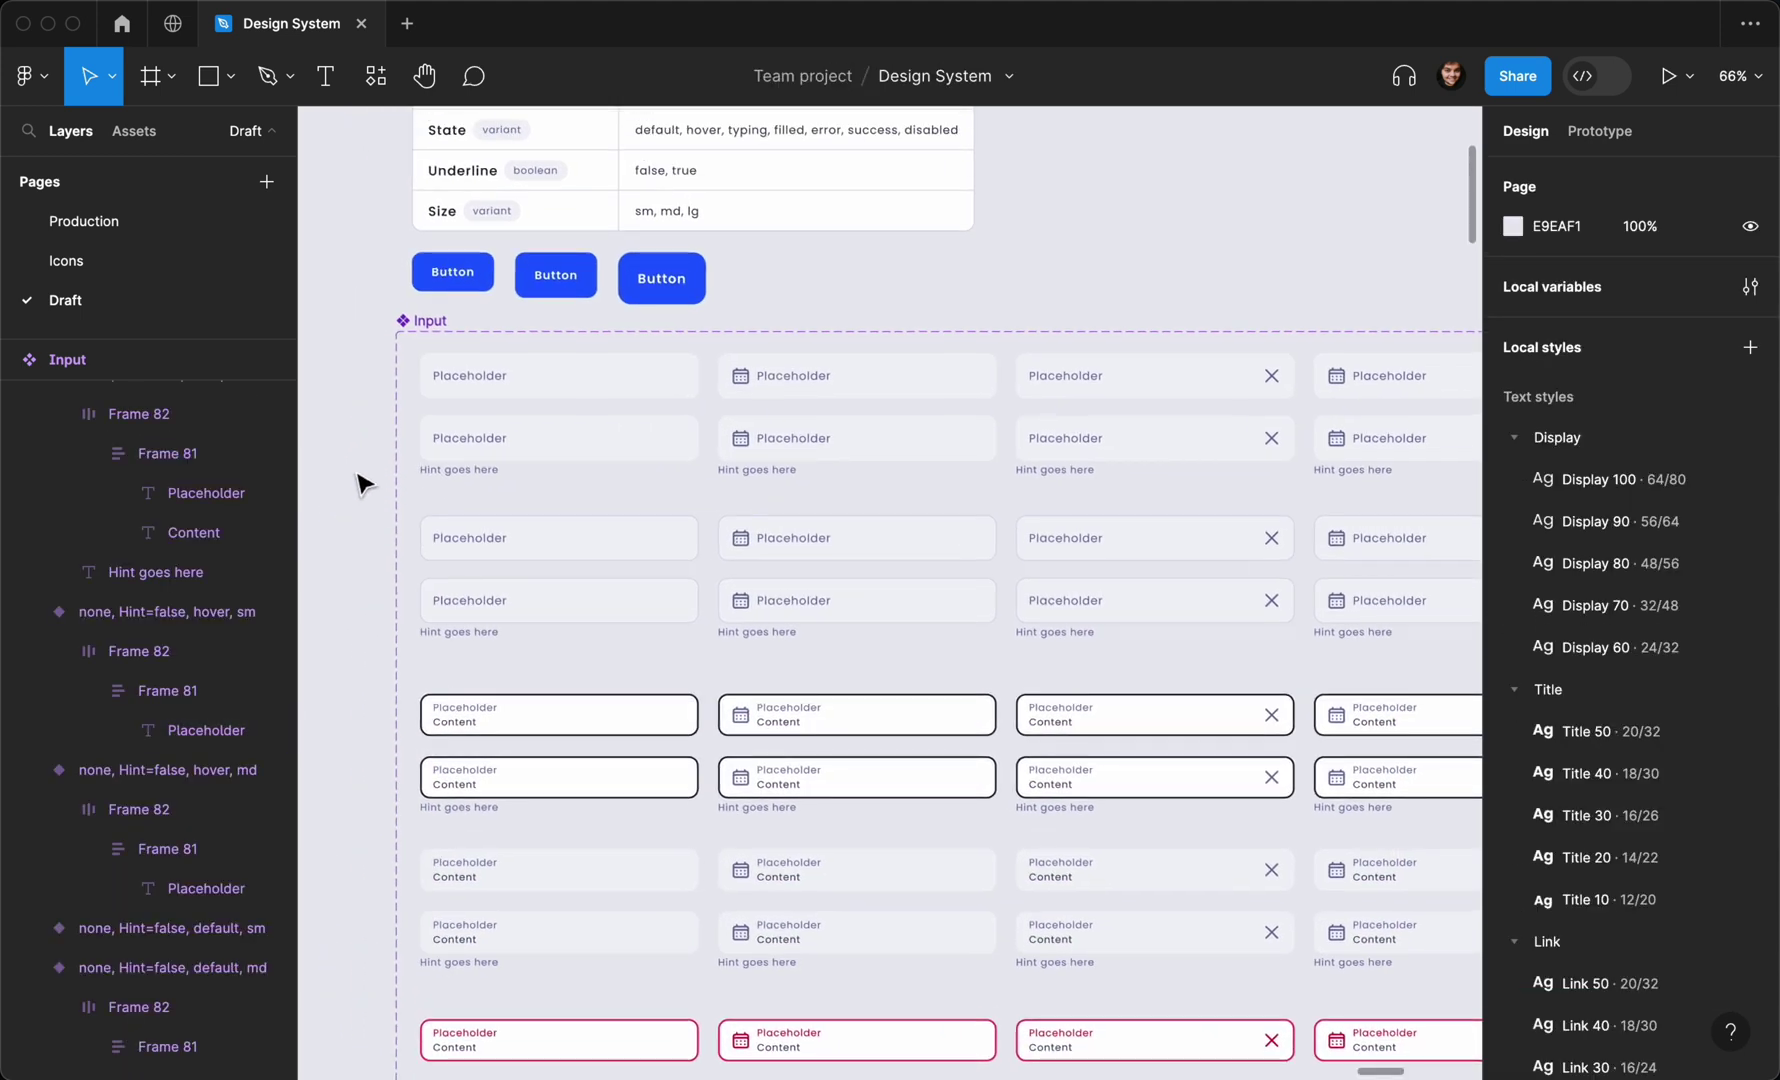
{"action": "left_click_drag", "start_coordinate": [352, 373], "coordinate": [1237, 638]}
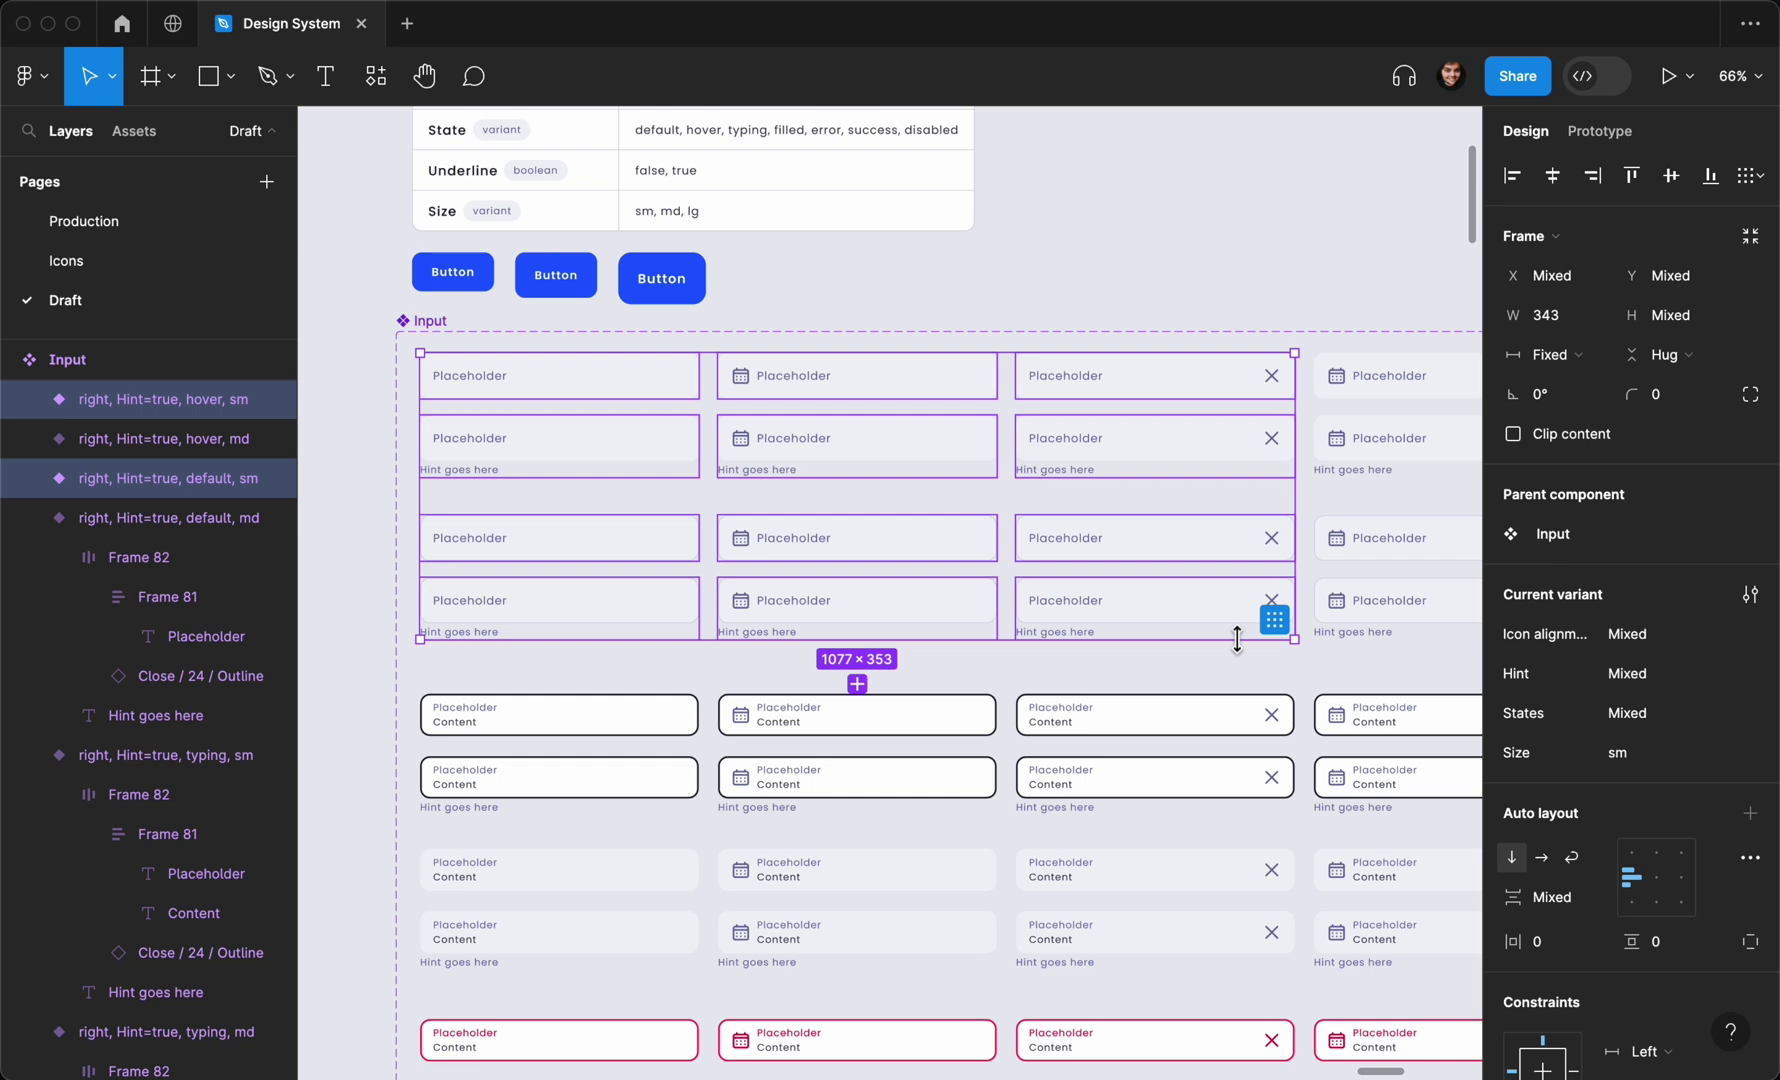
Select the Placeholder text layers in all eight sm default variants, with and without hint
{"action": "double_click", "coordinate": [495, 385]}
{"action": "left_click", "coordinate": [497, 437], "text": "shift"}
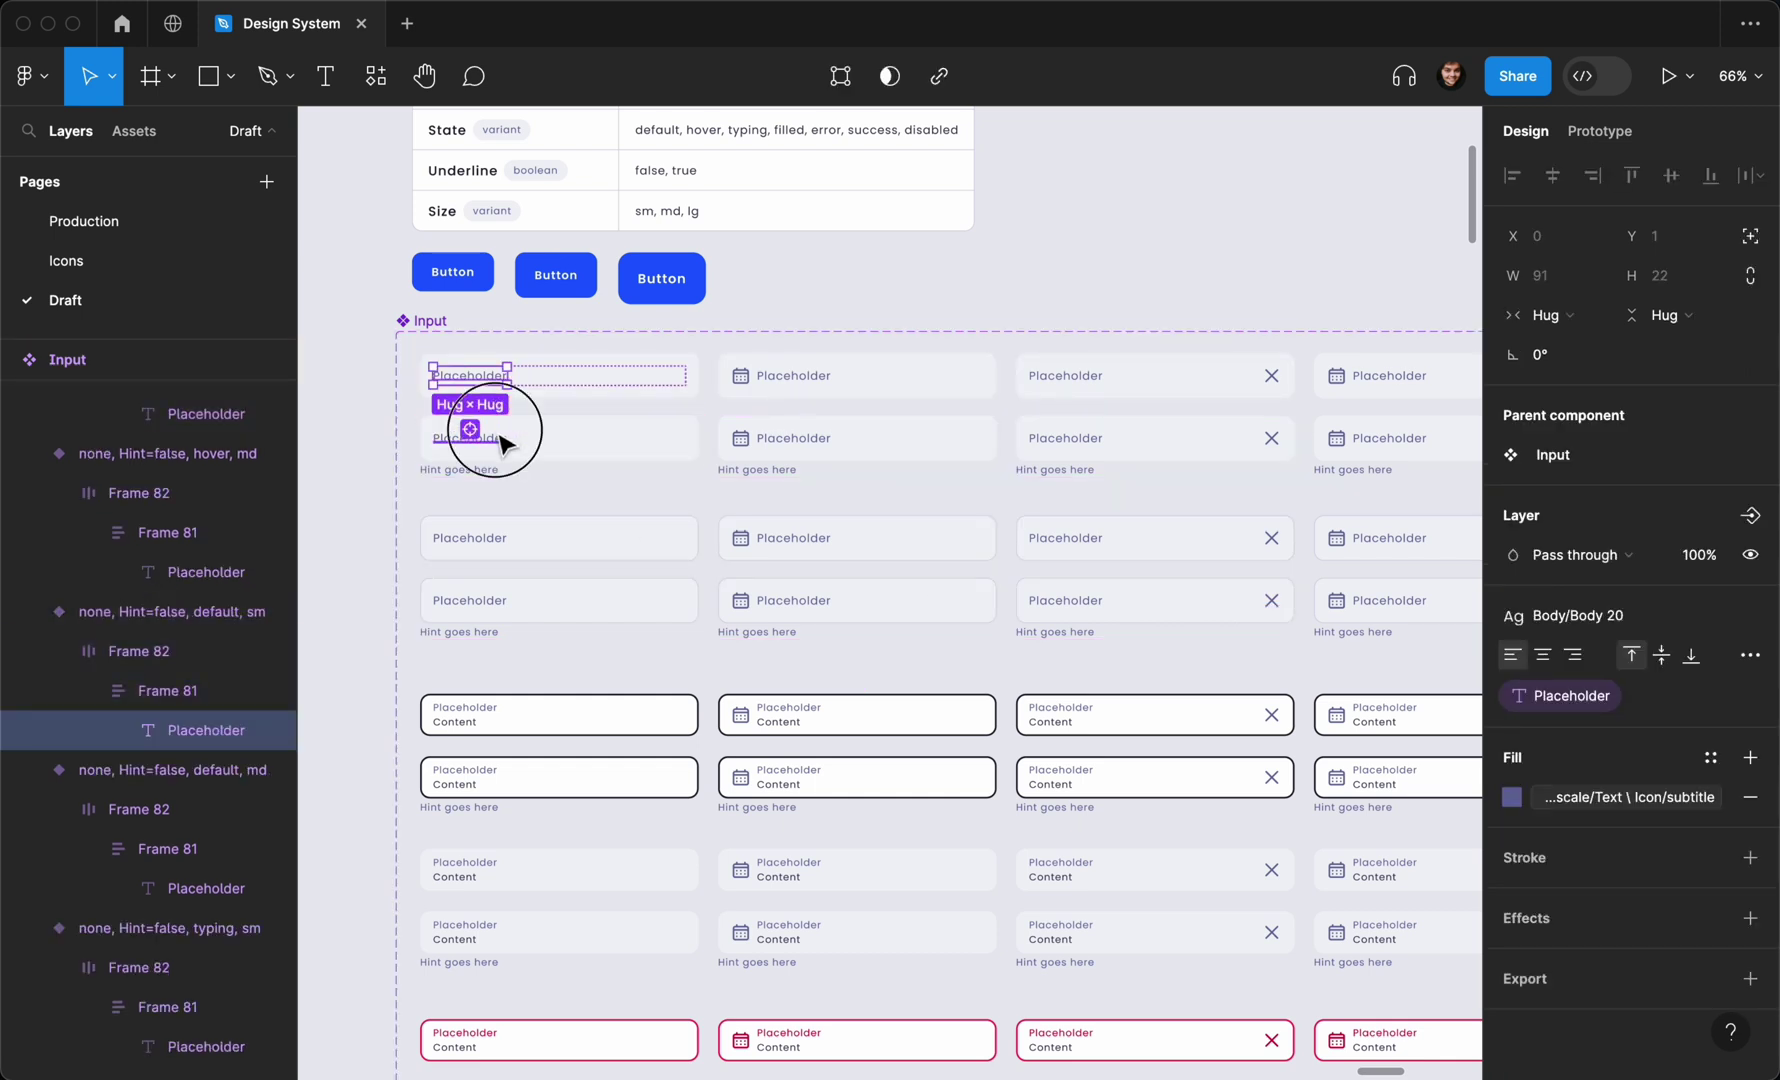
{"action": "left_click", "coordinate": [795, 376], "text": "shift"}
{"action": "left_click", "coordinate": [795, 438], "text": "shift"}
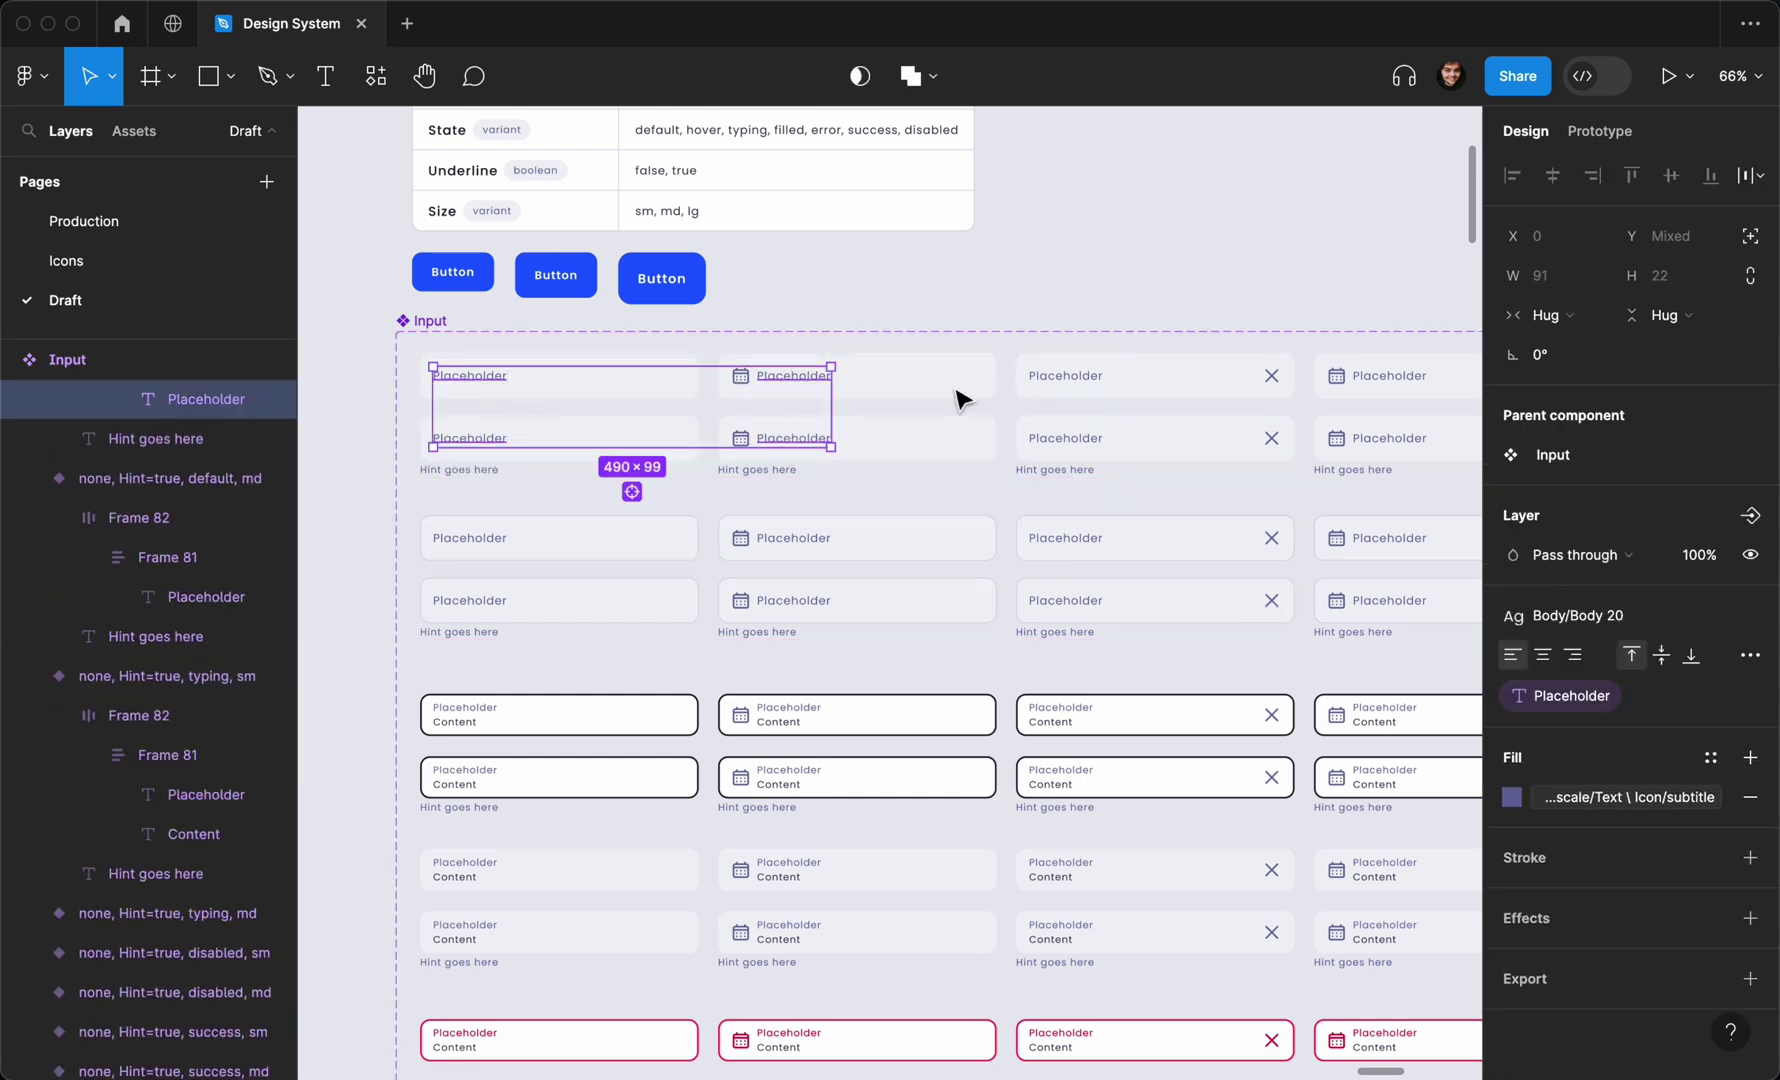
{"action": "left_click", "coordinate": [1066, 376], "text": "shift"}
{"action": "left_click", "coordinate": [1066, 438], "text": "shift"}
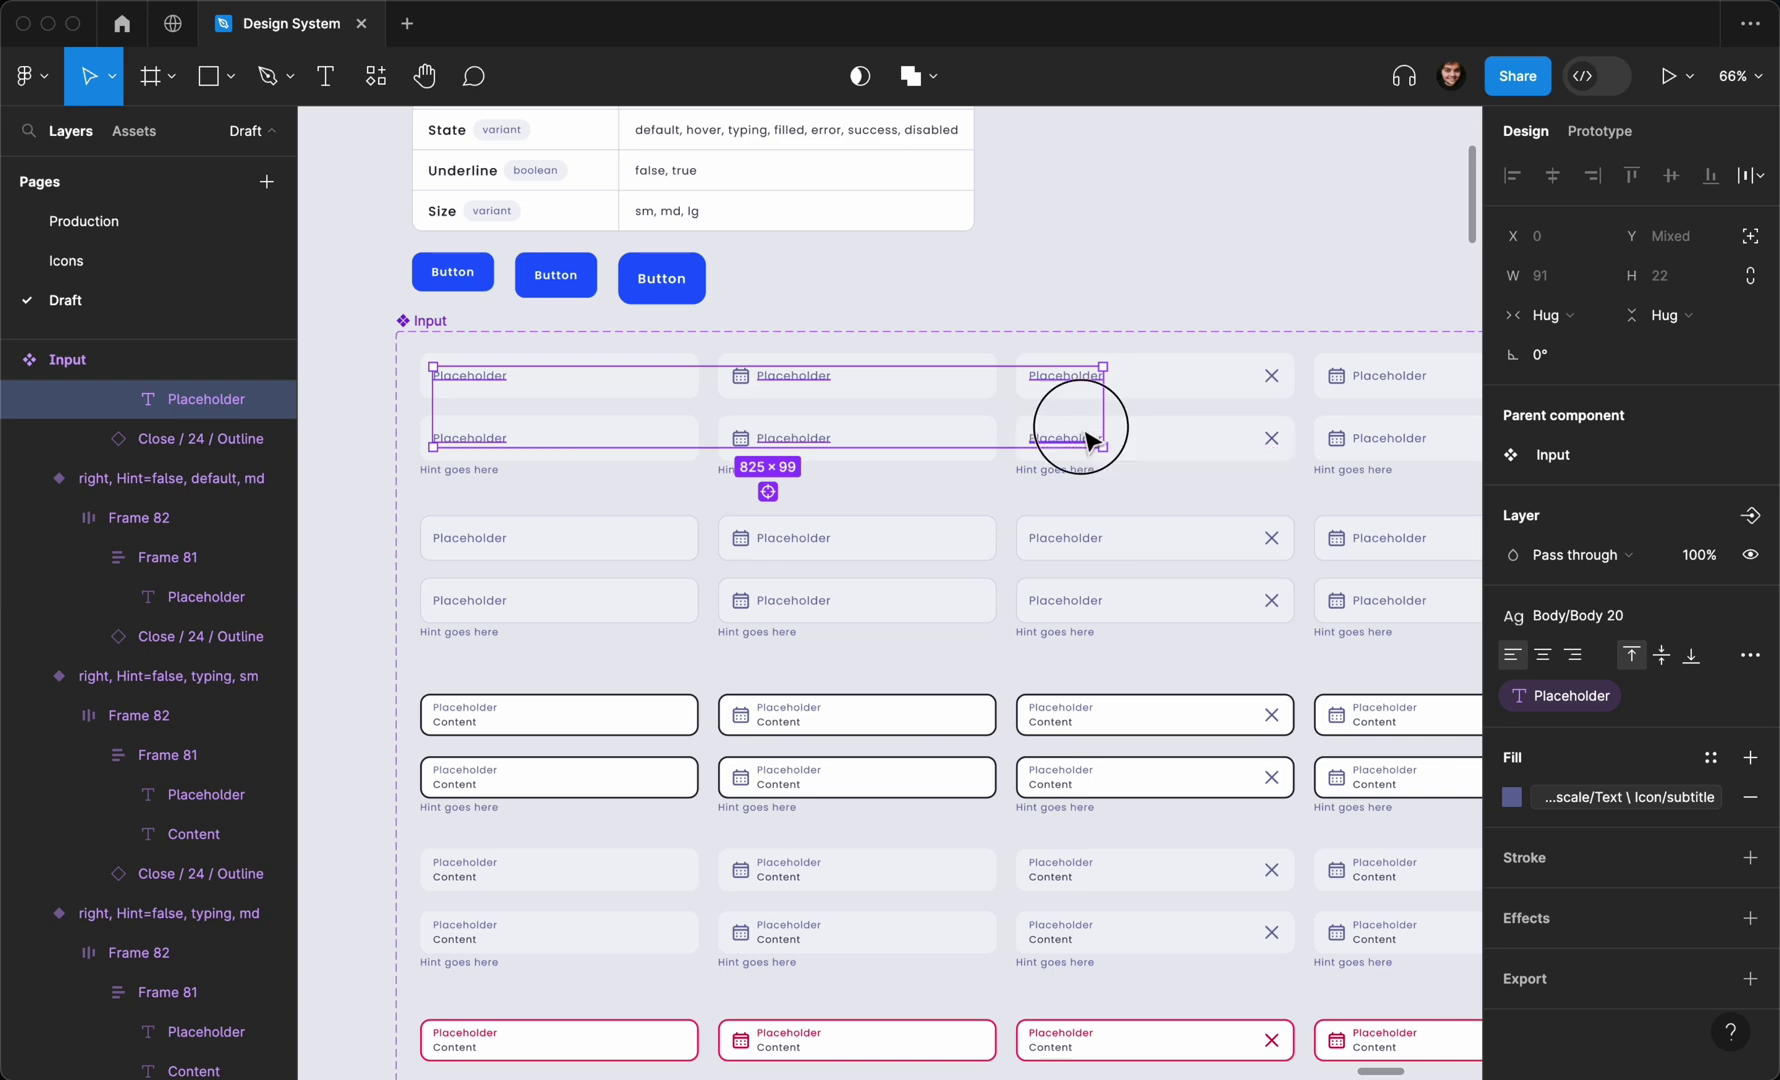
{"action": "left_click", "coordinate": [1362, 380], "text": "shift"}
{"action": "left_click", "coordinate": [1375, 438], "text": "shift"}
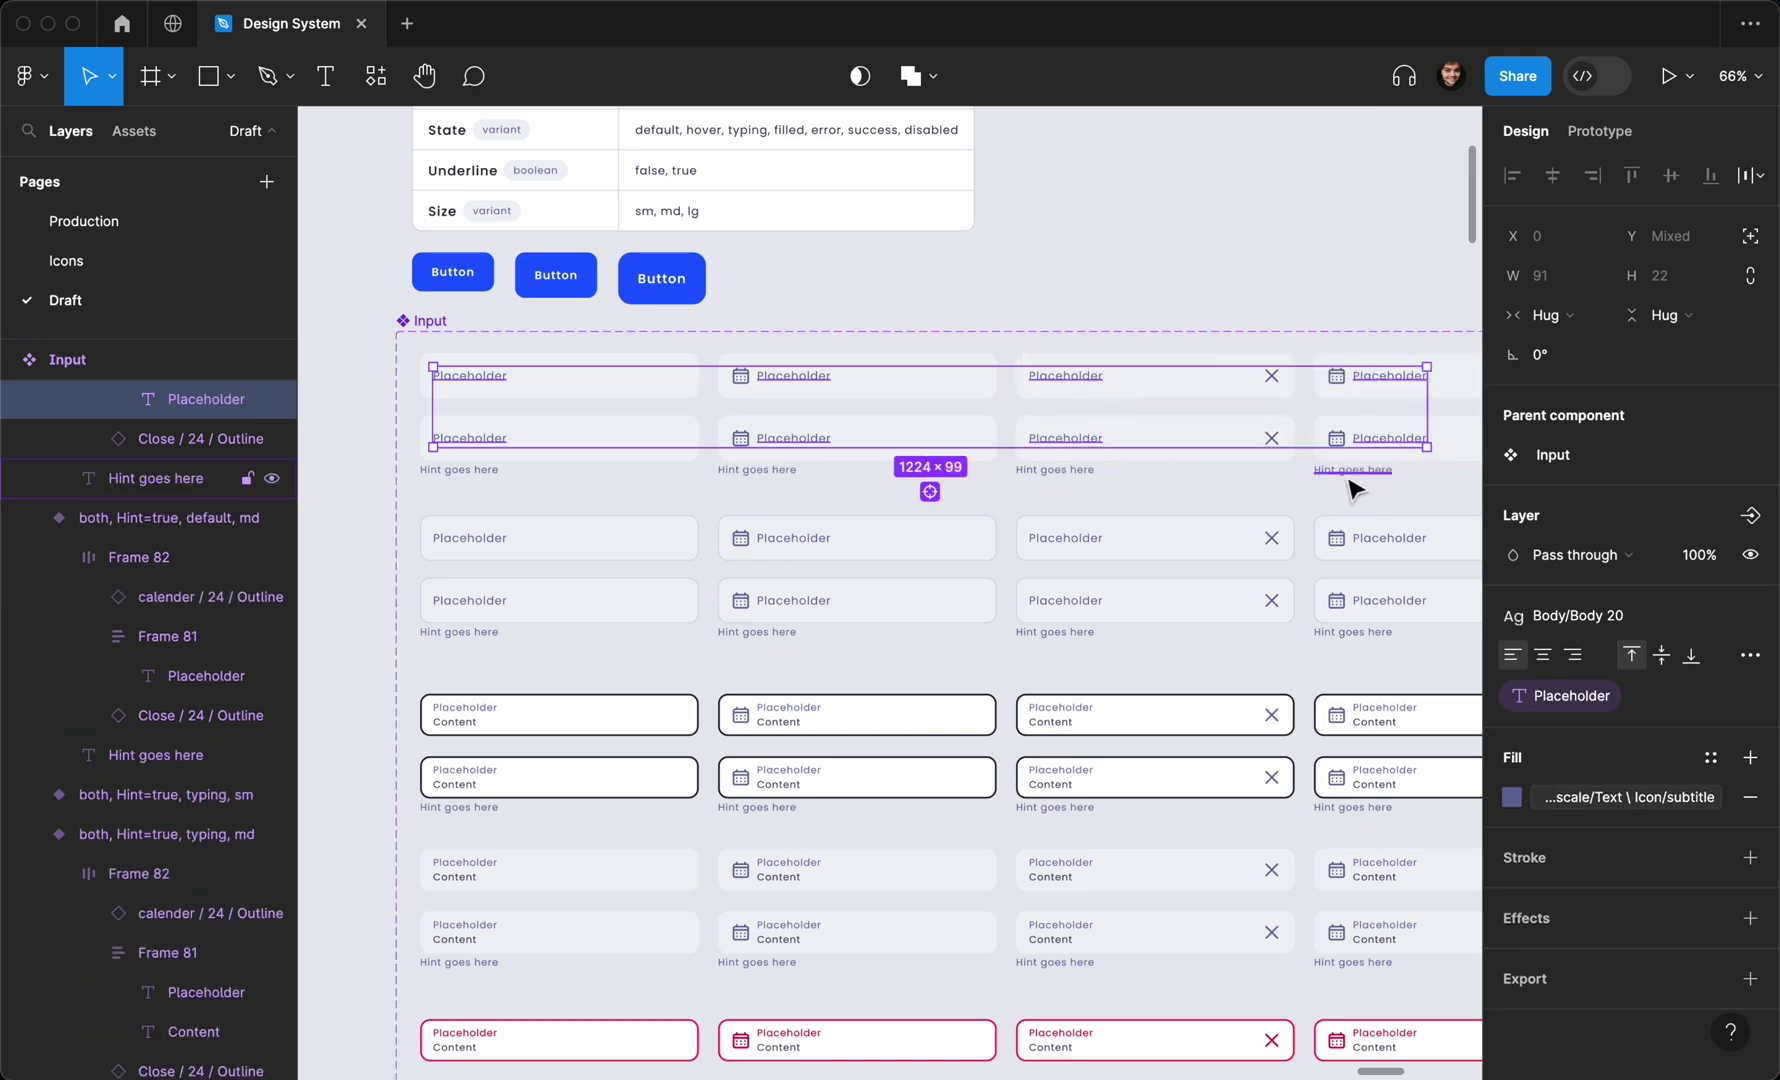
{"action": "scroll", "coordinate": [1132, 556], "scroll_direction": "down", "scroll_amount": 2}
{"action": "left_click_drag", "start_coordinate": [487, 402], "coordinate": [1371, 660]}
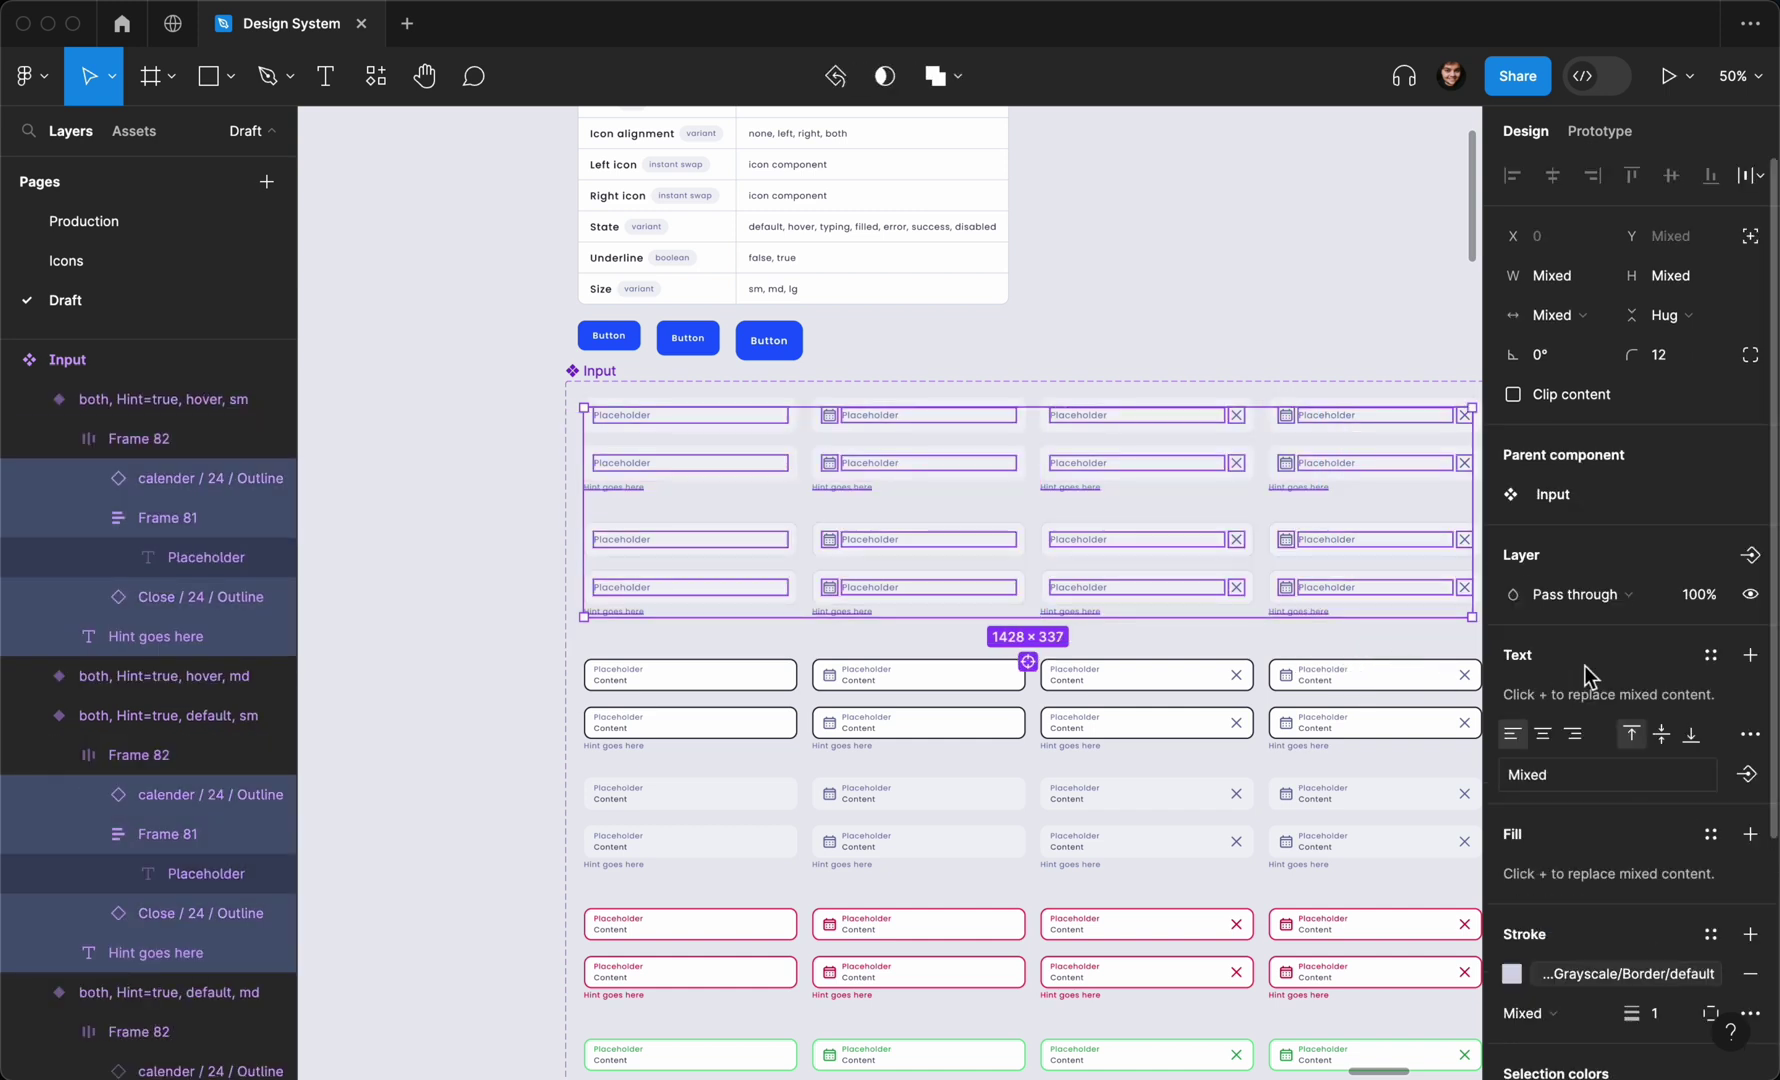
{"action": "scroll", "coordinate": [1599, 661], "scroll_direction": "down", "scroll_amount": 5}
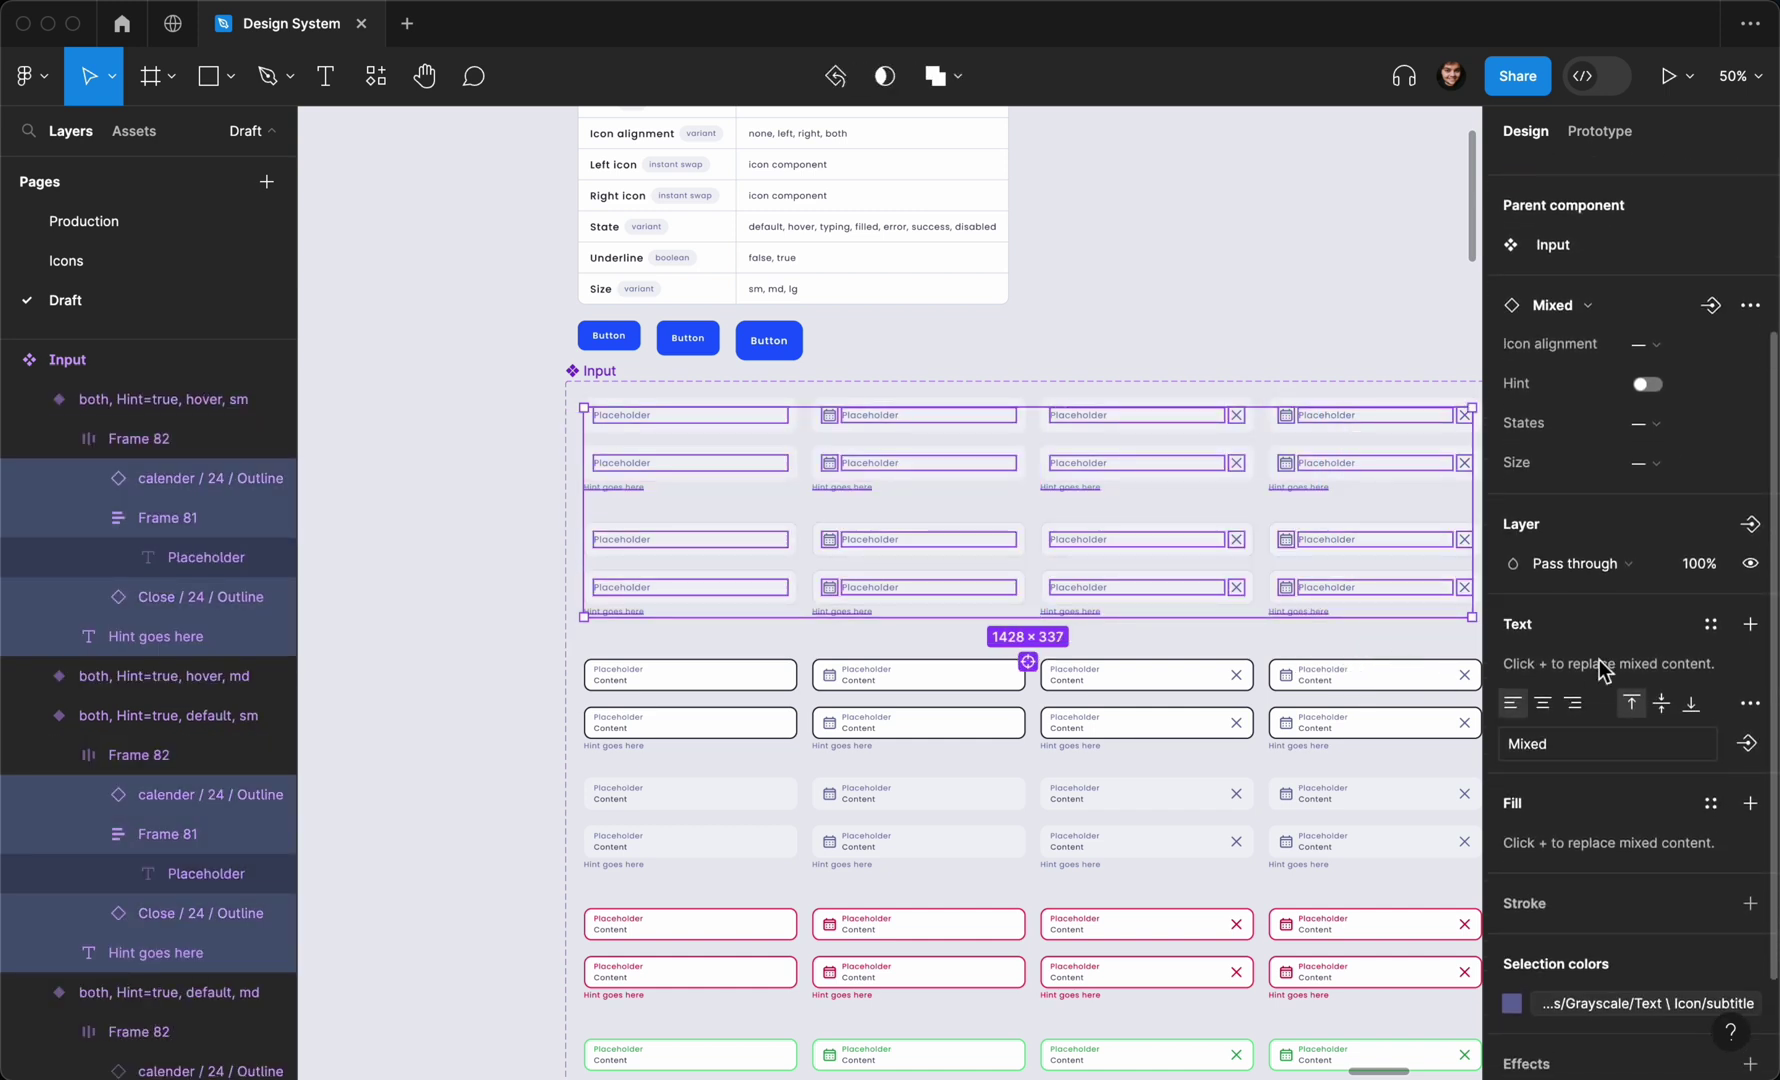
{"action": "scroll", "coordinate": [1599, 659], "scroll_direction": "down", "scroll_amount": 1}
{"action": "left_click", "coordinate": [1597, 718]}
{"action": "left_click", "coordinate": [1132, 465]}
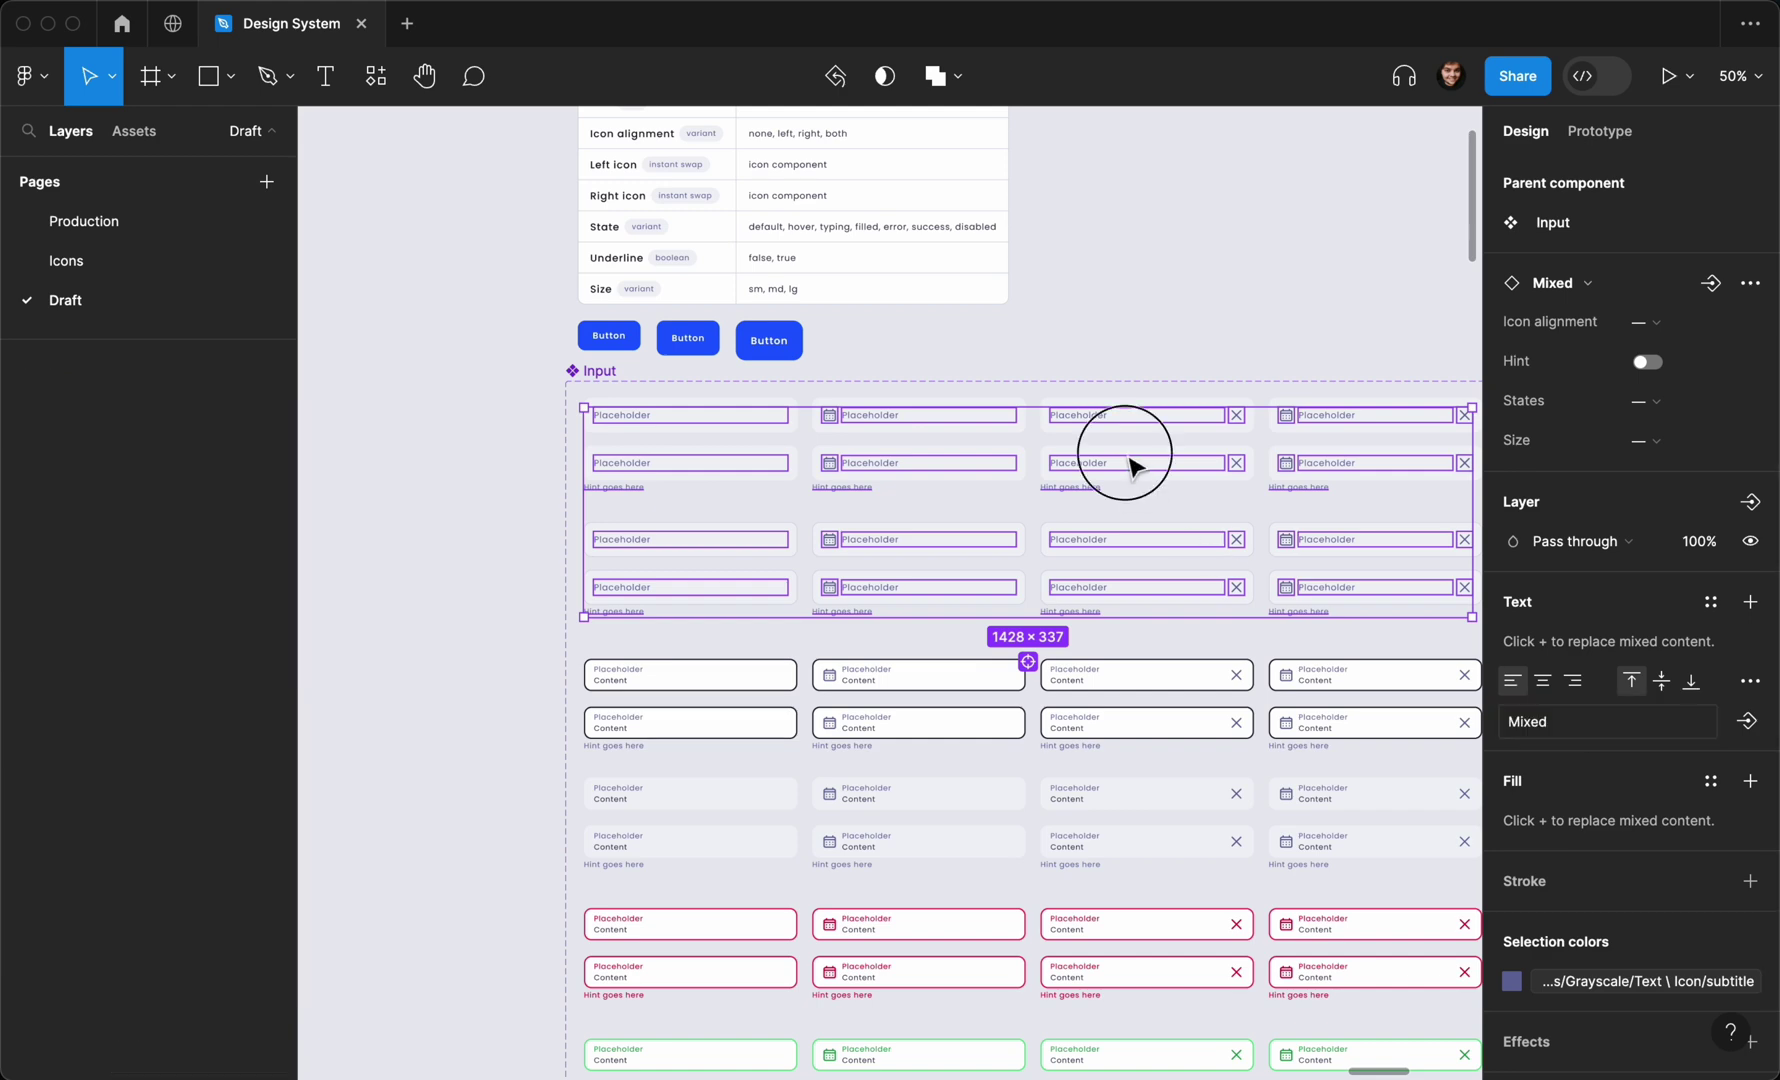
{"action": "left_click", "coordinate": [735, 457]}
{"action": "left_click", "coordinate": [737, 455]}
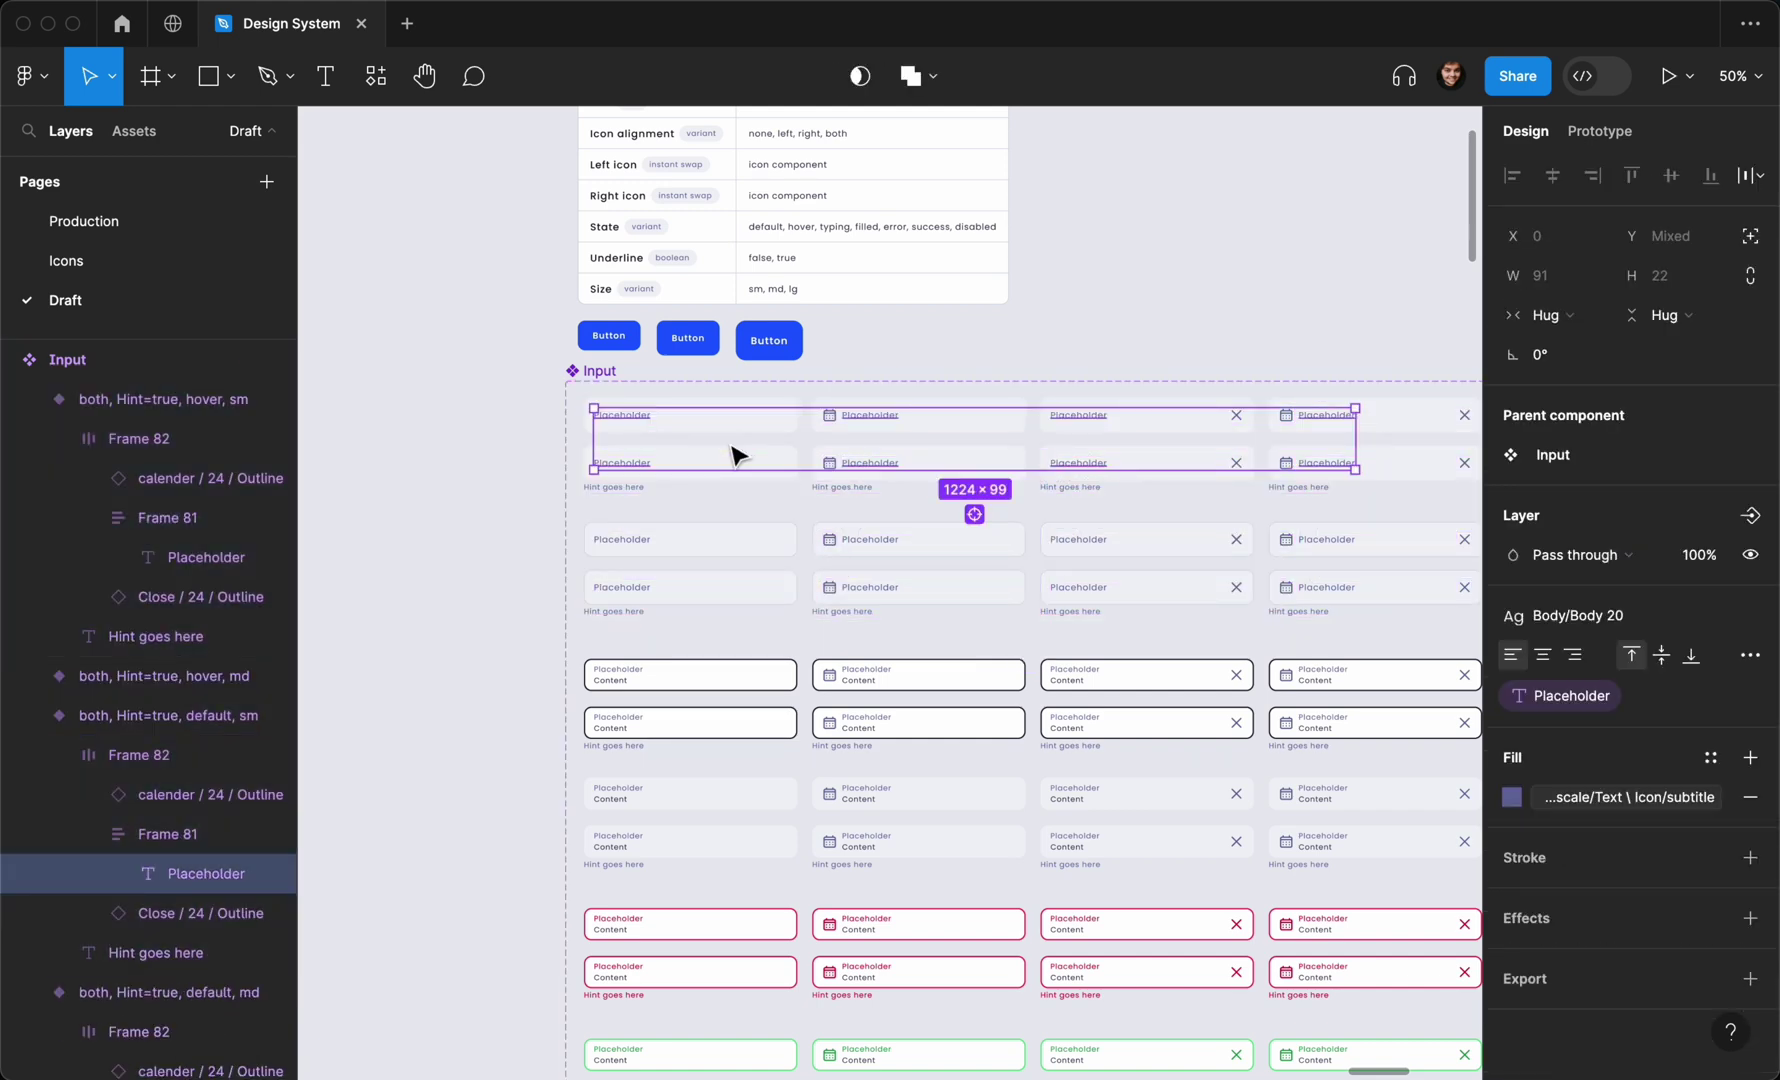
Add the Placeholder text layers of the eight sm hover variants to the selection, apply the Body 10 text style, and clear the selection
{"action": "left_click", "coordinate": [648, 541], "text": "shift"}
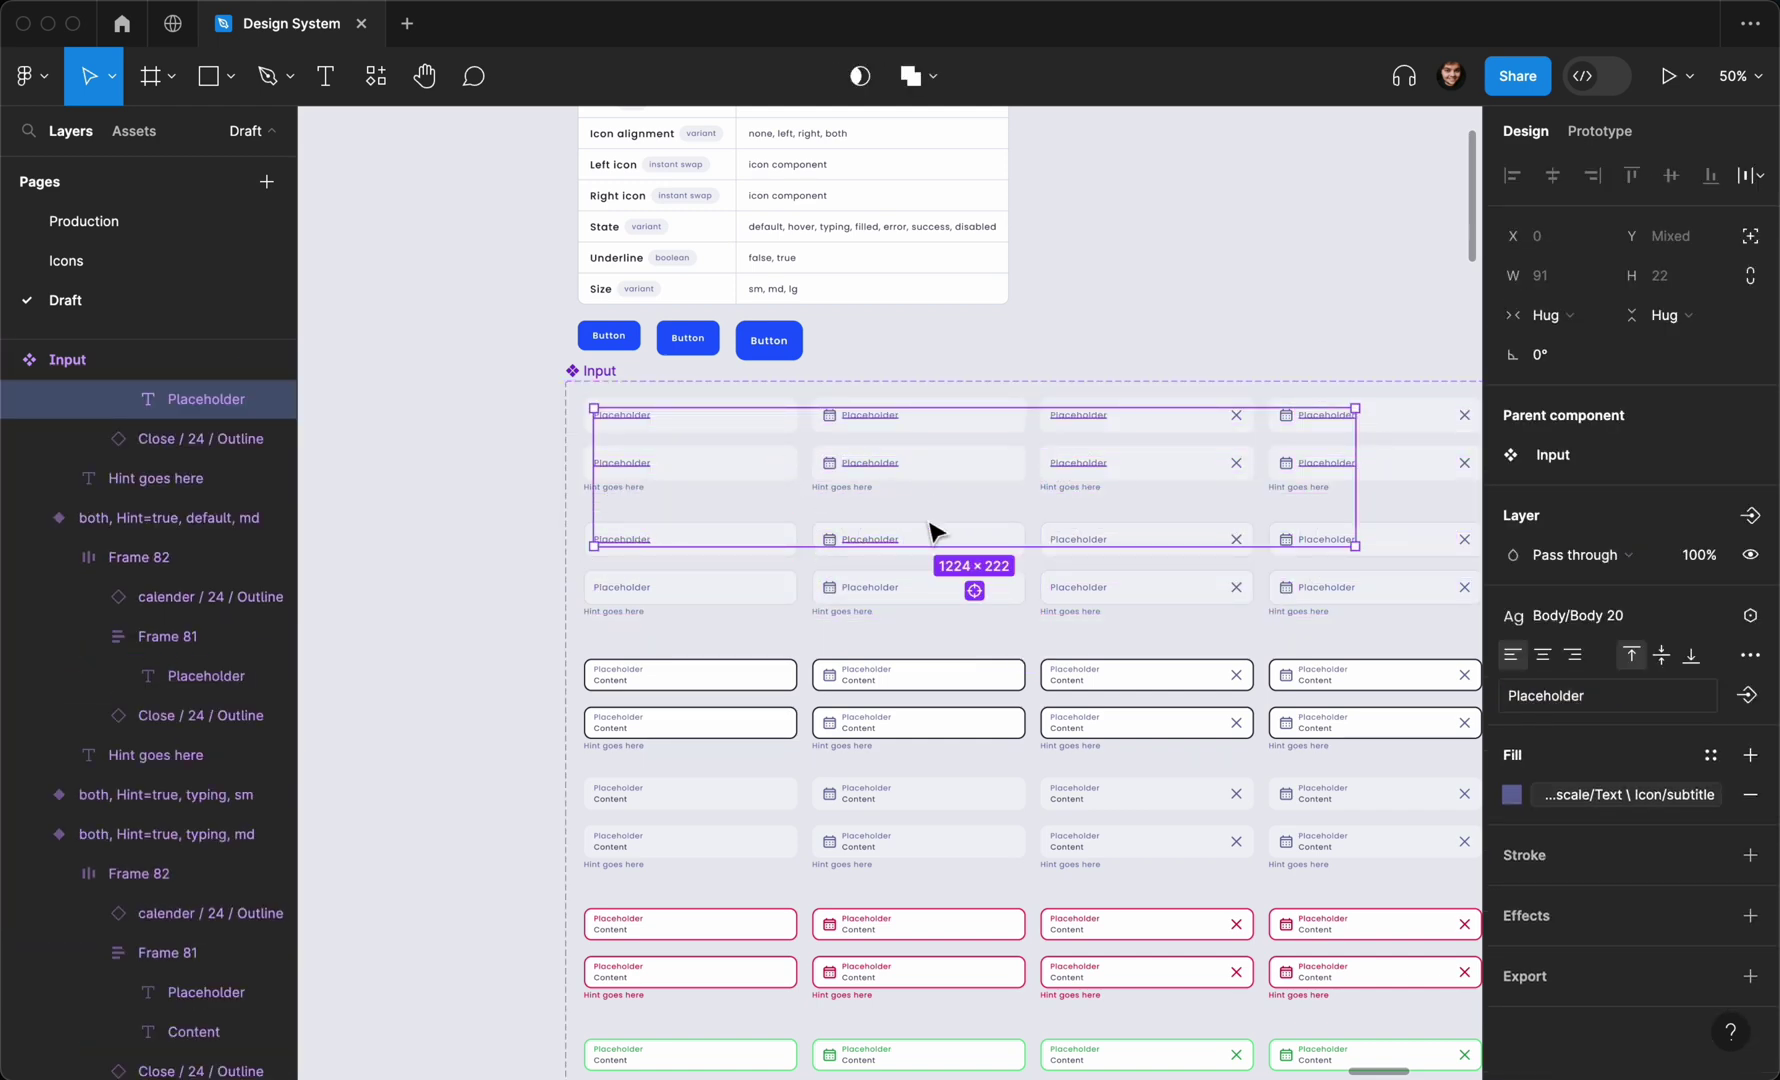
{"action": "left_click", "coordinate": [1077, 540], "text": "shift"}
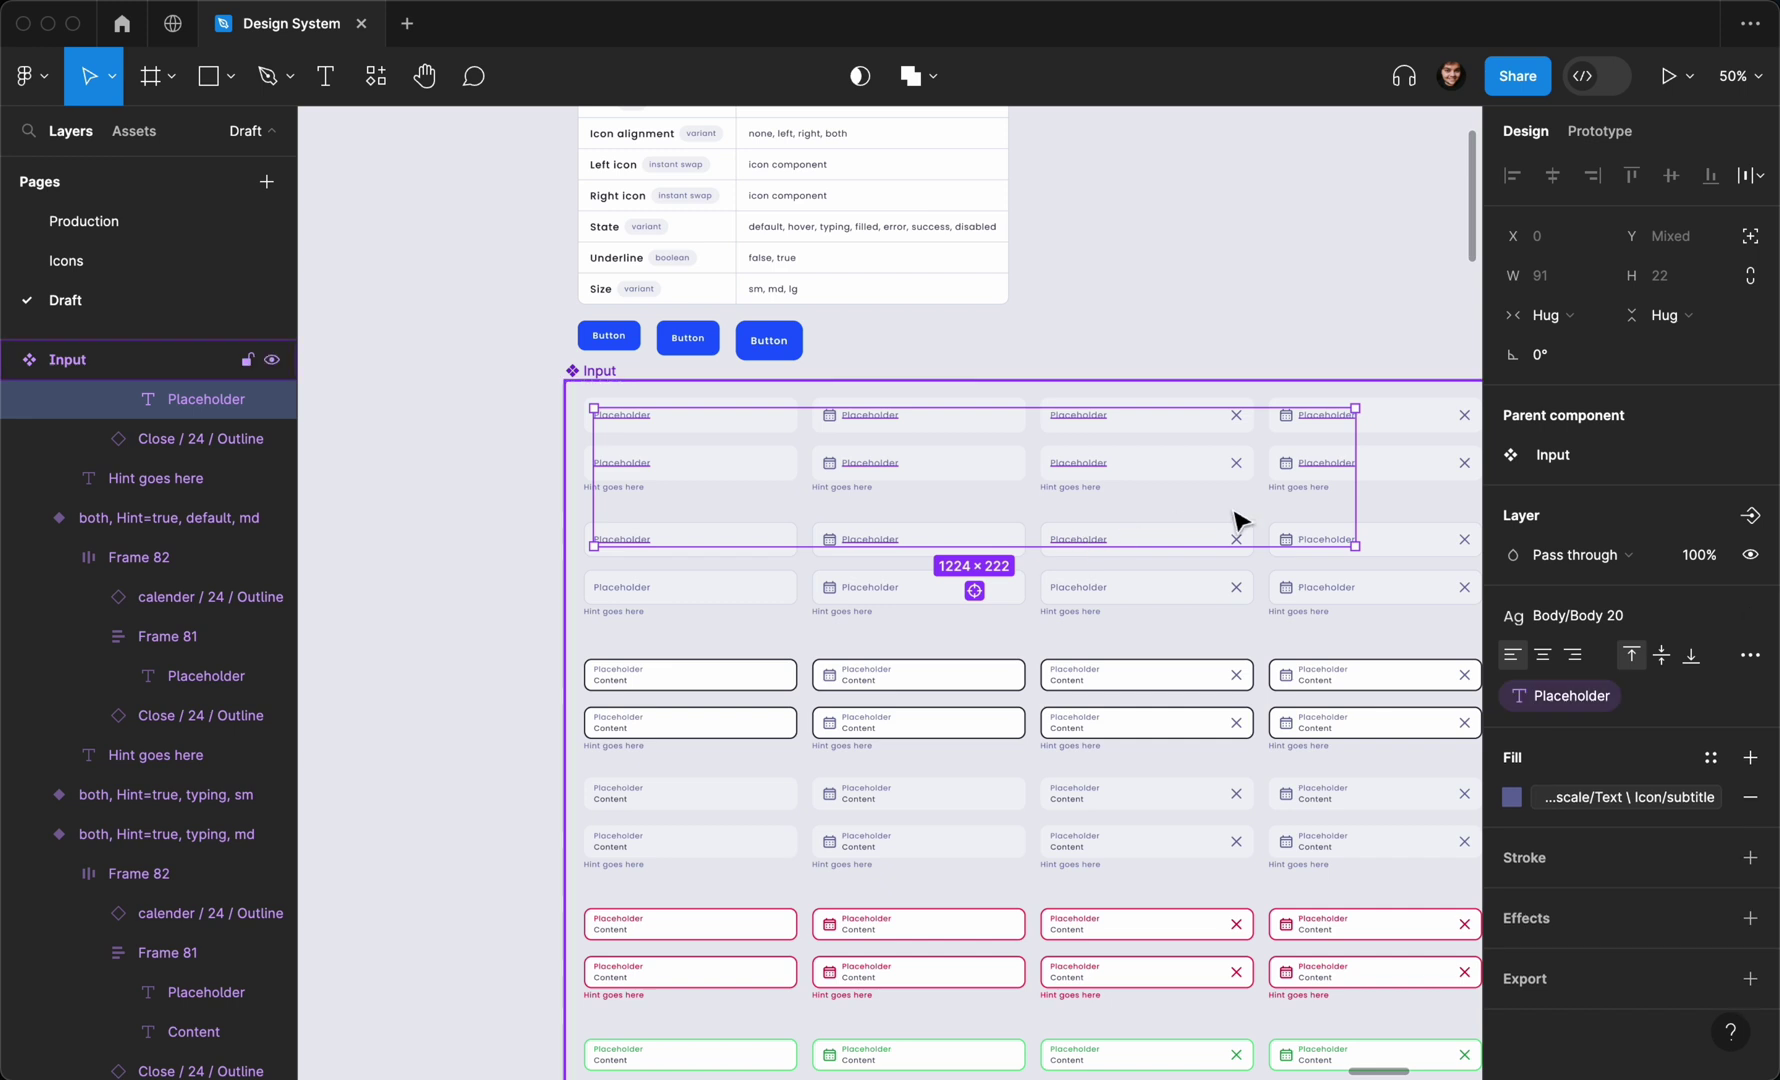
{"action": "left_click", "coordinate": [1310, 588], "text": "shift"}
{"action": "left_click", "coordinate": [870, 587], "text": "shift"}
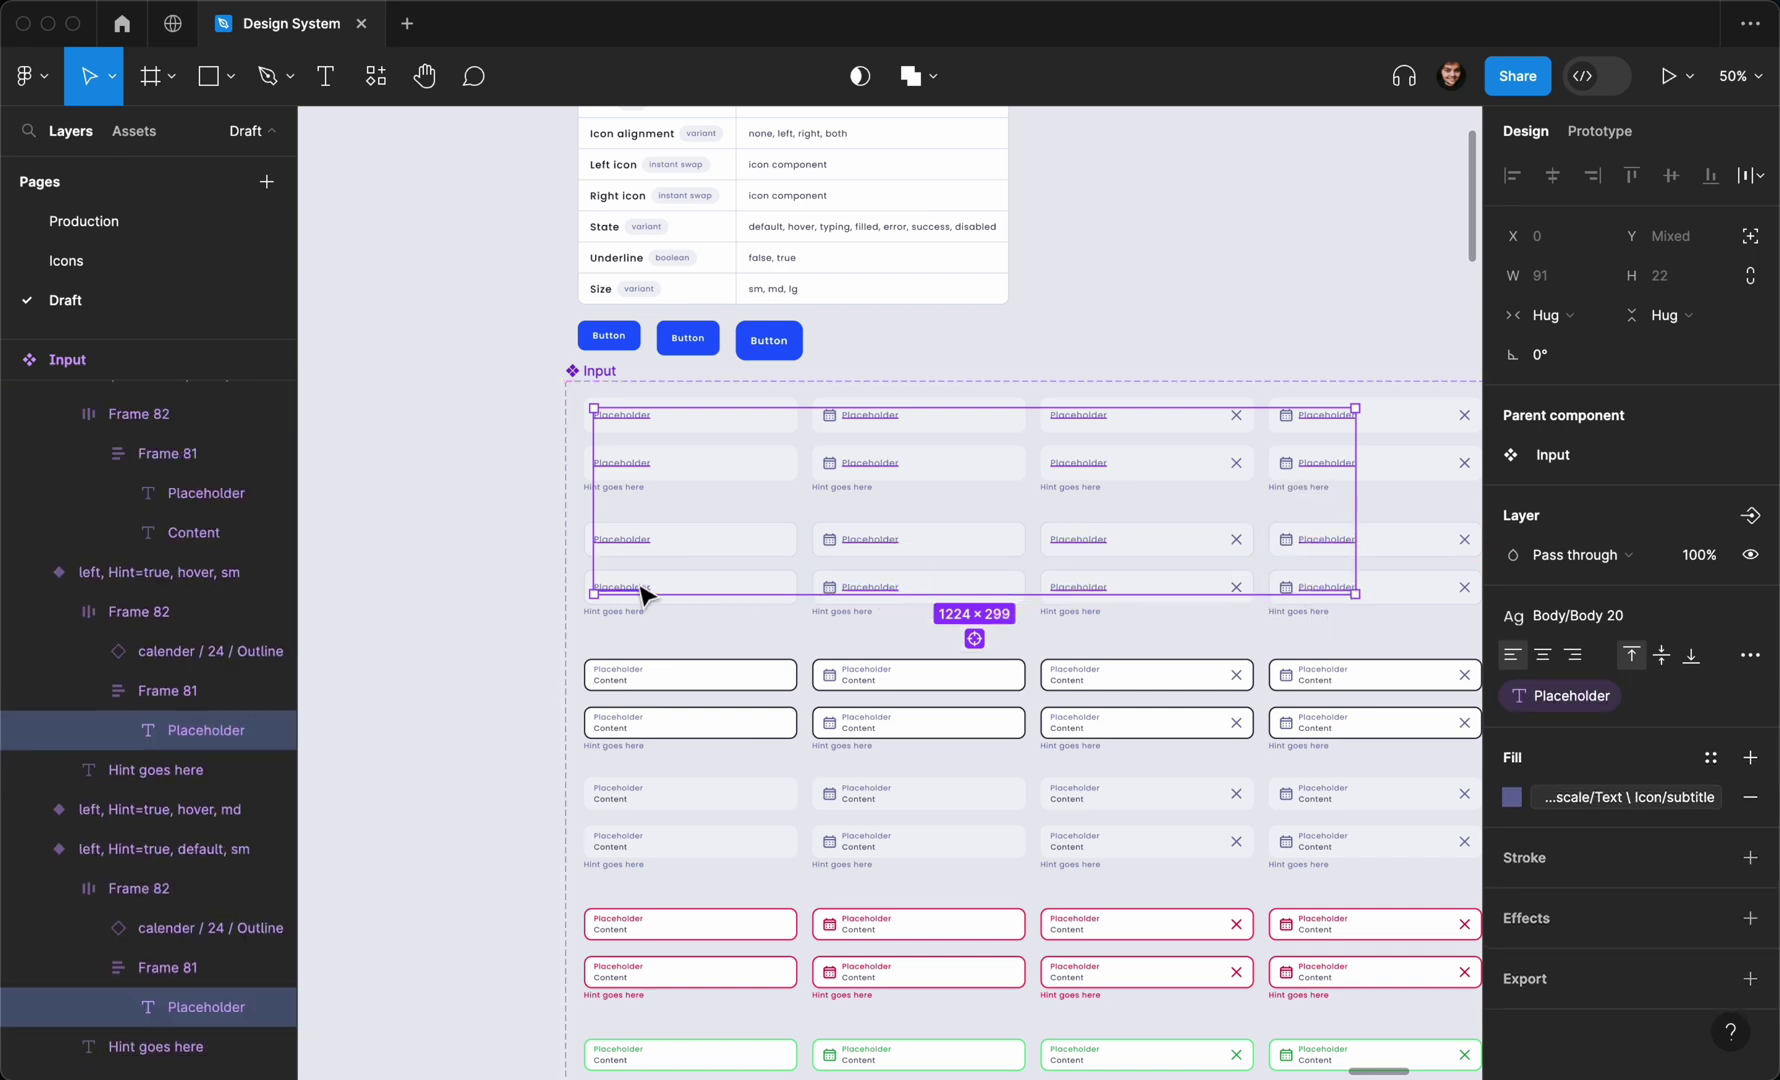
{"action": "left_click", "coordinate": [1580, 615]}
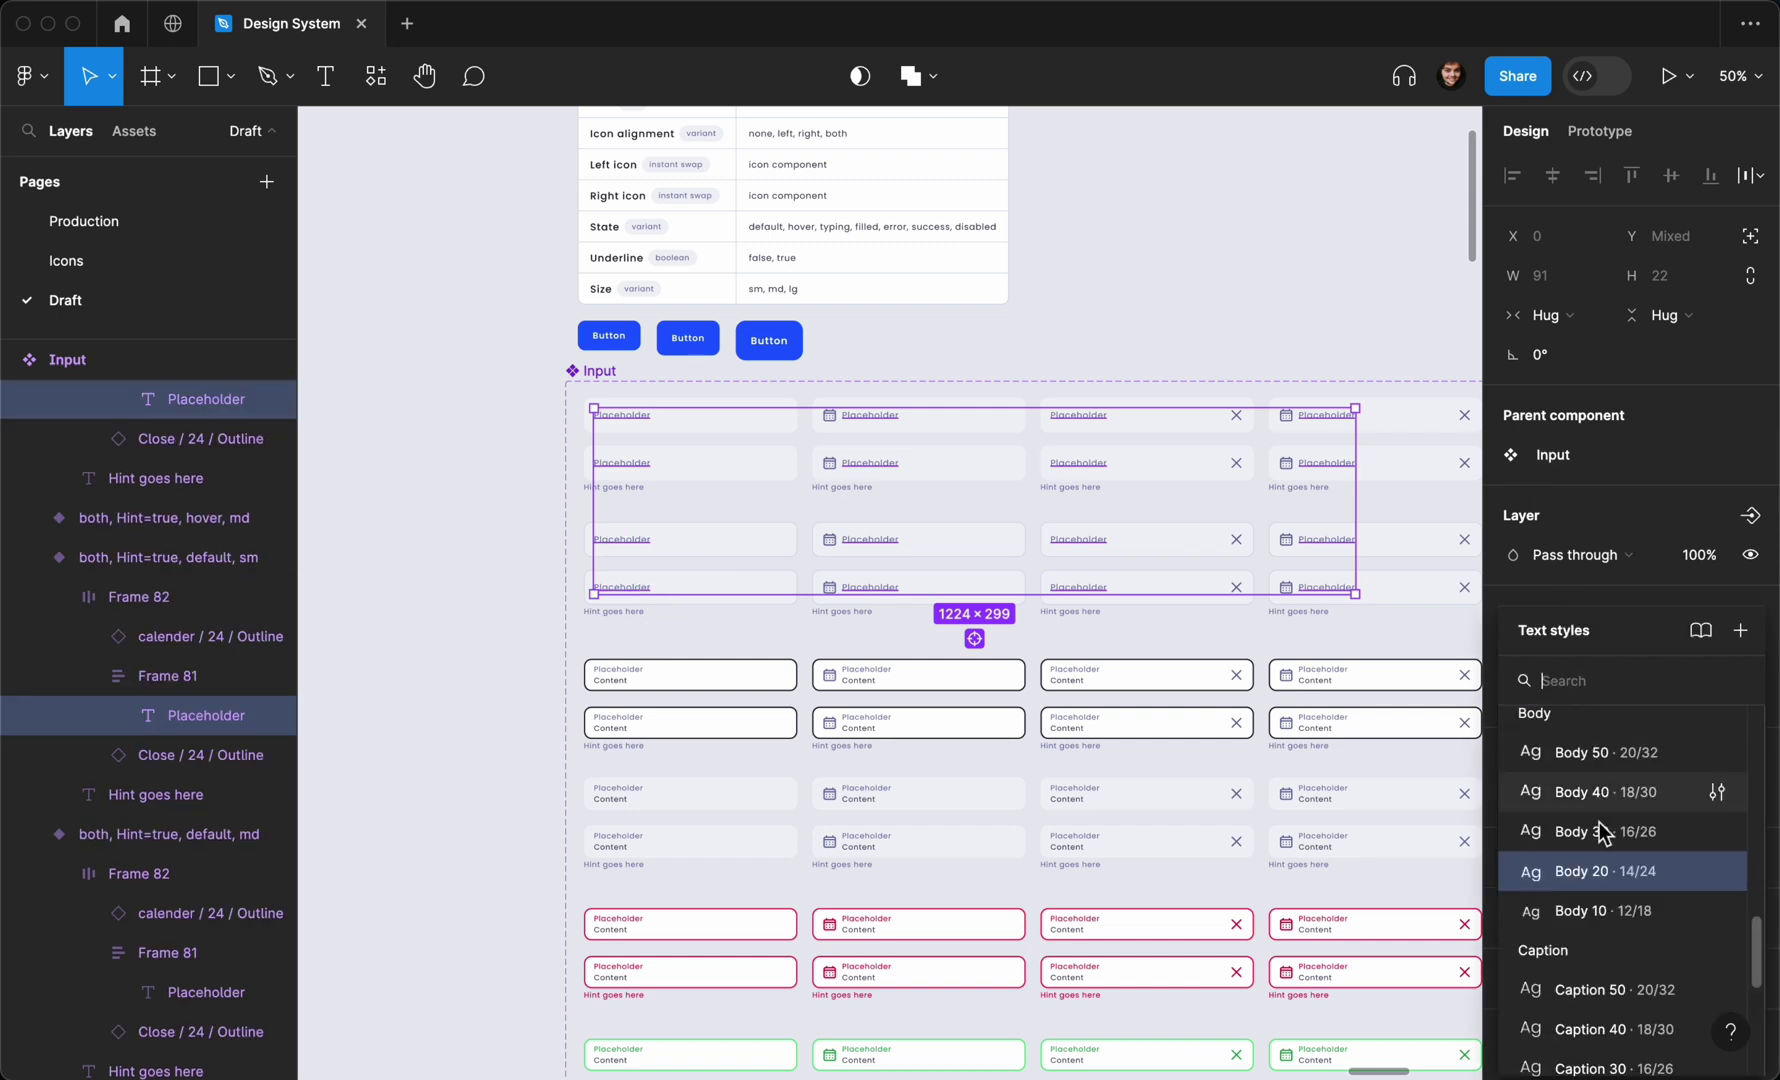
{"action": "left_click", "coordinate": [1592, 910]}
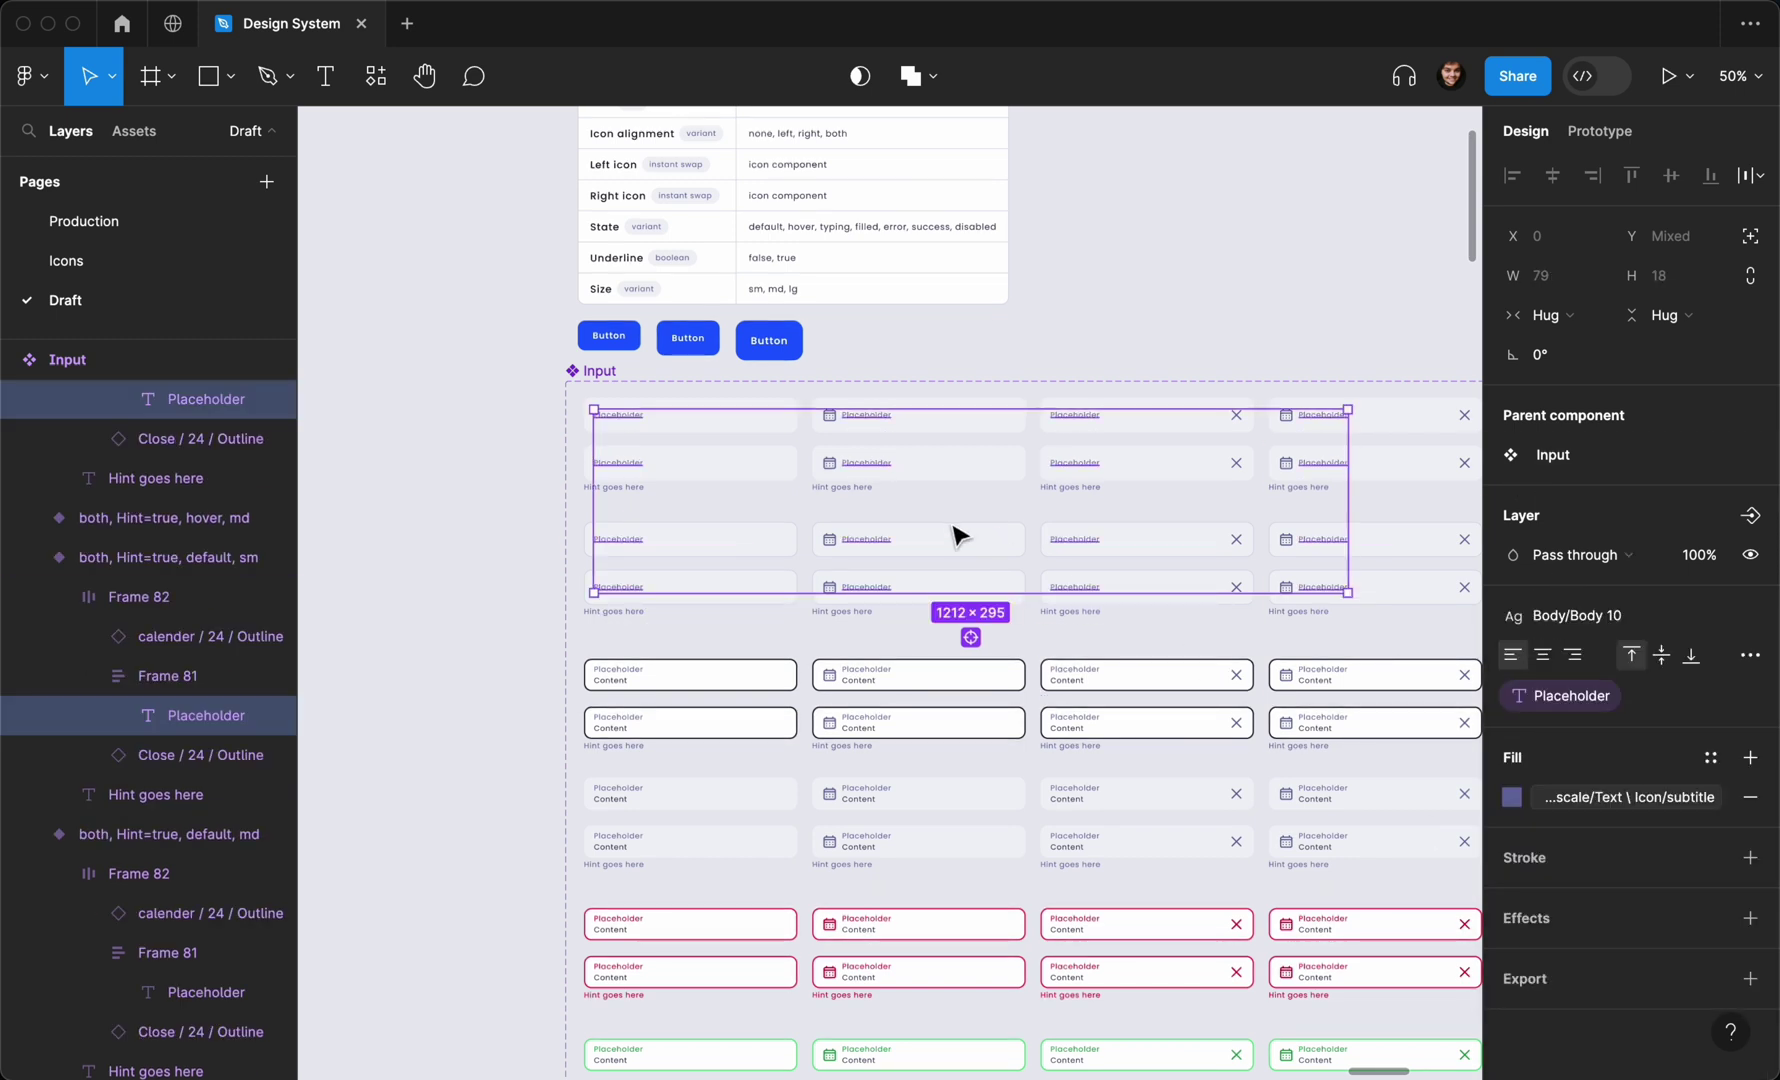
{"action": "scroll", "coordinate": [955, 535], "scroll_direction": "right", "scroll_amount": 2}
{"action": "left_click", "coordinate": [457, 508]}
Inspect the sm default and hover input variants, then the small Button instance above the set, to compare their heights and padding
{"action": "scroll", "coordinate": [457, 510], "scroll_direction": "down", "scroll_amount": 8}
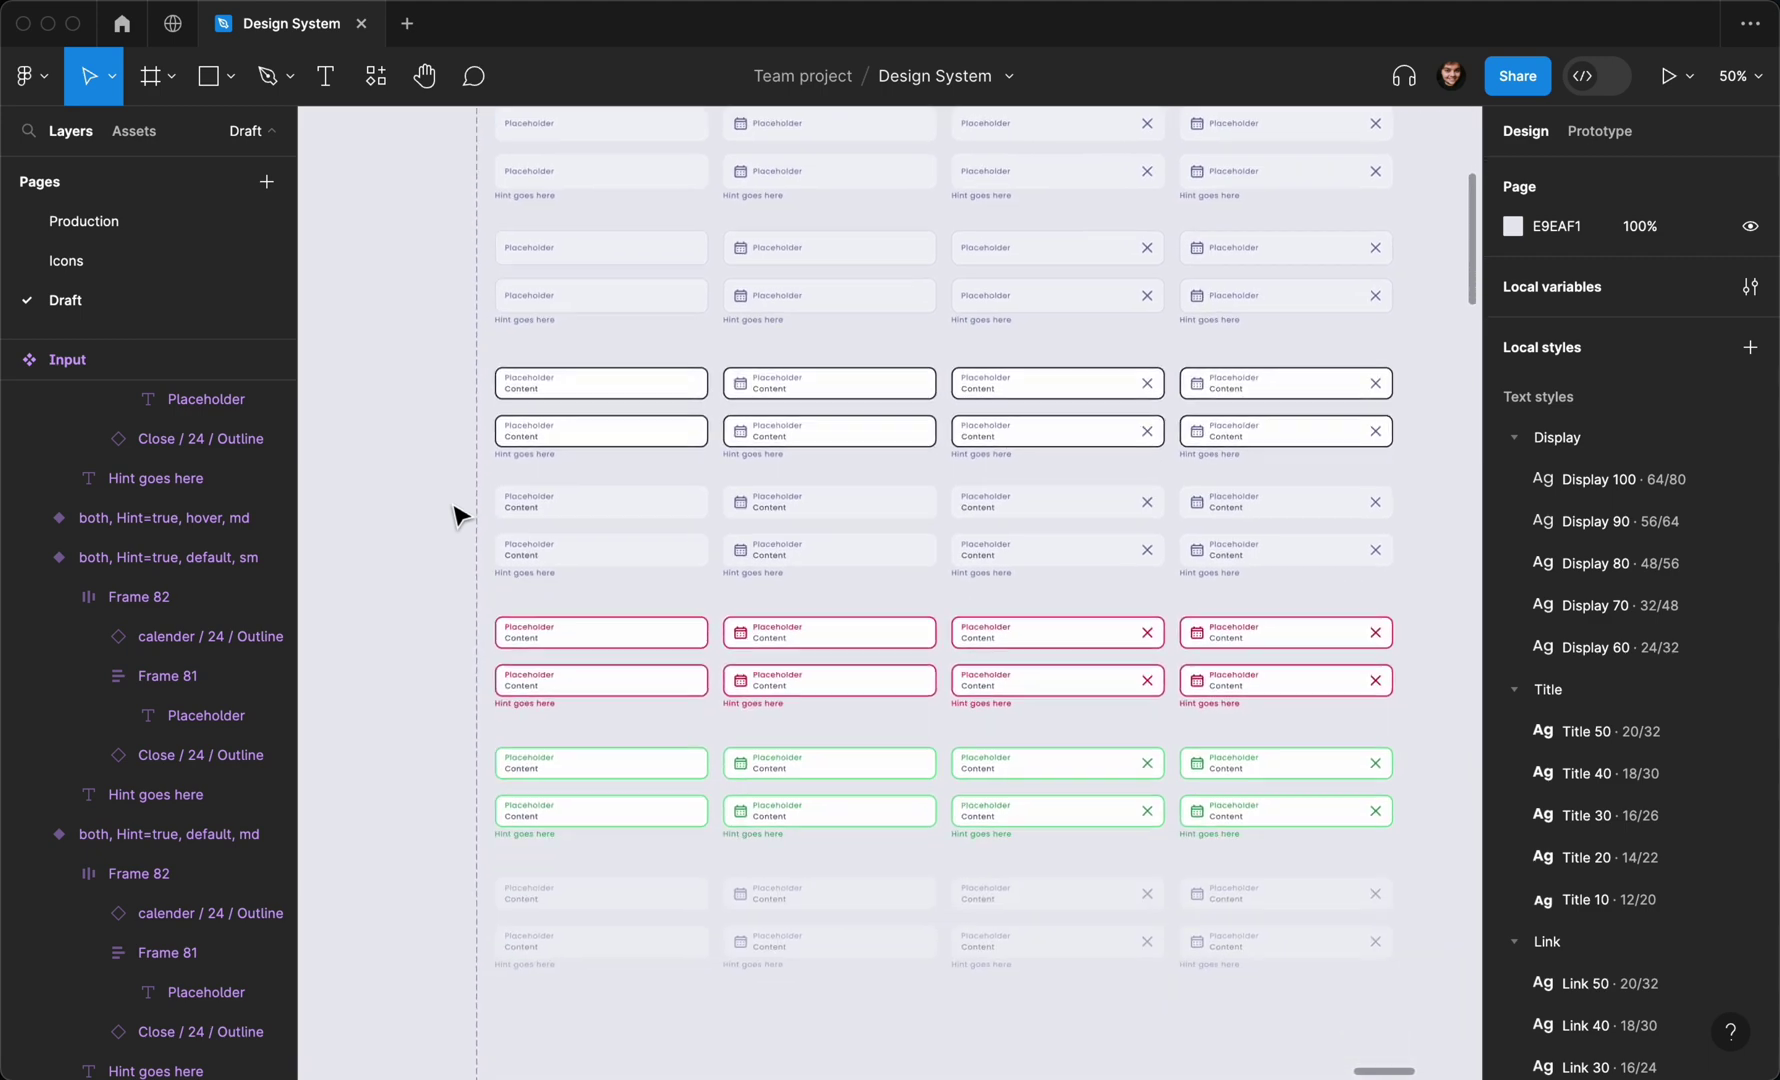
{"action": "scroll", "coordinate": [457, 510], "scroll_direction": "down", "scroll_amount": 3}
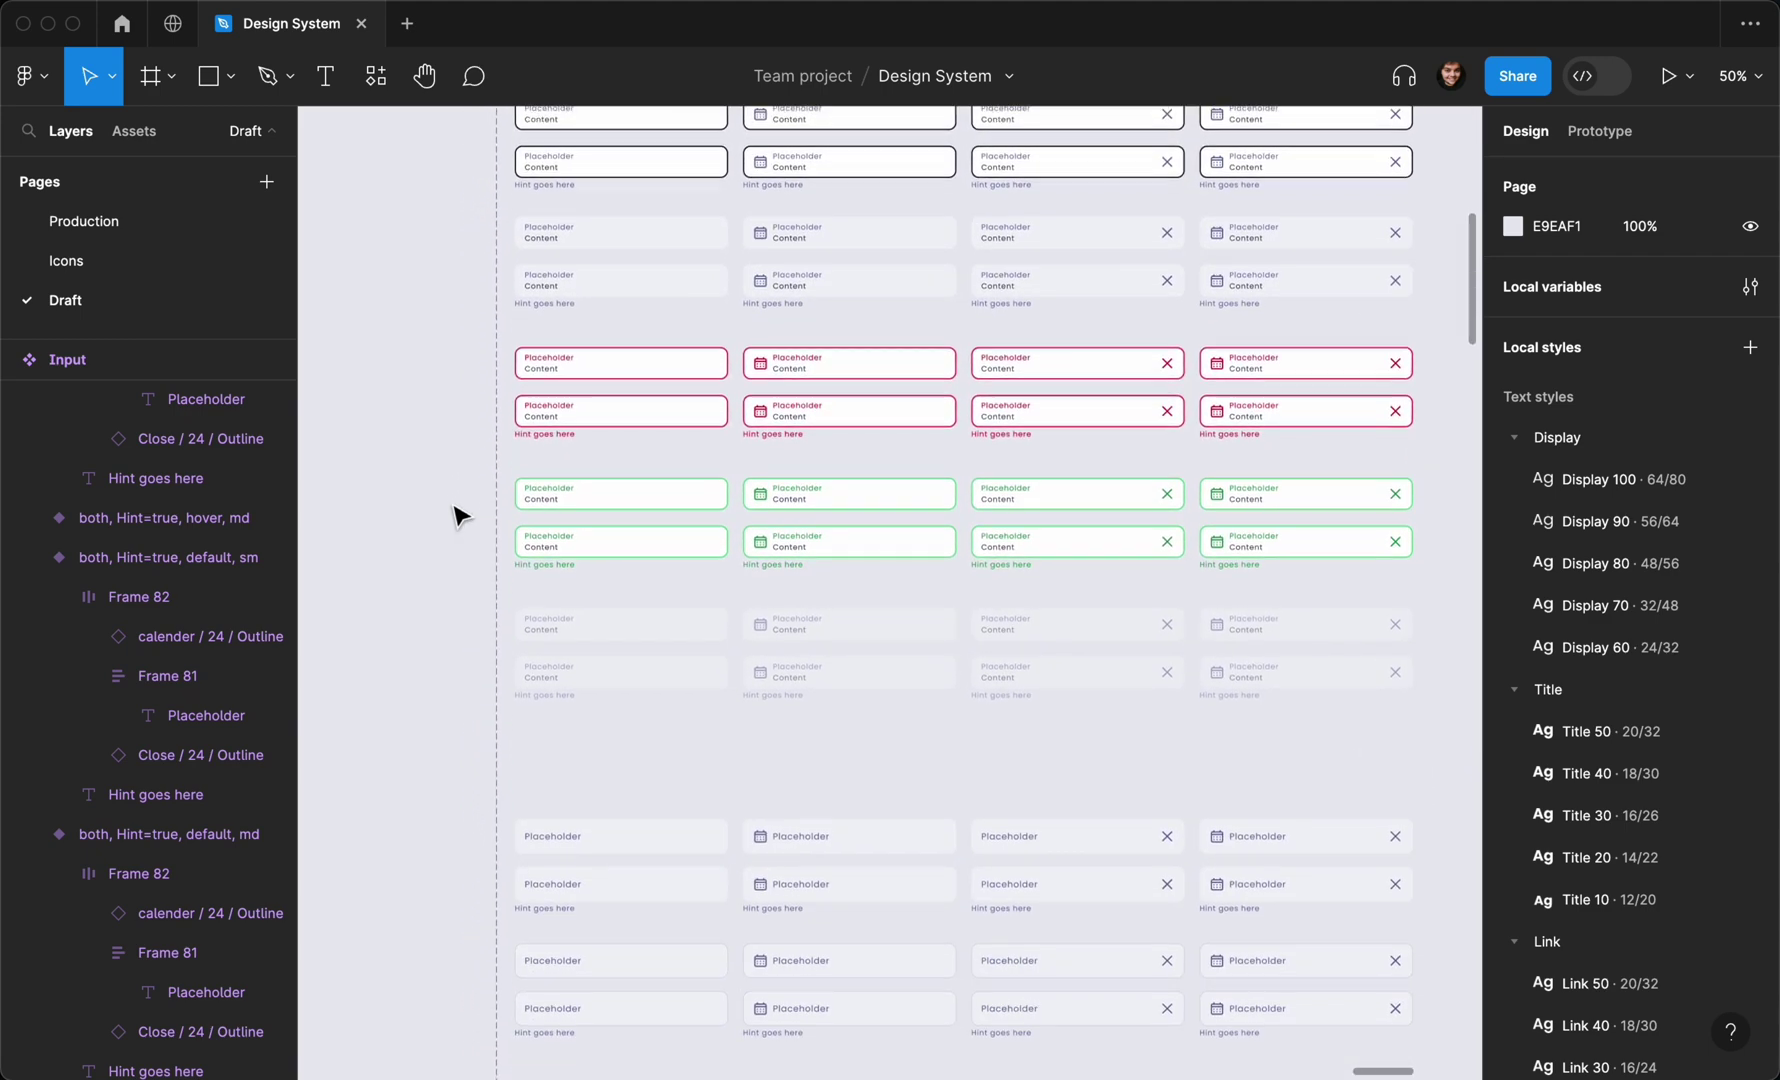
{"action": "scroll", "coordinate": [457, 510], "scroll_direction": "up", "scroll_amount": 6}
{"action": "scroll", "coordinate": [450, 412], "scroll_direction": "up", "scroll_amount": 3, "text": "ctrl"}
{"action": "left_click_drag", "start_coordinate": [449, 410], "coordinate": [1440, 700]}
{"action": "scroll", "coordinate": [625, 470], "scroll_direction": "left", "scroll_amount": 5}
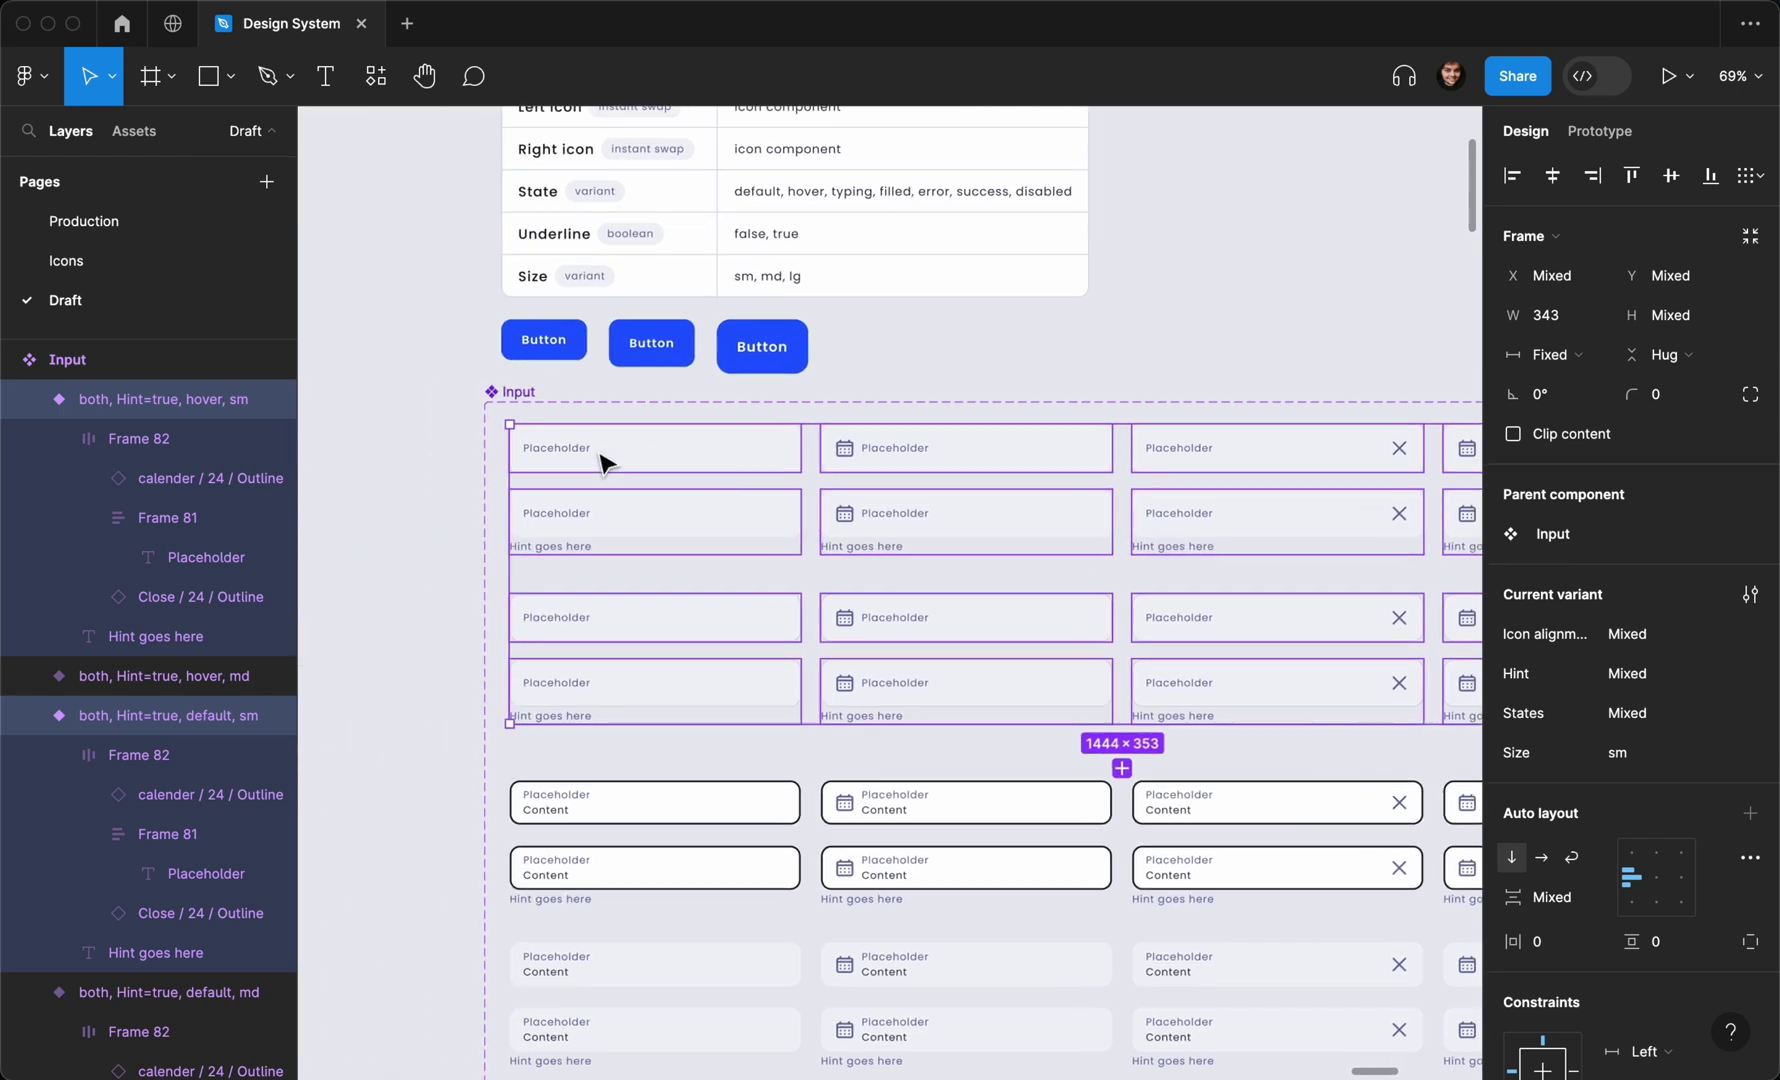
{"action": "left_click", "coordinate": [592, 345]}
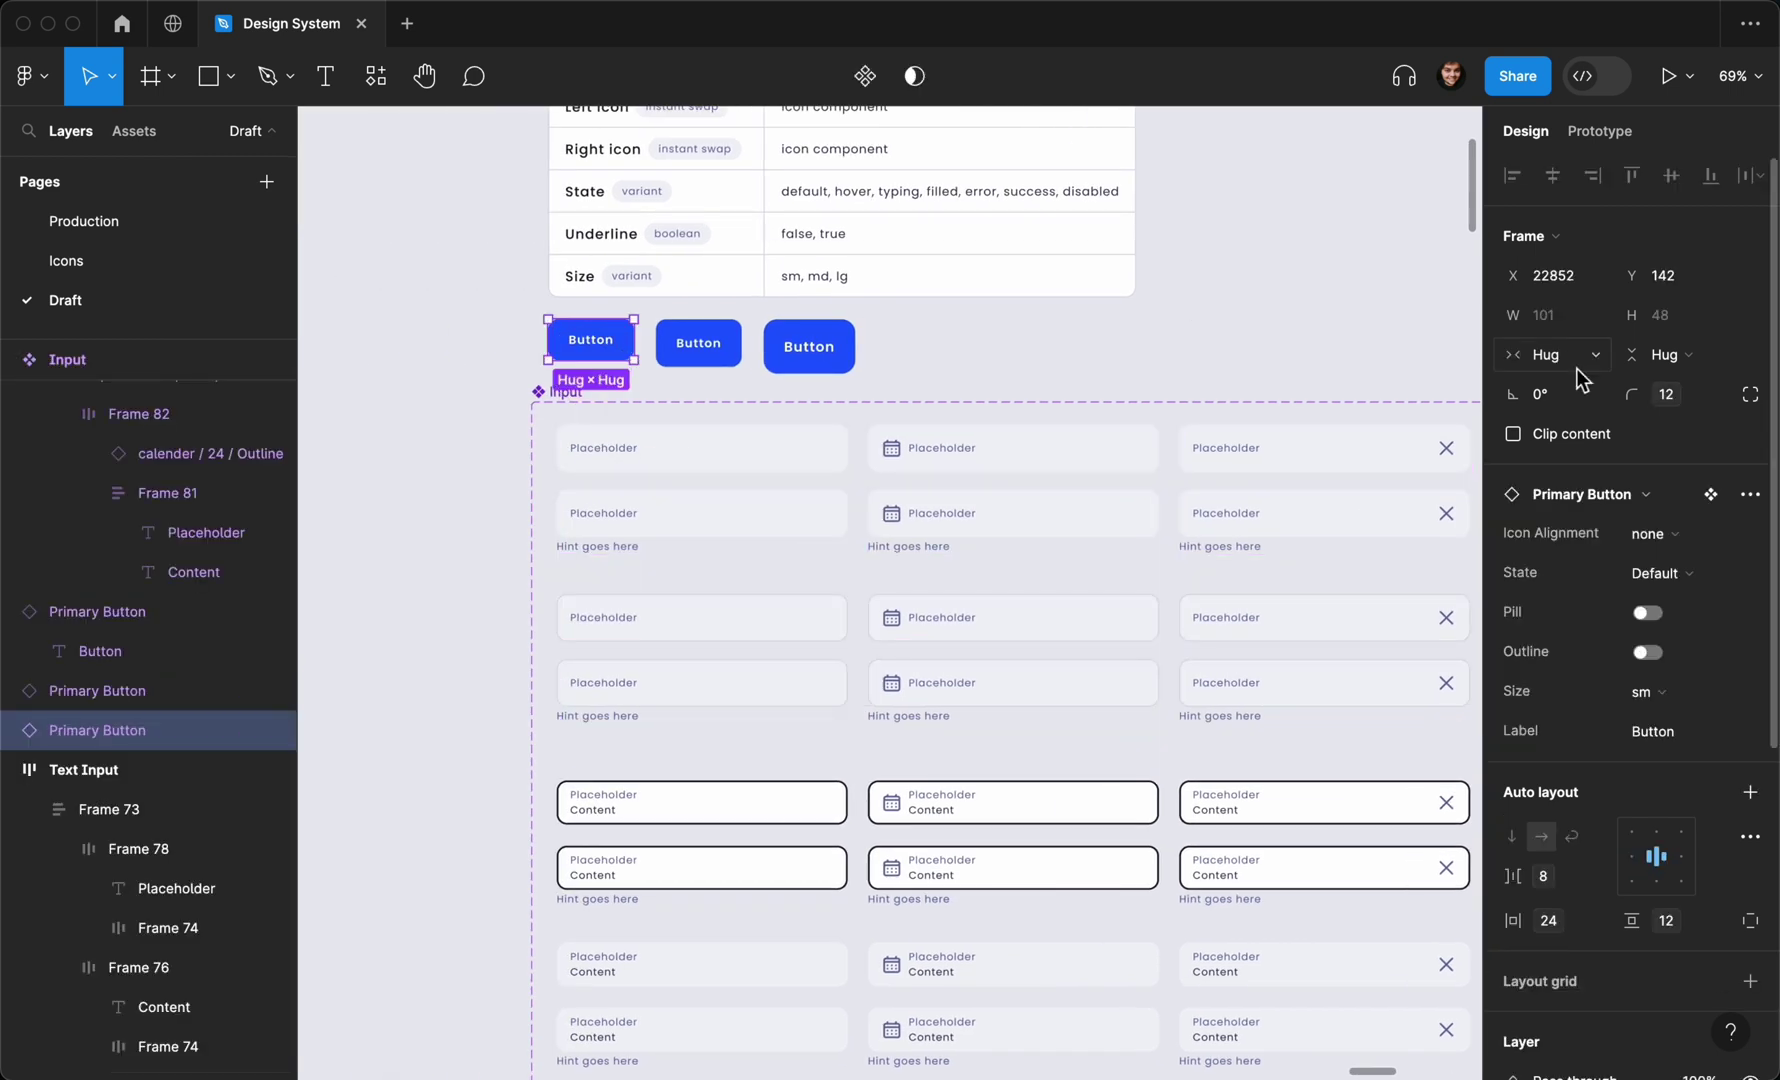
{"action": "scroll", "coordinate": [993, 505], "scroll_direction": "down", "scroll_amount": 3}
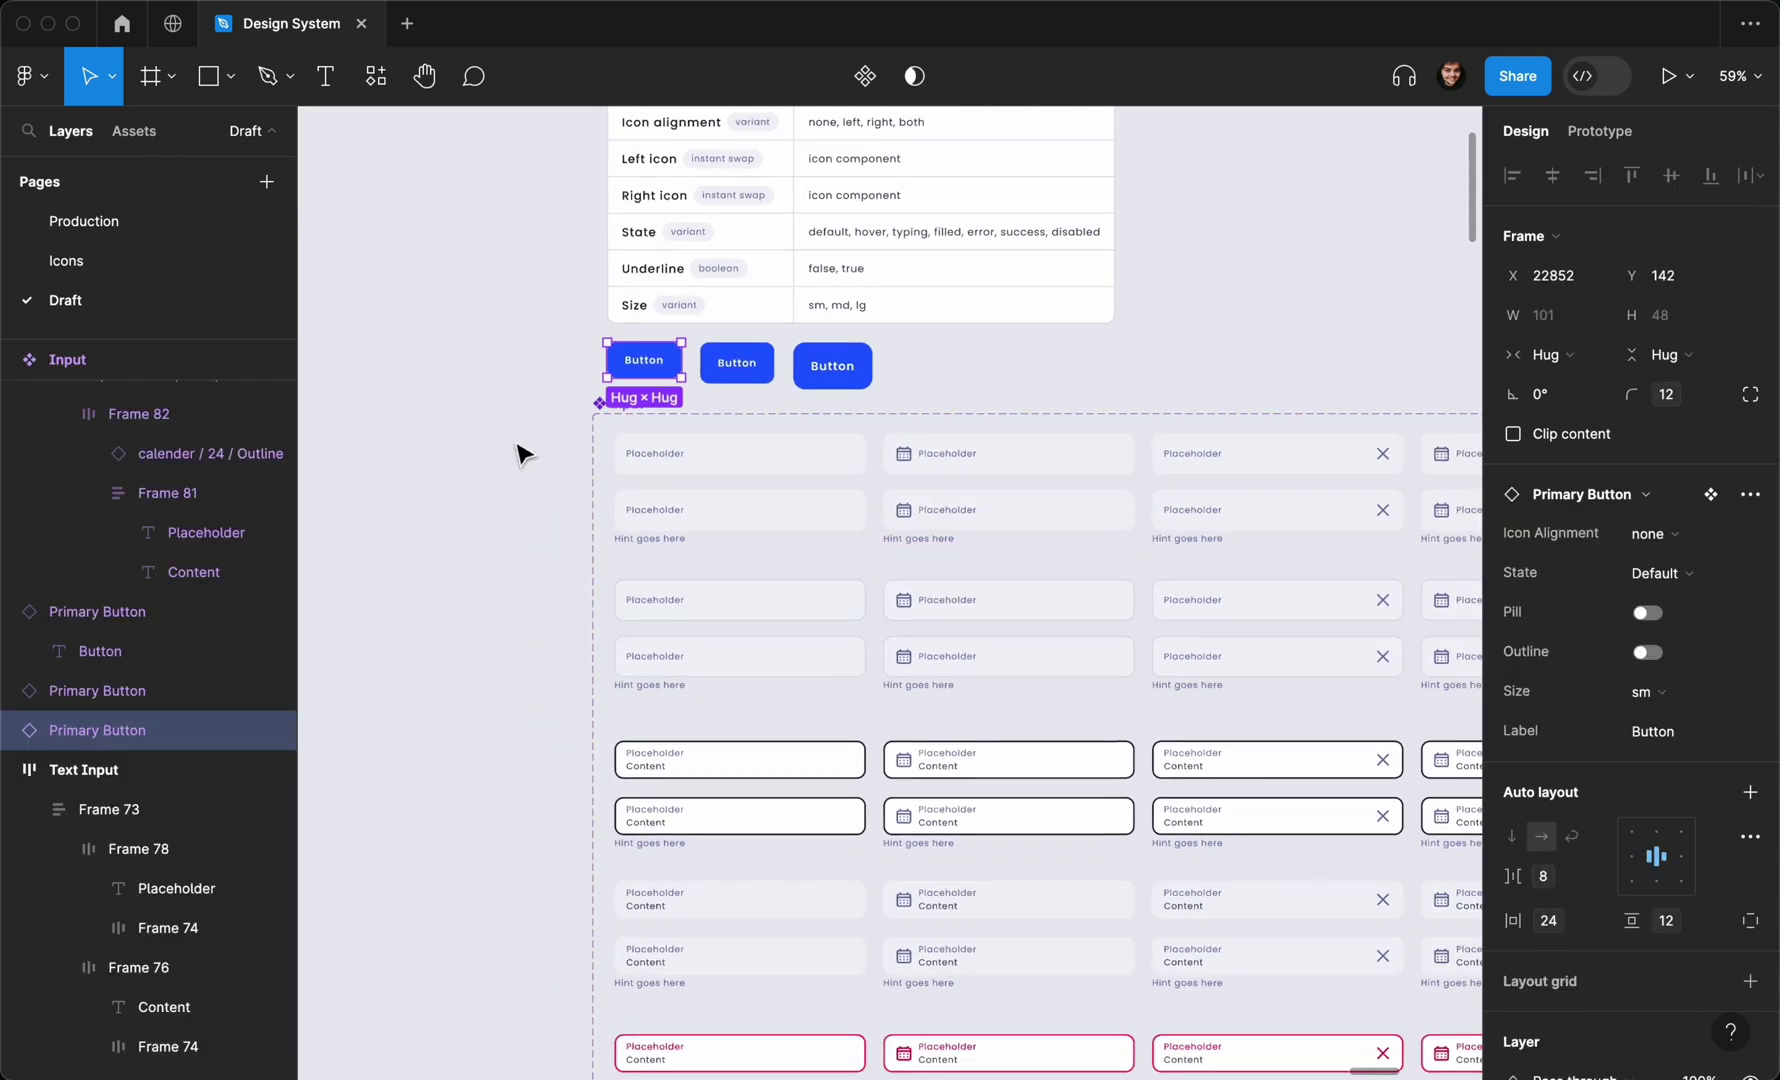
Set the vertical padding of the default-subtle filled frames in all sm default and hover variants to the md spacing variable (12)
{"action": "left_click_drag", "start_coordinate": [510, 430], "coordinate": [1494, 681]}
{"action": "scroll", "coordinate": [1000, 650], "scroll_direction": "left", "scroll_amount": 5}
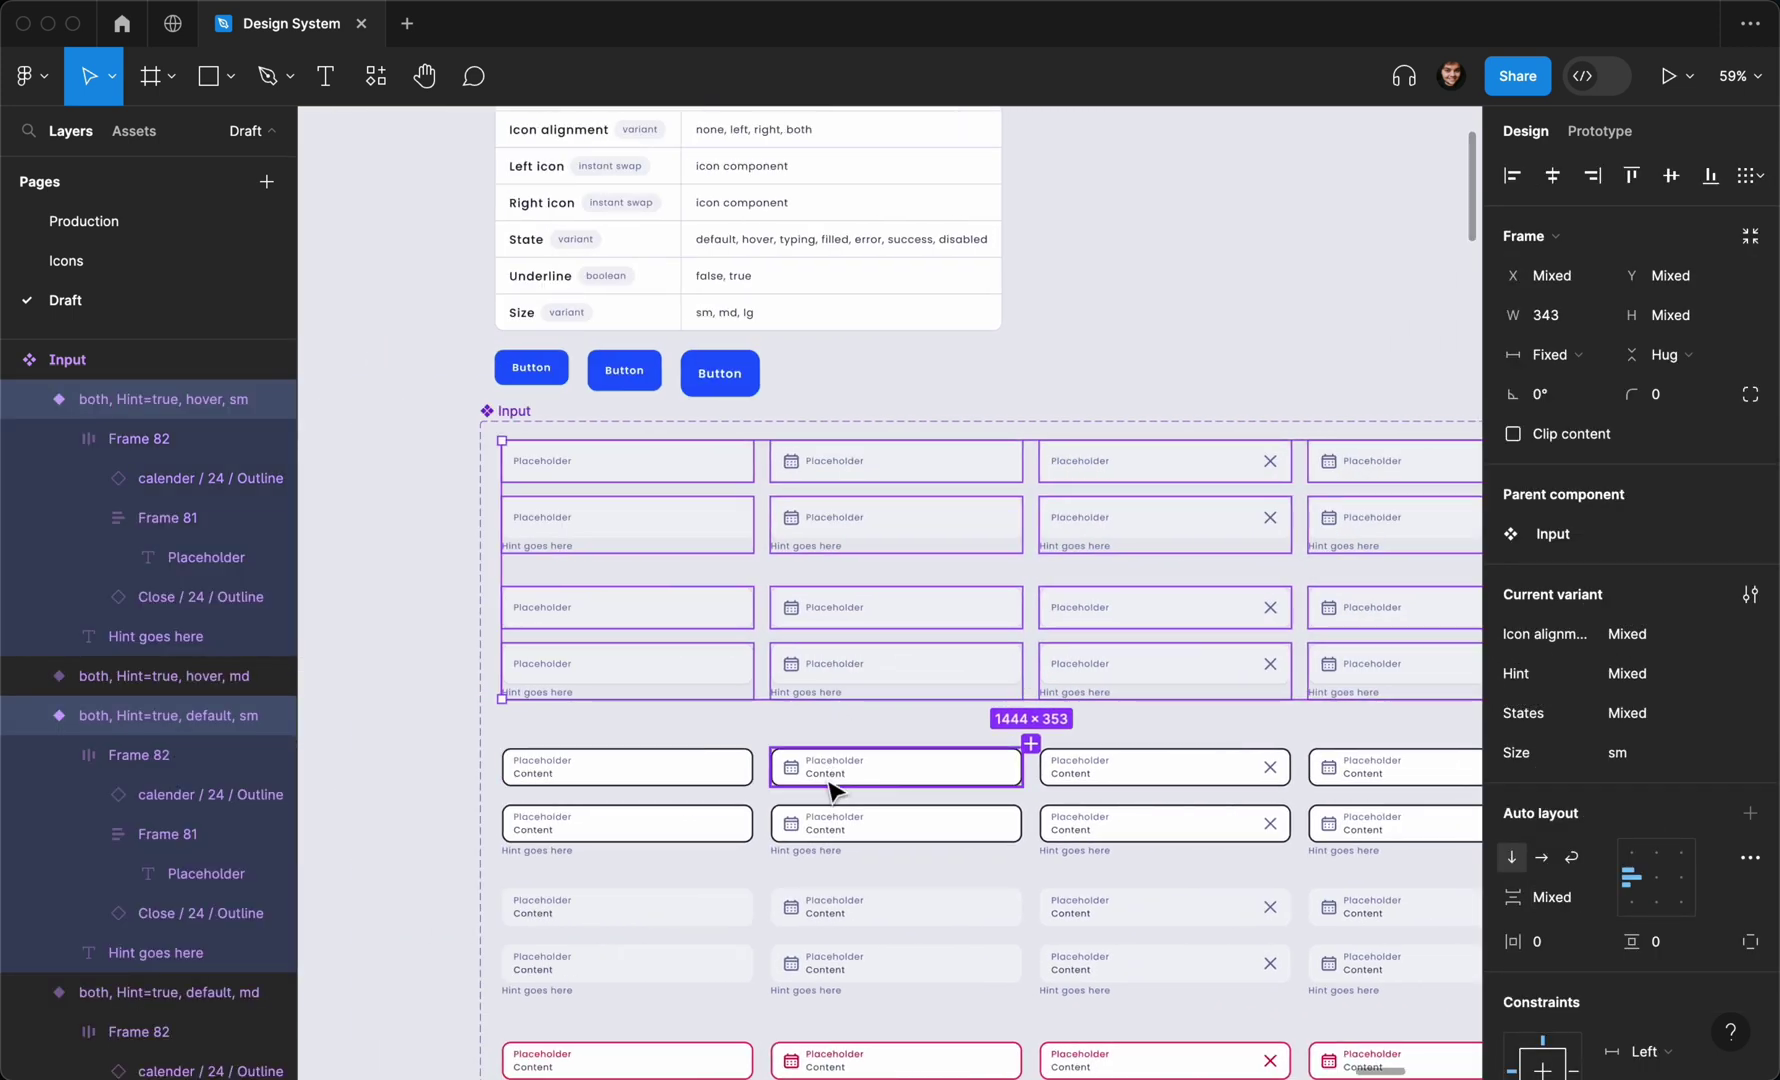
{"action": "scroll", "coordinate": [829, 790], "scroll_direction": "up", "scroll_amount": 2}
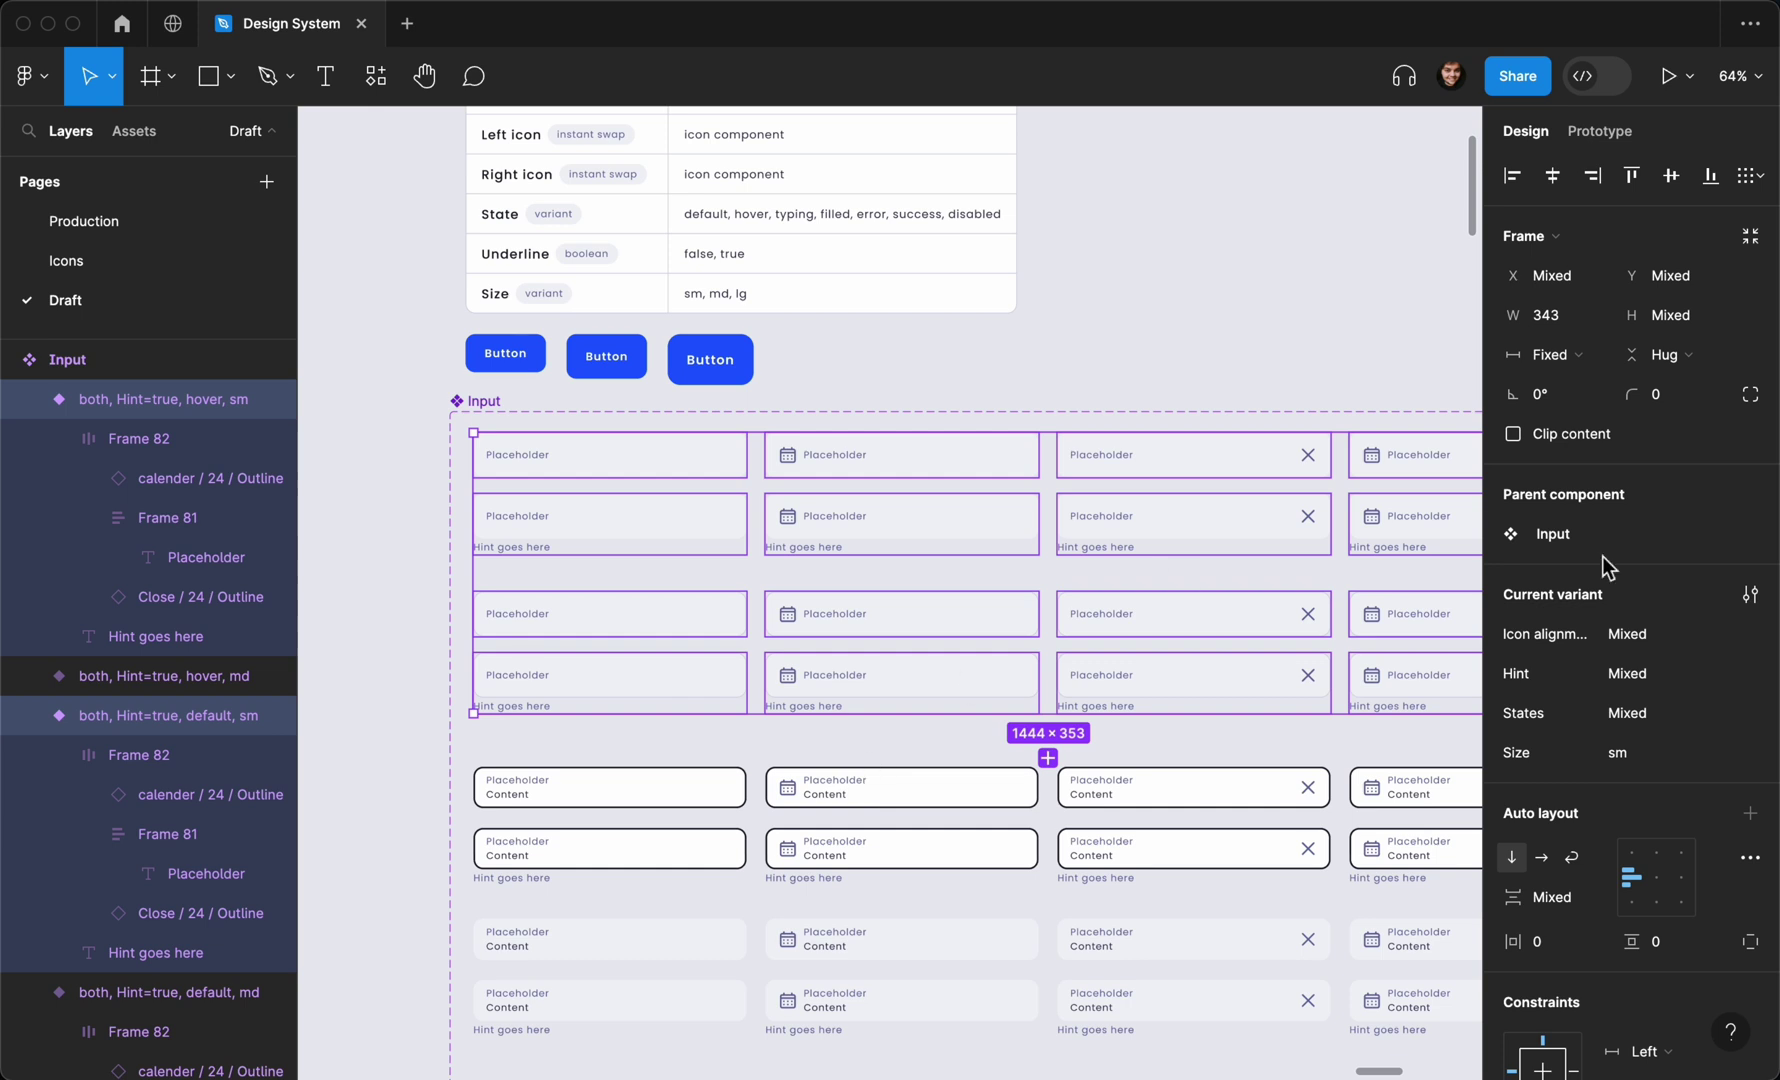
{"action": "scroll", "coordinate": [1620, 590], "scroll_direction": "down", "scroll_amount": 7}
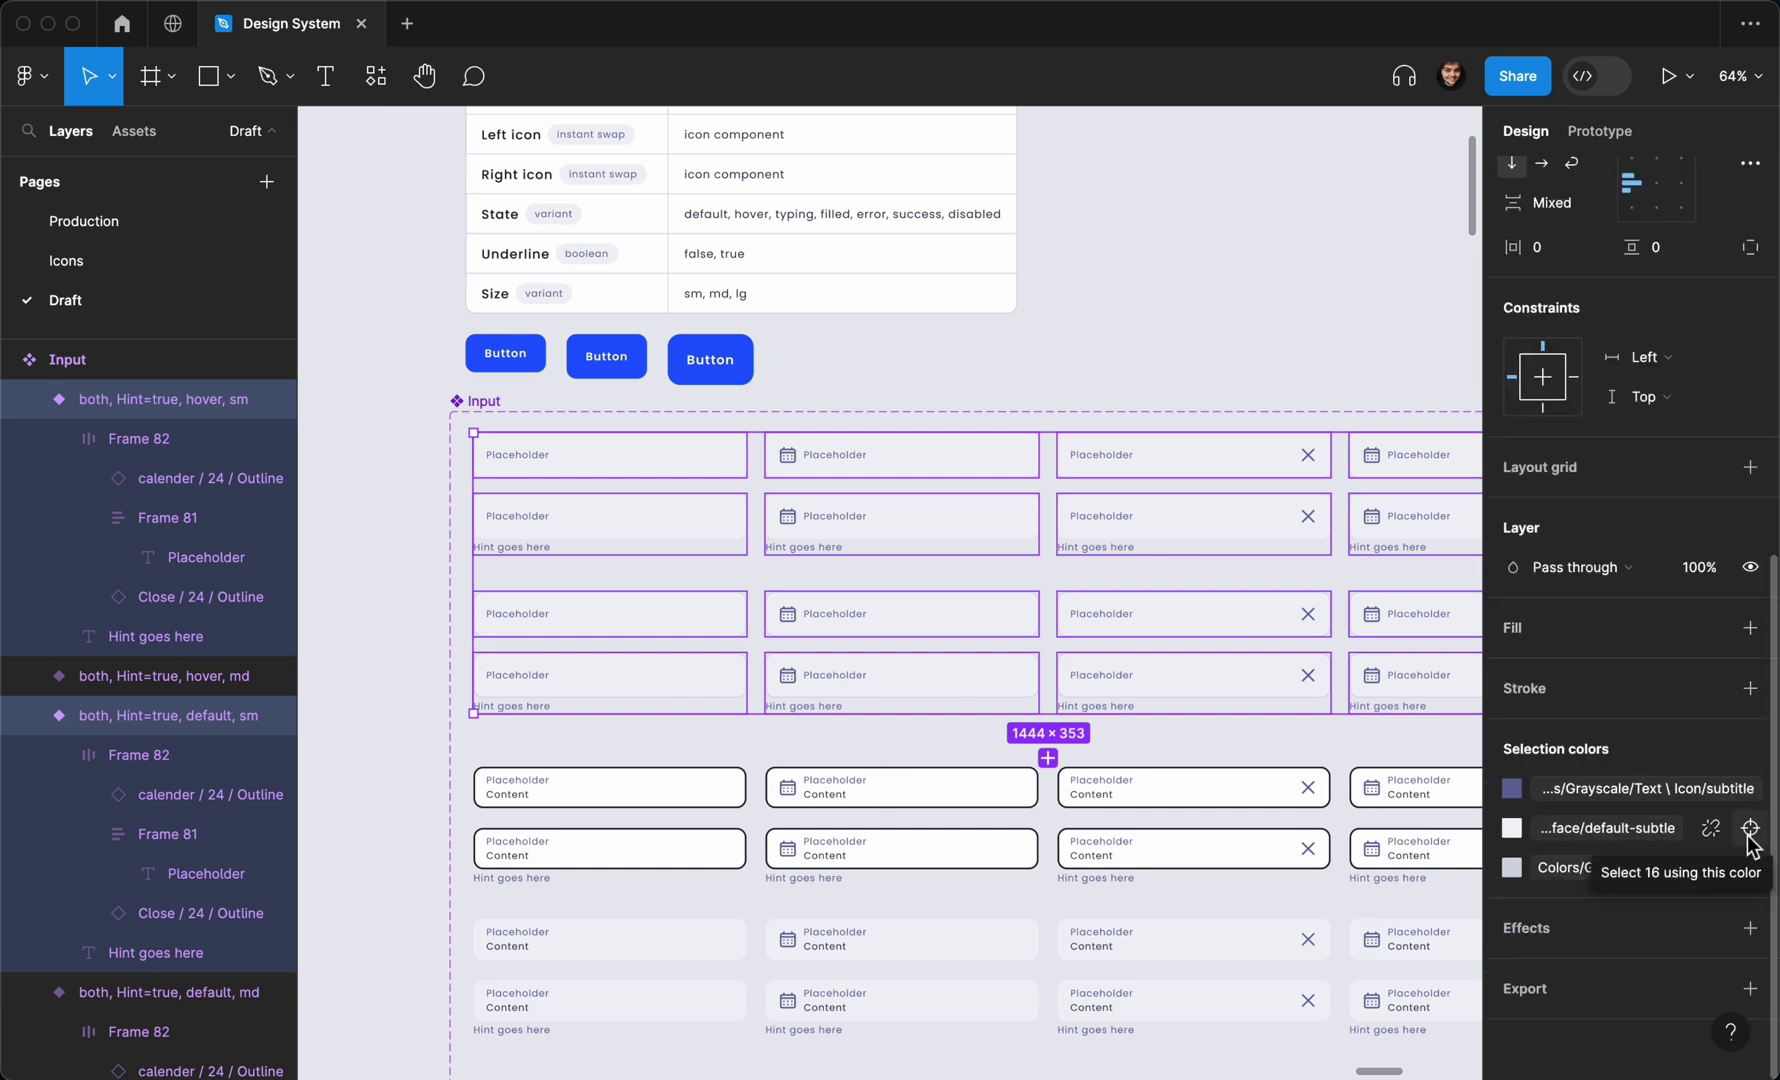
{"action": "left_click", "coordinate": [1749, 832]}
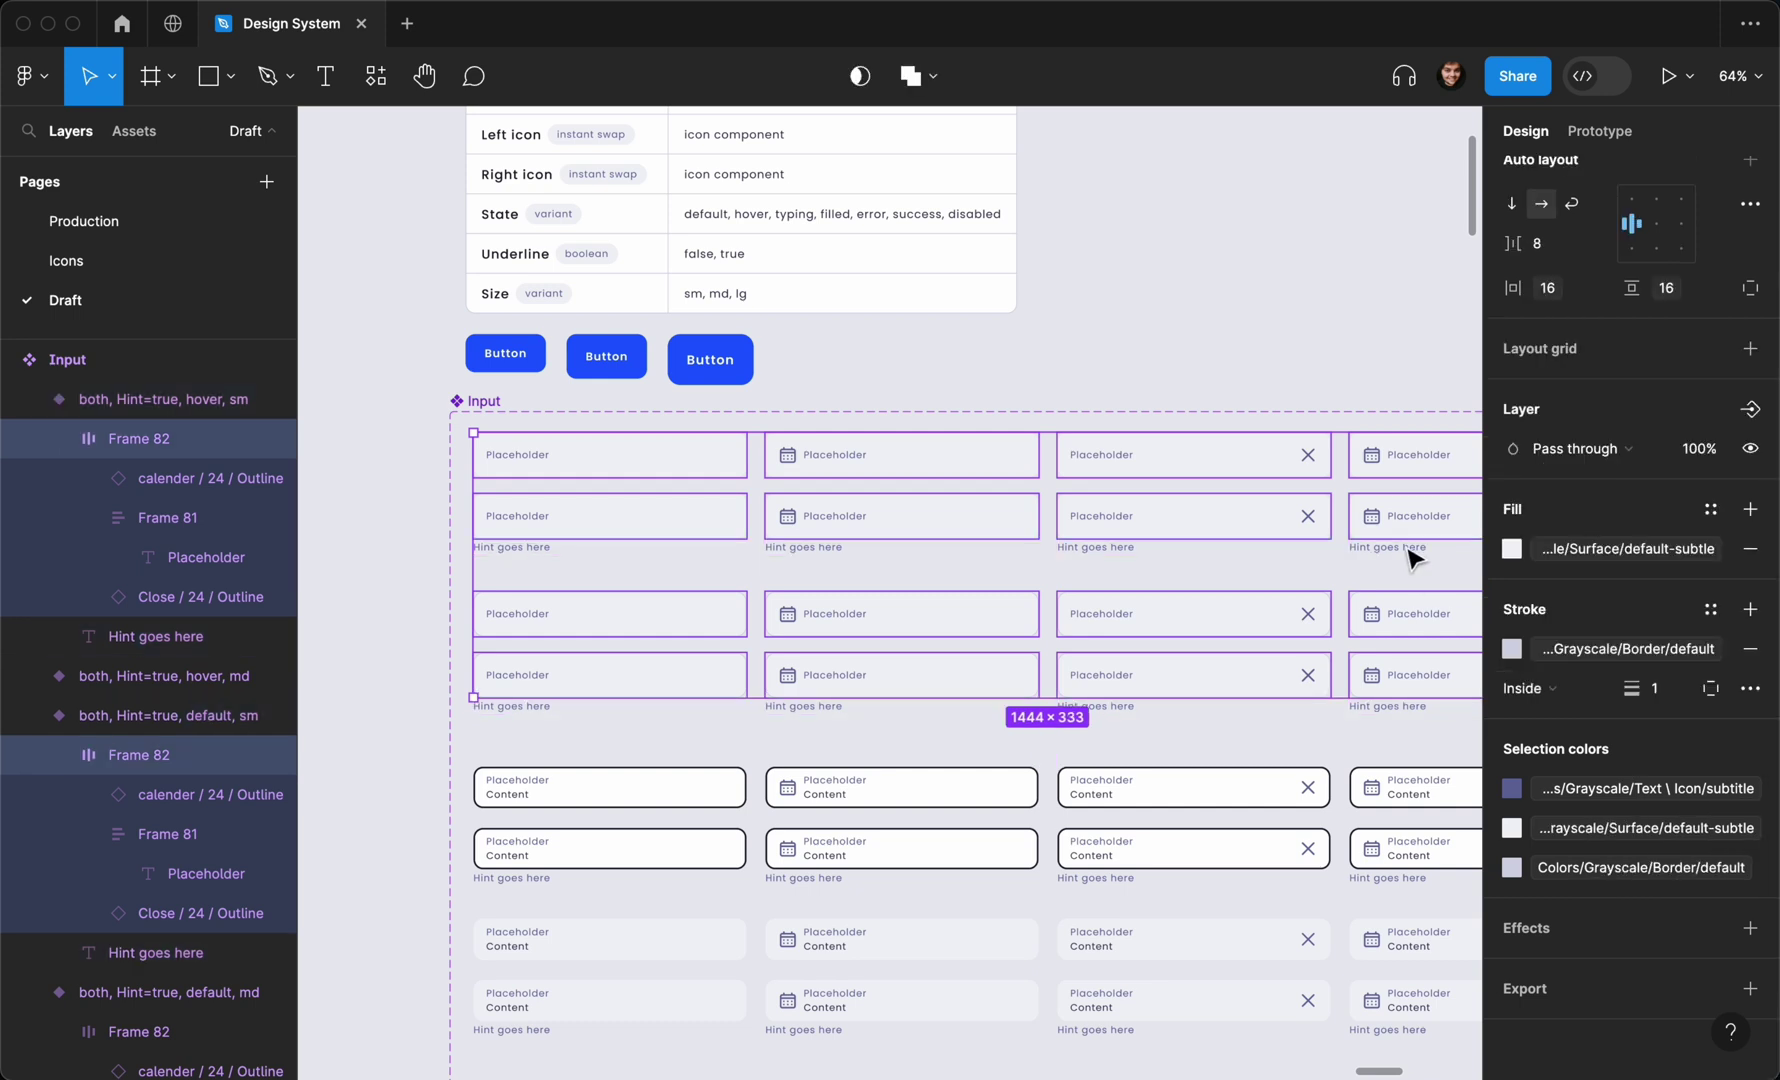
{"action": "scroll", "coordinate": [1551, 458], "scroll_direction": "up", "scroll_amount": 5}
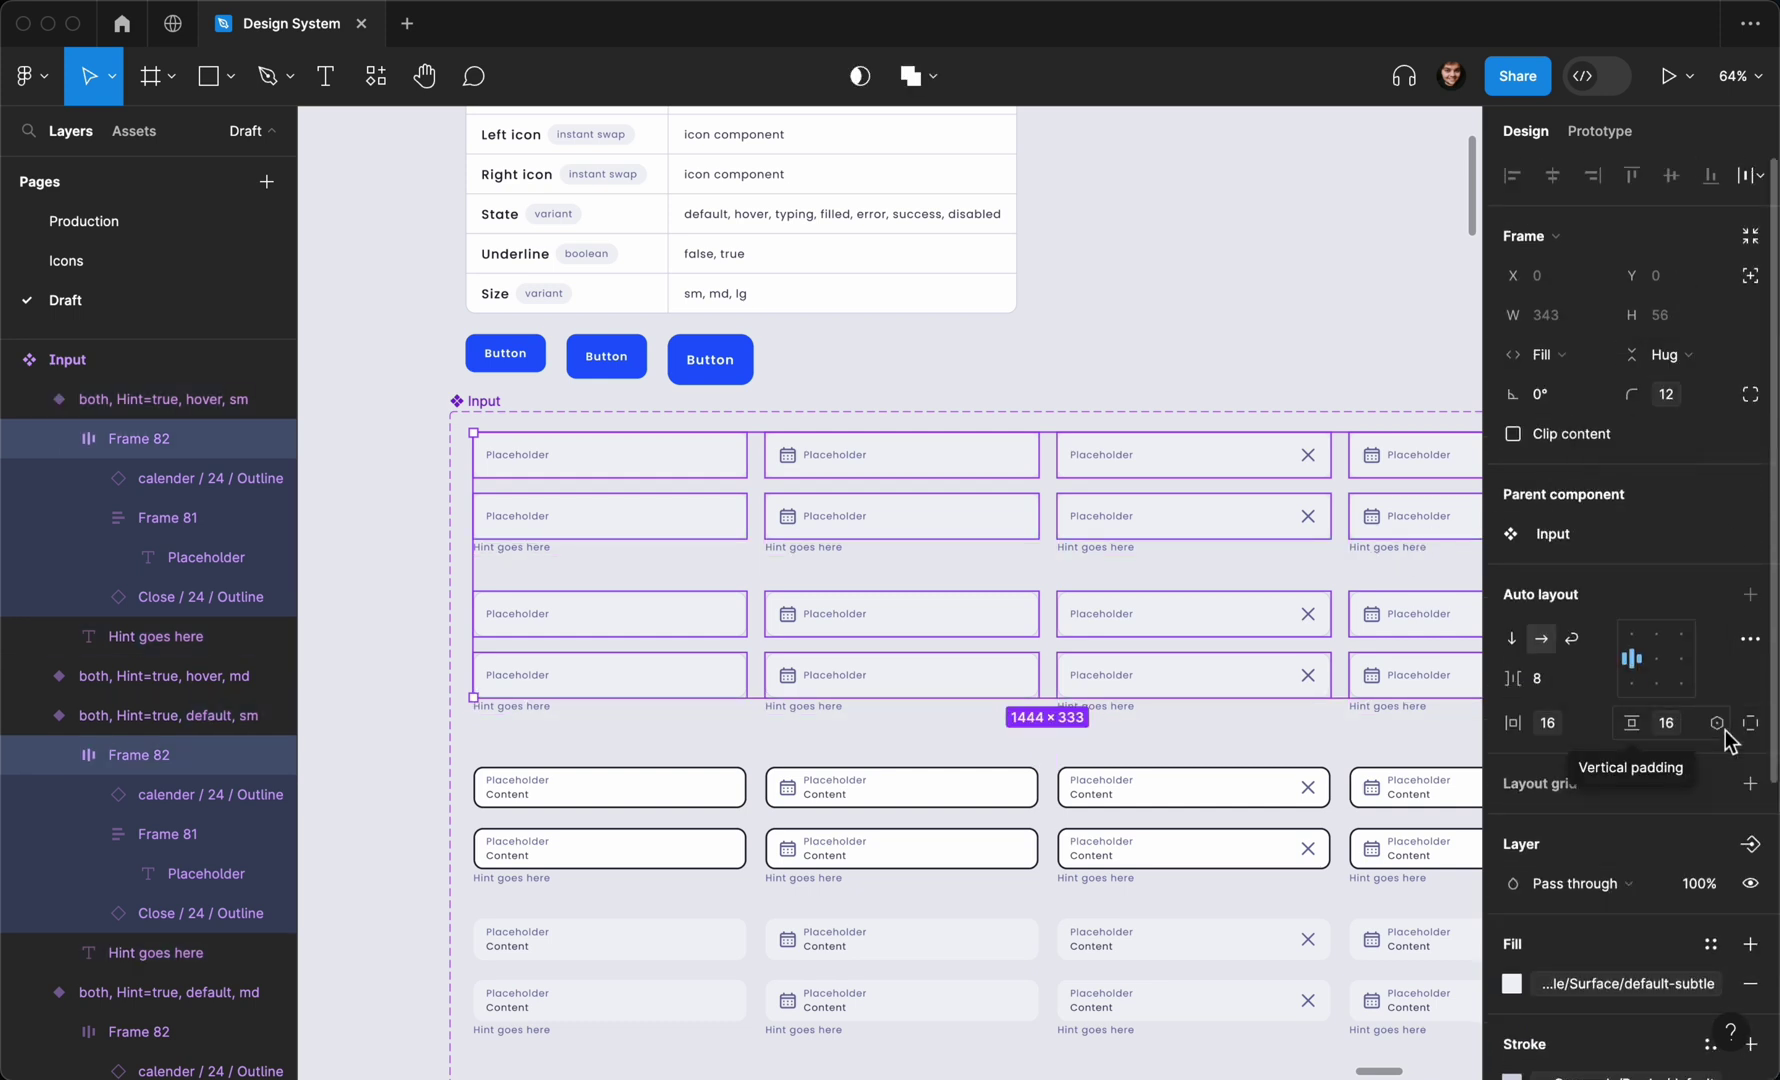
{"action": "left_click", "coordinate": [1718, 724]}
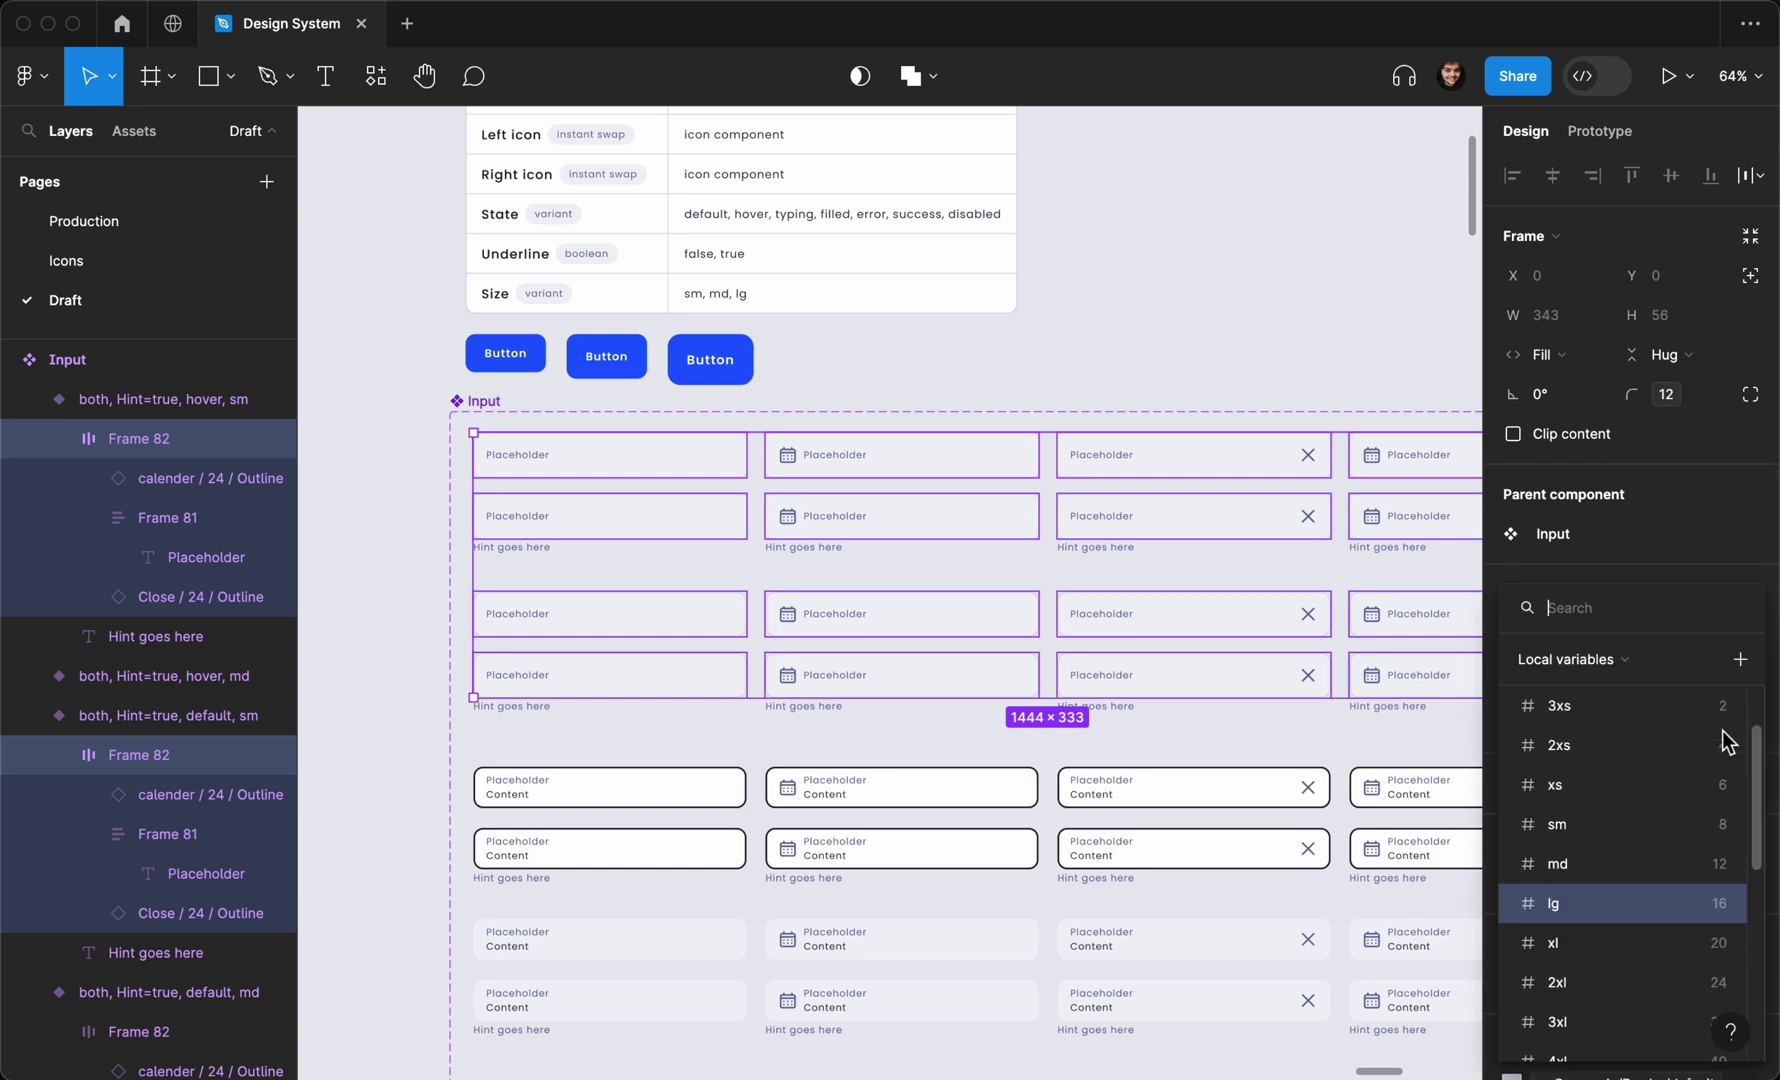
{"action": "left_click", "coordinate": [1685, 862]}
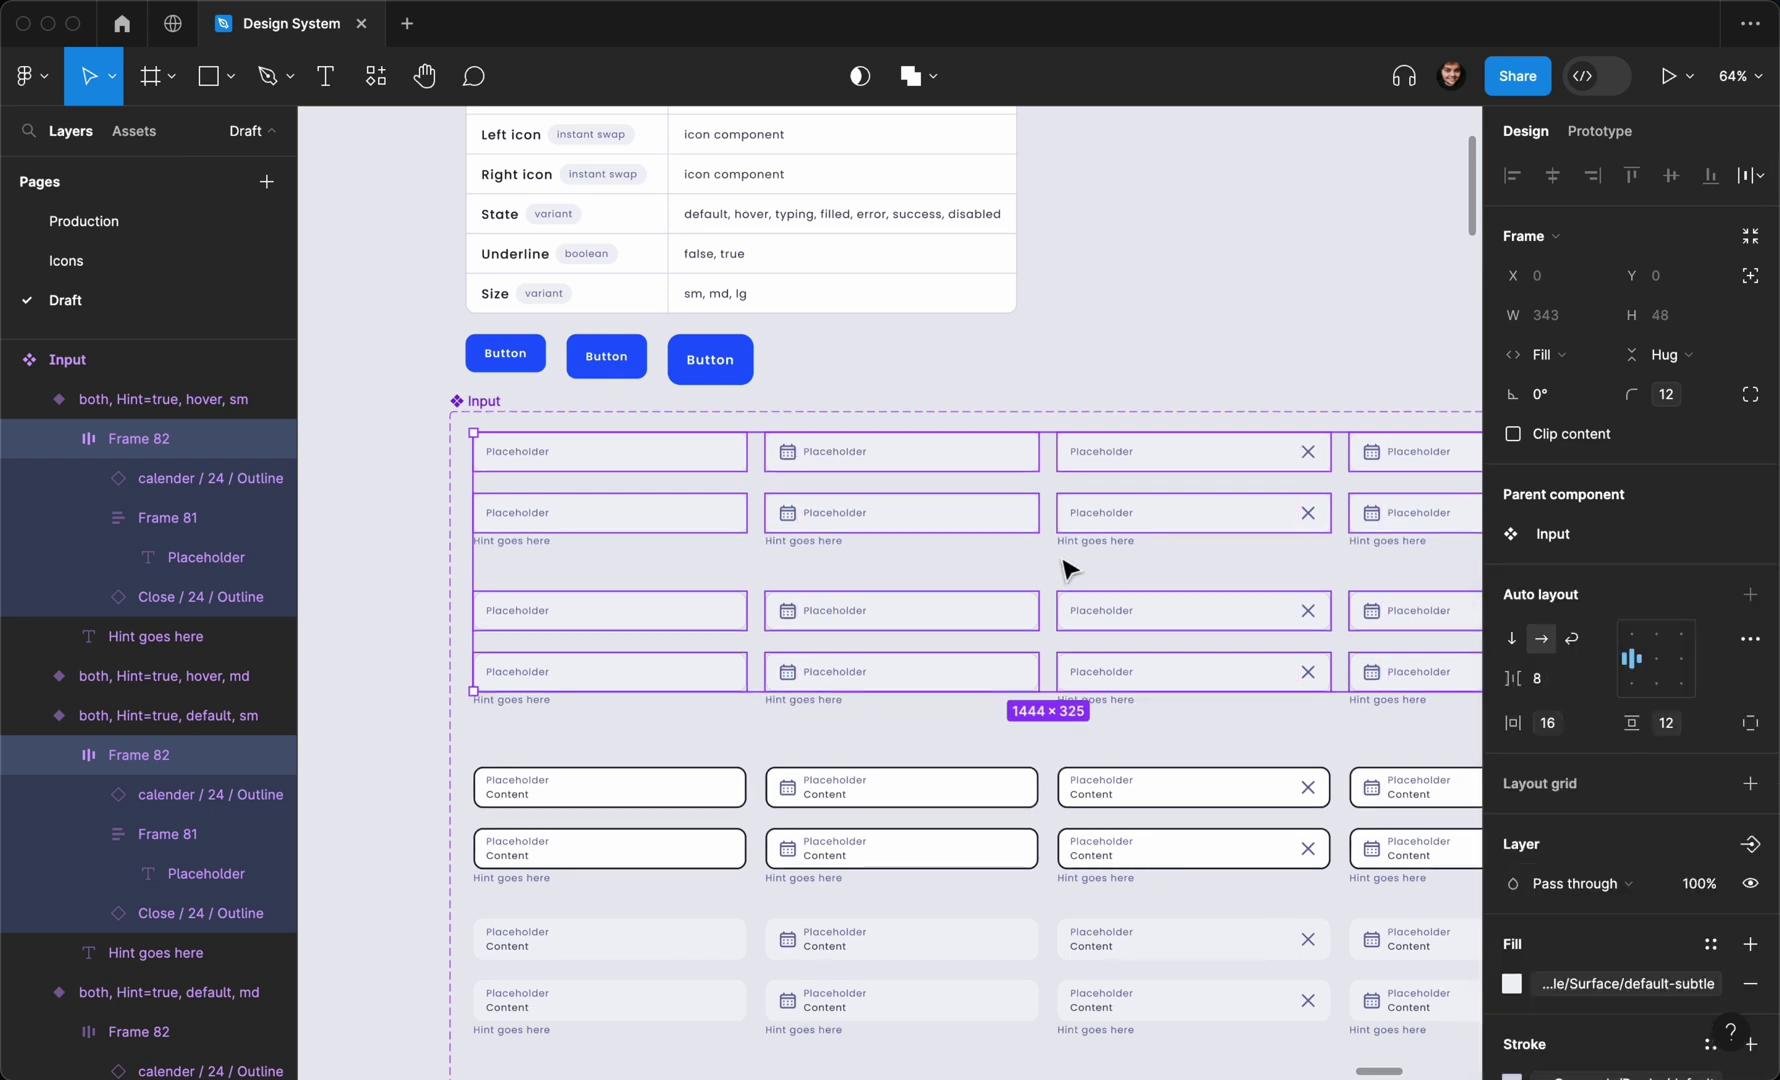
{"action": "scroll", "coordinate": [1069, 568], "scroll_direction": "right", "scroll_amount": 1}
{"action": "scroll", "coordinate": [1010, 578], "scroll_direction": "down", "scroll_amount": 1}
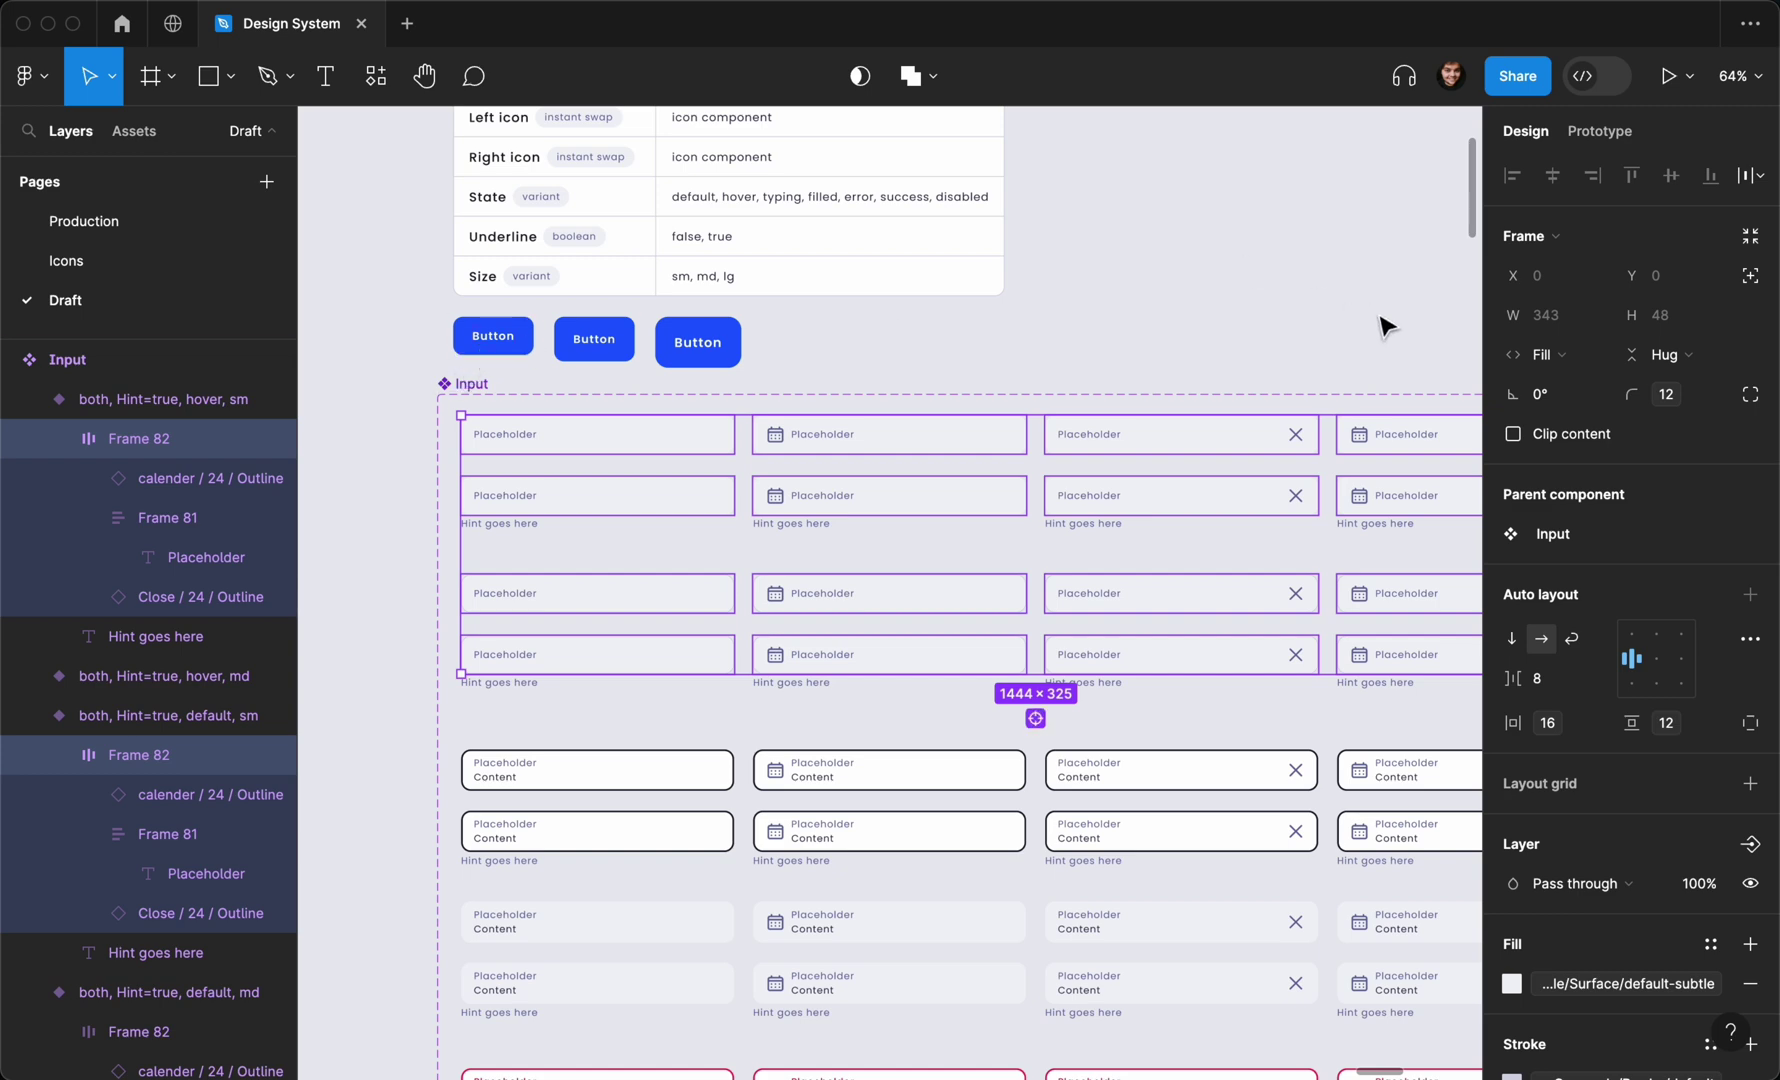
{"action": "scroll", "coordinate": [708, 833], "scroll_direction": "down", "scroll_amount": 3}
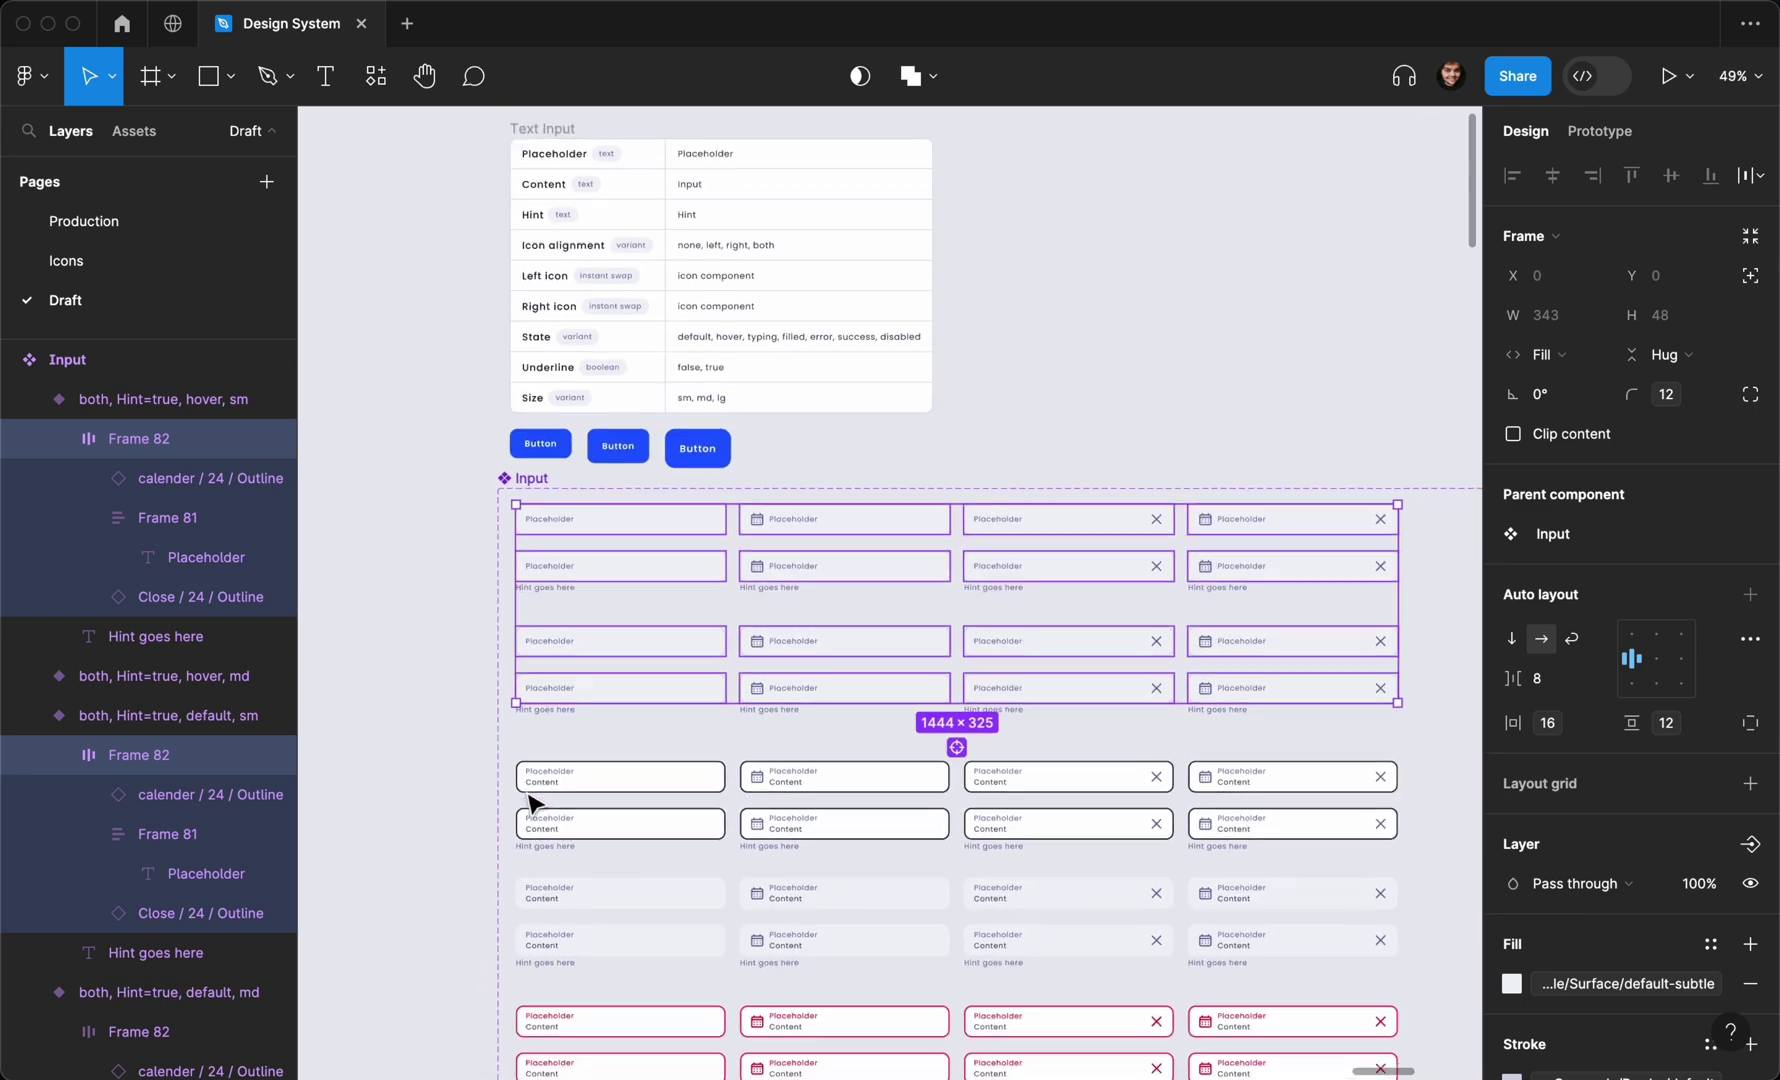
{"action": "scroll", "coordinate": [529, 799], "scroll_direction": "up", "scroll_amount": 3}
{"action": "left_click", "coordinate": [472, 776]}
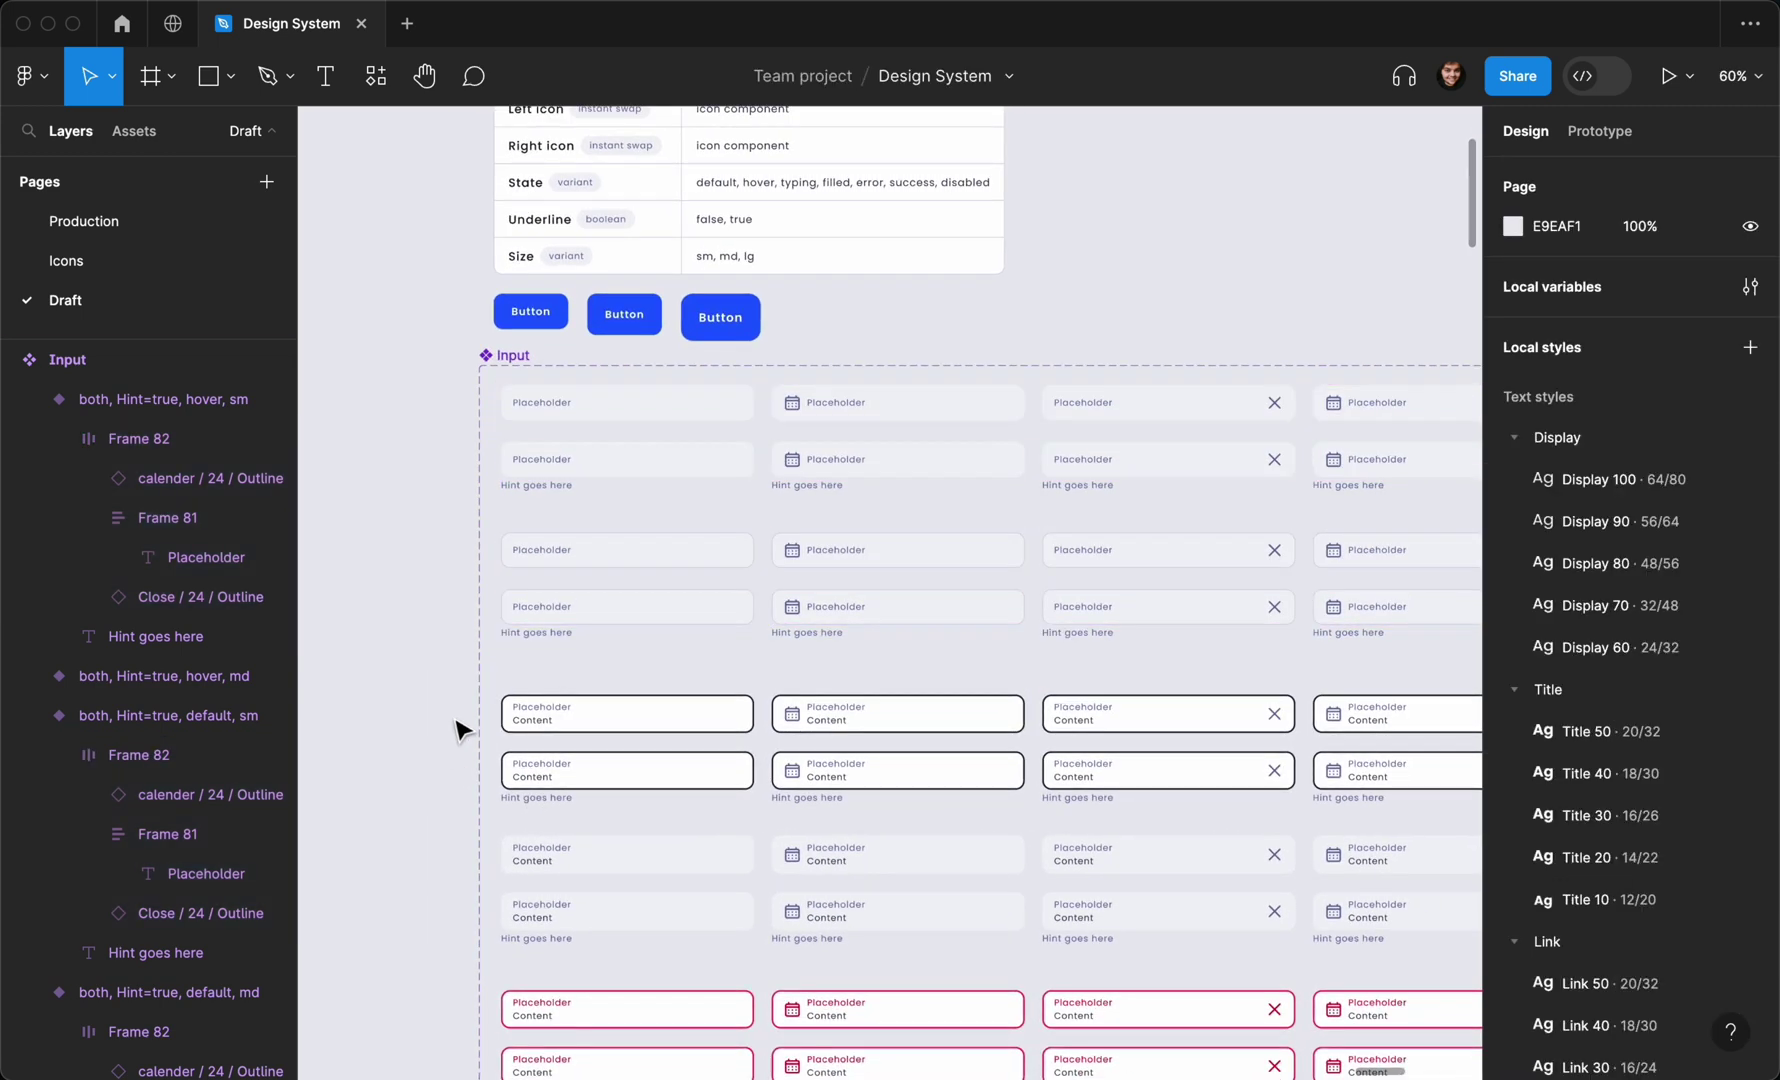
Set the vertical padding of the Surface/default filled frames in the sm typing, error and success variants to the xs spacing variable (6)
{"action": "scroll", "coordinate": [462, 740], "scroll_direction": "down", "scroll_amount": 3}
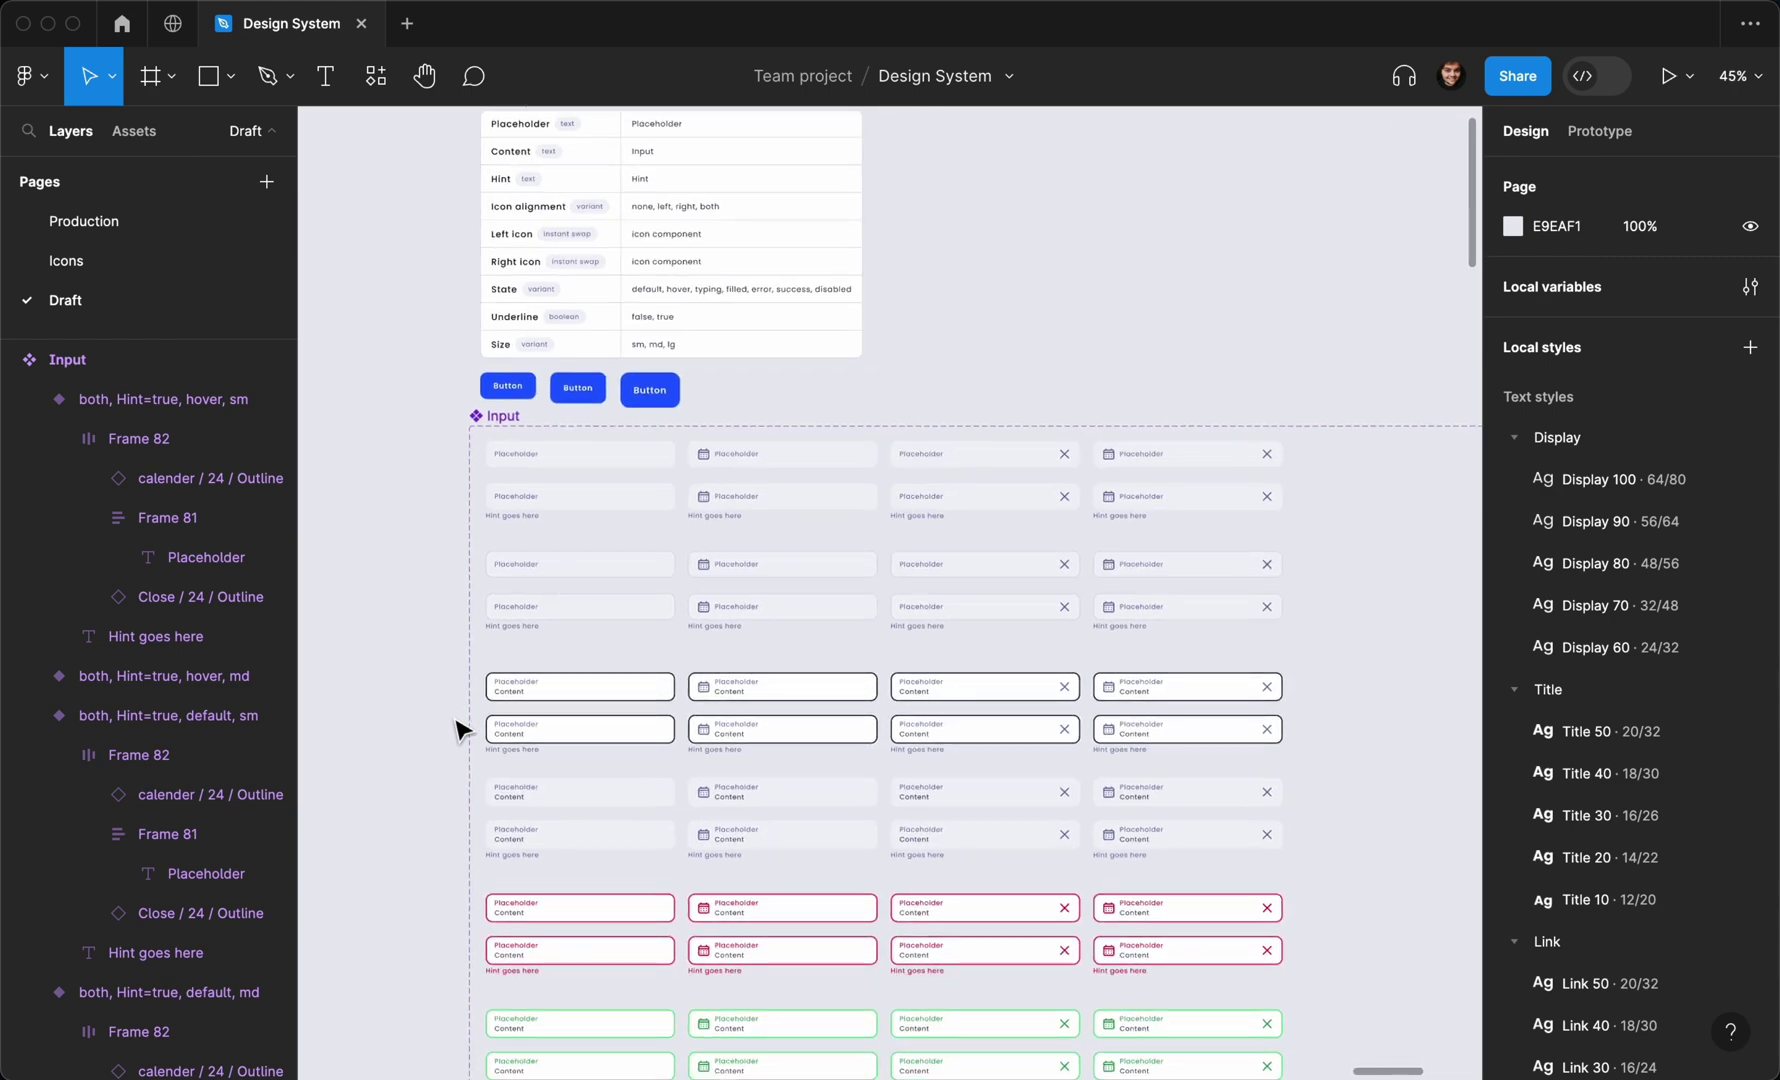
{"action": "scroll", "coordinate": [452, 722], "scroll_direction": "up", "scroll_amount": 1}
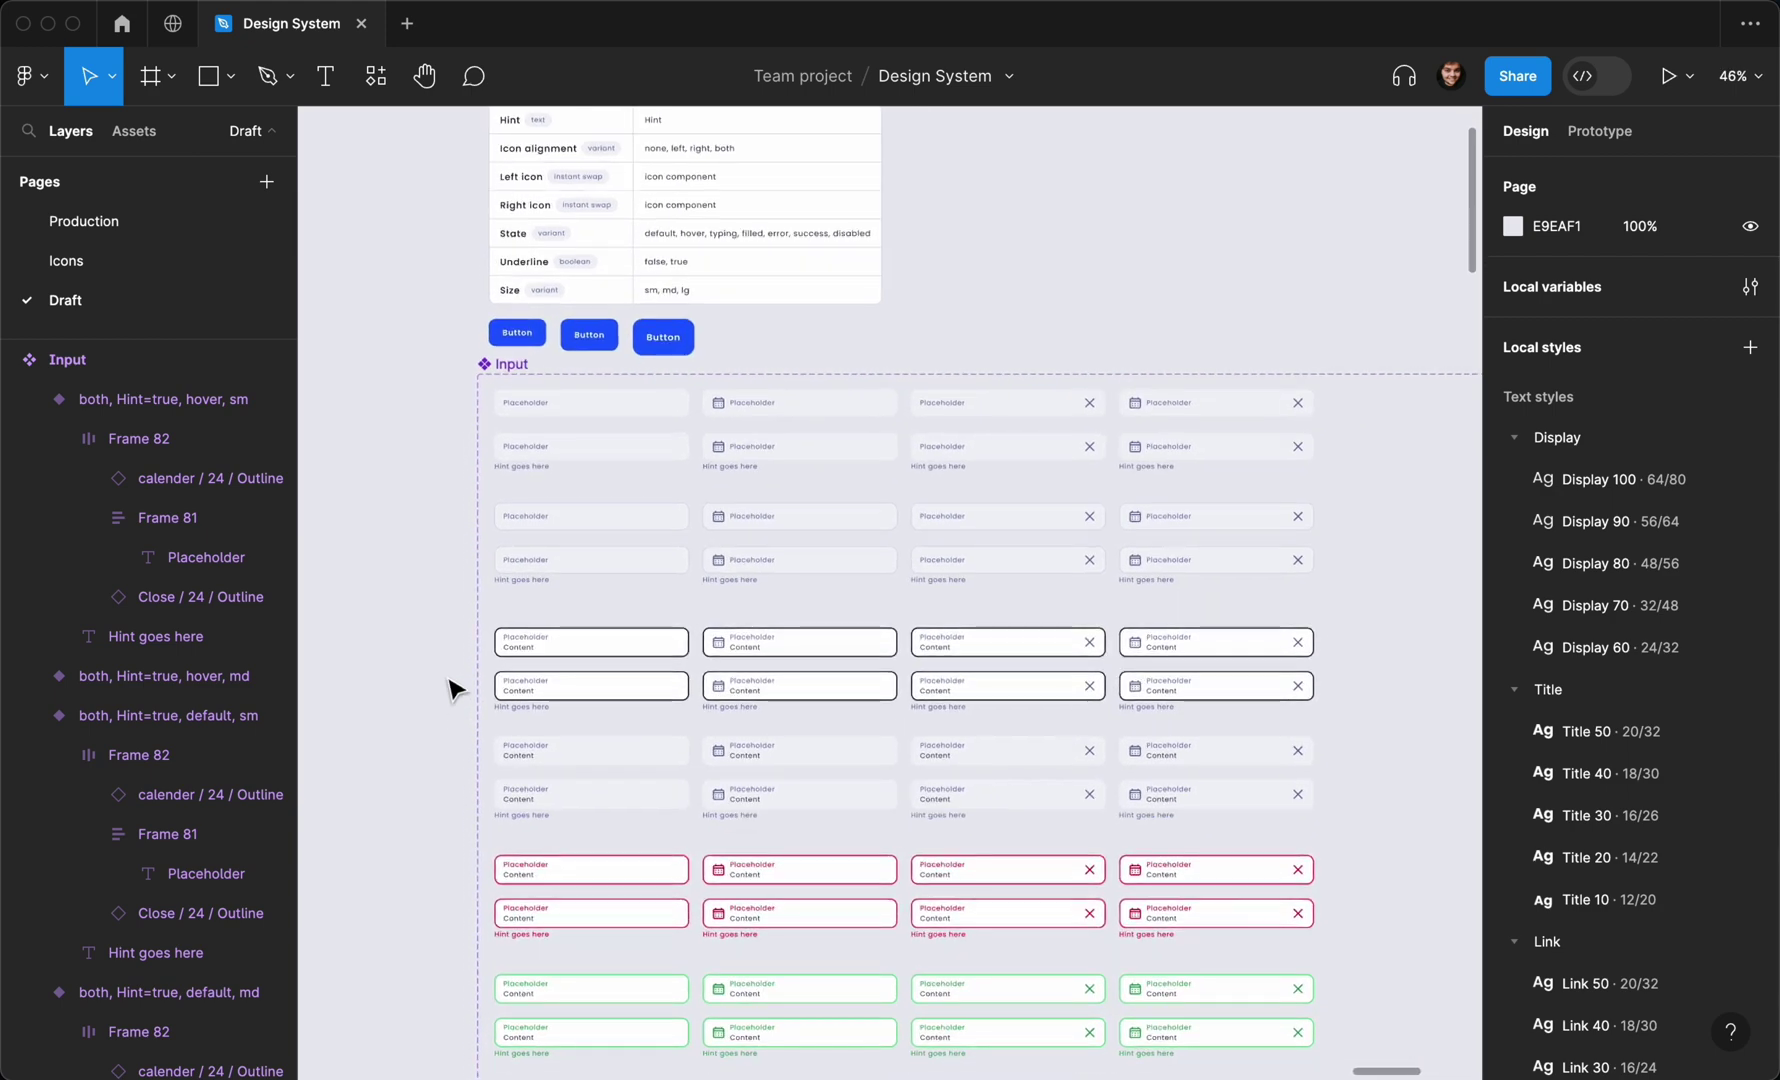
{"action": "left_click", "coordinate": [575, 652]}
{"action": "left_click_drag", "start_coordinate": [575, 697], "coordinate": [1200, 697]}
{"action": "scroll", "coordinate": [490, 795], "scroll_direction": "down", "scroll_amount": 4}
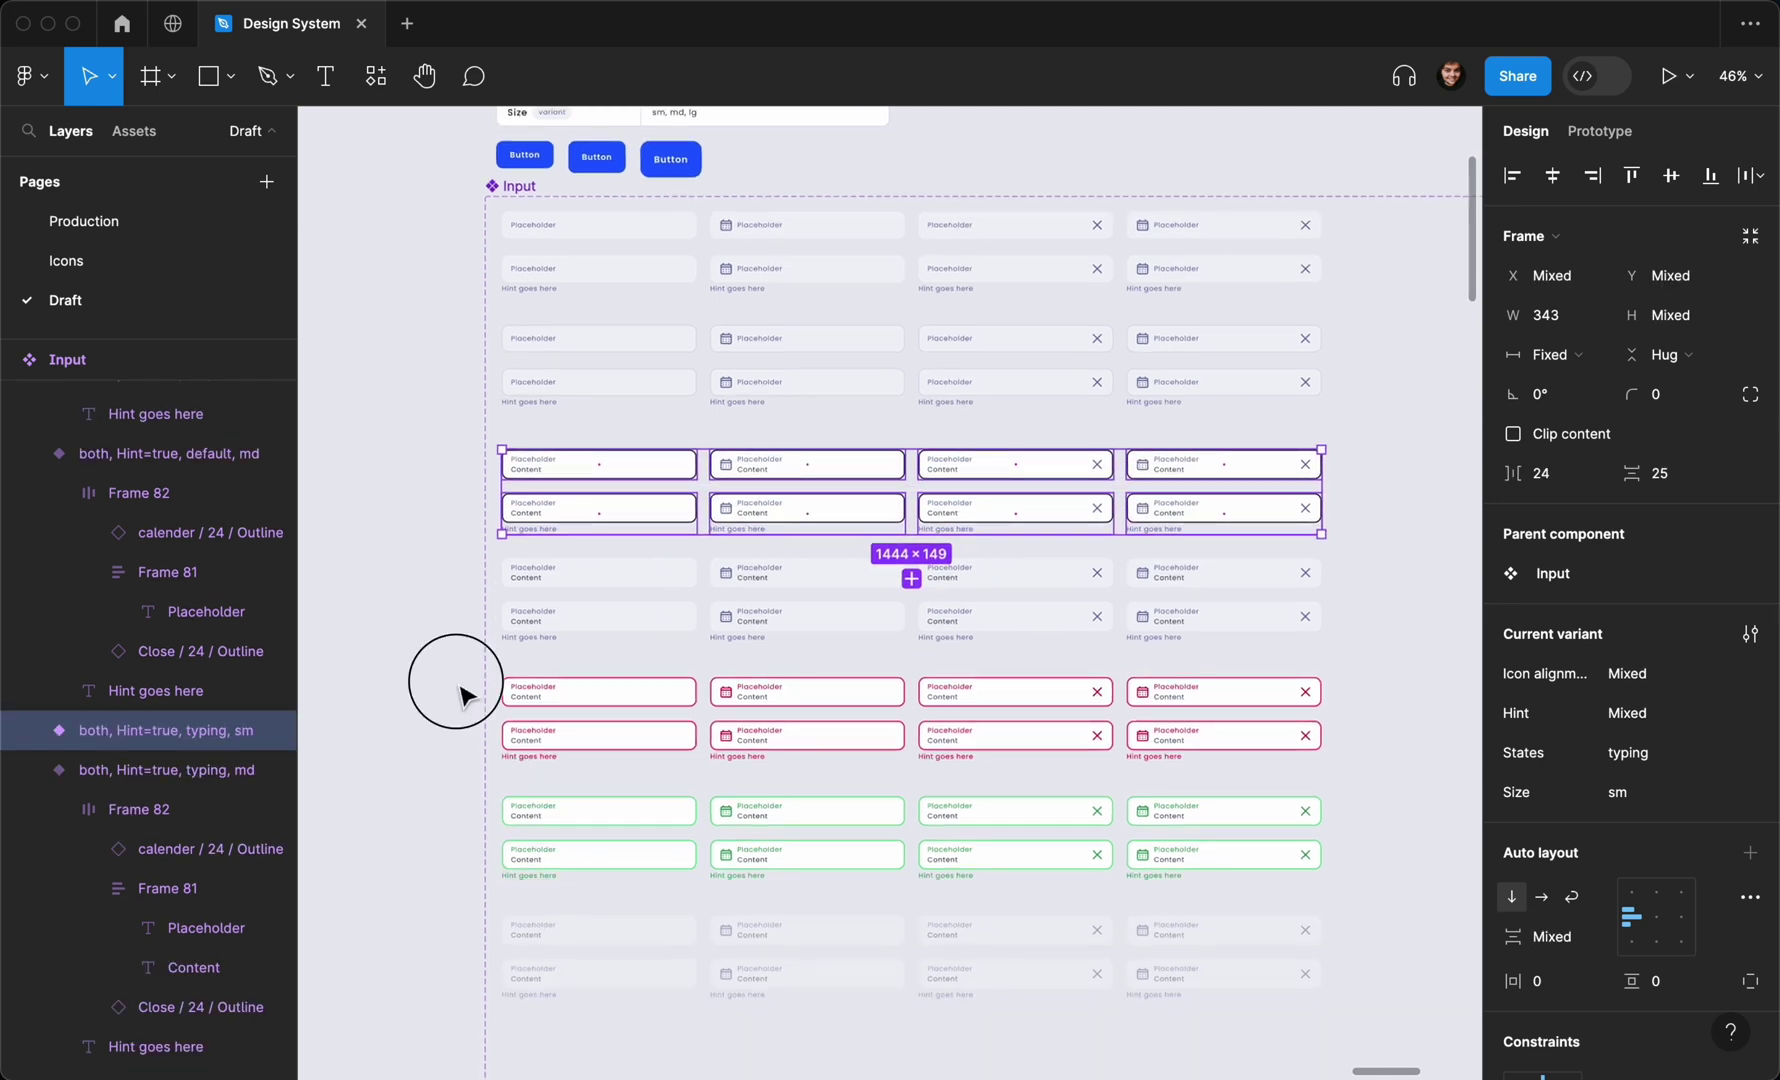
{"action": "left_click_drag", "start_coordinate": [460, 693], "coordinate": [1252, 870]}
{"action": "scroll", "coordinate": [1659, 765], "scroll_direction": "down", "scroll_amount": 5}
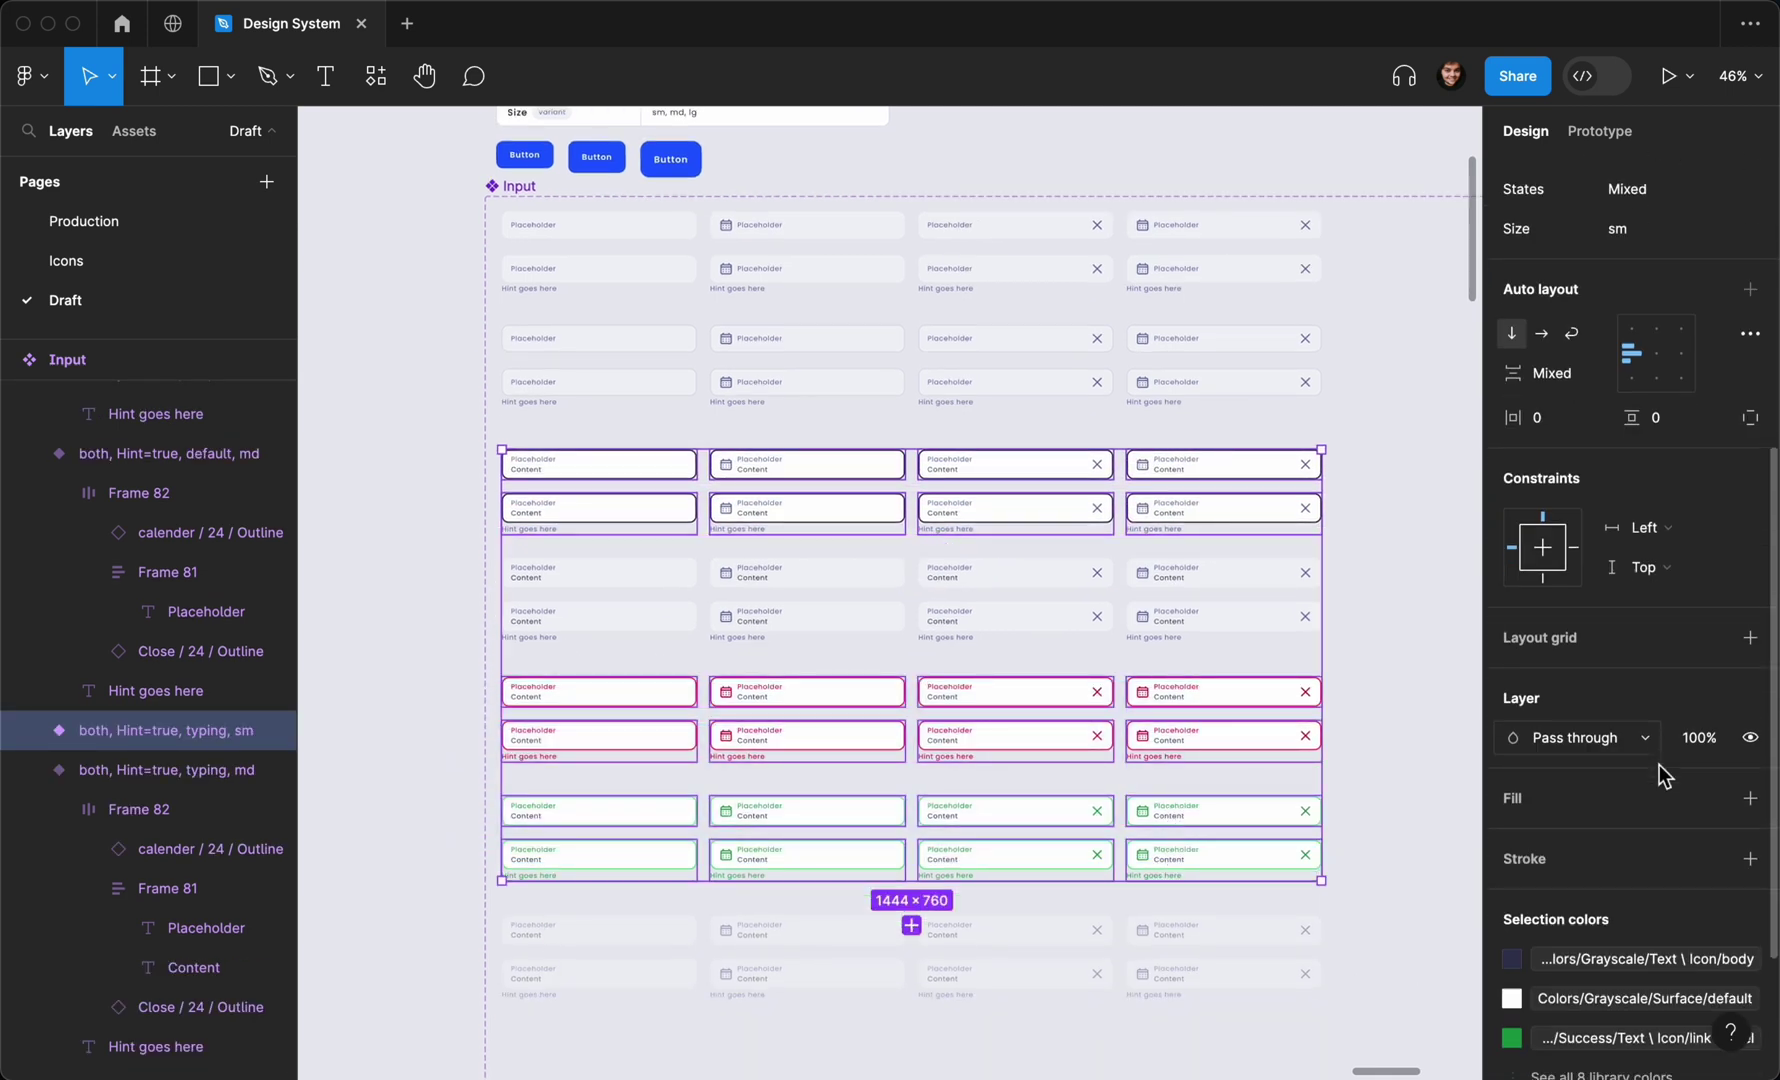
{"action": "scroll", "coordinate": [1659, 765], "scroll_direction": "down", "scroll_amount": 3}
{"action": "left_click", "coordinate": [1748, 790]}
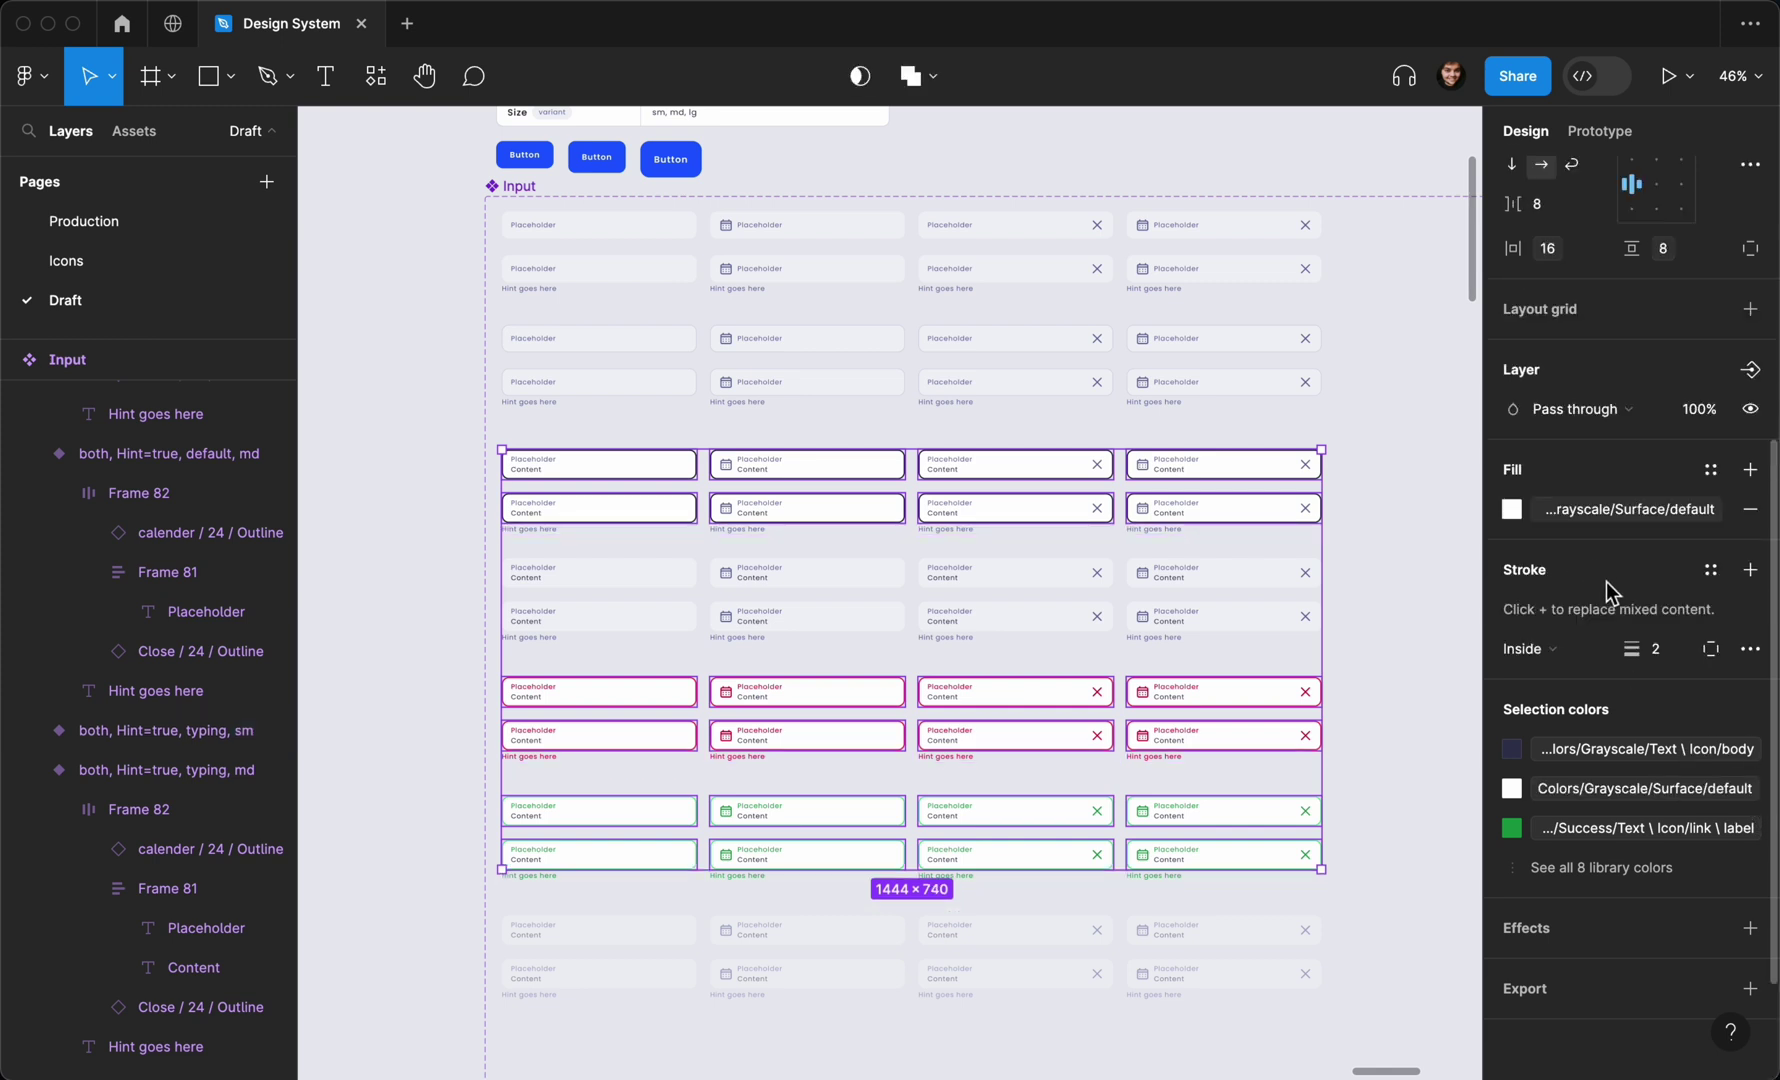
{"action": "scroll", "coordinate": [1606, 581], "scroll_direction": "up", "scroll_amount": 5}
{"action": "scroll", "coordinate": [1115, 700], "scroll_direction": "up", "scroll_amount": 1}
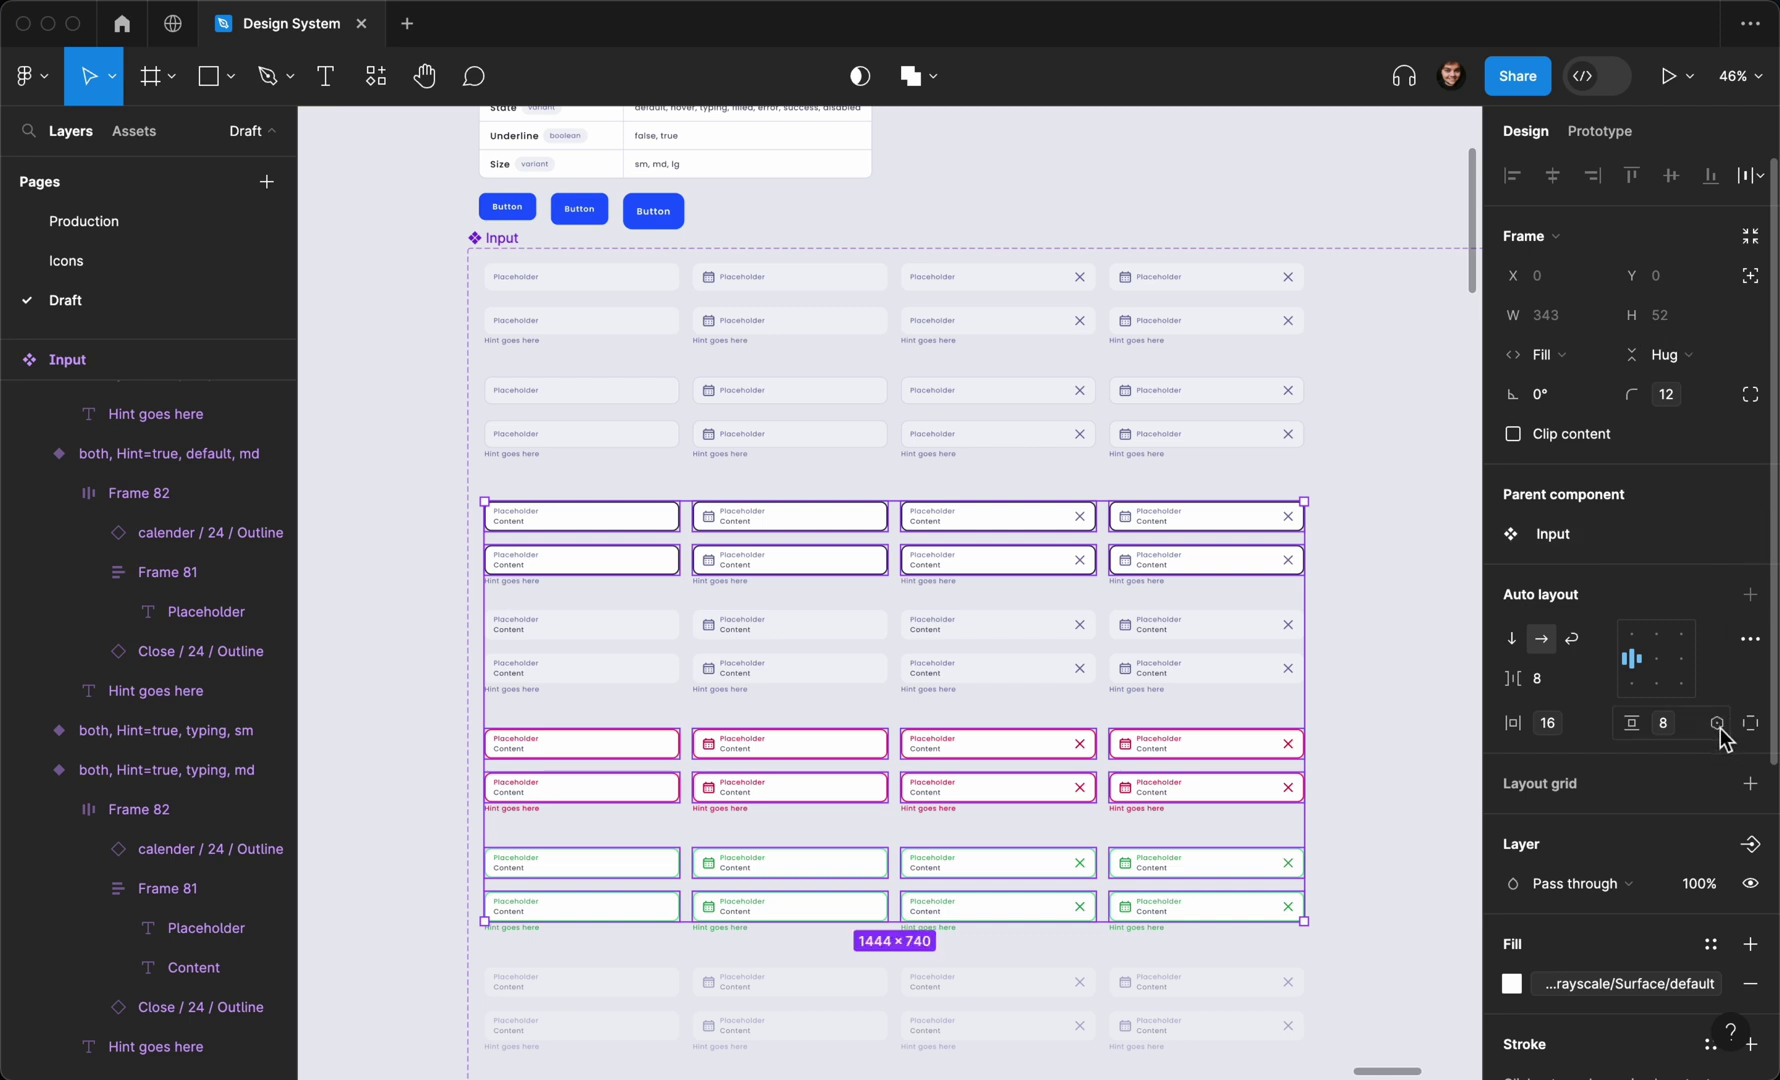
{"action": "left_click", "coordinate": [1718, 725]}
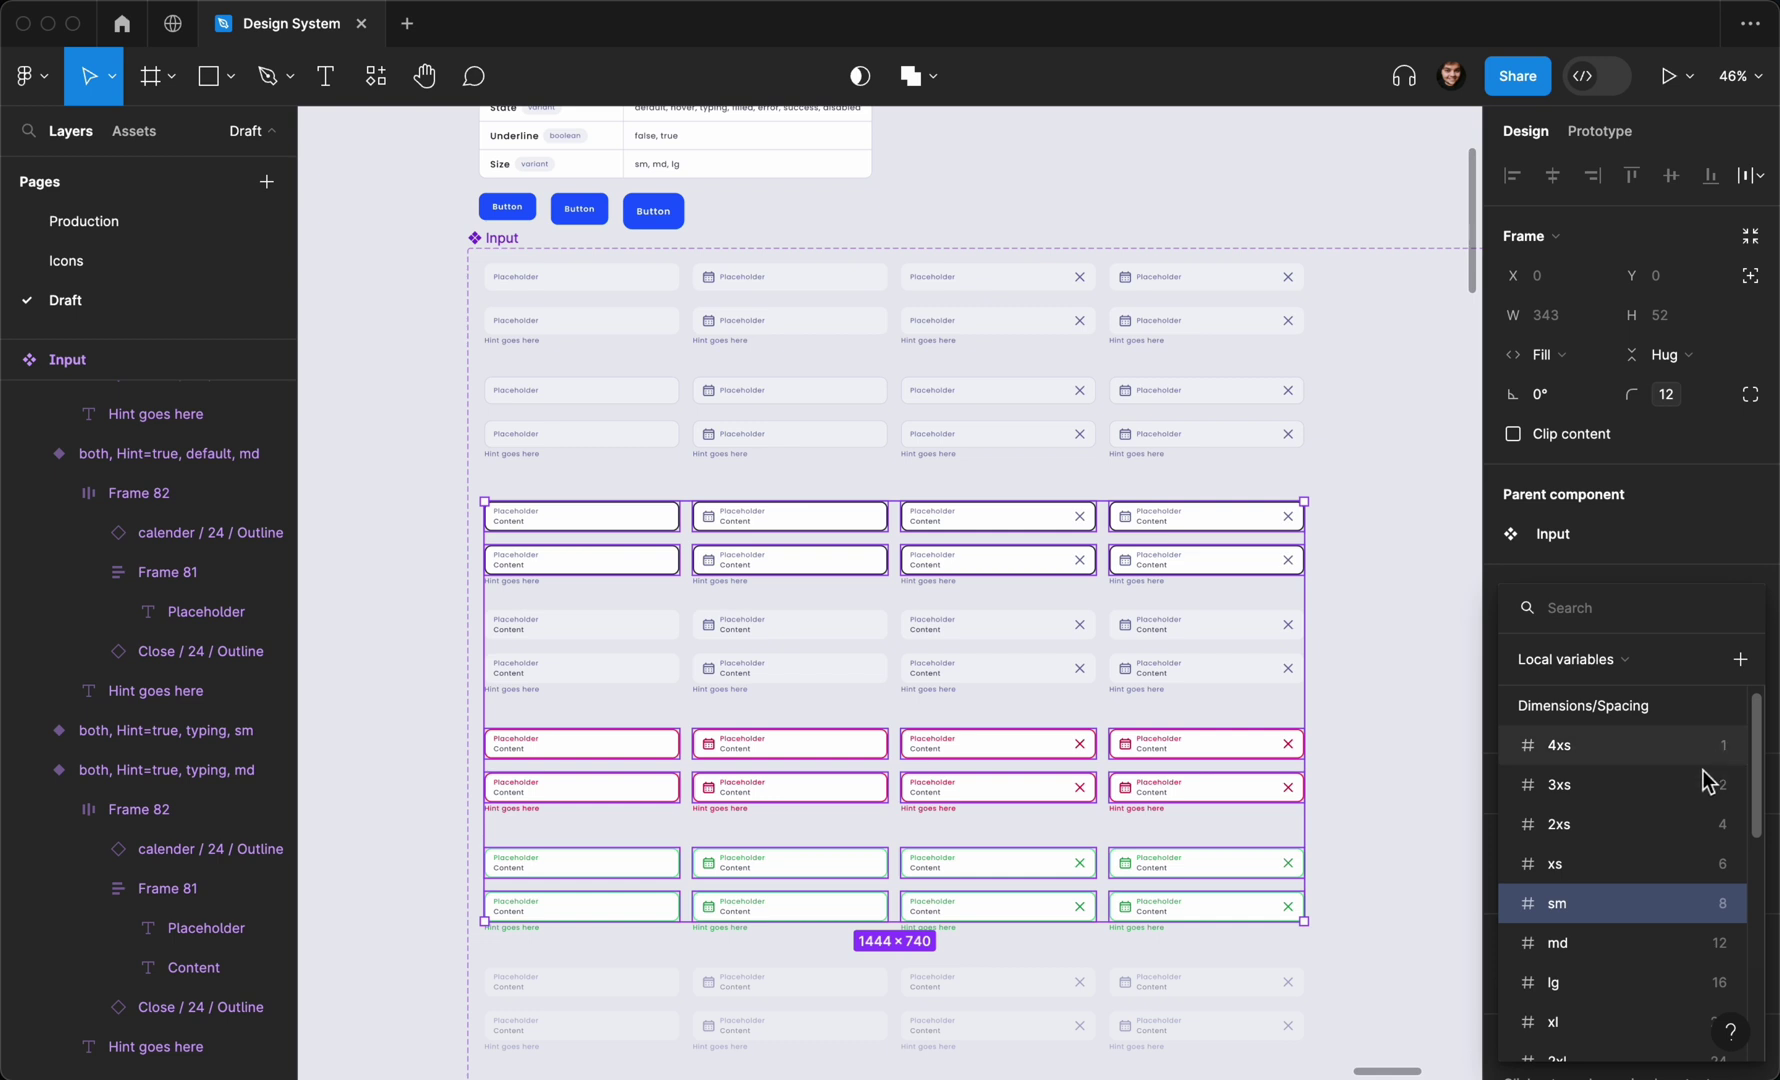
{"action": "left_click", "coordinate": [1695, 862]}
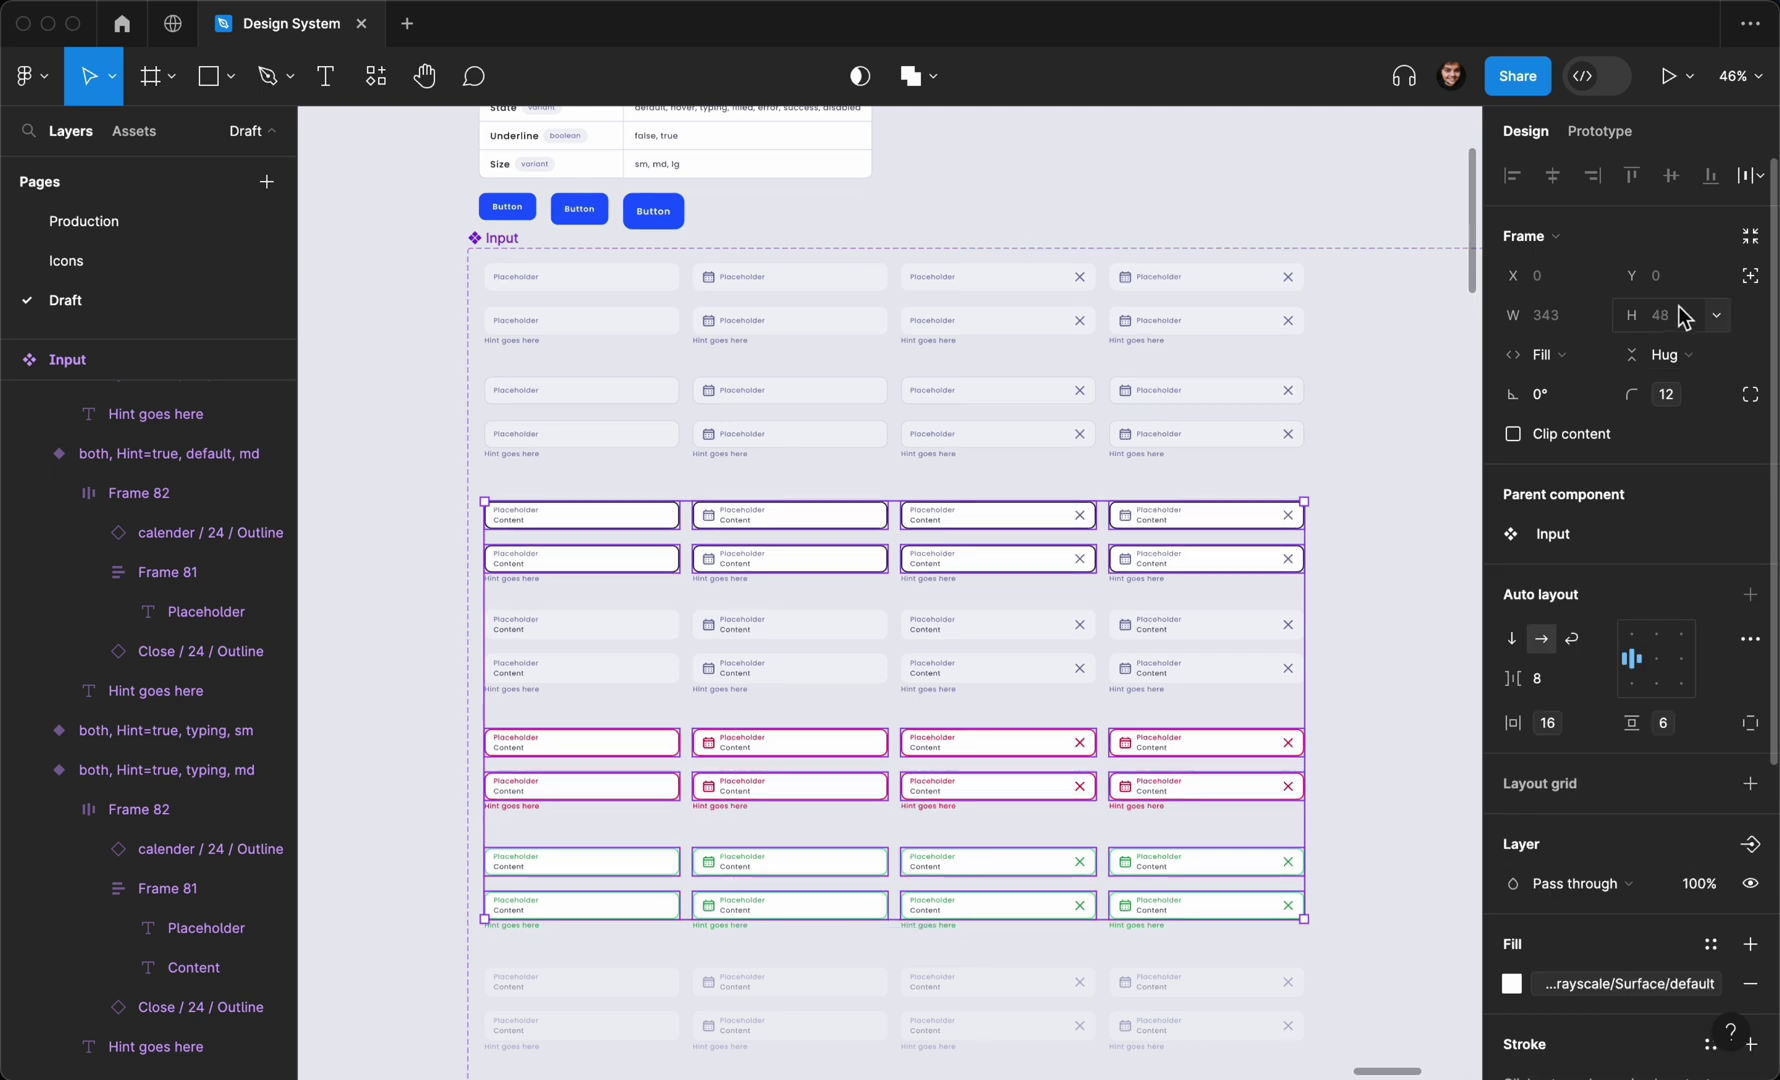
Set the vertical padding of the default-subtle filled frames in the sm filled and disabled variants to the xs spacing variable (6)
{"action": "left_click_drag", "start_coordinate": [440, 610], "coordinate": [1150, 706]}
{"action": "scroll", "coordinate": [1000, 780], "scroll_direction": "down", "scroll_amount": 3}
{"action": "left_click_drag", "start_coordinate": [460, 718], "coordinate": [1280, 855]}
{"action": "scroll", "coordinate": [1540, 840], "scroll_direction": "down", "scroll_amount": 7}
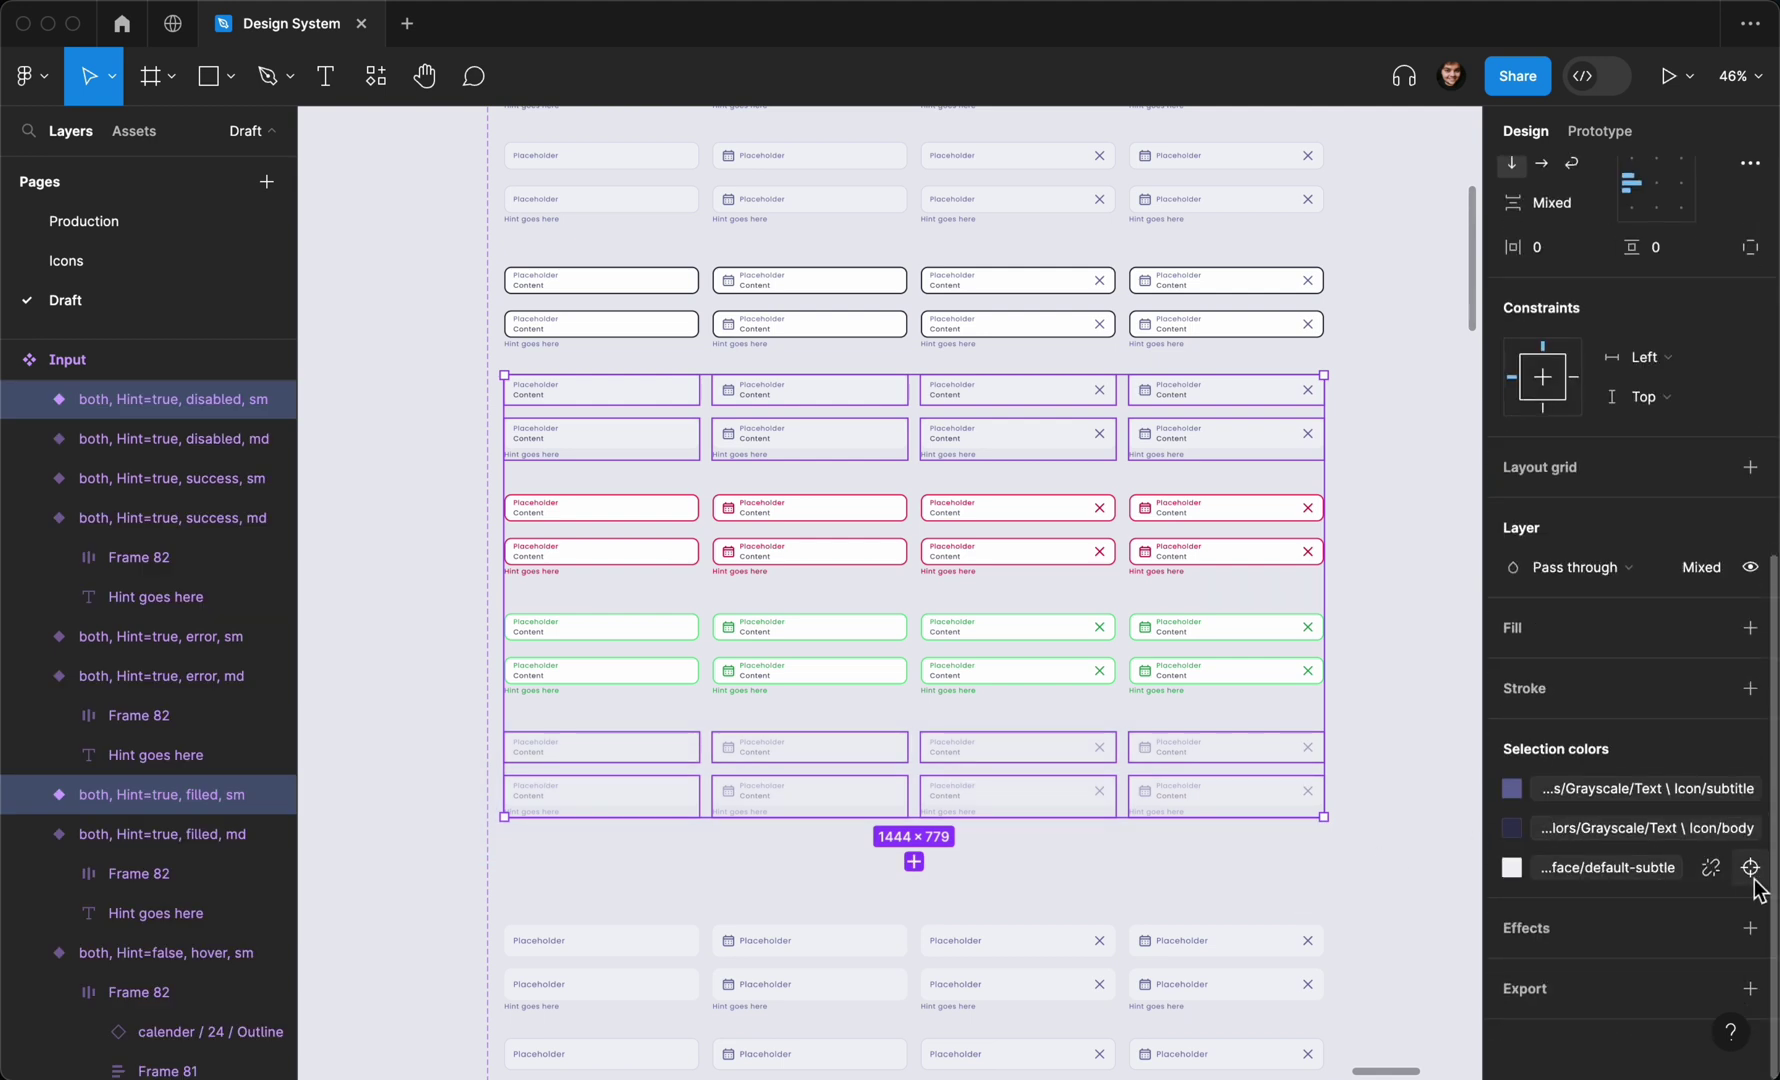
{"action": "left_click", "coordinate": [1751, 867]}
{"action": "scroll", "coordinate": [1695, 509], "scroll_direction": "up", "scroll_amount": 2}
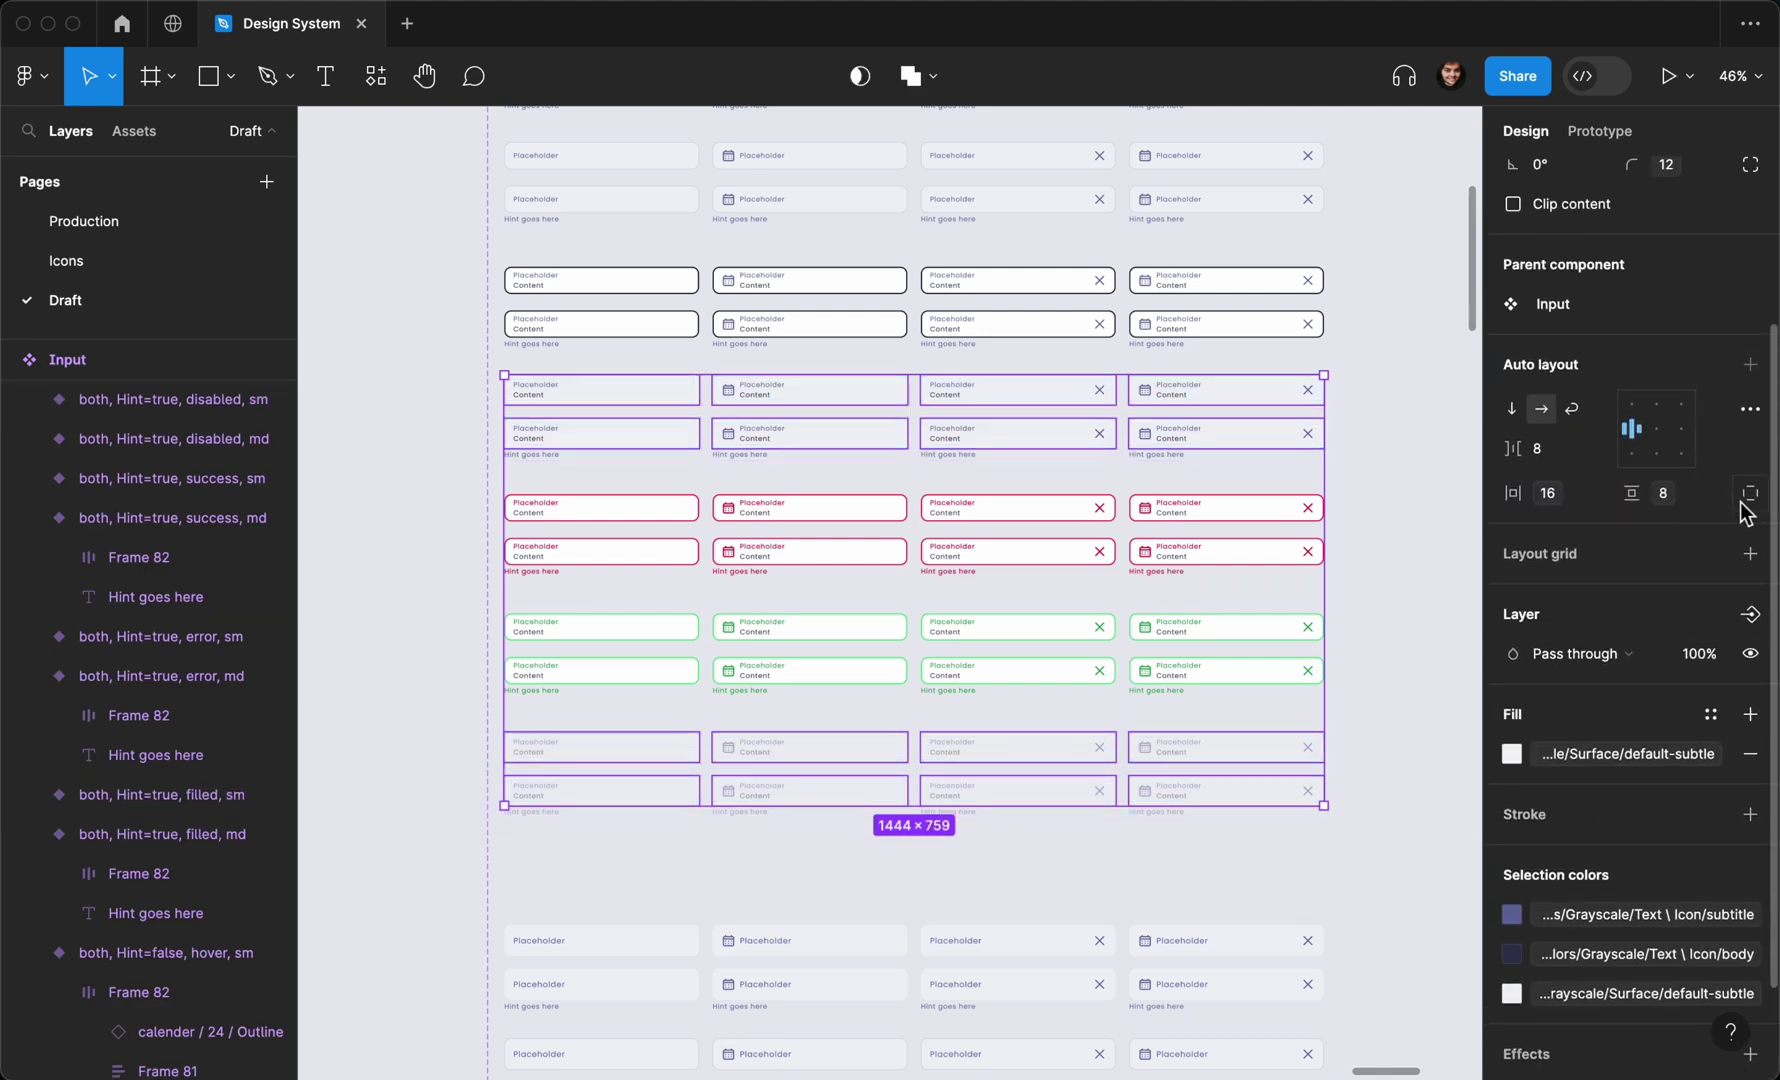
{"action": "left_click", "coordinate": [1717, 493]}
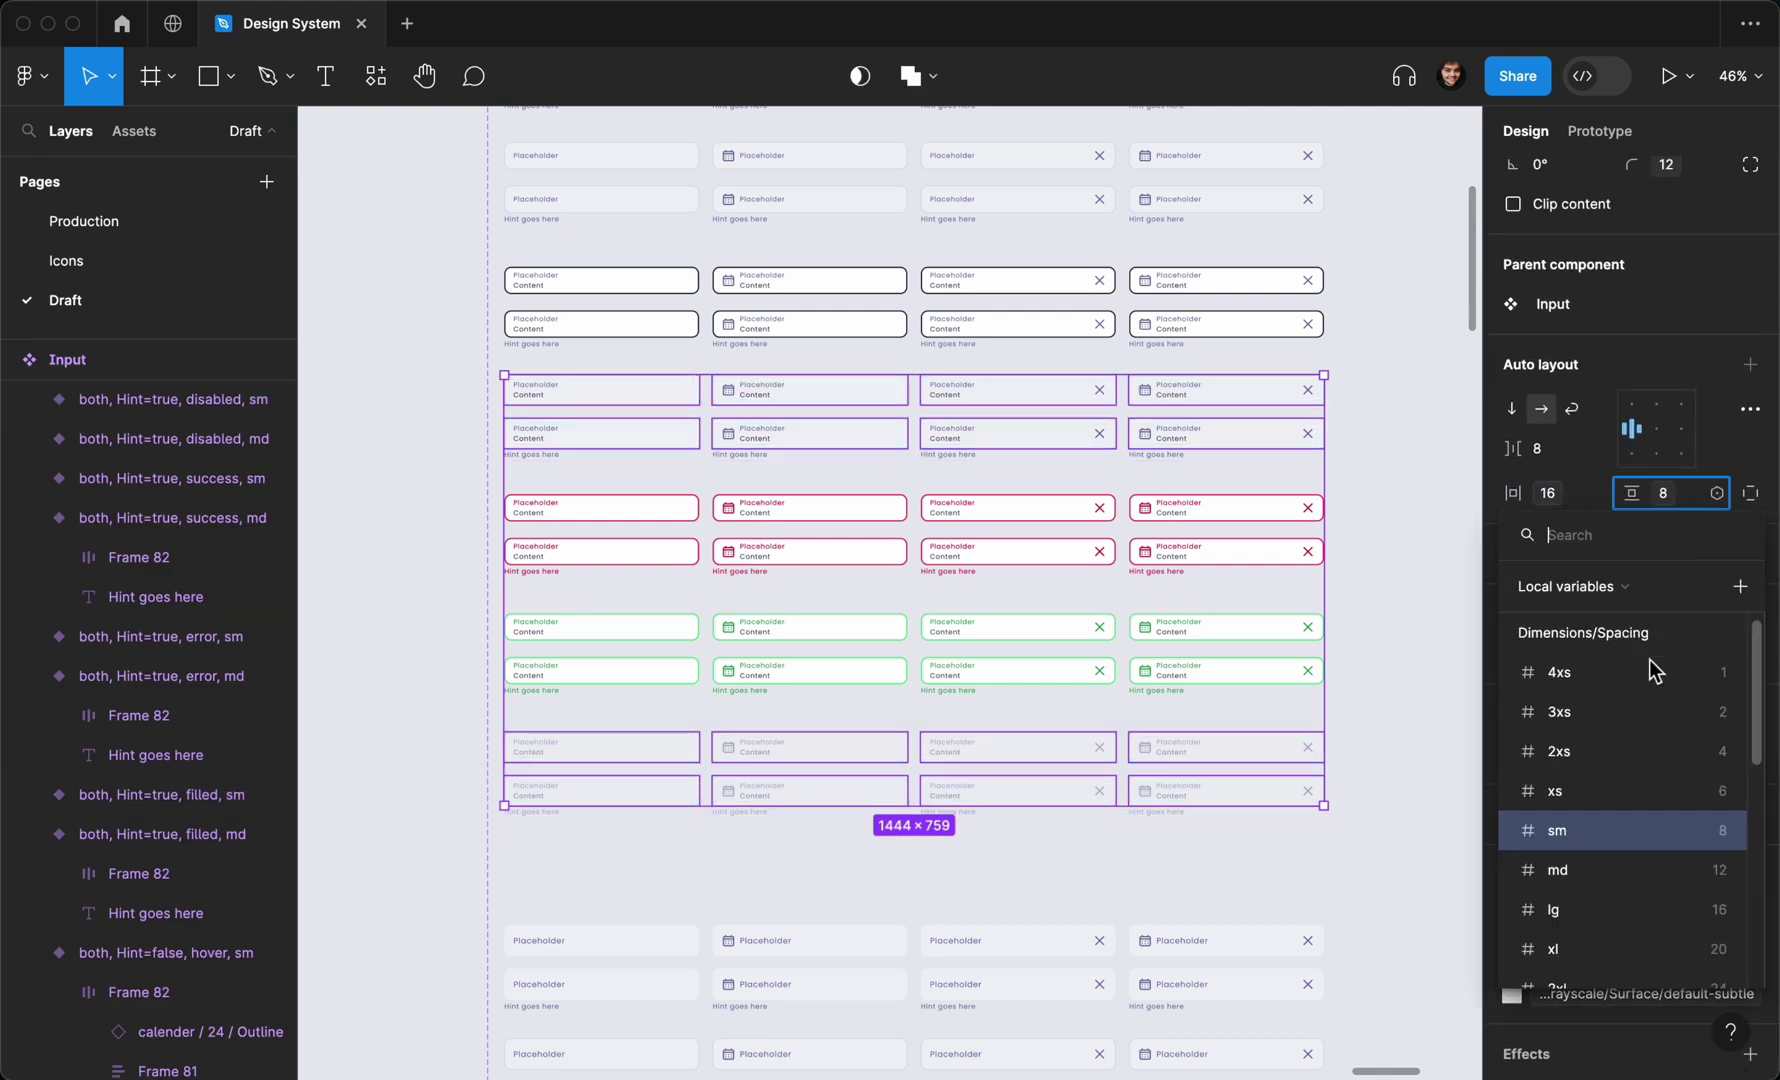
{"action": "left_click", "coordinate": [1653, 800]}
{"action": "left_click", "coordinate": [1378, 700]}
Duplicate all the md input variants below the originals and set the copies' Size property to lg
{"action": "scroll", "coordinate": [1378, 700], "scroll_direction": "down", "scroll_amount": 3}
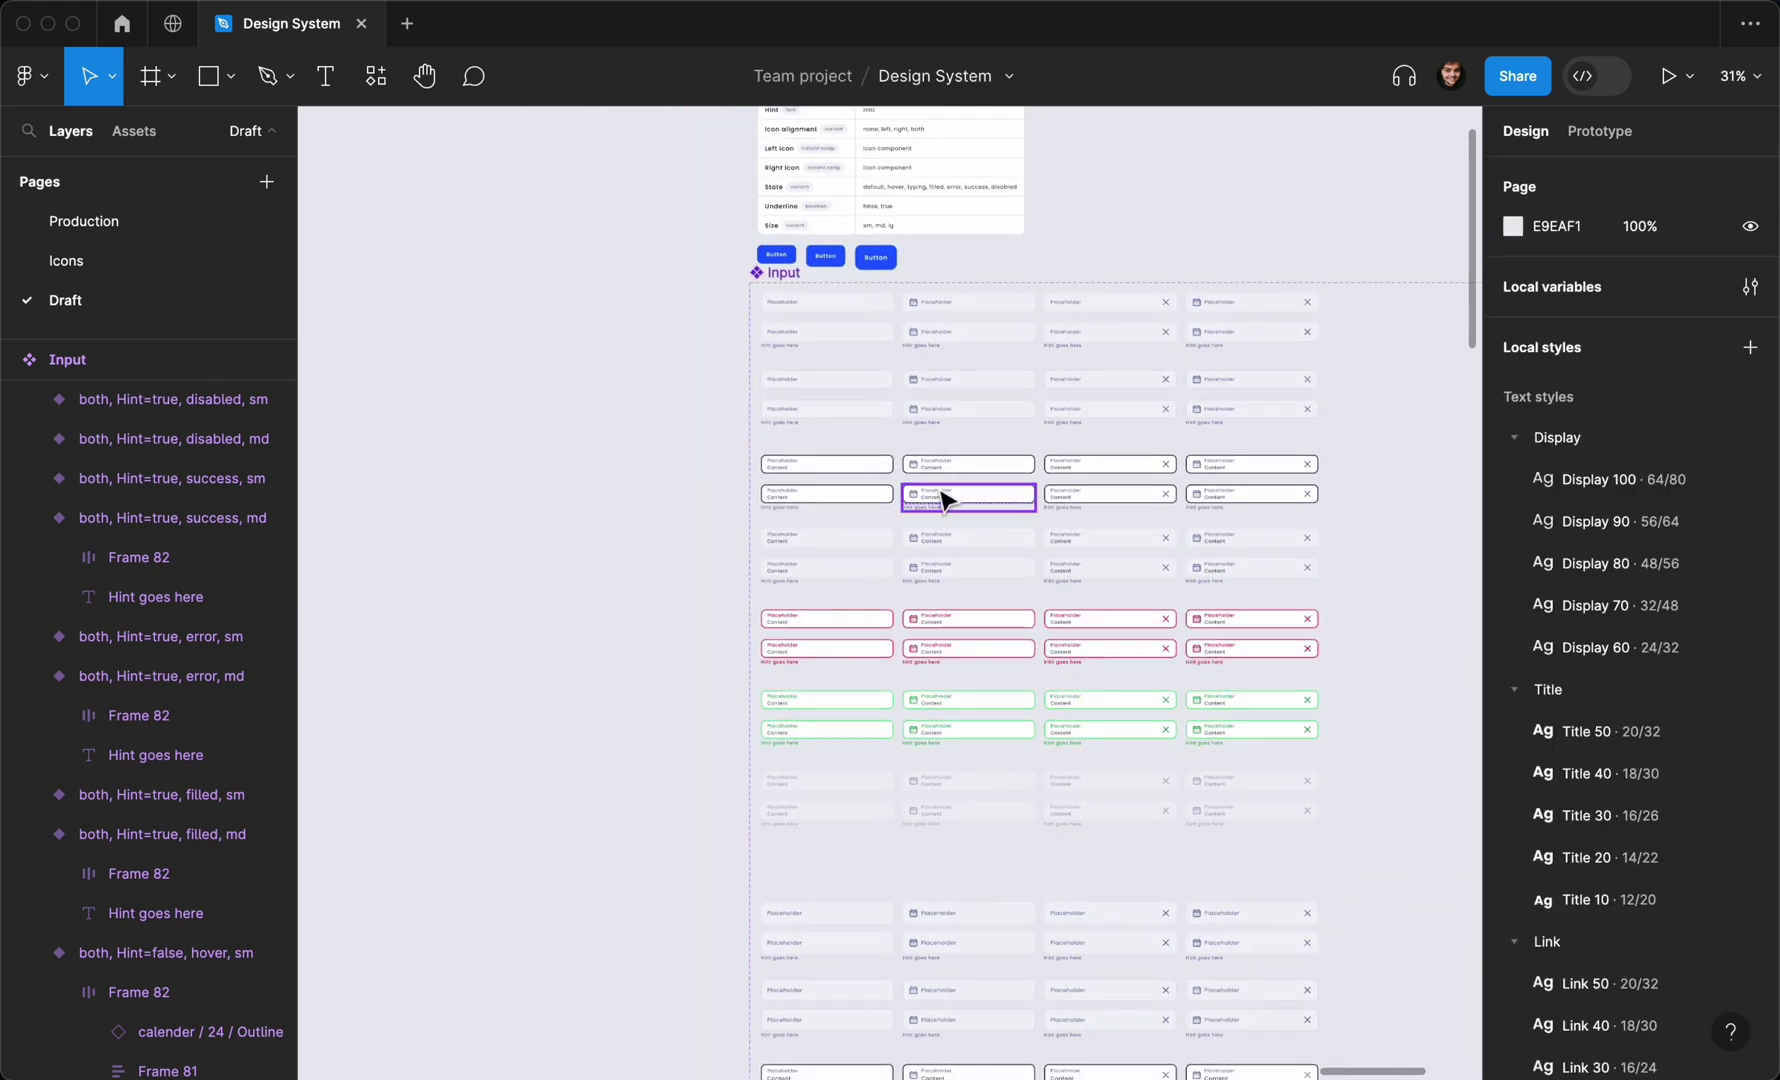
{"action": "scroll", "coordinate": [886, 345], "scroll_direction": "down", "scroll_amount": 3}
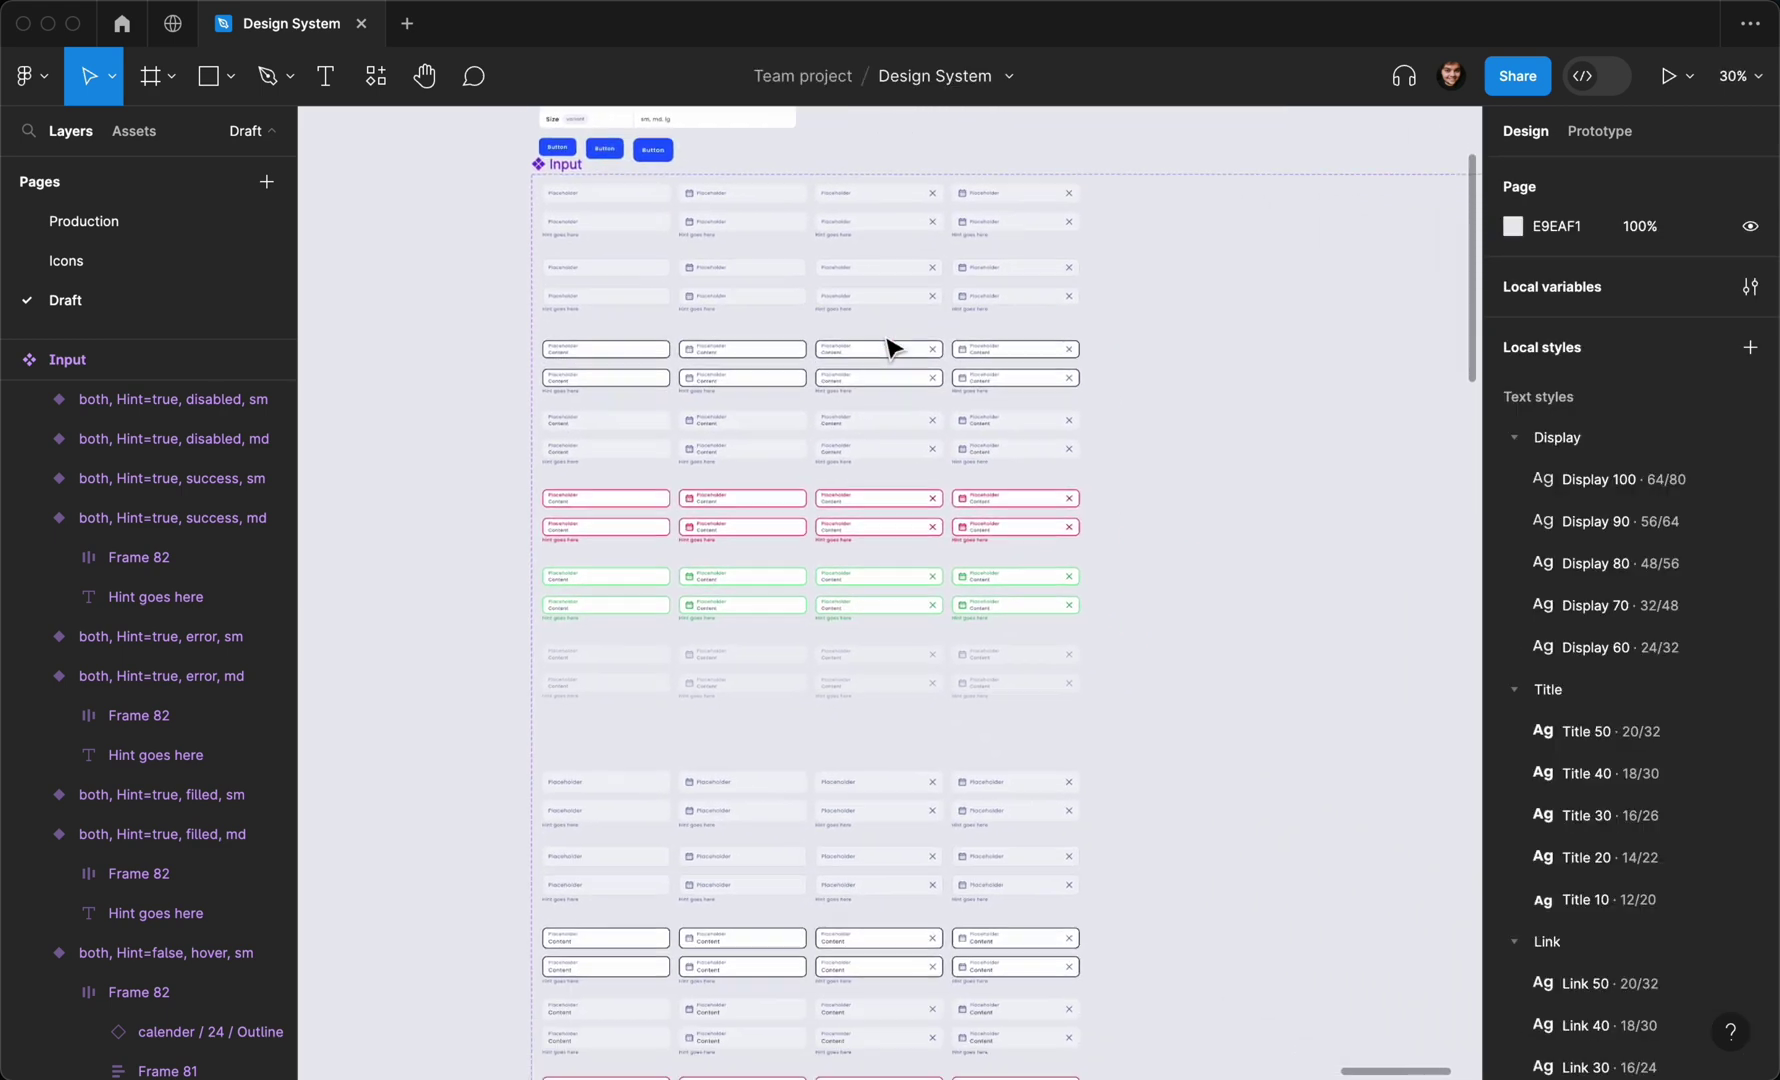
{"action": "scroll", "coordinate": [567, 620], "scroll_direction": "down", "scroll_amount": 3}
{"action": "scroll", "coordinate": [567, 620], "scroll_direction": "down", "scroll_amount": 5}
{"action": "scroll", "coordinate": [545, 575], "scroll_direction": "up", "scroll_amount": 1}
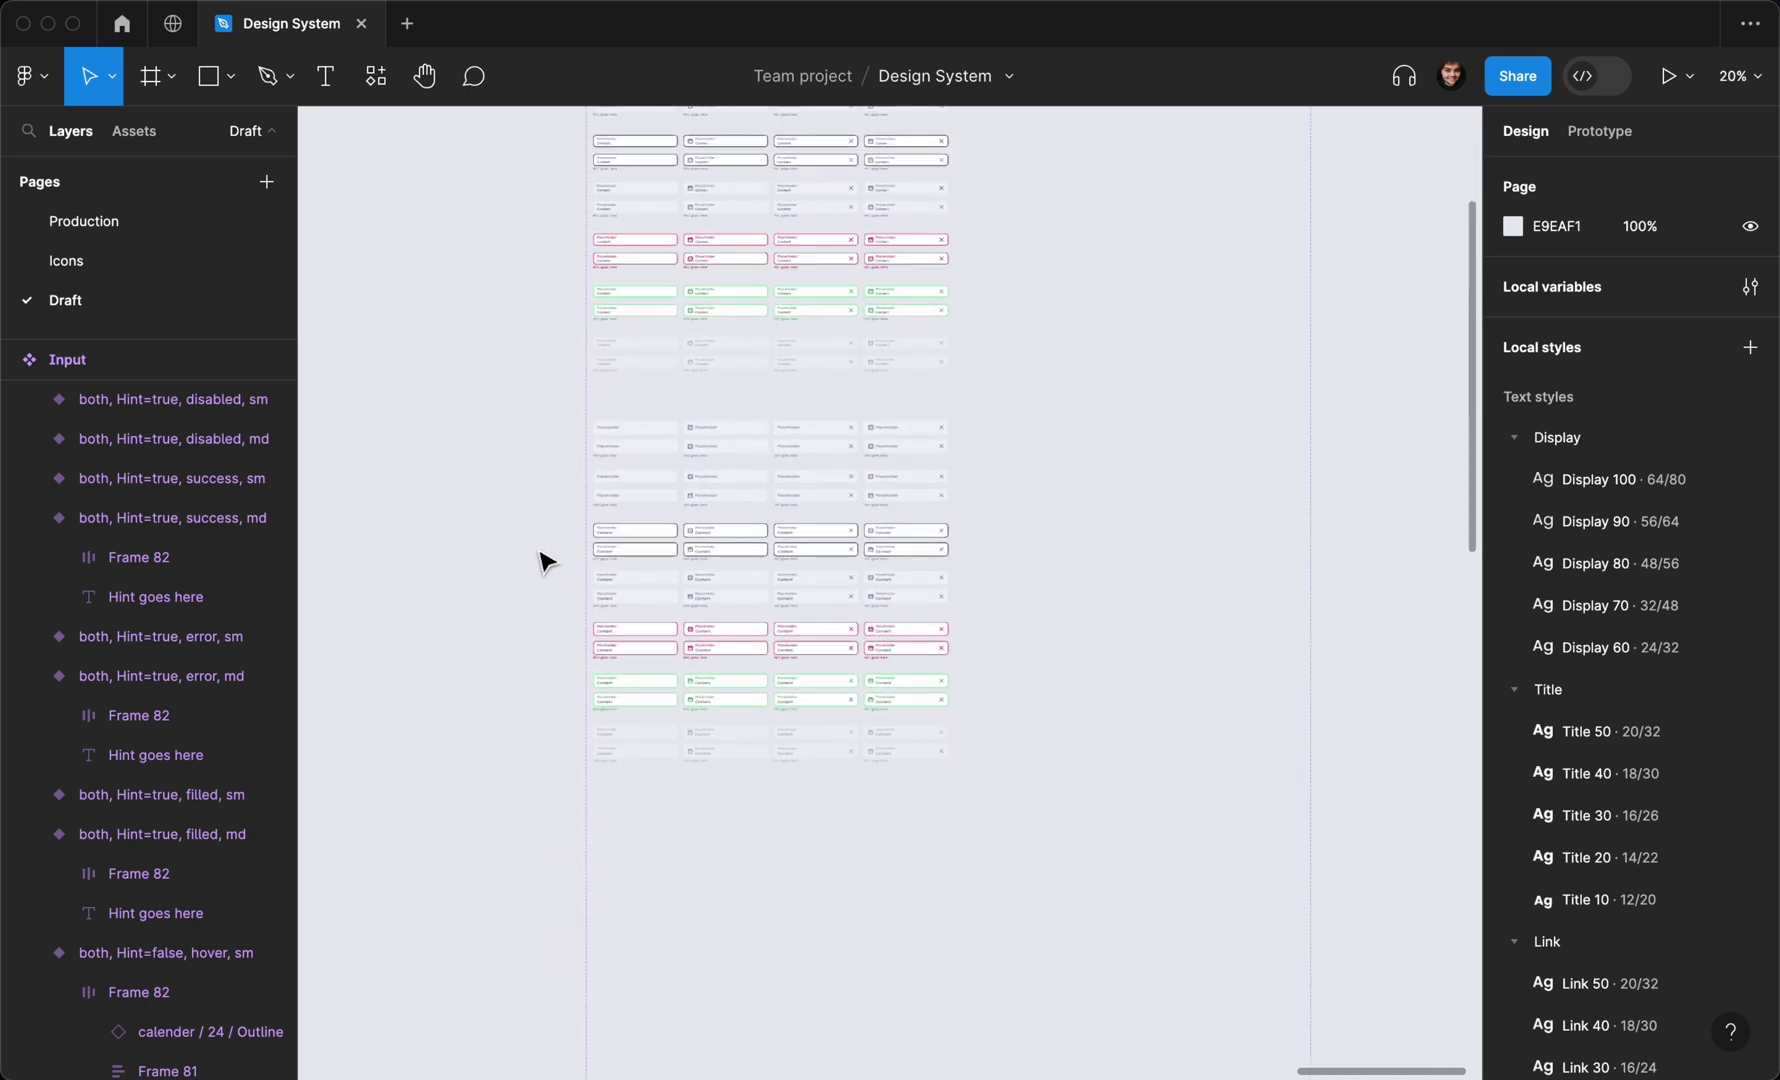
{"action": "left_click_drag", "start_coordinate": [551, 418], "coordinate": [1018, 800]}
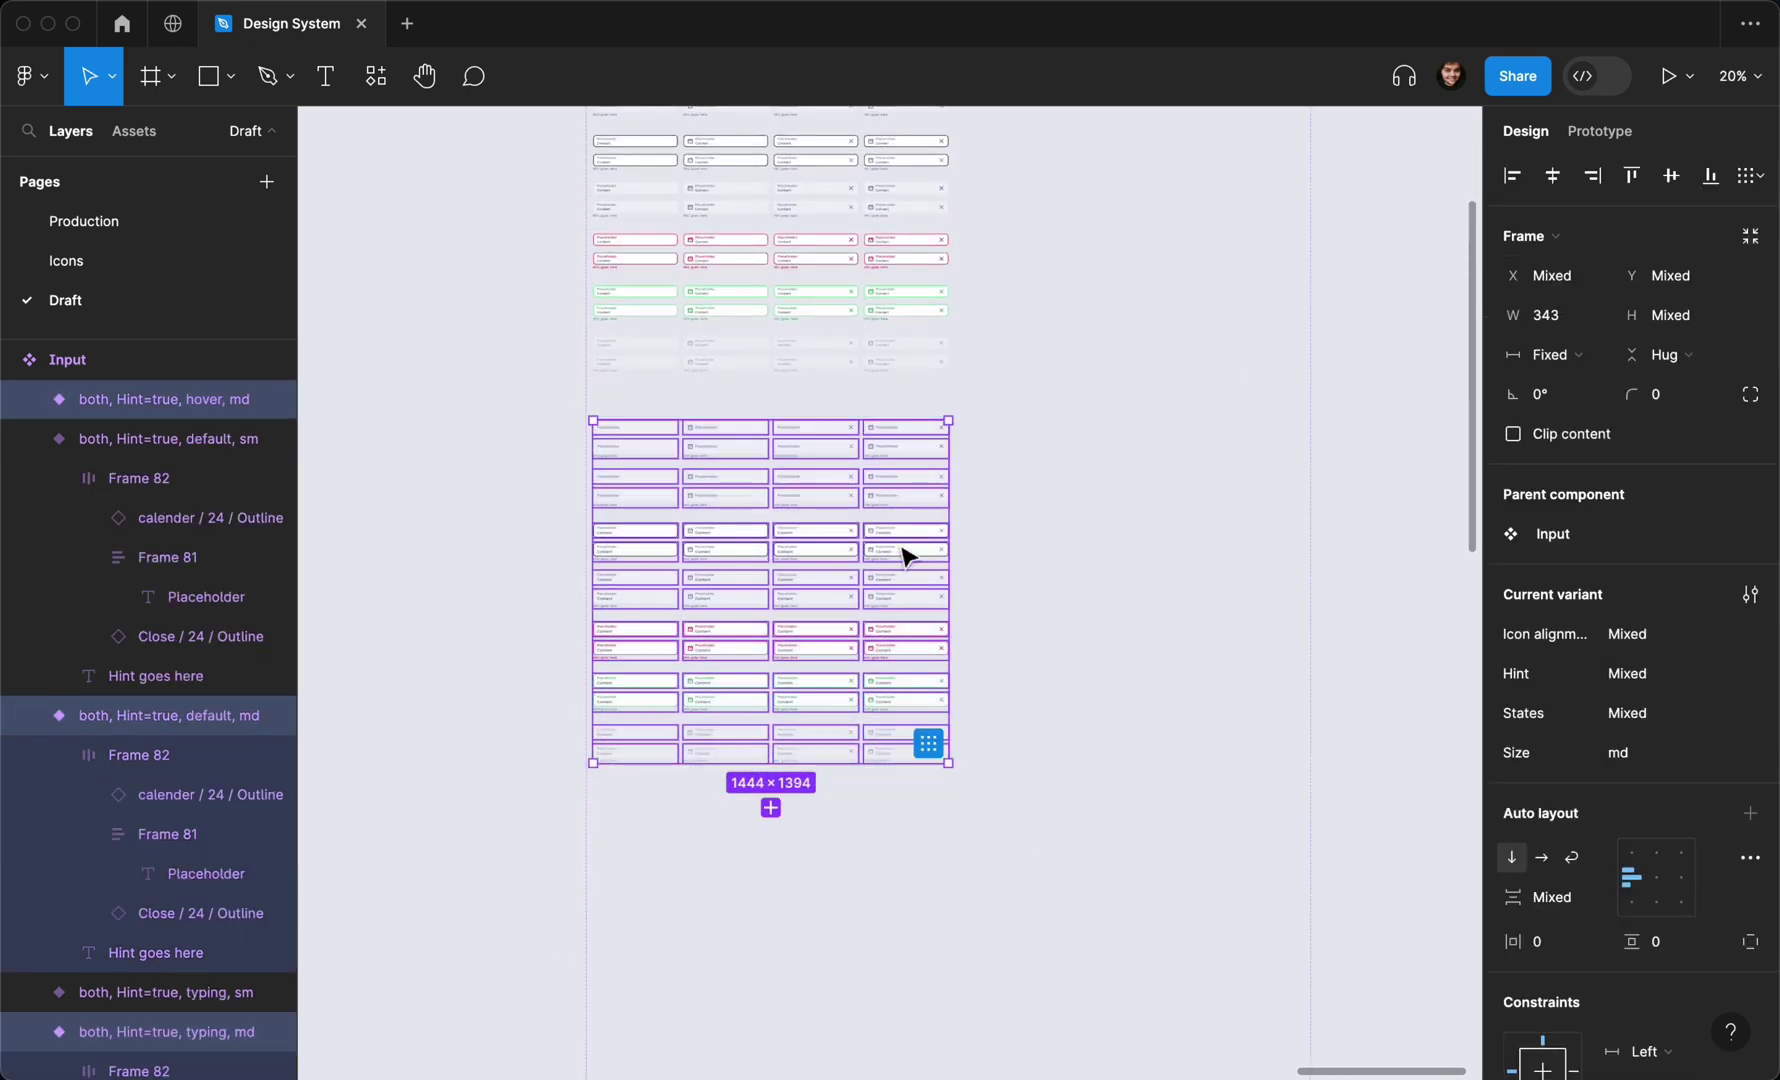
{"action": "left_click_drag", "start_coordinate": [893, 515], "coordinate": [919, 908]}
{"action": "scroll", "coordinate": [920, 908], "scroll_direction": "up", "scroll_amount": 3}
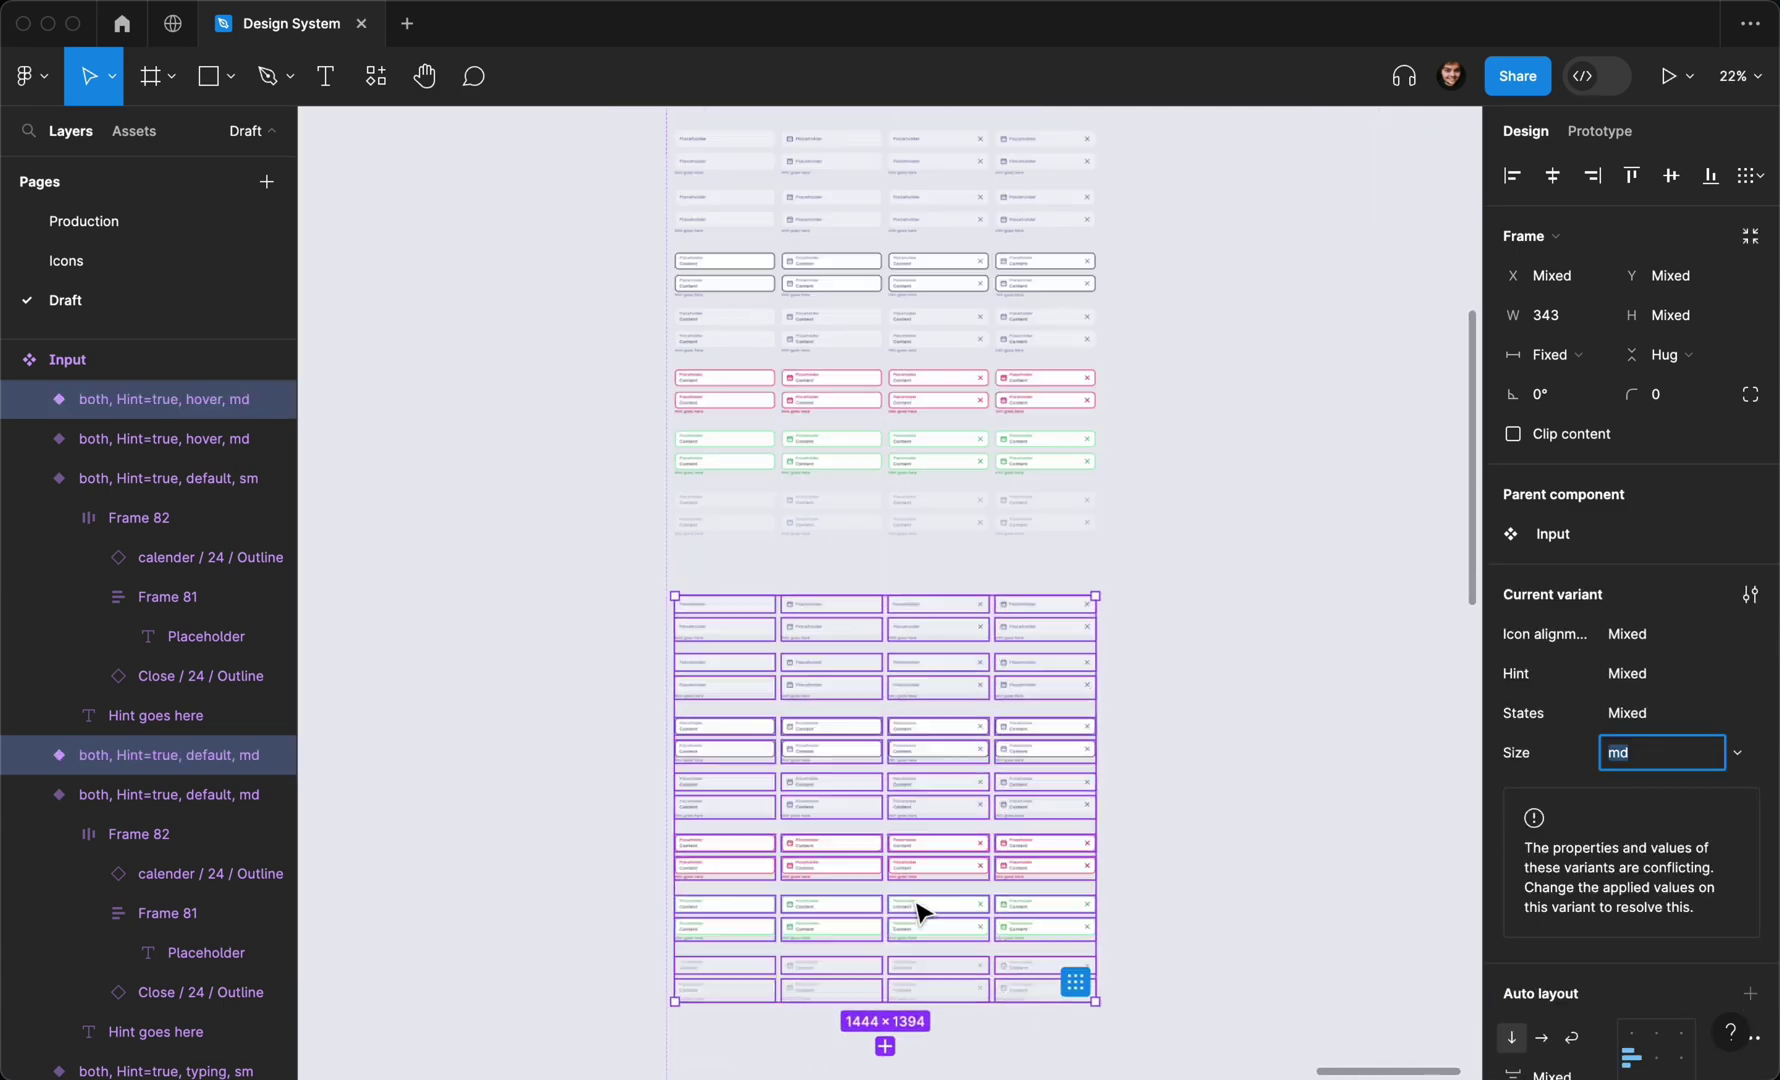
{"action": "scroll", "coordinate": [920, 908], "scroll_direction": "up", "scroll_amount": 2}
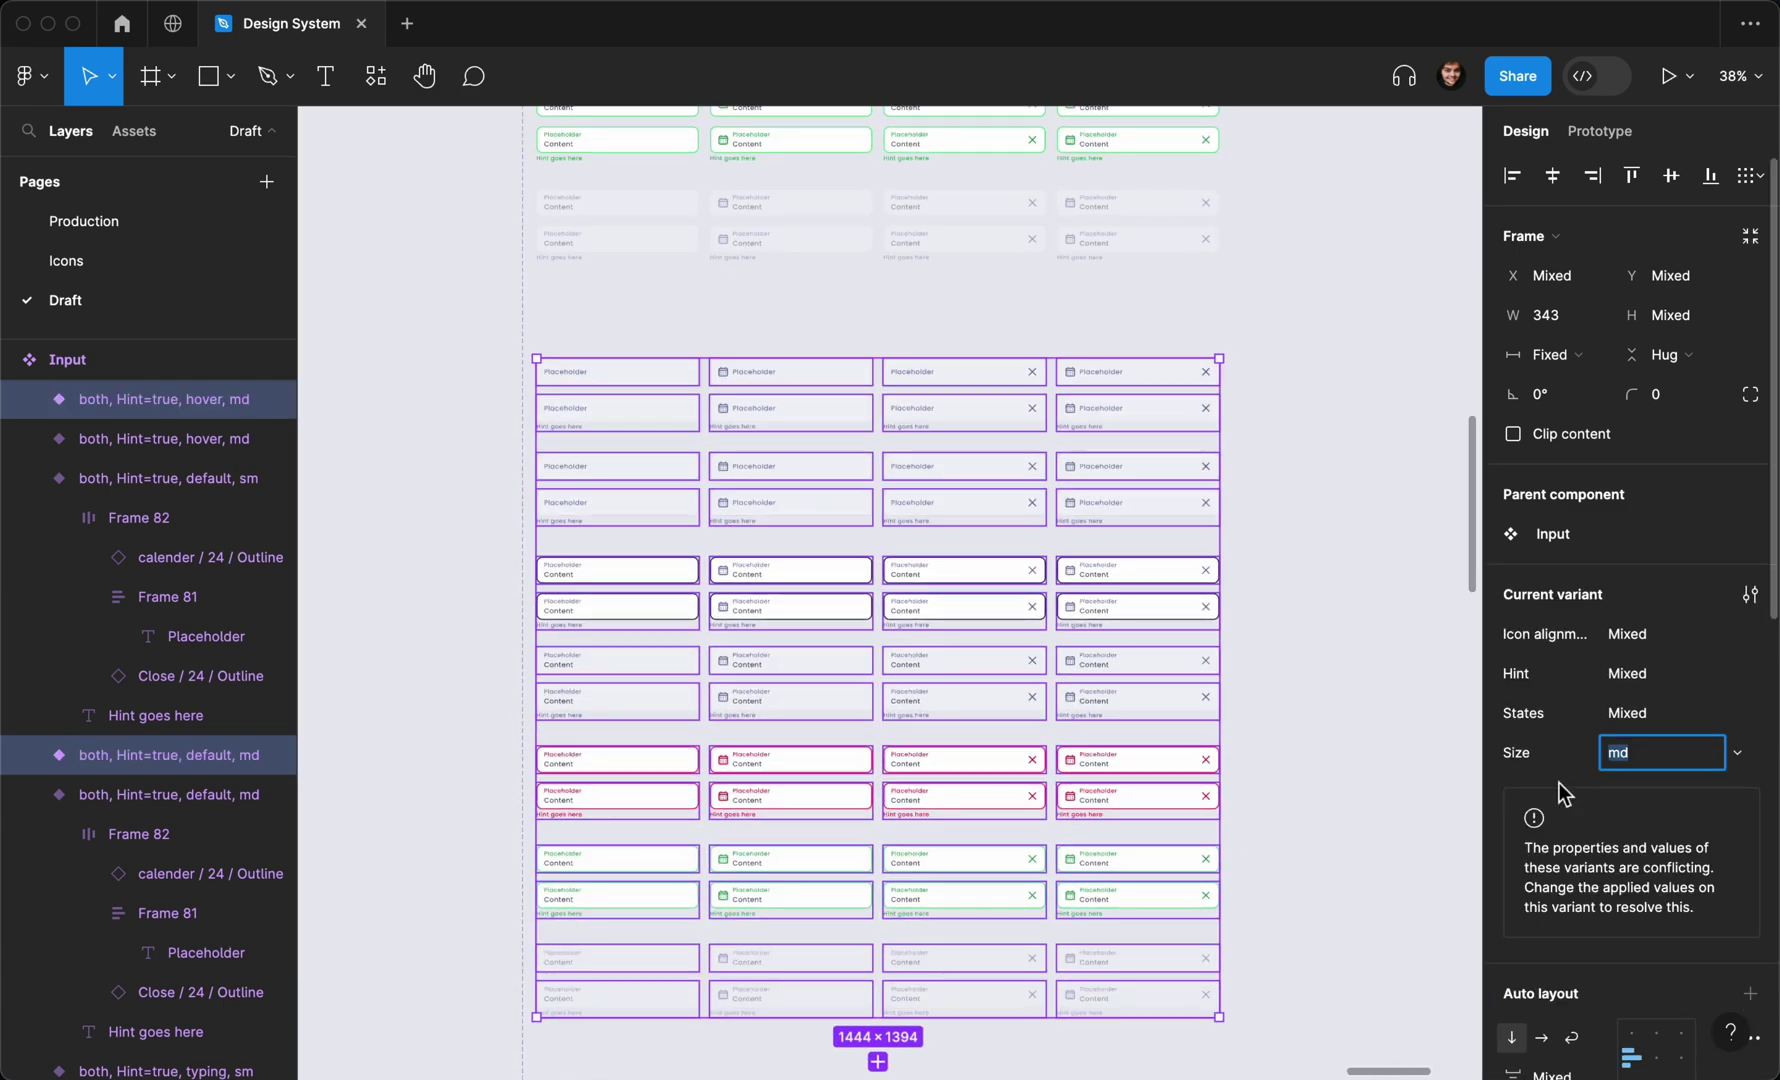
{"action": "type", "text": "lg"}
{"action": "key", "text": "Return"}
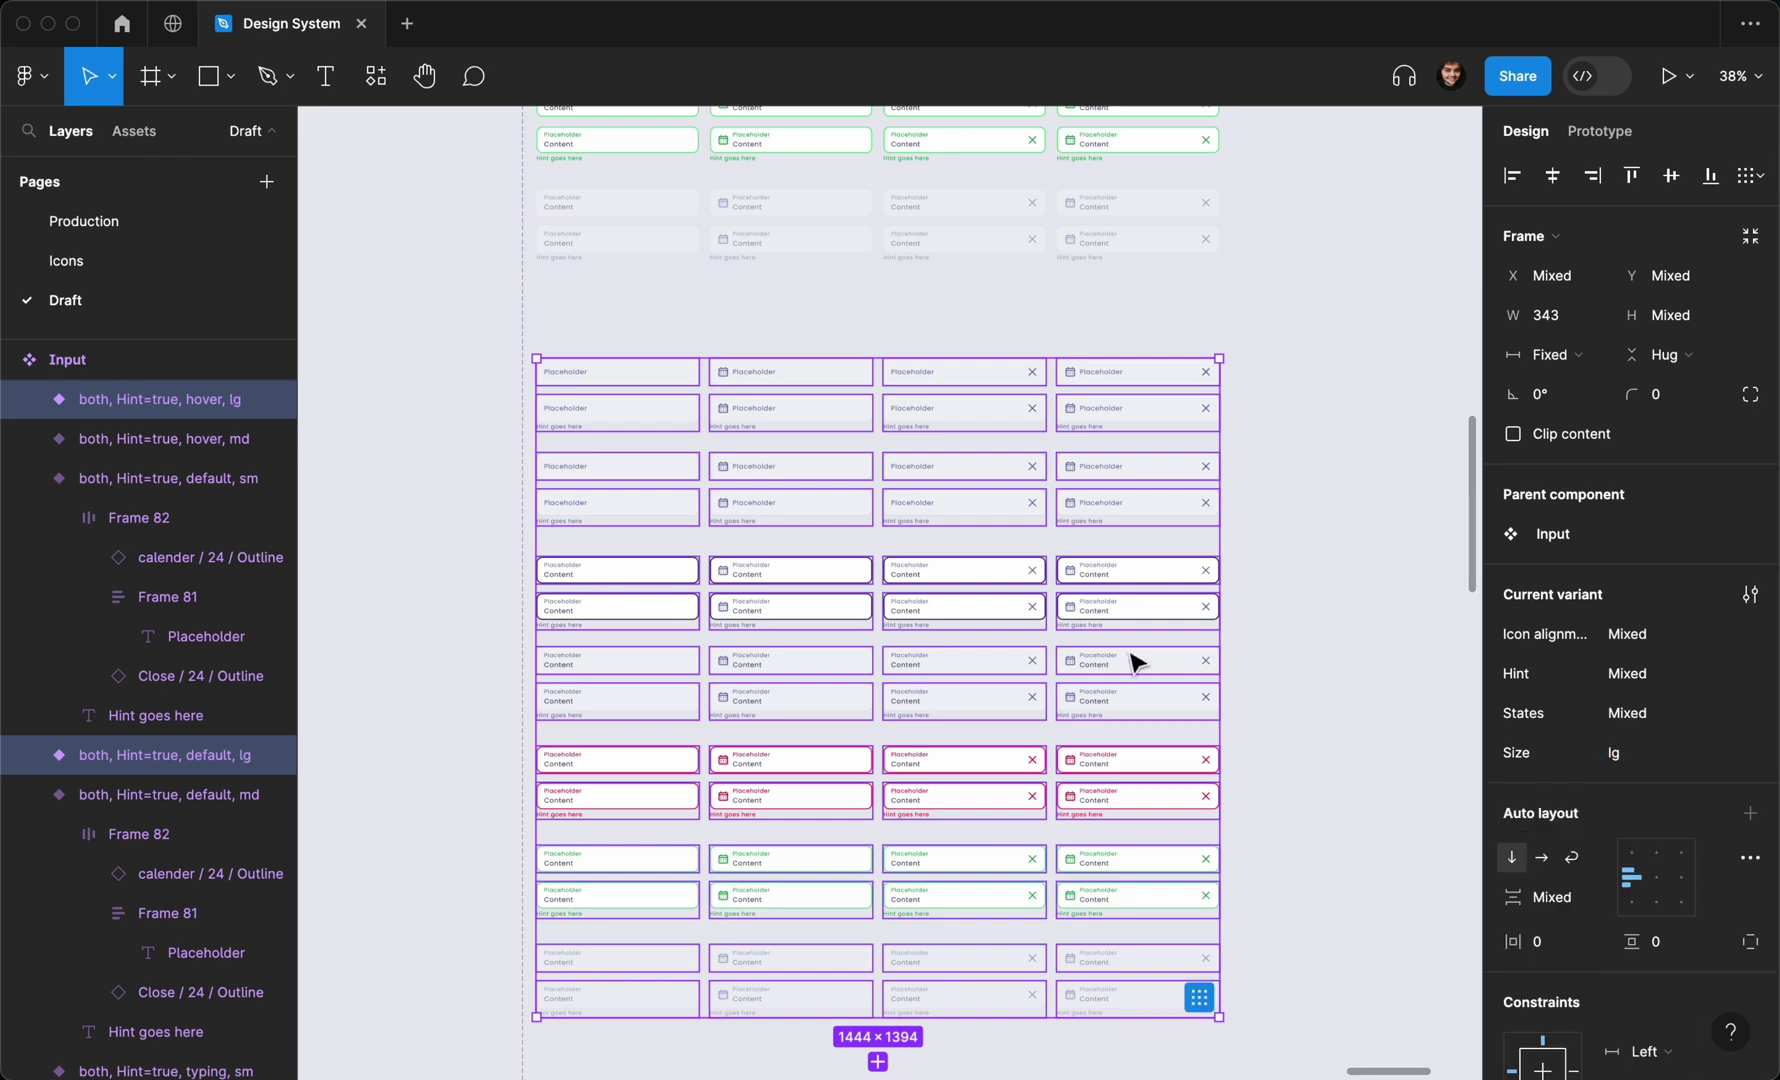
Select the default-subtle filled frames inside the lg default, hover and disabled input variants
{"action": "scroll", "coordinate": [1128, 663], "scroll_direction": "up", "scroll_amount": 2}
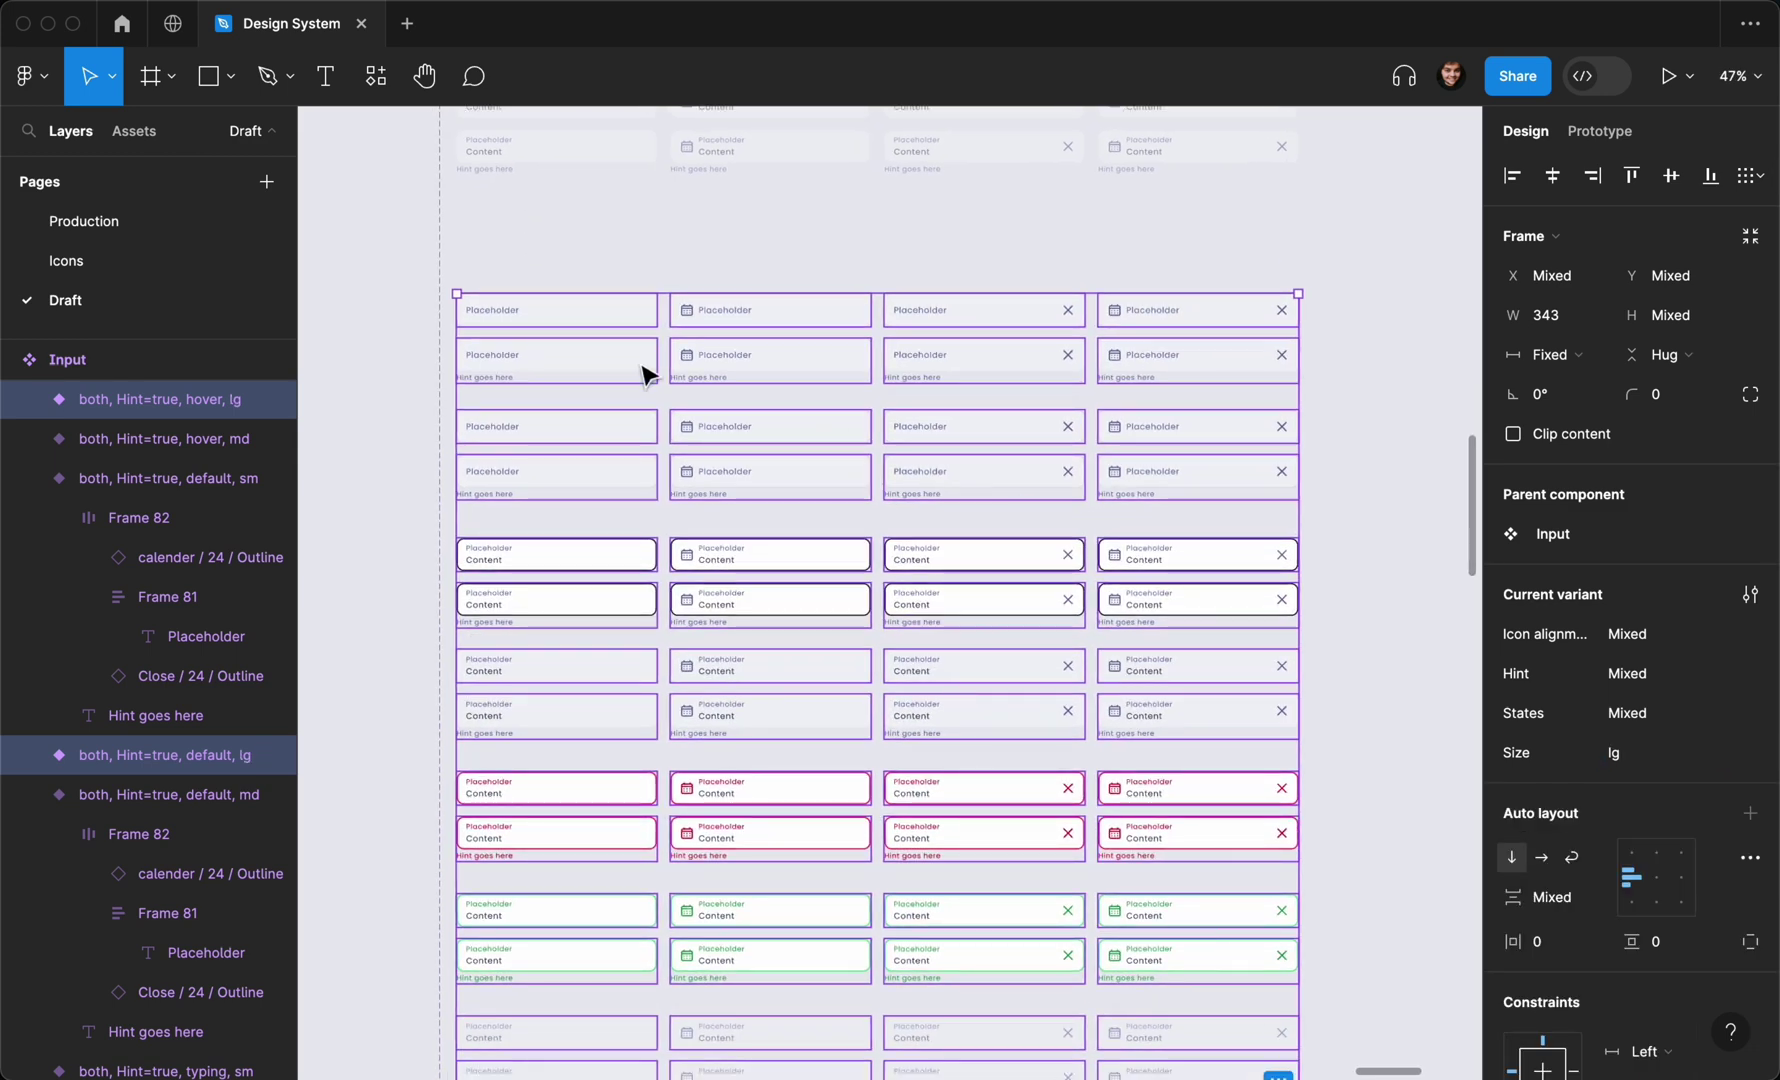
{"action": "left_click", "coordinate": [370, 352]}
{"action": "left_click_drag", "start_coordinate": [427, 314], "coordinate": [1175, 500]}
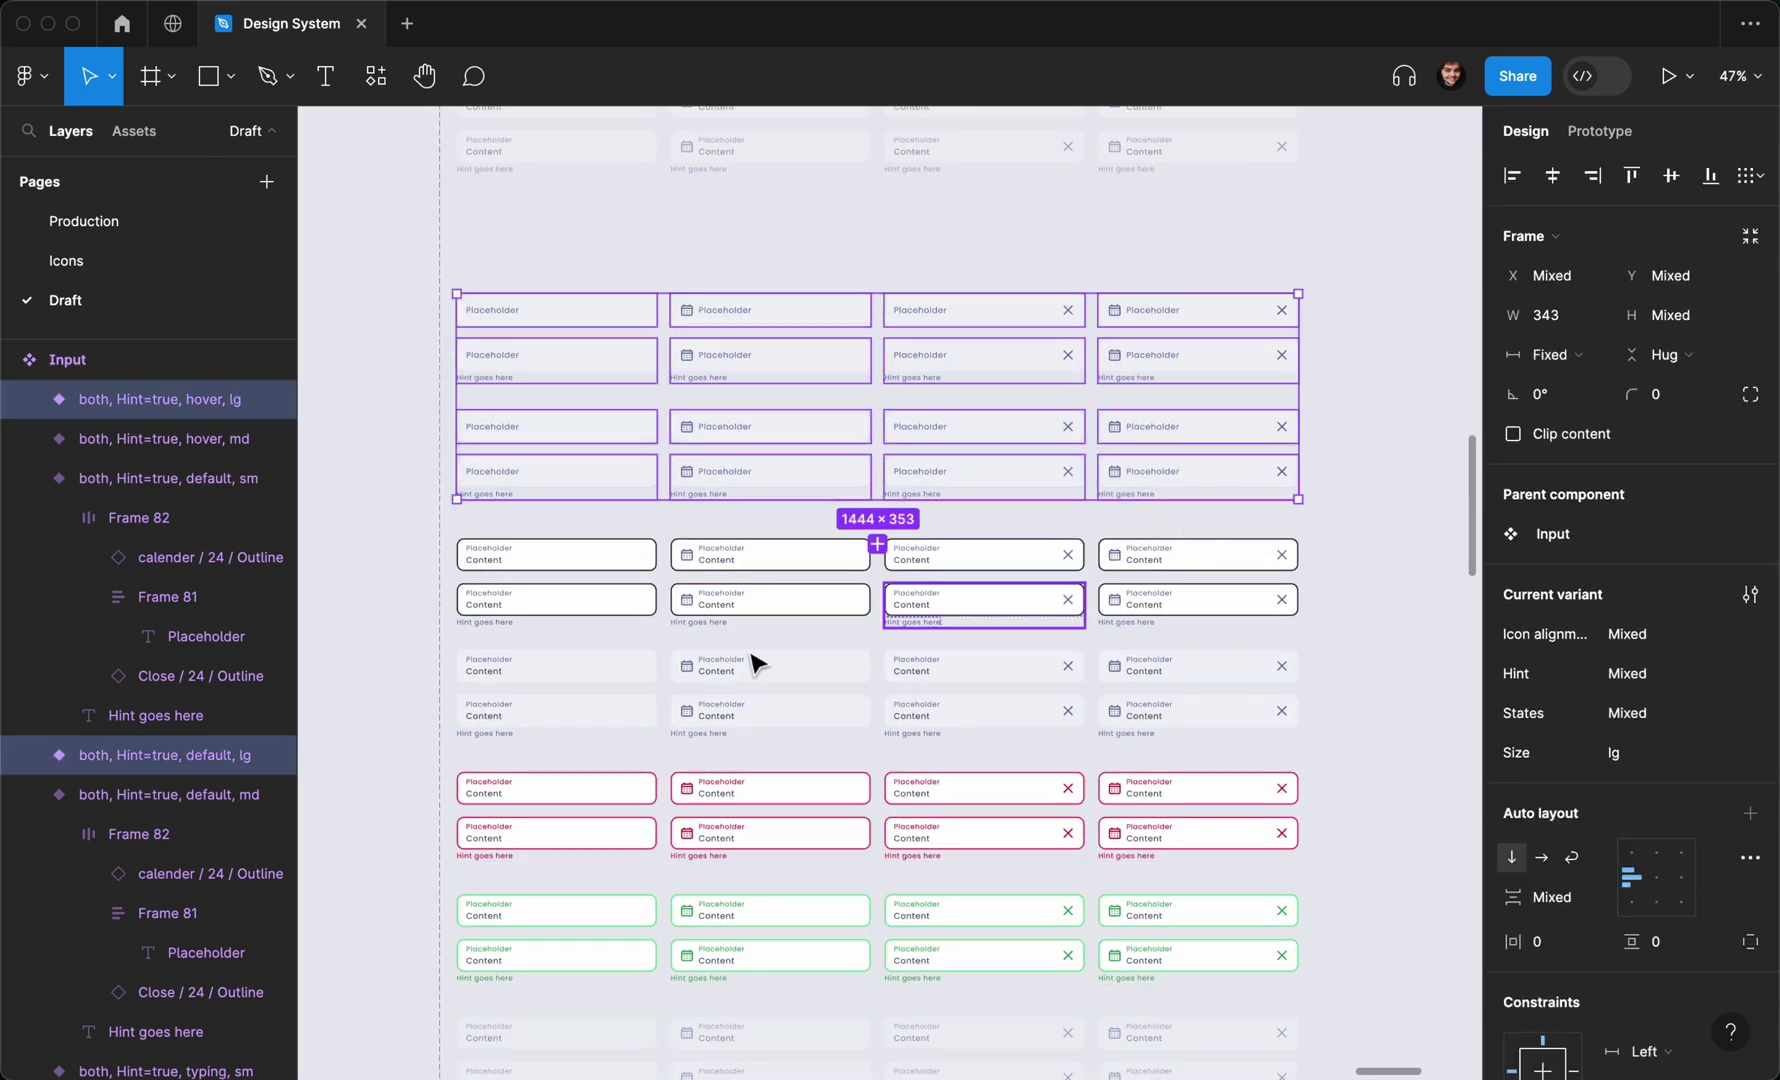
{"action": "scroll", "coordinate": [628, 676], "scroll_direction": "down", "scroll_amount": 3}
{"action": "left_click_drag", "start_coordinate": [365, 739], "coordinate": [933, 770]}
{"action": "scroll", "coordinate": [1131, 527], "scroll_direction": "up", "scroll_amount": 3}
{"action": "scroll", "coordinate": [1131, 527], "scroll_direction": "up", "scroll_amount": 3}
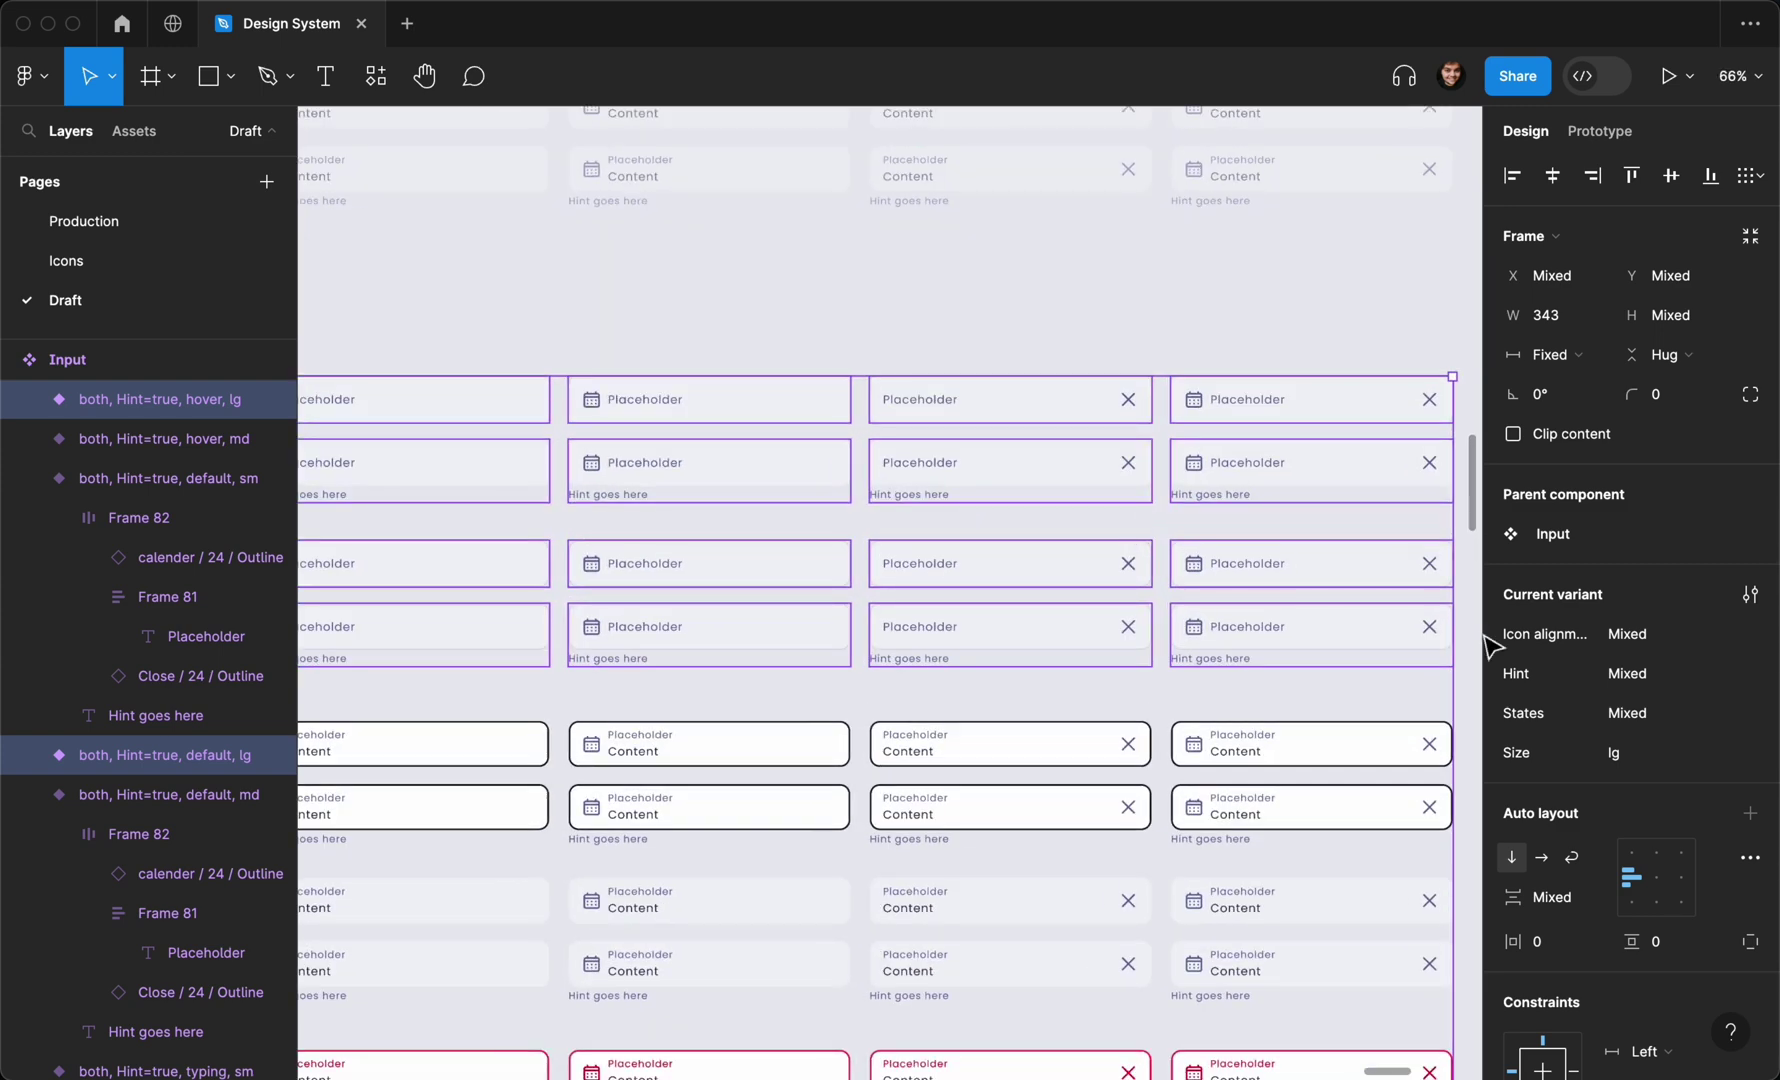
{"action": "scroll", "coordinate": [1656, 763], "scroll_direction": "down", "scroll_amount": 7}
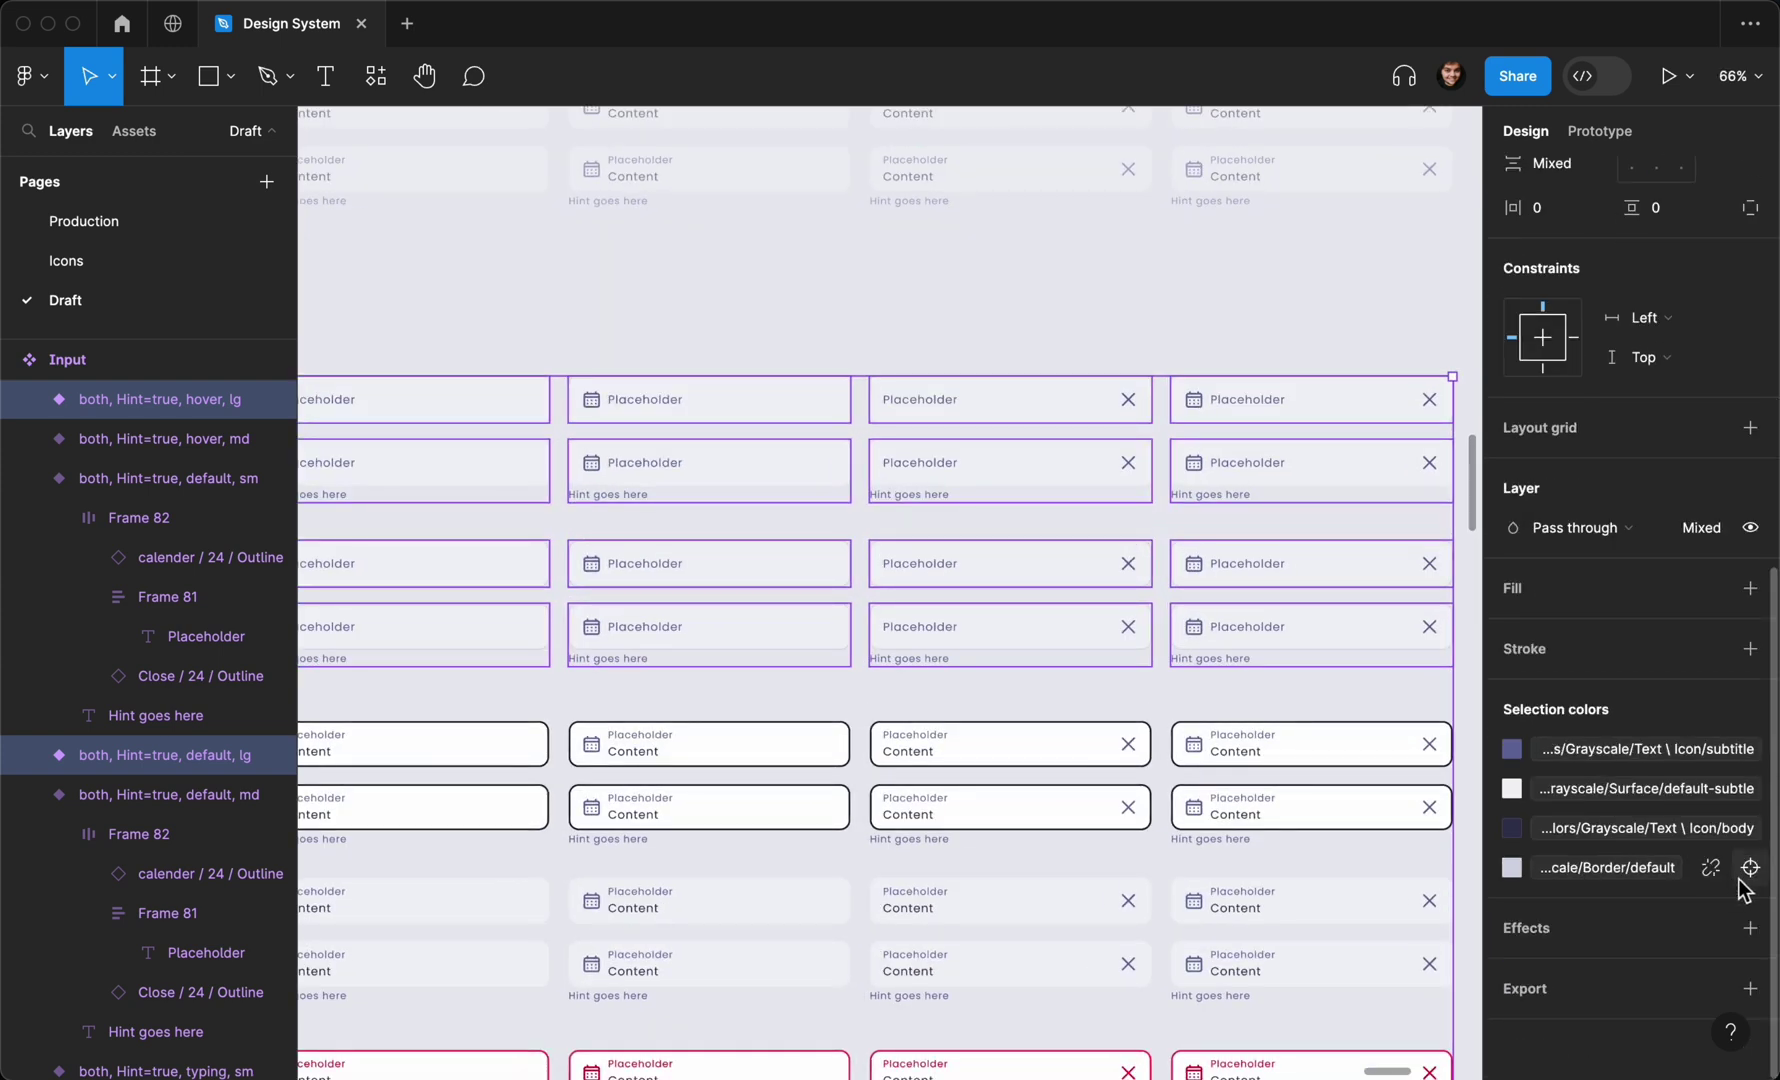
{"action": "left_click", "coordinate": [1749, 789]}
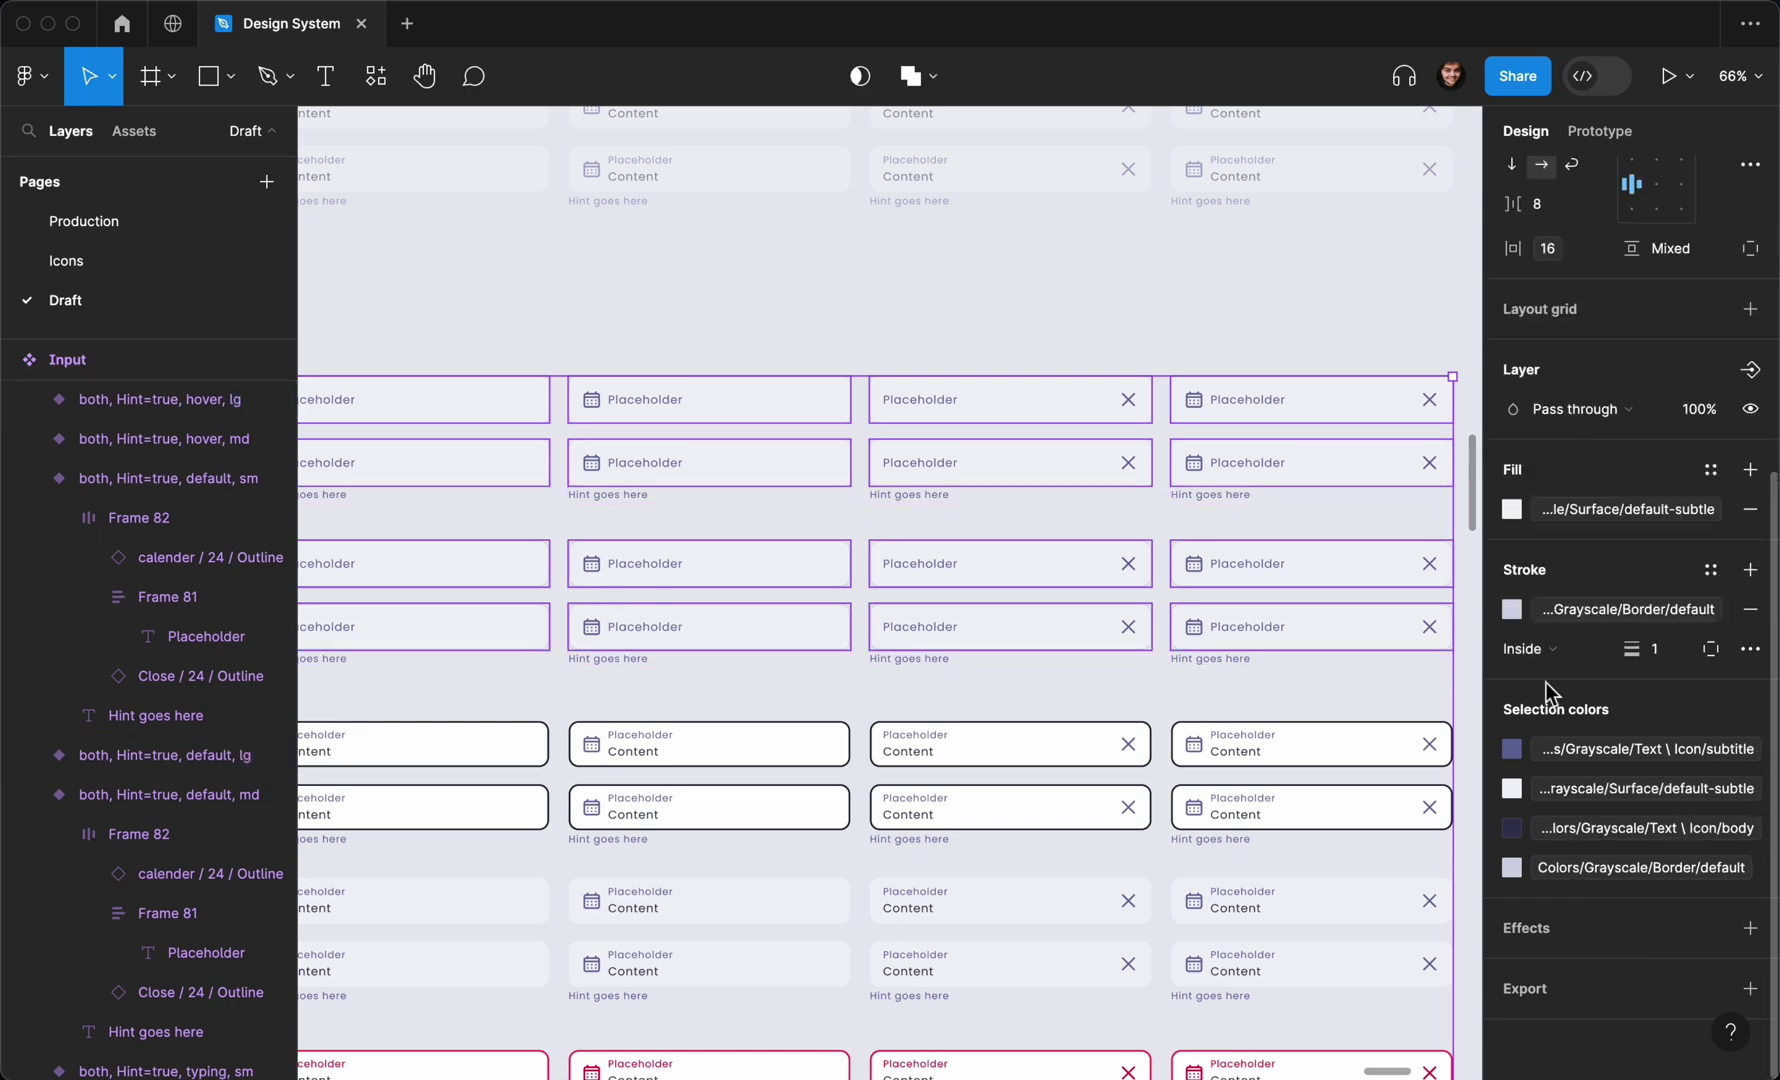
Inspect the lg Button instance above the Input set for its height and padding, then restore the input frame selection
{"action": "scroll", "coordinate": [1108, 607], "scroll_direction": "down", "scroll_amount": 5}
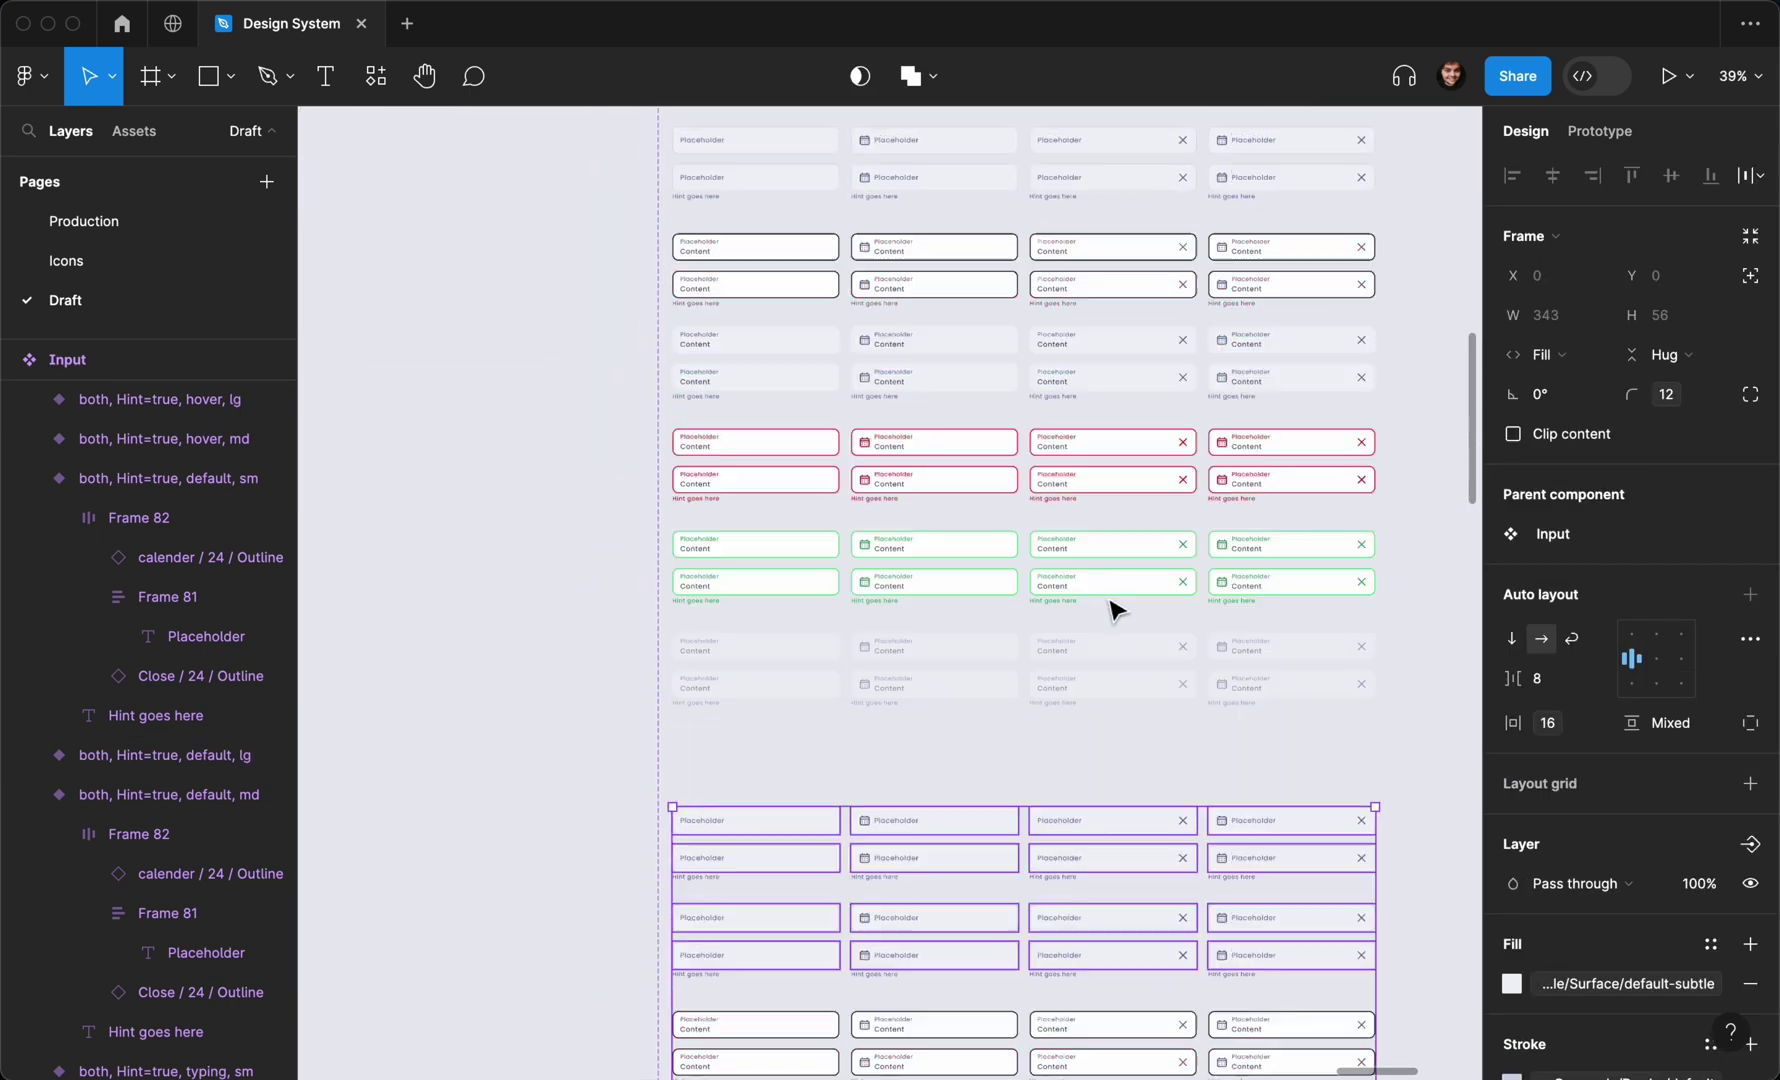
{"action": "scroll", "coordinate": [1110, 608], "scroll_direction": "up", "scroll_amount": 3}
{"action": "scroll", "coordinate": [1110, 608], "scroll_direction": "left", "scroll_amount": 2}
{"action": "scroll", "coordinate": [1110, 608], "scroll_direction": "up", "scroll_amount": 3}
{"action": "left_click", "coordinate": [963, 342]}
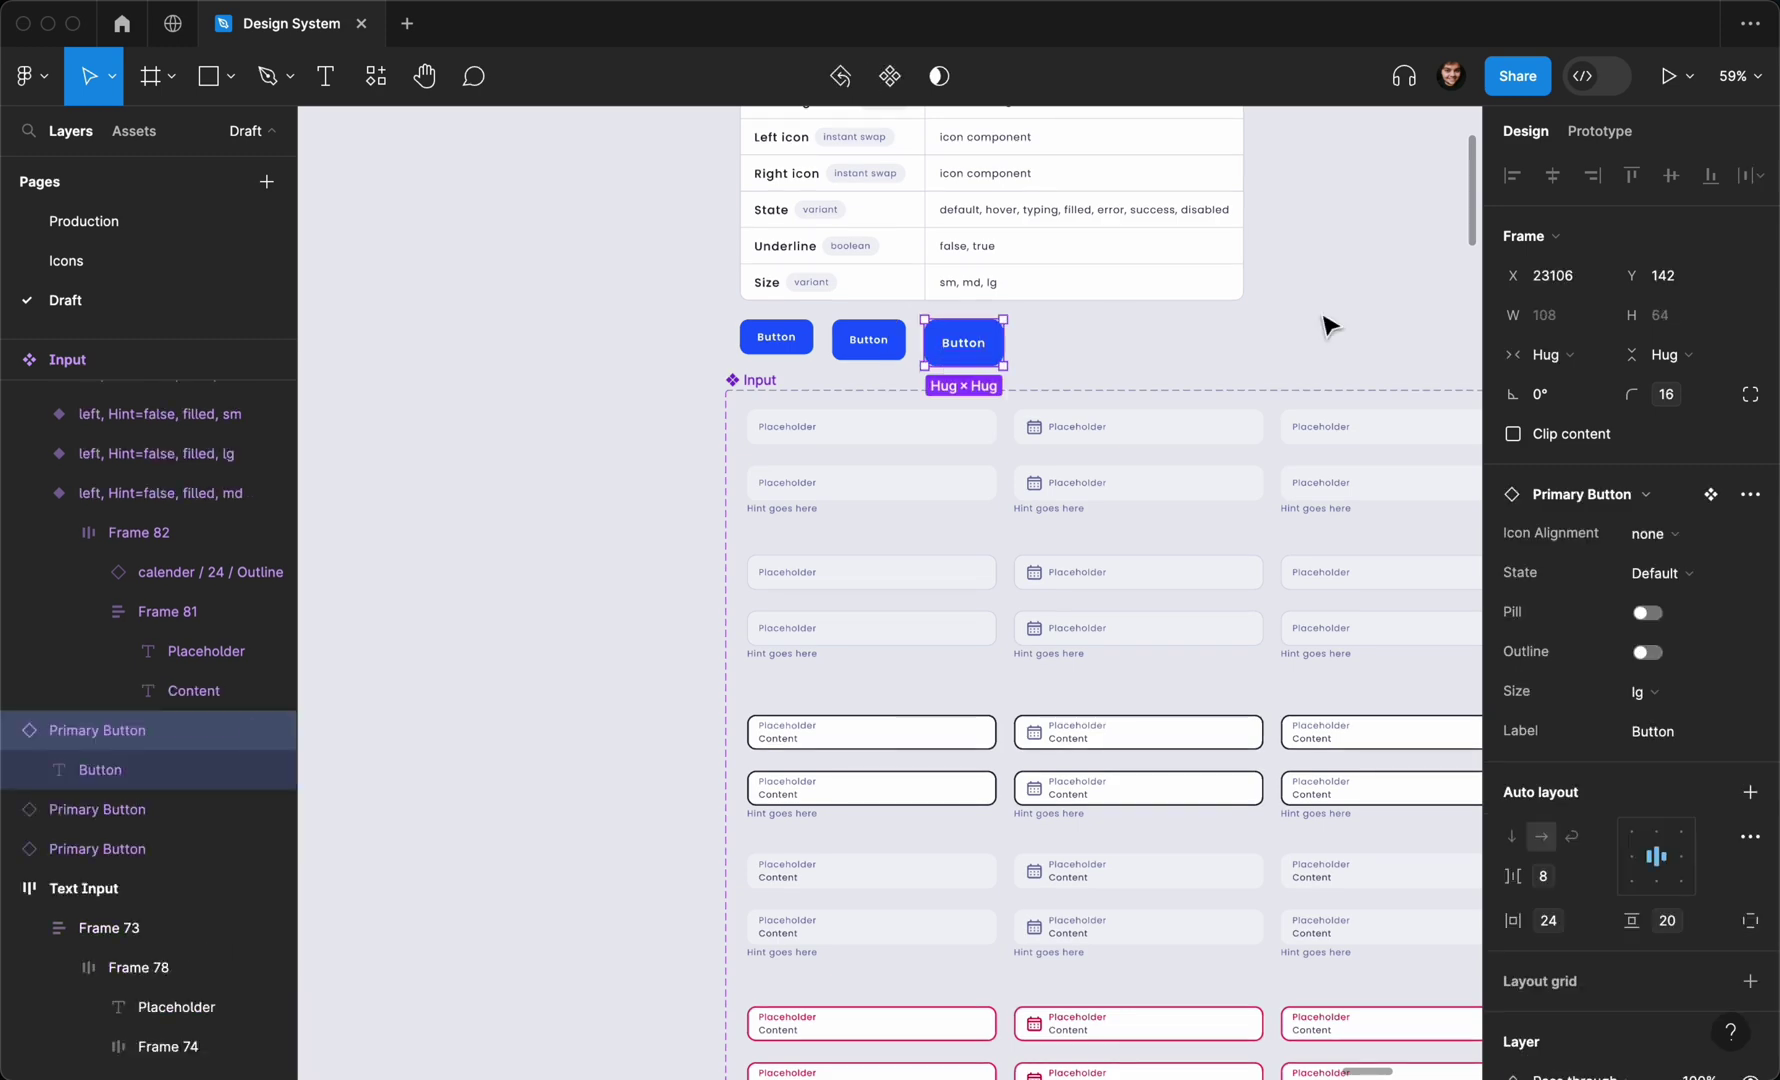
{"action": "key", "text": "super+z"}
{"action": "key", "text": "shift+2"}
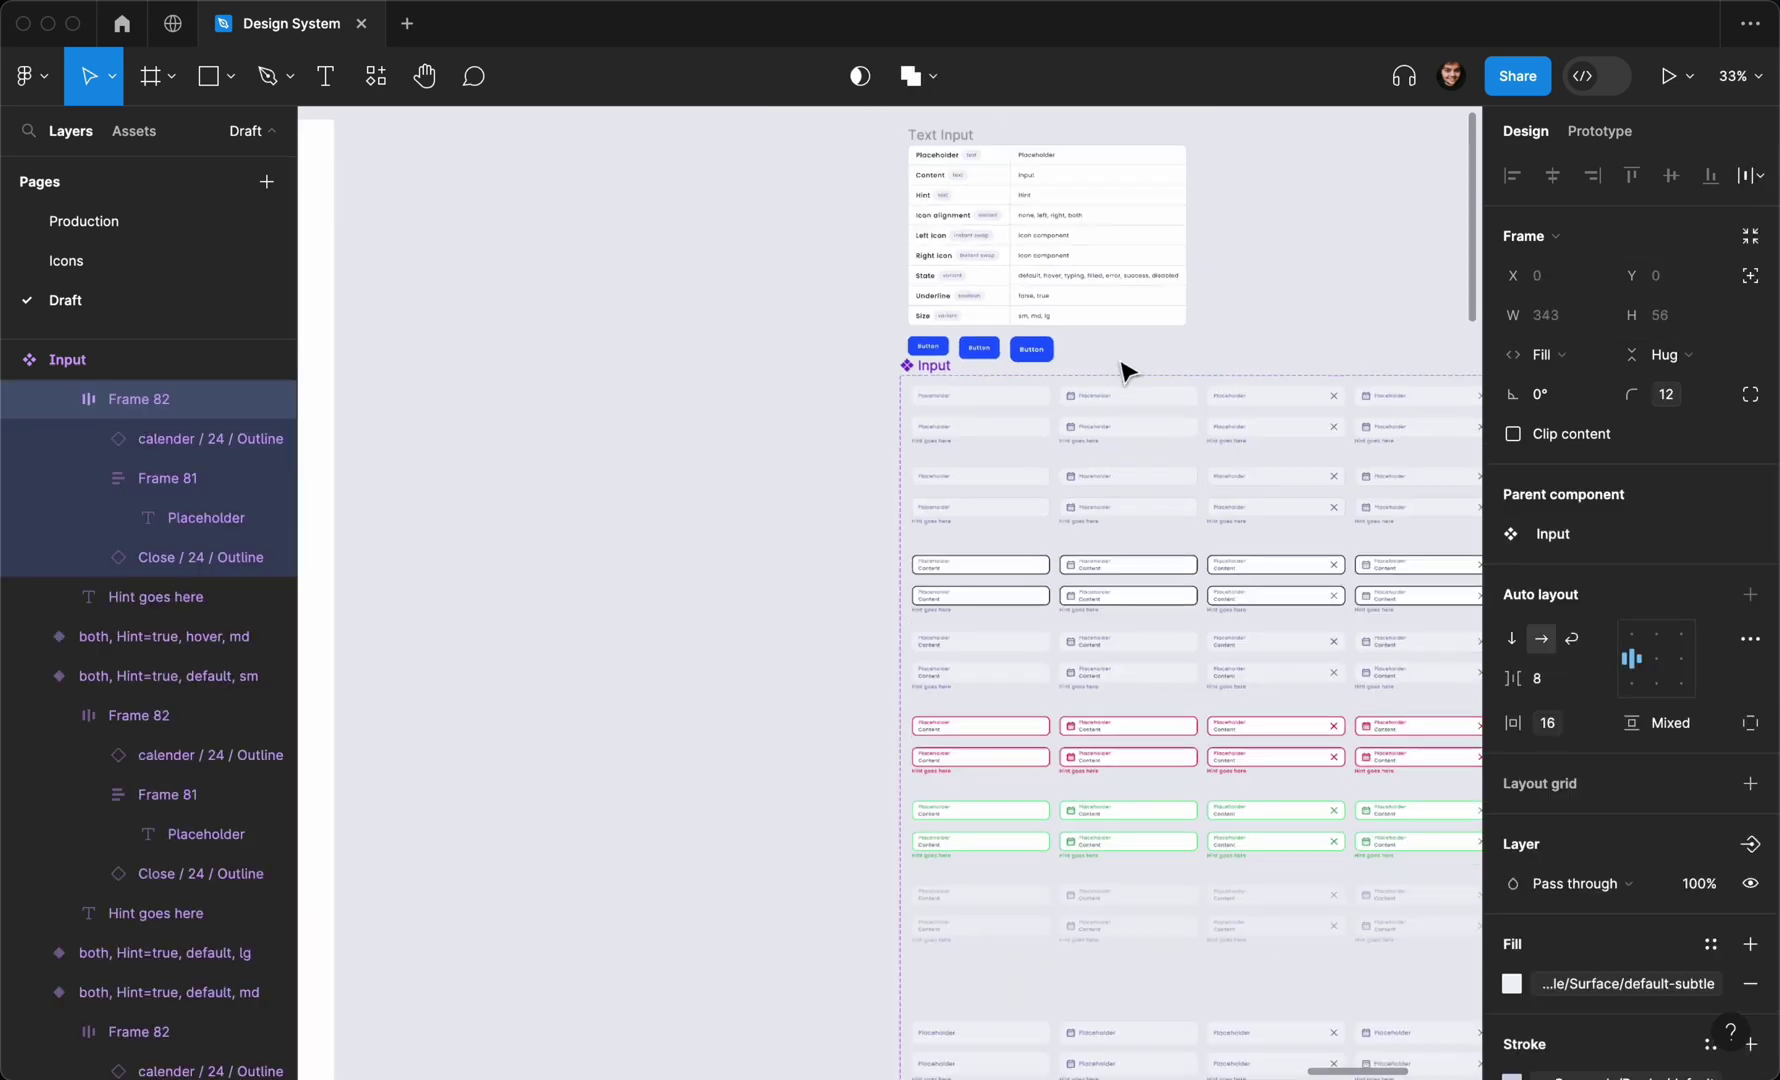
Exclude the disabled variants from the selection and set the lg default and hover frames' vertical padding to the xl spacing variable (20)
{"action": "scroll", "coordinate": [1125, 375], "scroll_direction": "up", "scroll_amount": 4}
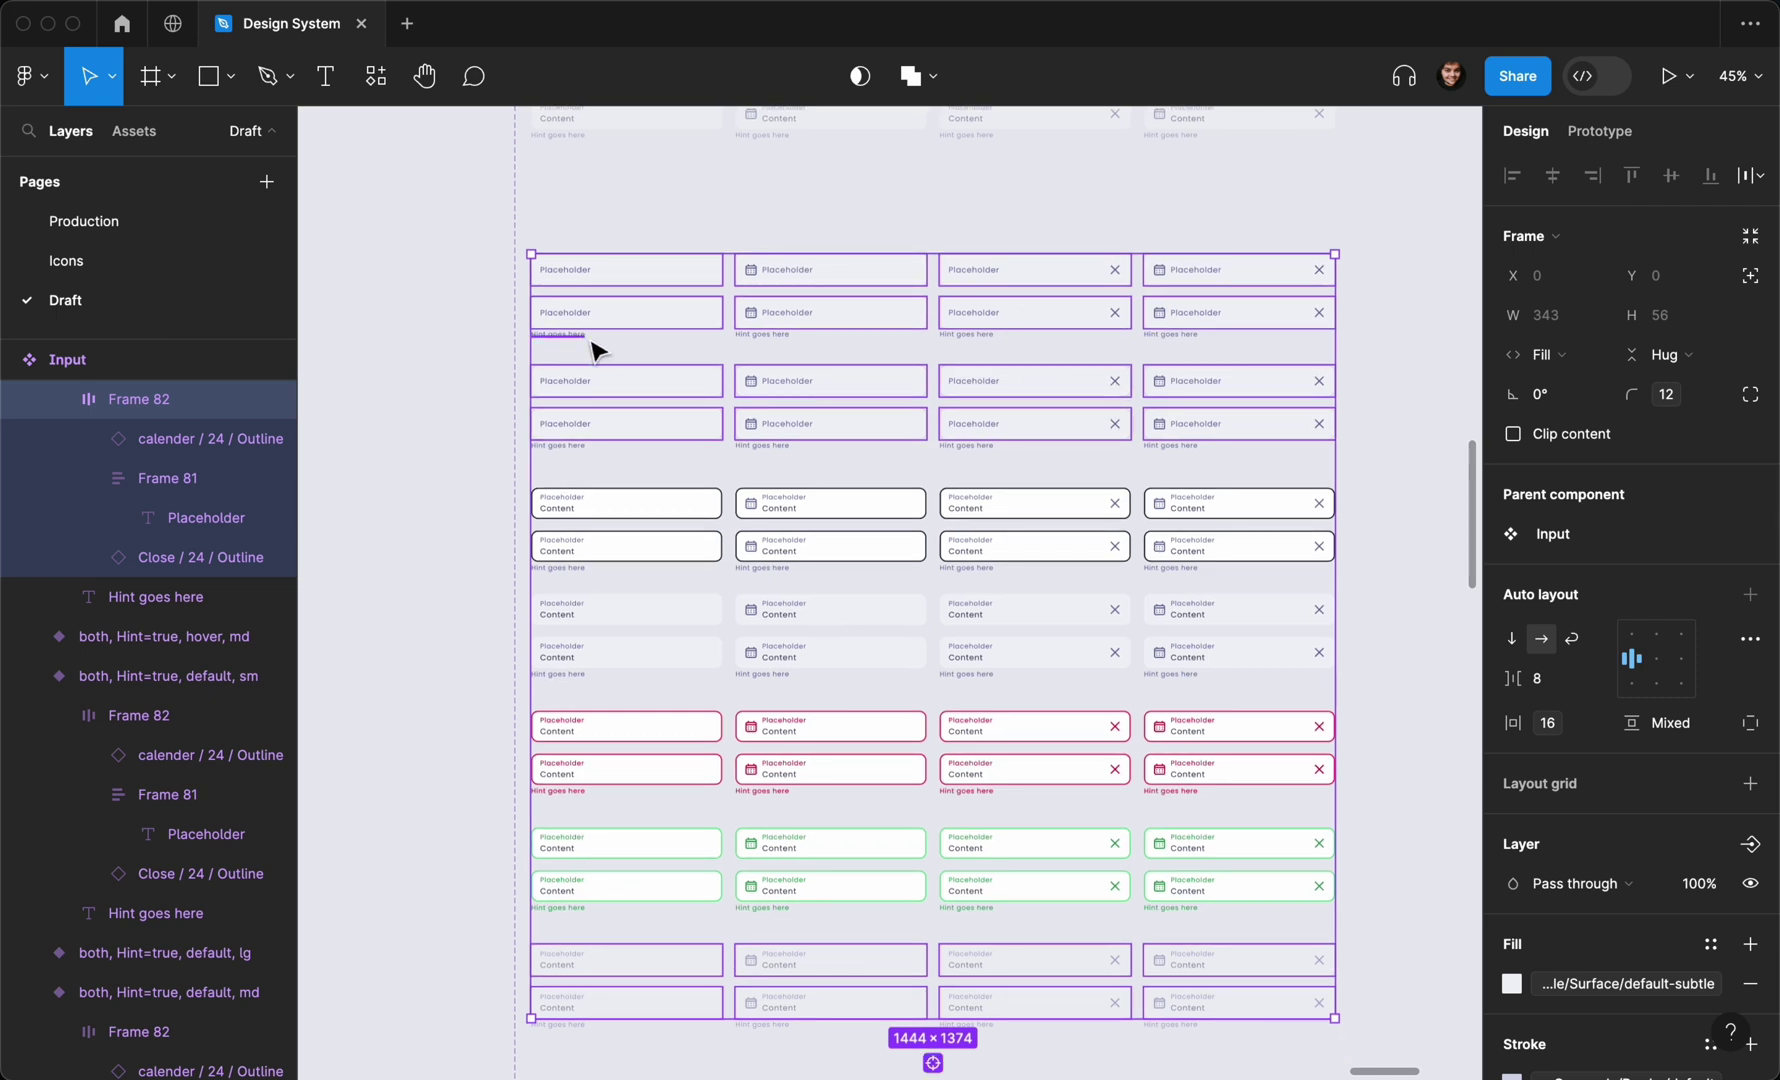
{"action": "left_click_drag", "start_coordinate": [820, 975], "coordinate": [1235, 1024]}
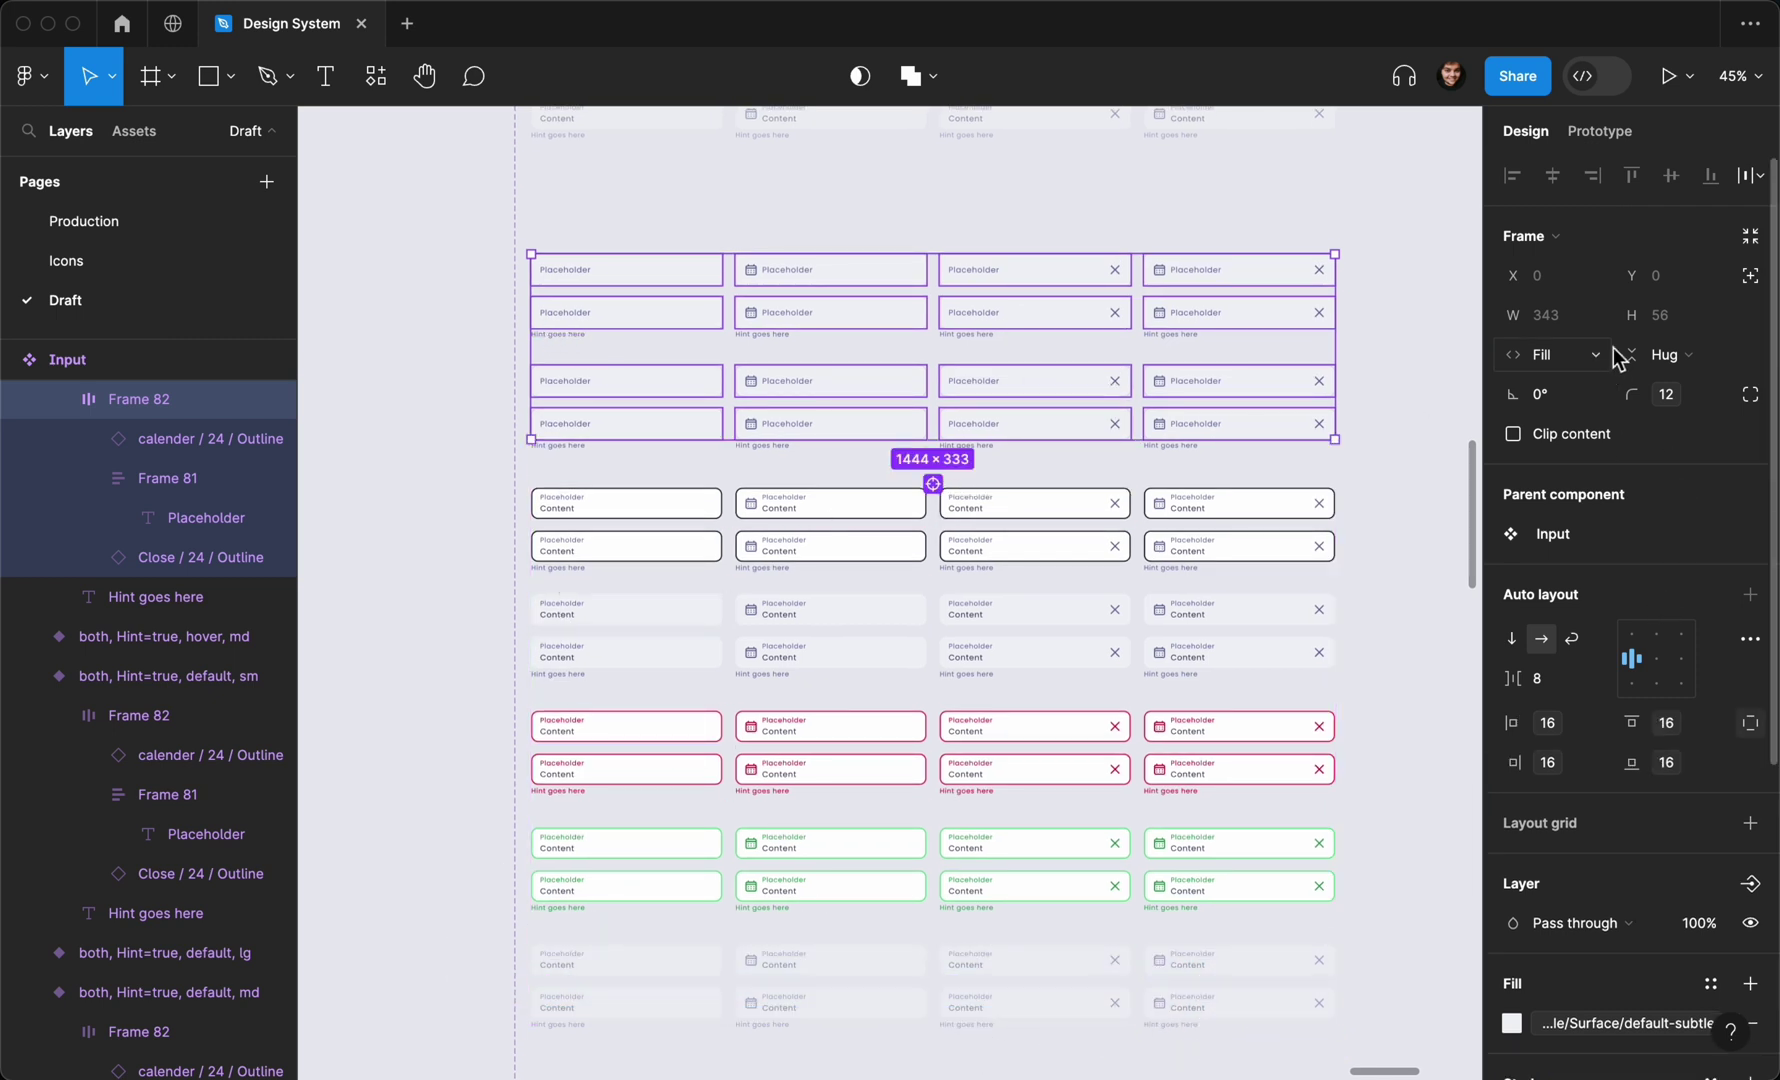
{"action": "left_click", "coordinate": [1750, 722]}
{"action": "left_click", "coordinate": [1717, 724]}
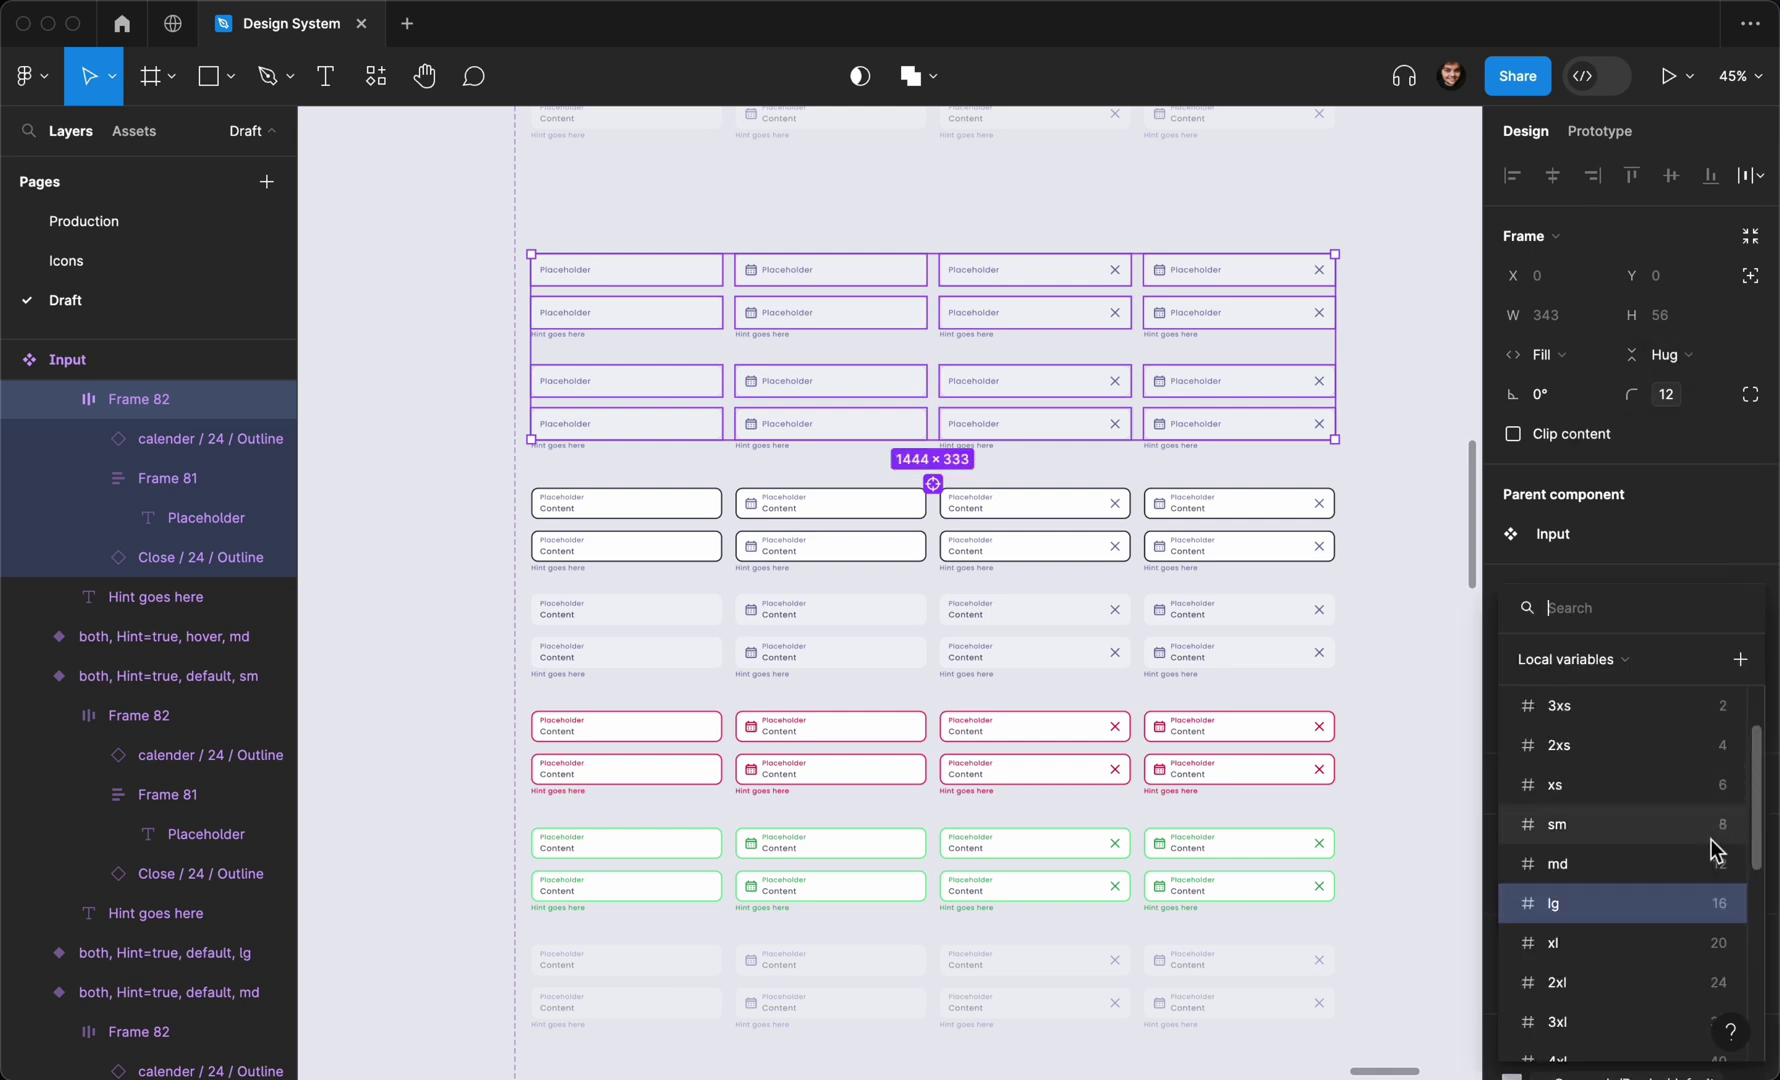
{"action": "left_click", "coordinate": [1712, 944]}
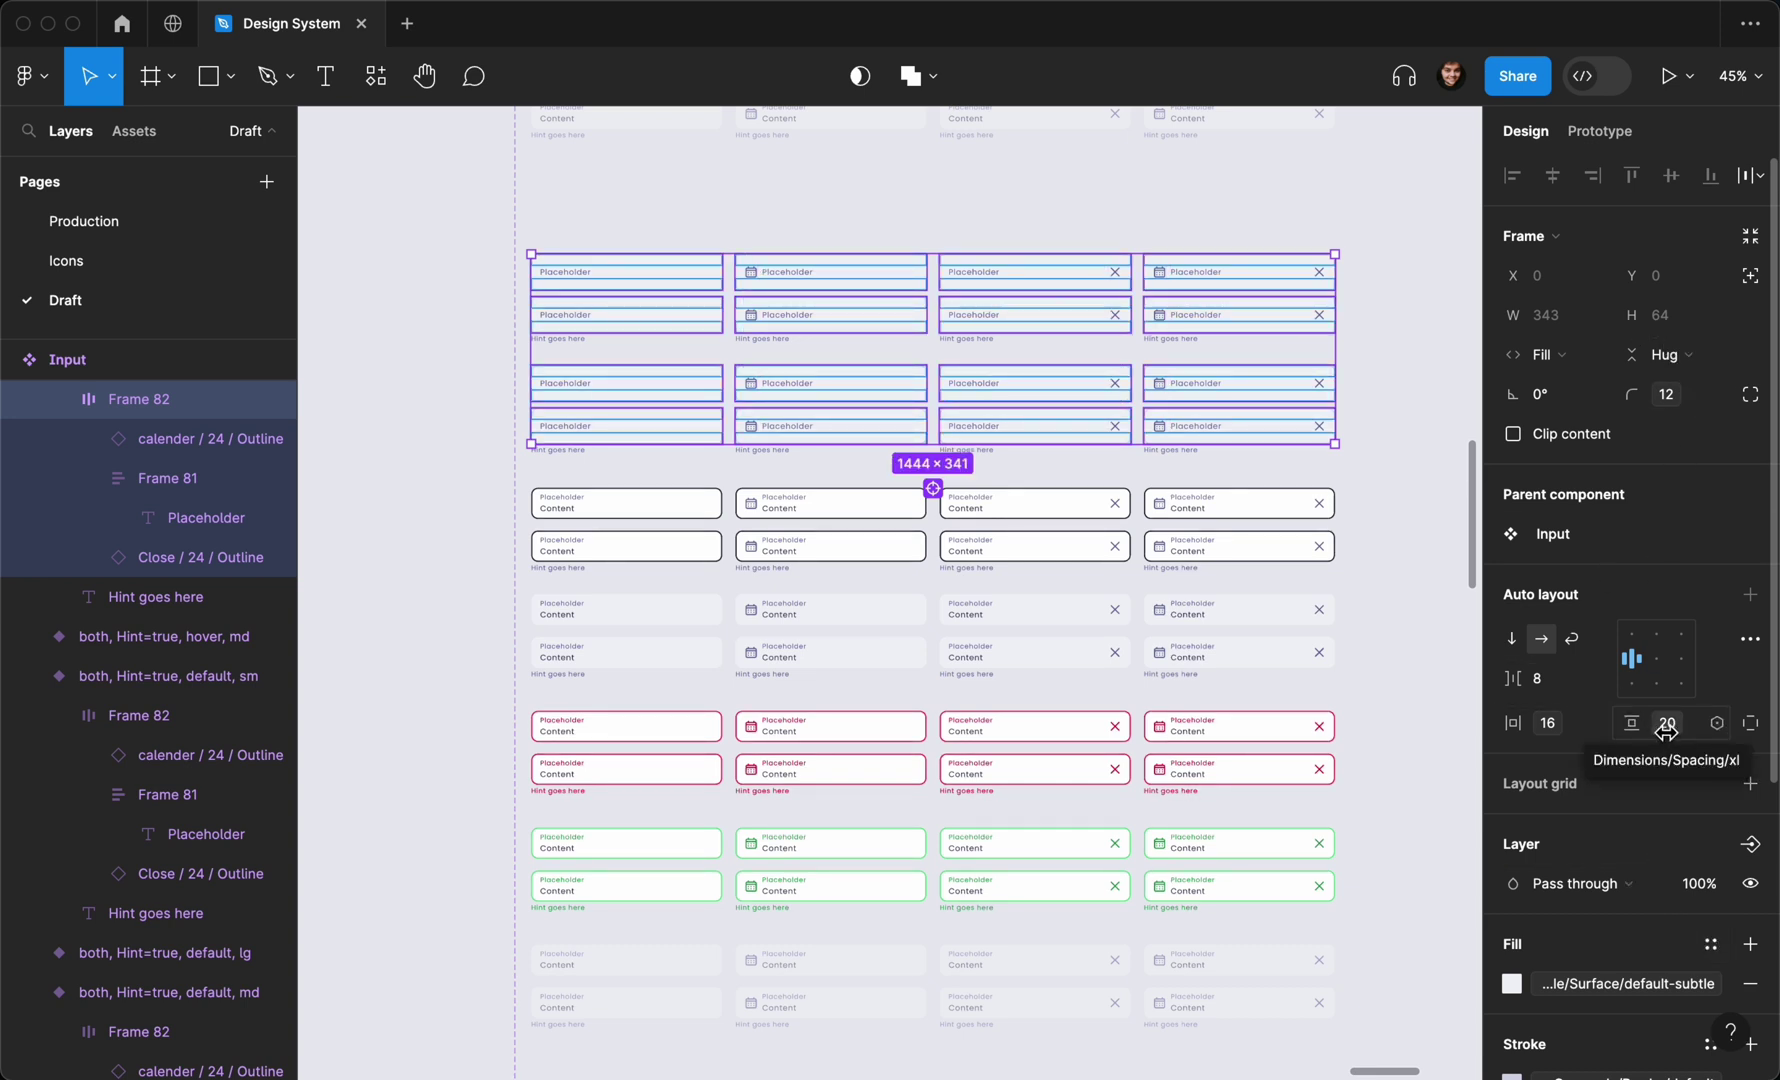
Set the vertical padding of the default-subtle filled frames in the lg filled and disabled variants to the md spacing variable (12)
{"action": "scroll", "coordinate": [905, 918], "scroll_direction": "down", "scroll_amount": 1}
{"action": "left_click_drag", "start_coordinate": [413, 891], "coordinate": [1285, 980]}
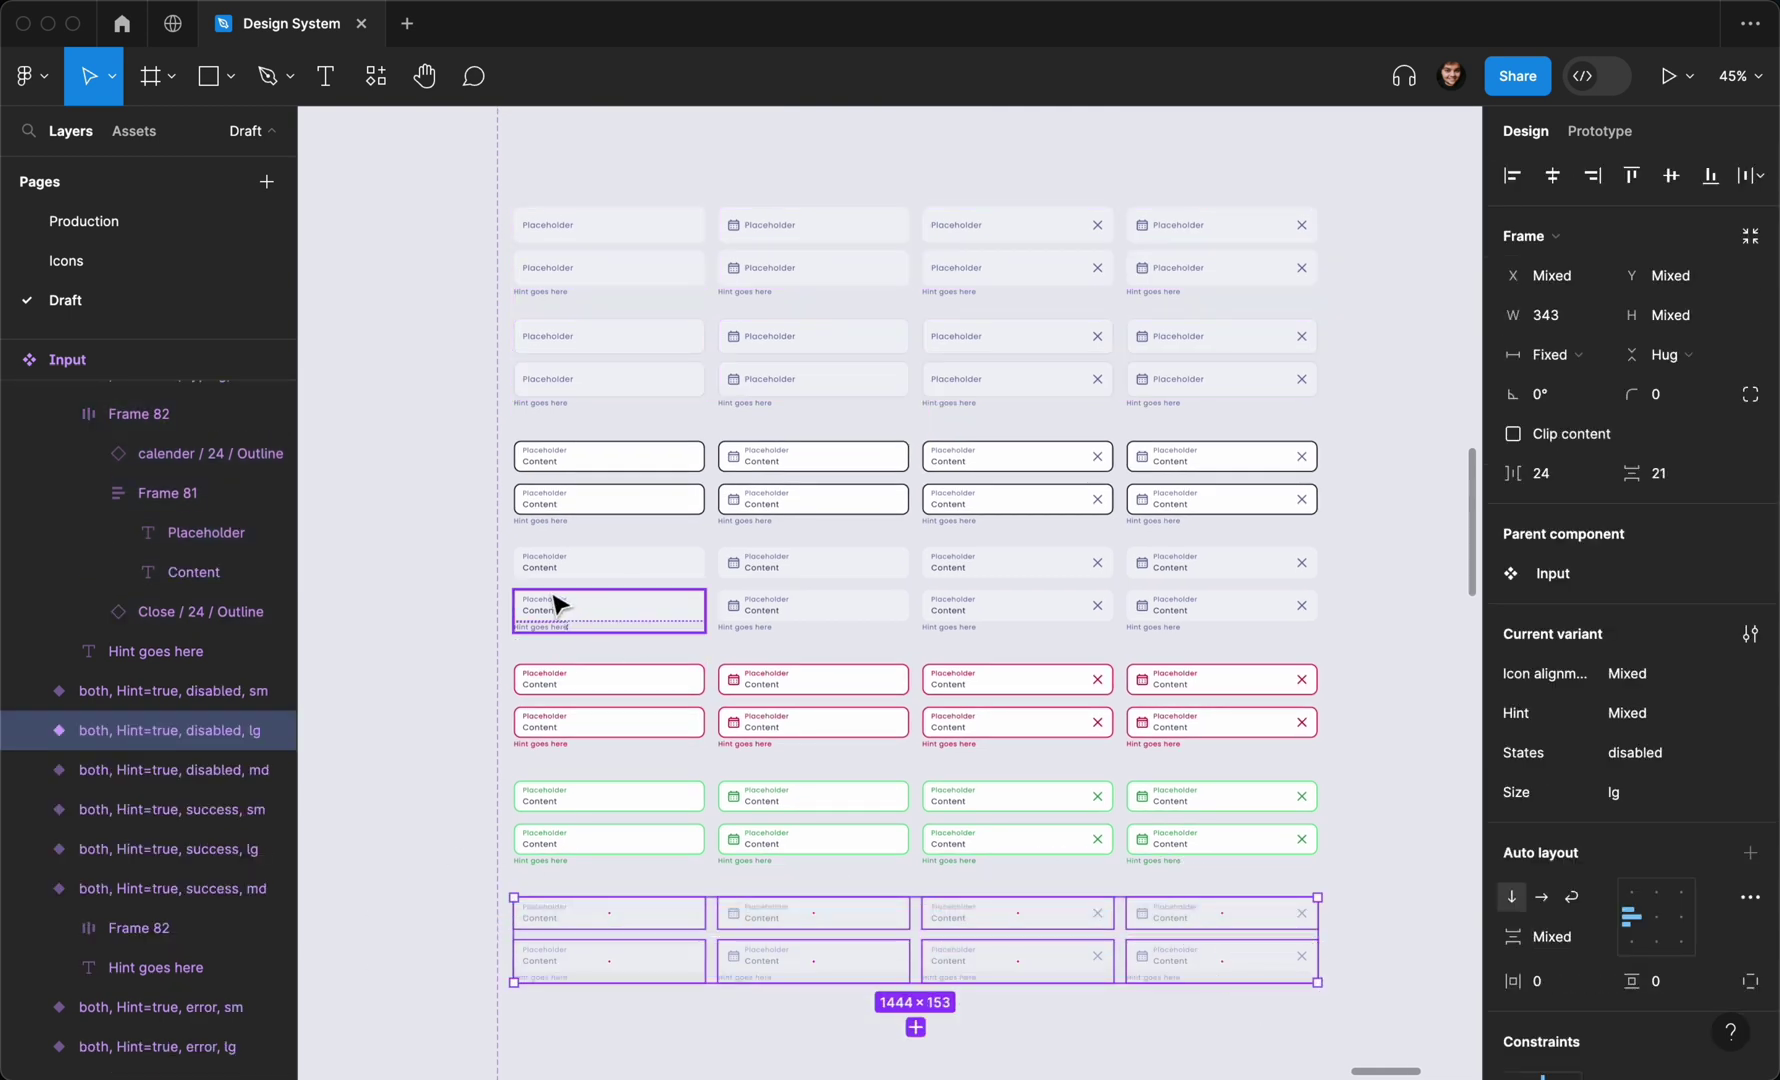
{"action": "left_click", "coordinate": [1271, 596], "text": "shift"}
{"action": "scroll", "coordinate": [1601, 701], "scroll_direction": "down", "scroll_amount": 7}
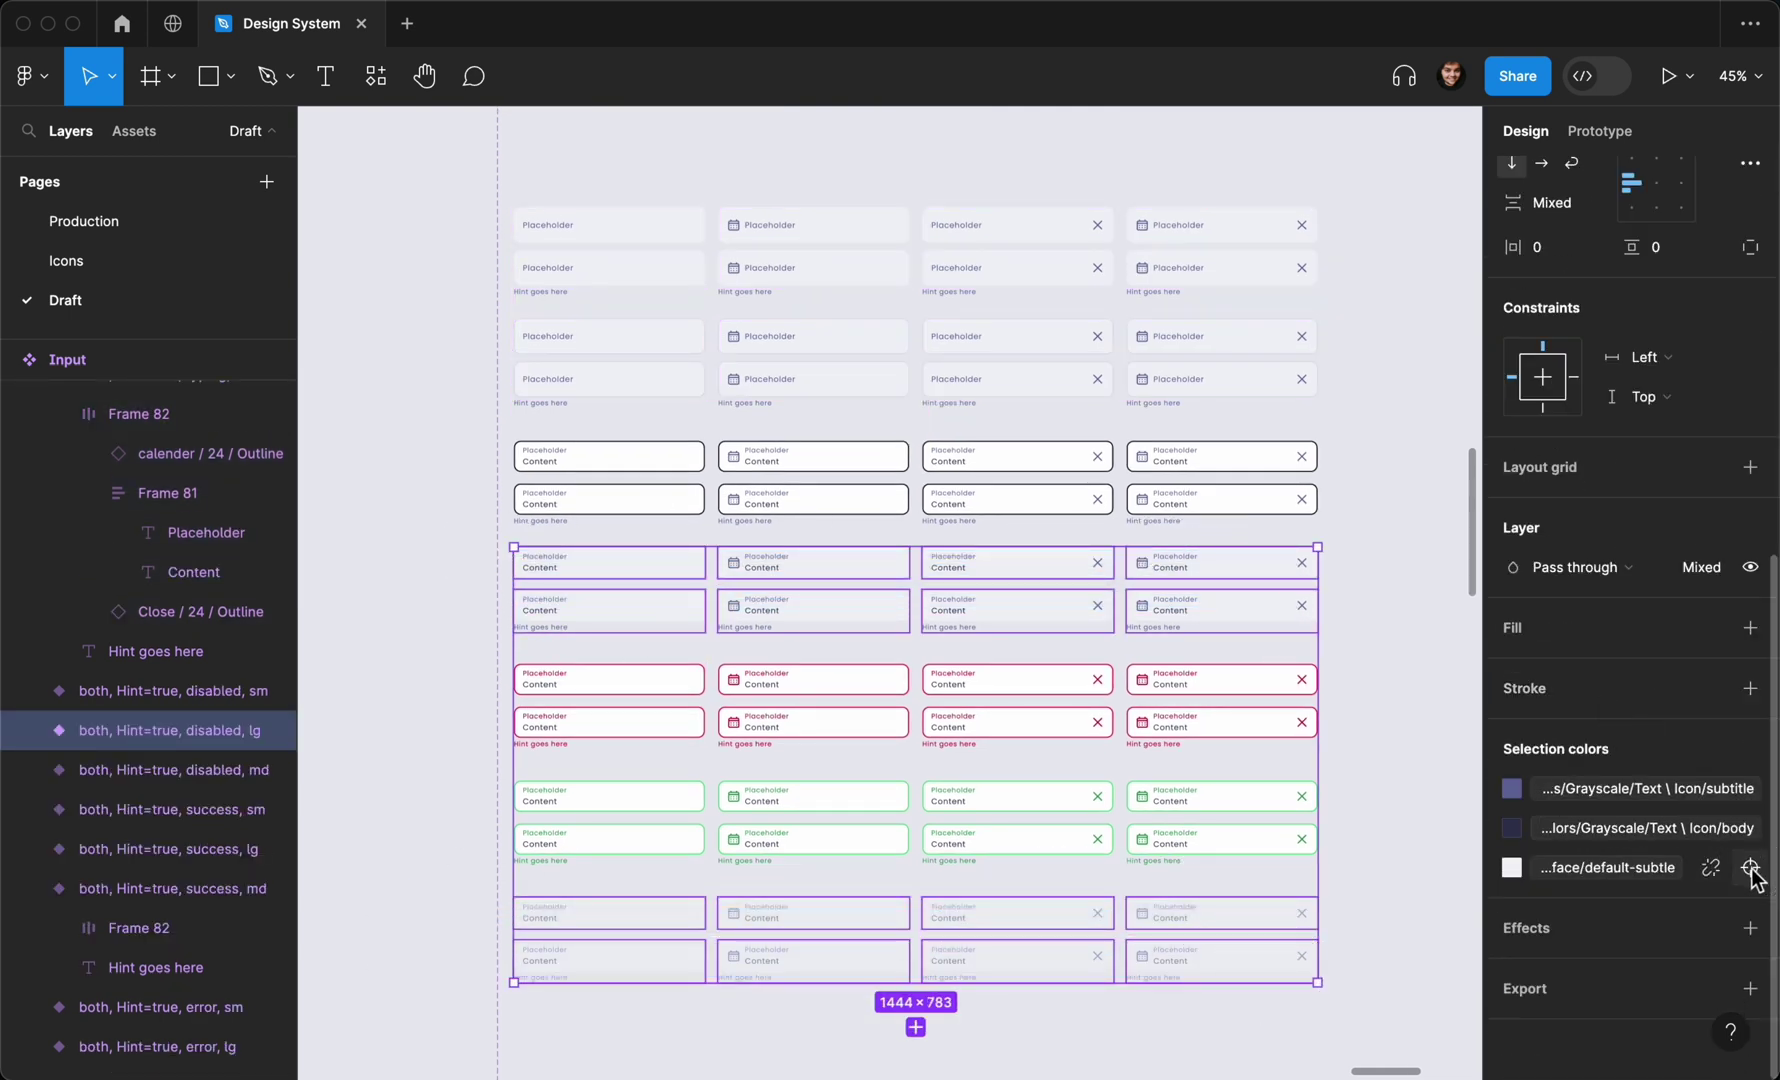
{"action": "left_click", "coordinate": [1750, 867]}
{"action": "scroll", "coordinate": [1677, 407], "scroll_direction": "up", "scroll_amount": 4}
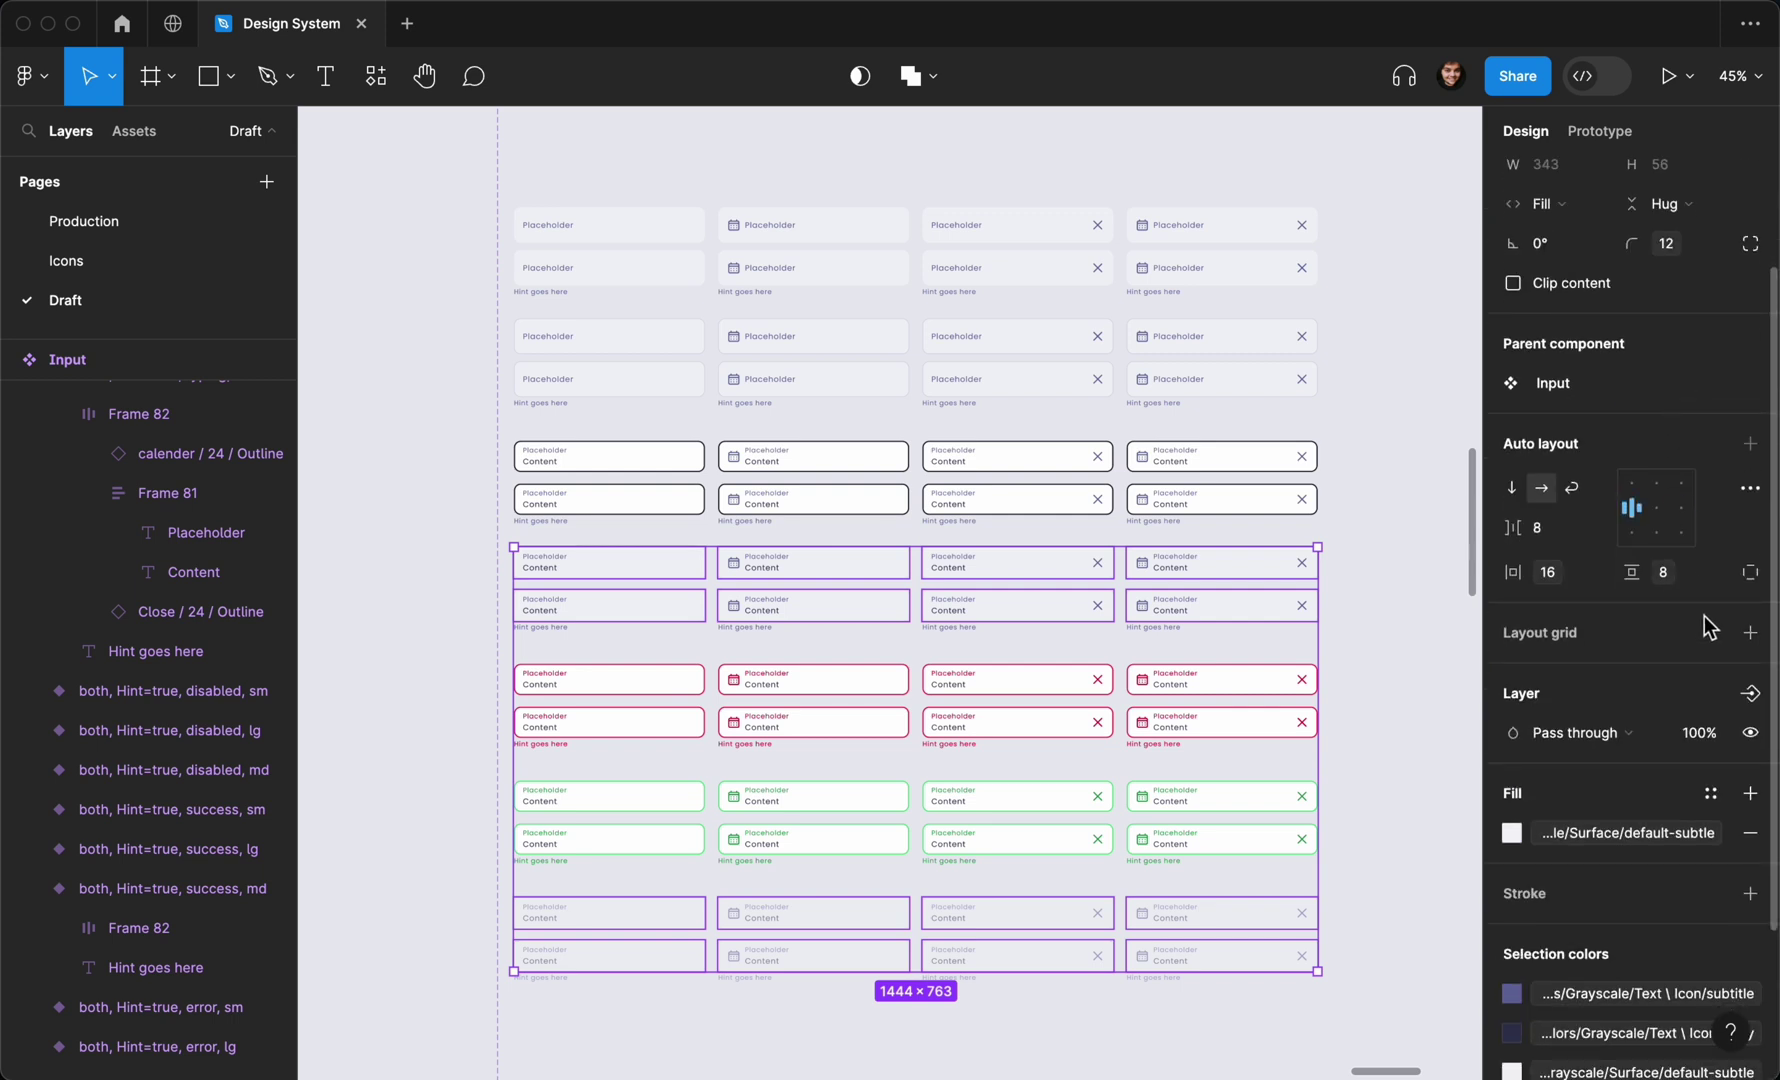
{"action": "left_click", "coordinate": [1717, 574]}
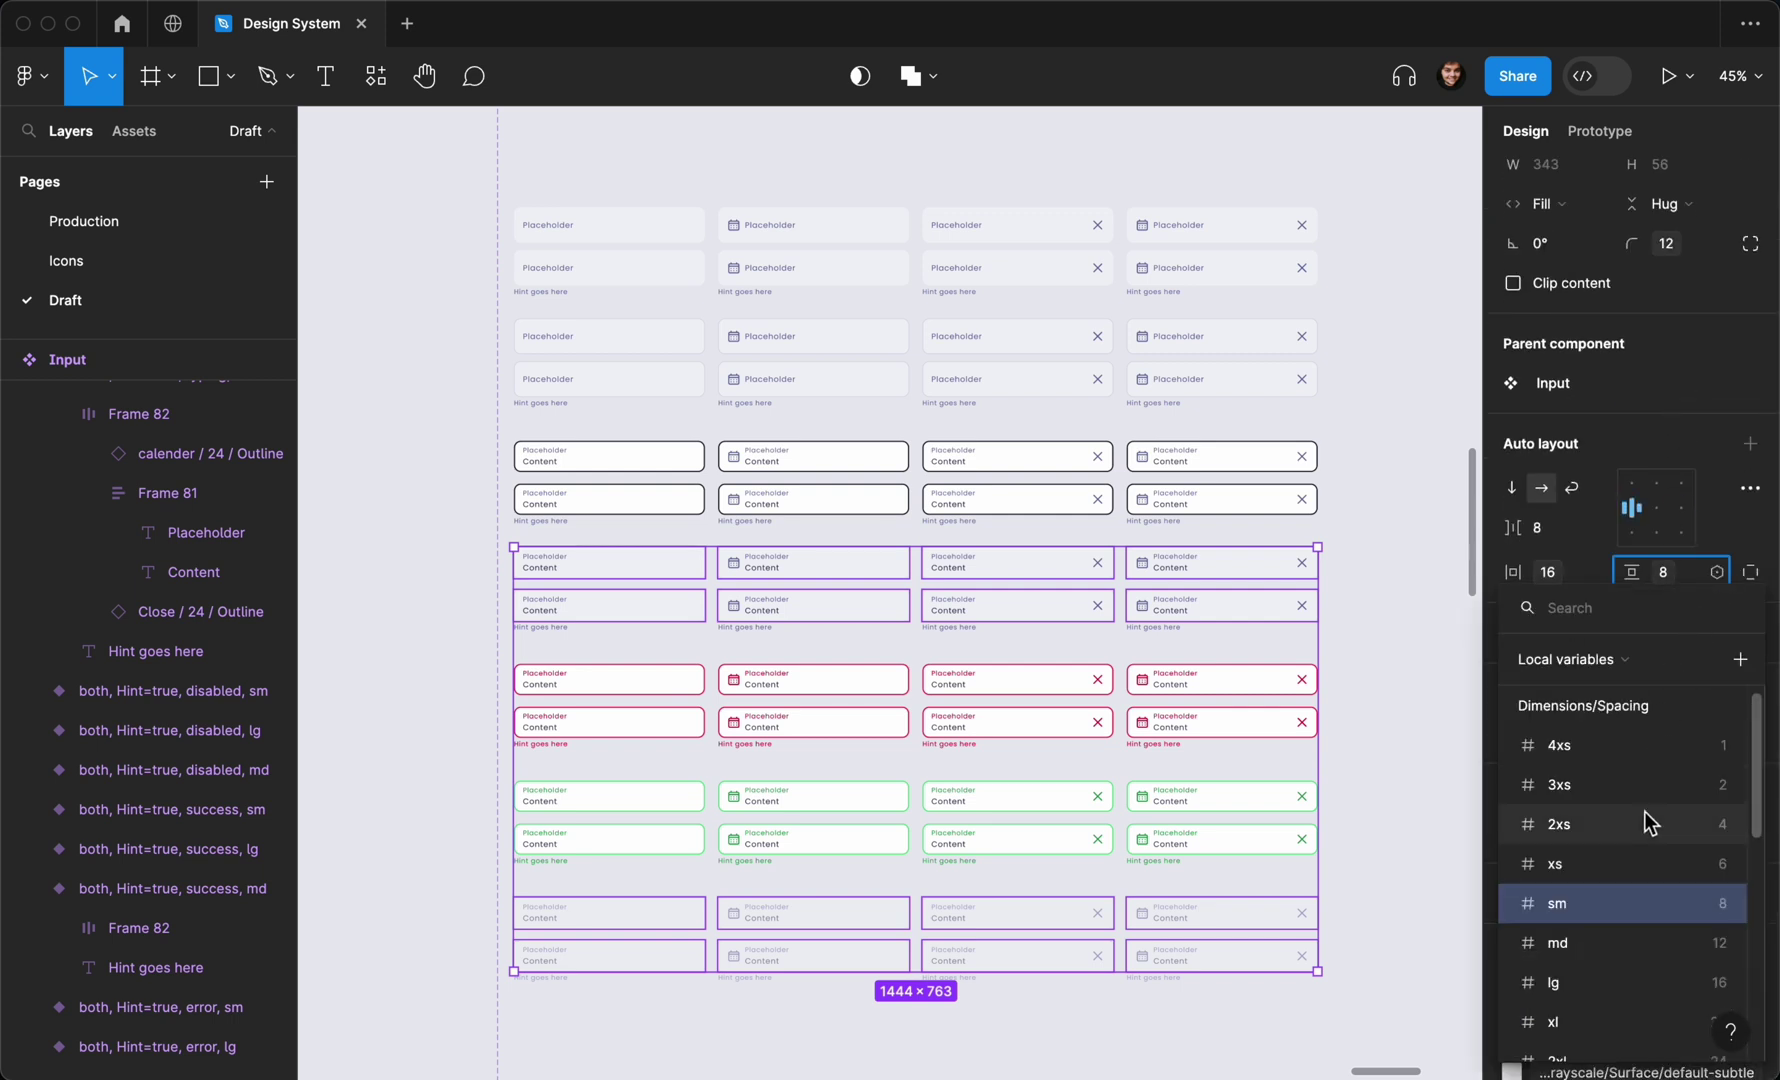
{"action": "left_click", "coordinate": [1638, 968]}
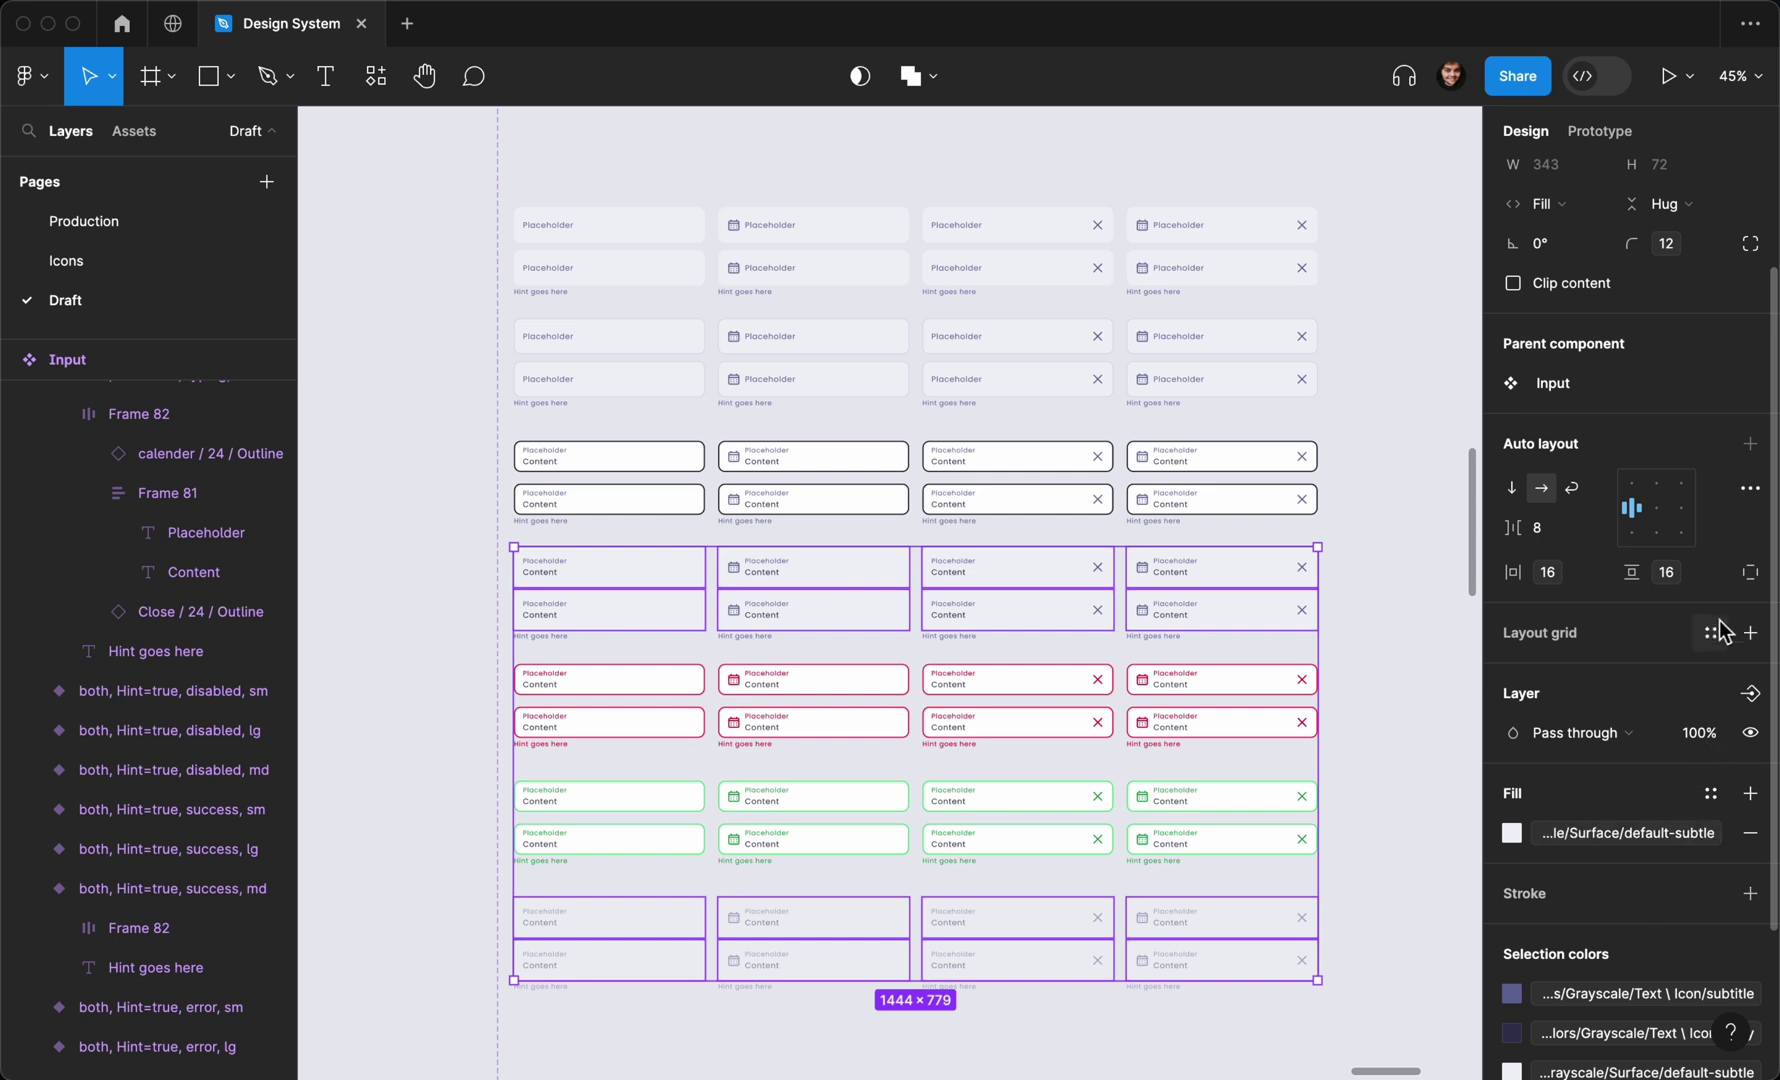
{"action": "left_click", "coordinate": [1719, 574]}
{"action": "left_click", "coordinate": [1676, 861]}
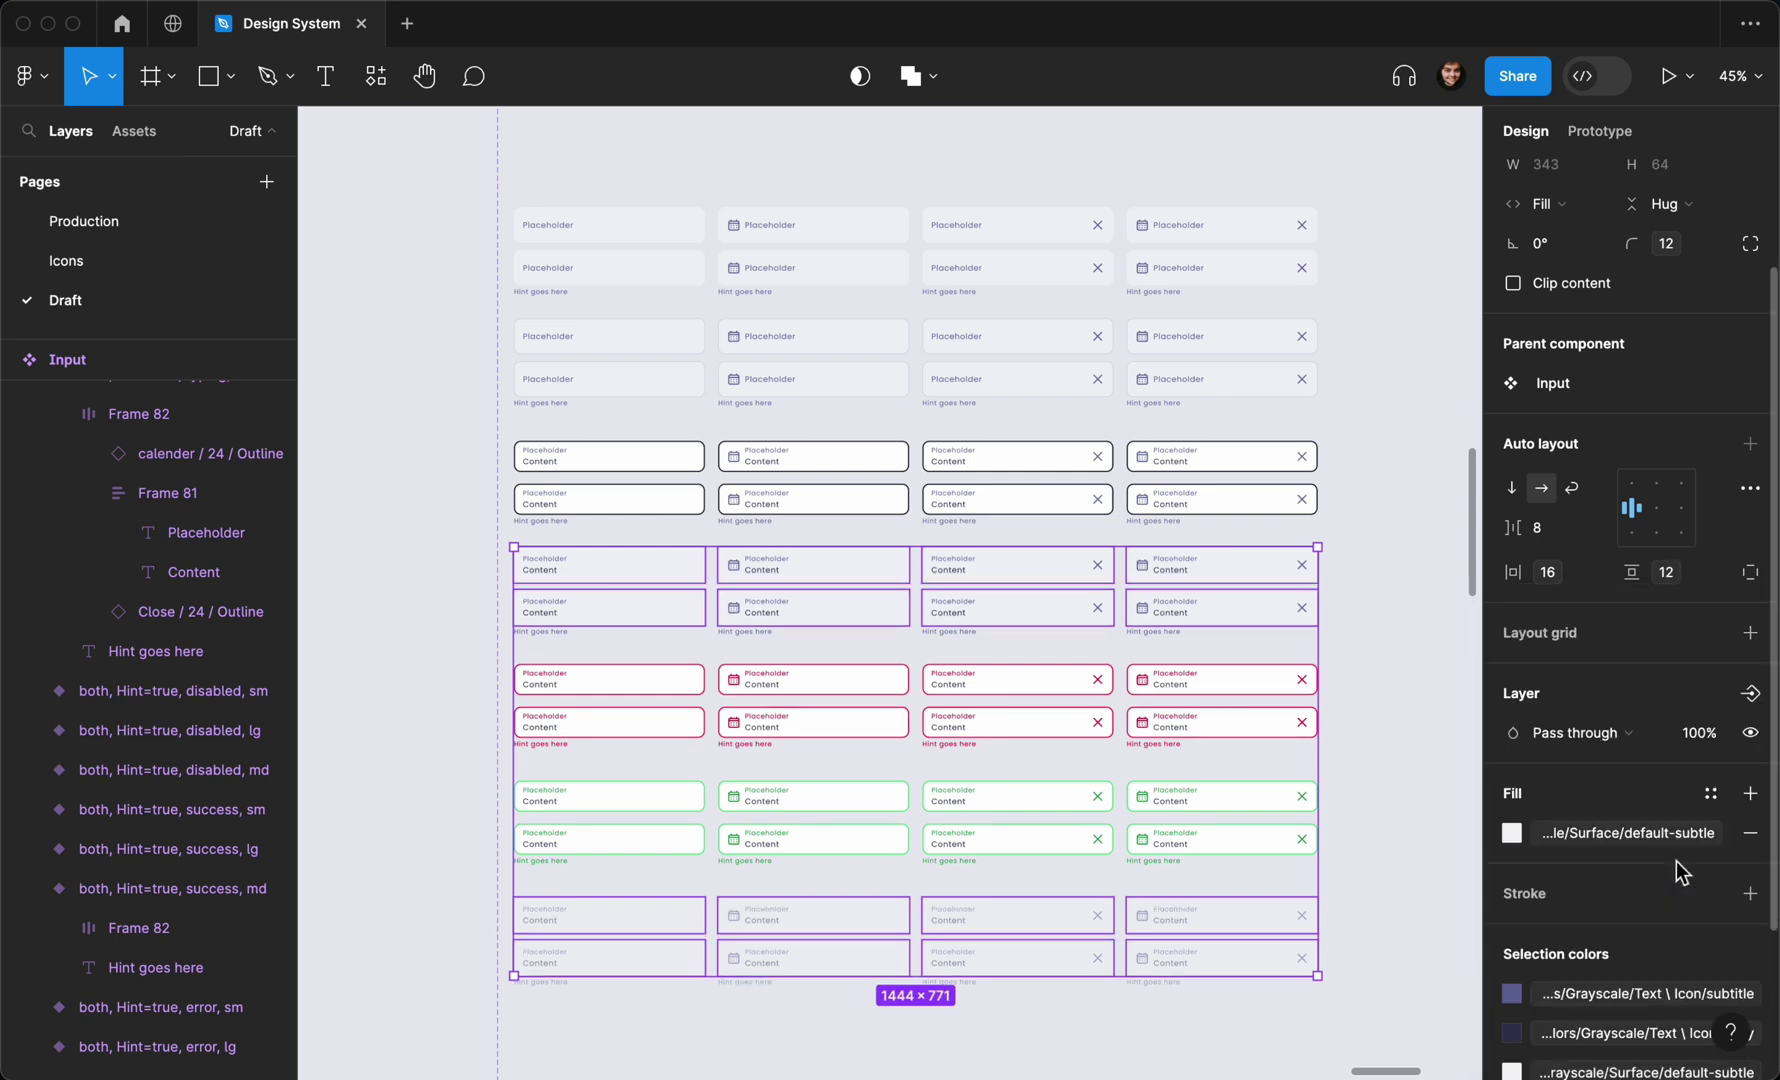
Set the vertical padding of the Surface/default filled frames in the lg typing, error and success variants to the md spacing variable (12)
{"action": "left_click_drag", "start_coordinate": [451, 438], "coordinate": [1207, 520]}
{"action": "left_click_drag", "start_coordinate": [467, 667], "coordinate": [1296, 843]}
{"action": "scroll", "coordinate": [1580, 810], "scroll_direction": "down", "scroll_amount": 7}
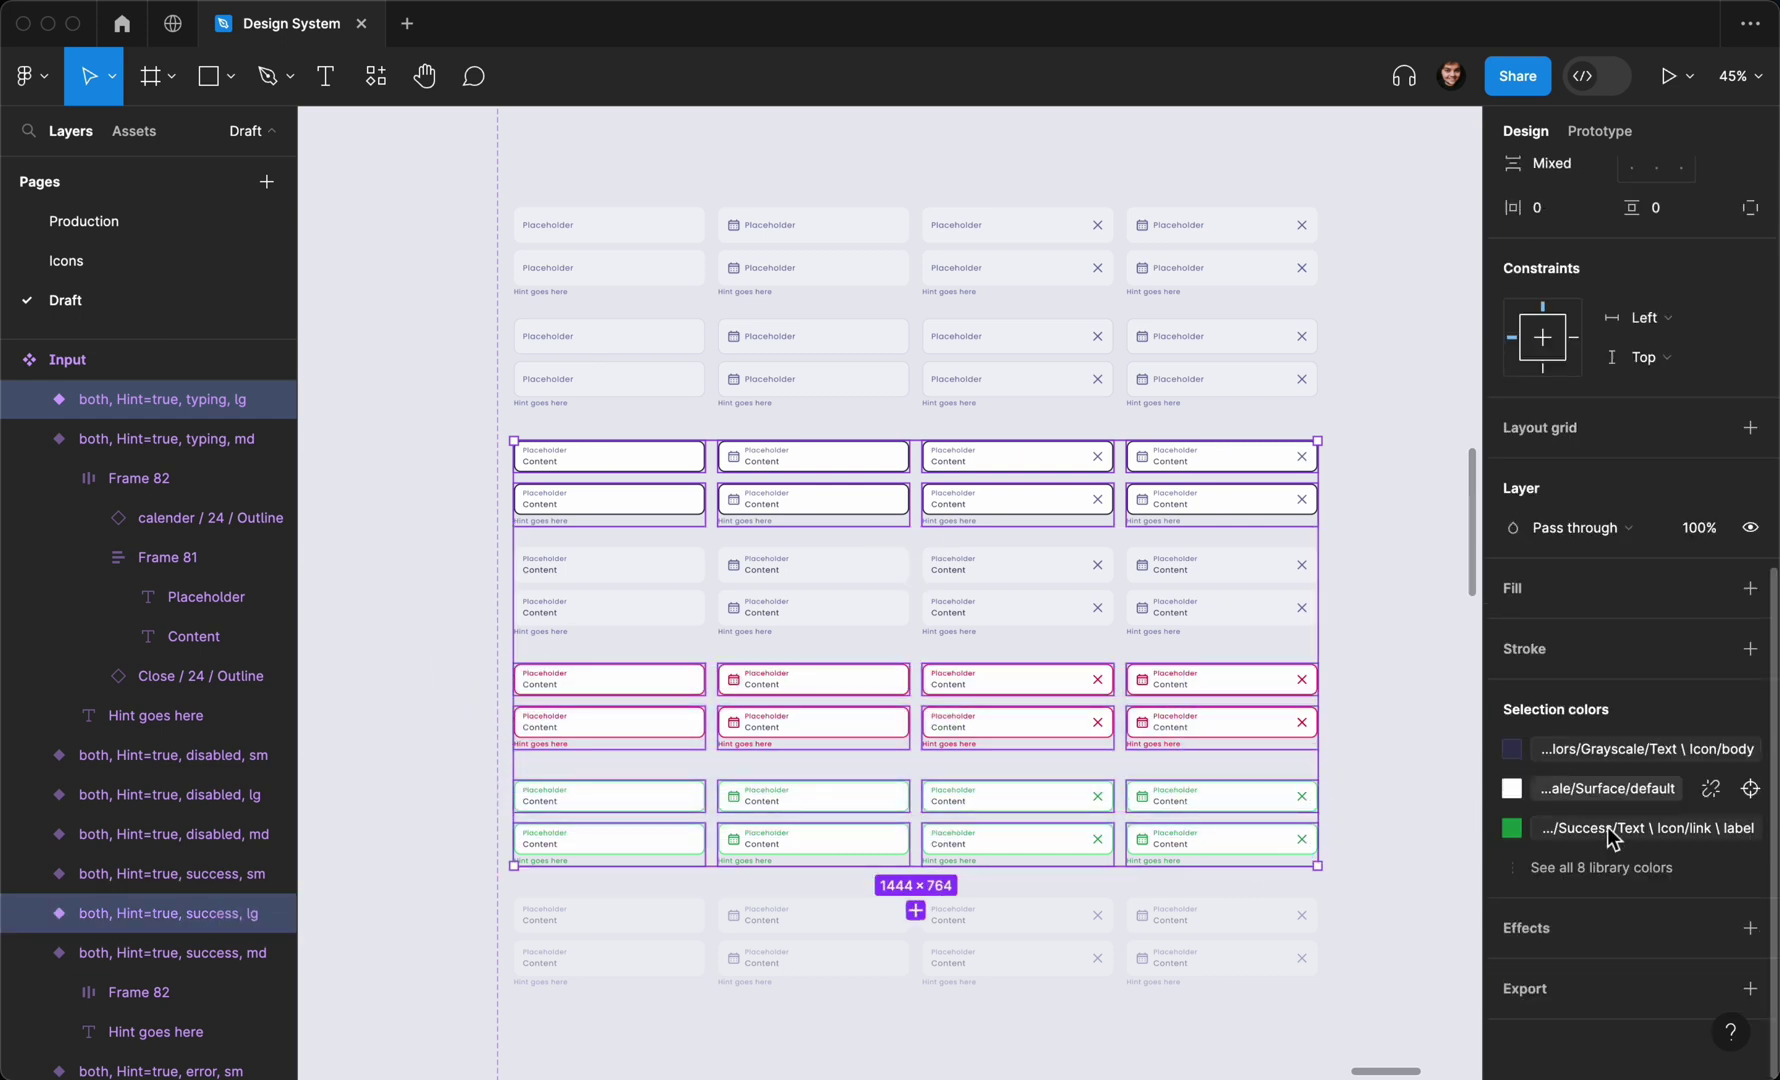
{"action": "left_click", "coordinate": [1755, 797]}
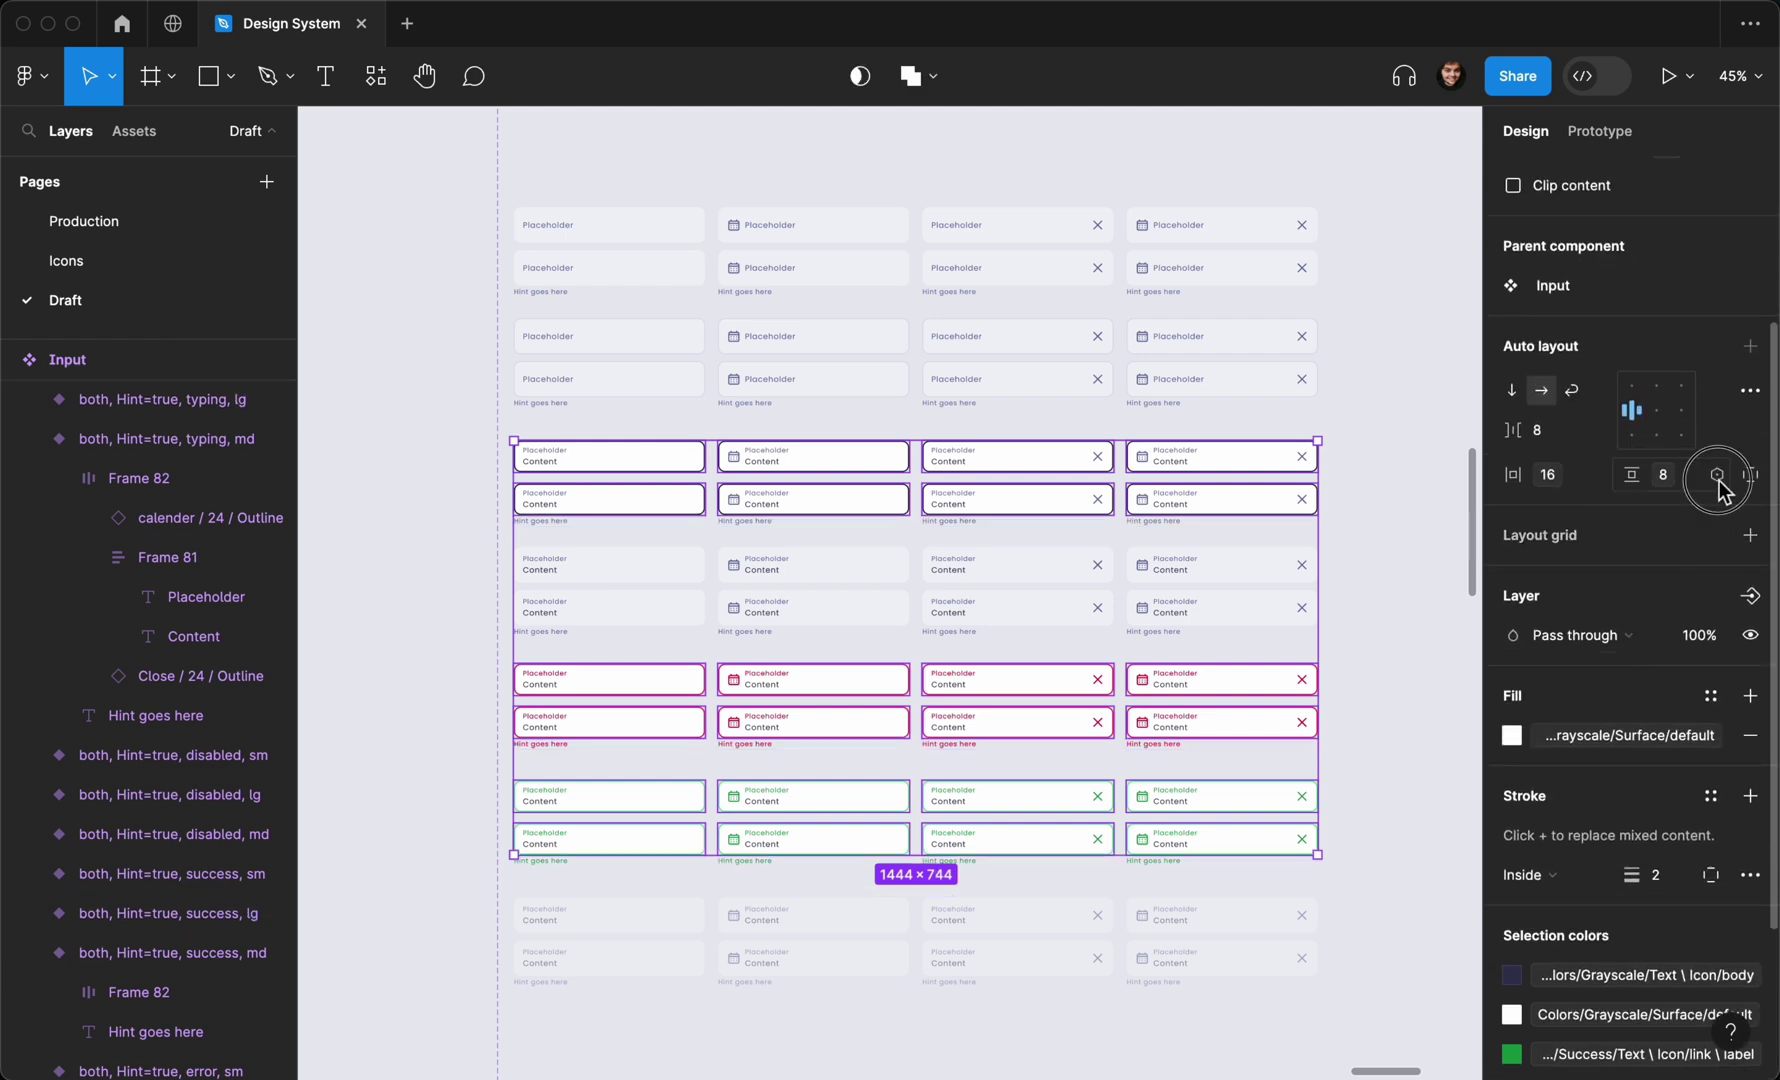
{"action": "left_click", "coordinate": [1718, 480]}
{"action": "left_click", "coordinate": [1635, 846]}
{"action": "left_click", "coordinate": [1358, 695]}
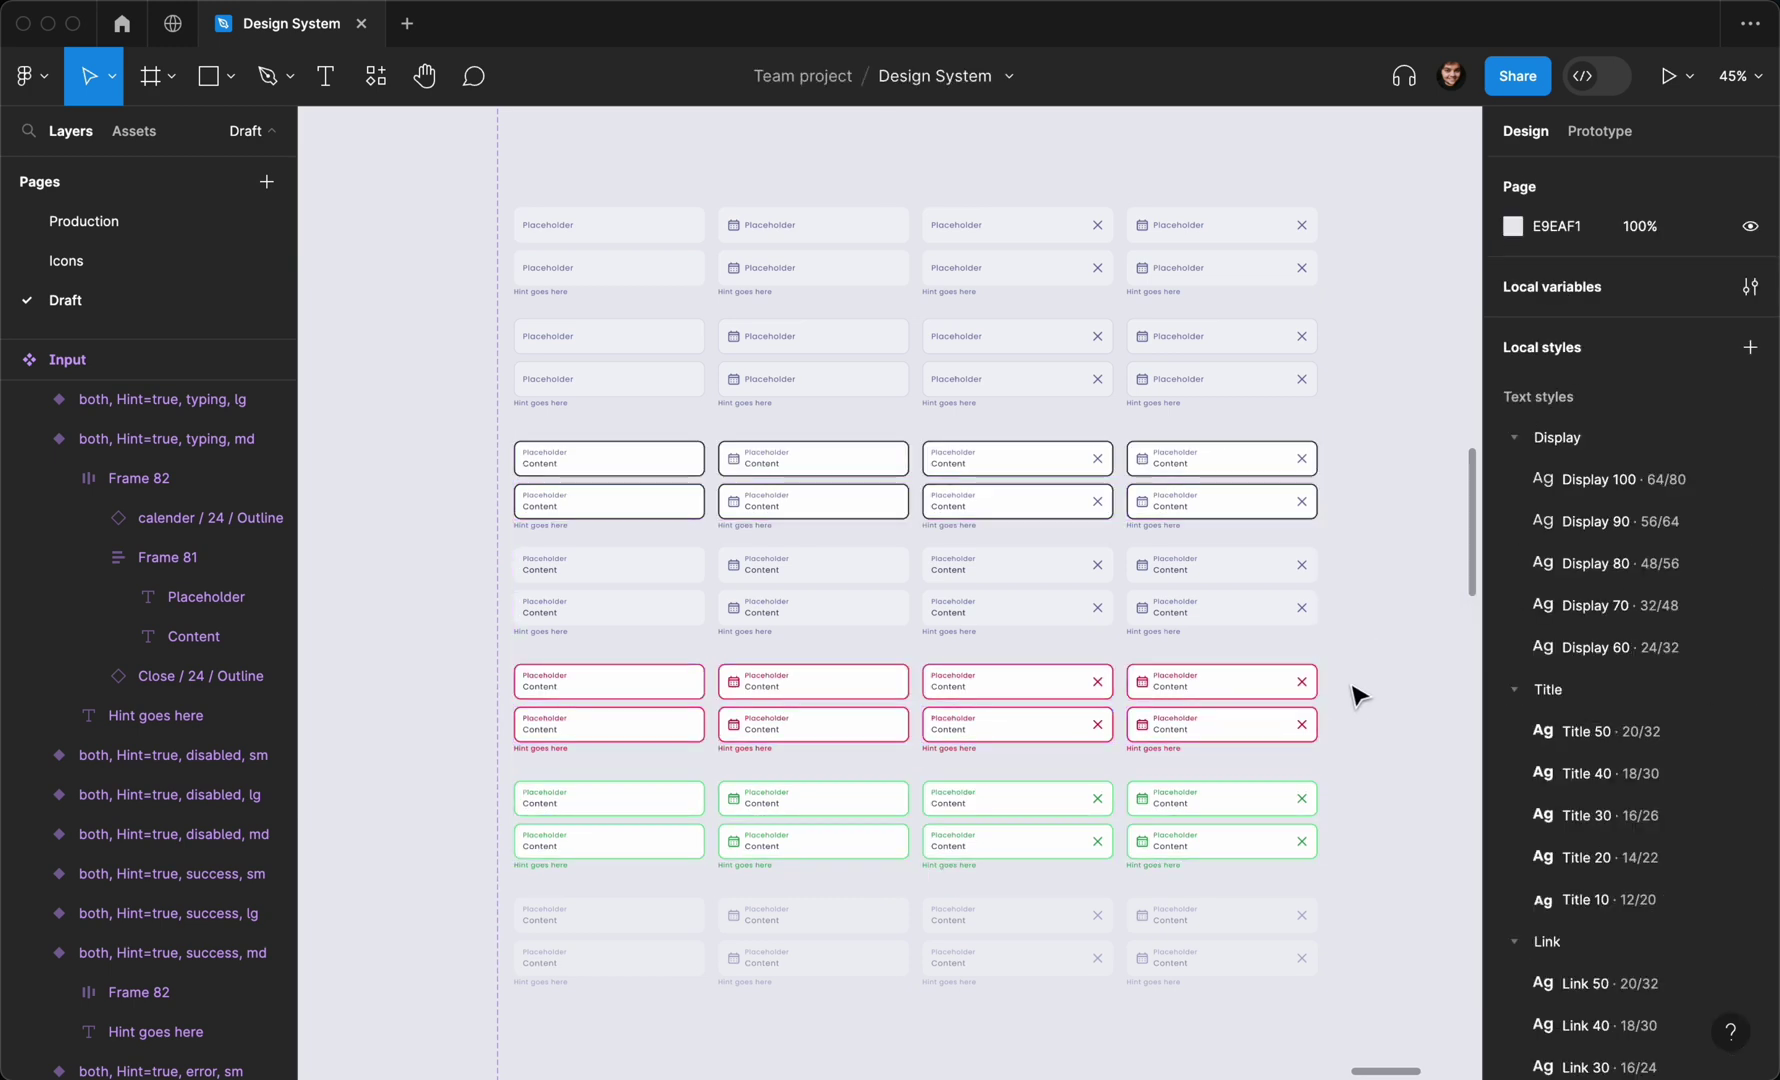
Compare the md and lg input variants and inspect the frame of an md success variant for its height and padding
{"action": "scroll", "coordinate": [1358, 695], "scroll_direction": "down", "scroll_amount": 5}
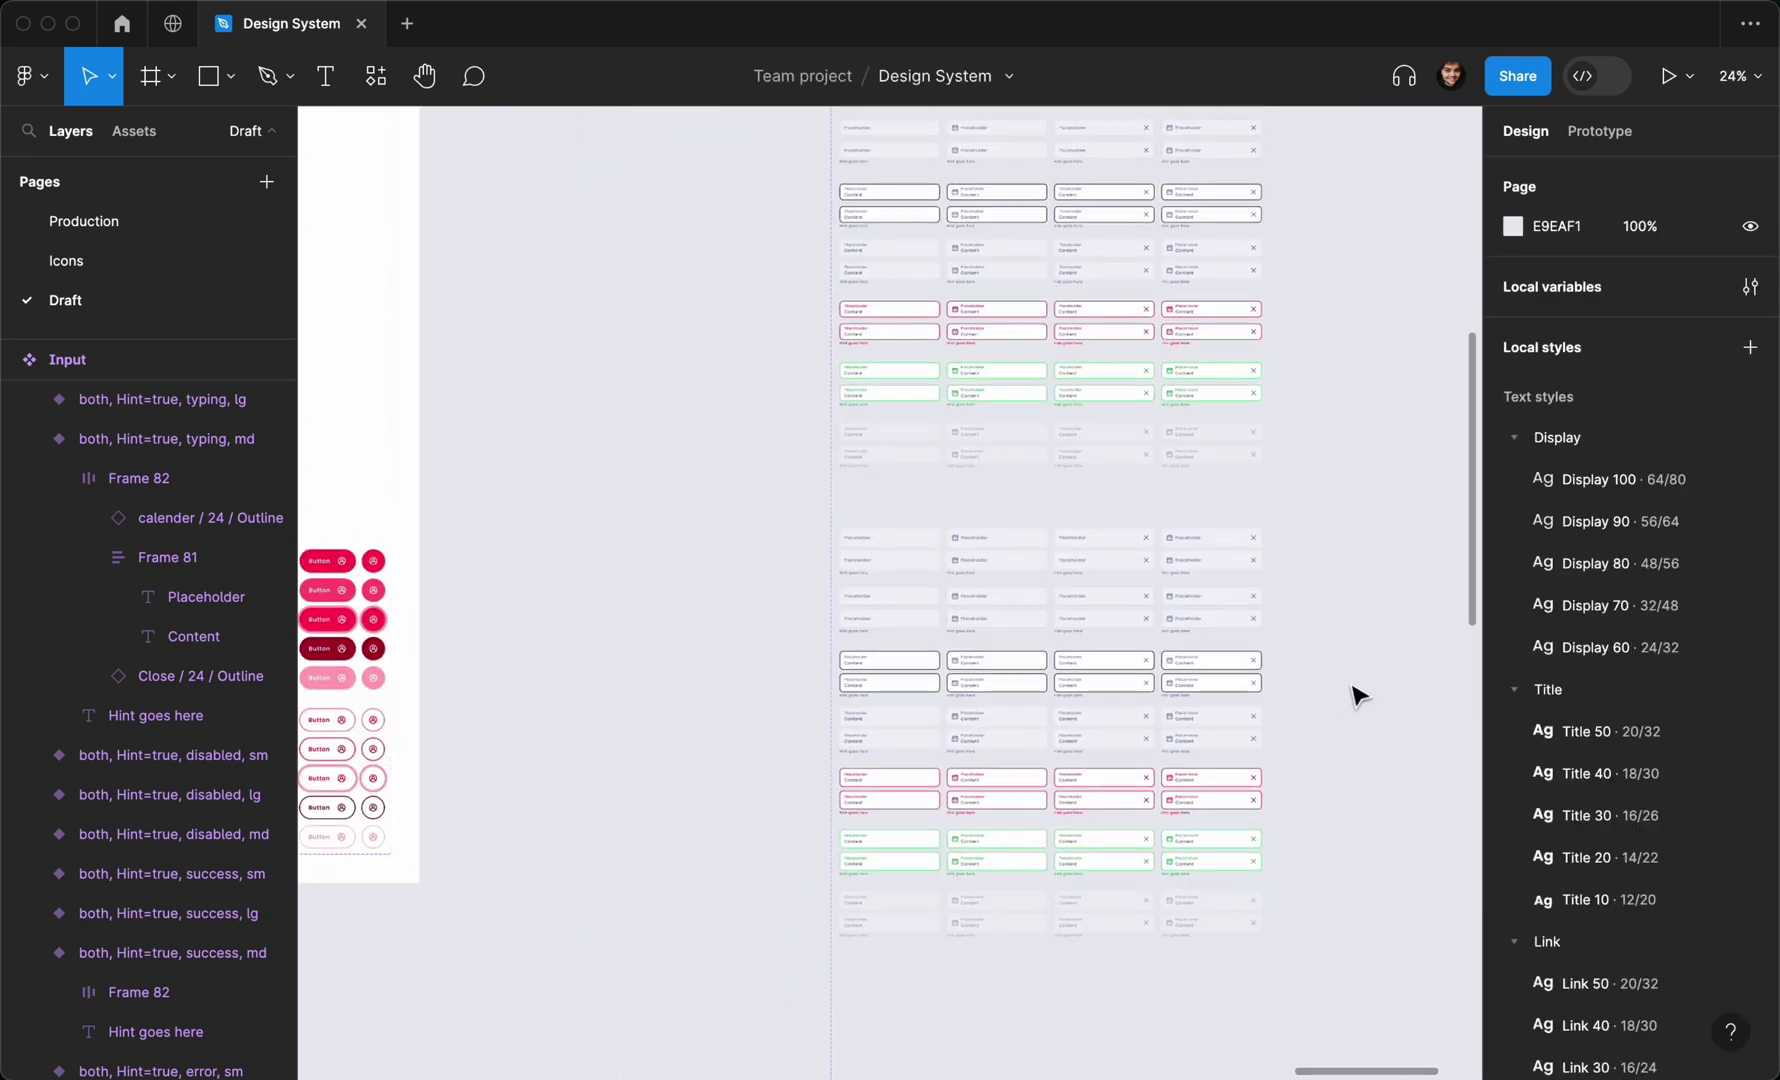
{"action": "scroll", "coordinate": [1270, 712], "scroll_direction": "up", "scroll_amount": 2}
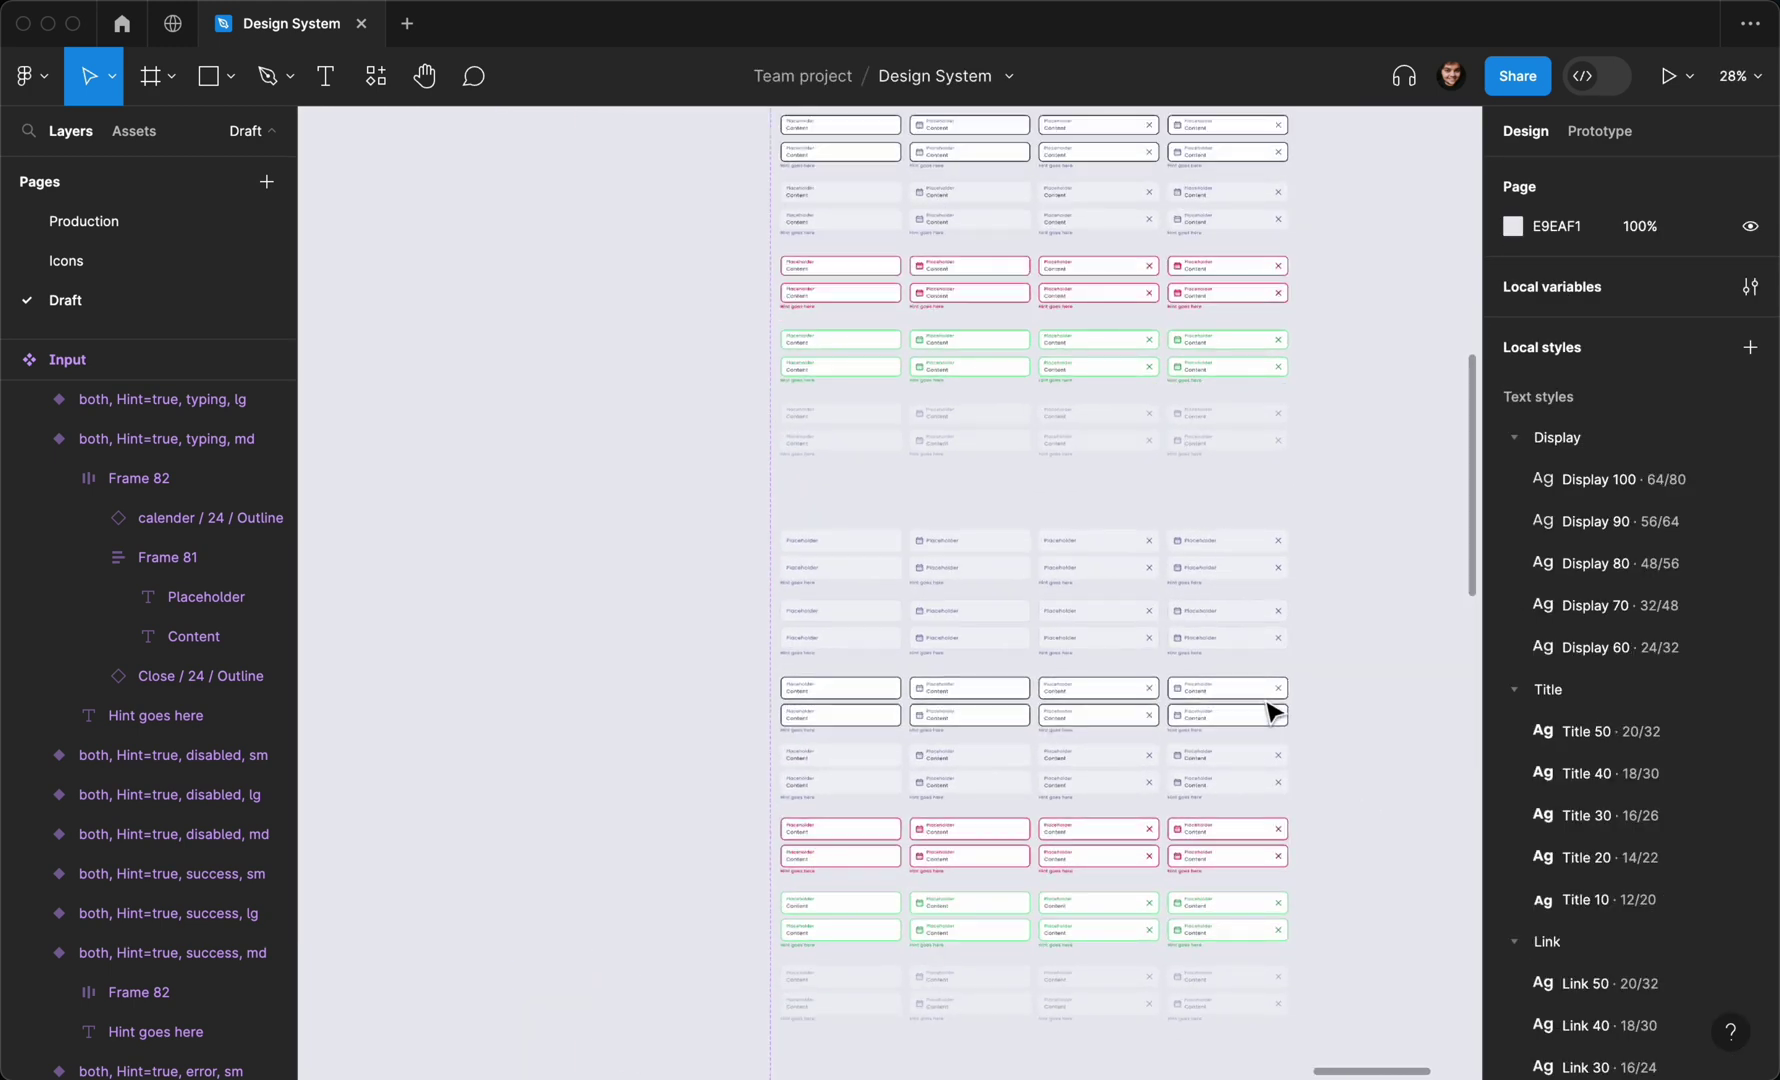
{"action": "scroll", "coordinate": [1270, 712], "scroll_direction": "up", "scroll_amount": 4}
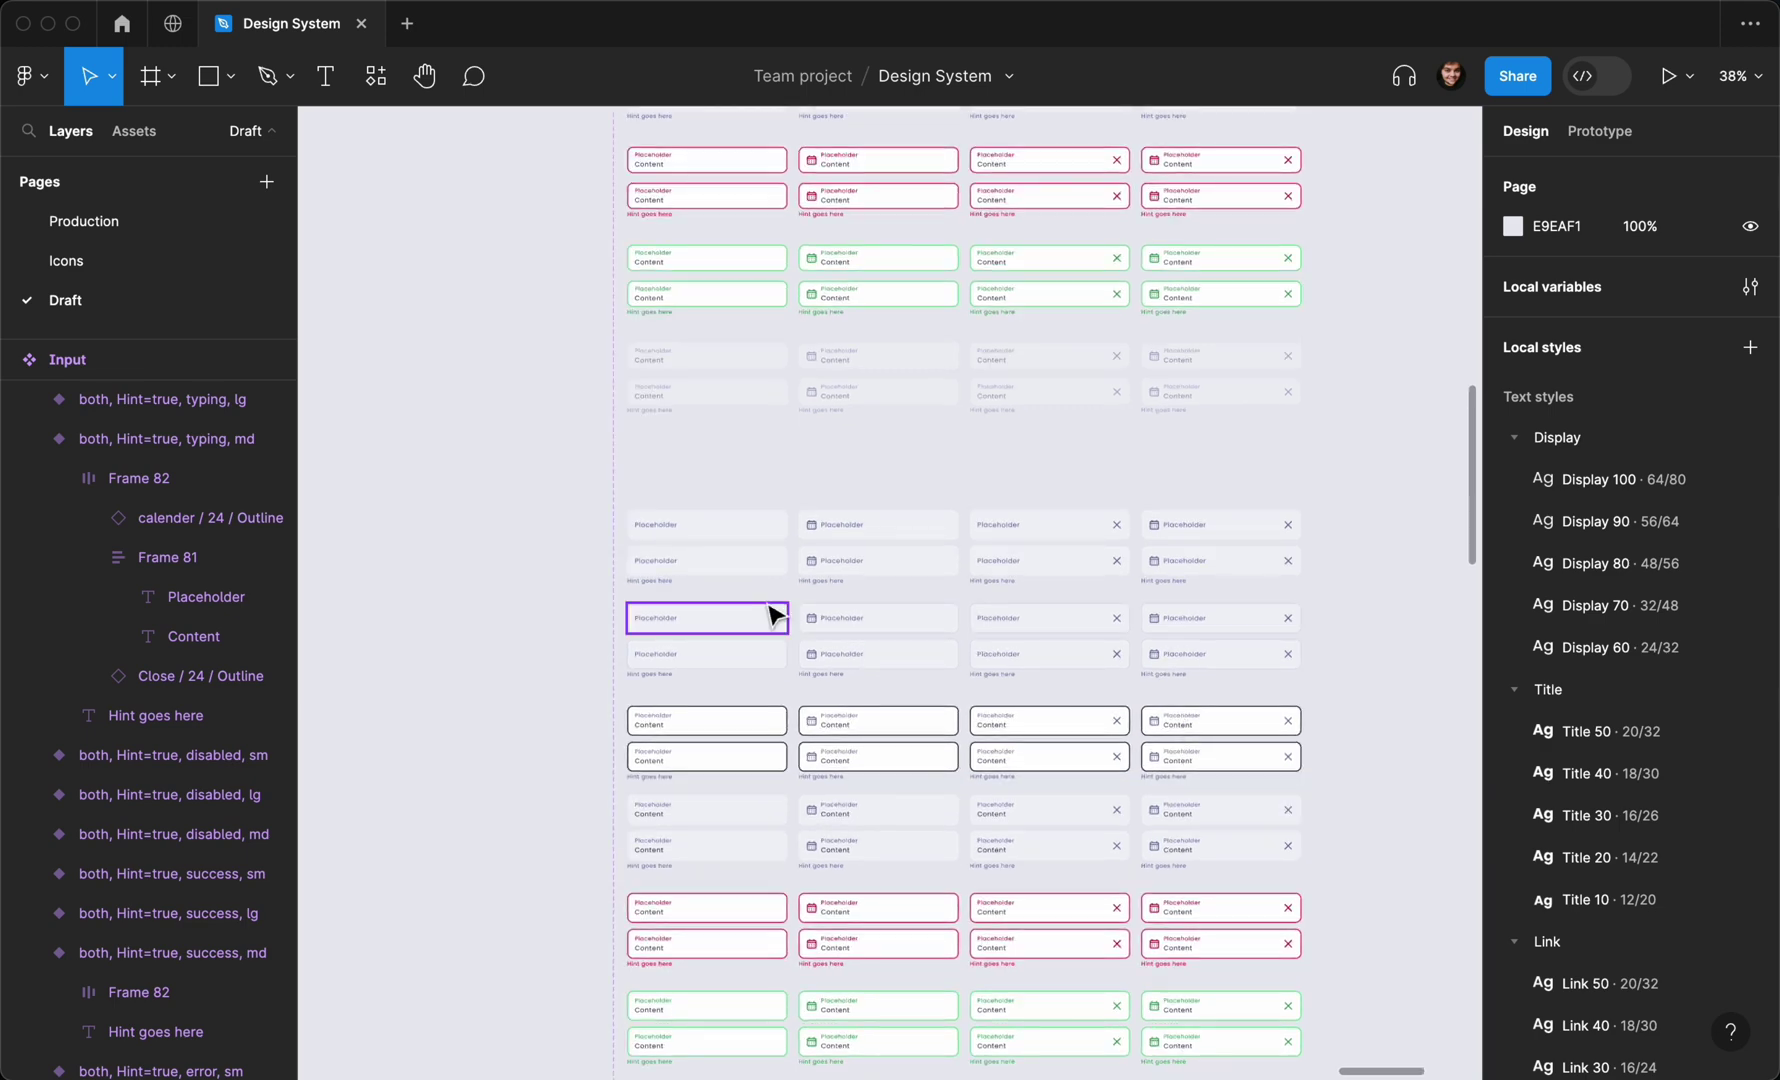
{"action": "scroll", "coordinate": [767, 608], "scroll_direction": "up", "scroll_amount": 3}
{"action": "scroll", "coordinate": [755, 580], "scroll_direction": "up", "scroll_amount": 2}
{"action": "left_click", "coordinate": [741, 548]}
{"action": "scroll", "coordinate": [745, 553], "scroll_direction": "up", "scroll_amount": 4}
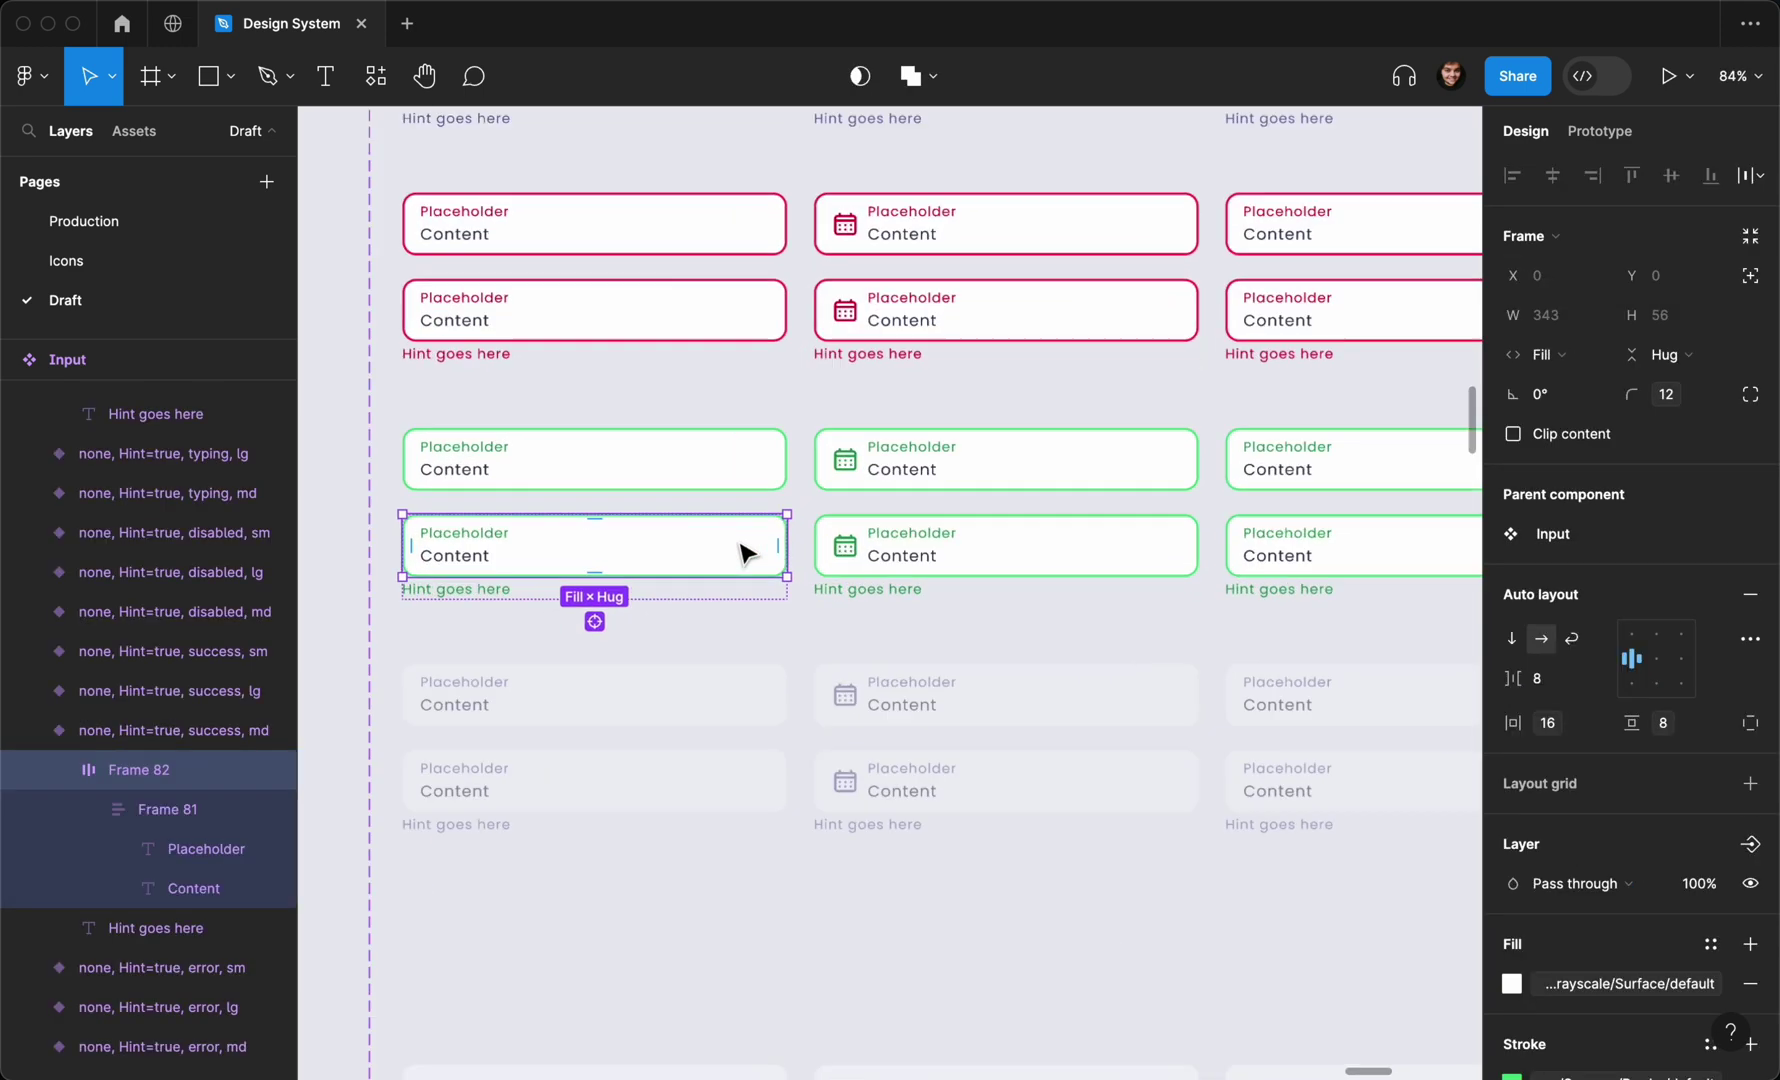
{"action": "scroll", "coordinate": [1245, 509], "scroll_direction": "down", "scroll_amount": 4}
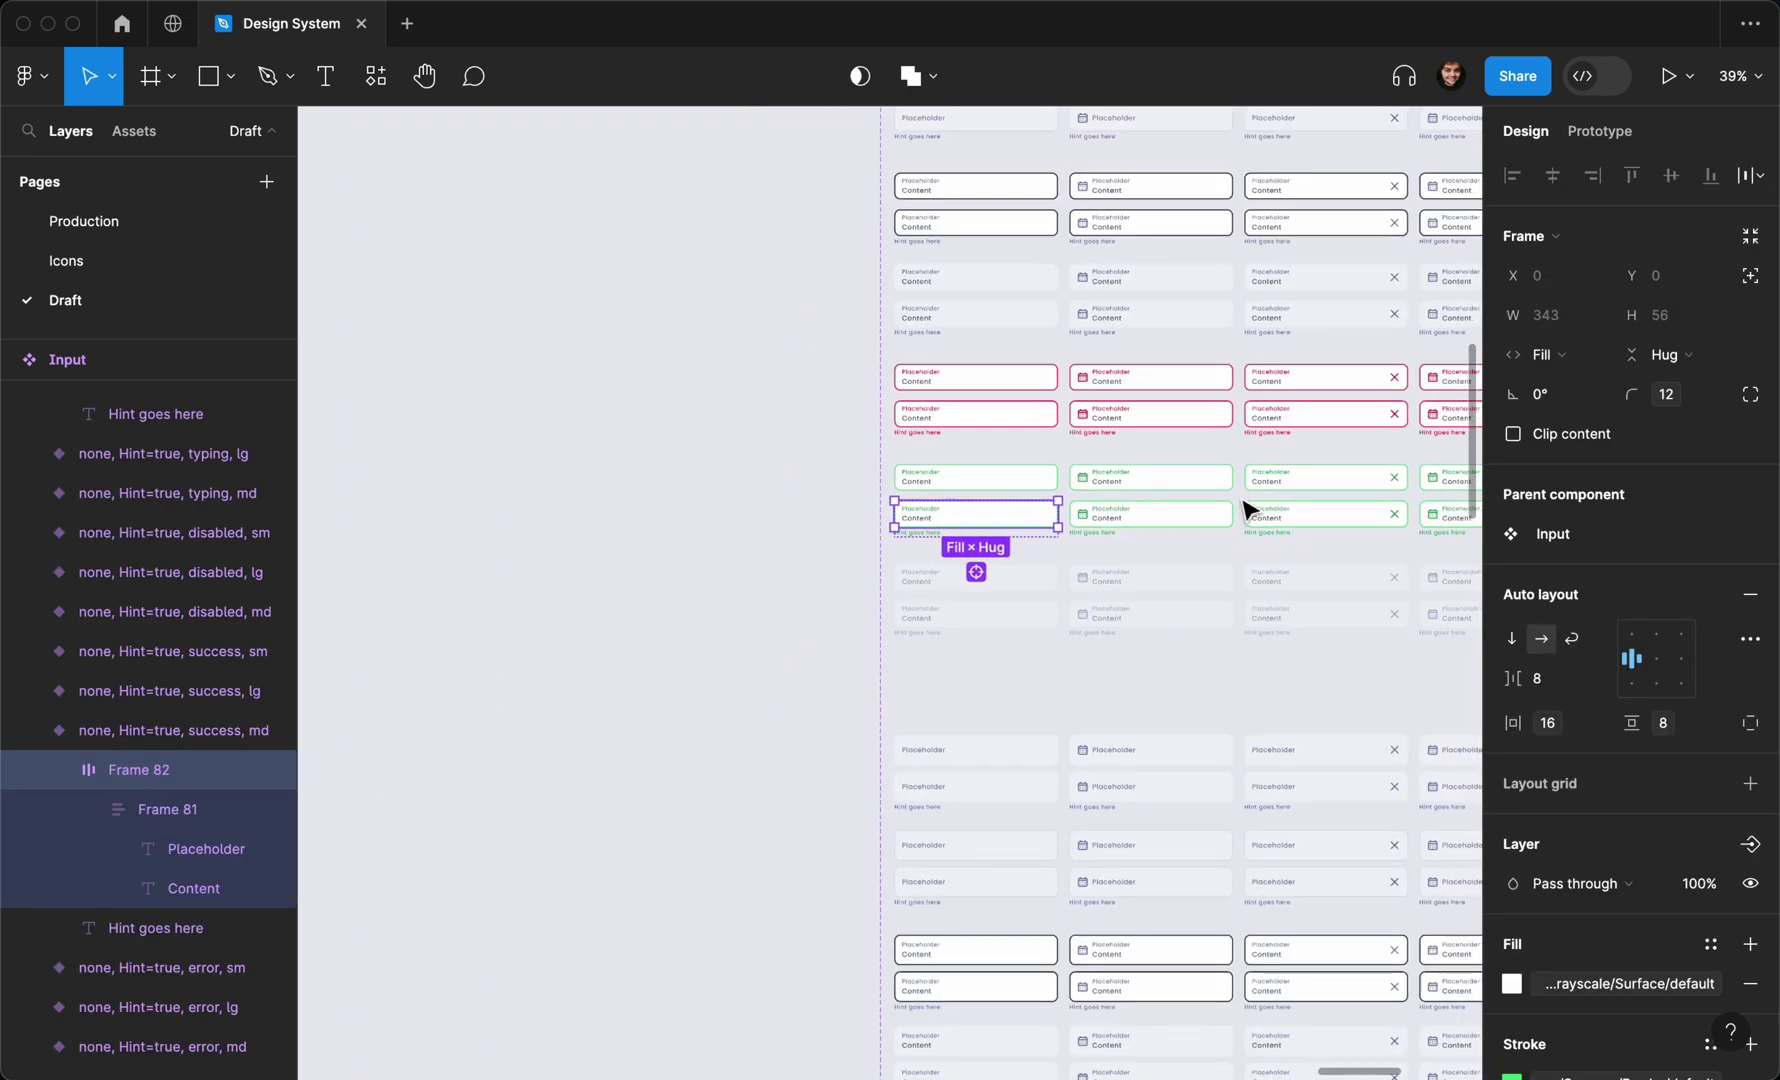
Set the corner radius of the default-subtle filled frames in all lg input variants to the lg variable (16)
{"action": "scroll", "coordinate": [1245, 509], "scroll_direction": "right", "scroll_amount": 3}
{"action": "left_click", "coordinate": [1060, 707]}
{"action": "key", "text": "Escape"}
{"action": "scroll", "coordinate": [1058, 707], "scroll_direction": "down", "scroll_amount": 2}
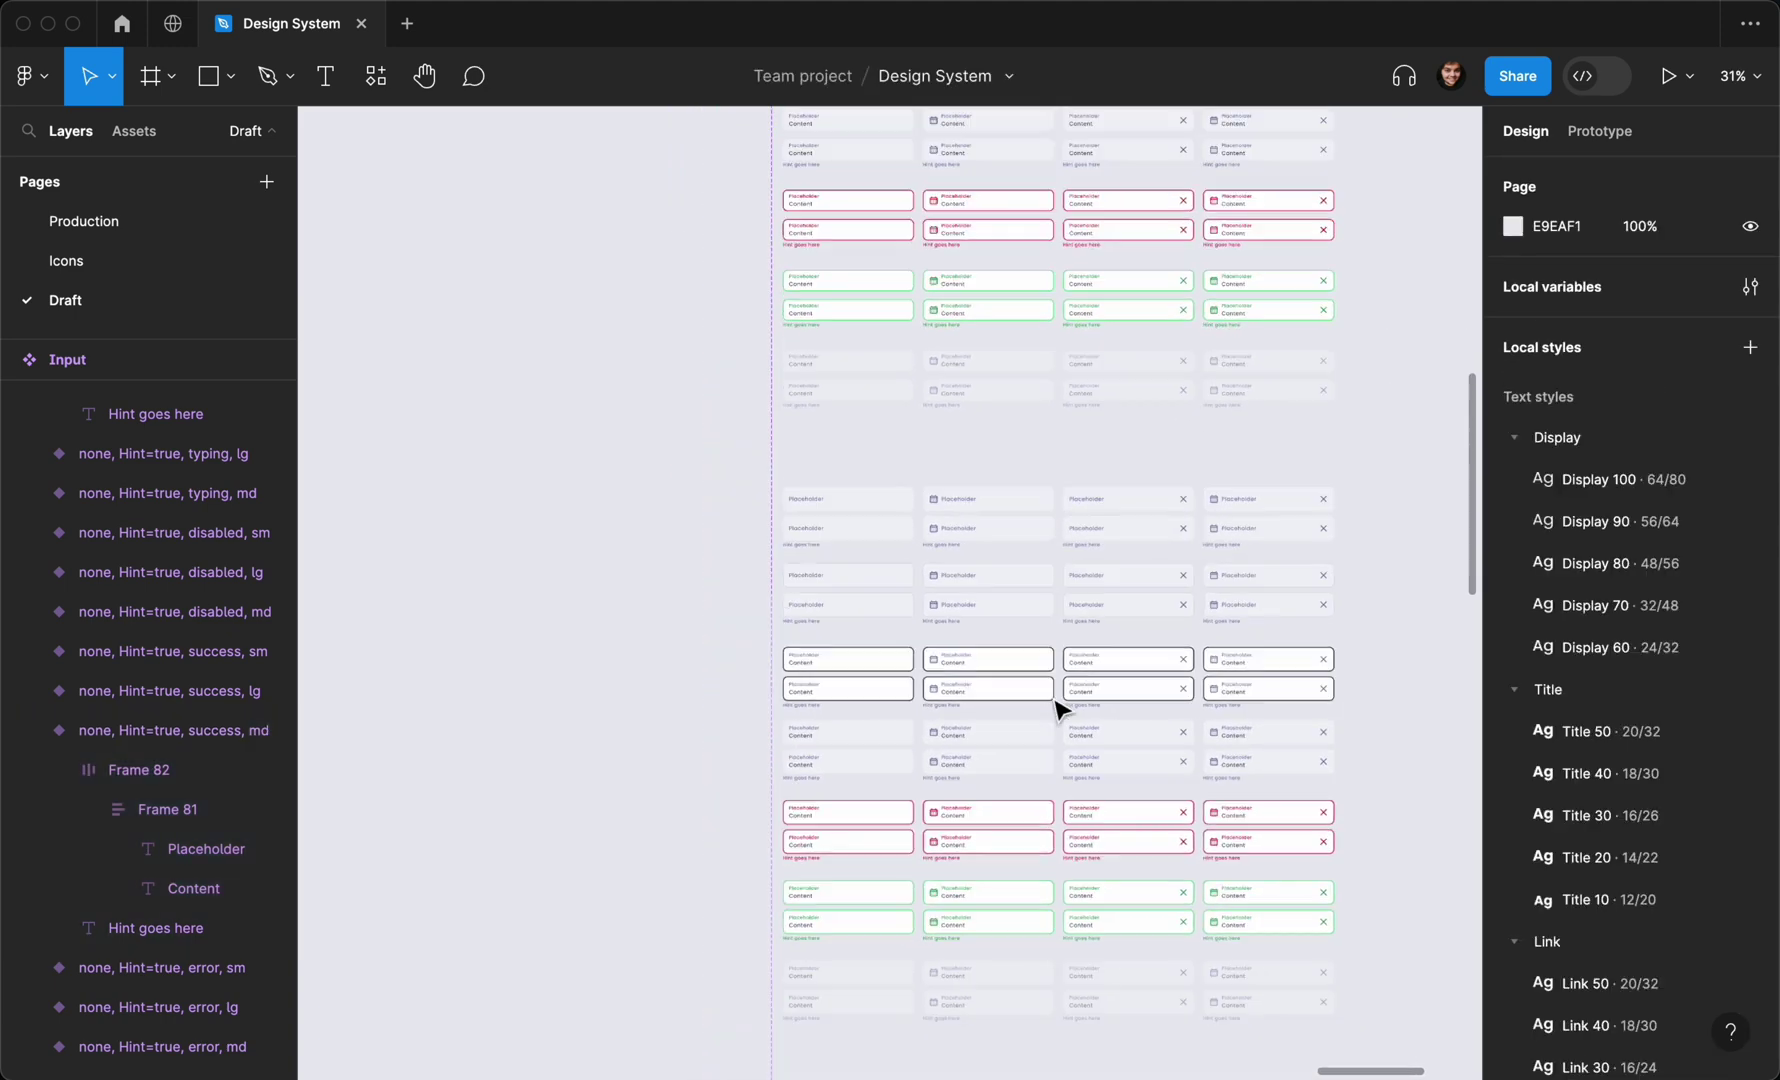
{"action": "left_click_drag", "start_coordinate": [724, 484], "coordinate": [1352, 1036]}
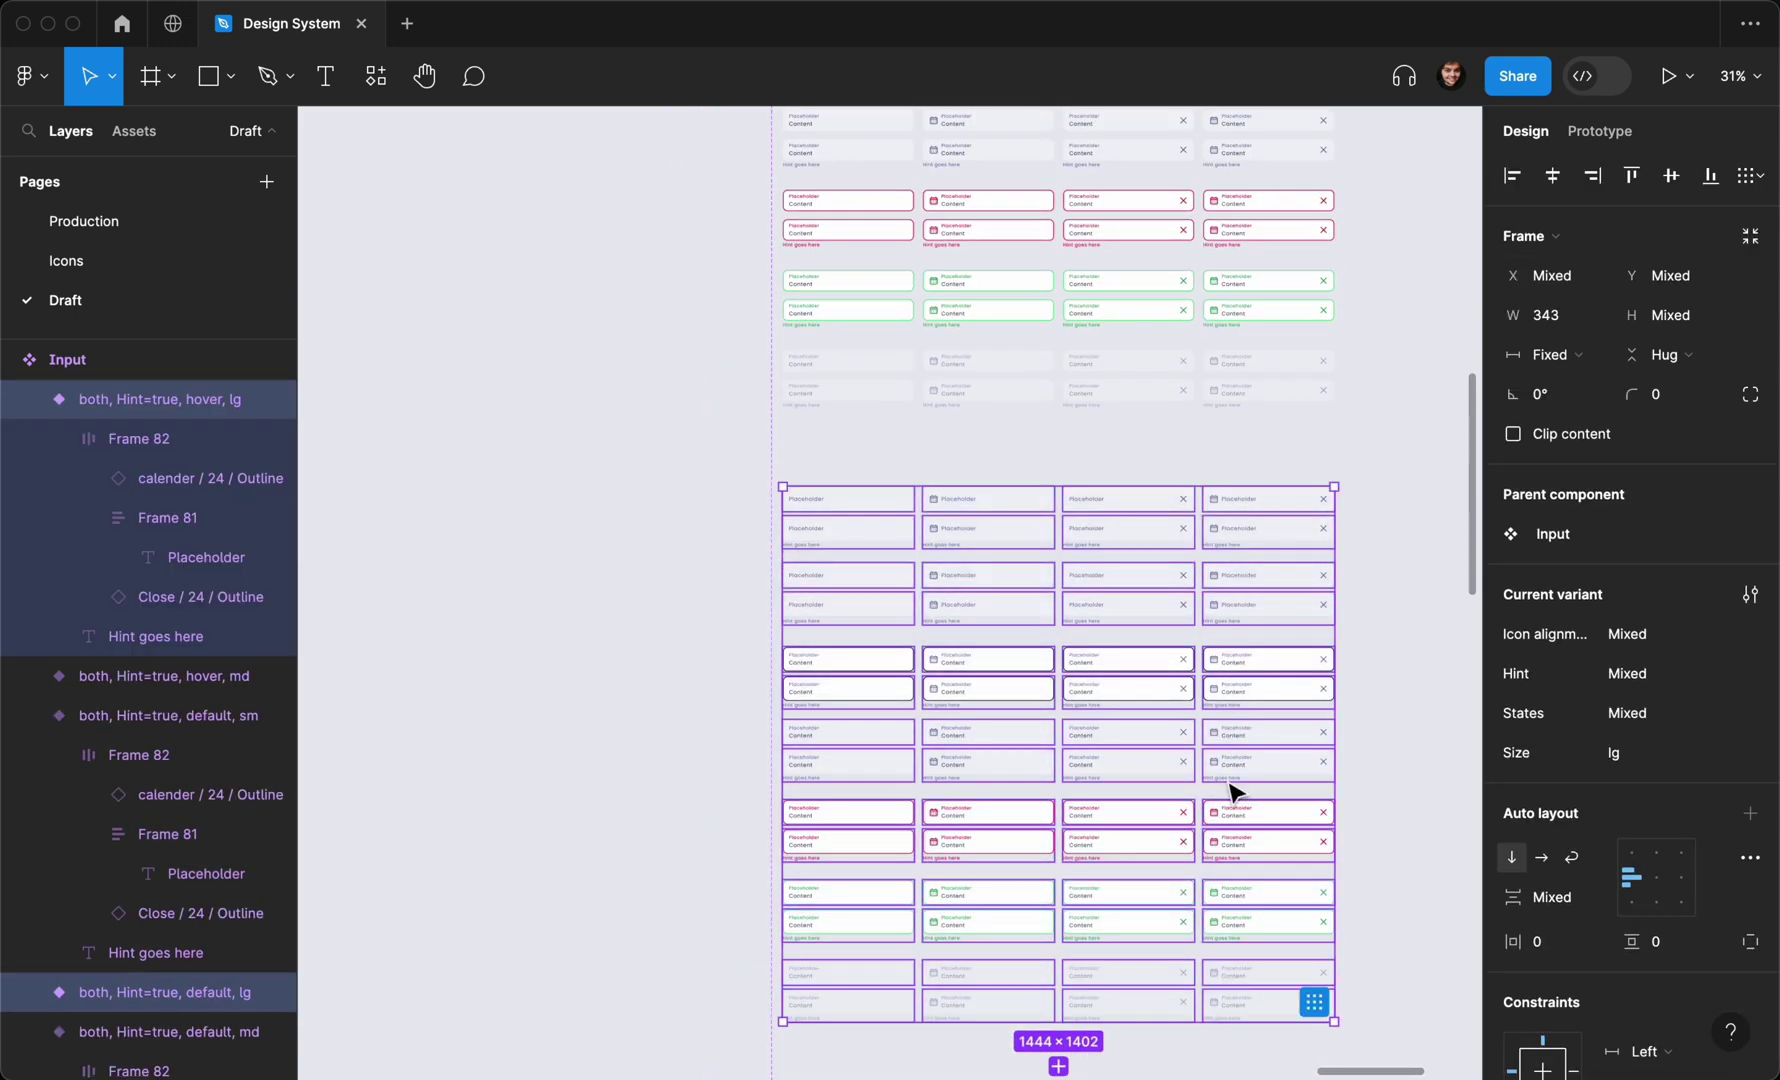
{"action": "scroll", "coordinate": [1229, 785], "scroll_direction": "up", "scroll_amount": 3}
{"action": "scroll", "coordinate": [1712, 711], "scroll_direction": "down", "scroll_amount": 6}
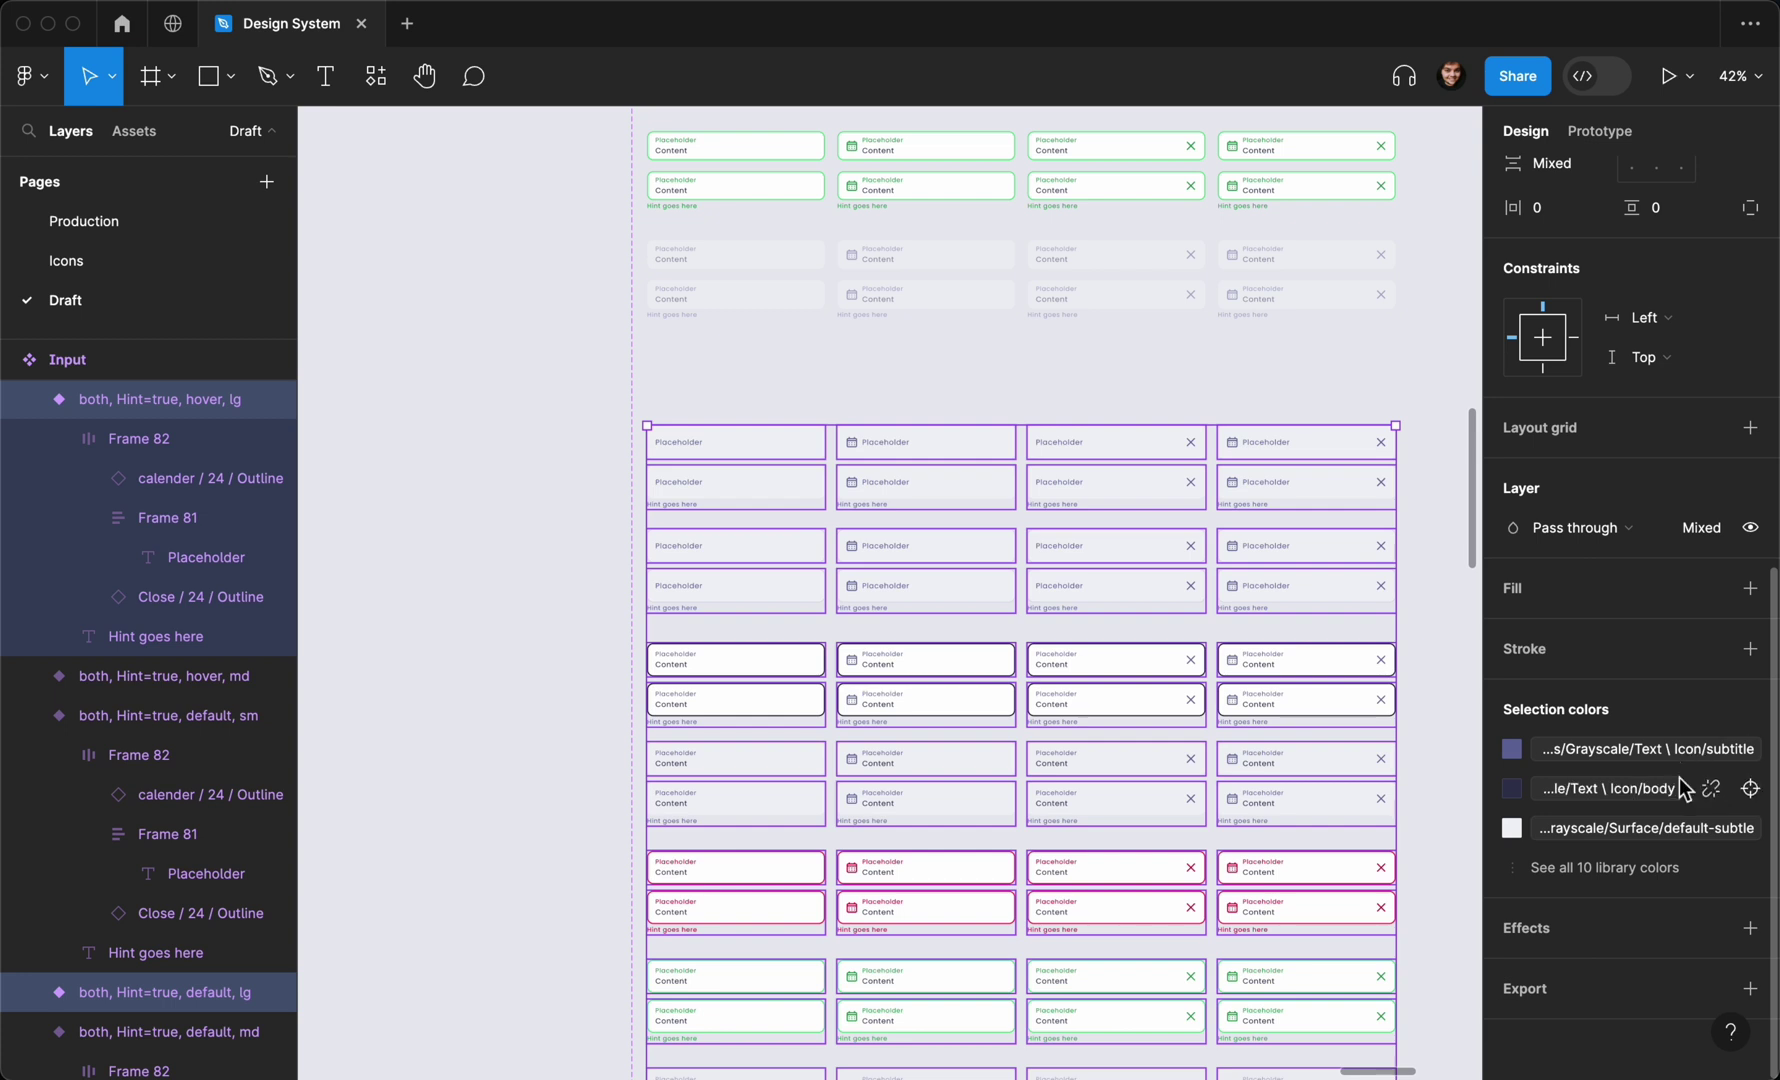
{"action": "left_click", "coordinate": [1662, 869]}
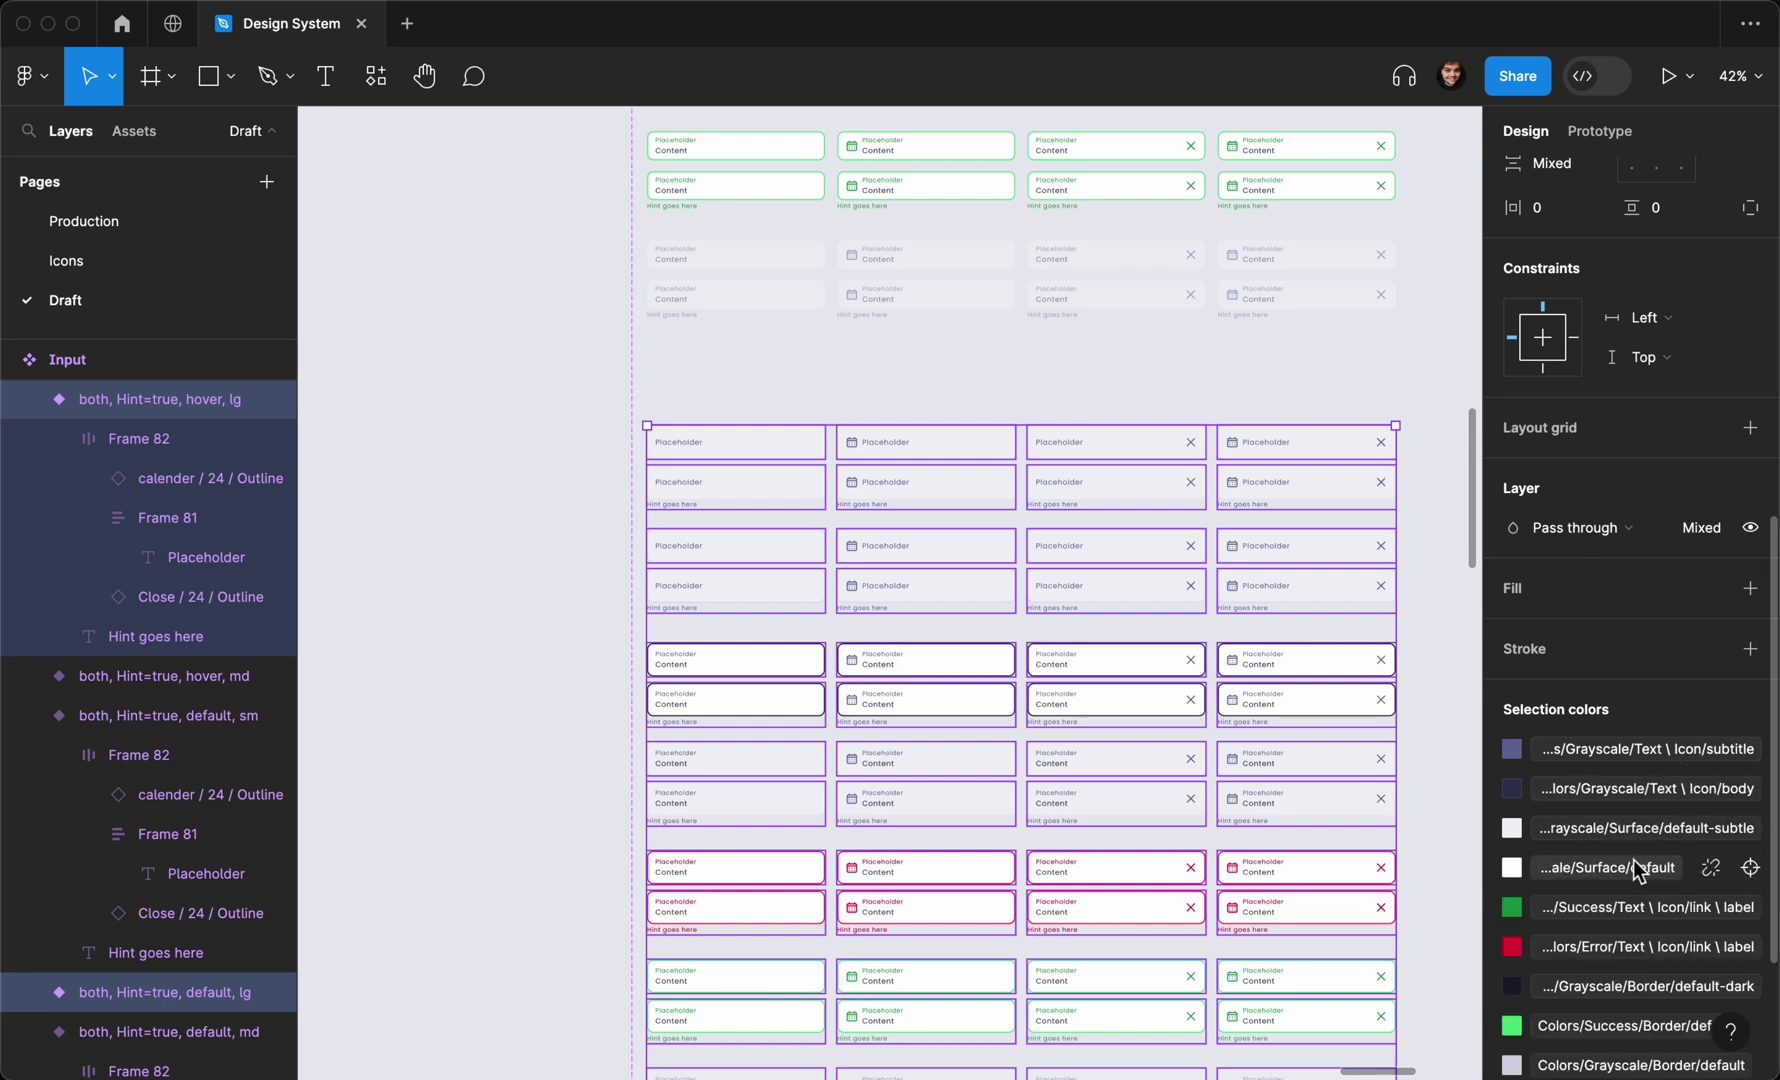
{"action": "left_click", "coordinate": [1750, 828]}
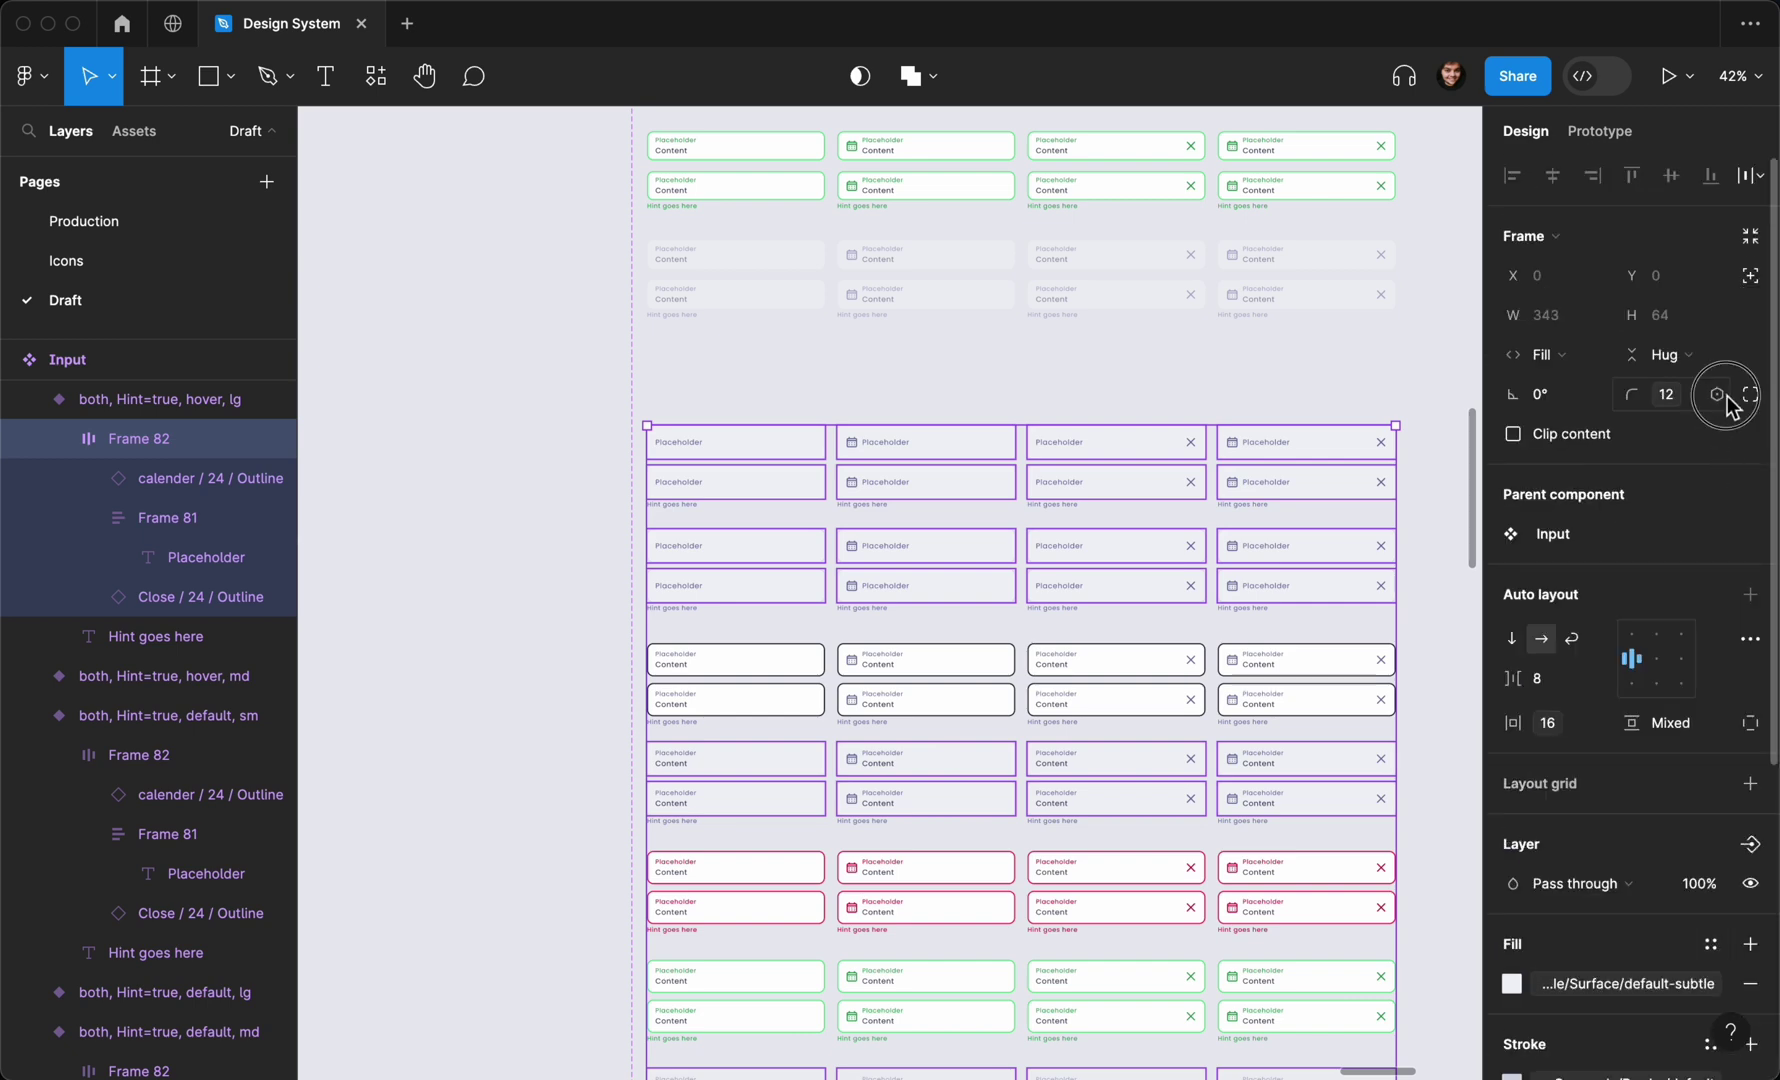
{"action": "left_click", "coordinate": [1717, 394]}
{"action": "left_click", "coordinate": [1633, 768]}
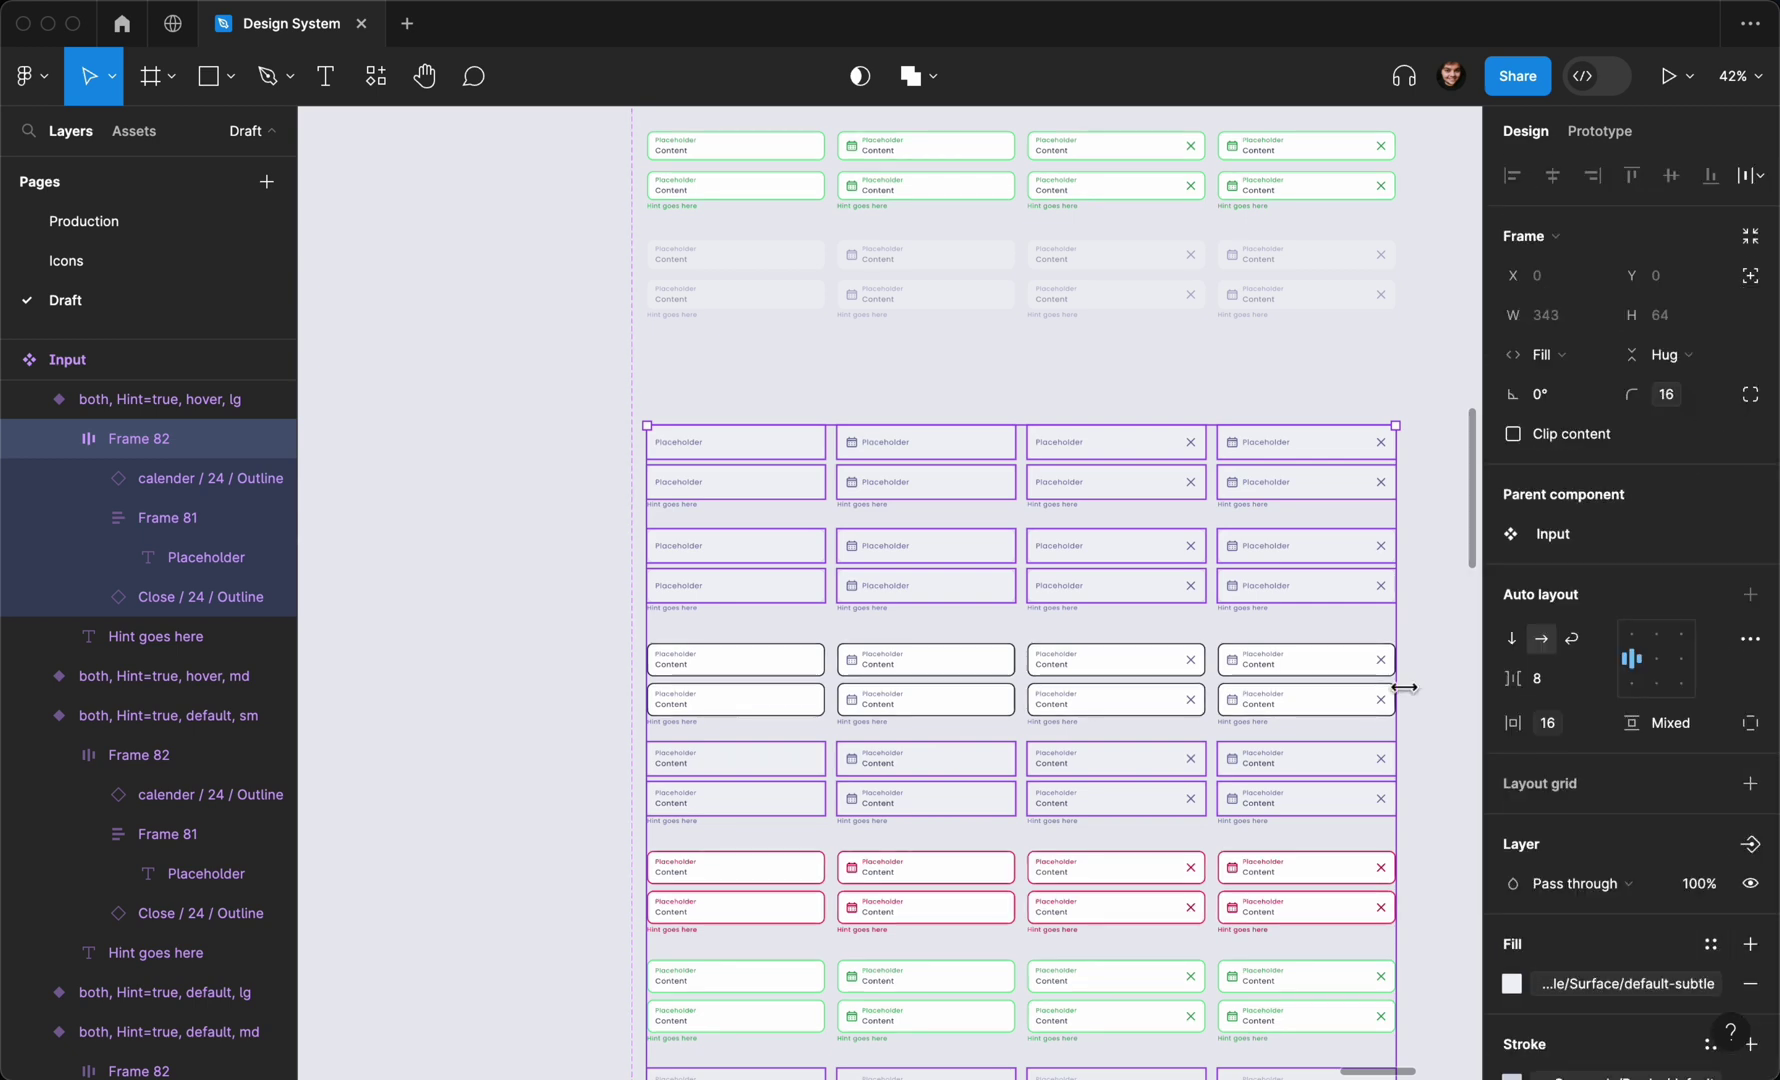
{"action": "scroll", "coordinate": [1404, 688], "scroll_direction": "down", "scroll_amount": 1}
{"action": "scroll", "coordinate": [1406, 692], "scroll_direction": "right", "scroll_amount": 1}
{"action": "left_click", "coordinate": [1415, 690]}
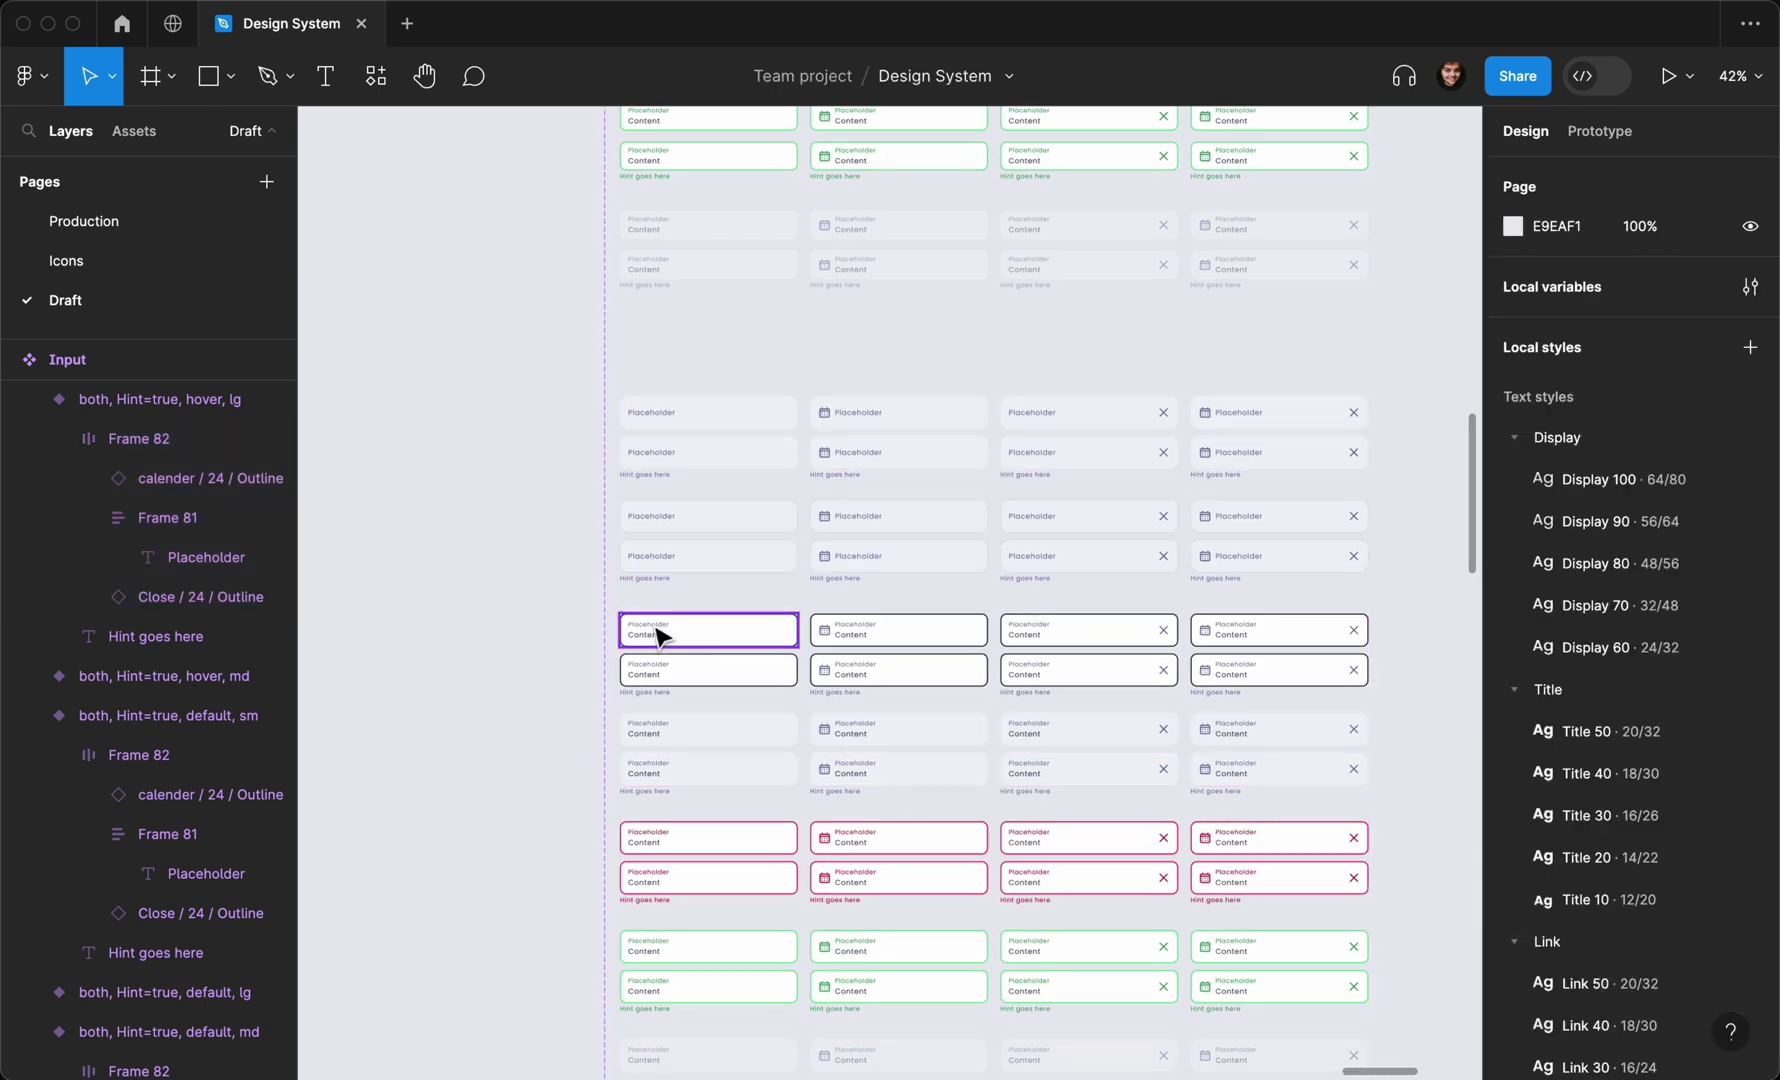
Set the corner radius of the Surface/default filled frames in the lg typing, error and success variants to the lg variable (16)
{"action": "left_click_drag", "start_coordinate": [600, 632], "coordinate": [1303, 695]}
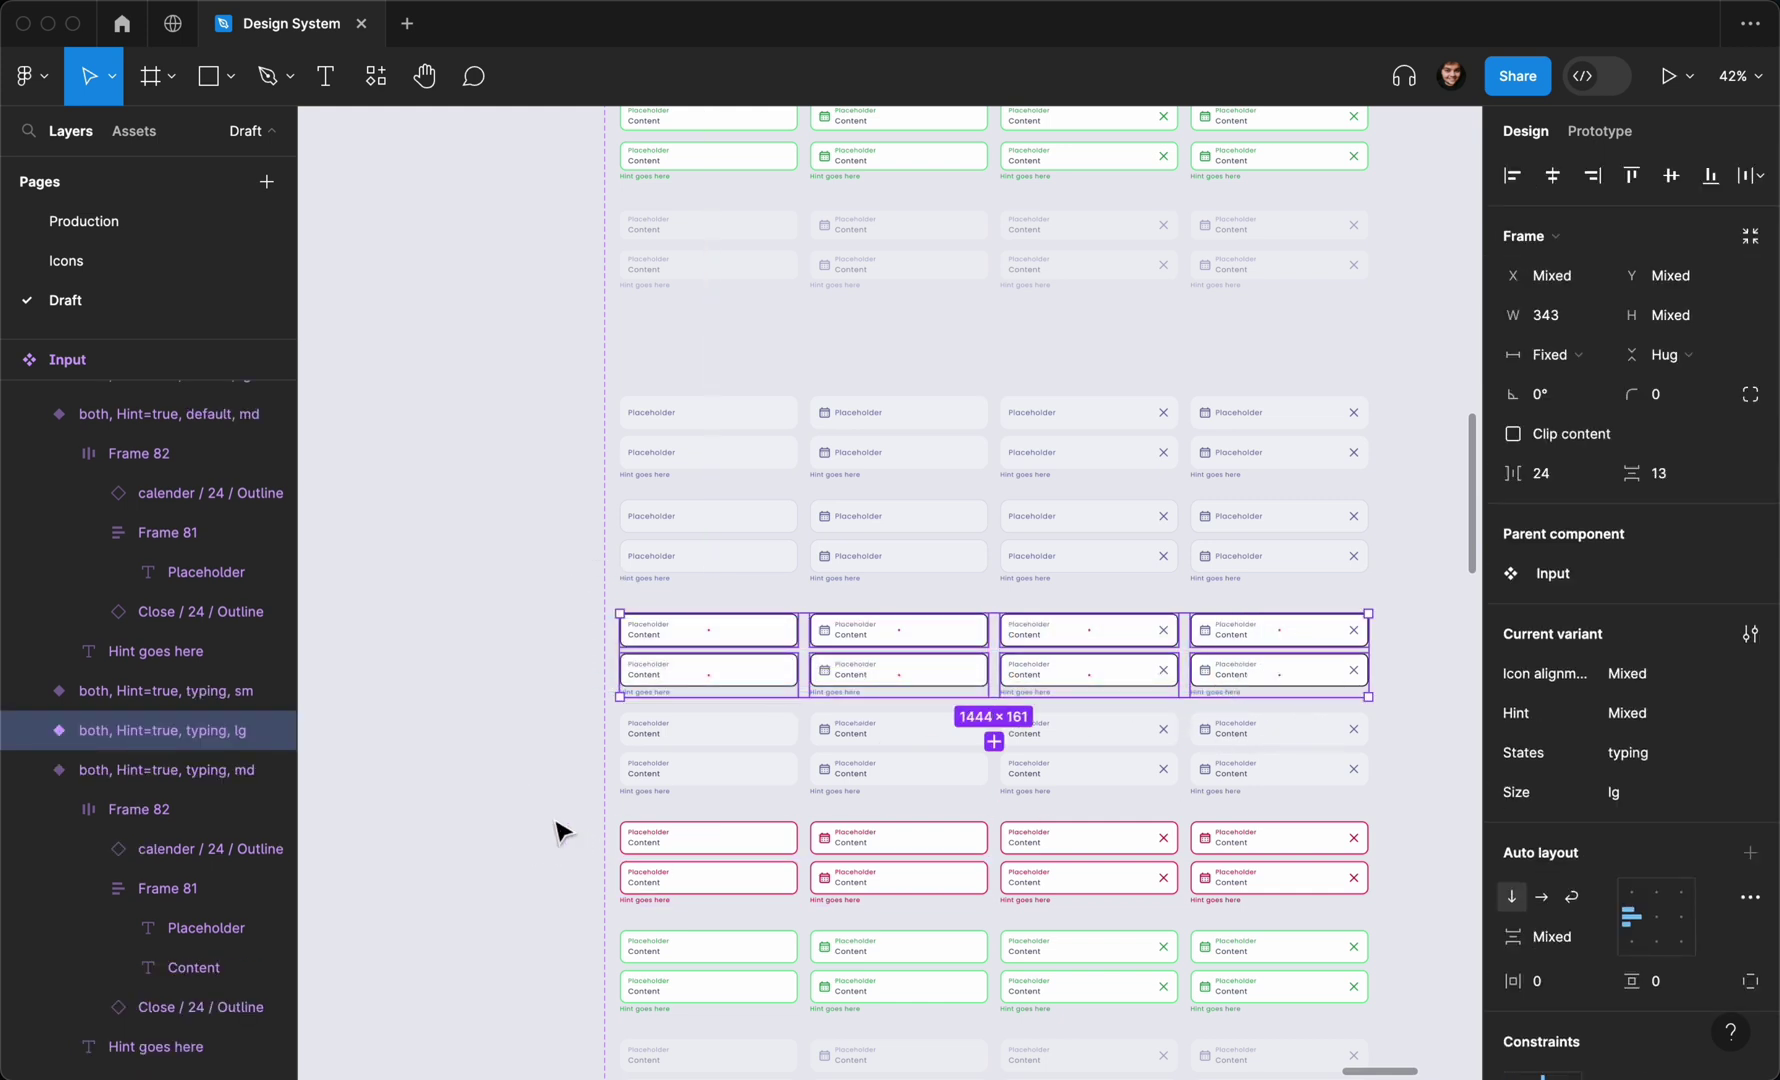
{"action": "left_click_drag", "start_coordinate": [550, 816], "coordinate": [1406, 1012]}
{"action": "scroll", "coordinate": [1660, 916], "scroll_direction": "down", "scroll_amount": 8}
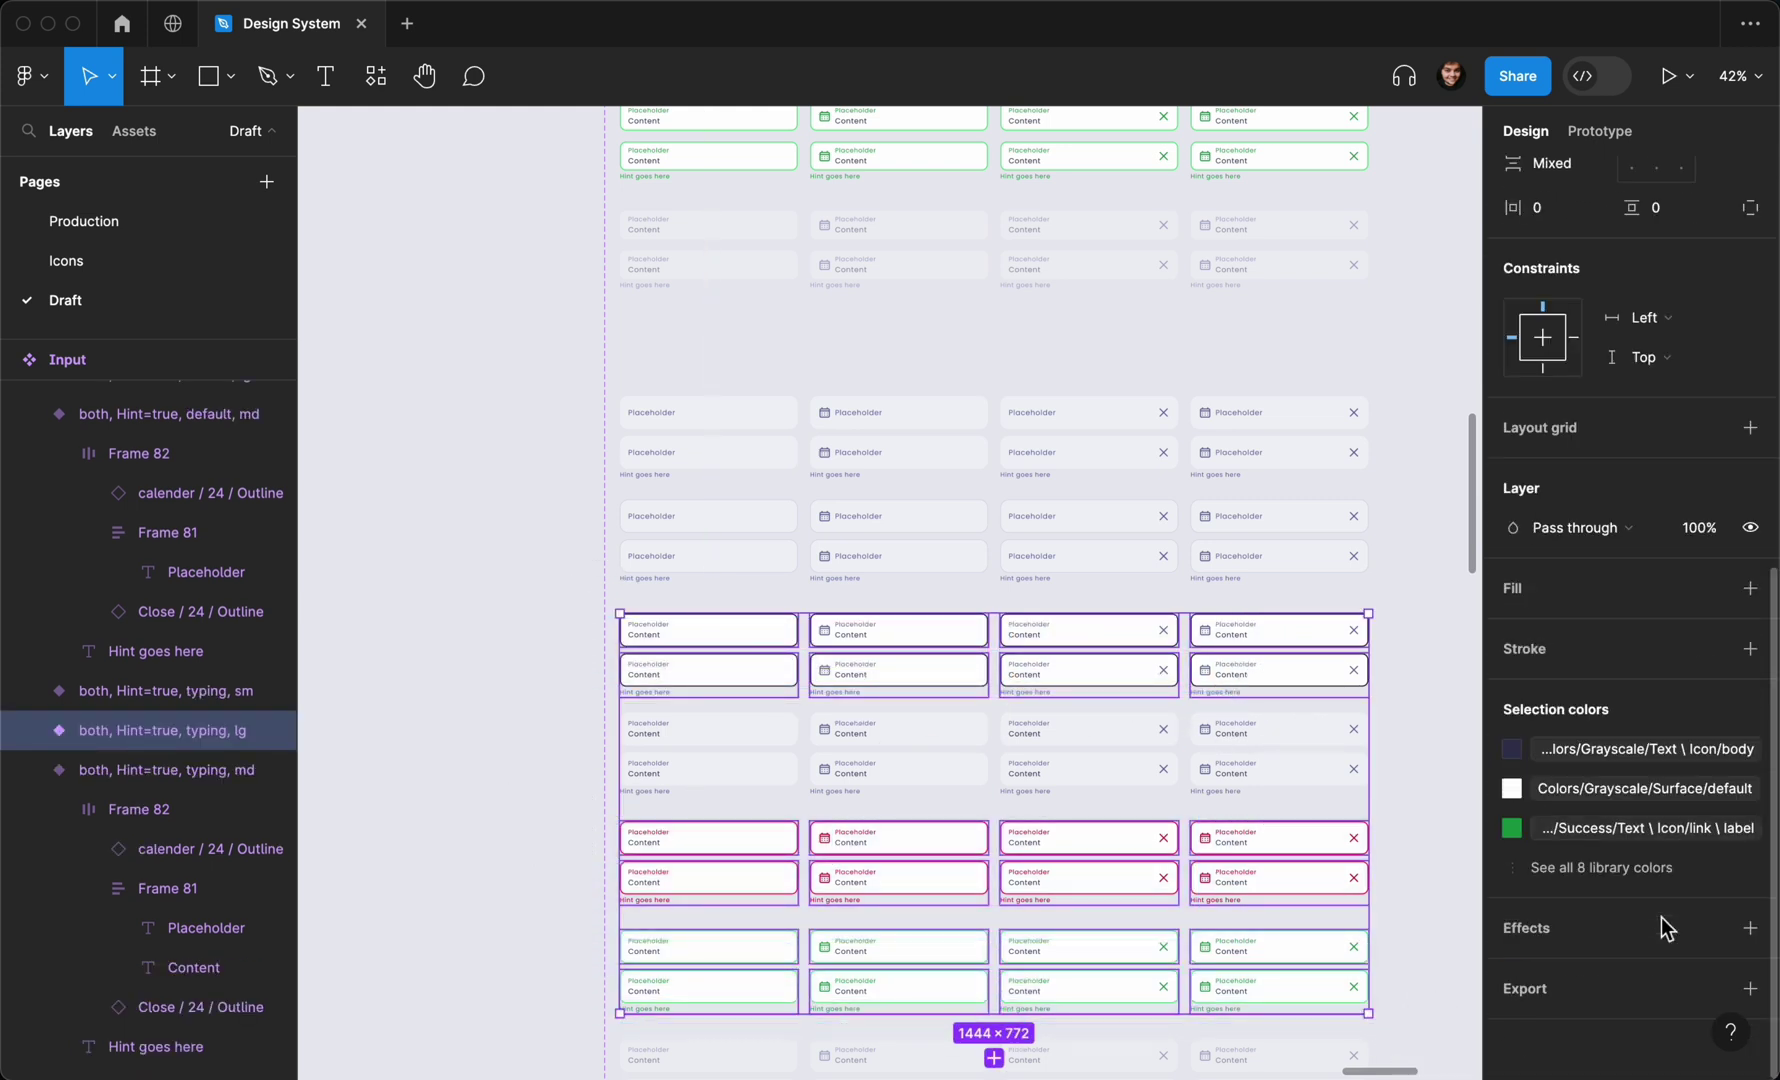
{"action": "left_click", "coordinate": [1745, 828]}
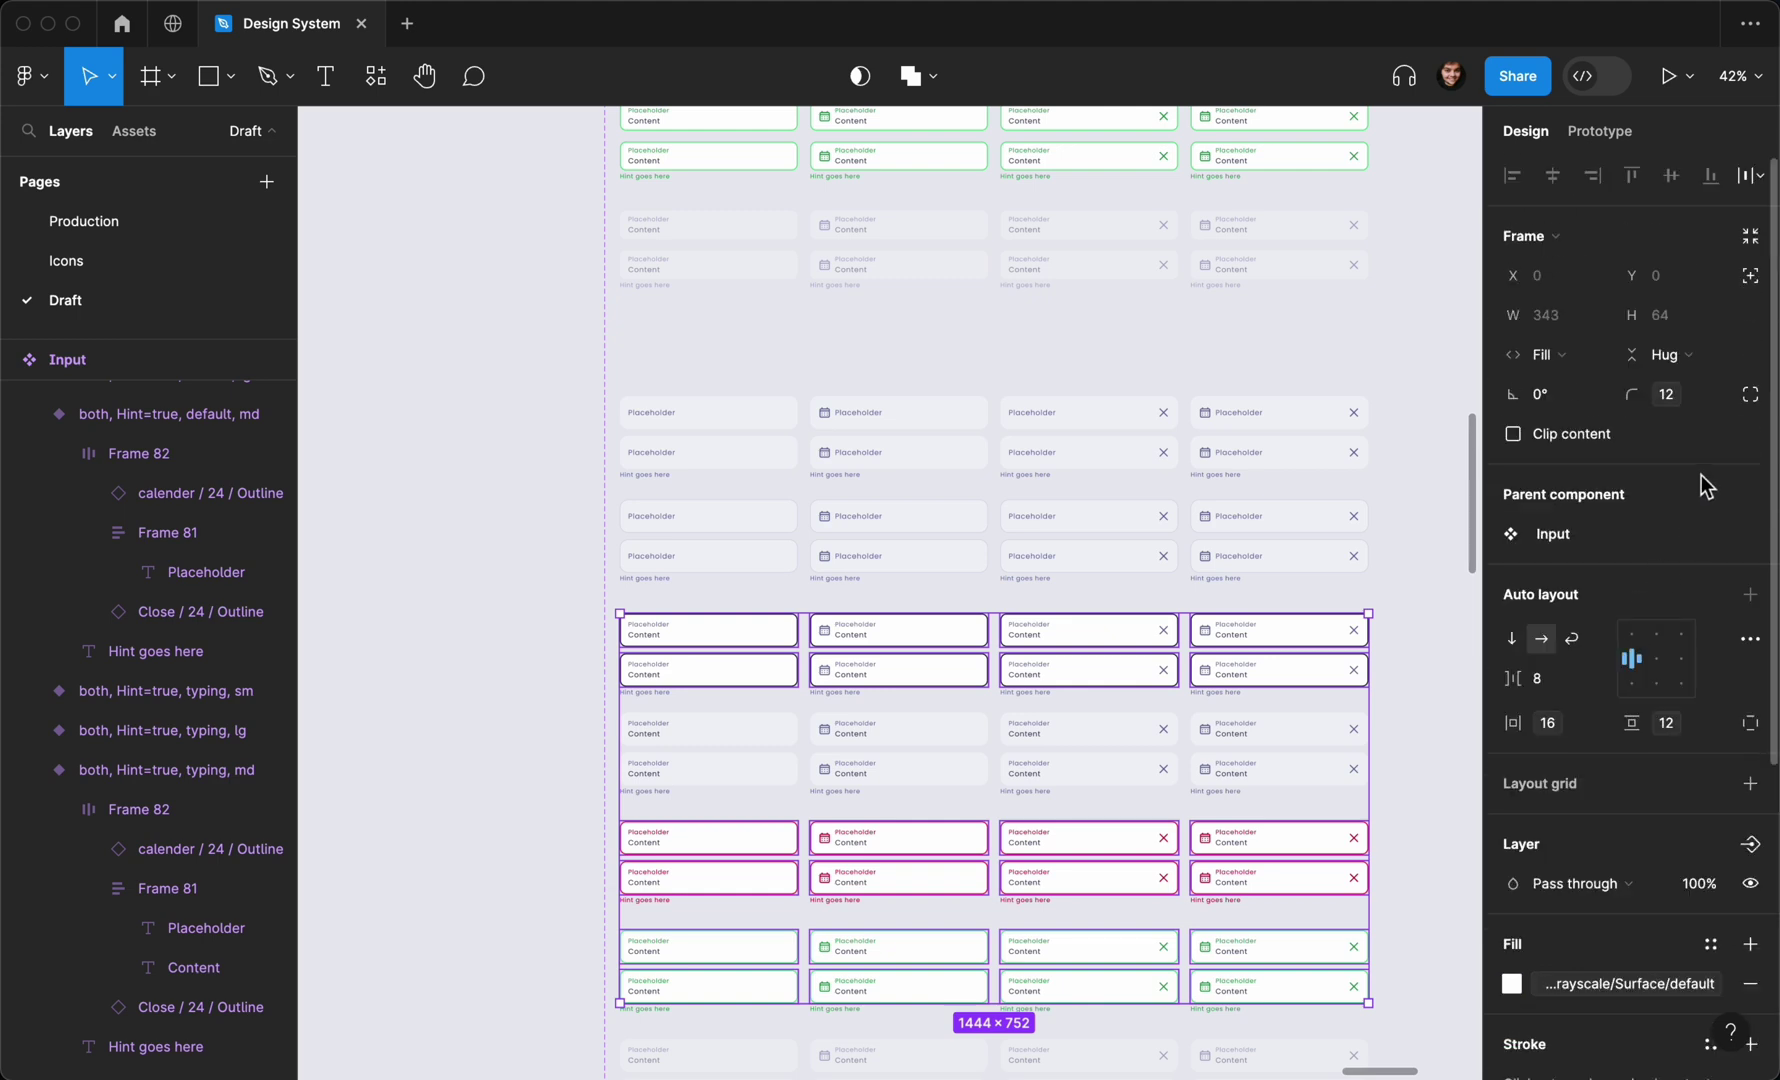
{"action": "left_click", "coordinate": [1714, 396]}
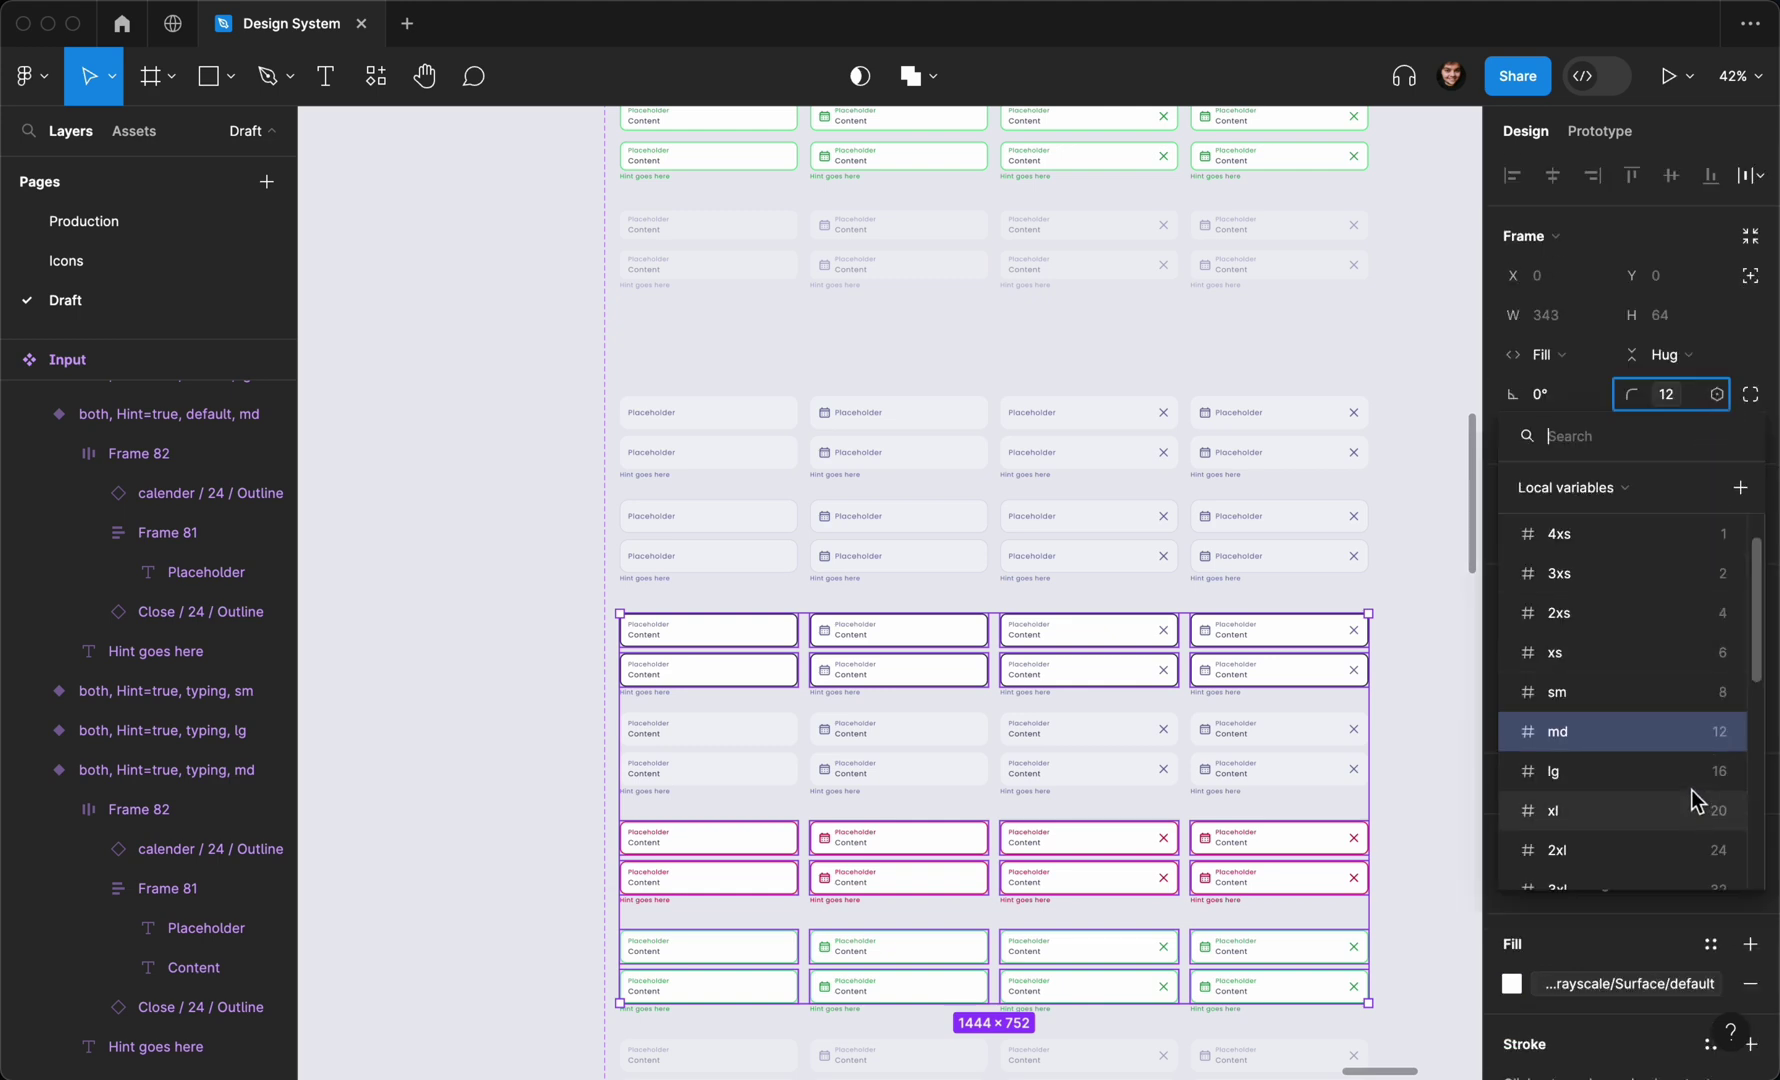
{"action": "left_click", "coordinate": [1694, 782]}
{"action": "left_click", "coordinate": [1406, 715]}
Delete the three sample Button instances between the Text Input property table and the Input component
{"action": "scroll", "coordinate": [1410, 727], "scroll_direction": "down", "scroll_amount": 6}
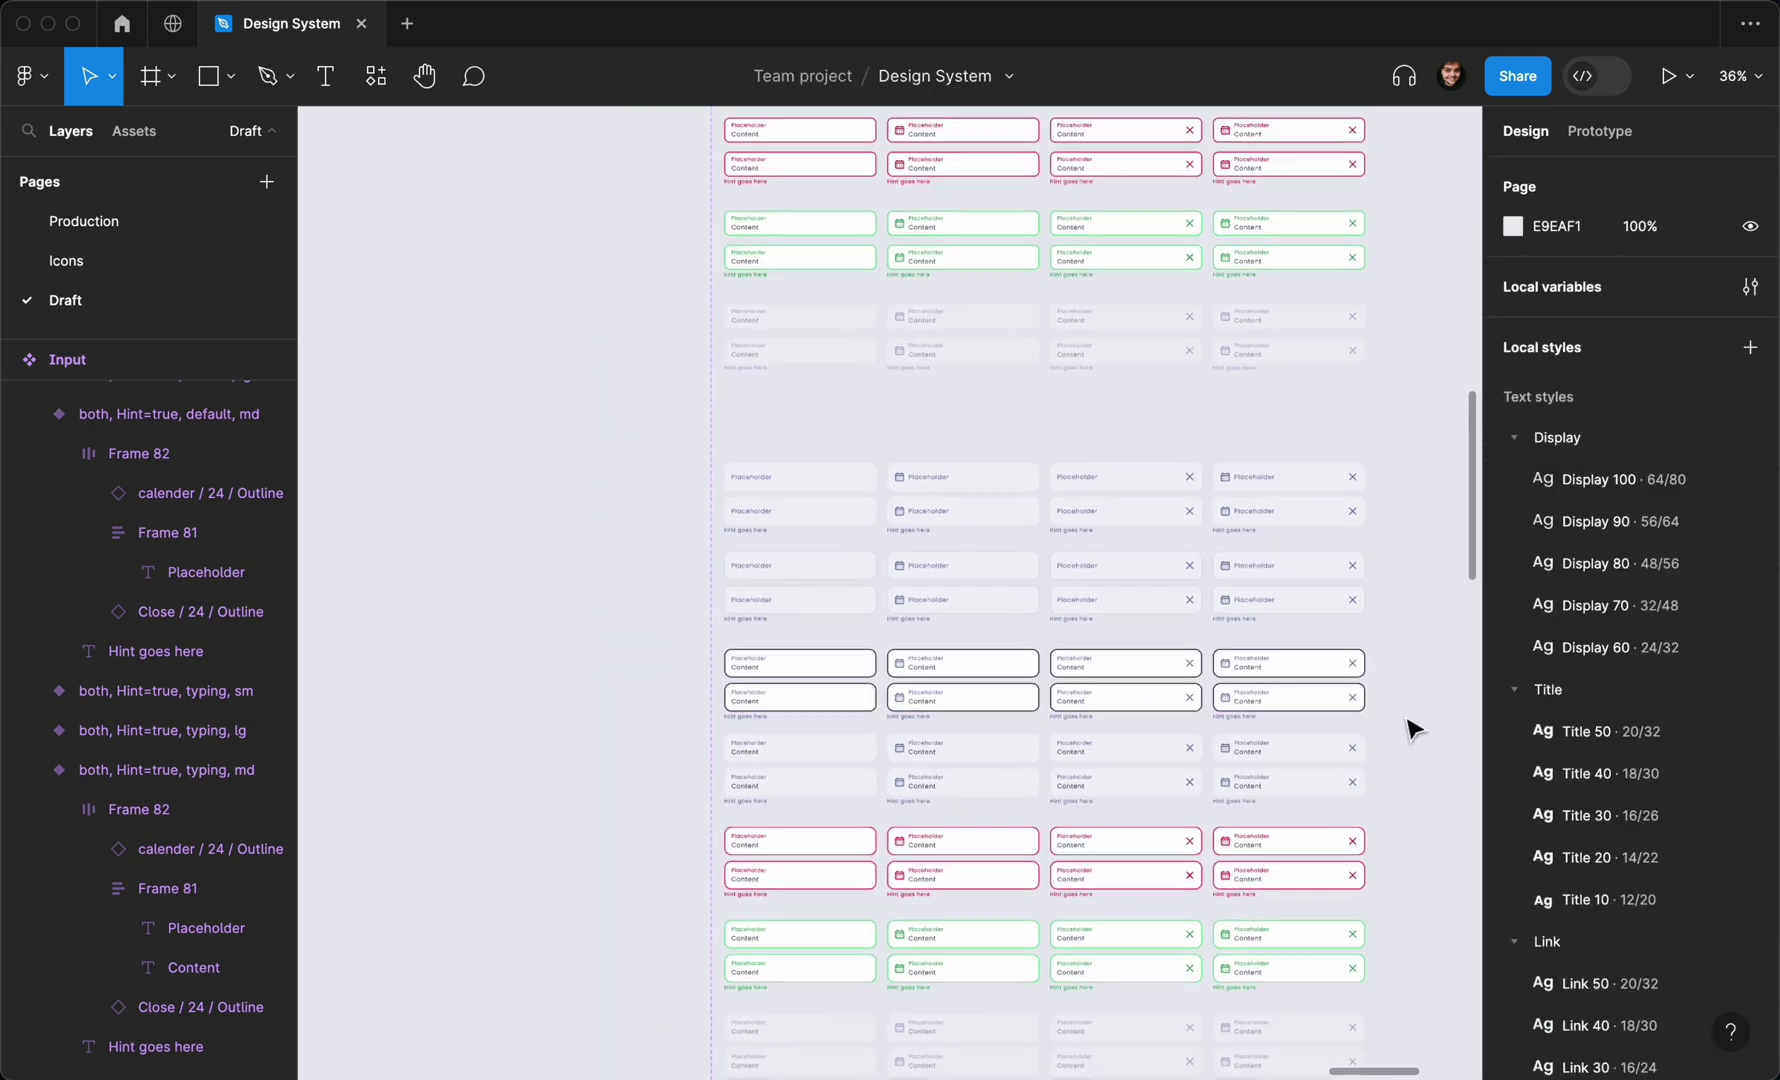
{"action": "scroll", "coordinate": [1410, 727], "scroll_direction": "right", "scroll_amount": 3}
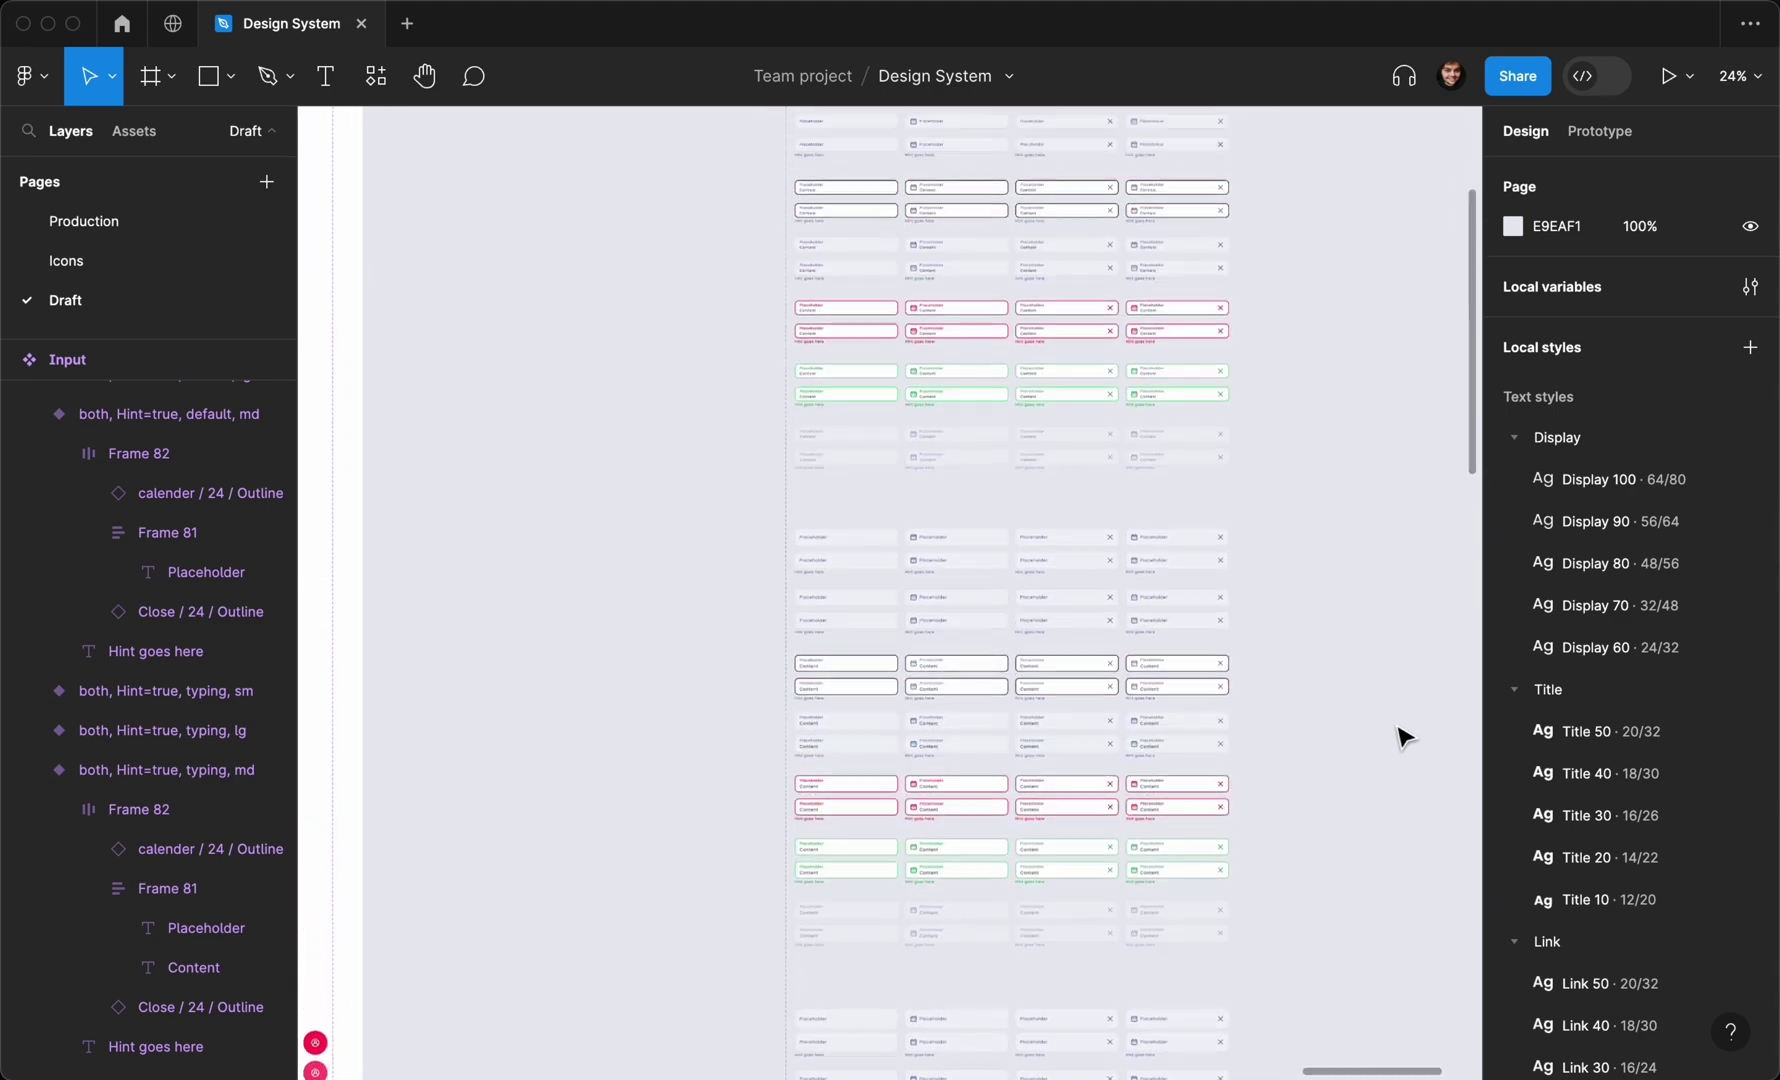
{"action": "scroll", "coordinate": [1190, 630], "scroll_direction": "down", "scroll_amount": 3}
{"action": "scroll", "coordinate": [1188, 628], "scroll_direction": "down", "scroll_amount": 3}
{"action": "scroll", "coordinate": [1180, 625], "scroll_direction": "up", "scroll_amount": 4}
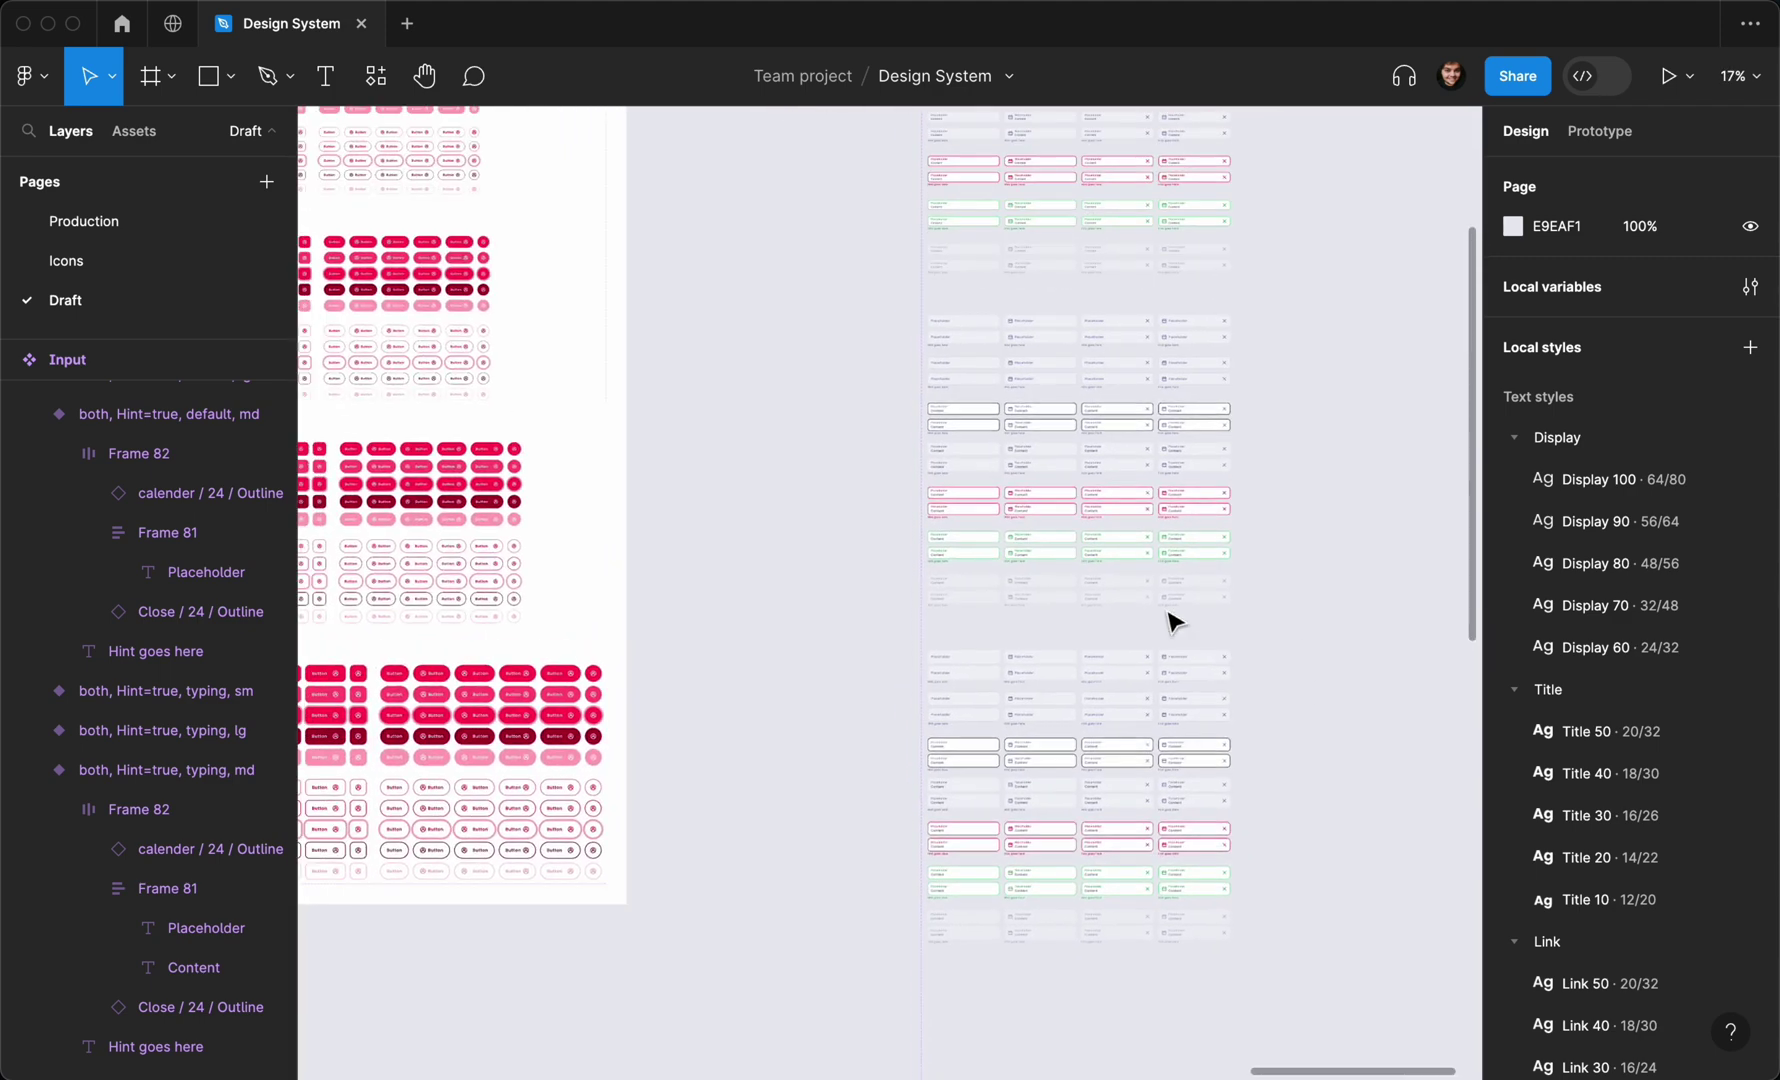
{"action": "scroll", "coordinate": [1170, 620], "scroll_direction": "up", "scroll_amount": 8}
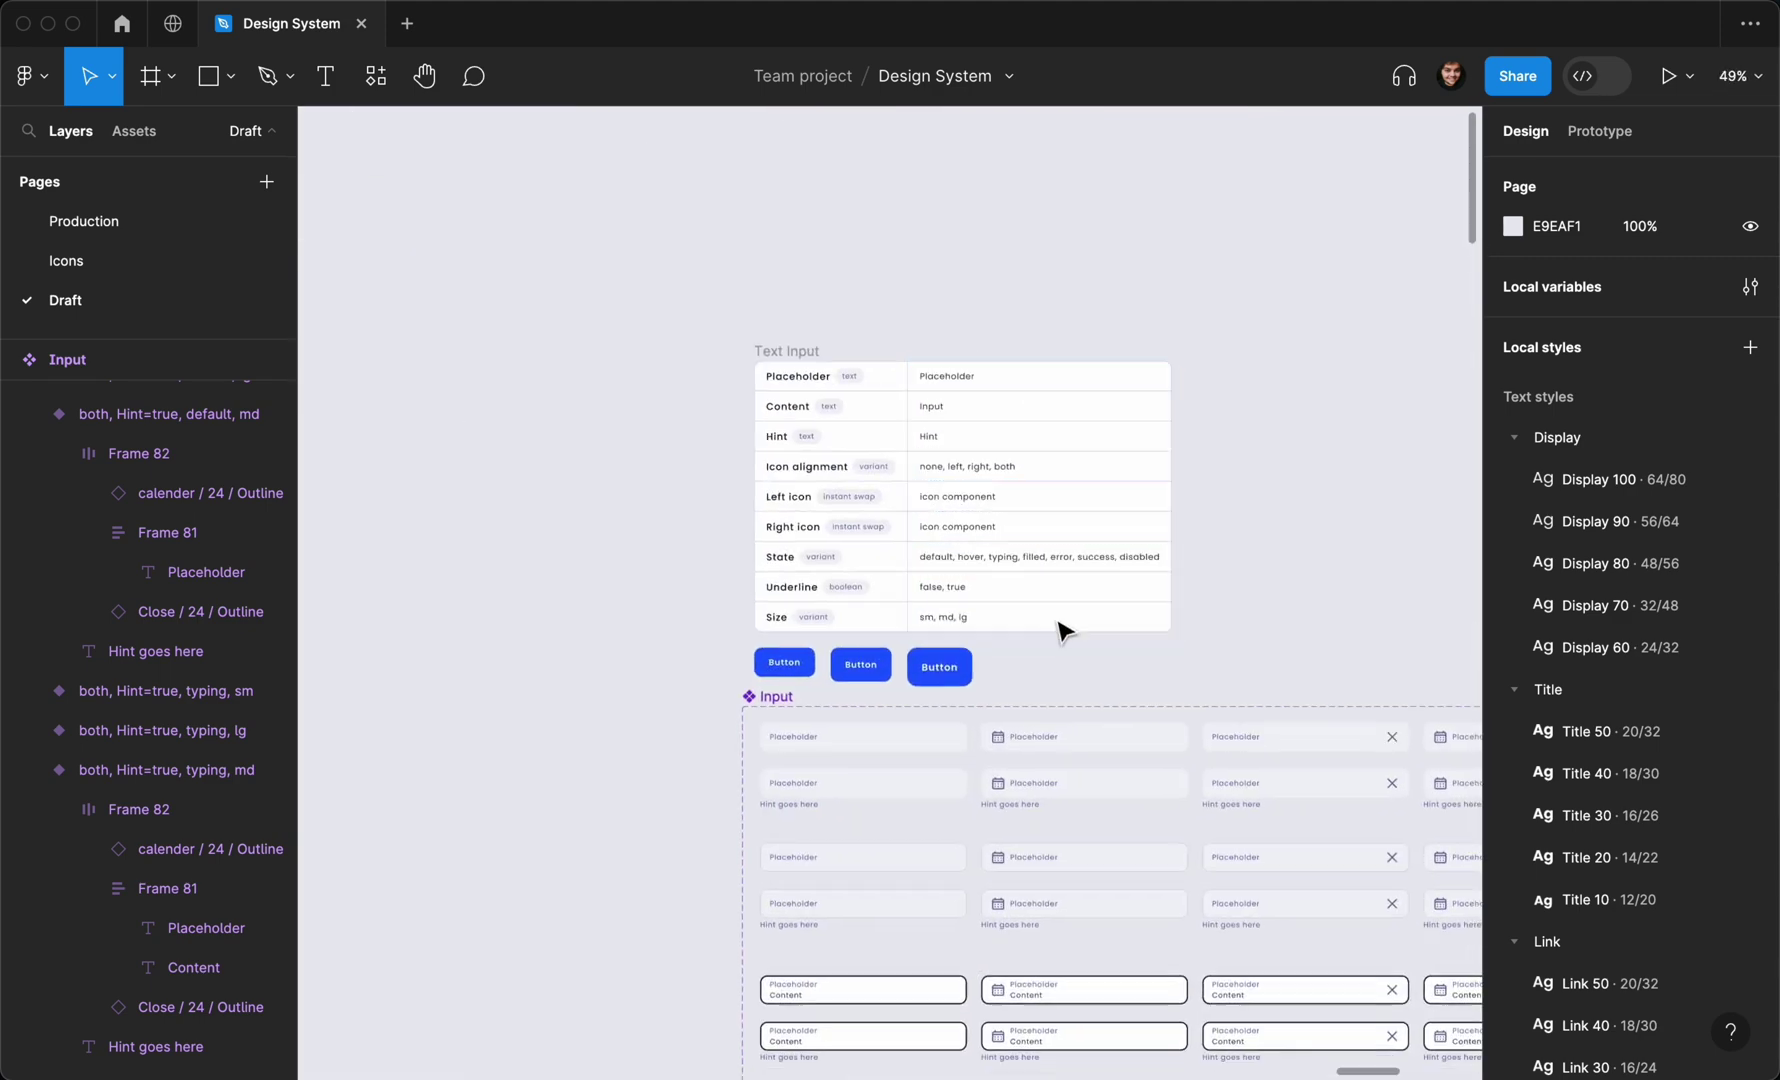
{"action": "scroll", "coordinate": [1000, 600], "scroll_direction": "up", "scroll_amount": 3}
{"action": "scroll", "coordinate": [960, 620], "scroll_direction": "up", "scroll_amount": 4}
{"action": "scroll", "coordinate": [960, 700], "scroll_direction": "down", "scroll_amount": 3}
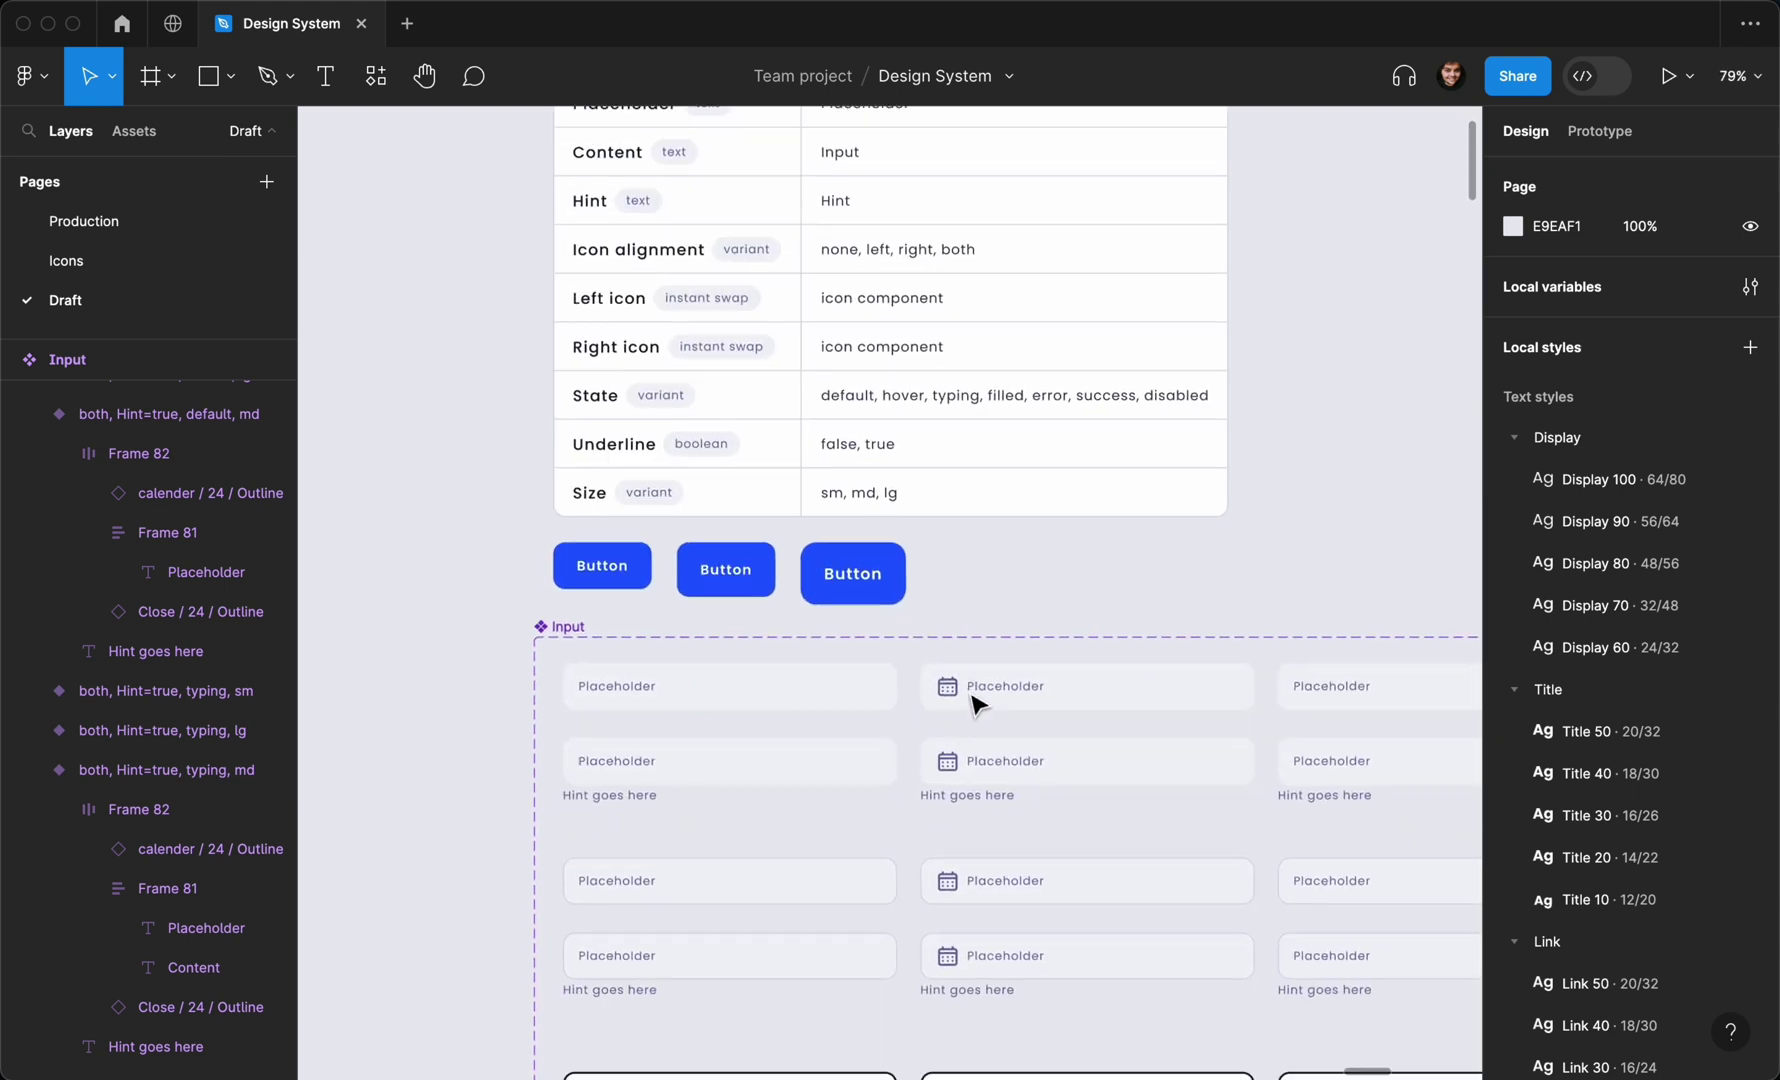
{"action": "left_click_drag", "start_coordinate": [885, 590], "coordinate": [548, 580]}
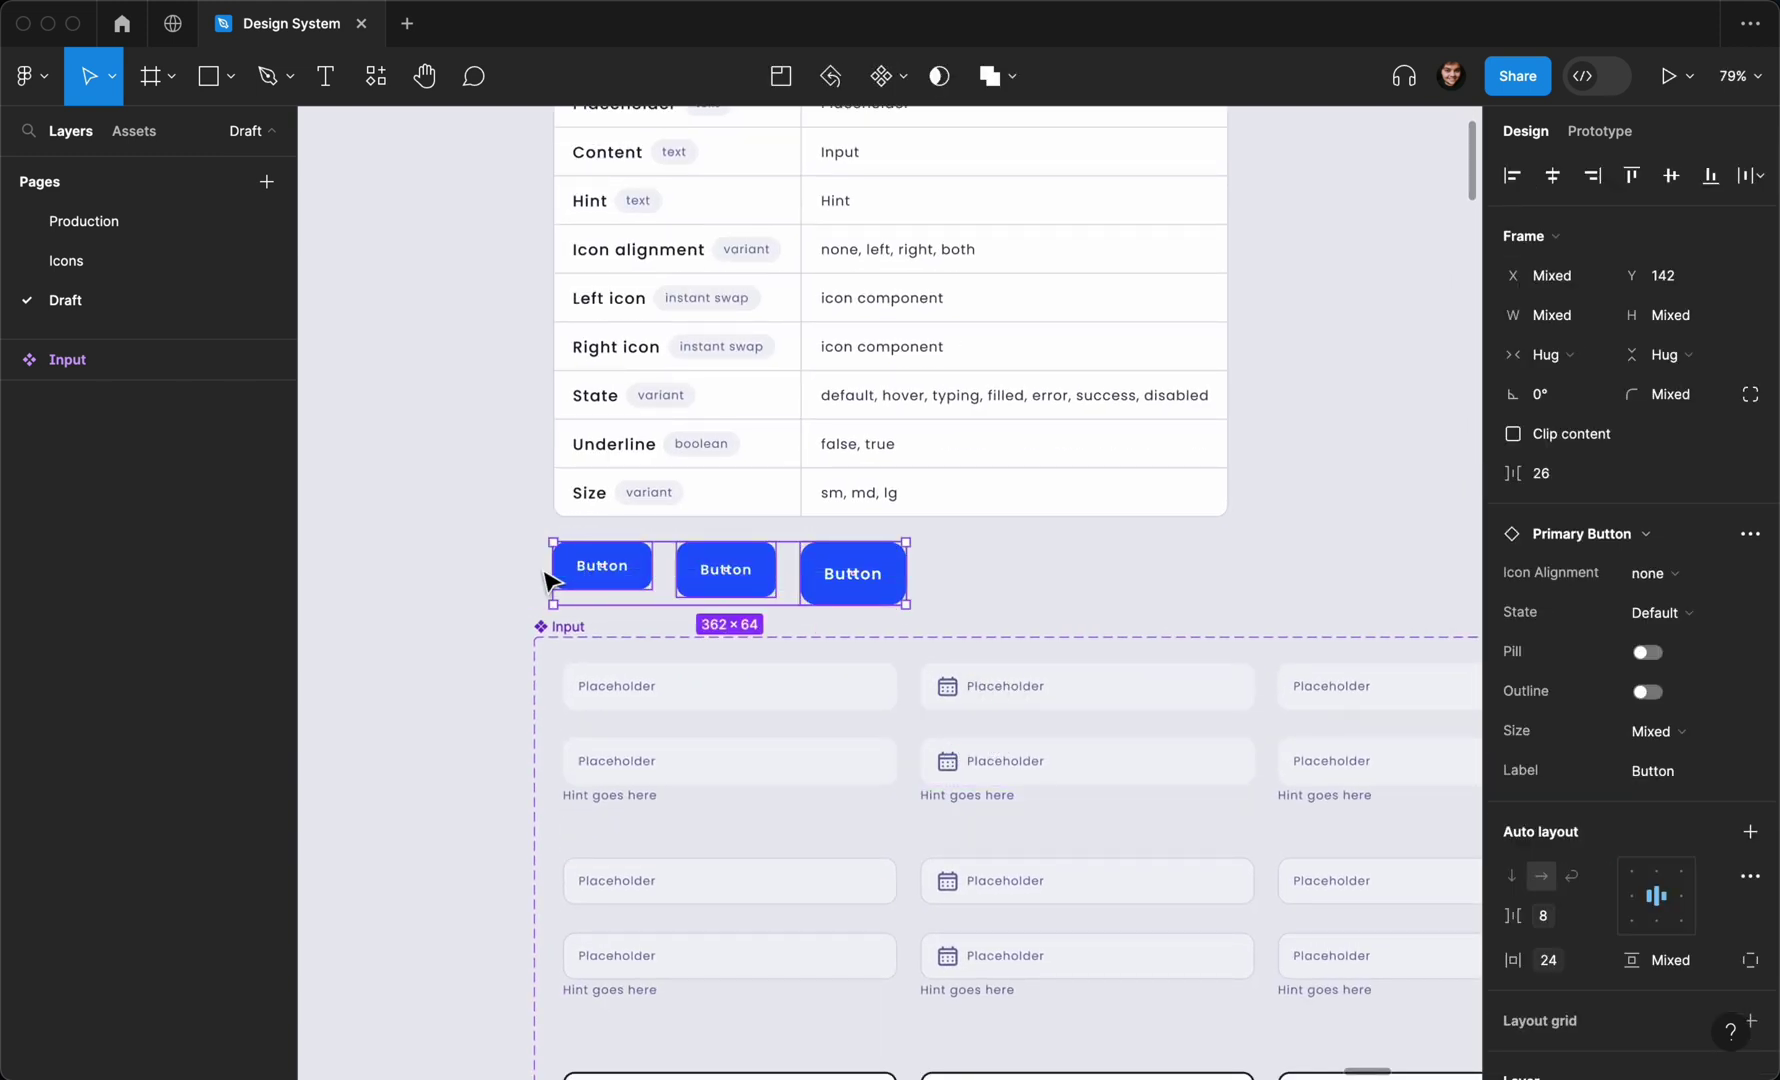
{"action": "key", "text": "Delete"}
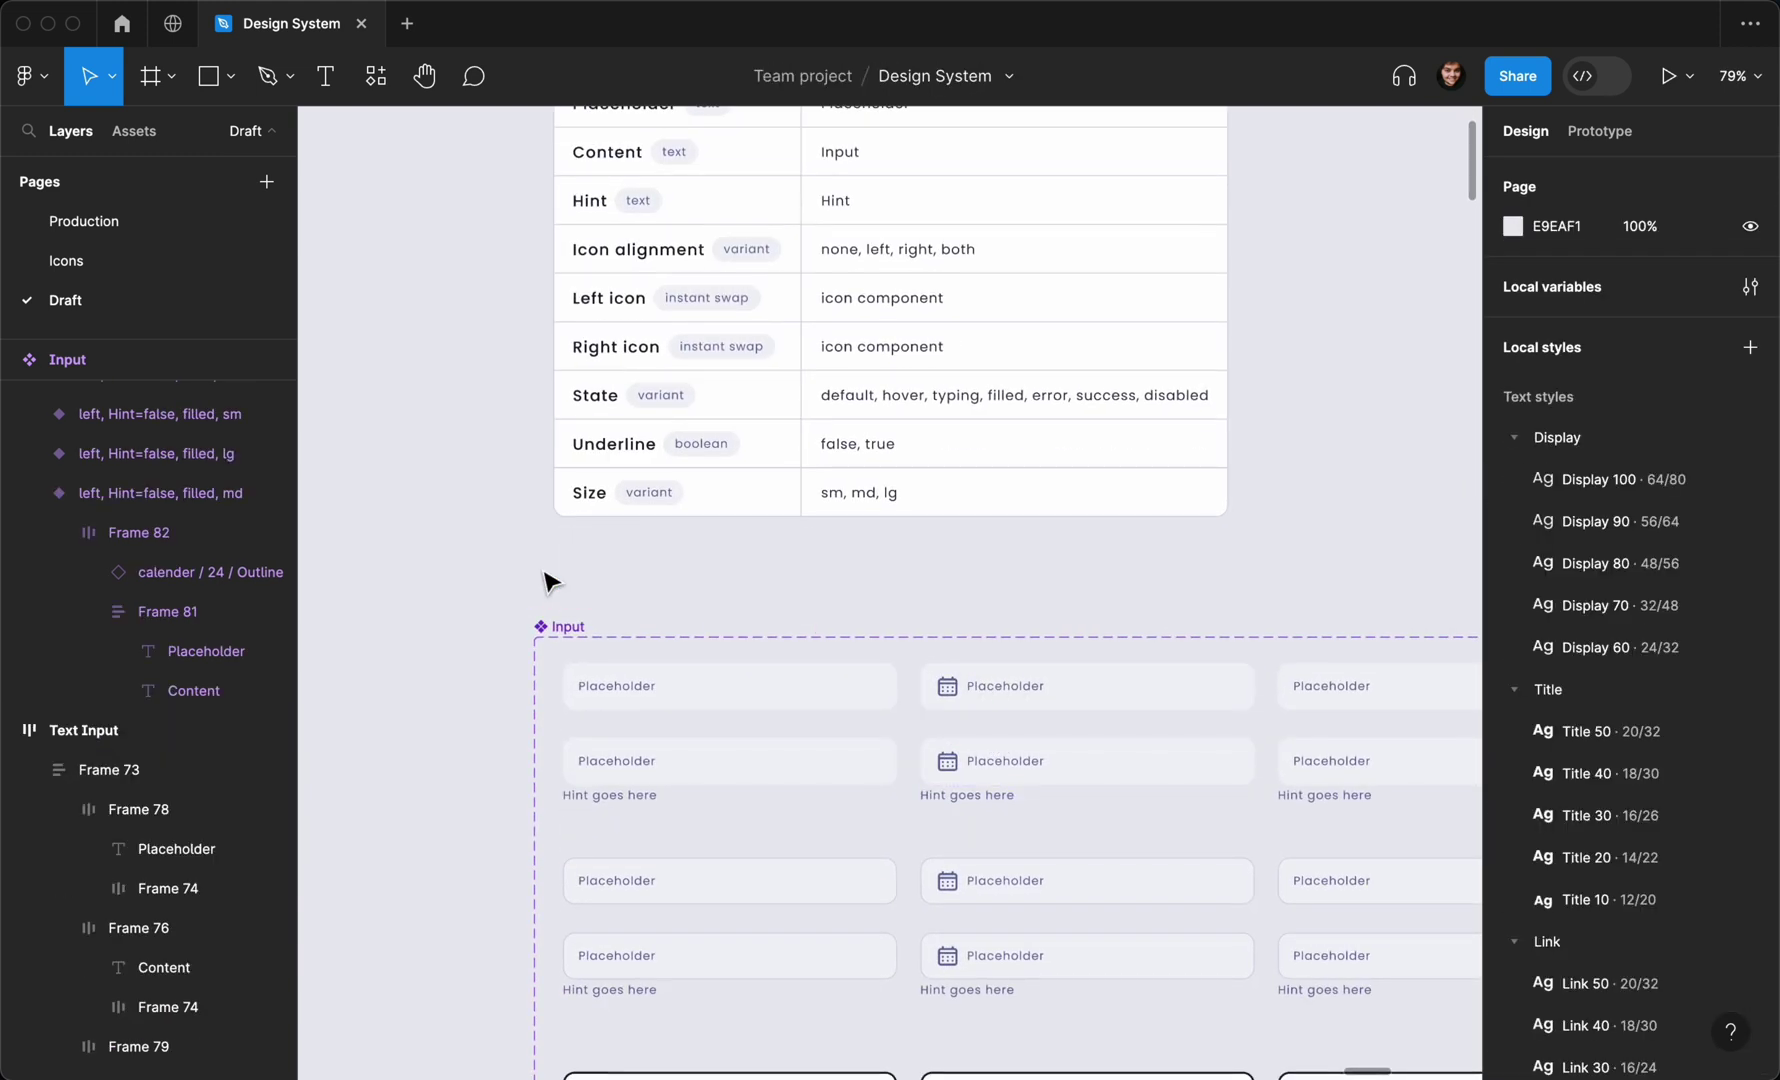
Select the Underline boolean row in the Text Input property table and review it against the Input component
{"action": "left_click", "coordinate": [622, 452]}
{"action": "left_click", "coordinate": [668, 449]}
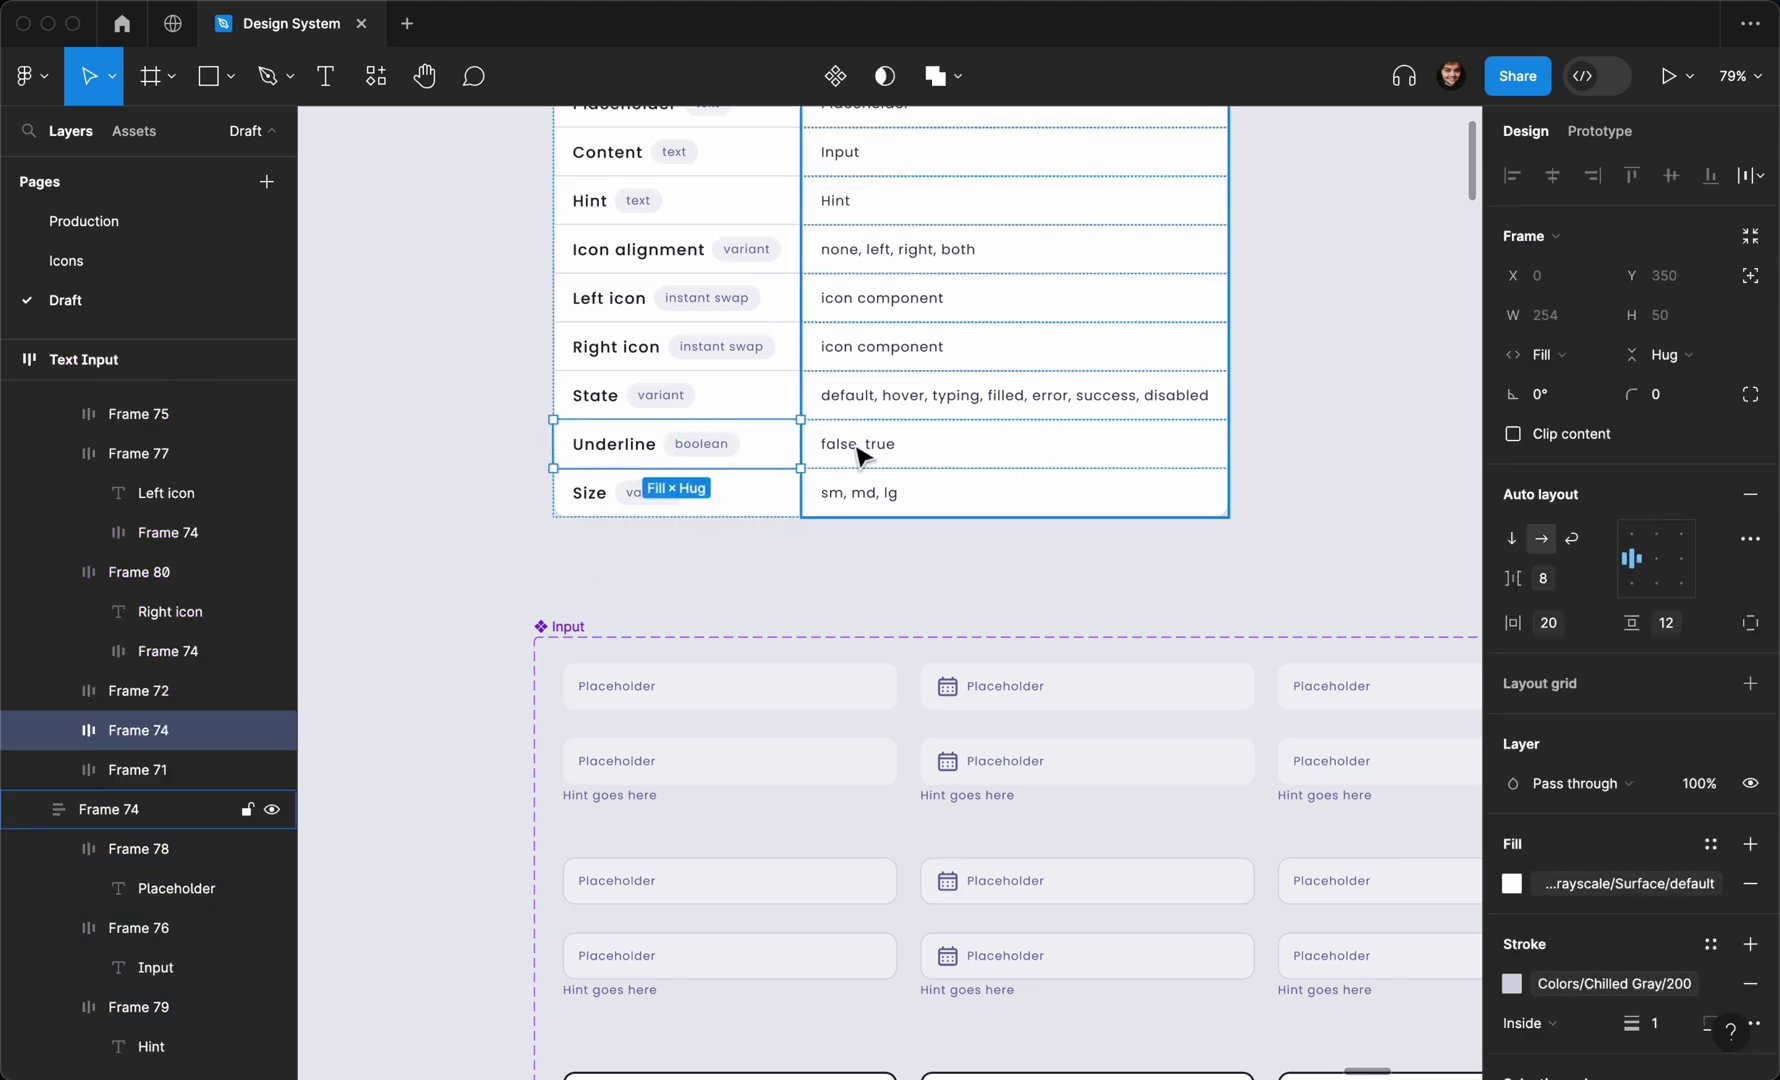
{"action": "scroll", "coordinate": [860, 455], "scroll_direction": "down", "scroll_amount": 3}
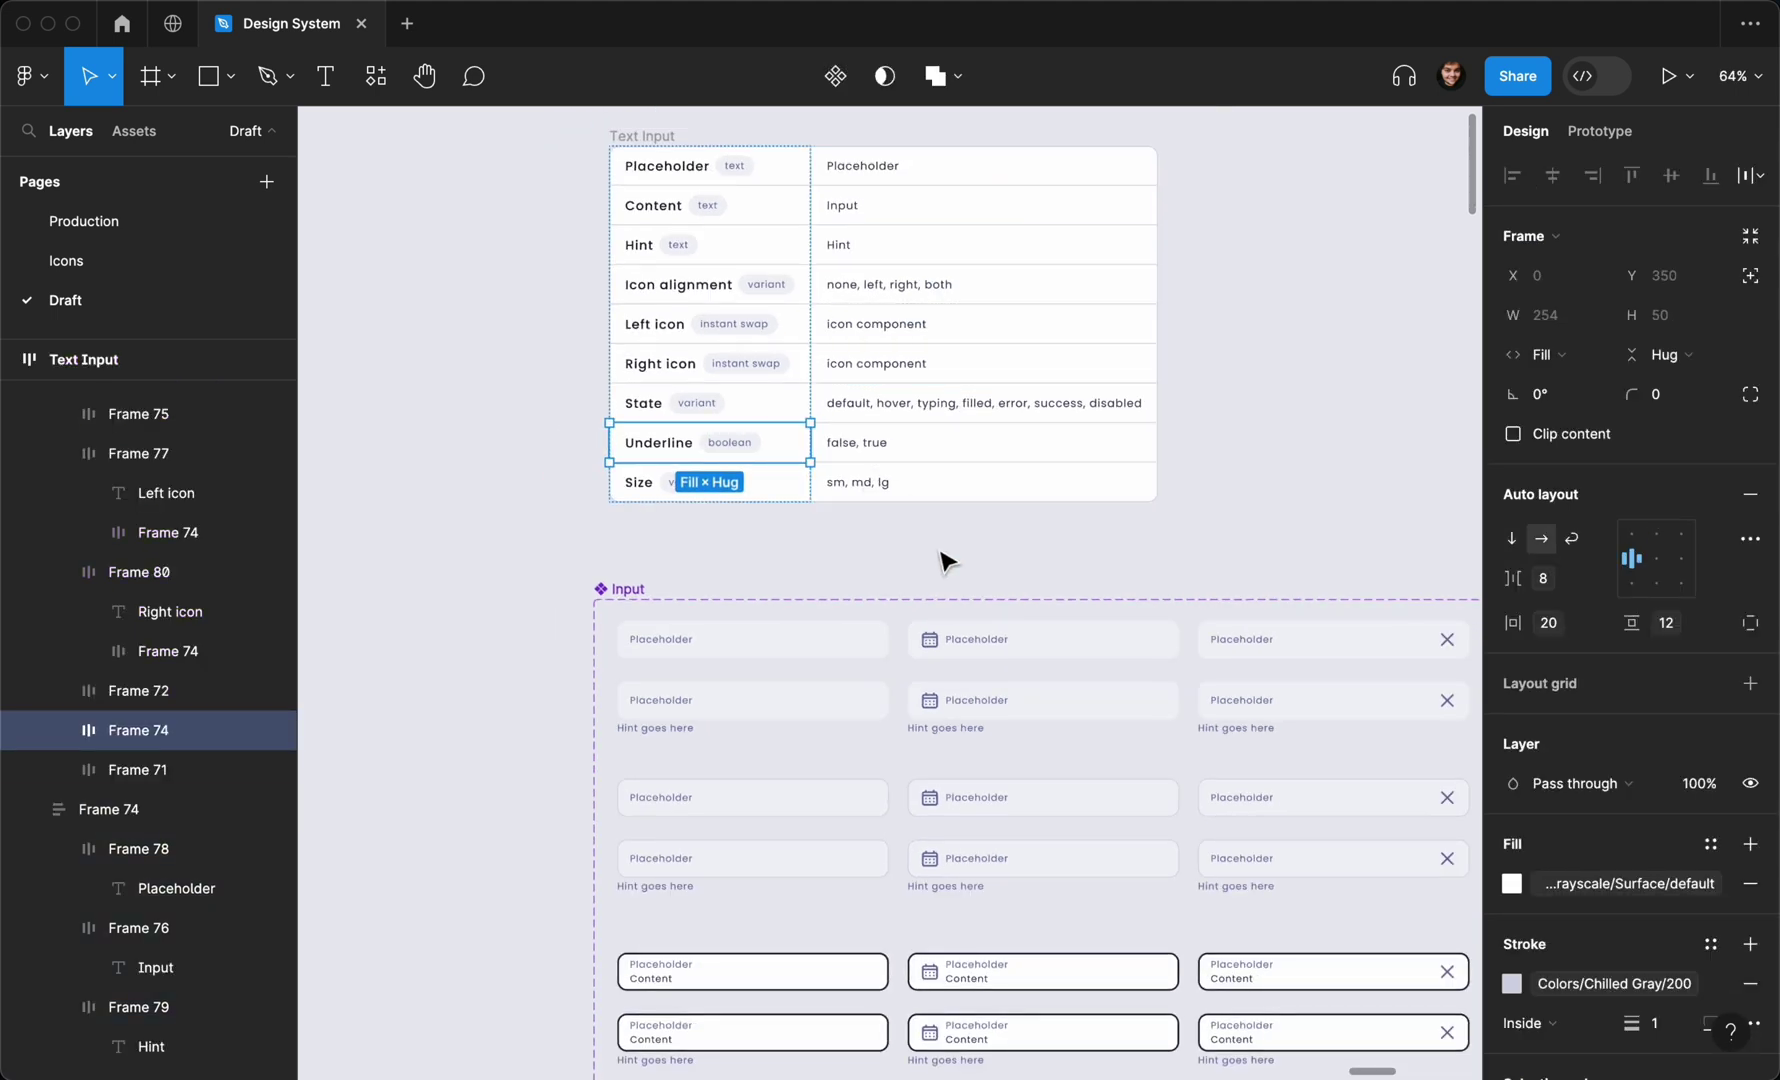
{"action": "scroll", "coordinate": [945, 560], "scroll_direction": "right", "scroll_amount": 2}
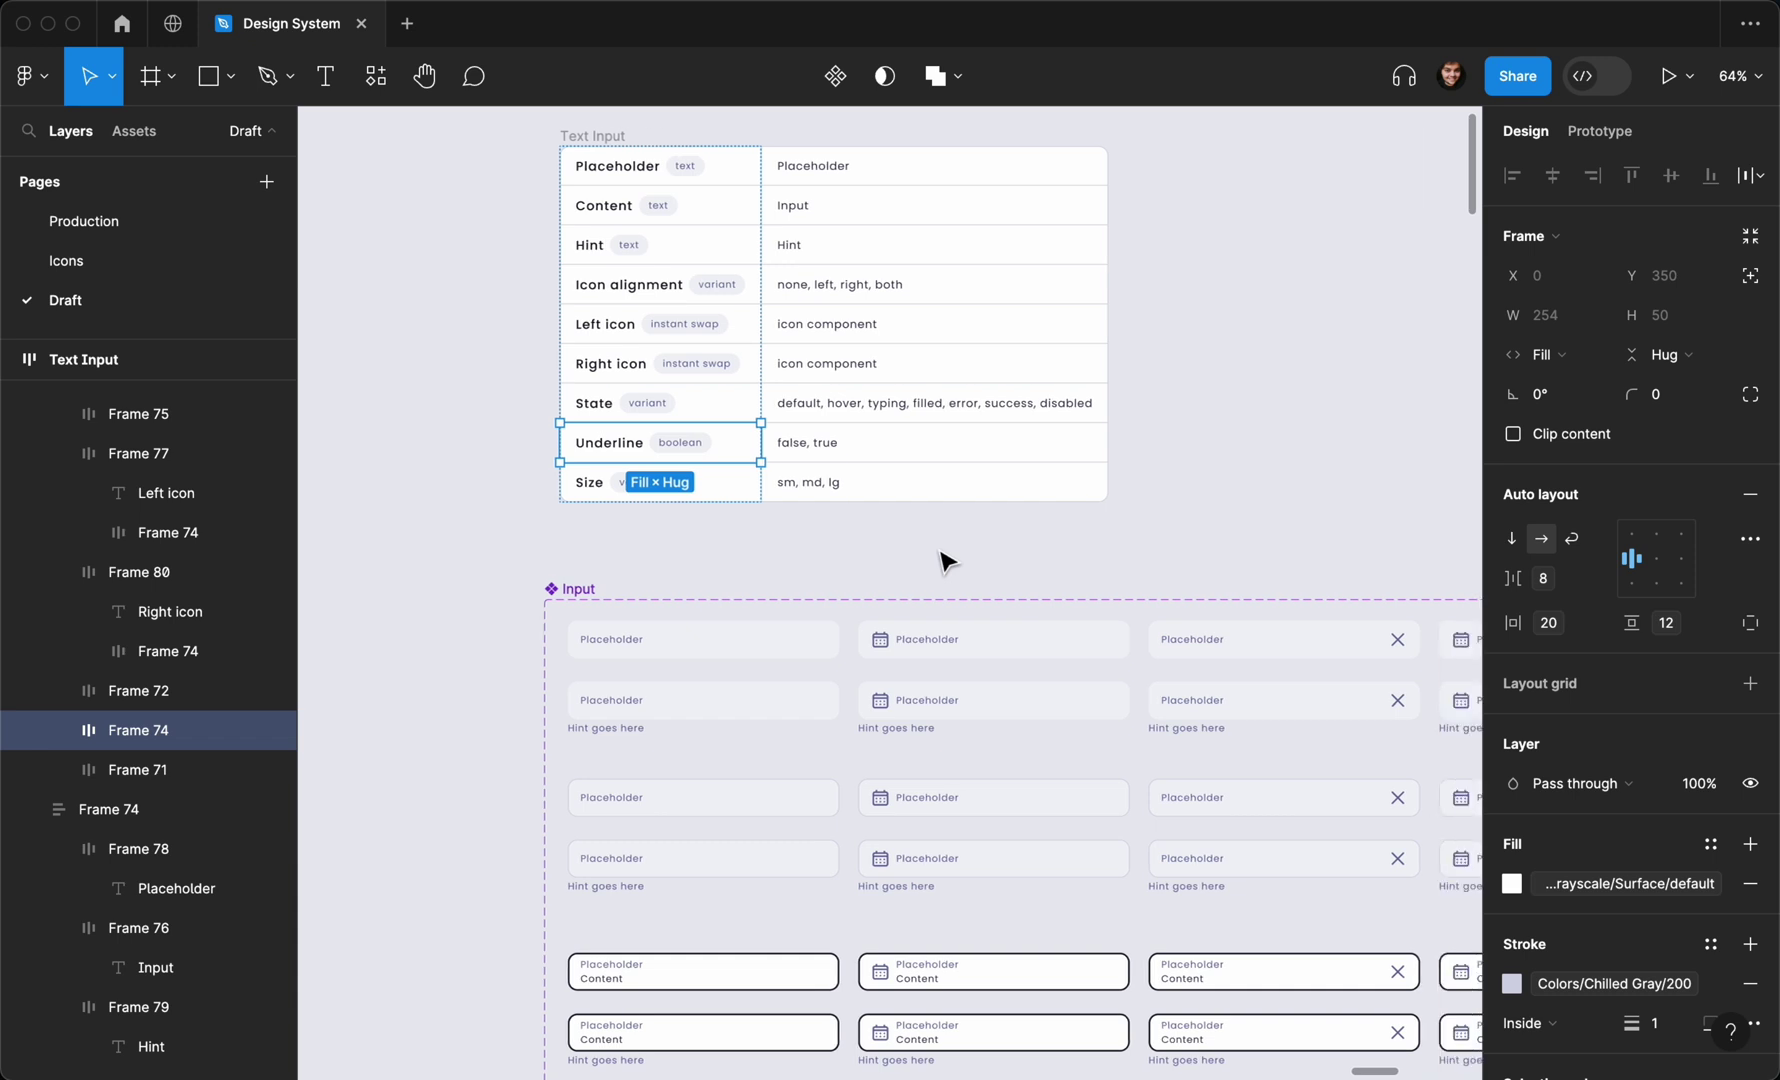
{"action": "scroll", "coordinate": [945, 560], "scroll_direction": "right", "scroll_amount": 2}
{"action": "scroll", "coordinate": [945, 560], "scroll_direction": "down", "scroll_amount": 1}
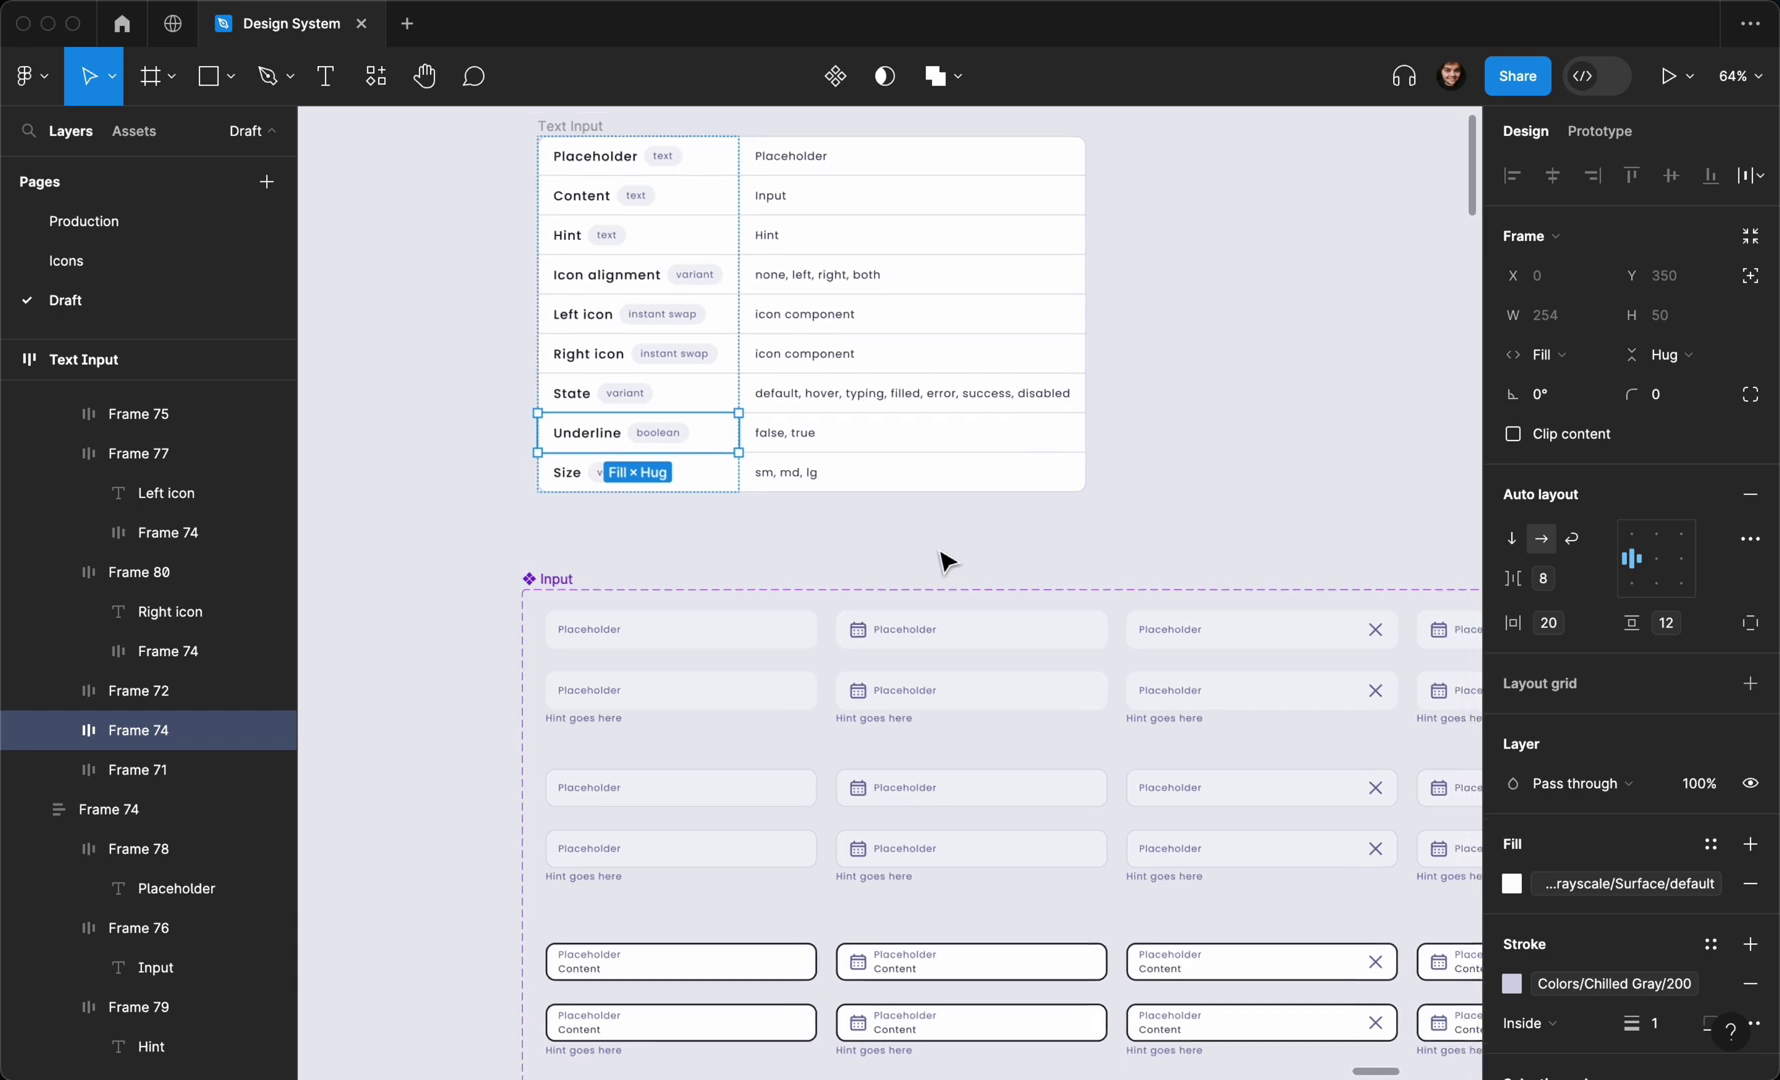